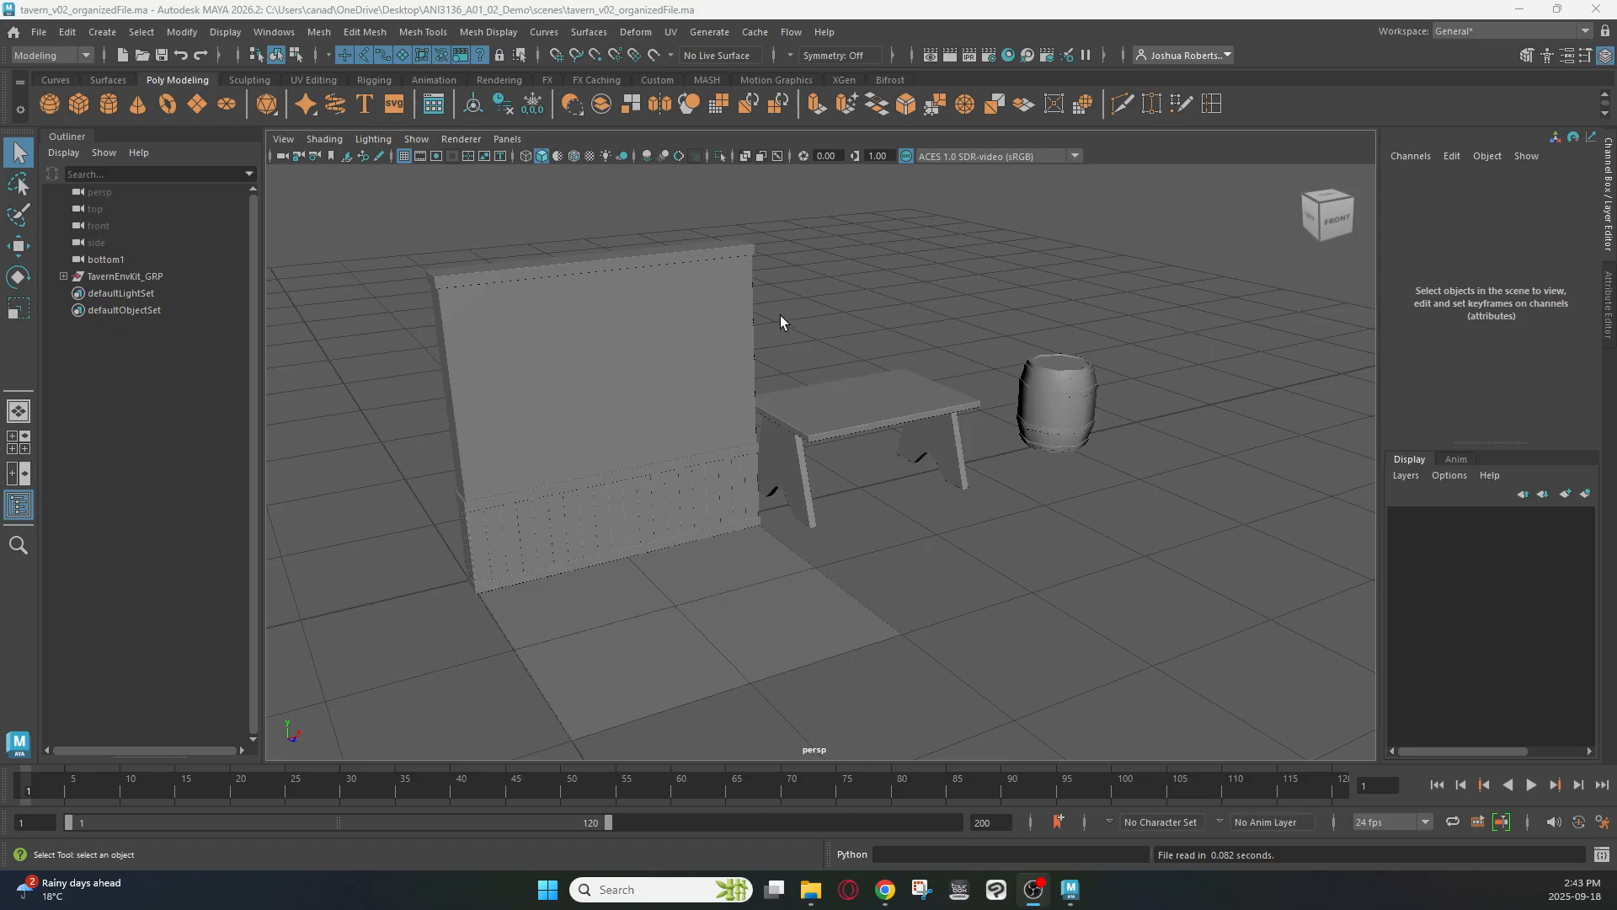
Hide the bottom1 camera
click(114, 259)
key(ctrl+h)
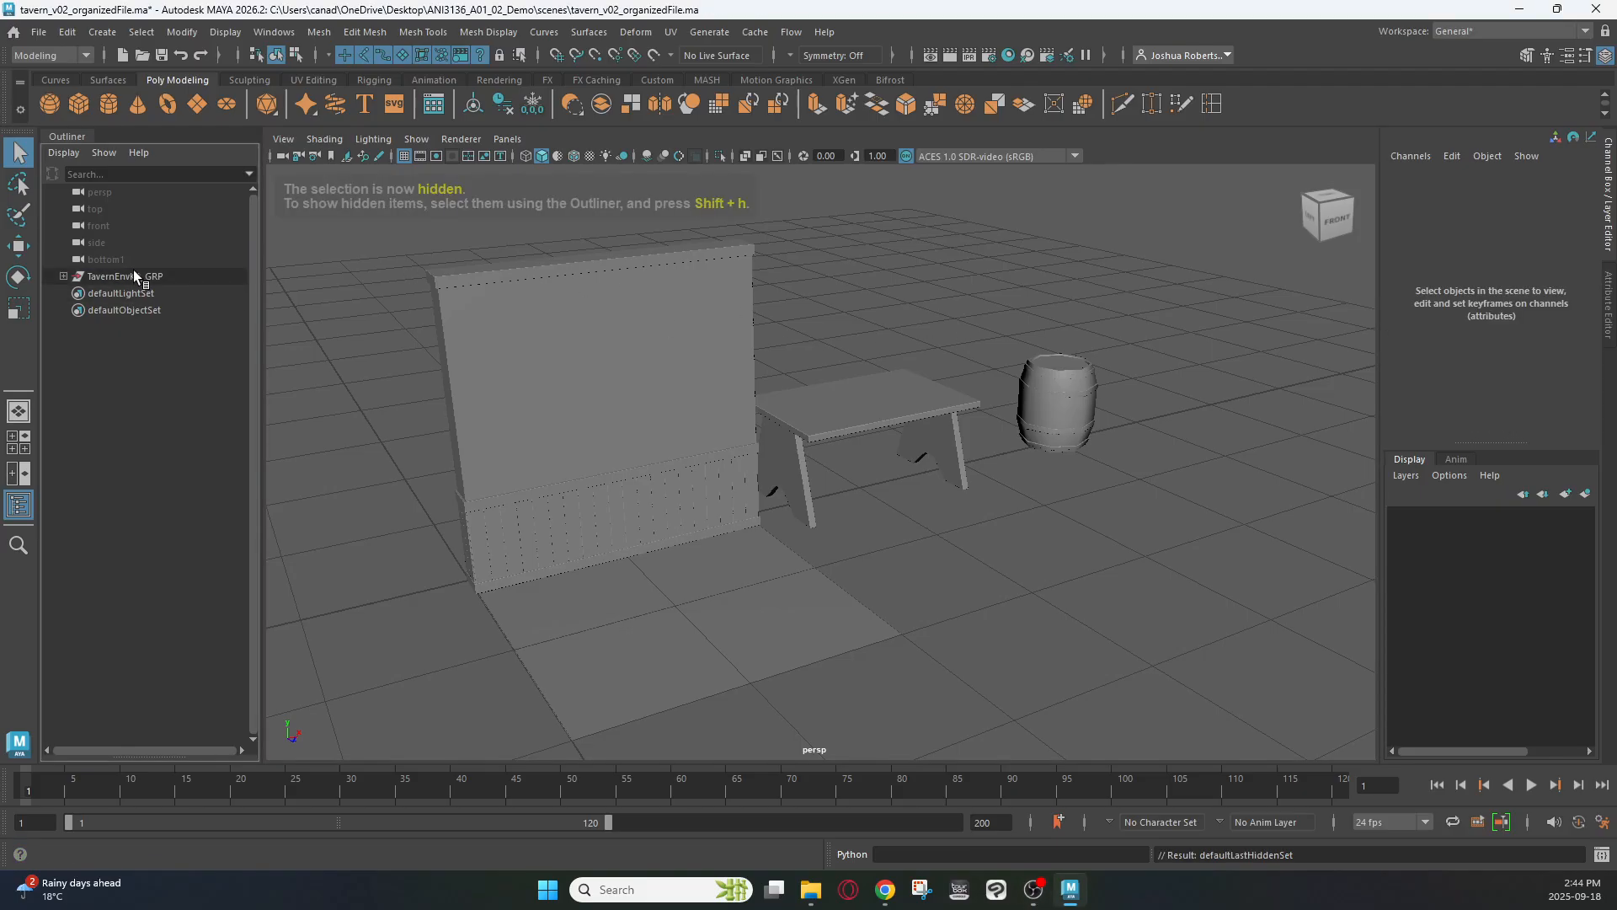
Zero table_GEO's Translate X and move the table back out along the X axis to about 3.04
click(465, 371)
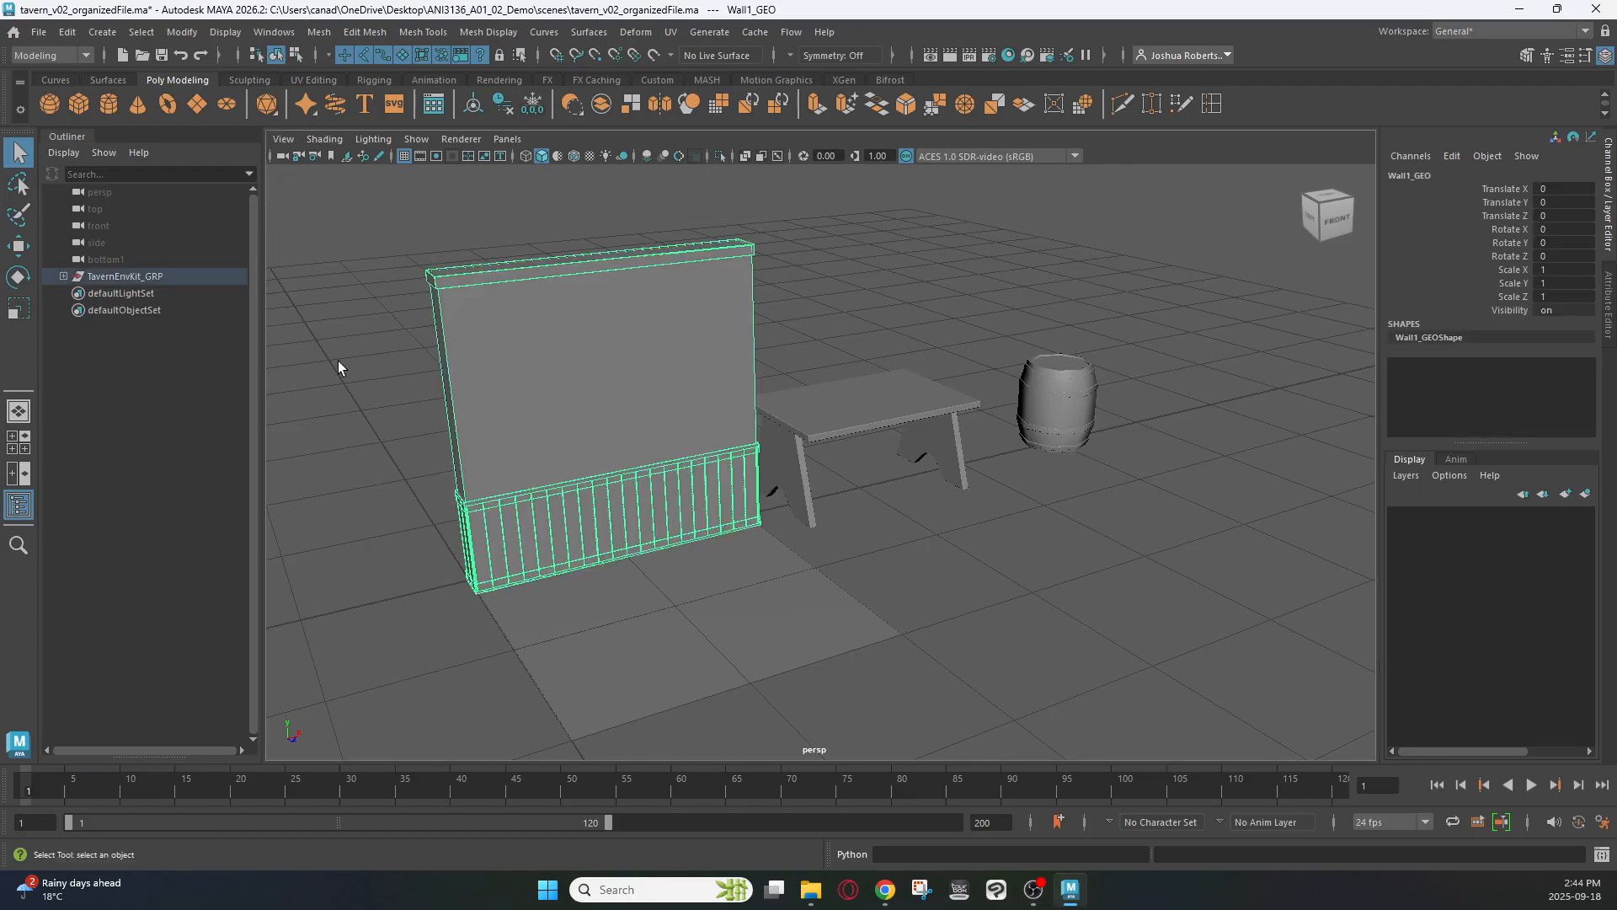
click(874, 403)
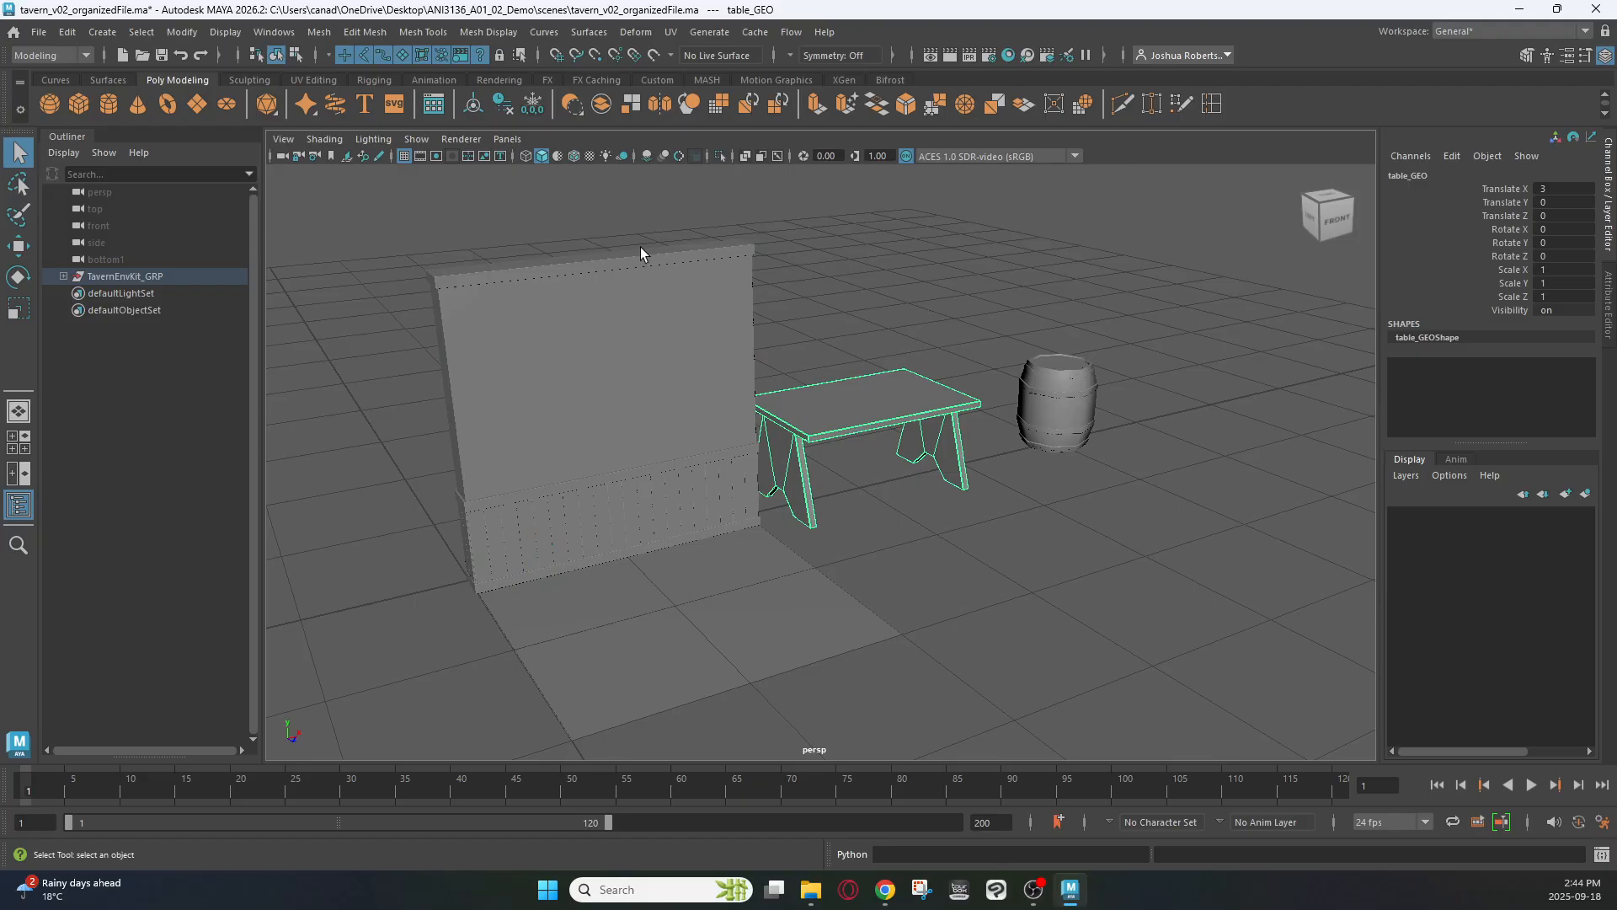
click(64, 277)
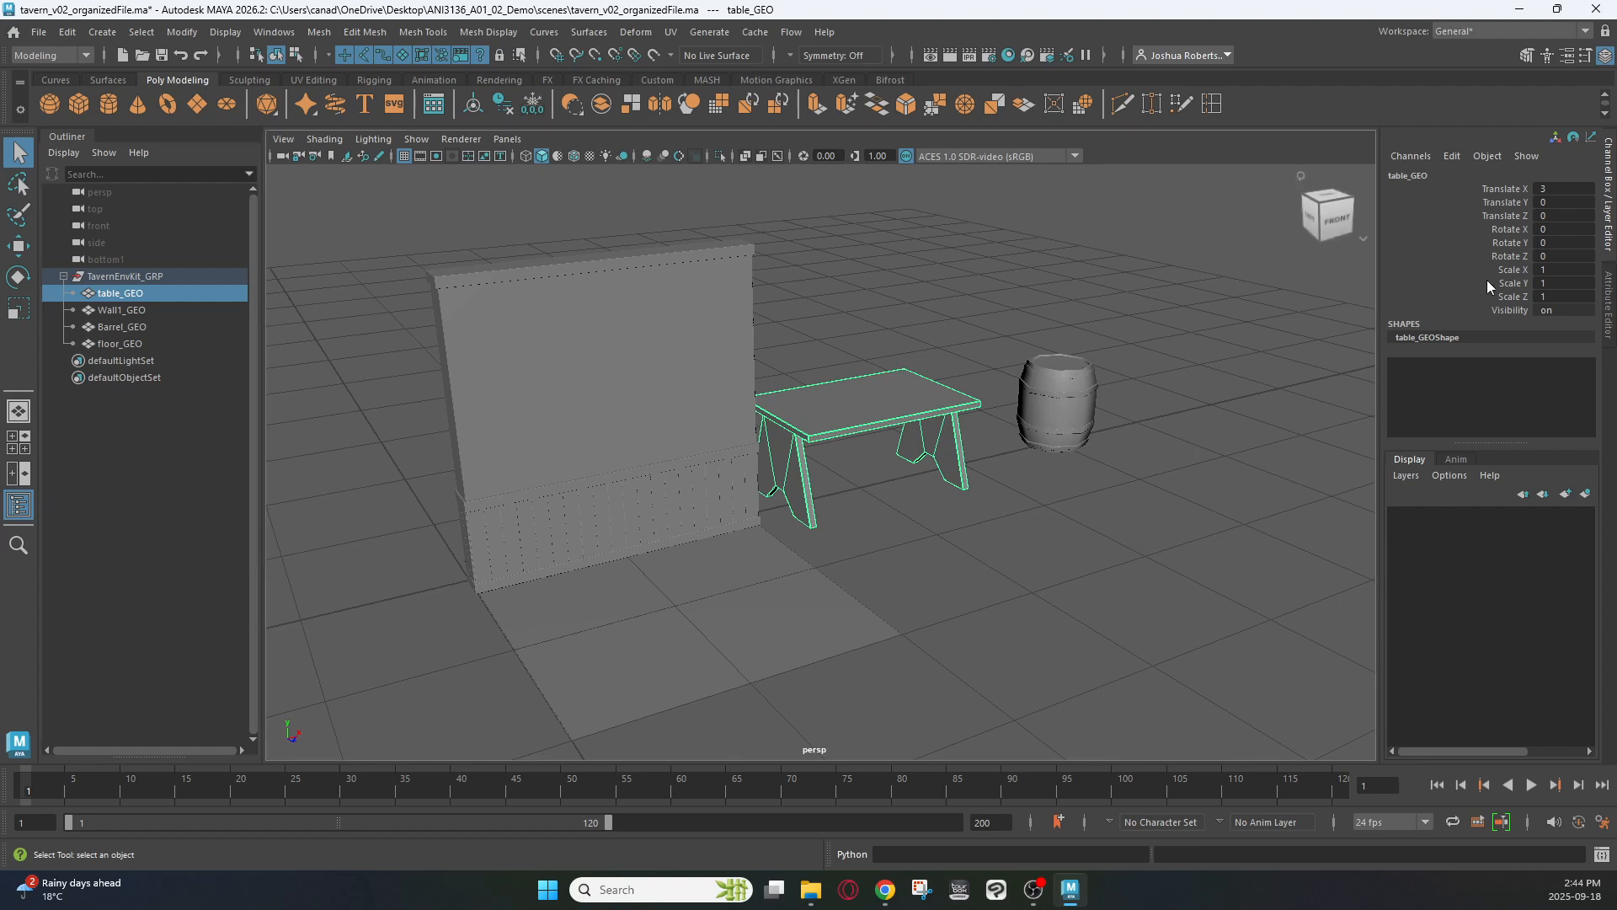
click(1569, 189)
text(0)
key(Return)
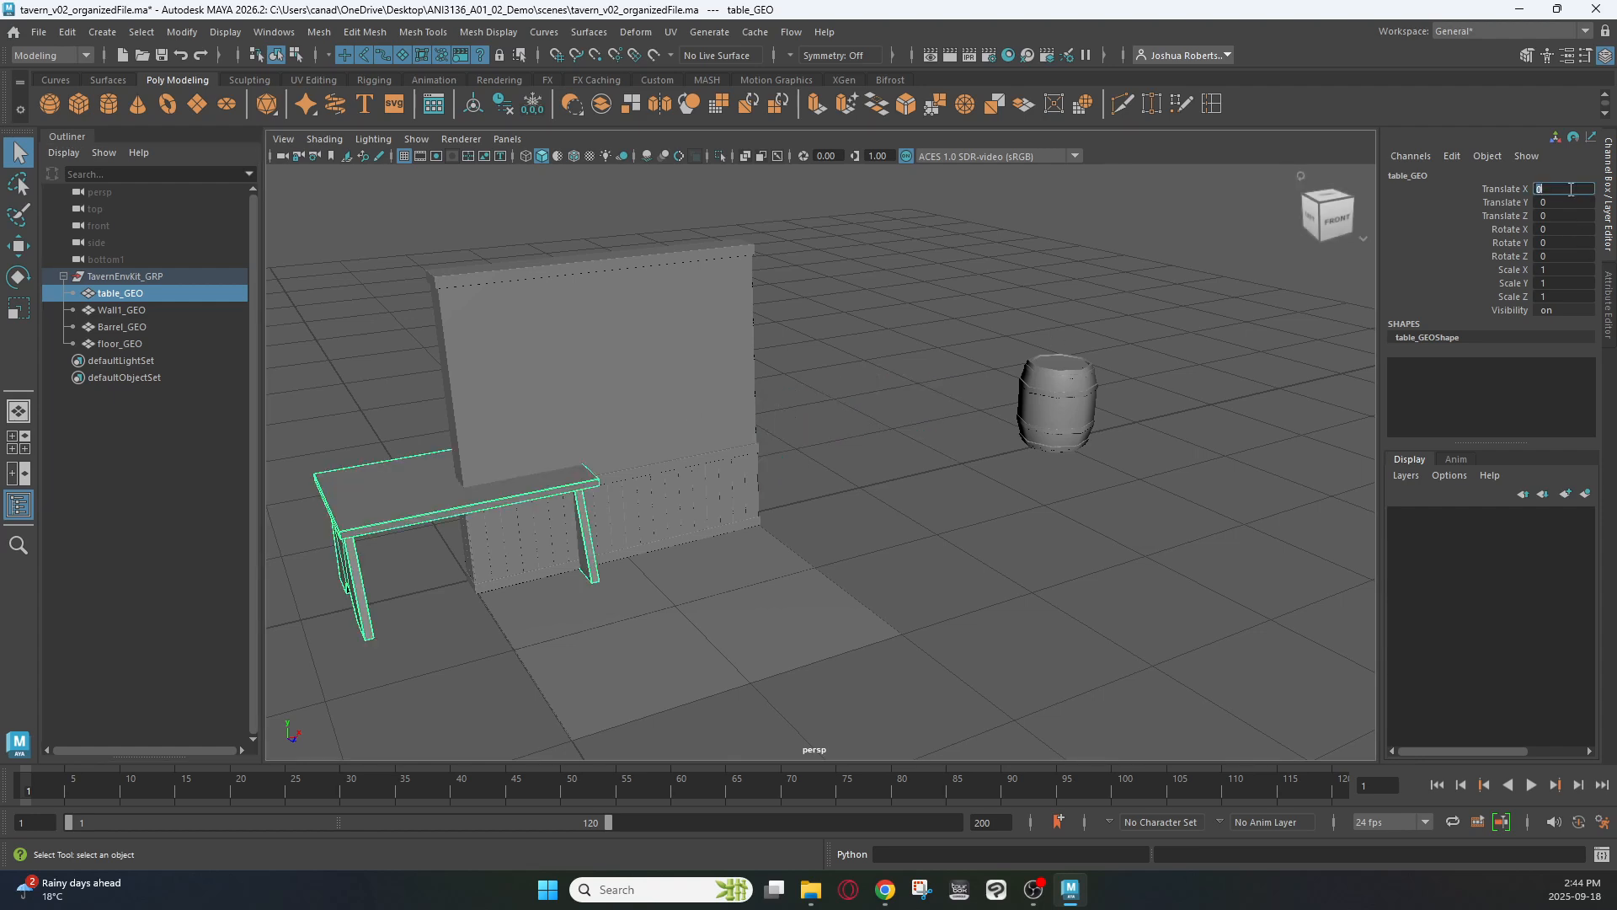
key(w)
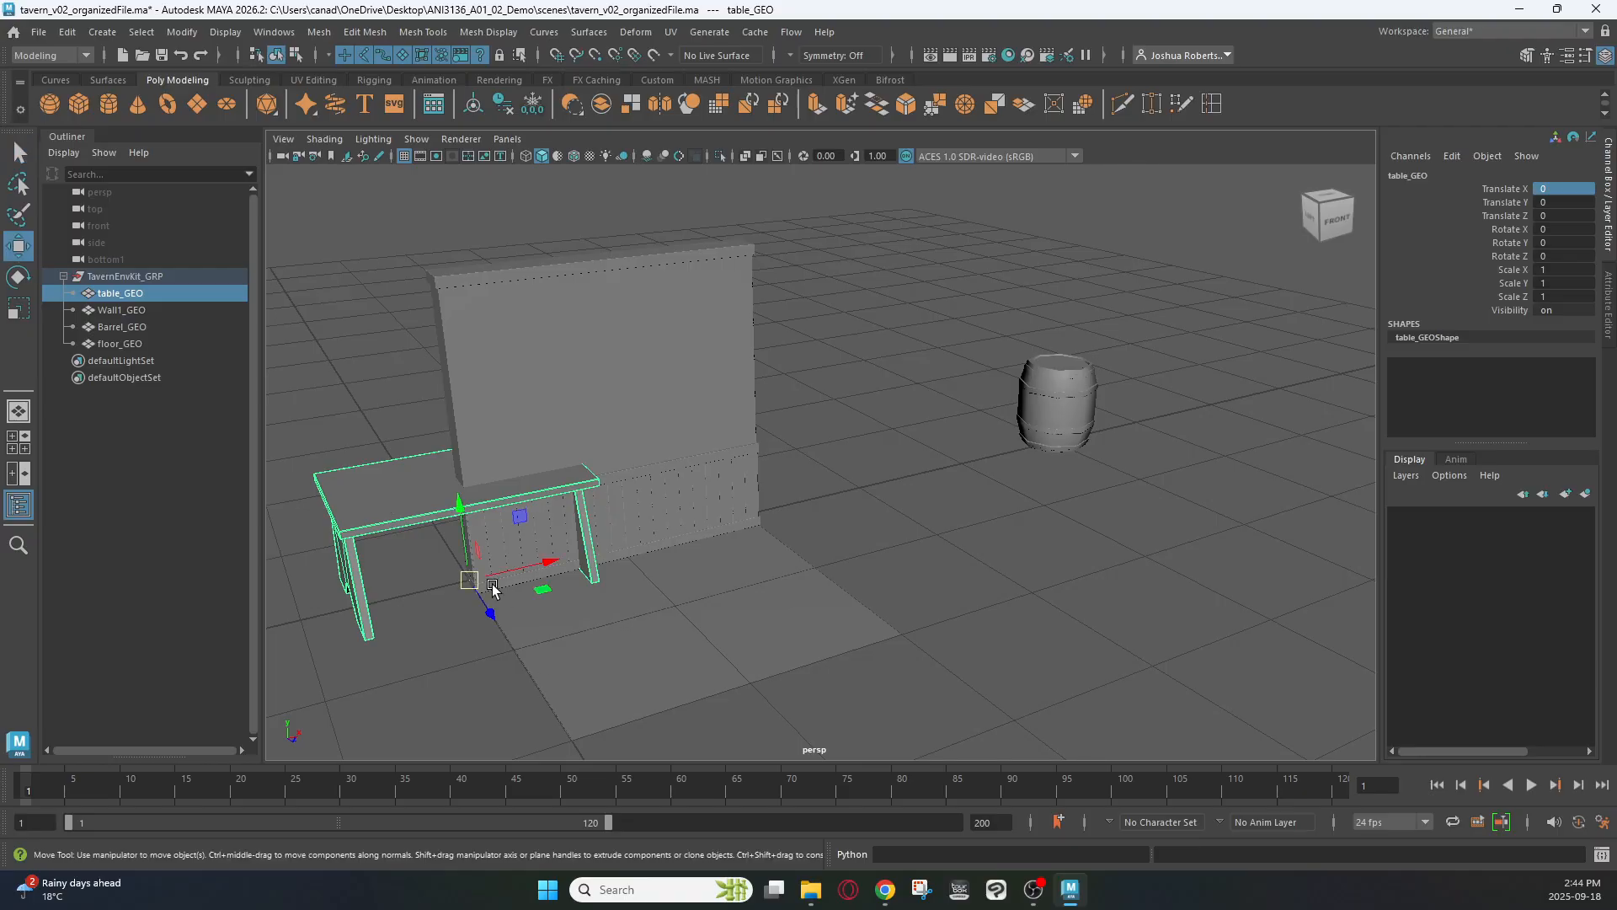
drag(549, 552, 923, 483)
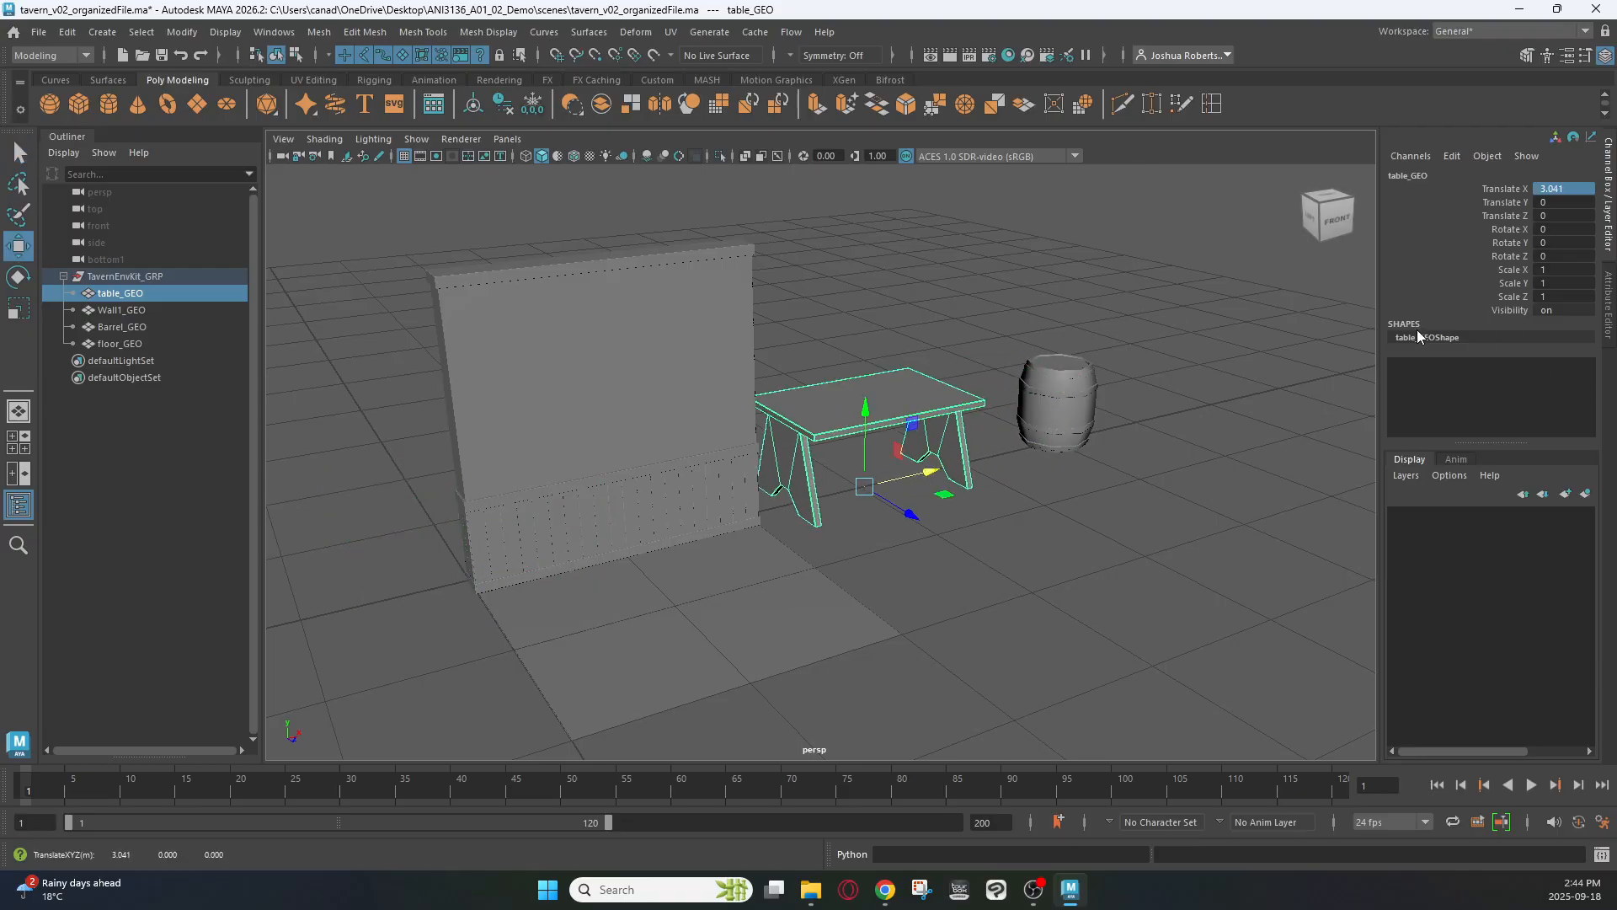
Examine the barrel, wall and table by selecting each object in the scene
click(1050, 393)
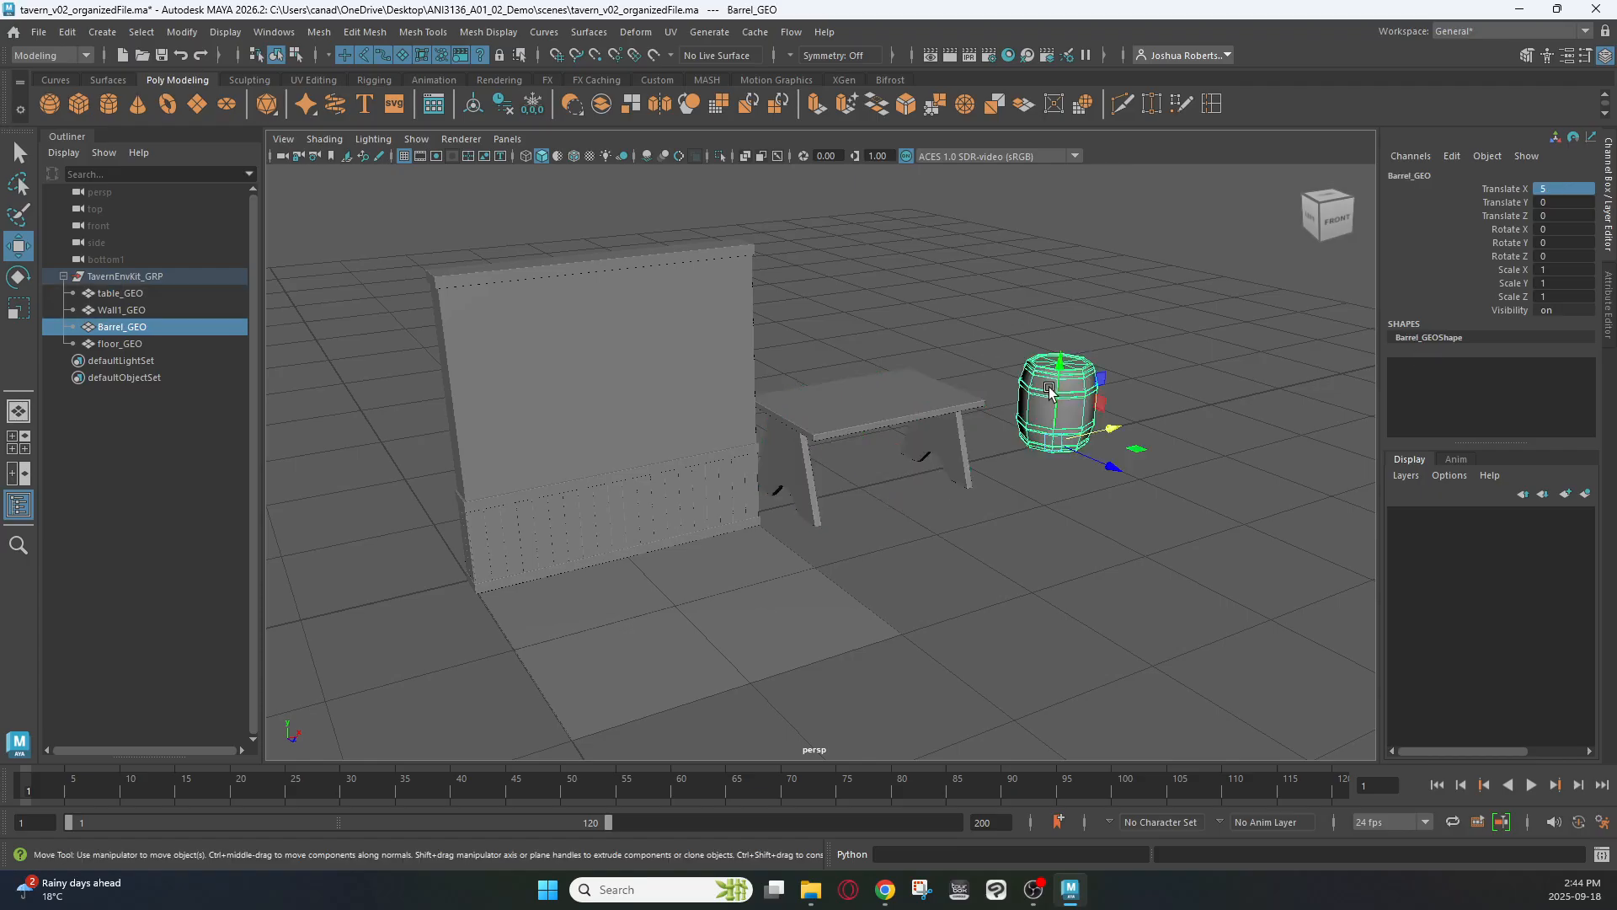
click(548, 361)
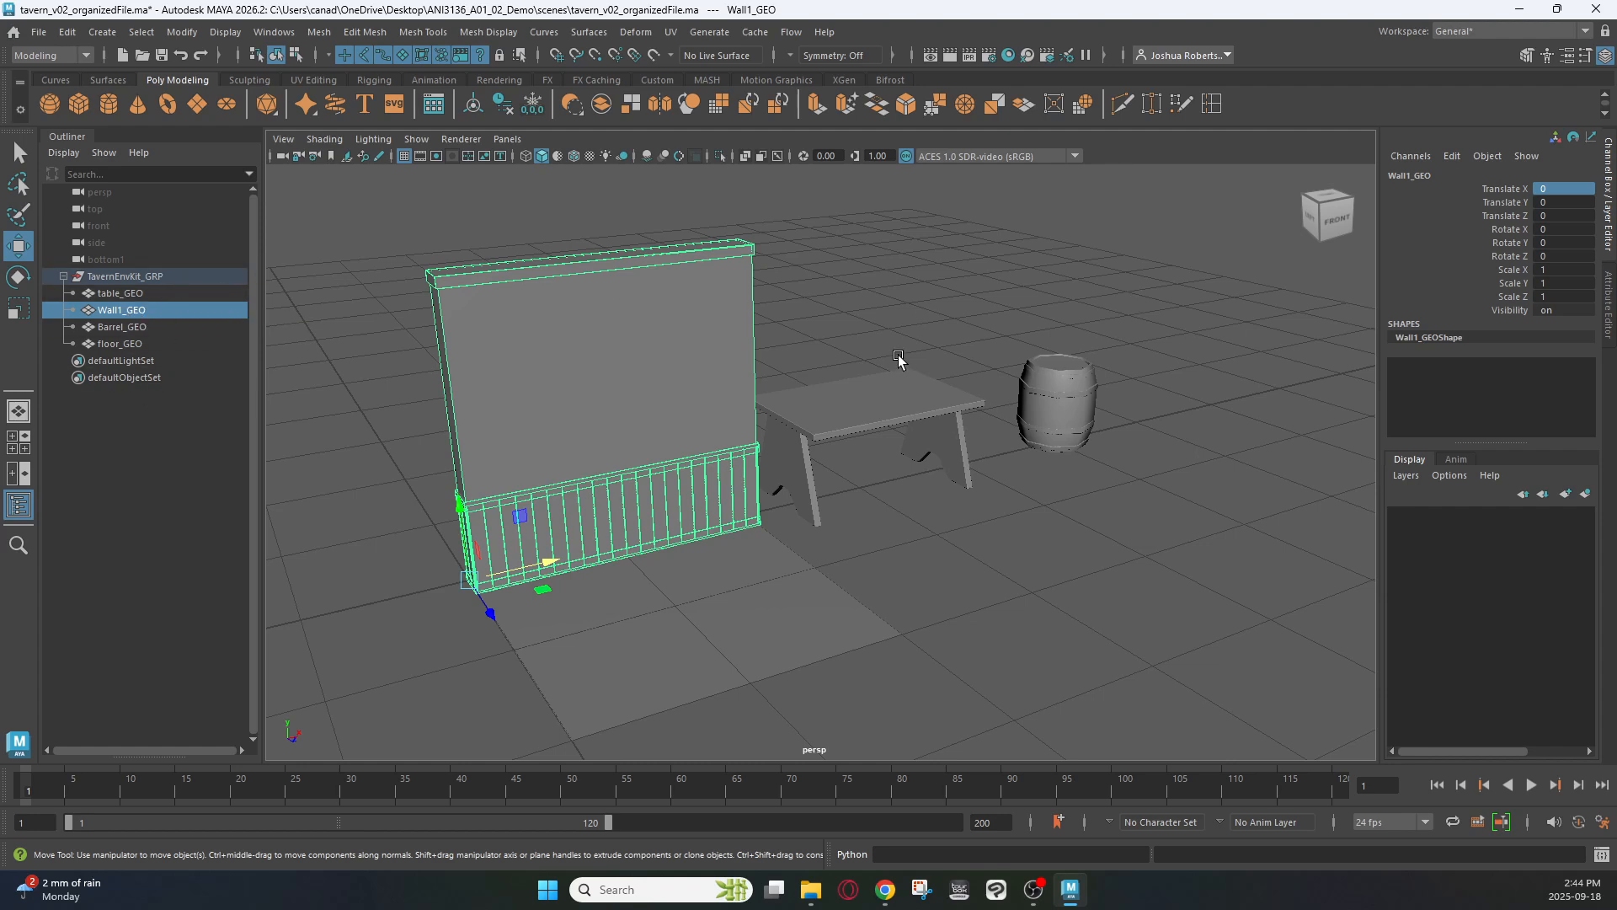
click(865, 313)
click(815, 426)
click(662, 417)
click(1087, 380)
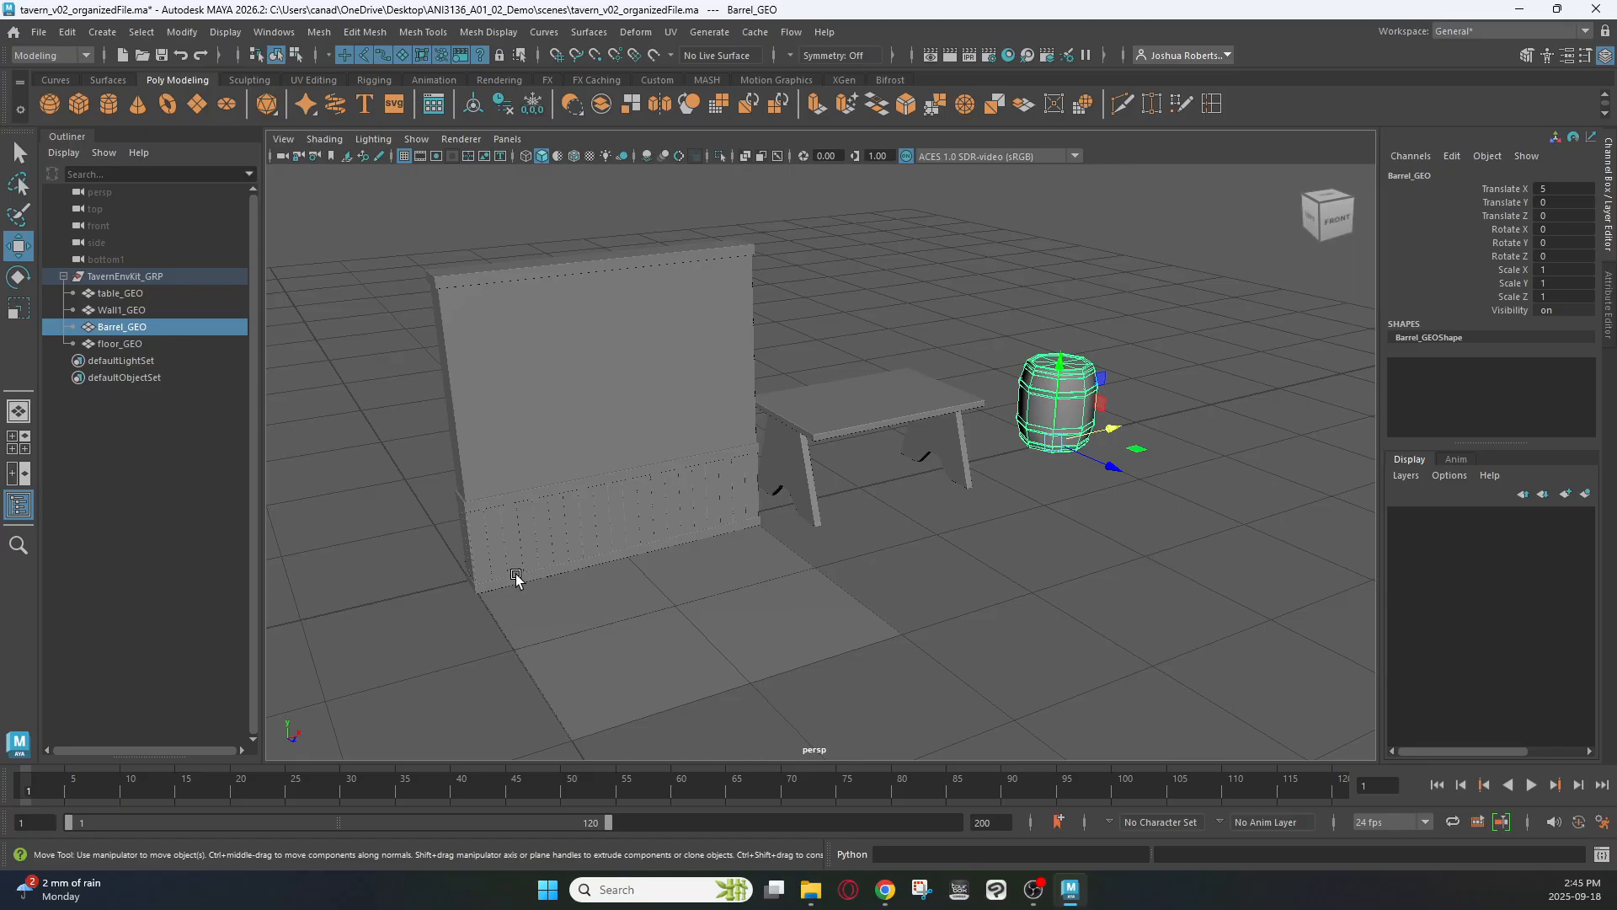
Select the wall and open the Hypershade
click(585, 335)
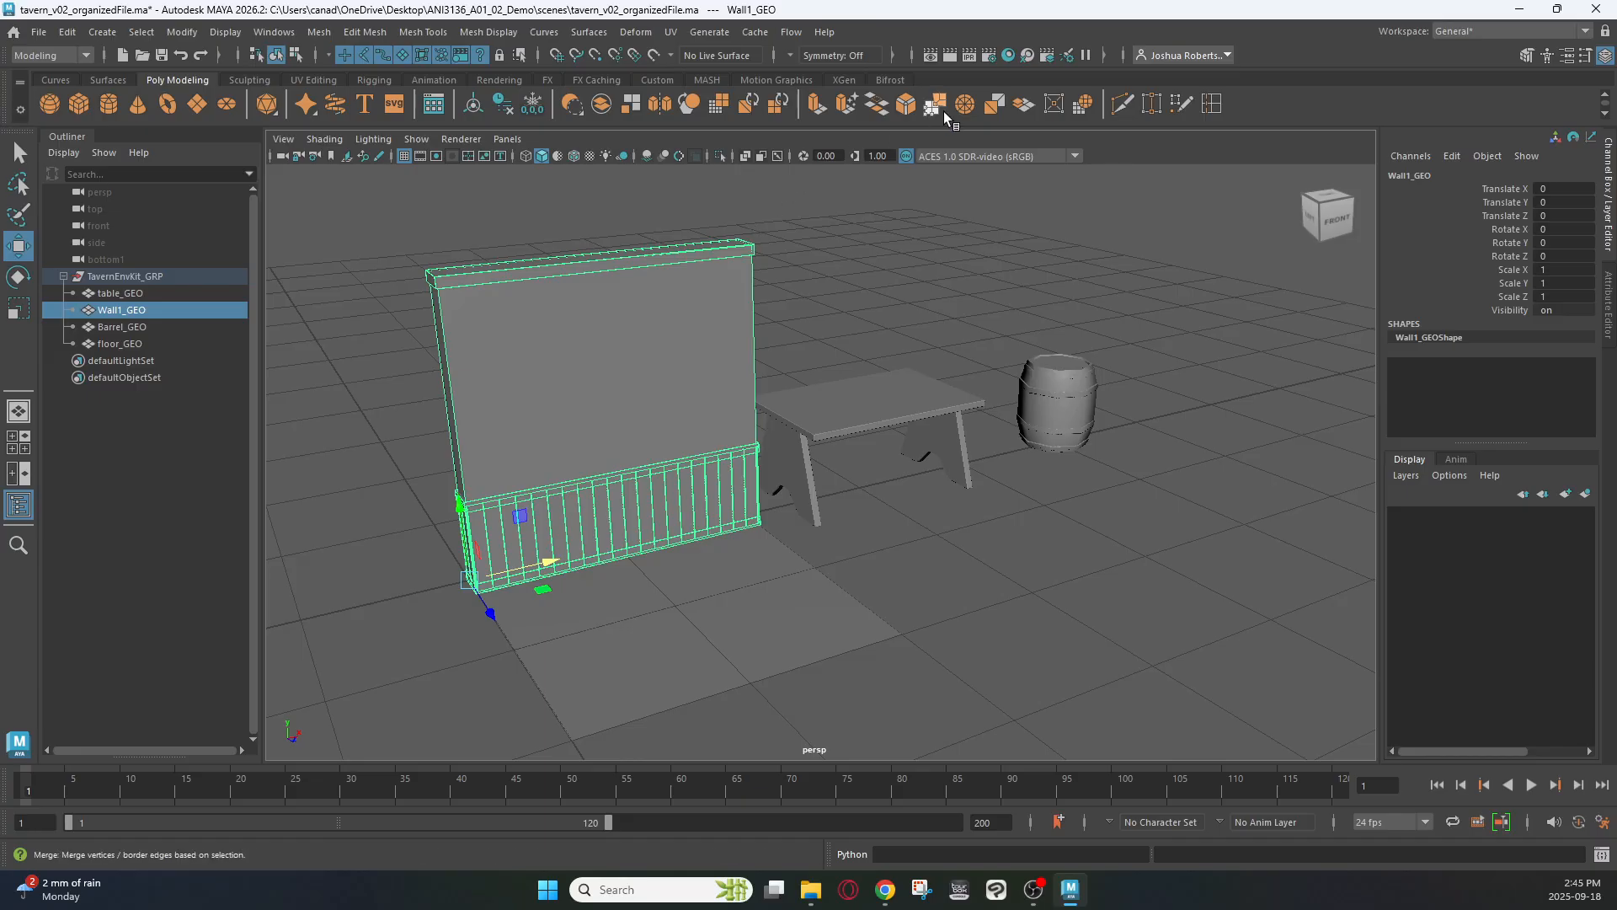
click(1008, 58)
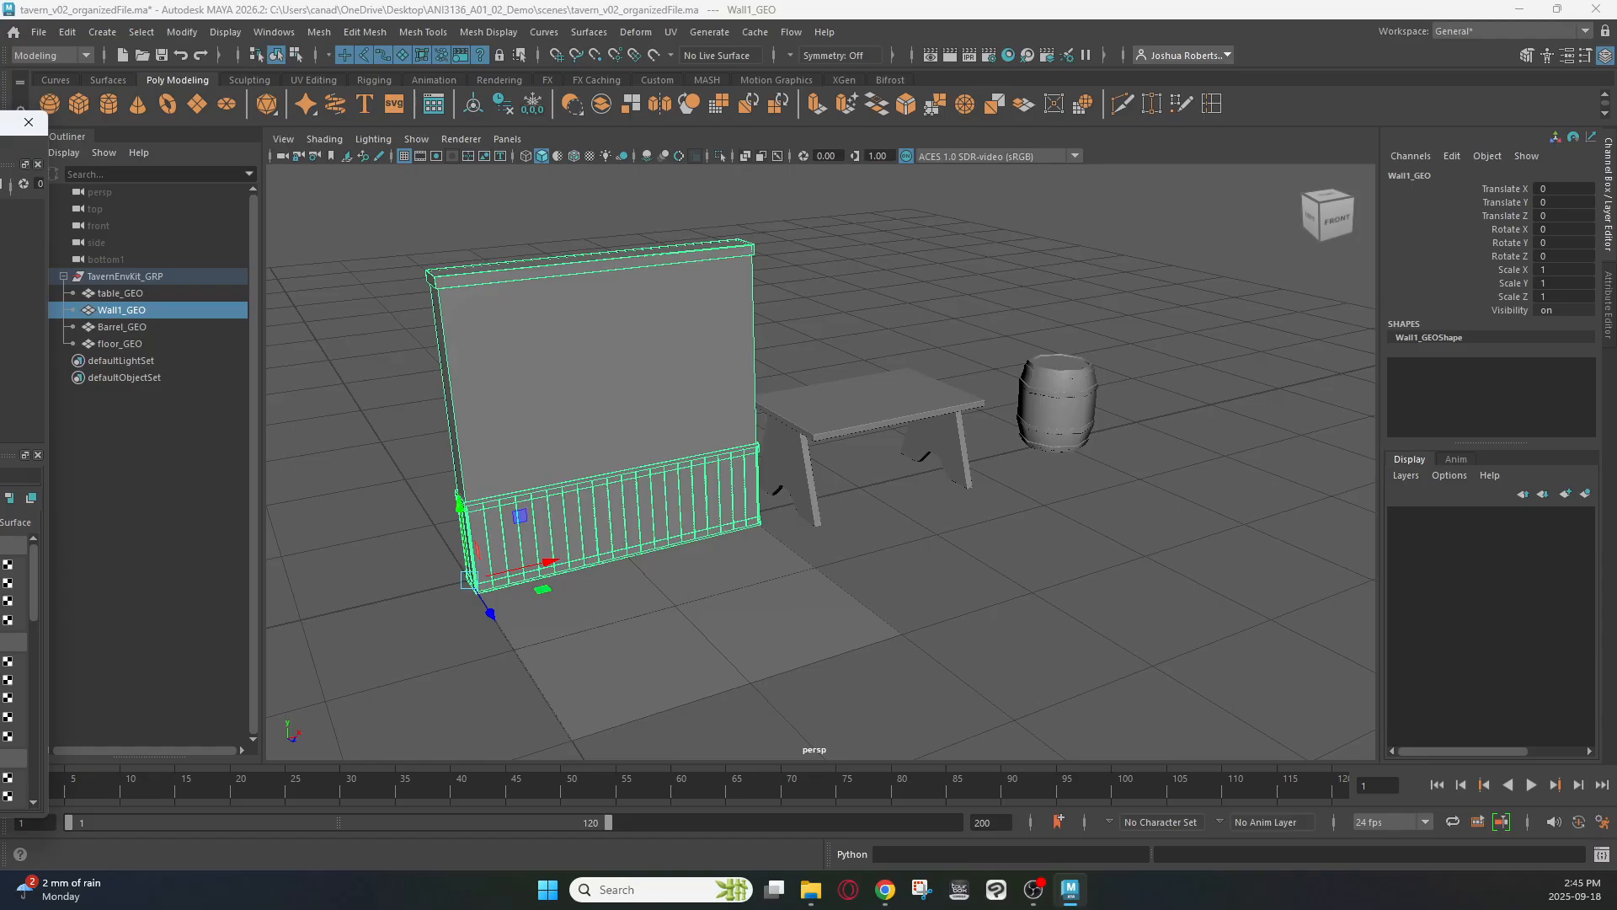
Switch to File Explorer and view gradientTextures.png from the project's sourceimages folder
drag(0, 126, 486, 99)
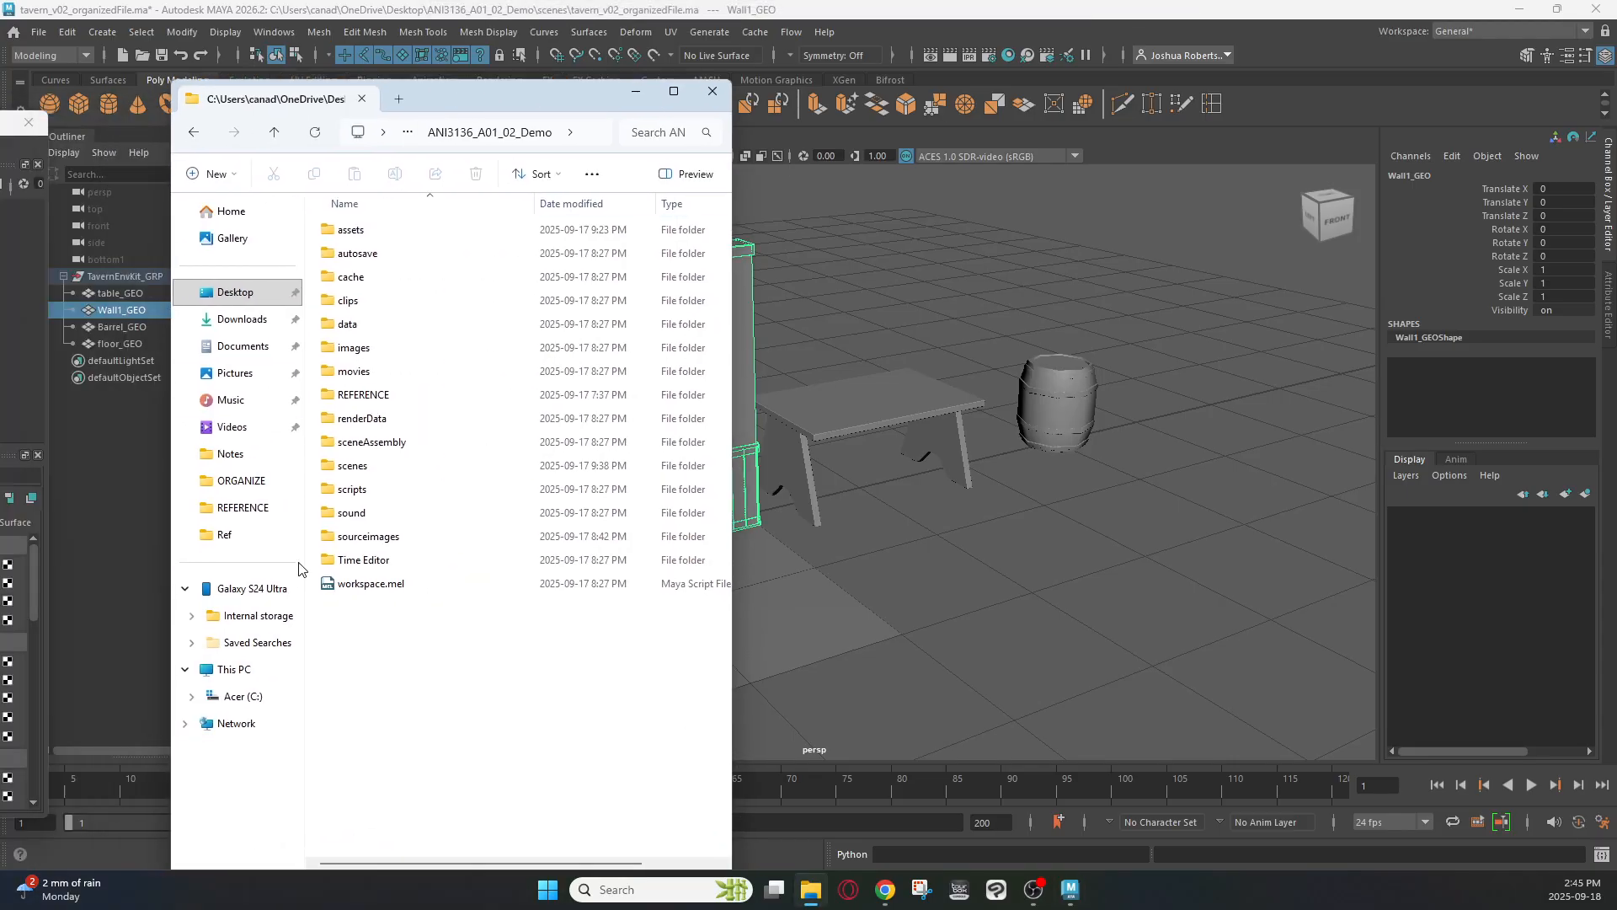
double_click(387, 539)
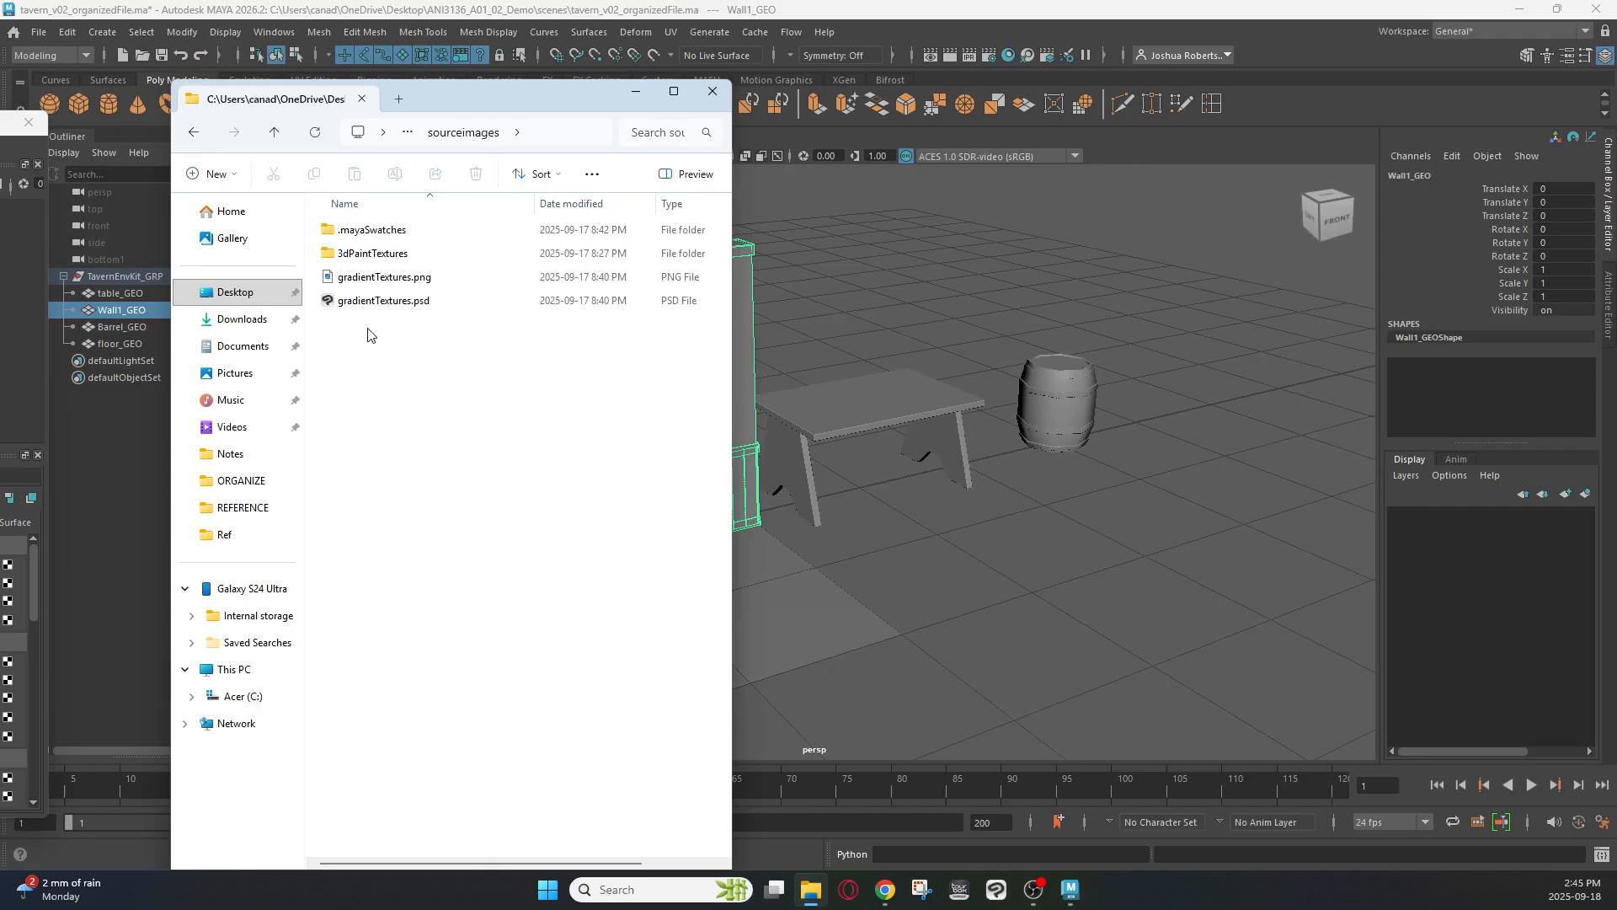
double_click(374, 278)
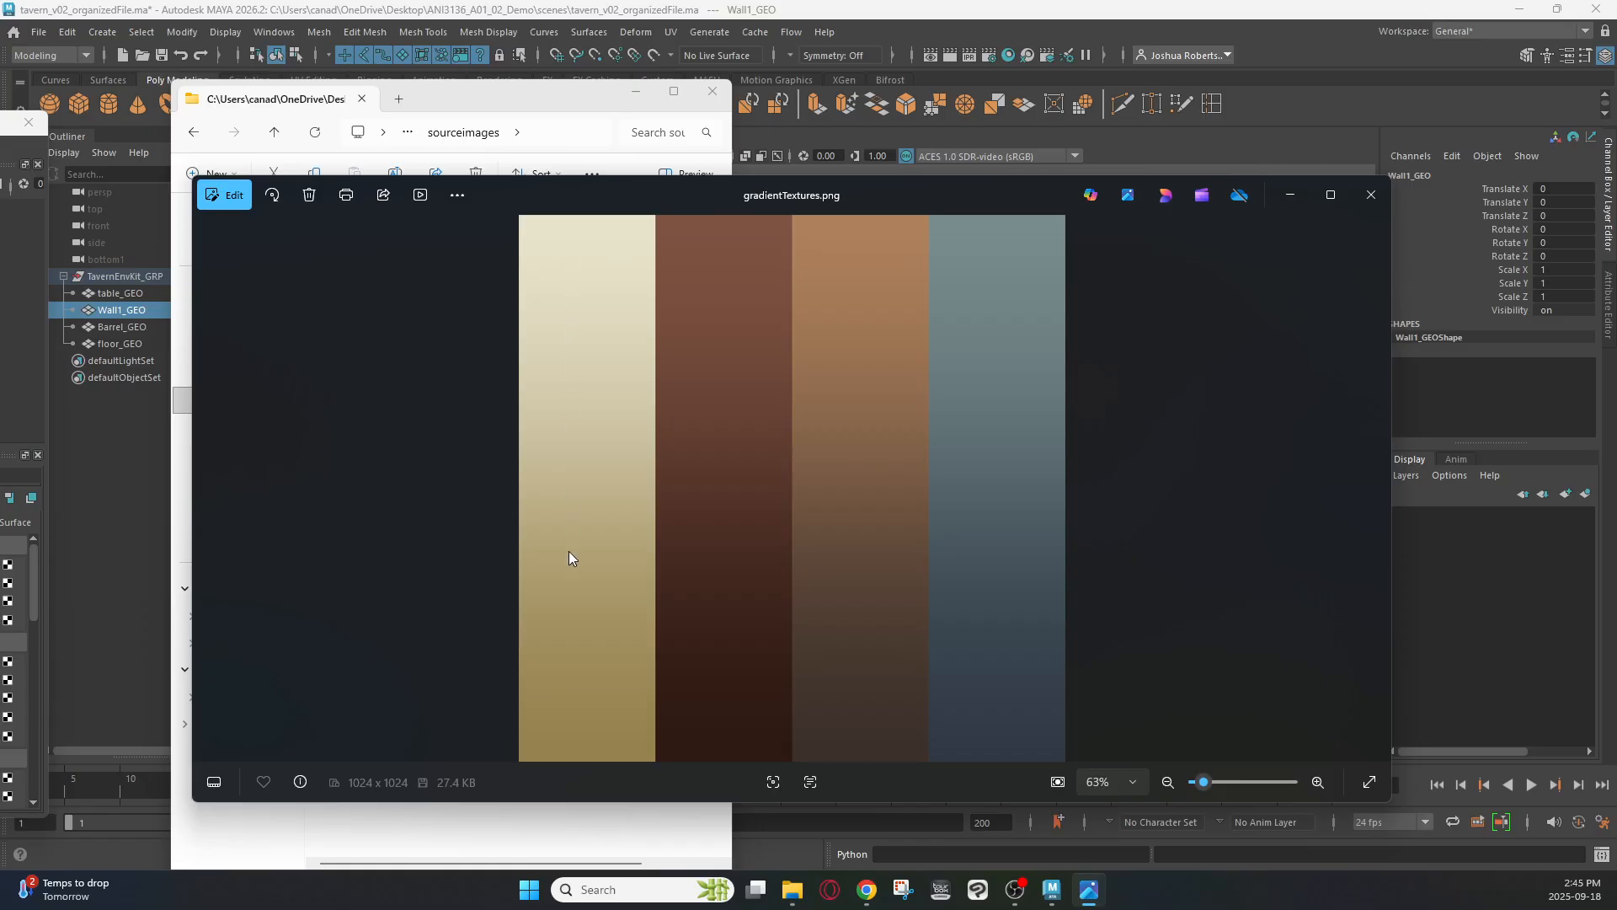
click(1300, 187)
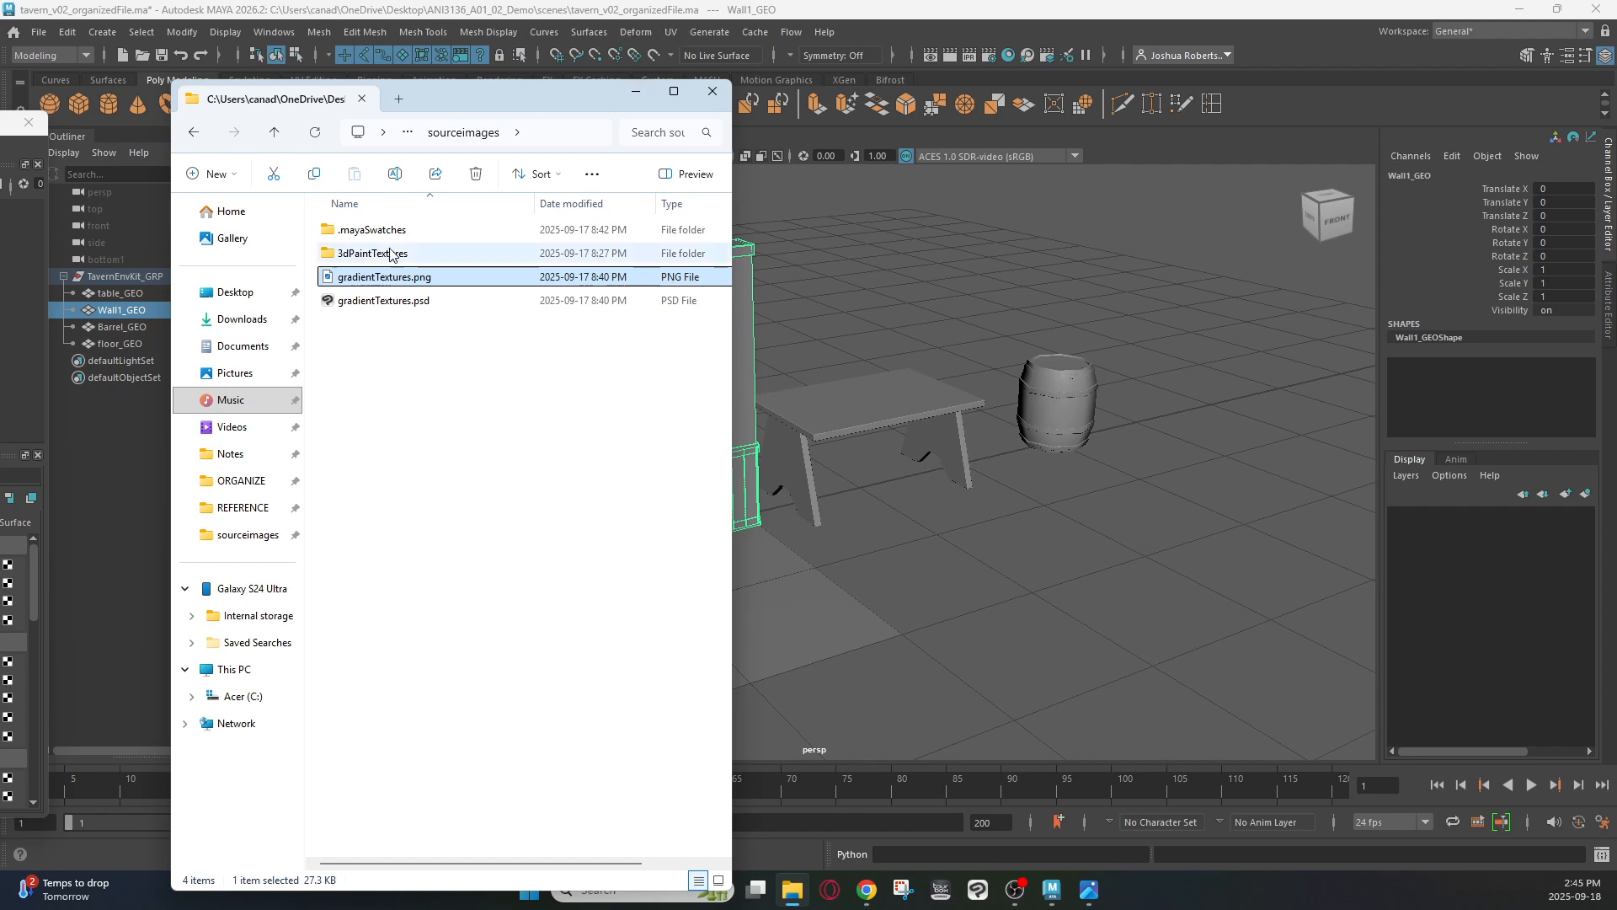
click(1088, 890)
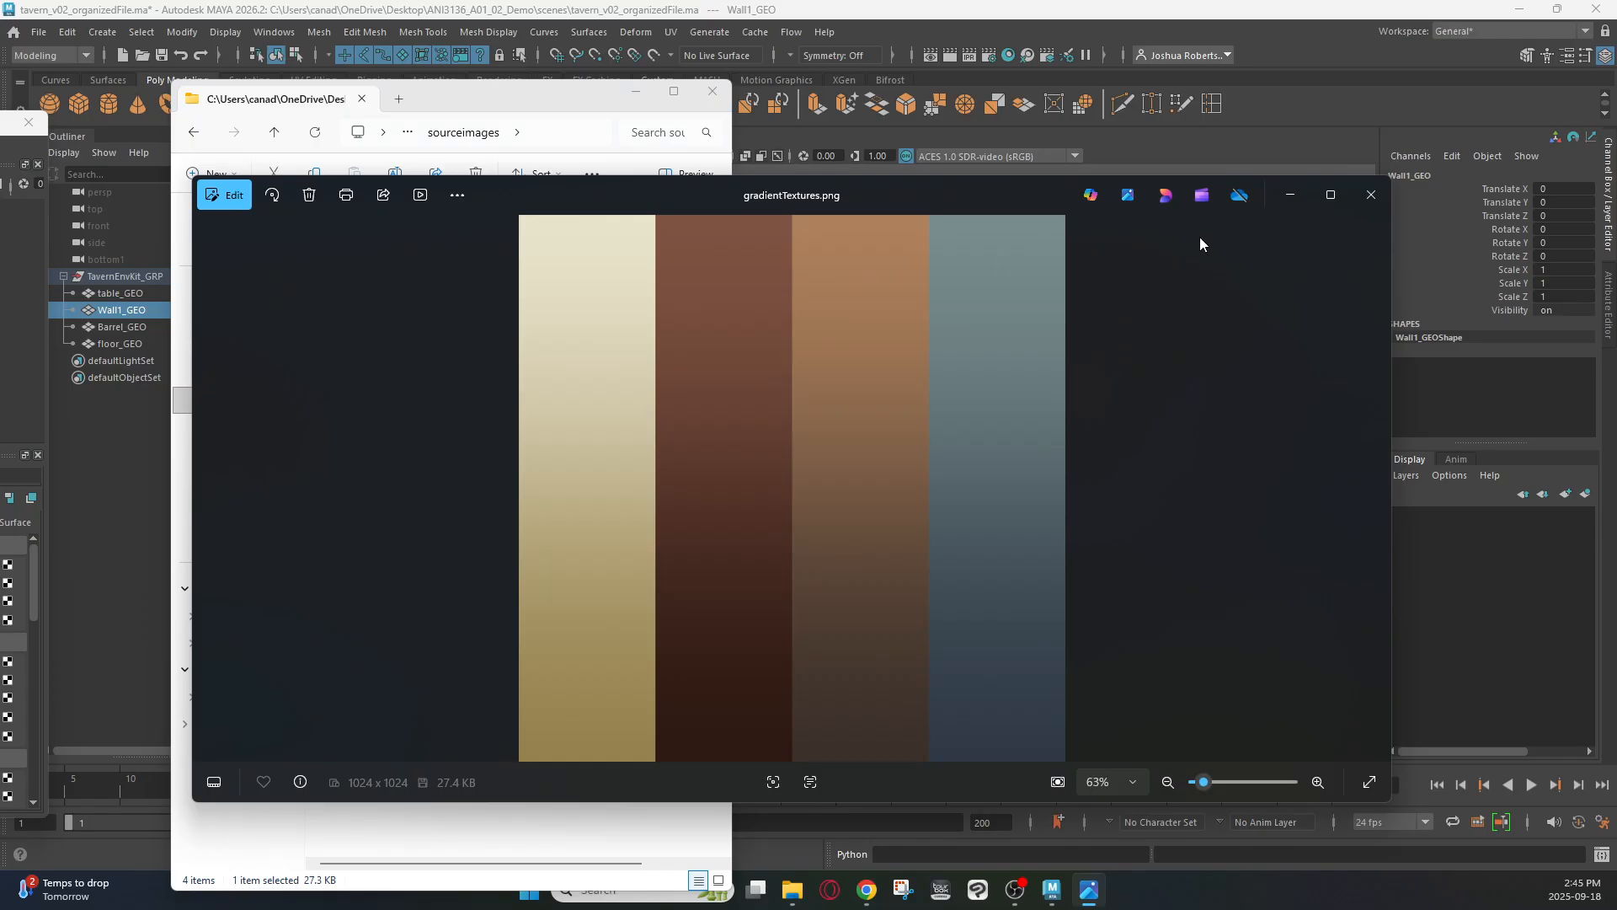
click(1292, 194)
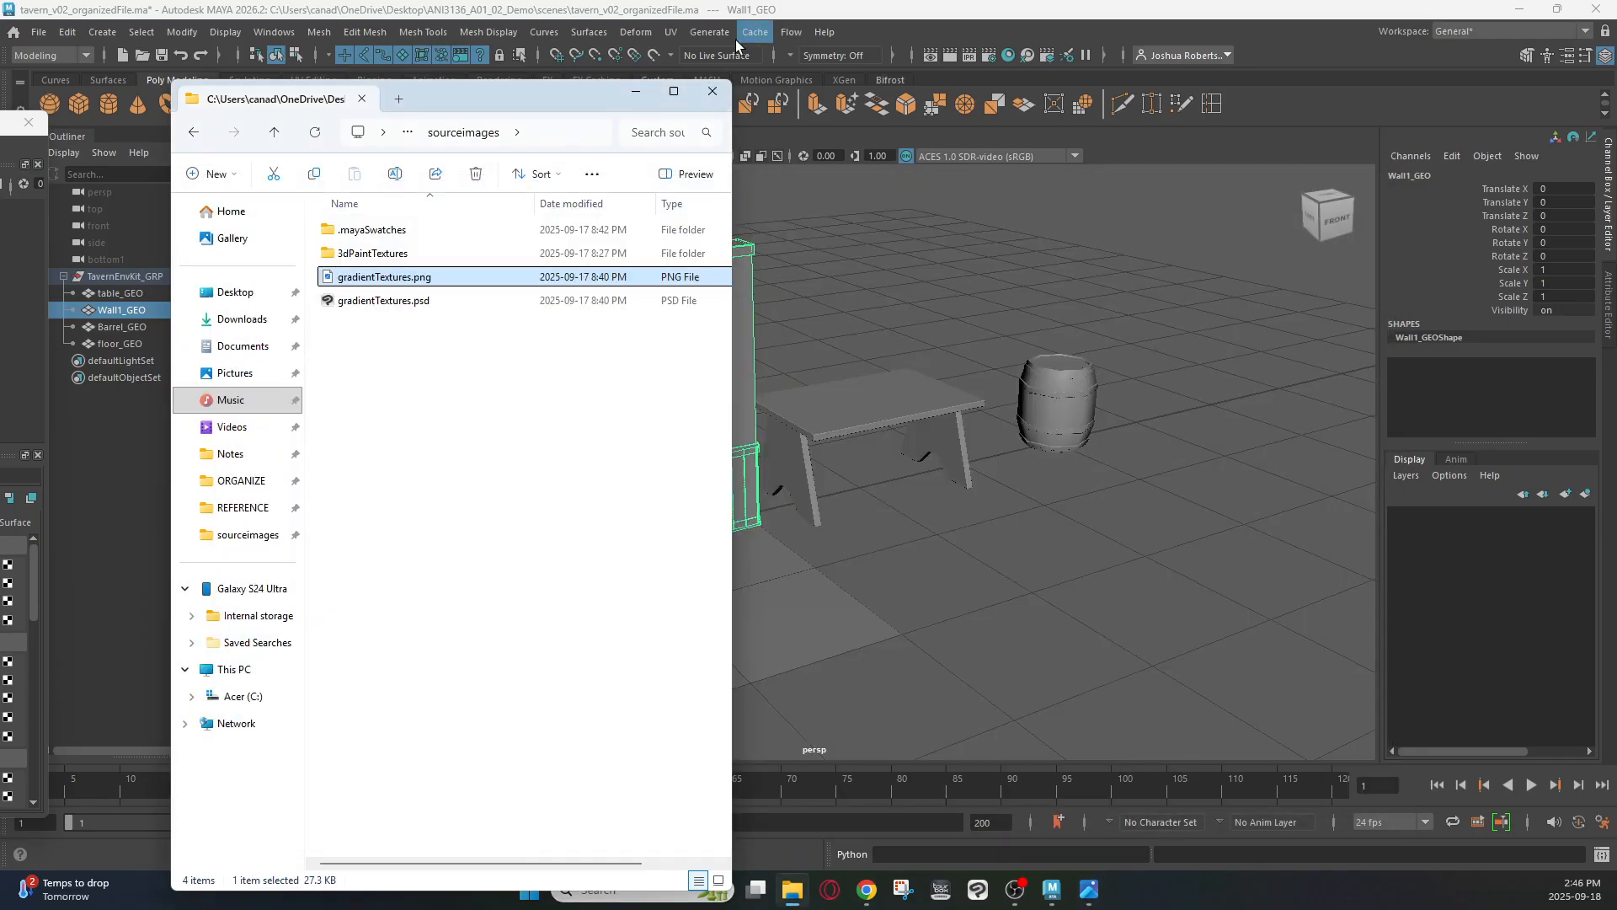
click(636, 91)
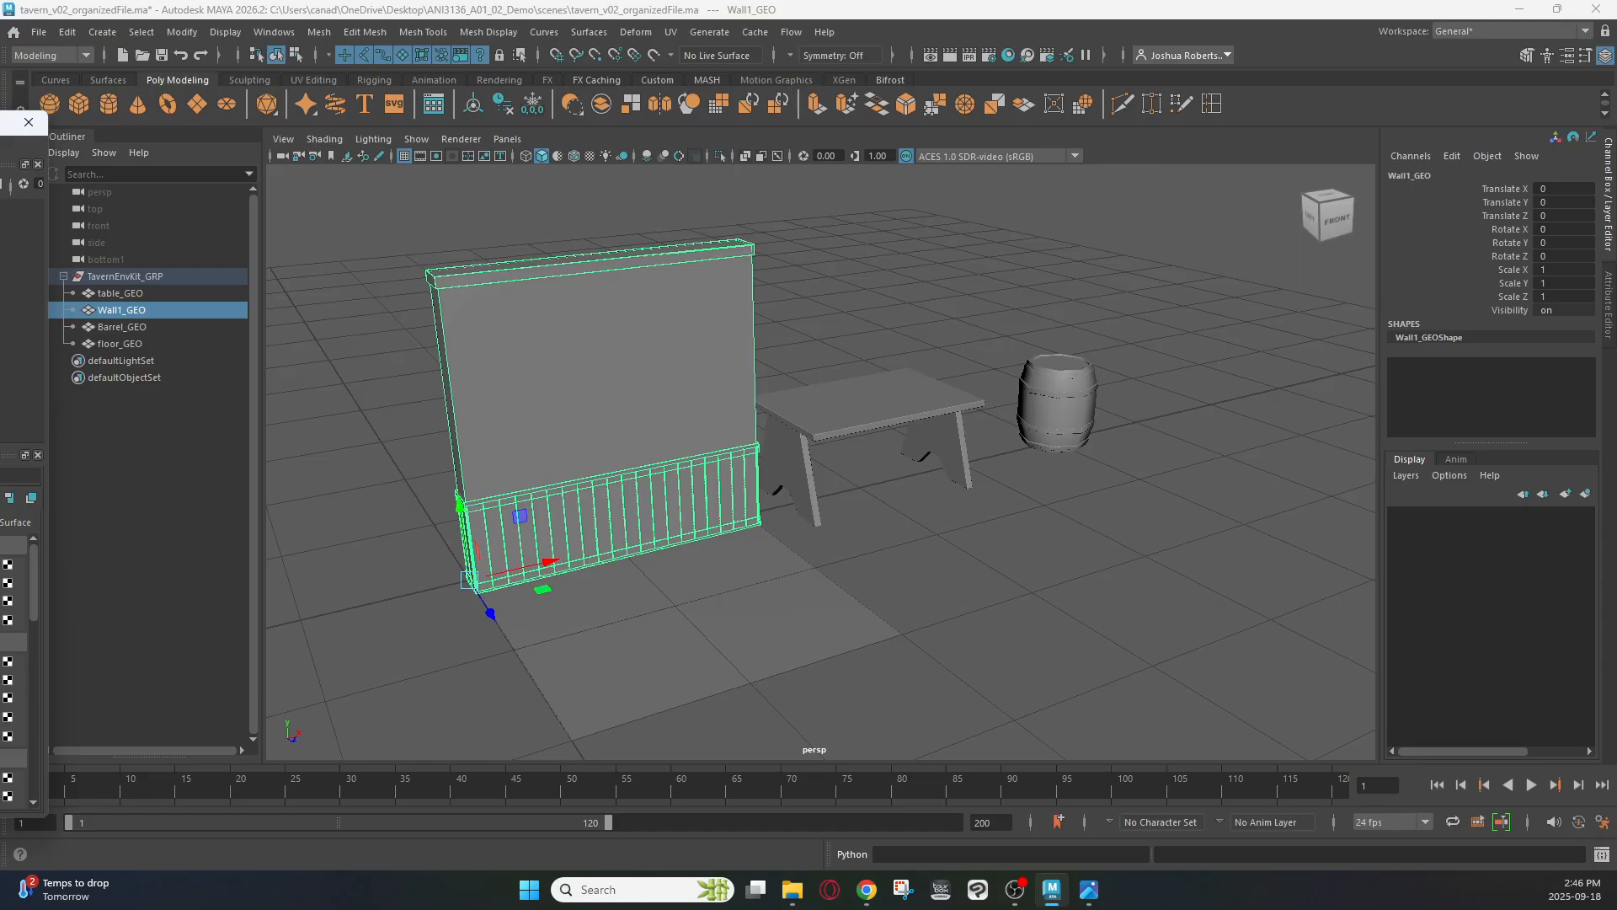
Bring the Hypershade window fully into view in front of the scene
drag(0, 123, 0, 131)
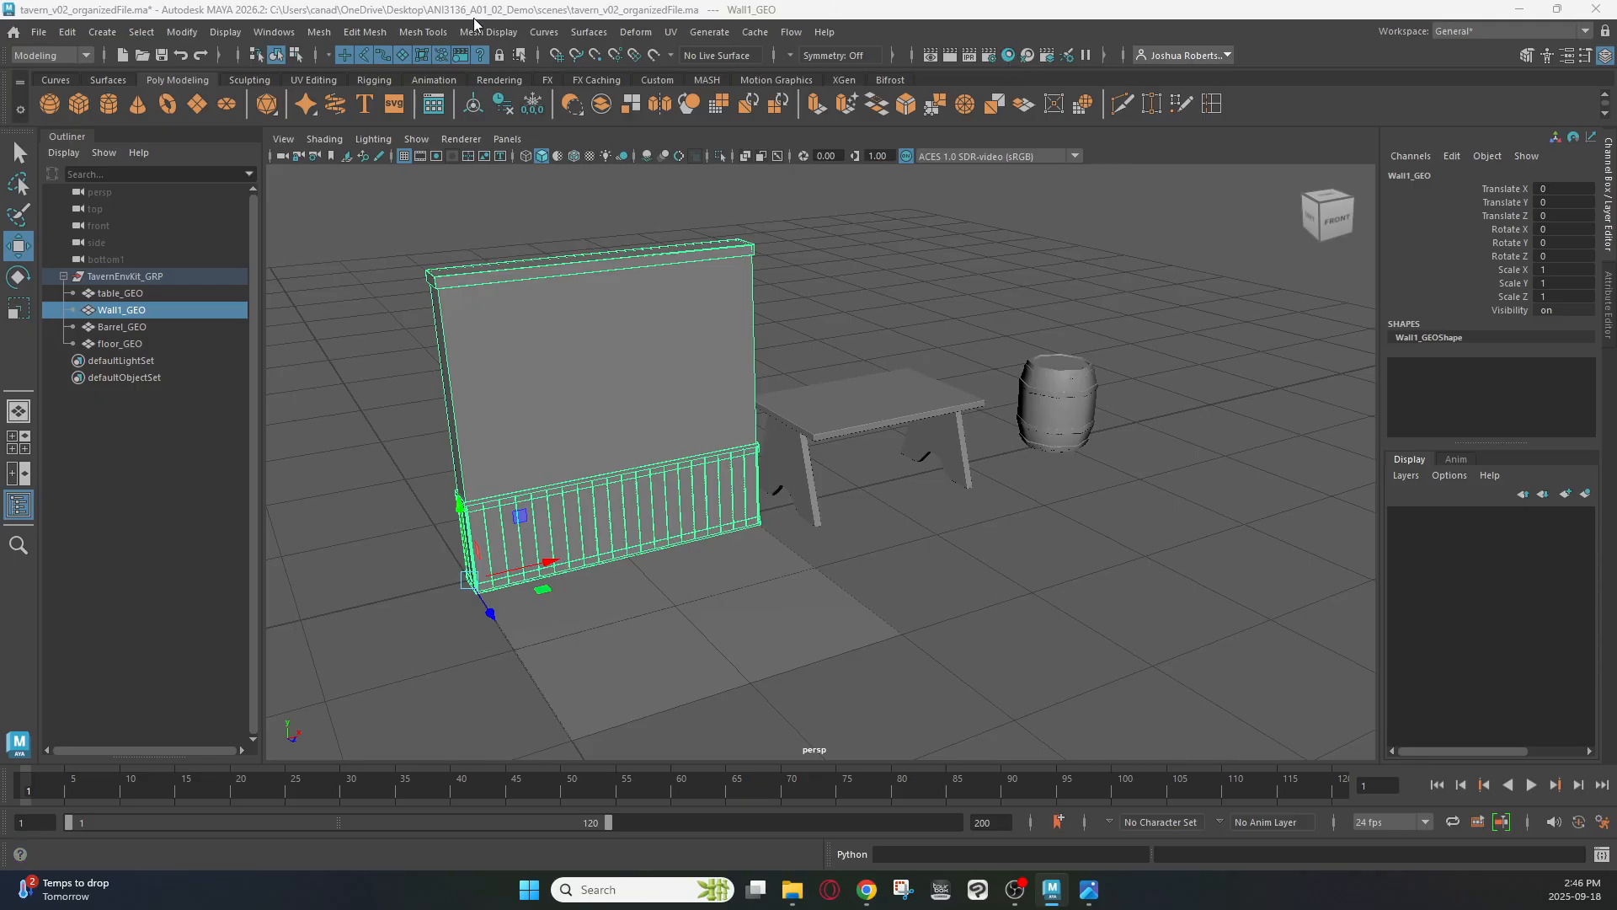
click(271, 33)
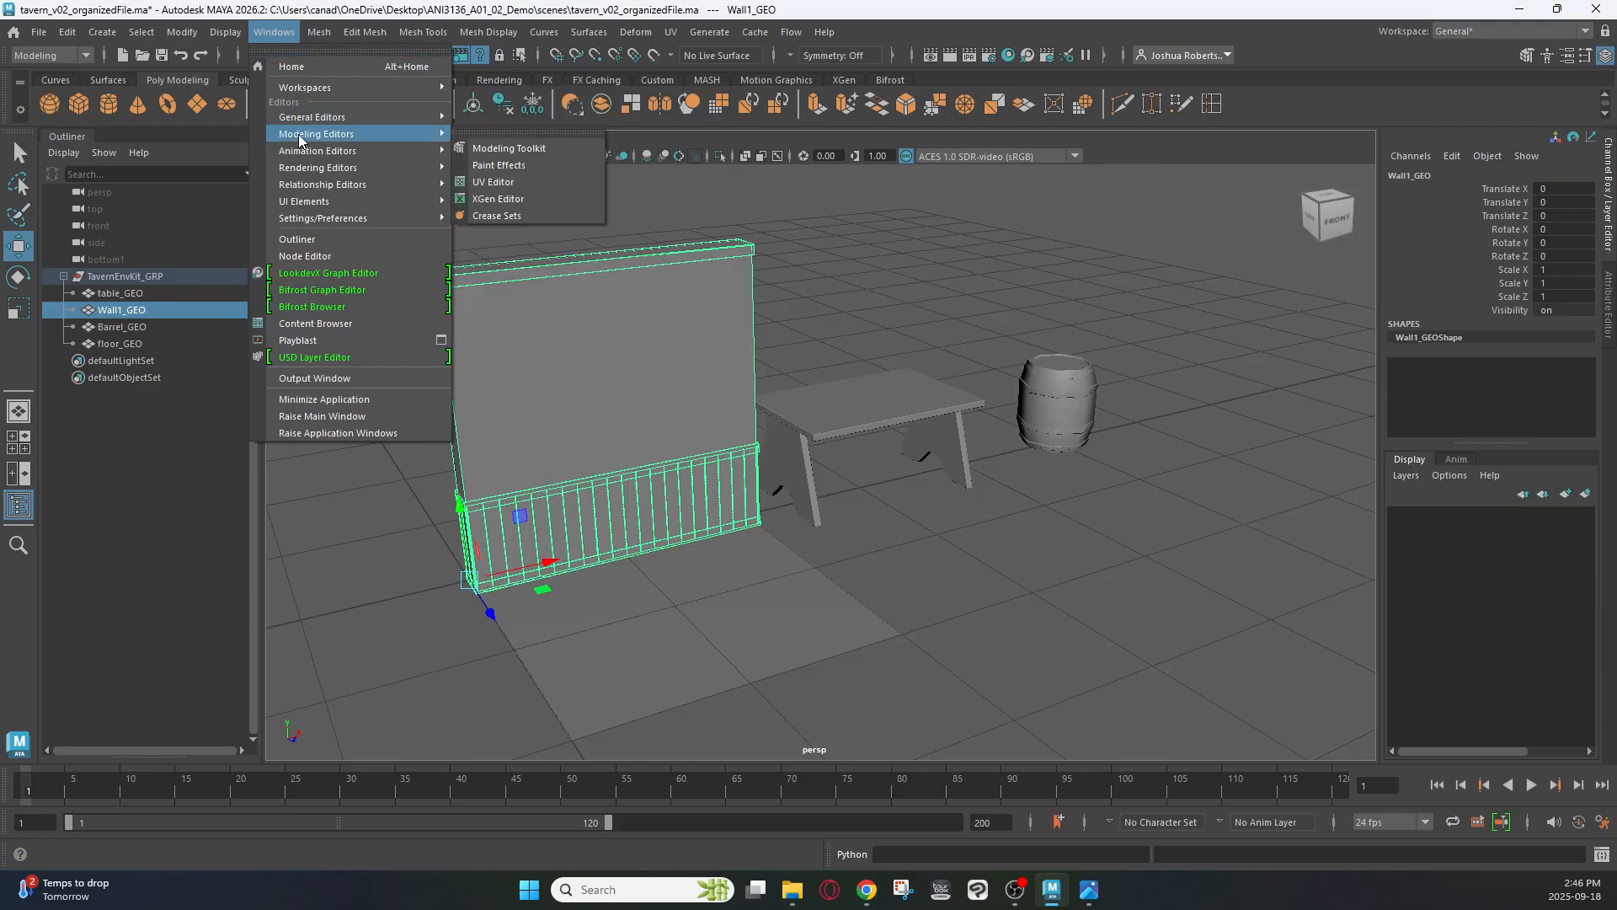
mouse_move(306, 123)
mouse_move(307, 152)
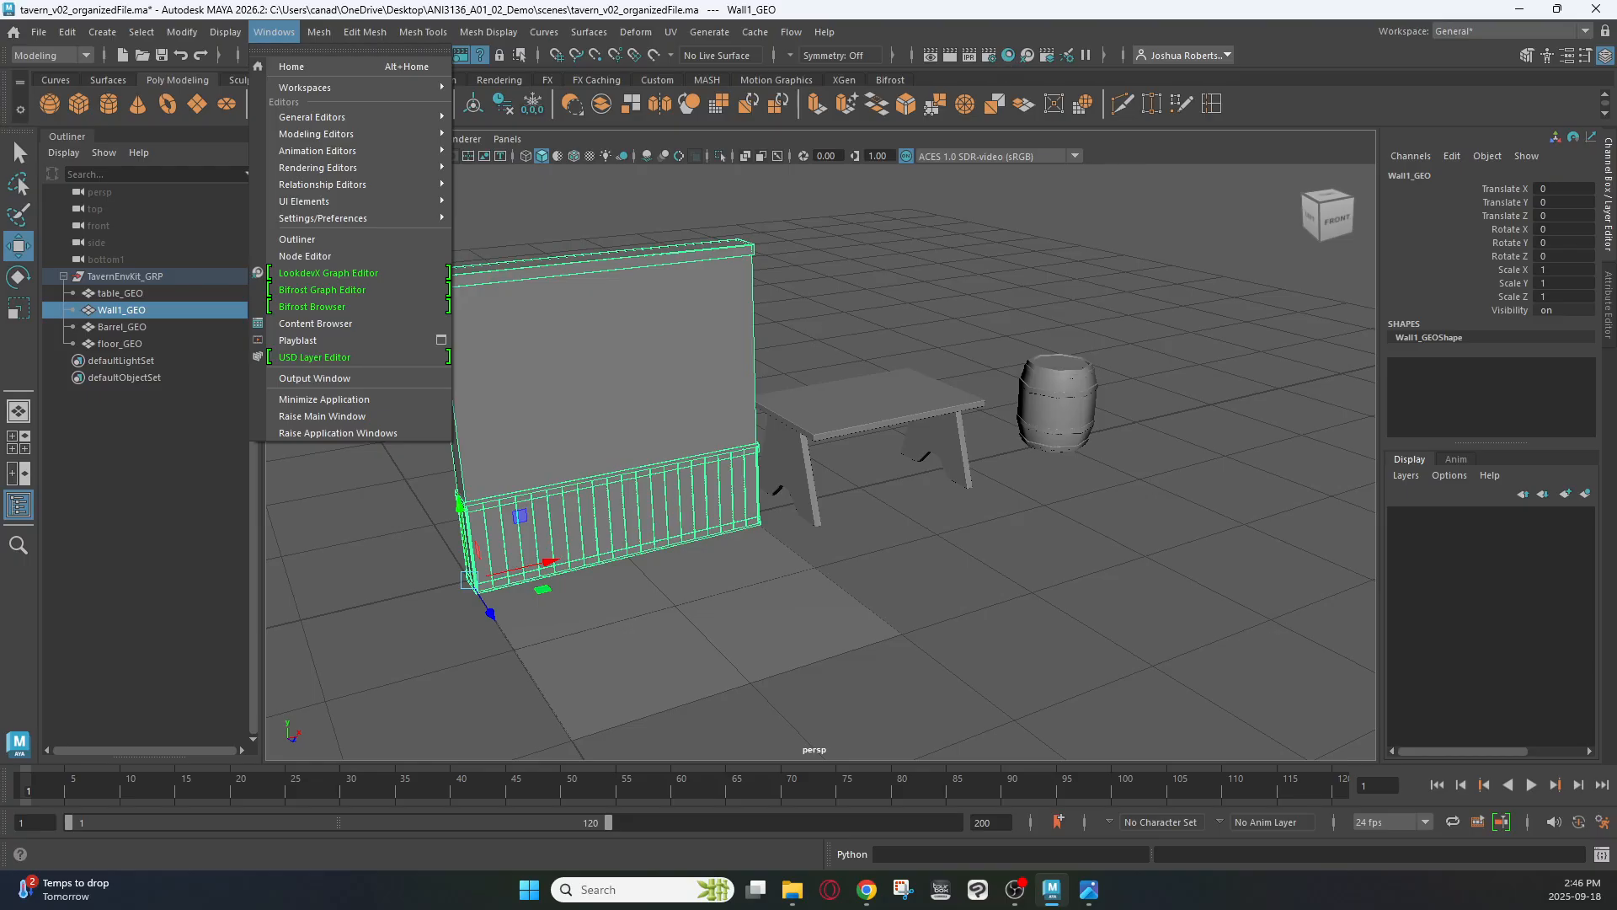
key(Escape)
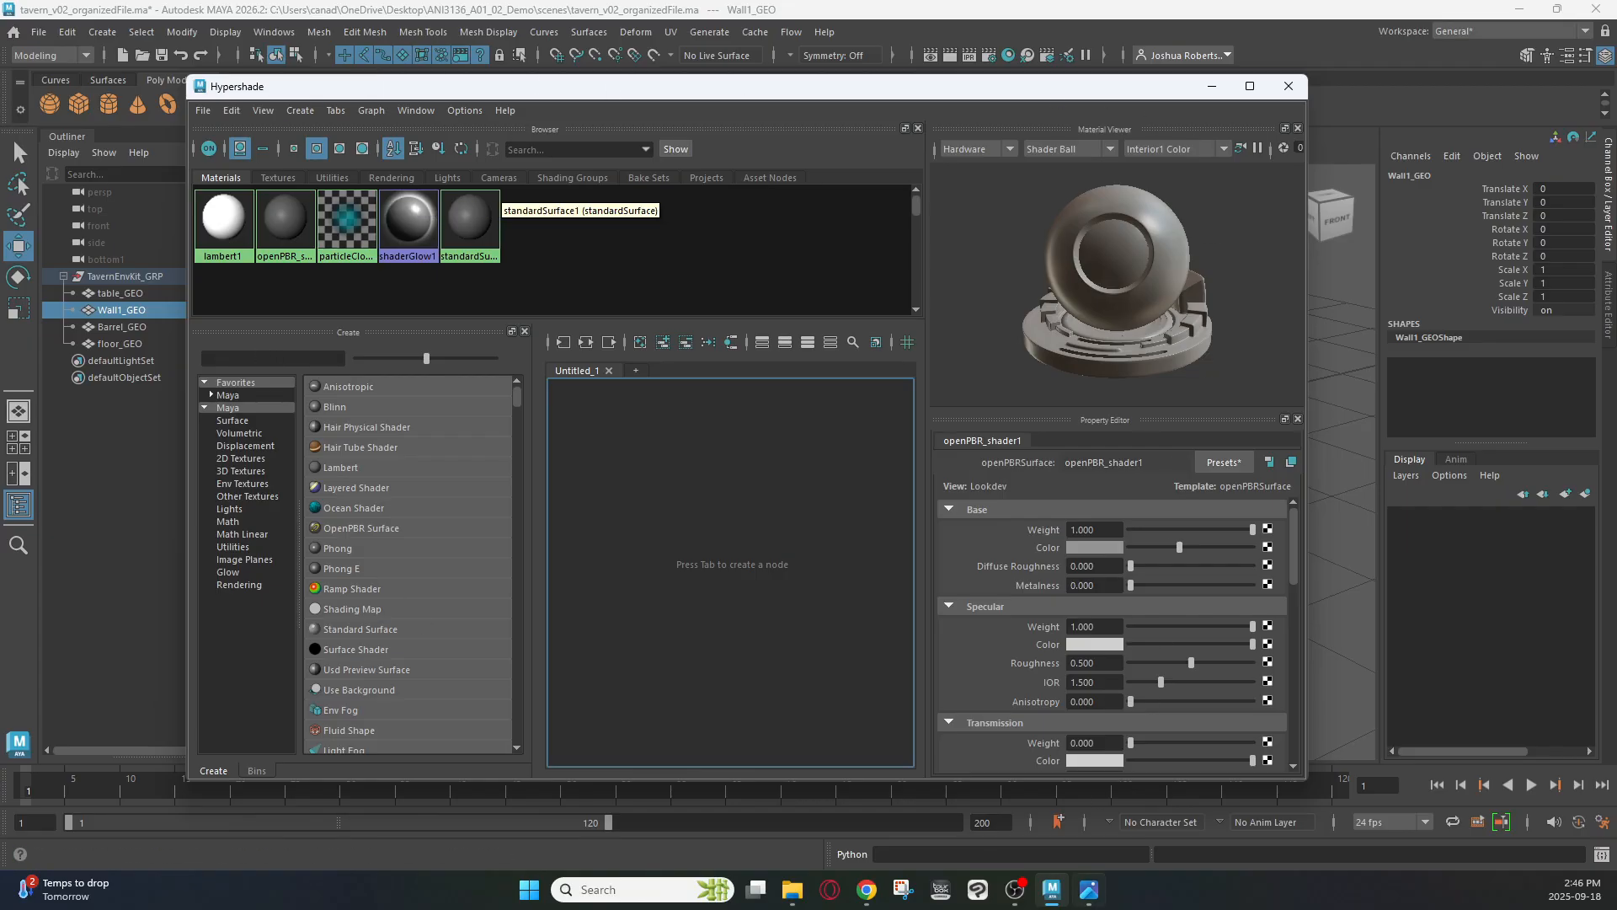
Switch to Snipping Tool and capture a screenshot of the whole Hypershade window
click(875, 854)
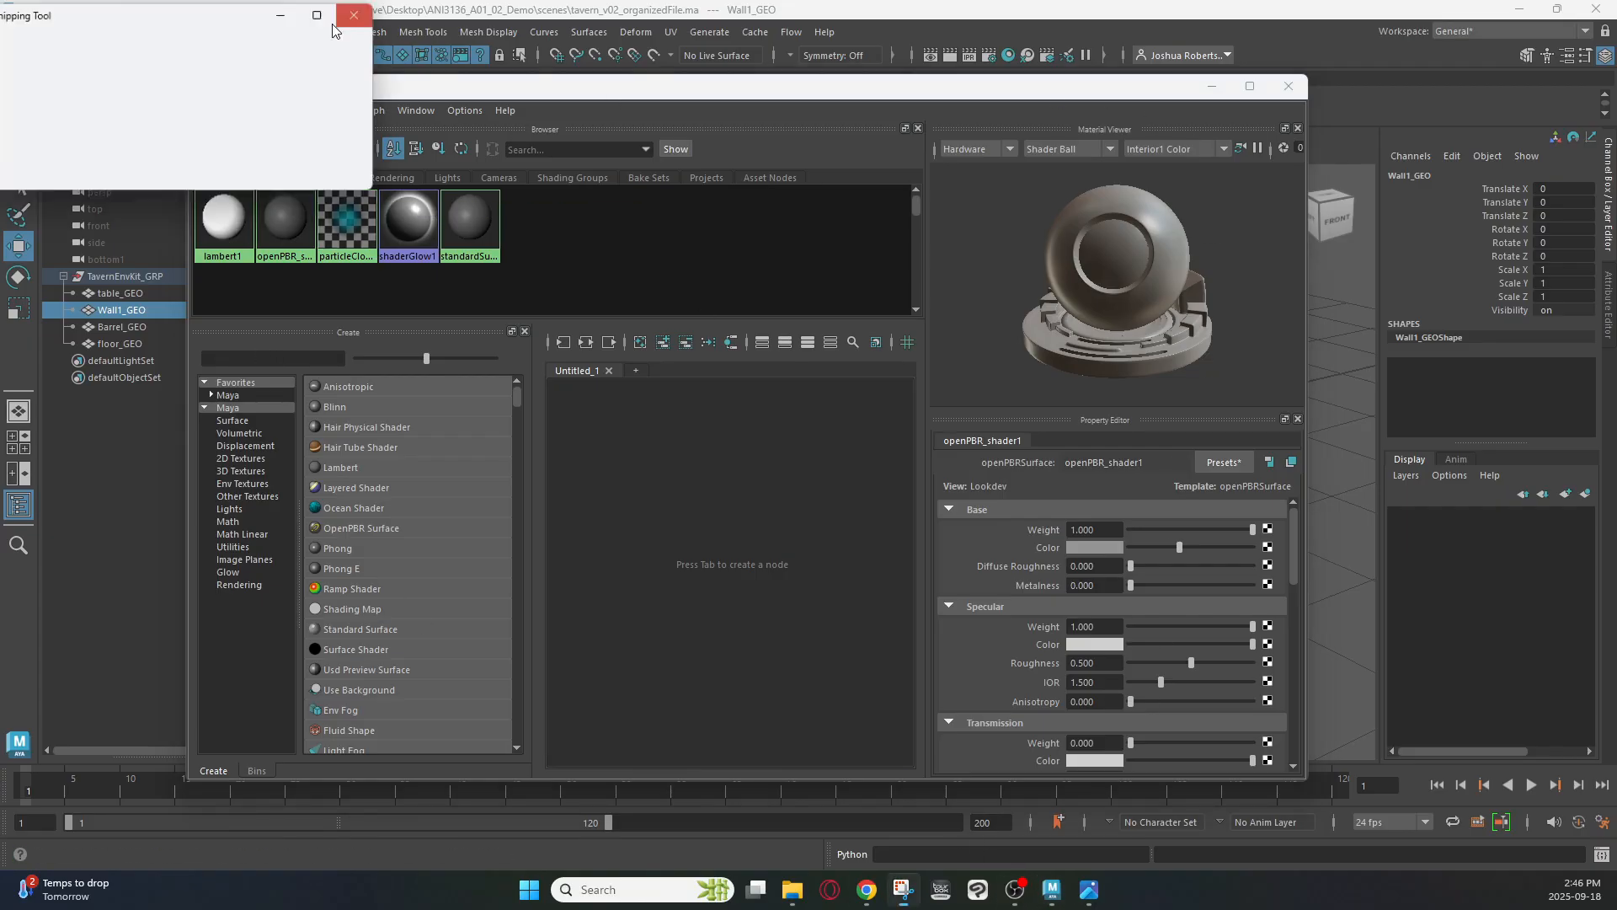
click(17, 52)
drag(184, 67, 1311, 789)
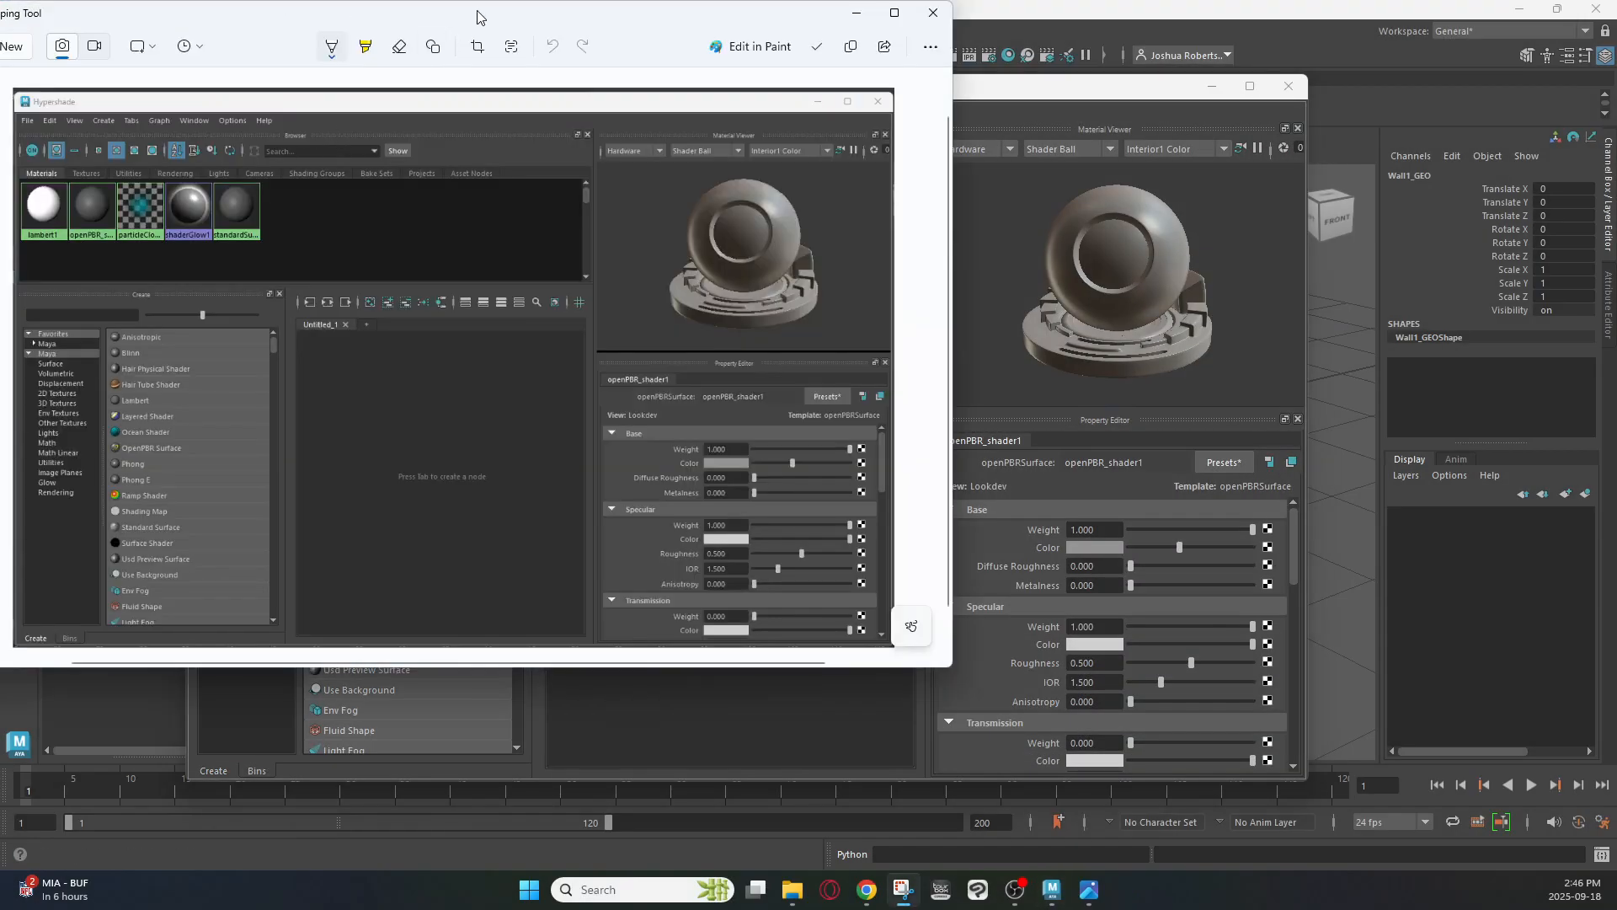
drag(477, 17, 709, 168)
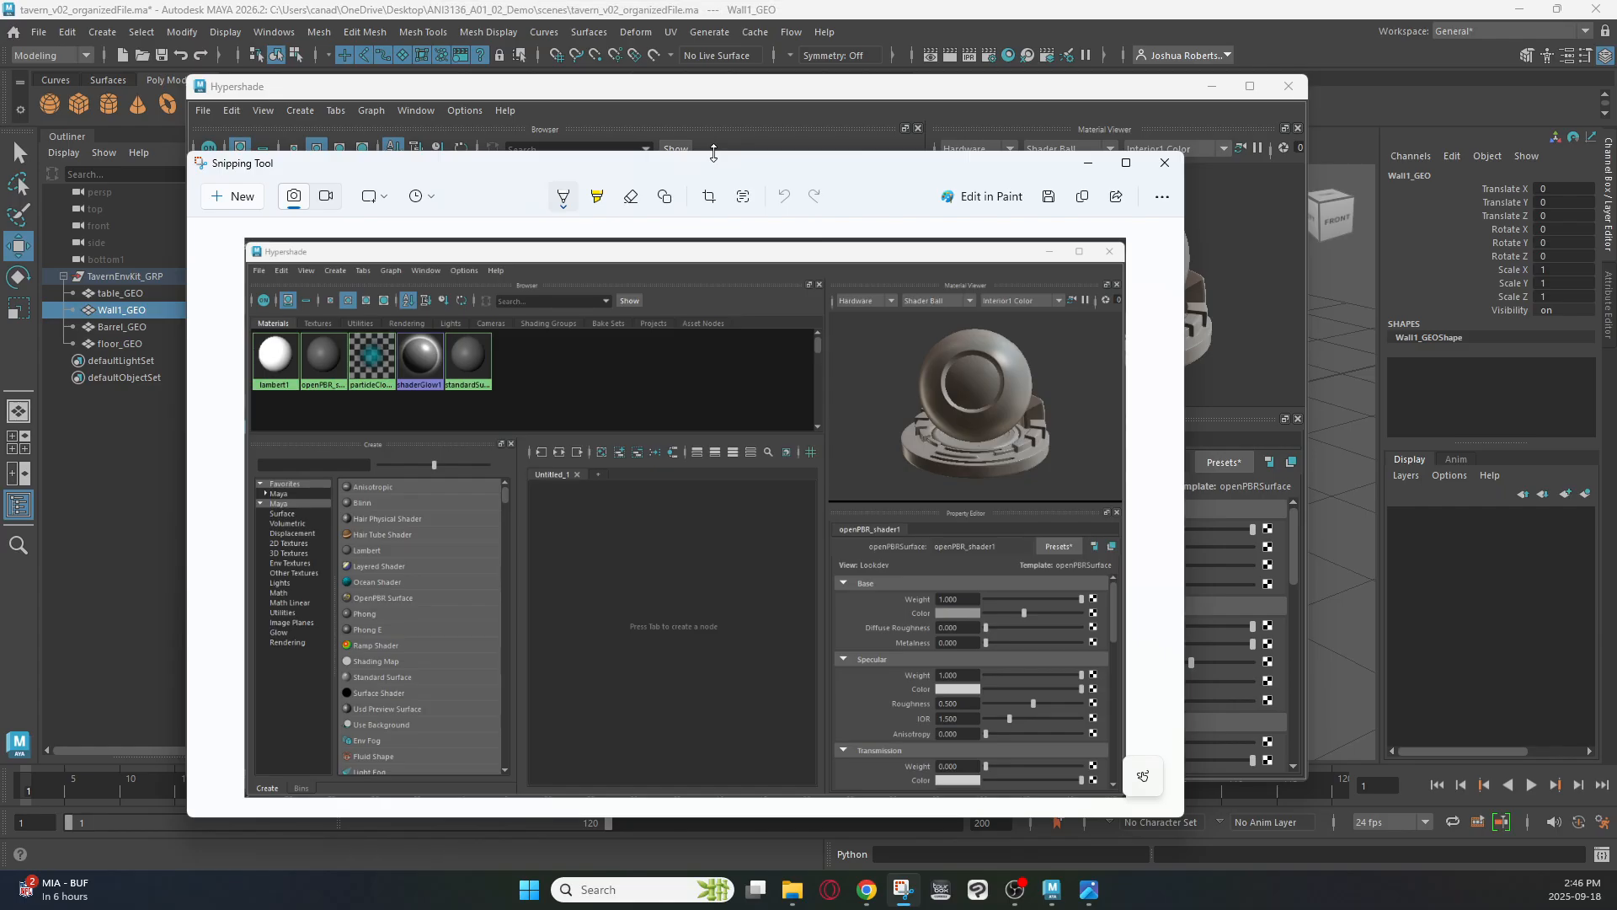
Mark up the Hypershade screenshot's material browser, Create area, node graph, Property Editor and Material Viewer with freehand pen strokes
mouse_move(254, 304)
mouse_down()
mouse_move(249, 290)
mouse_move(253, 413)
mouse_move(704, 417)
mouse_move(735, 319)
mouse_move(253, 297)
mouse_move(273, 333)
mouse_move(406, 375)
mouse_move(762, 394)
mouse_up()
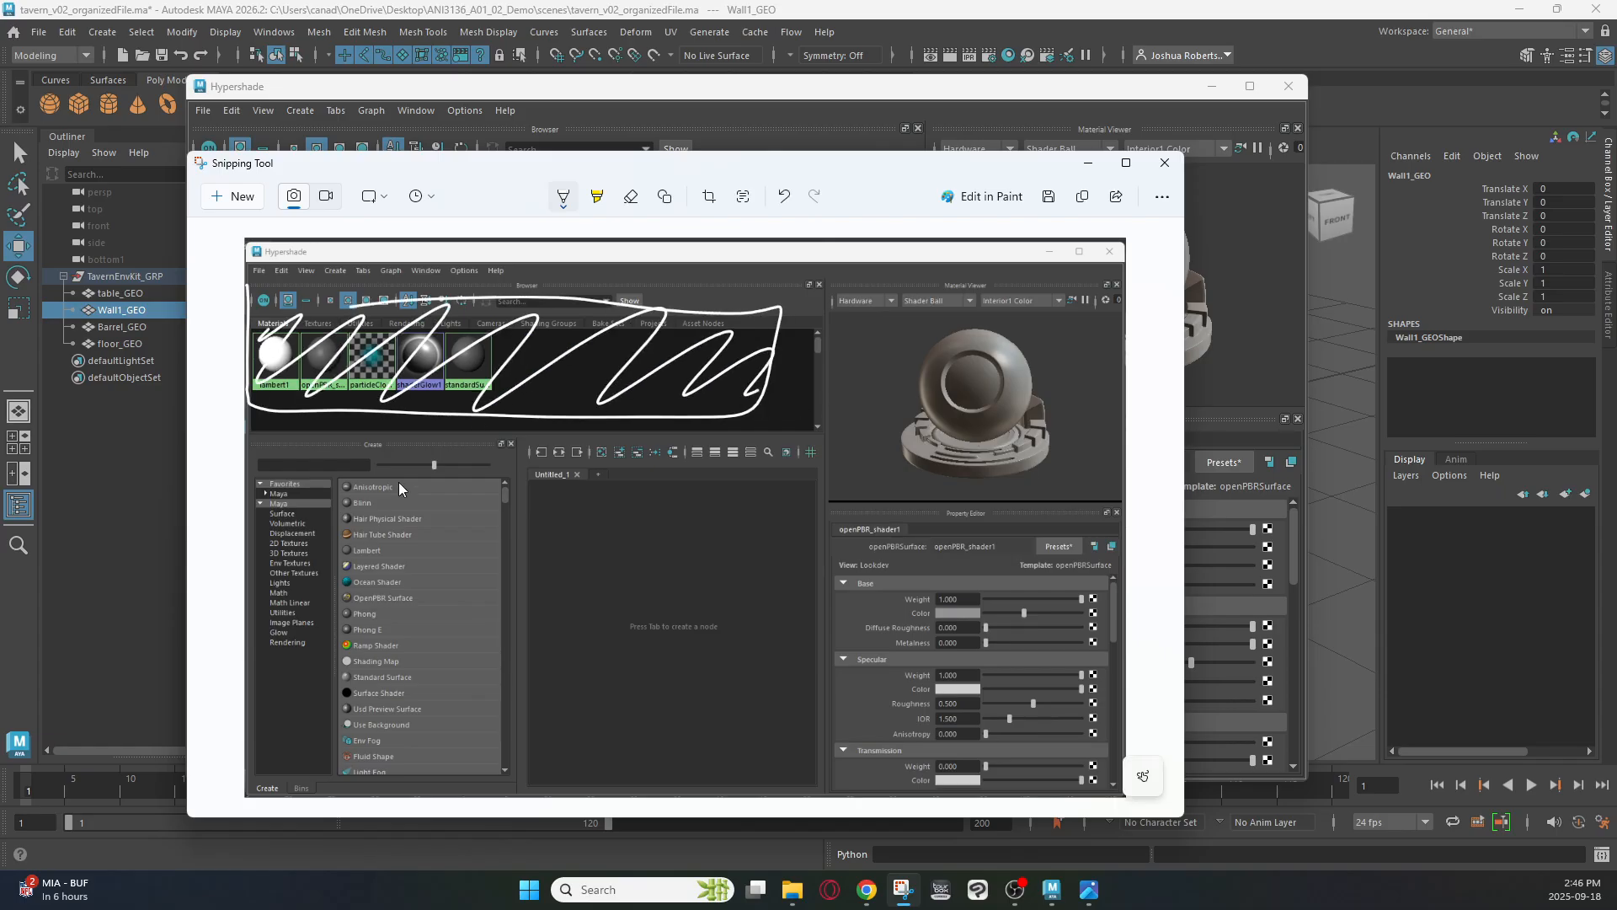
mouse_move(371, 439)
mouse_down()
mouse_move(246, 533)
mouse_move(257, 792)
mouse_move(509, 796)
mouse_move(531, 493)
mouse_move(362, 436)
mouse_up()
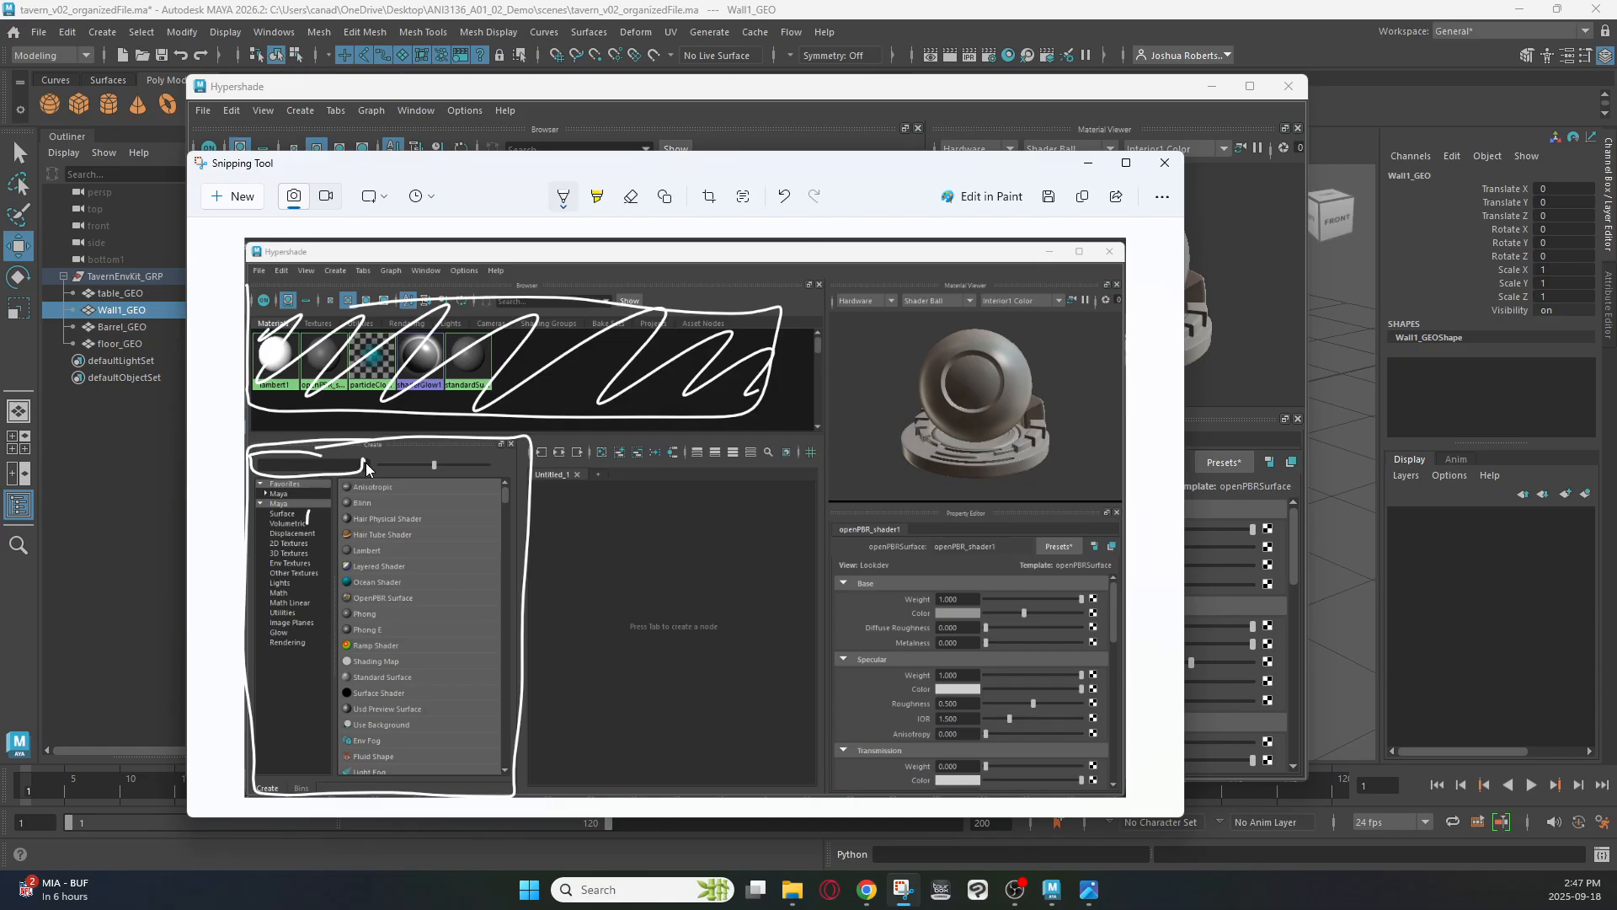
drag(377, 456, 404, 470)
mouse_move(687, 487)
mouse_down()
mouse_move(534, 584)
mouse_move(807, 666)
mouse_move(786, 514)
mouse_up()
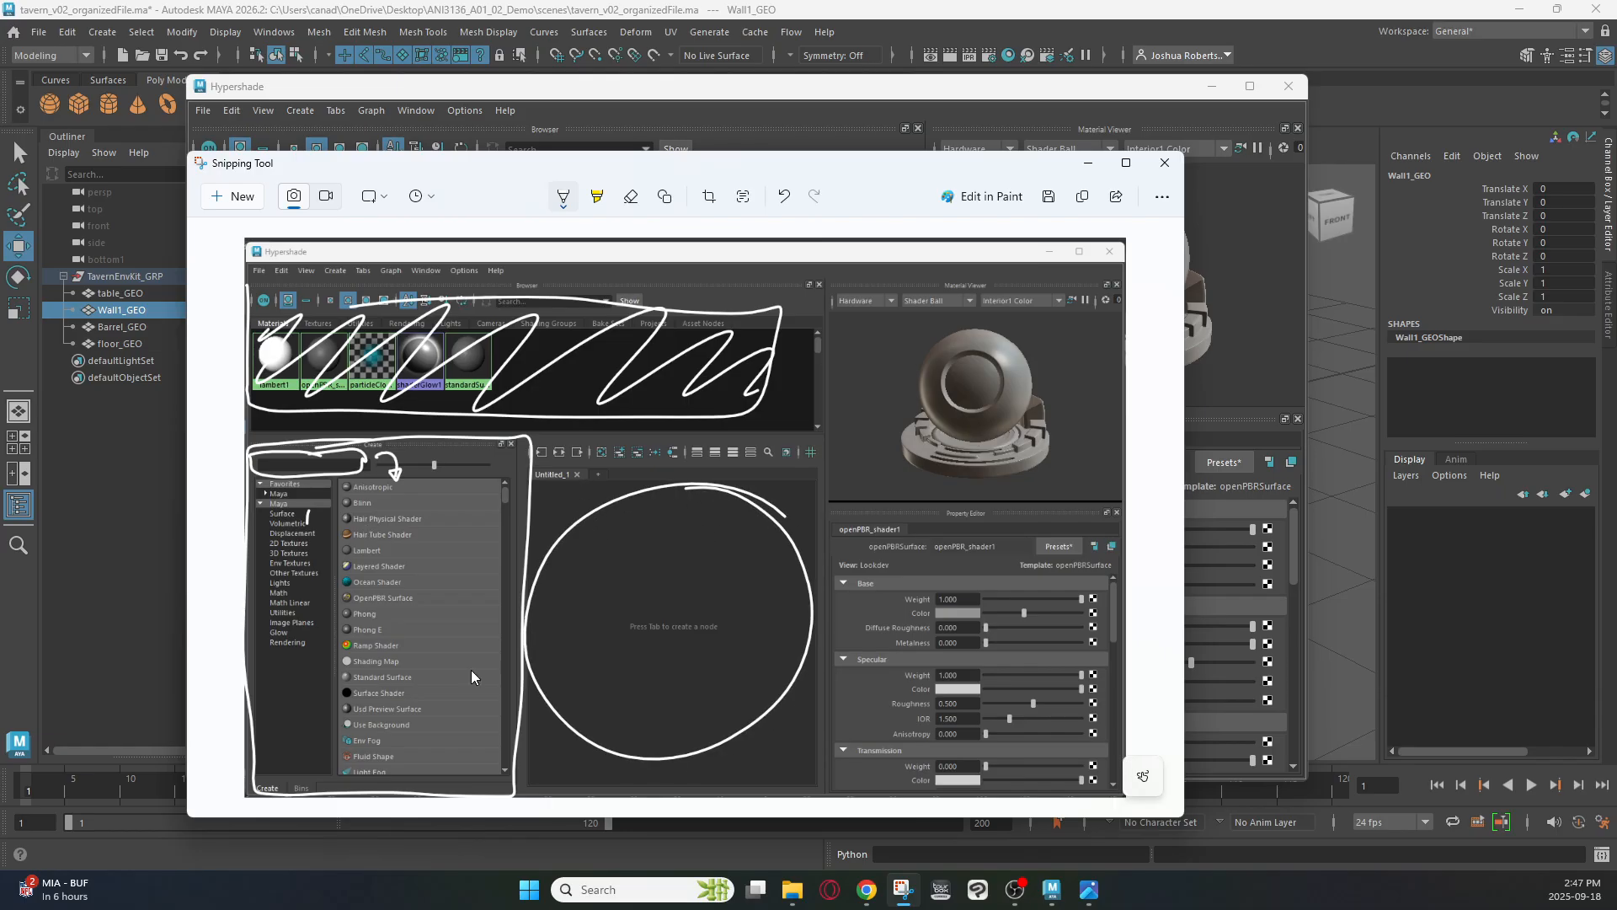
mouse_move(990, 561)
mouse_down()
mouse_move(893, 589)
mouse_move(1053, 777)
mouse_move(1048, 543)
mouse_up()
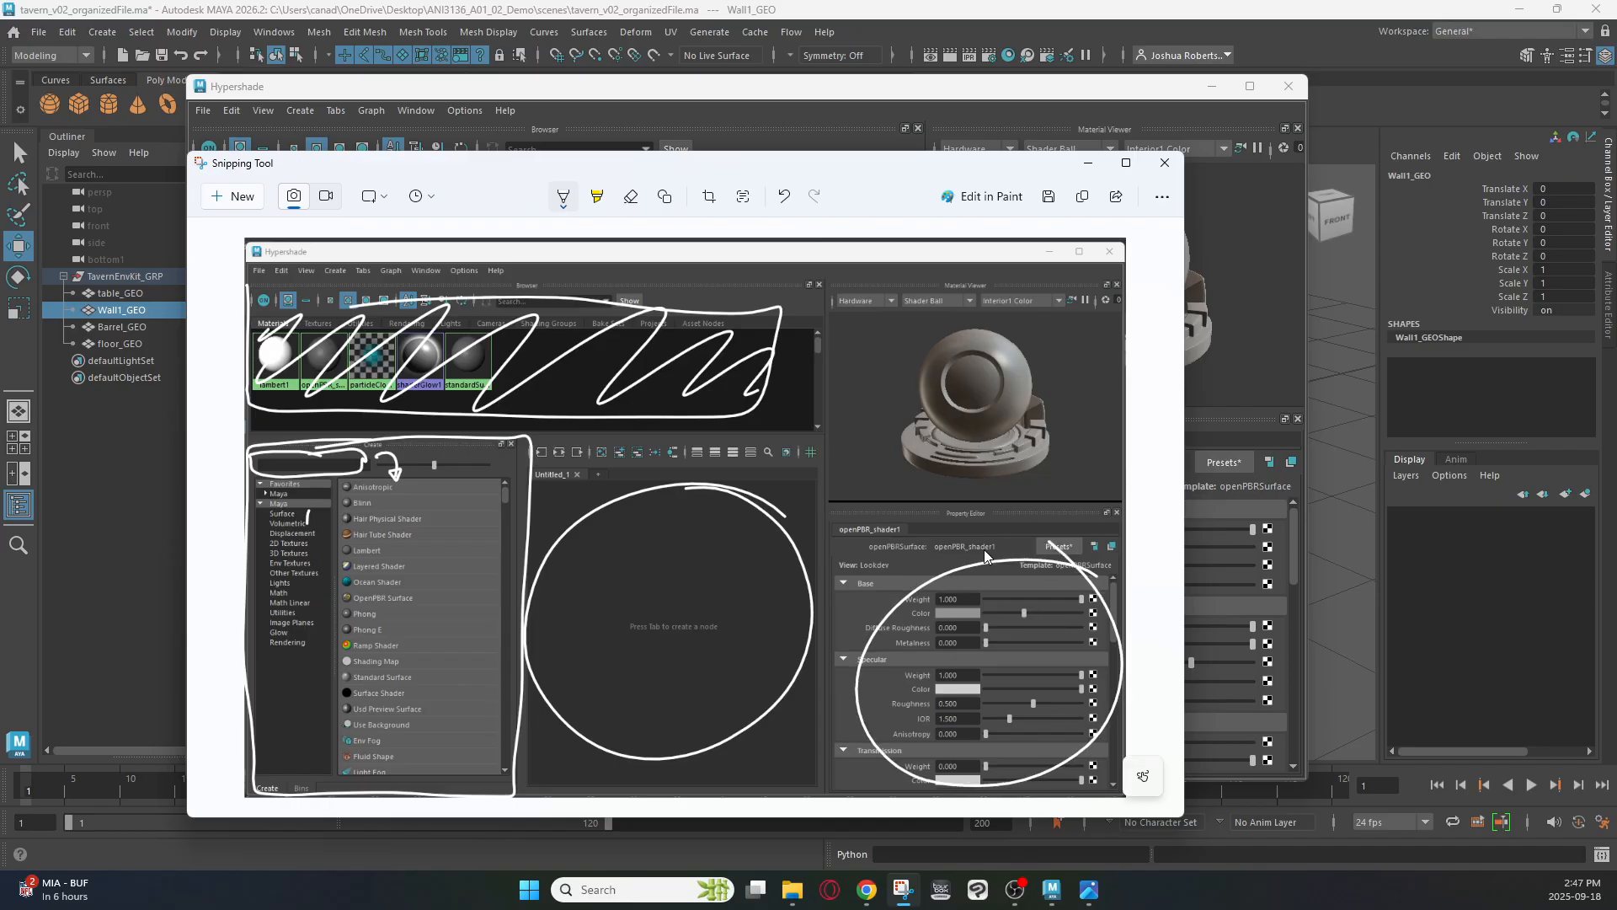
mouse_move(824, 360)
mouse_down()
mouse_move(882, 316)
mouse_move(981, 408)
mouse_move(1084, 464)
mouse_up()
drag(1100, 321, 1070, 336)
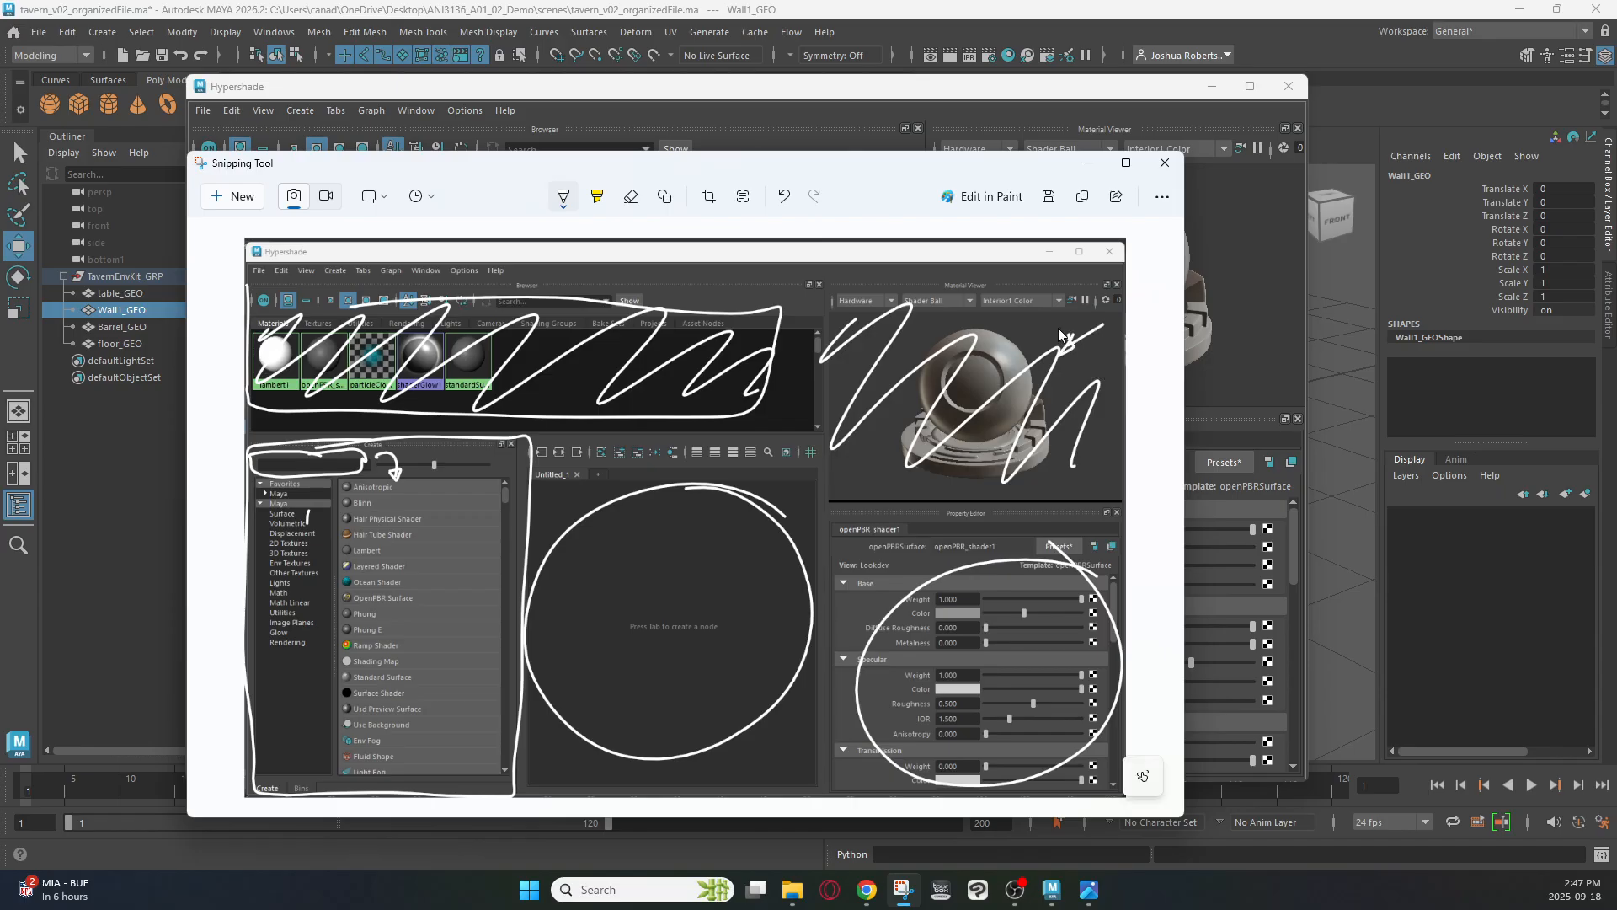
click(564, 196)
click(495, 317)
click(1088, 162)
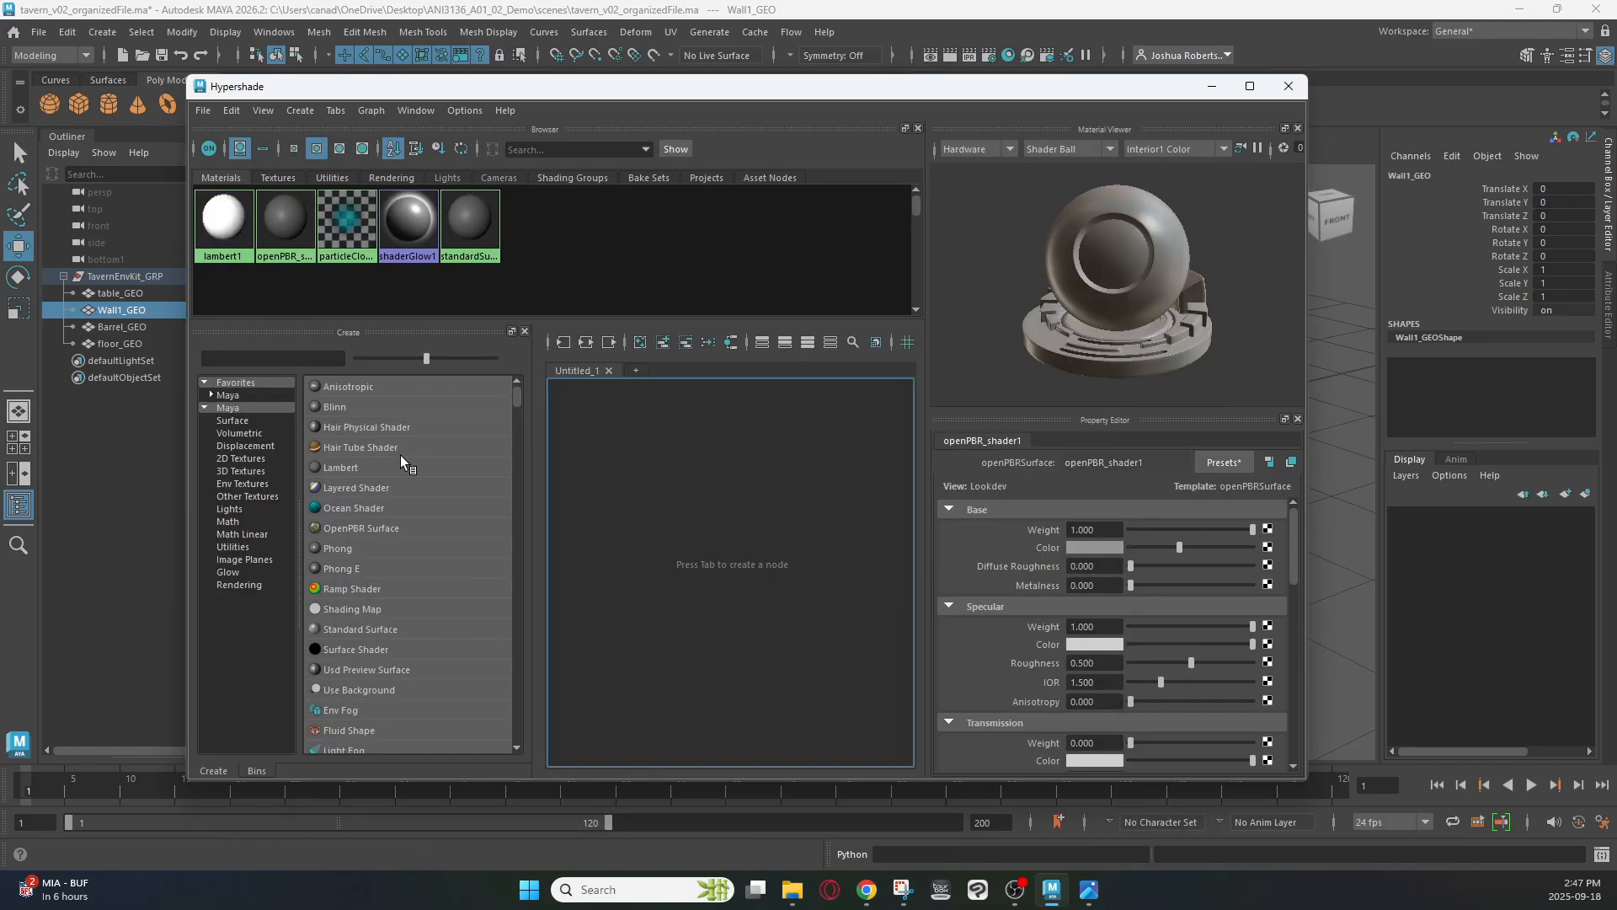
Search the Hypershade node list for "standard" and create a Standard Surface material
click(290, 358)
text(standard)
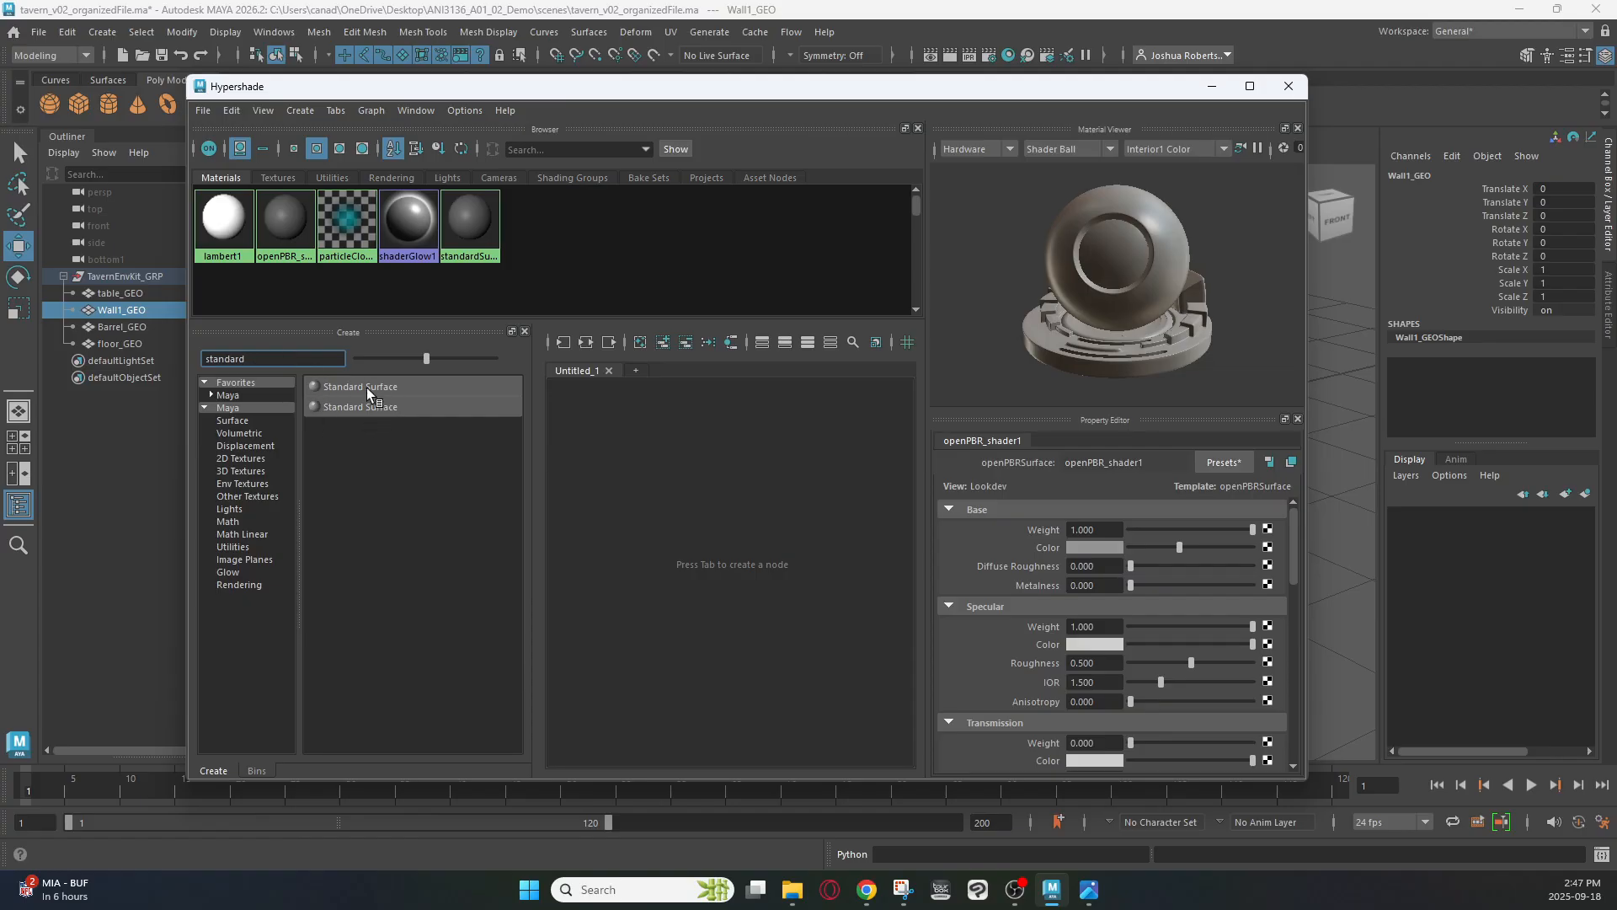
click(420, 387)
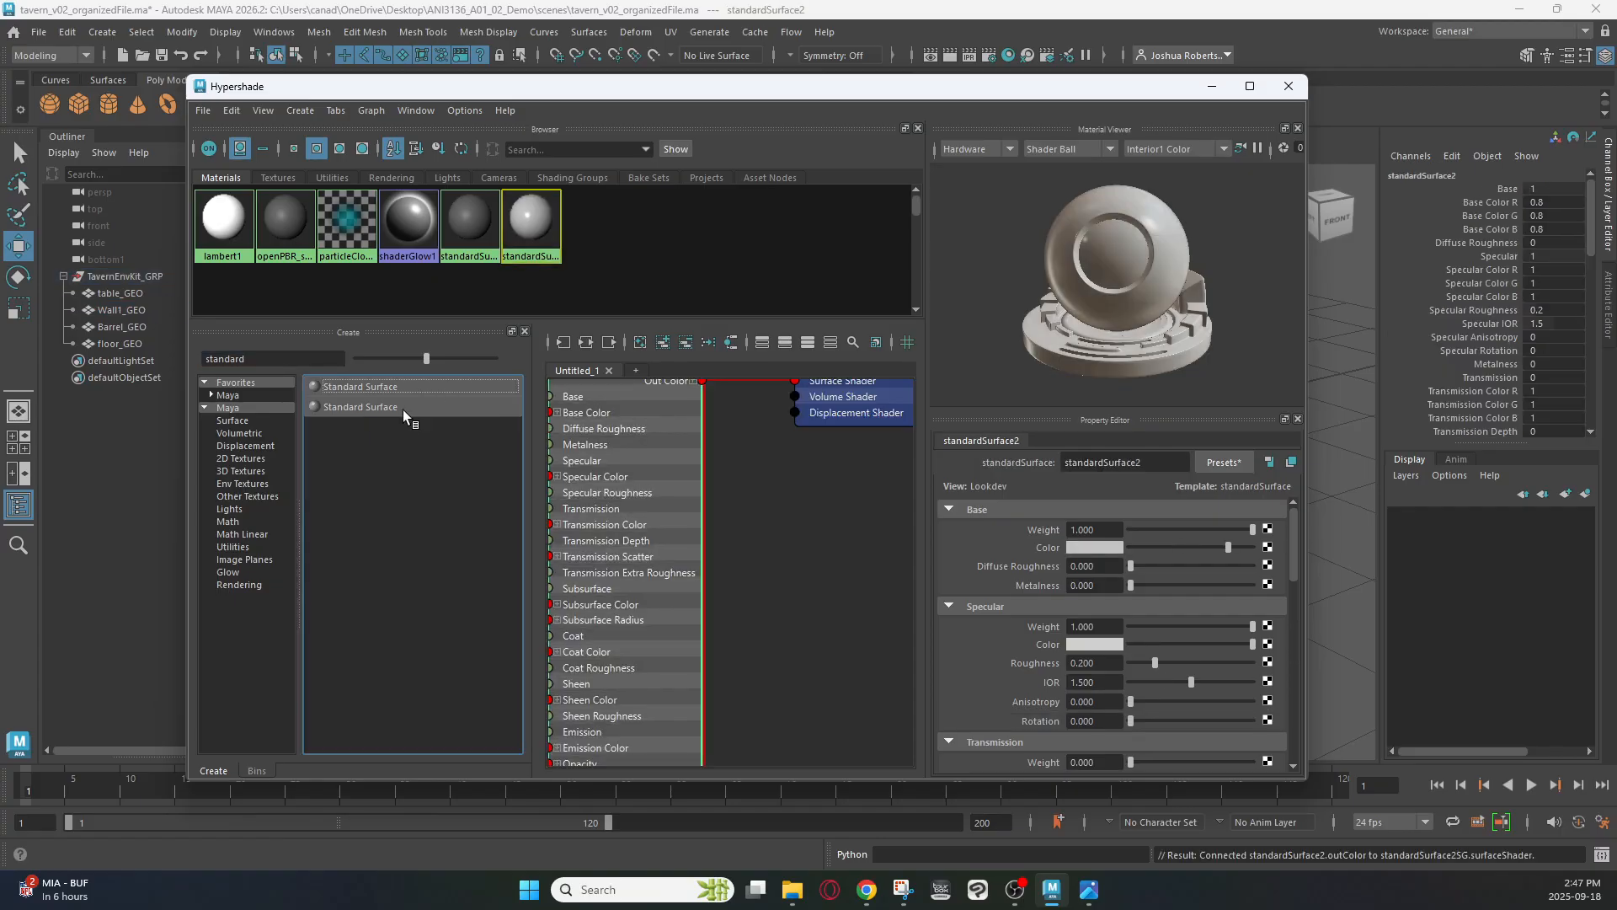
alt+middle_drag(811, 498, 847, 531)
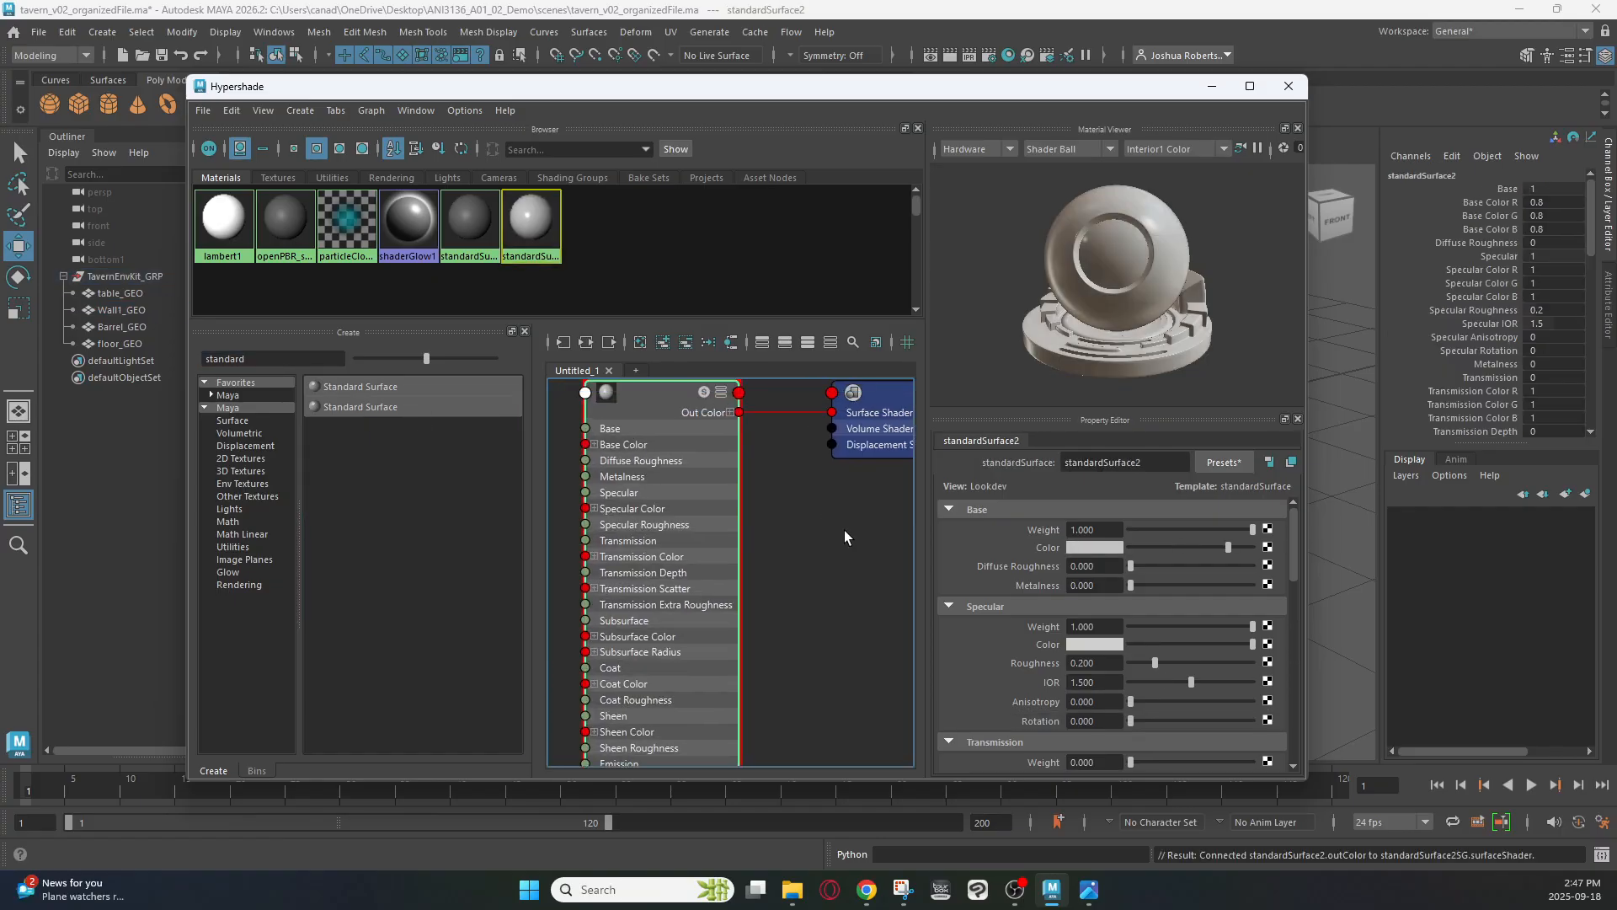
Rename the new Standard Surface material to Tavern_MAT in the Property Editor
scroll(840, 529, down, 2)
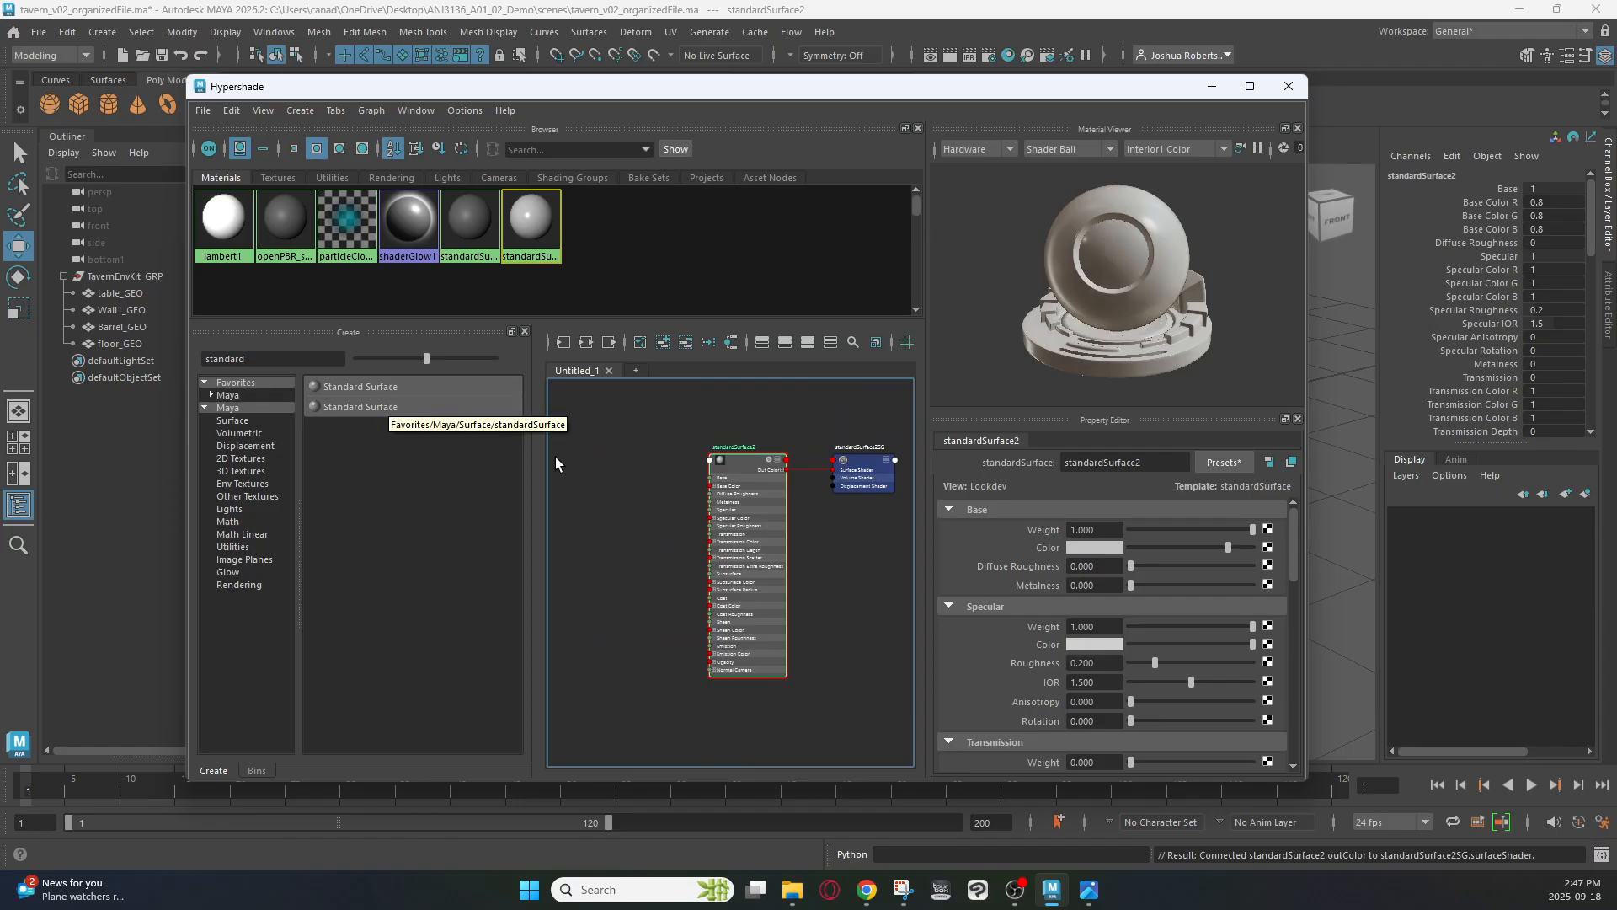
alt+middle_drag(701, 434, 582, 433)
scroll(658, 446, up, 5)
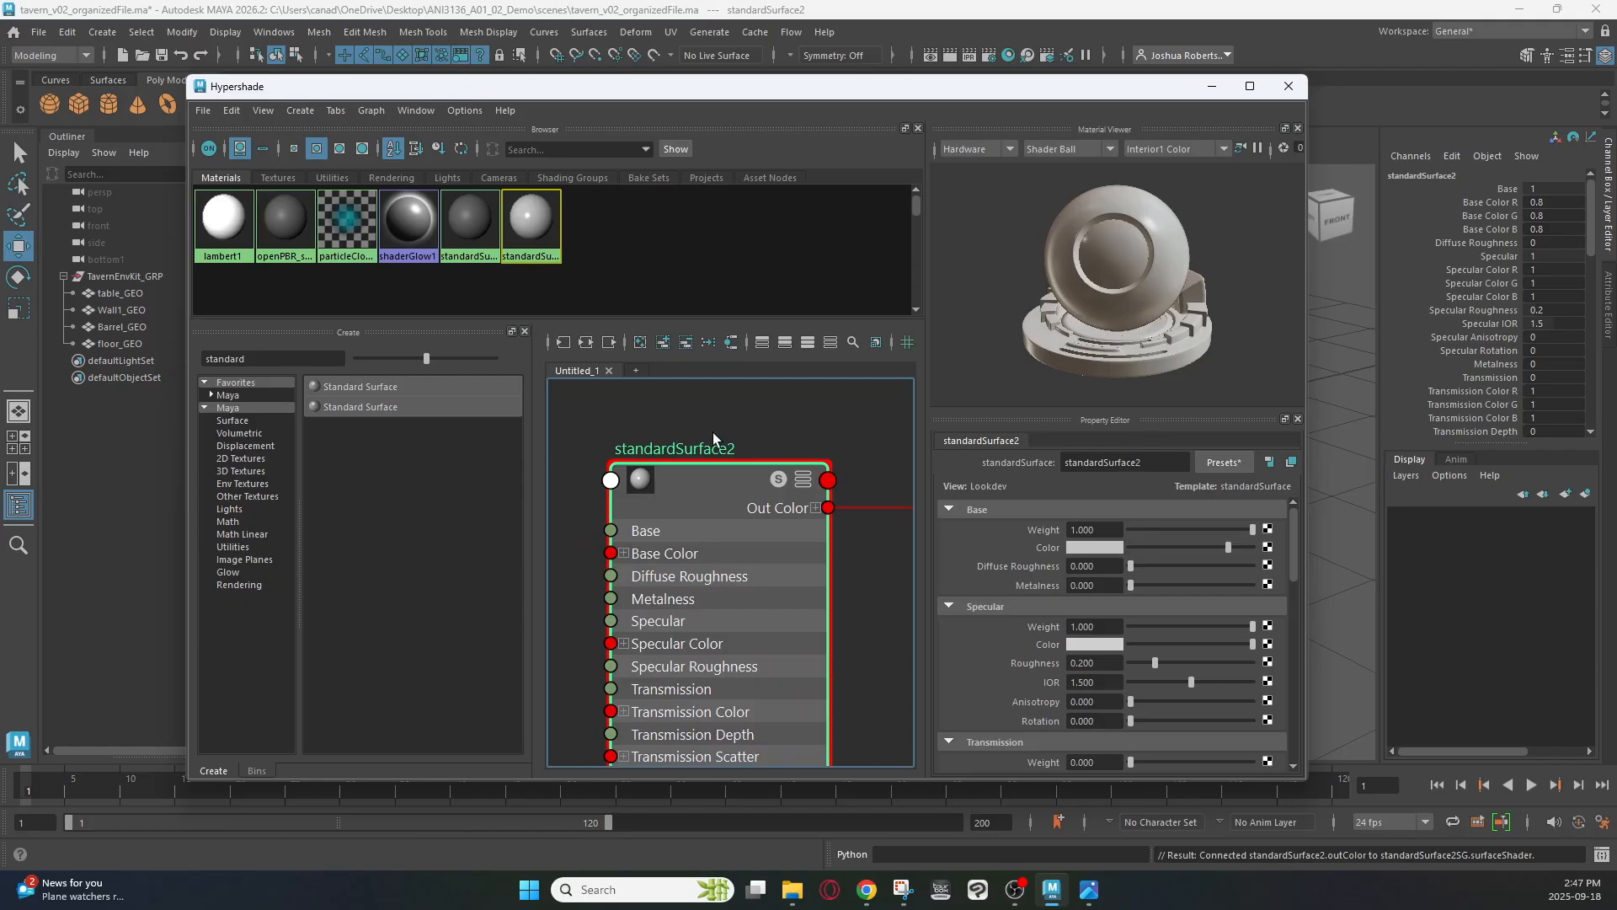
double_click(1155, 465)
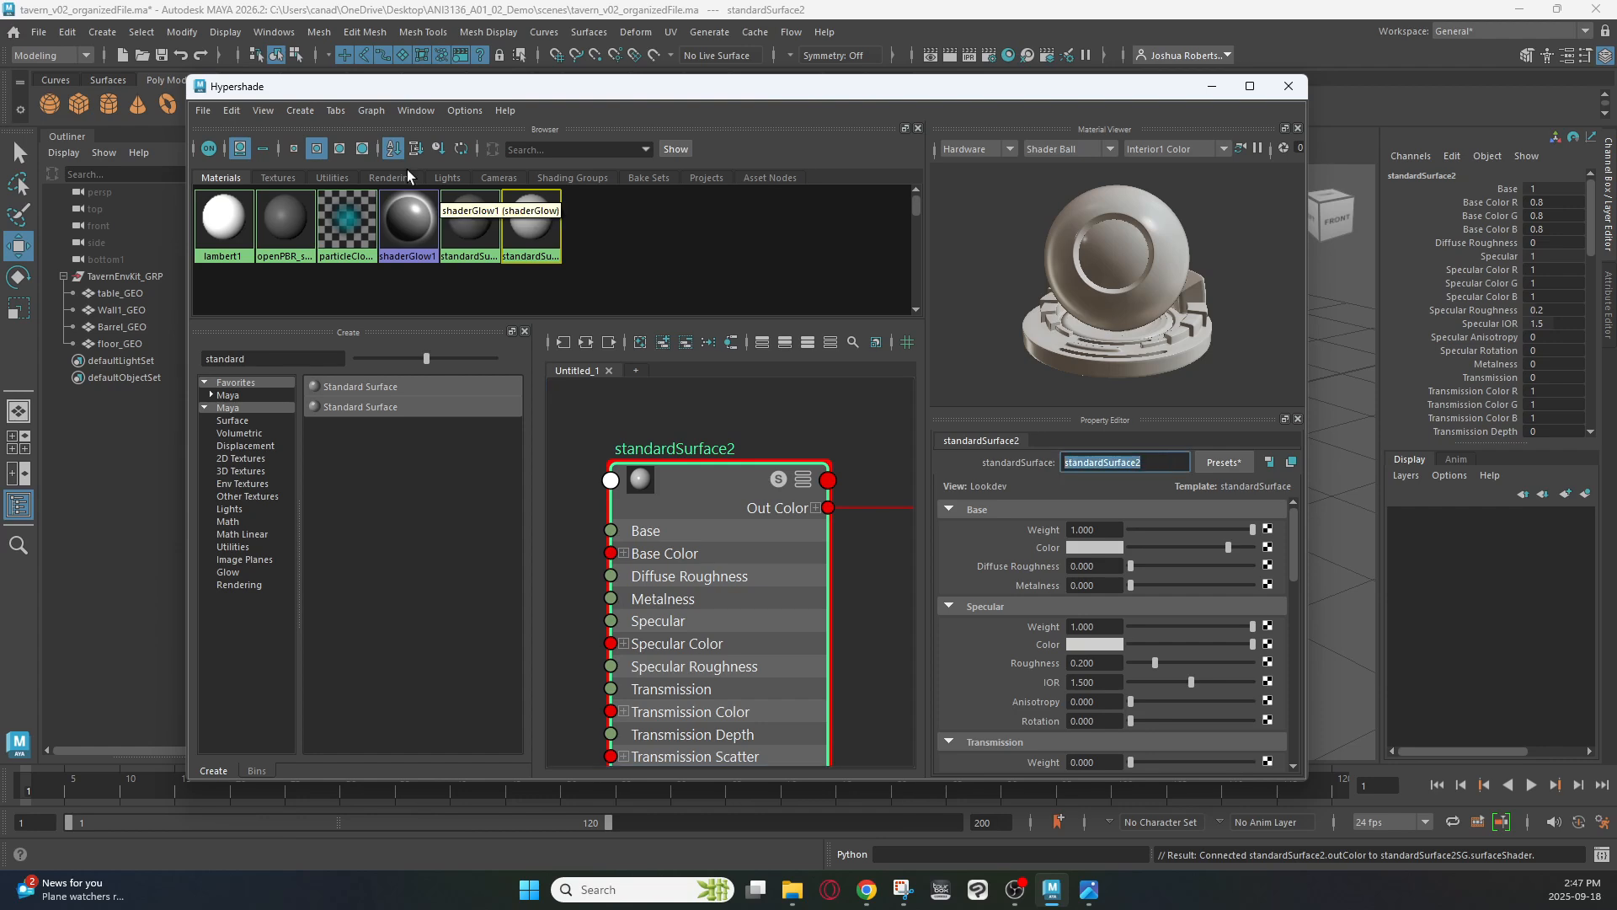
text(Tav)
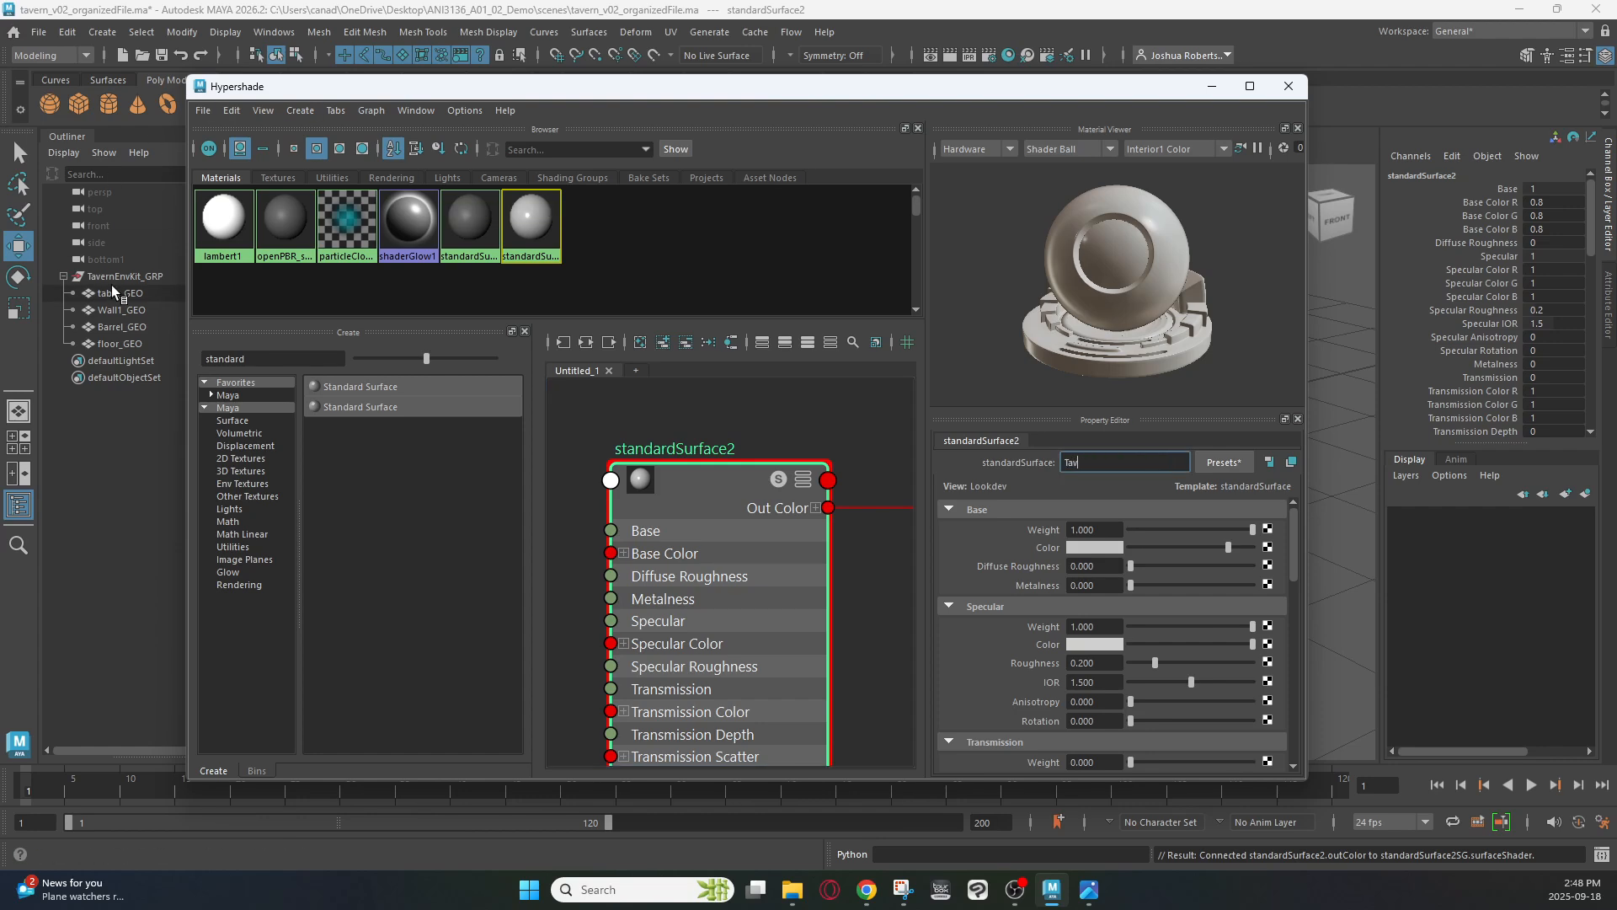
text(ern_MAT)
key(Return)
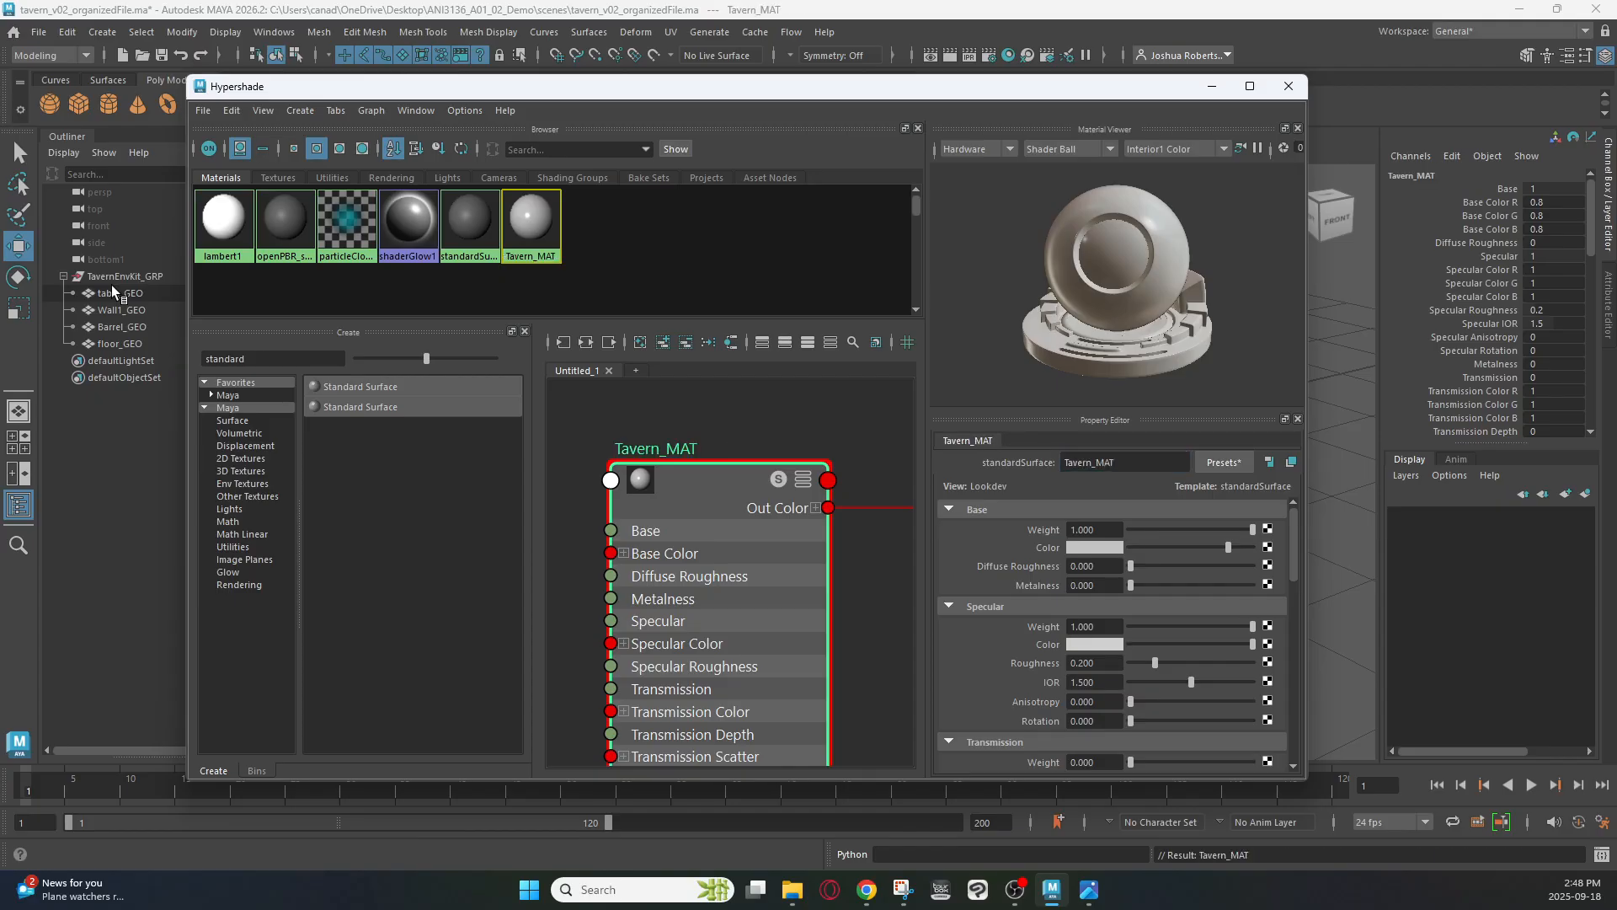
Examine the Tavern_MAT node's inputs in the graph and its matching attribute sections in the Property Editor
scroll(695, 422, down, 2)
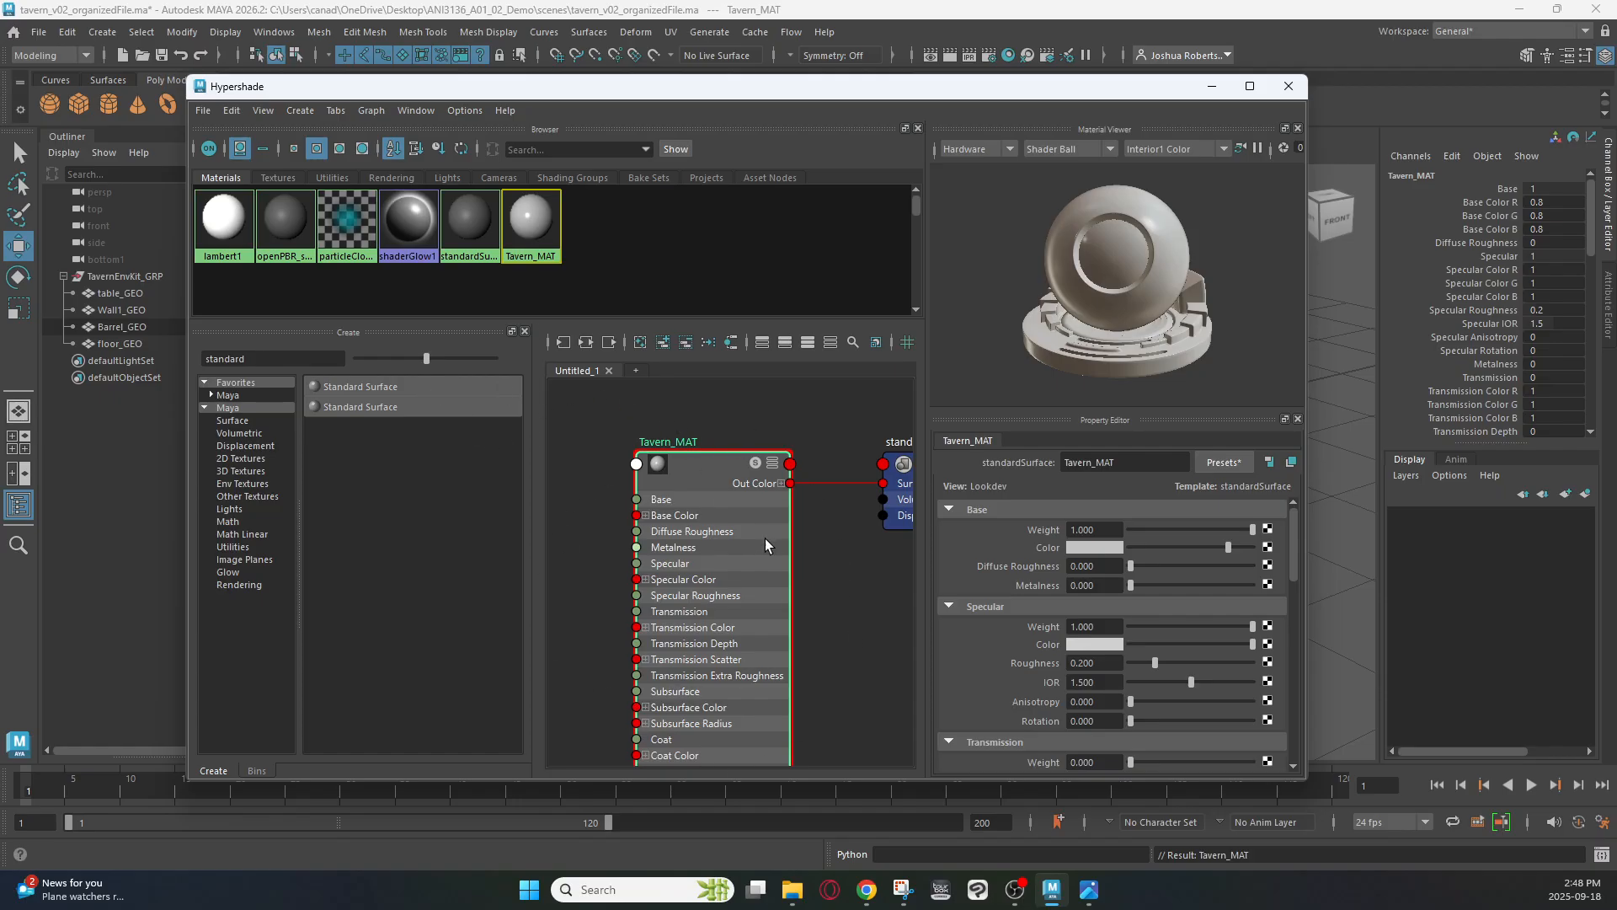
alt+middle_drag(852, 610, 808, 574)
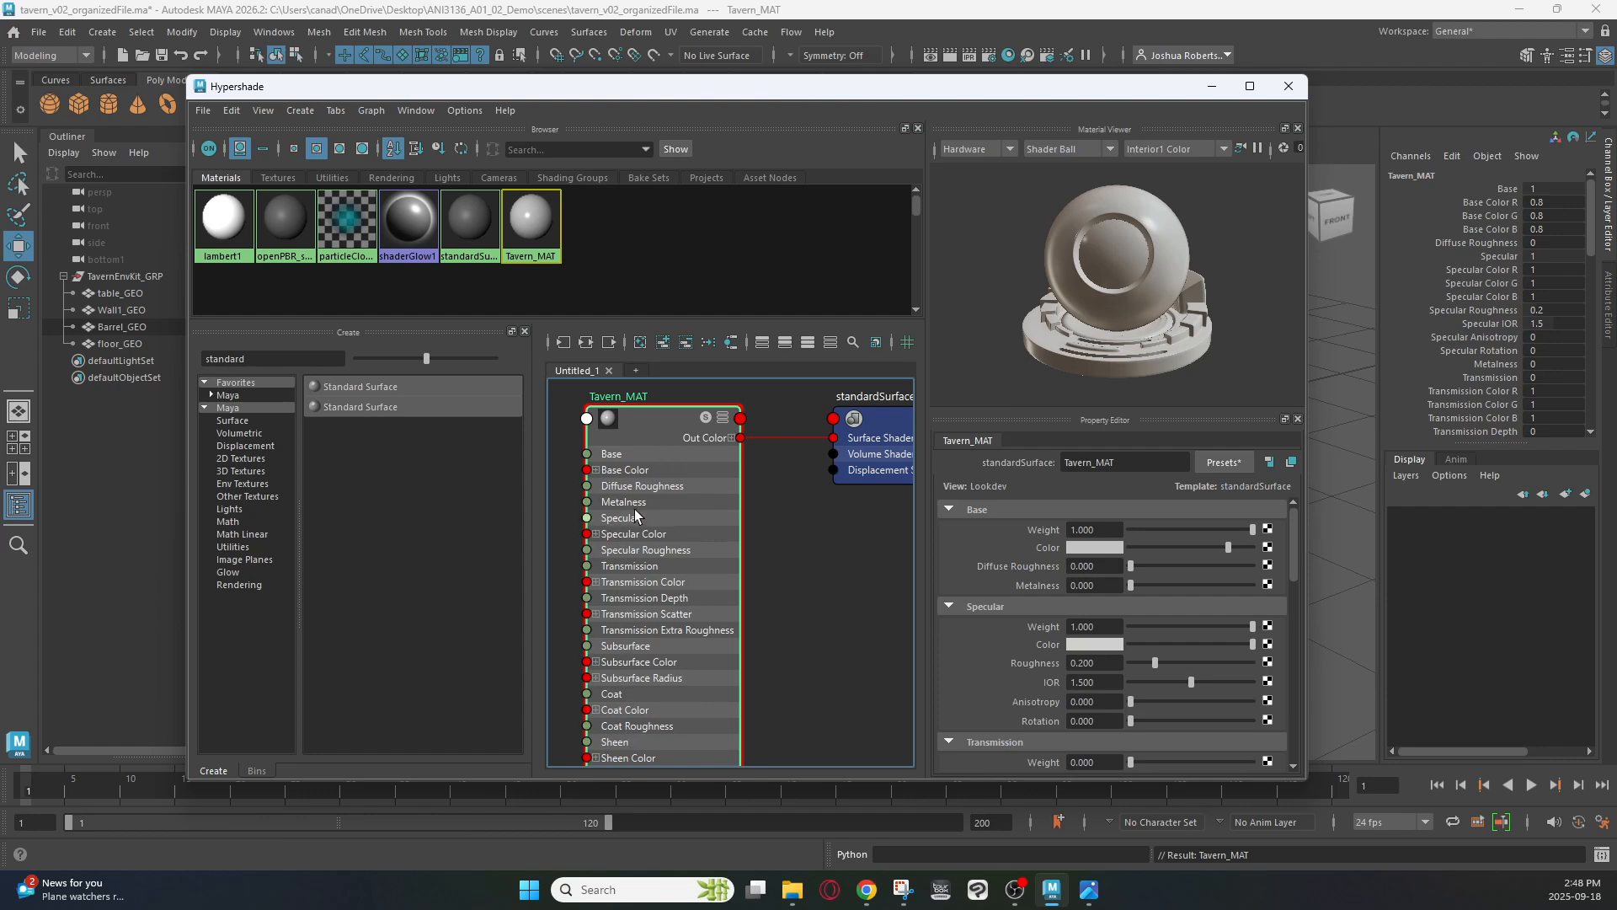
scroll(1104, 512, down, 10)
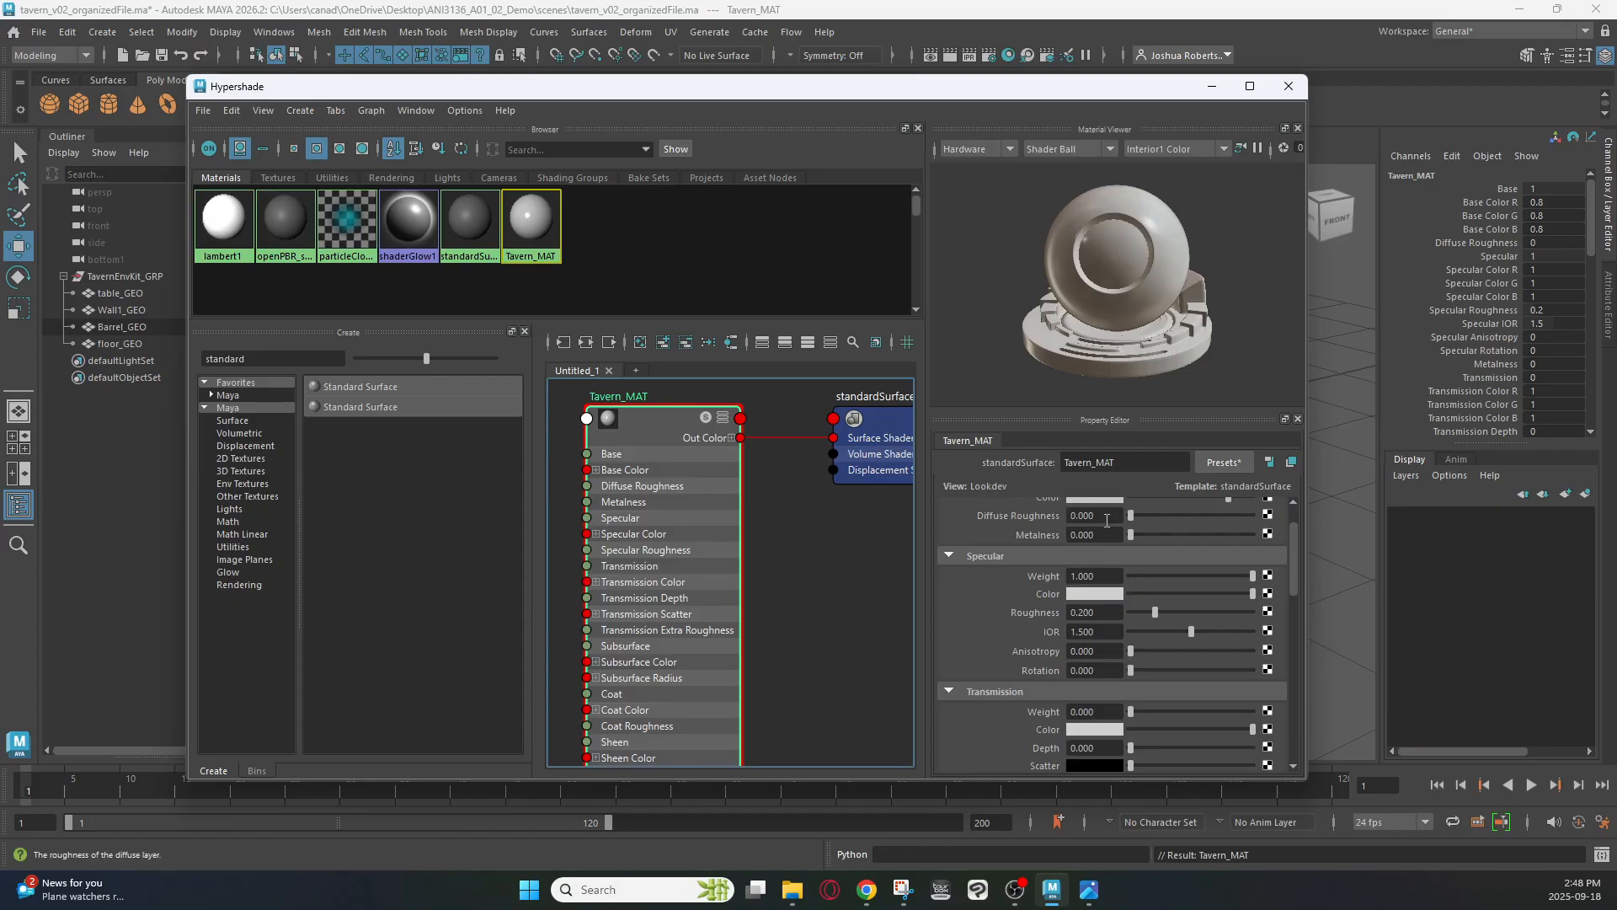
scroll(1098, 573, up, 4)
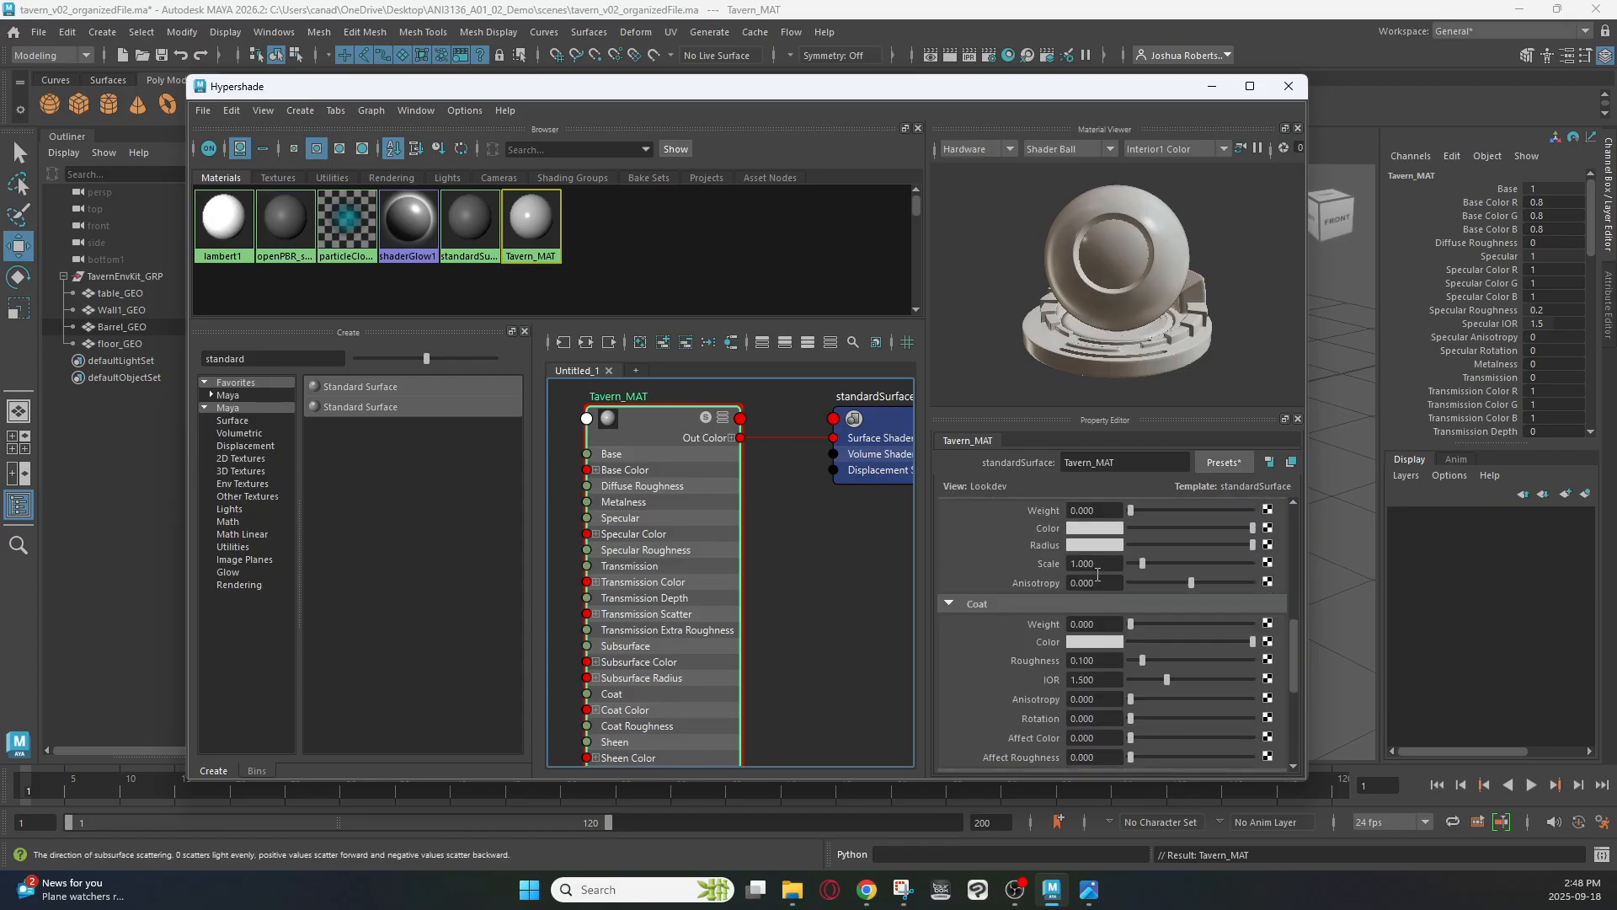
scroll(1098, 573, up, 3)
scroll(1097, 576, down, 3)
scroll(1098, 576, up, 3)
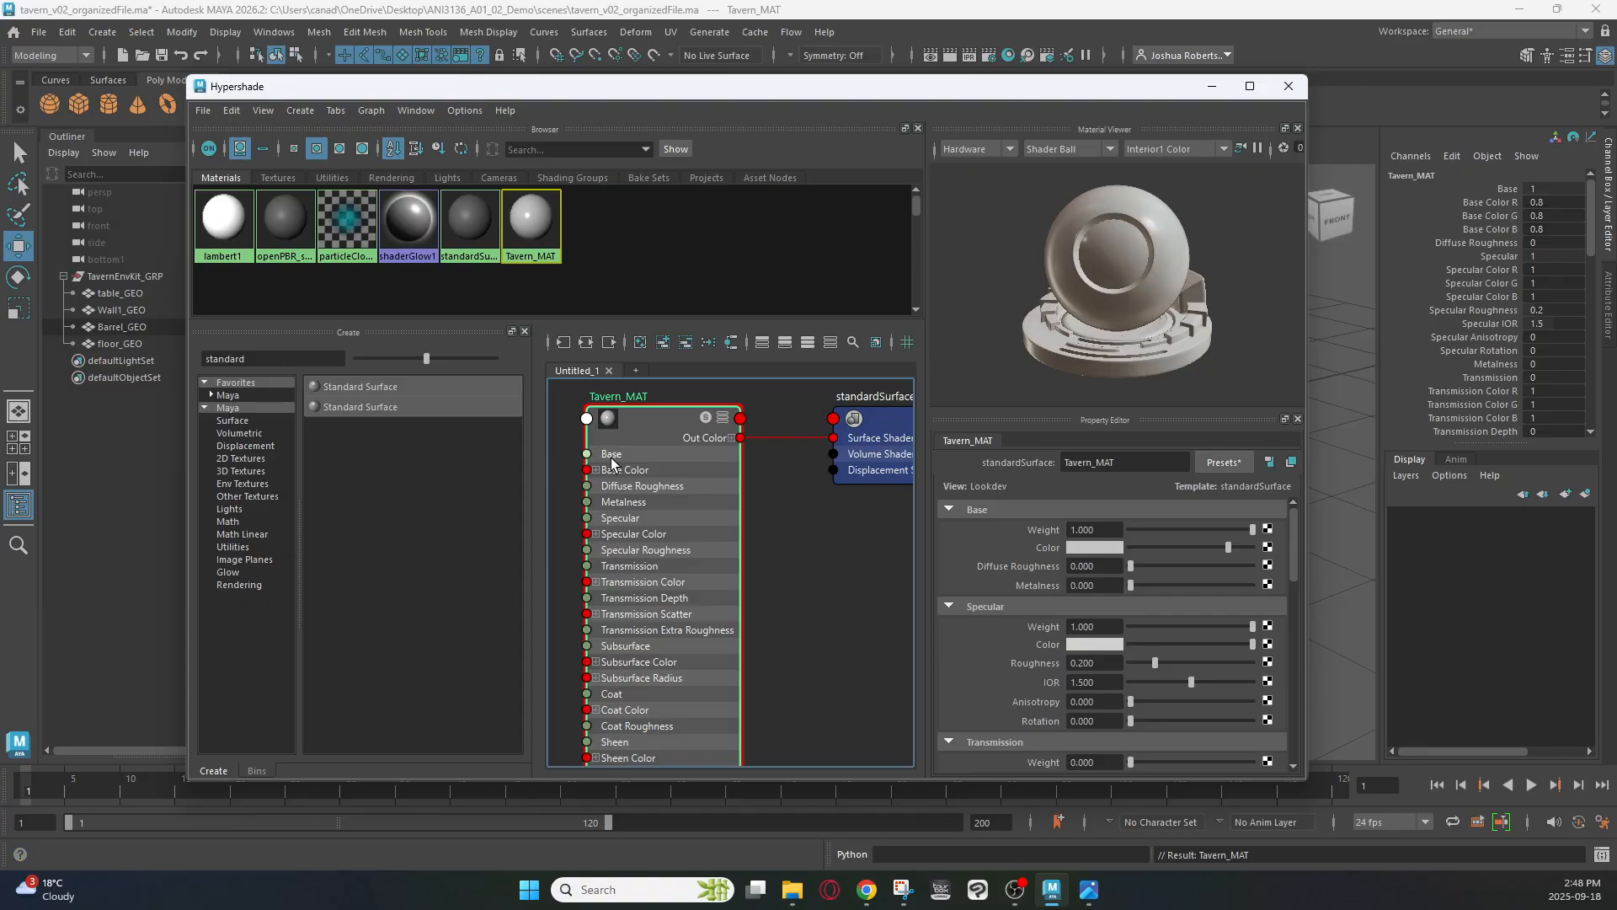
alt+middle_drag(794, 522, 889, 538)
alt+middle_drag(610, 486, 581, 491)
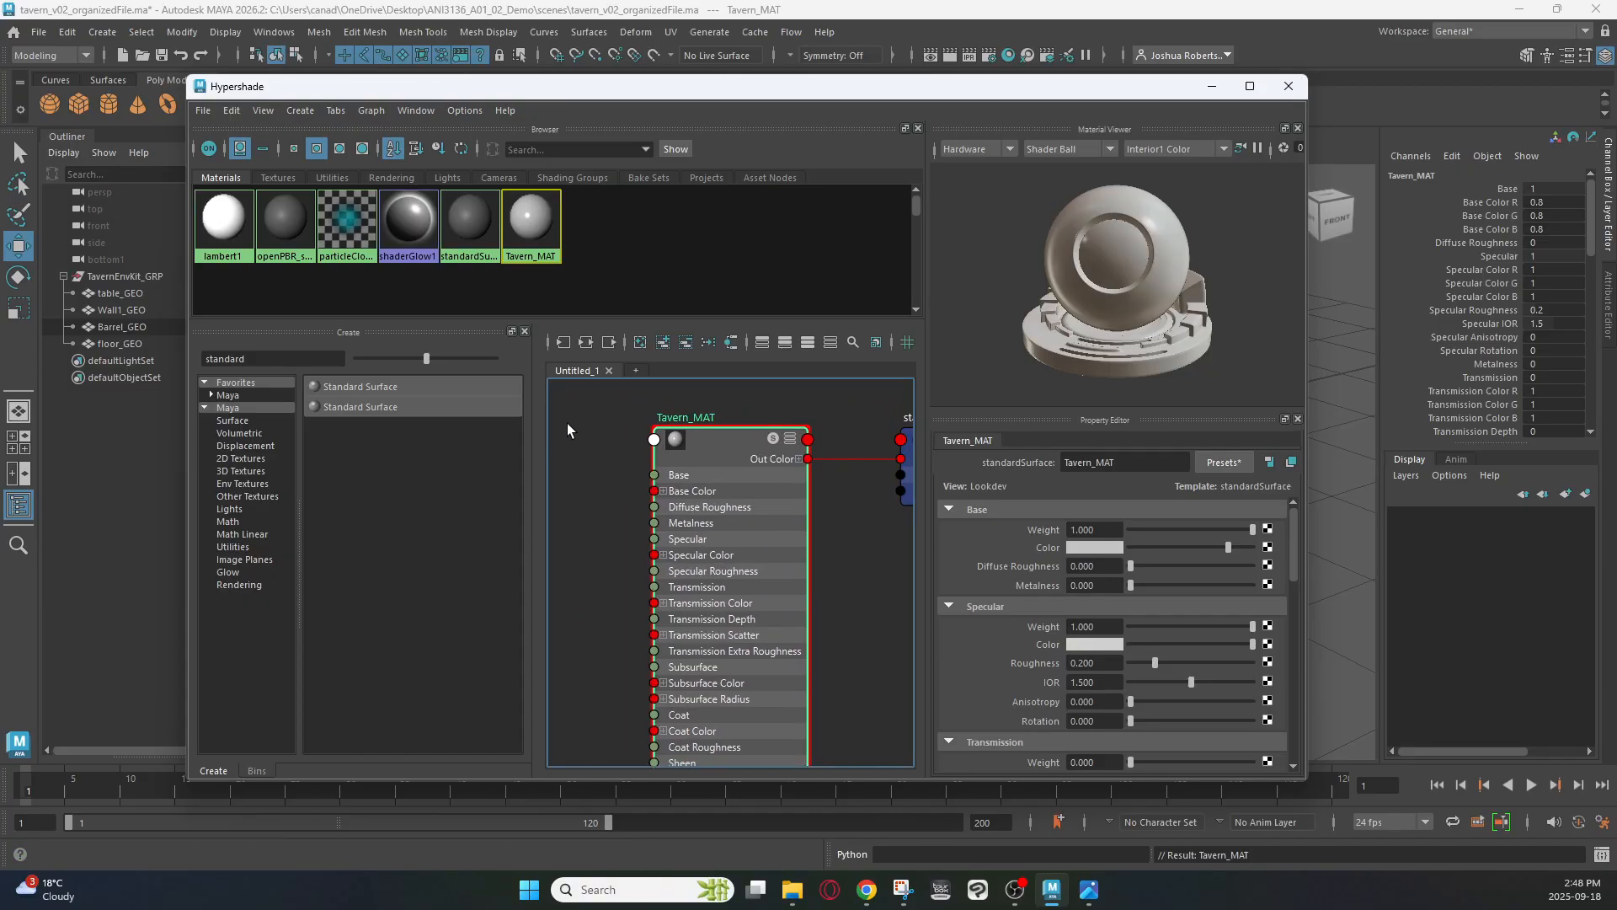
Maximize the Hypershade window and arrange the graph view so the whole Tavern_MAT node and its shading group fit
click(1249, 88)
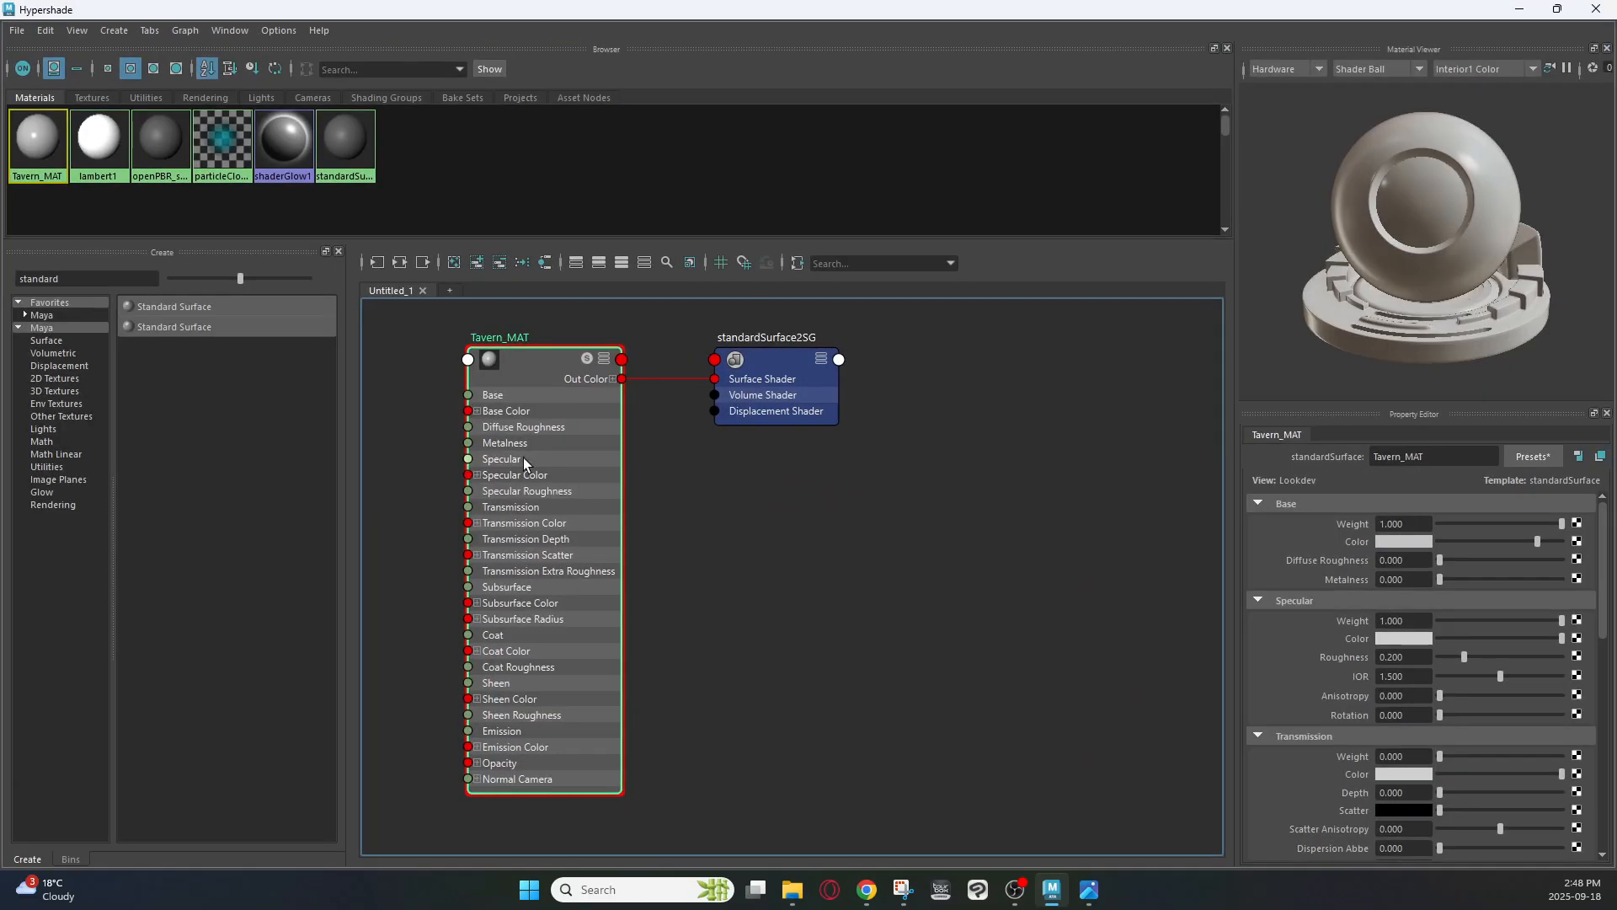
alt+middle_drag(748, 458, 797, 497)
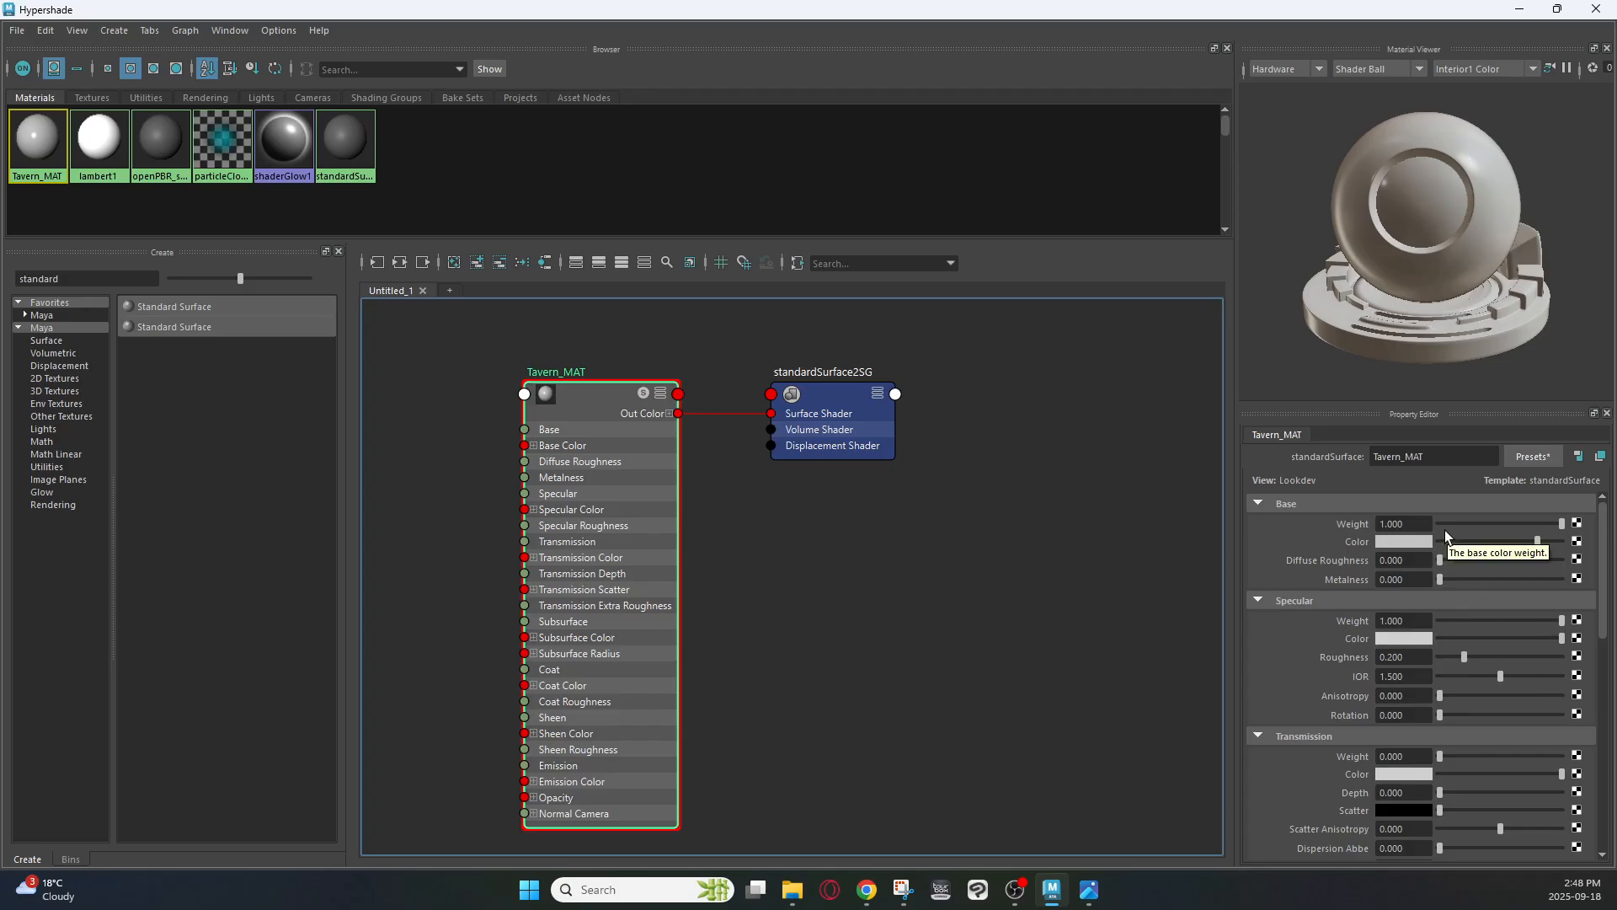
scroll(1444, 539, down, 3)
scroll(1443, 544, up, 3)
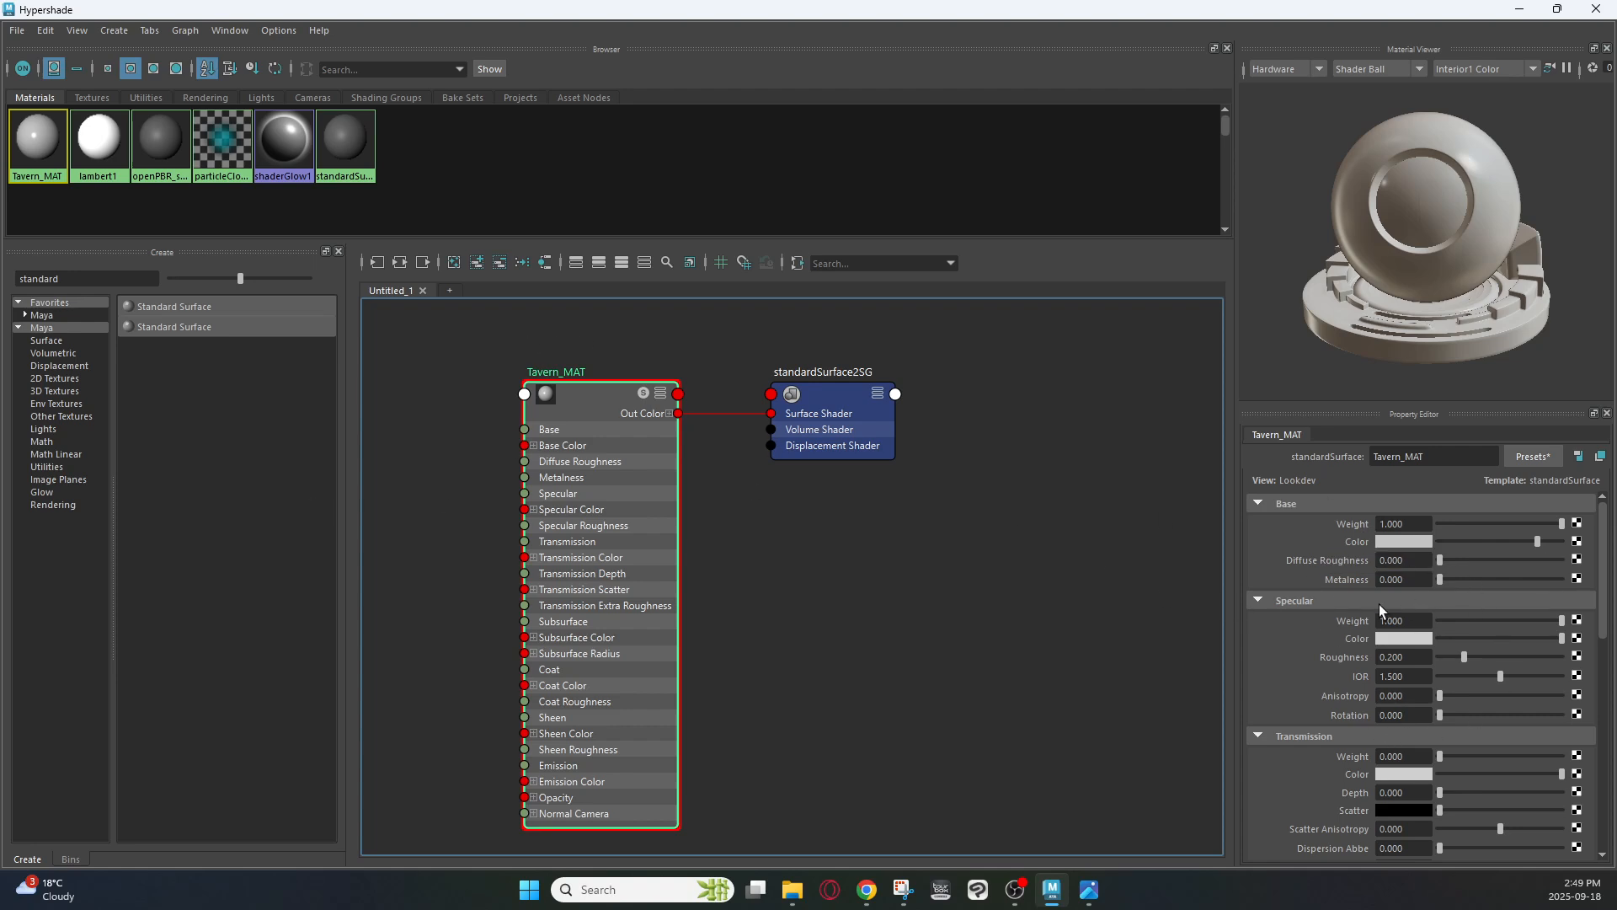
alt+middle_drag(762, 507, 873, 515)
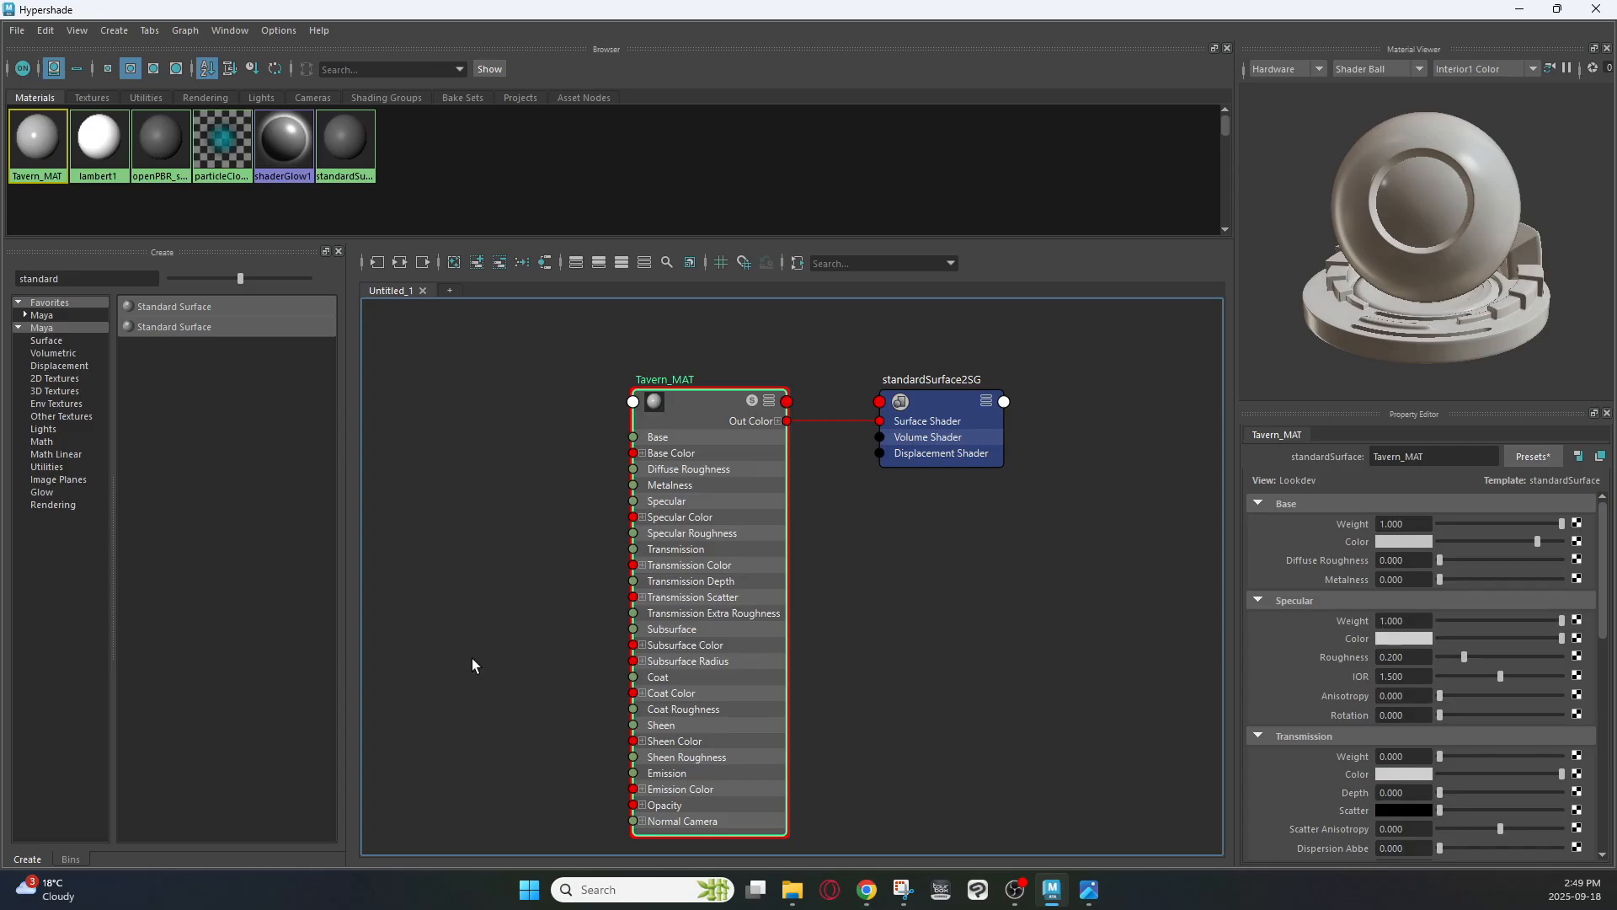
Switch to Snipping Tool and capture a new screenshot of the Tavern_MAT node graph and its Property Editor
click(903, 890)
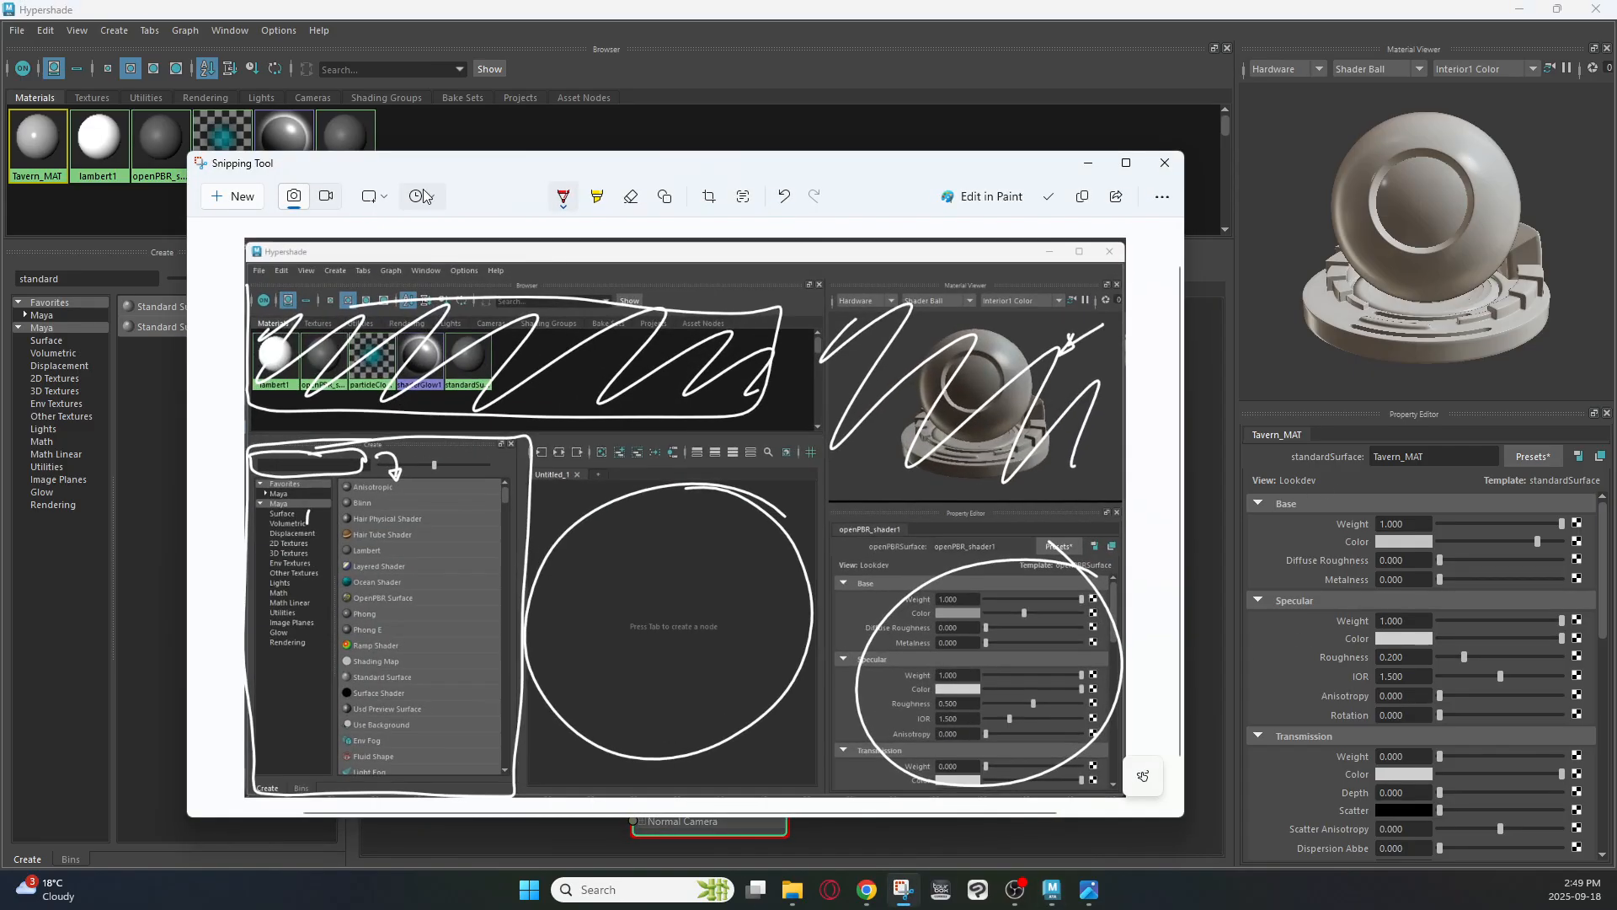
click(237, 199)
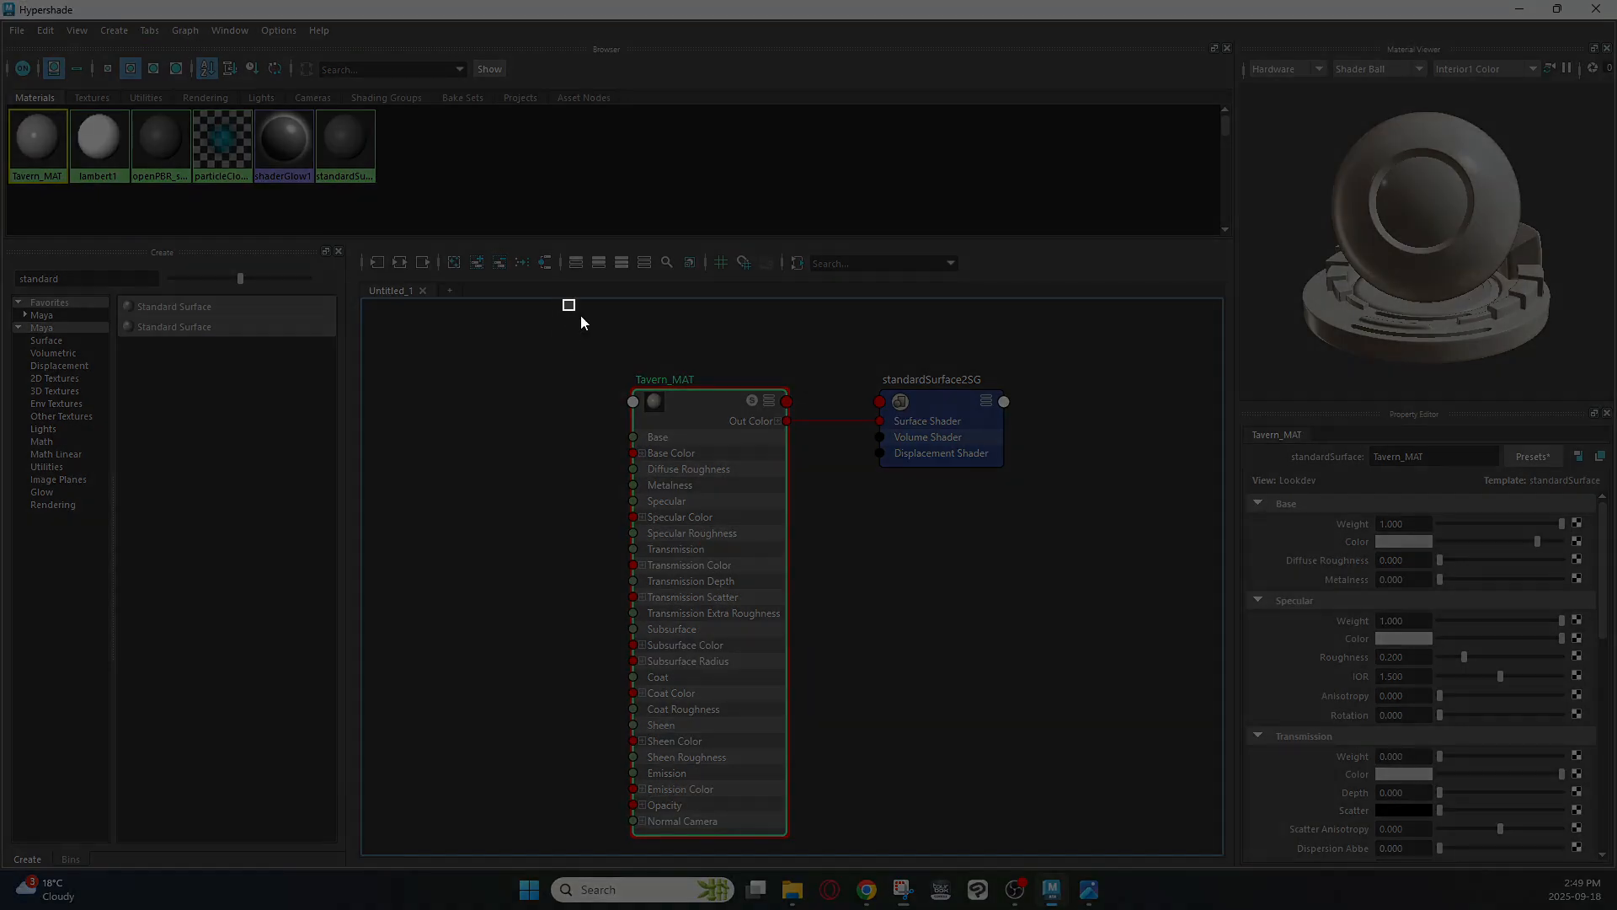
drag(561, 298, 1616, 882)
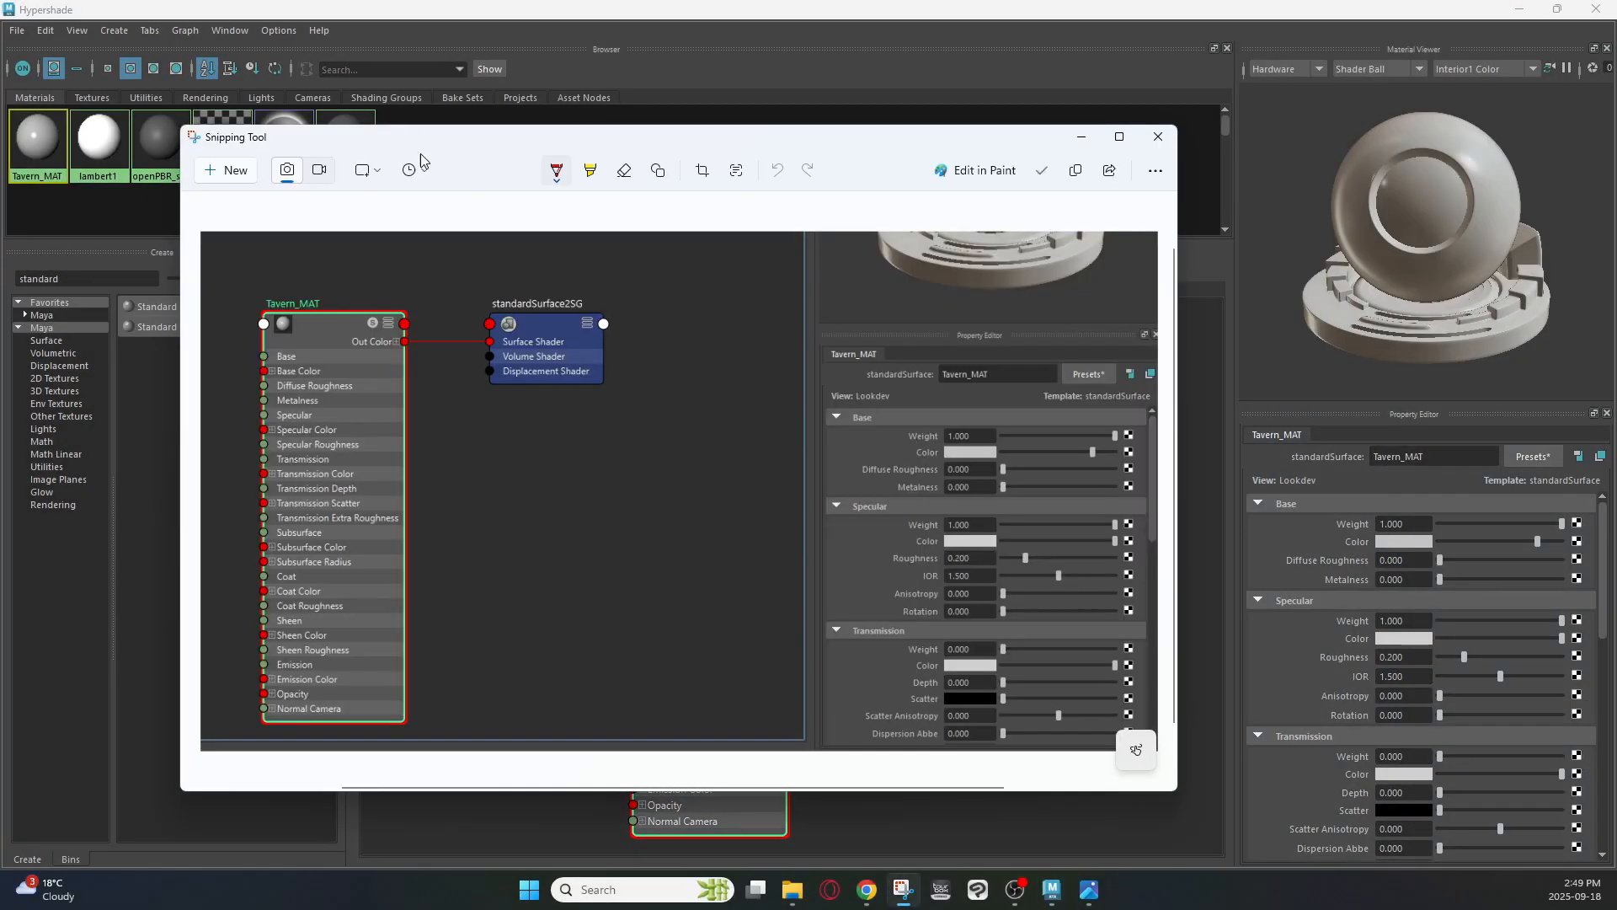
Mark up the Base Color, Metalness and Specular Roughness settings on the screenshot with red freehand pen strokes
click(556, 173)
mouse_move(901, 466)
mouse_down()
mouse_move(1022, 452)
mouse_move(883, 468)
mouse_move(982, 500)
mouse_up()
mouse_move(969, 571)
mouse_down()
mouse_move(991, 568)
mouse_move(888, 556)
mouse_move(1021, 558)
mouse_up()
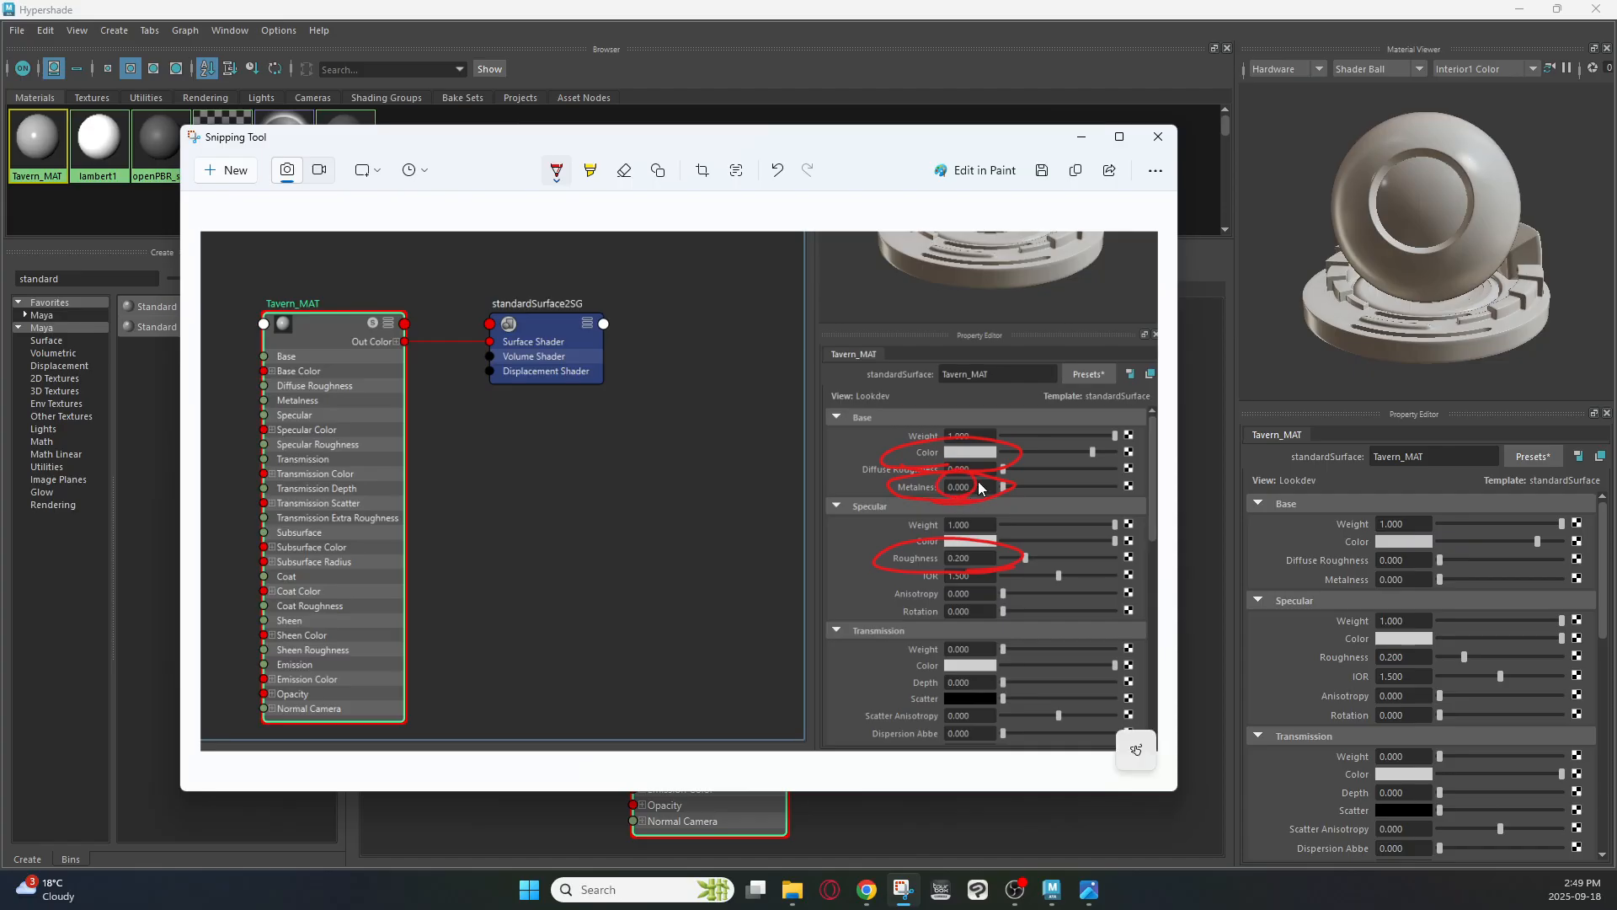
drag(982, 486, 1049, 449)
click(852, 563)
drag(869, 550, 867, 551)
drag(864, 569, 877, 549)
mouse_move(1027, 546)
mouse_down()
mouse_move(1100, 549)
mouse_move(1113, 564)
mouse_up()
Back in Hypershade, set Tavern_MAT's specular roughness to 1 and enlarge the Material Viewer pane
drag(1465, 655, 1554, 627)
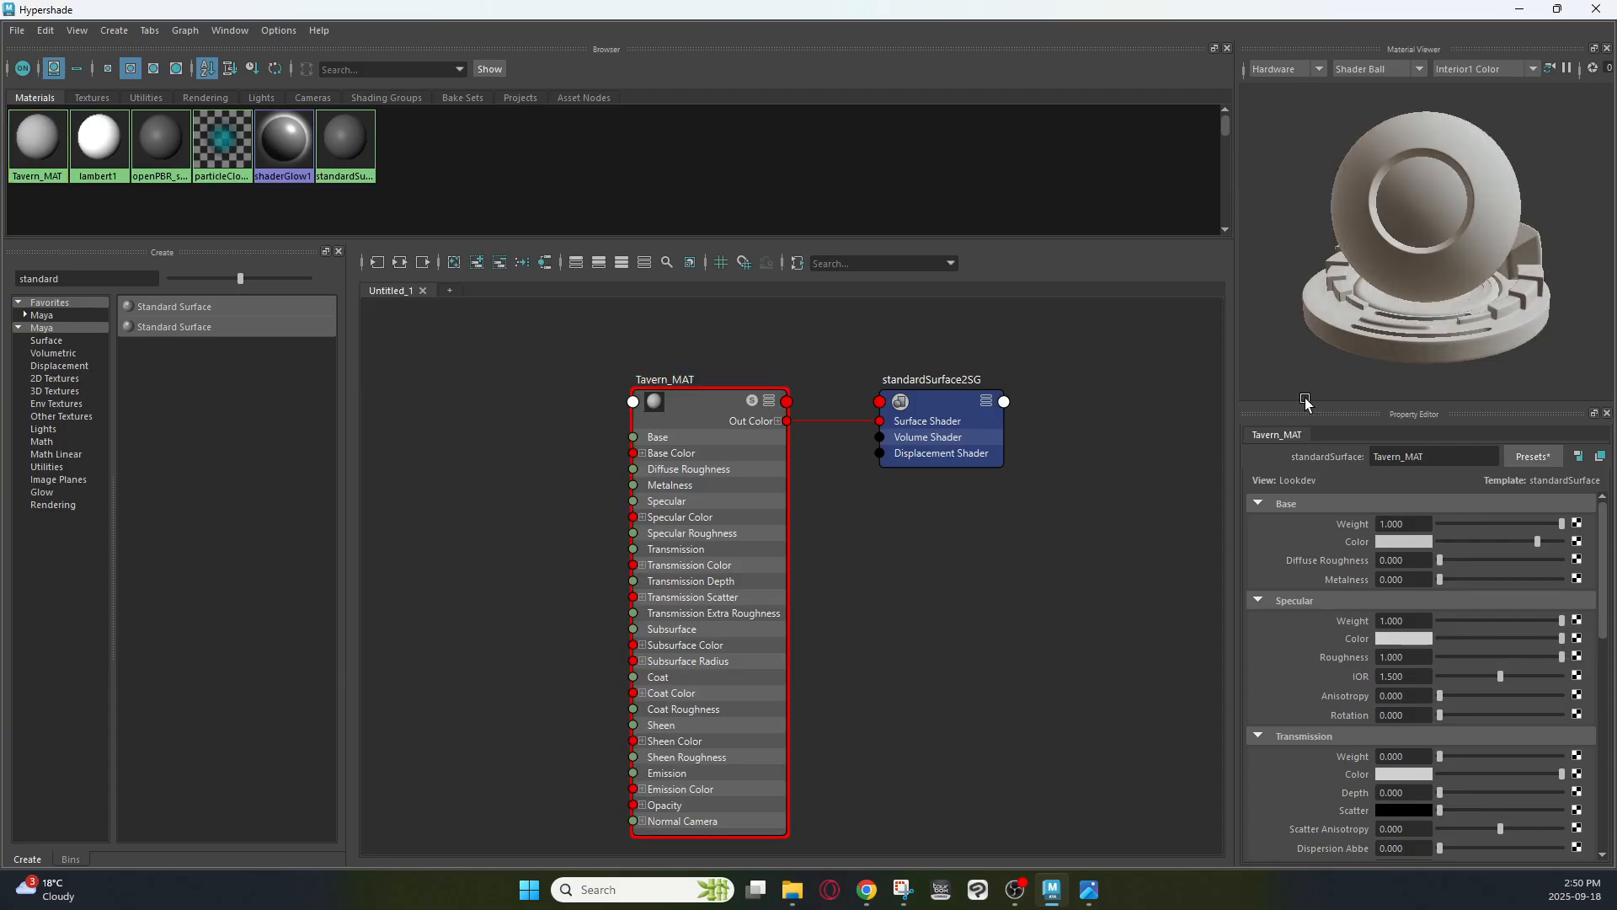
drag(1310, 407, 926, 495)
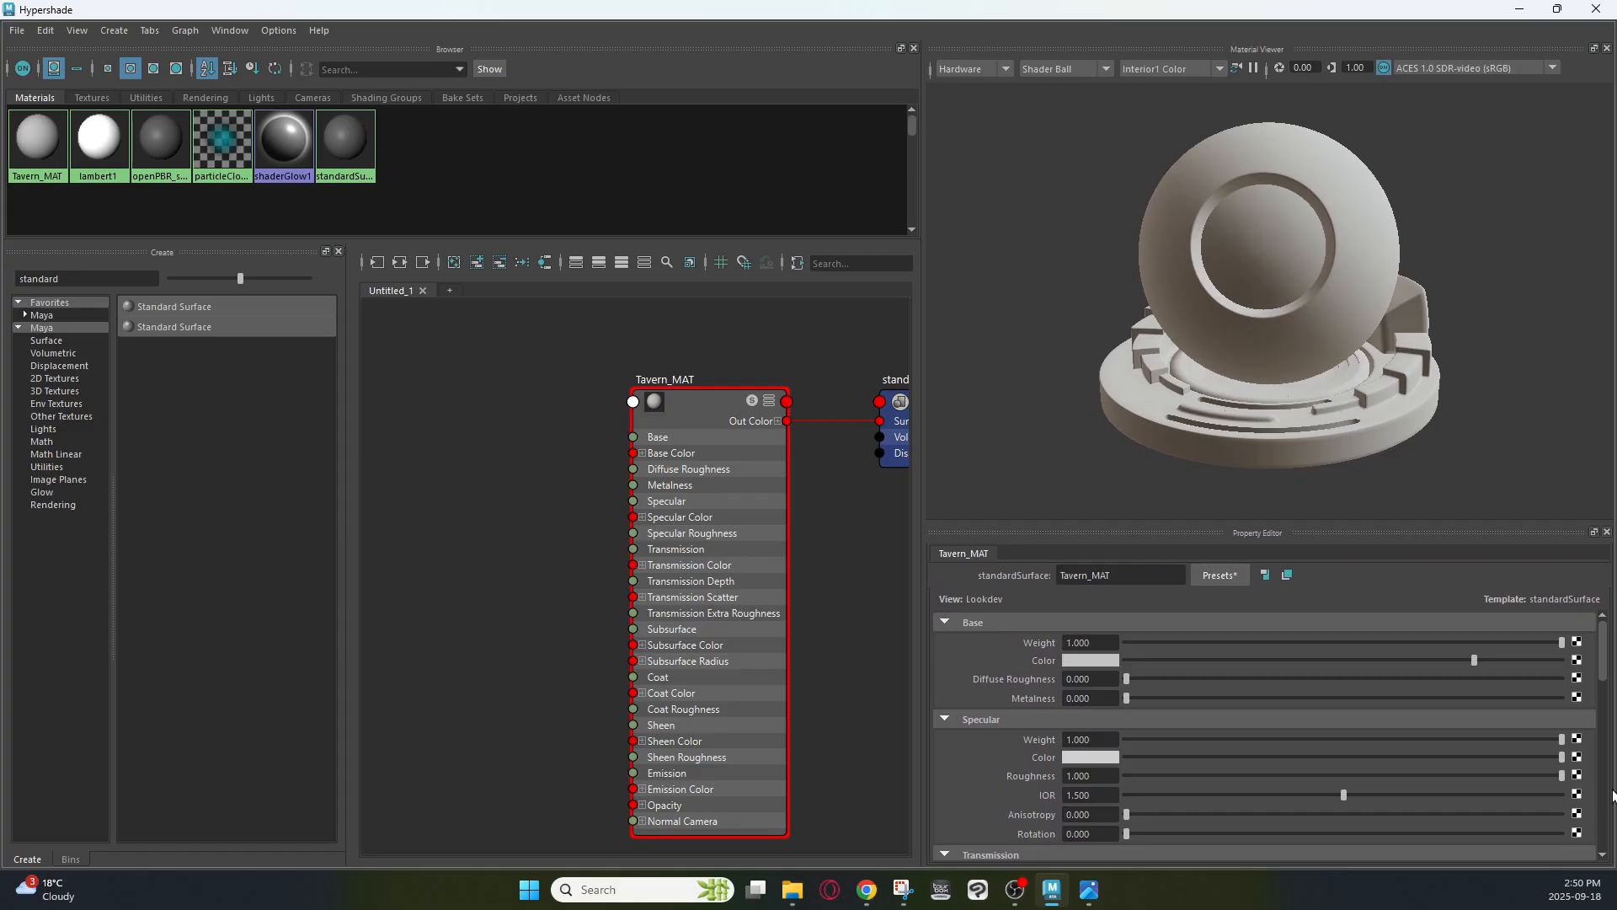
Try Tavern_MAT as a reflective metal with metalness 1 and specular roughness 0 and 0.165, orbiting the preview shader ball
drag(1564, 775, 1127, 769)
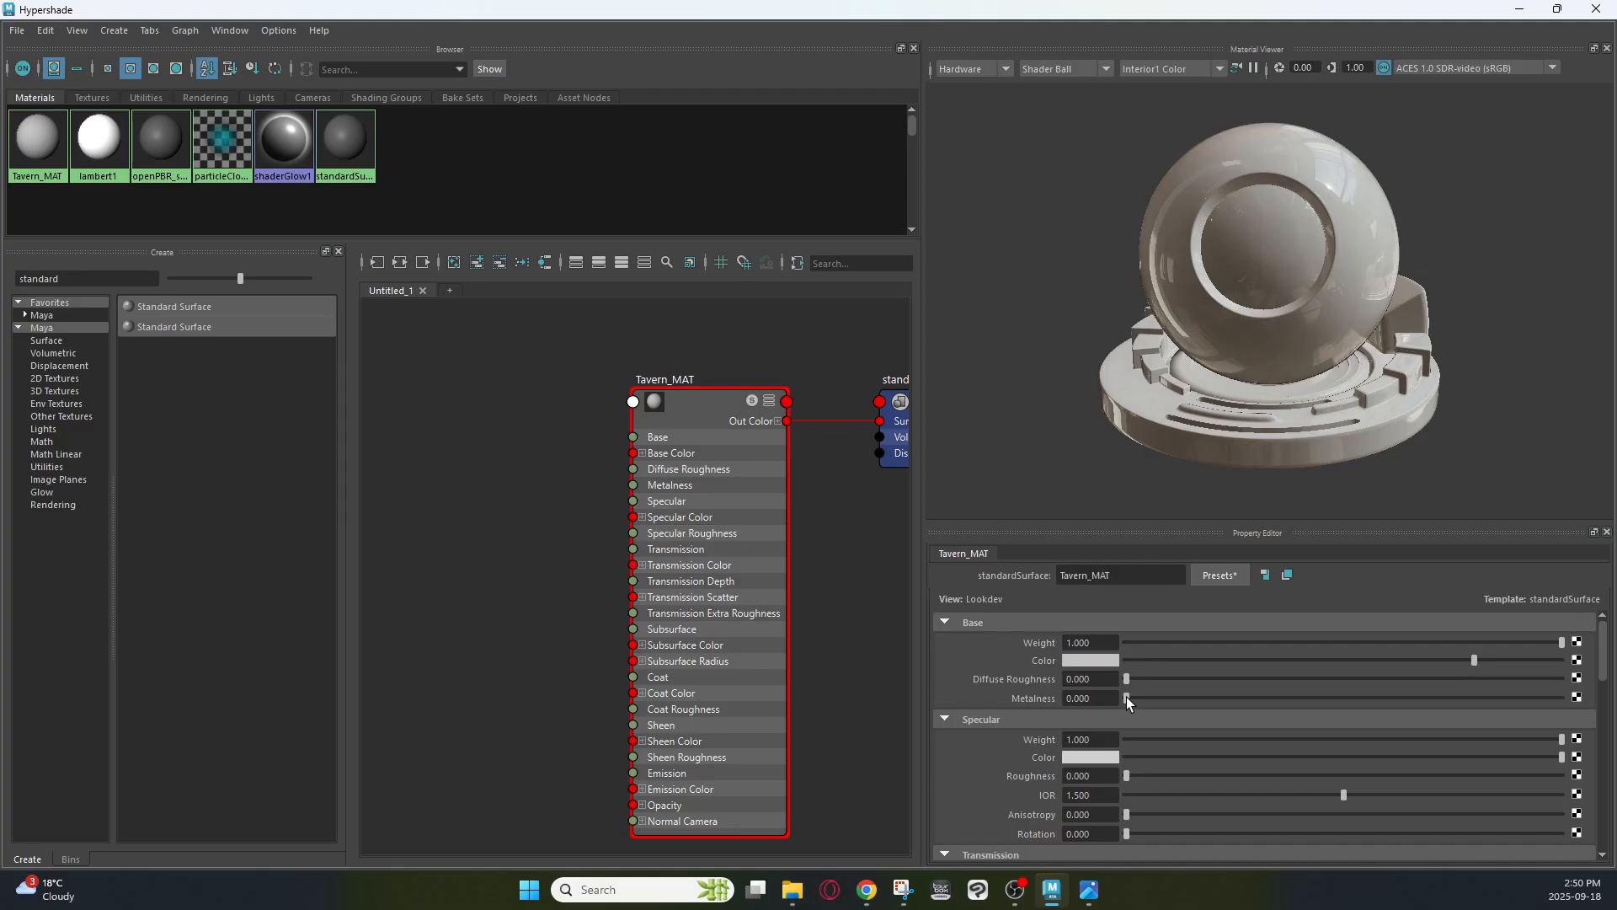
drag(1126, 698, 1567, 698)
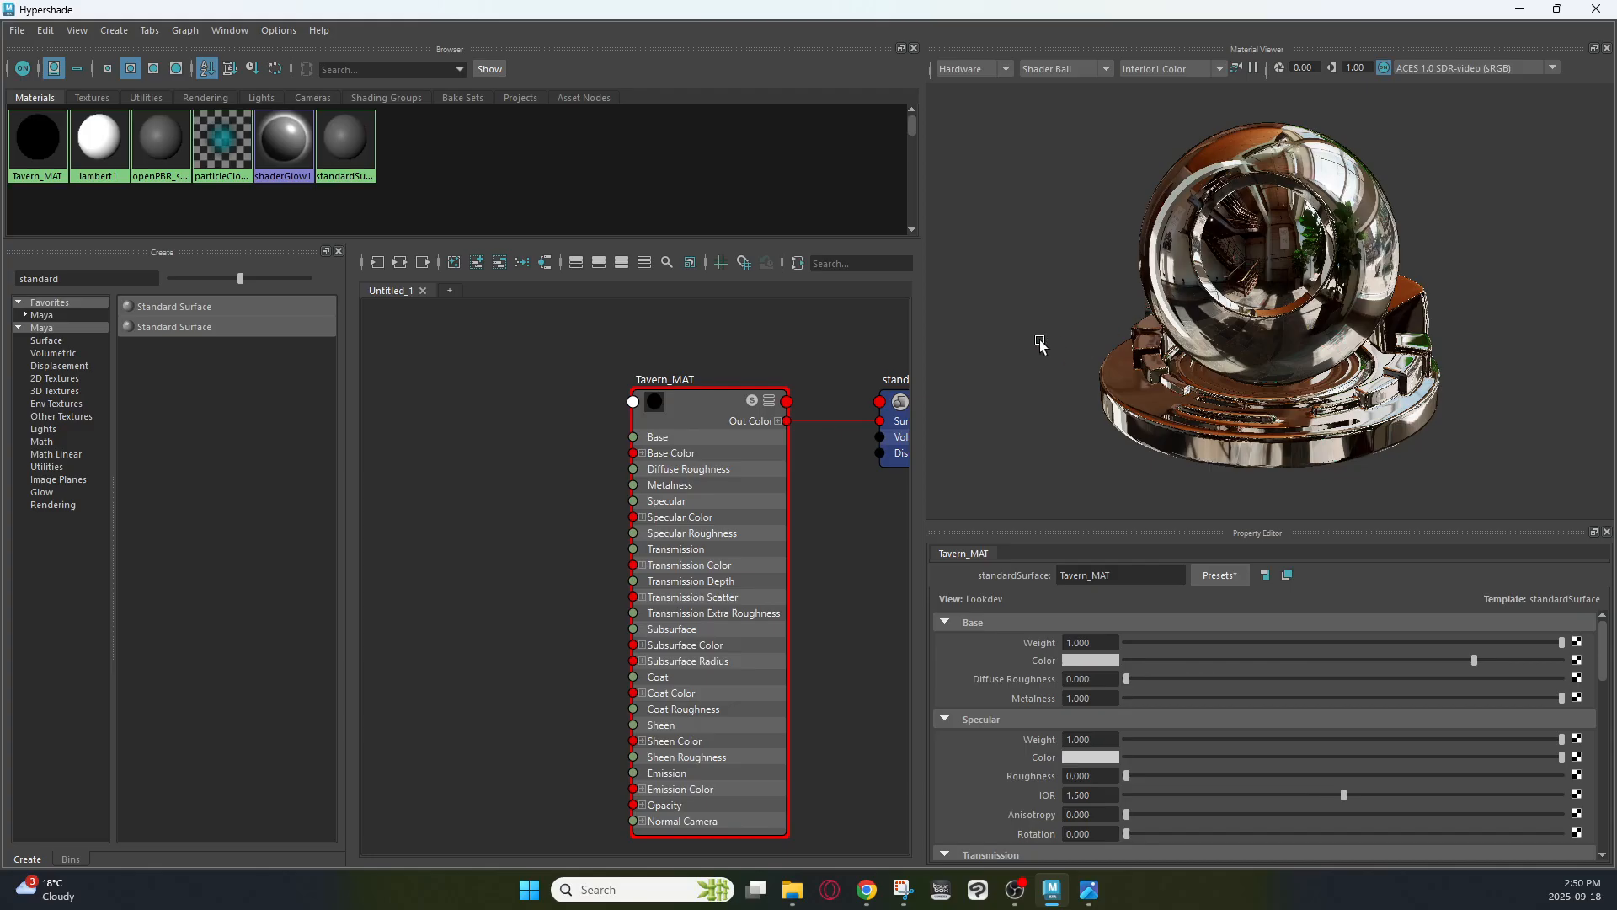
alt+drag(1039, 339, 1148, 361)
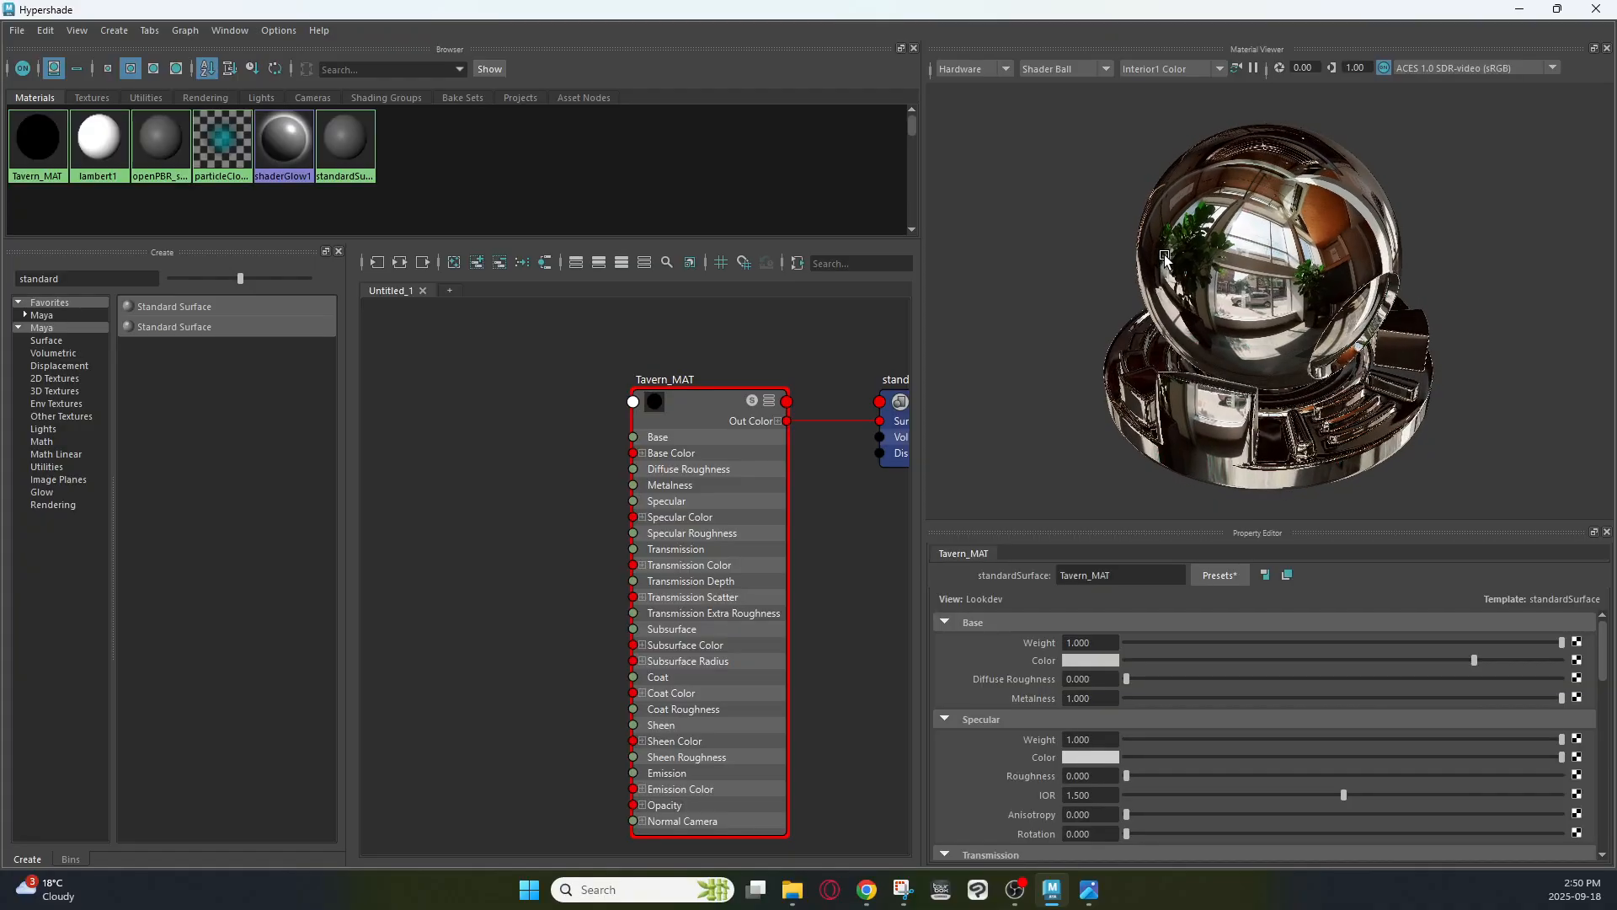
alt+drag(1094, 250, 1011, 236)
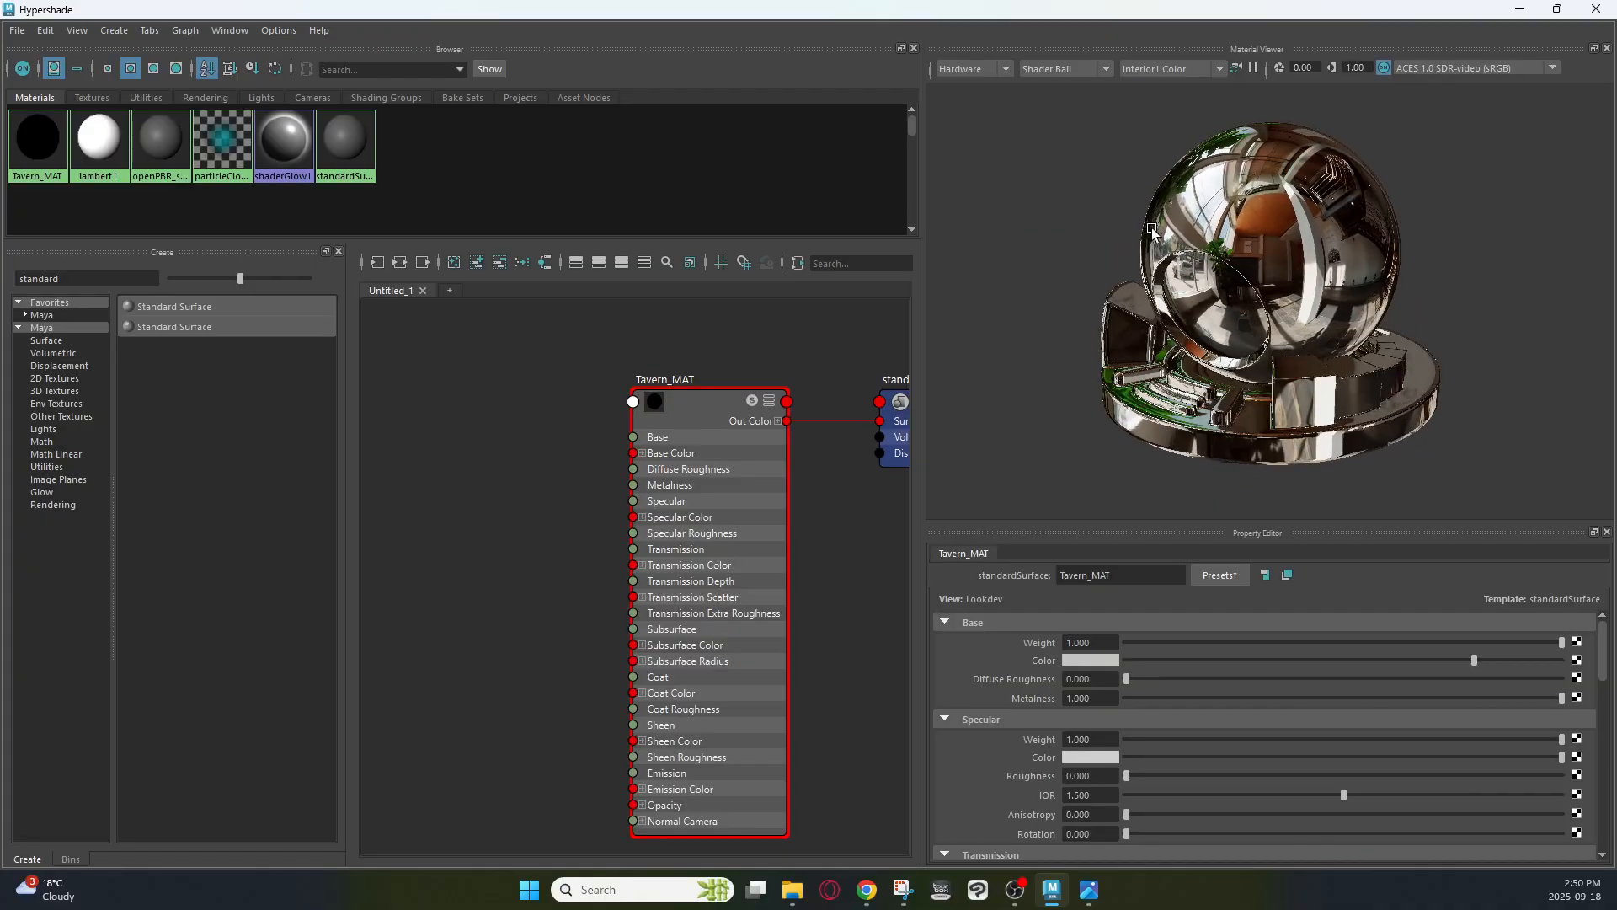
alt+drag(1481, 221, 1560, 214)
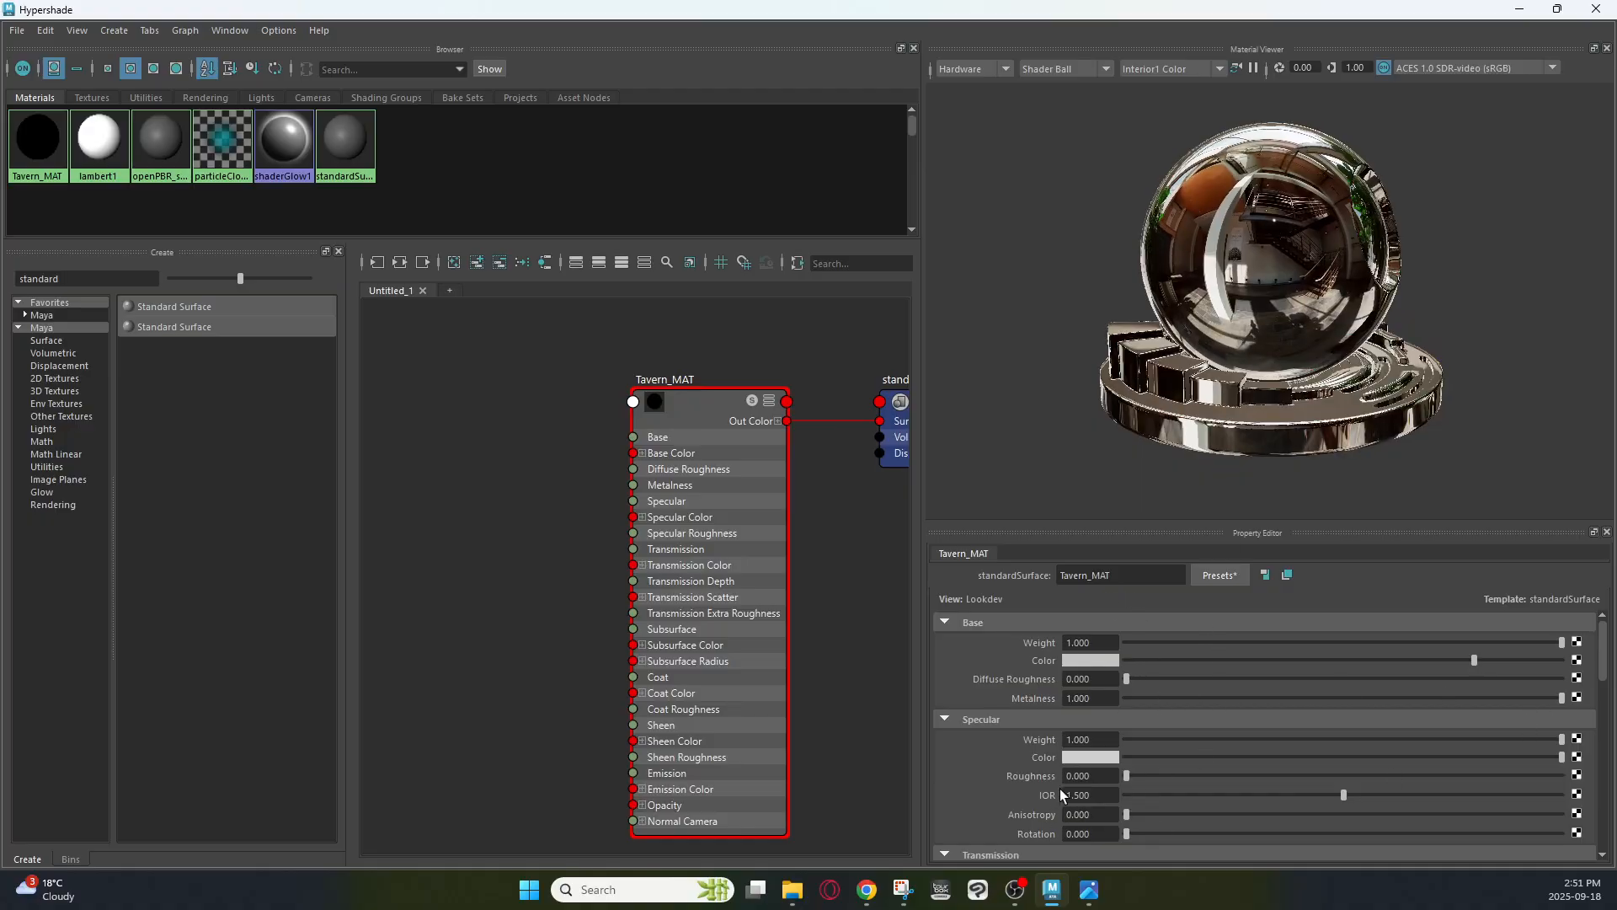
drag(1130, 774, 1196, 773)
alt+drag(1523, 372, 1330, 394)
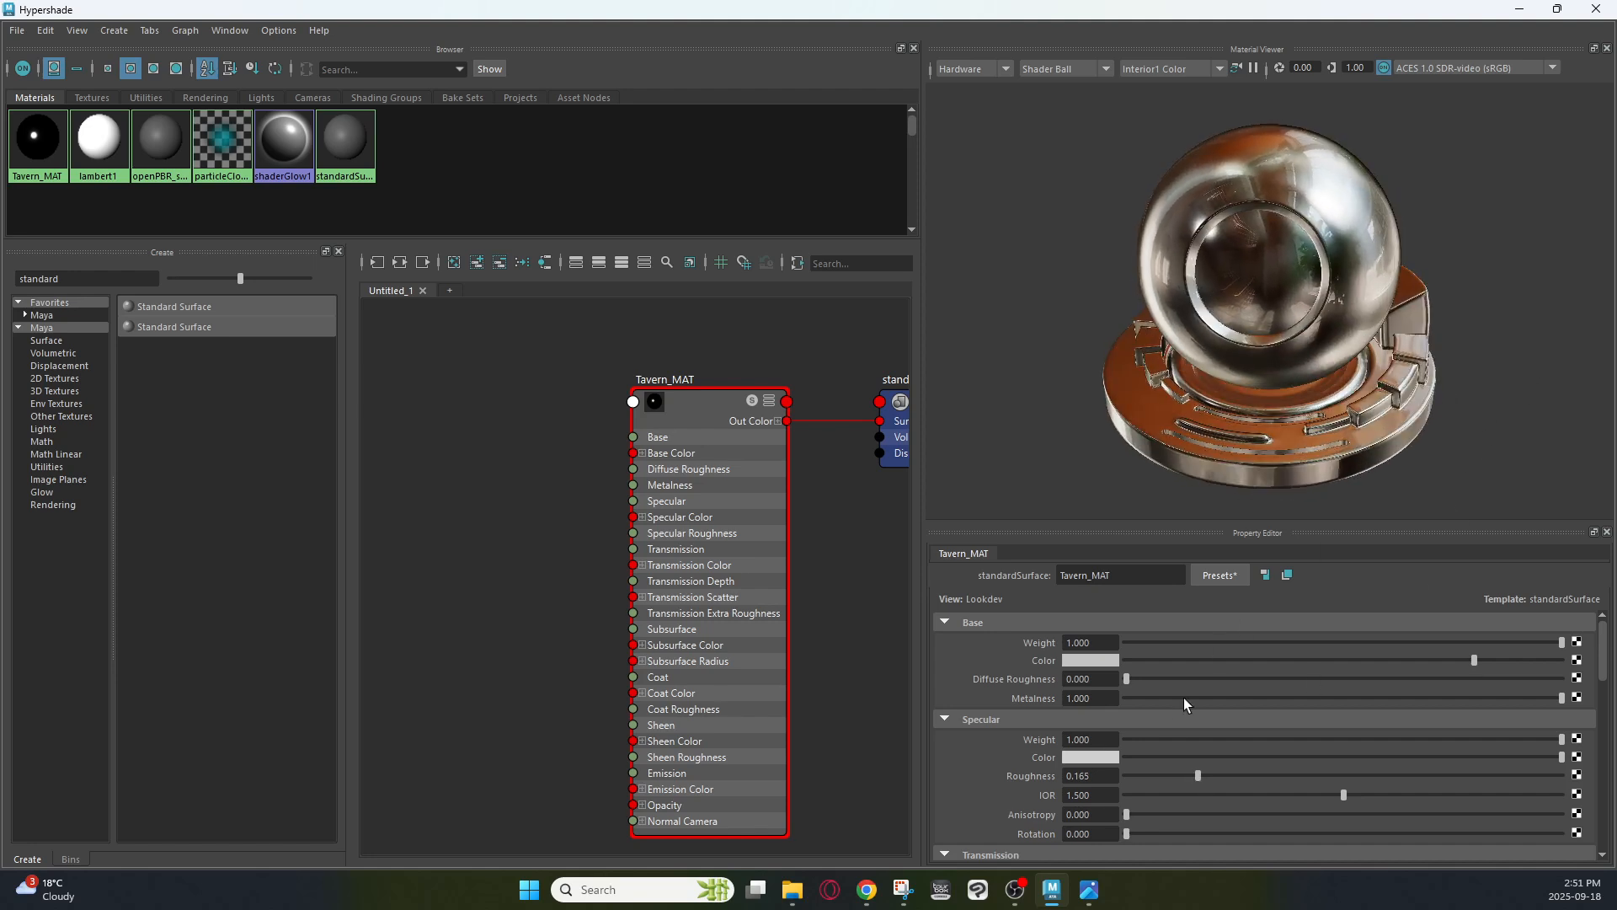
Set Tavern_MAT's specular roughness to 1, diffuse roughness to 1 and metalness to 0
drag(1201, 775, 1578, 779)
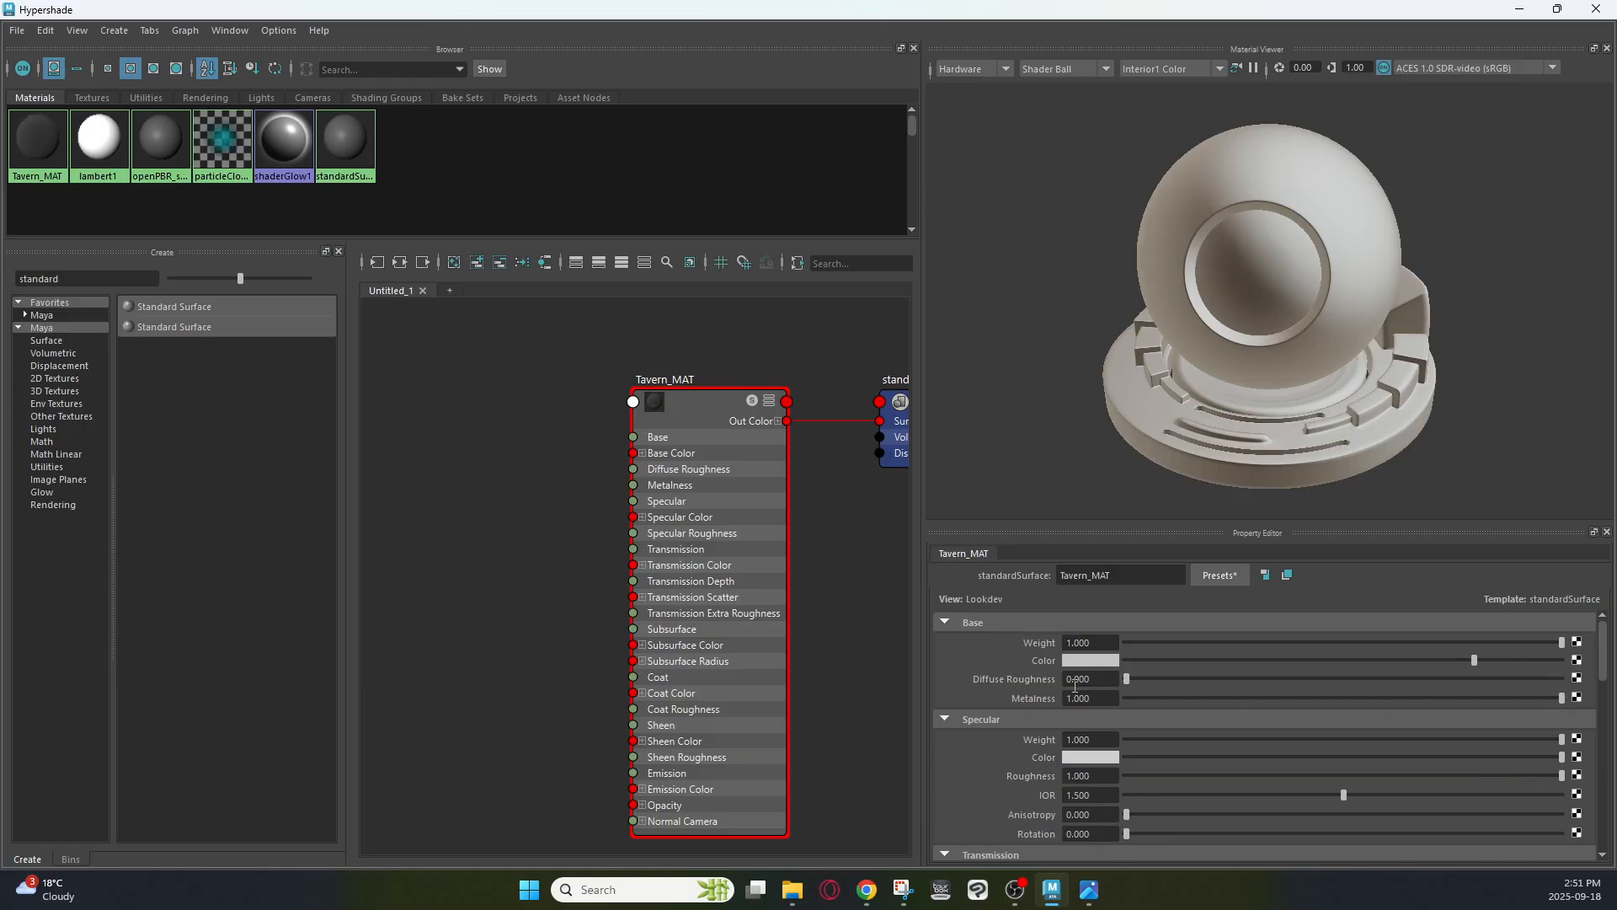
drag(1137, 678, 1073, 716)
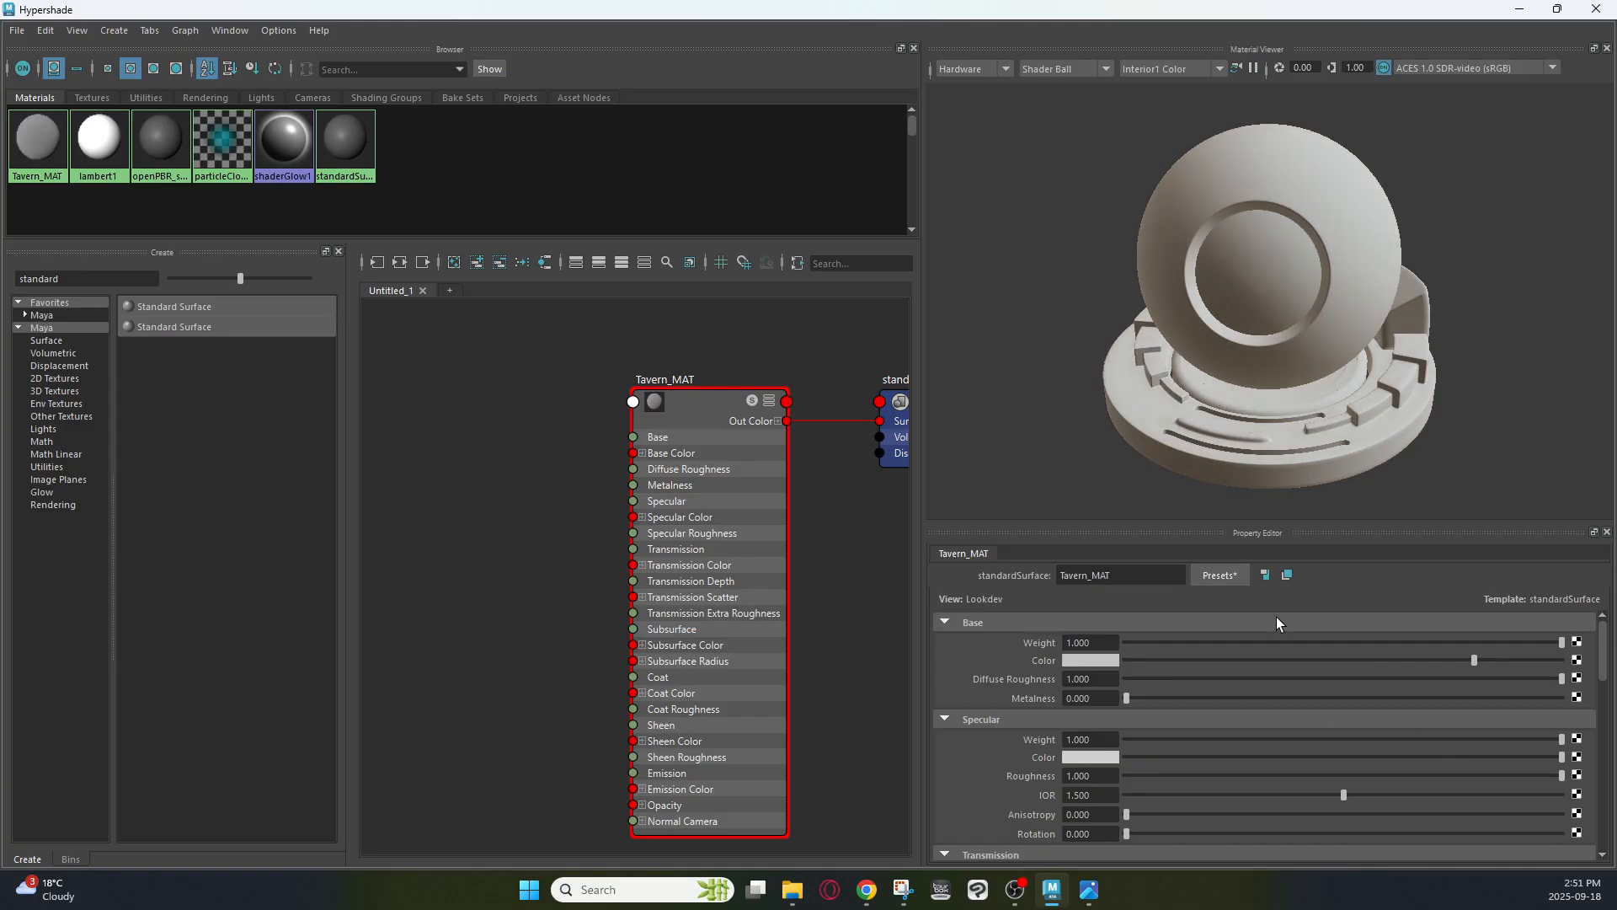
alt+drag(1172, 199, 1313, 251)
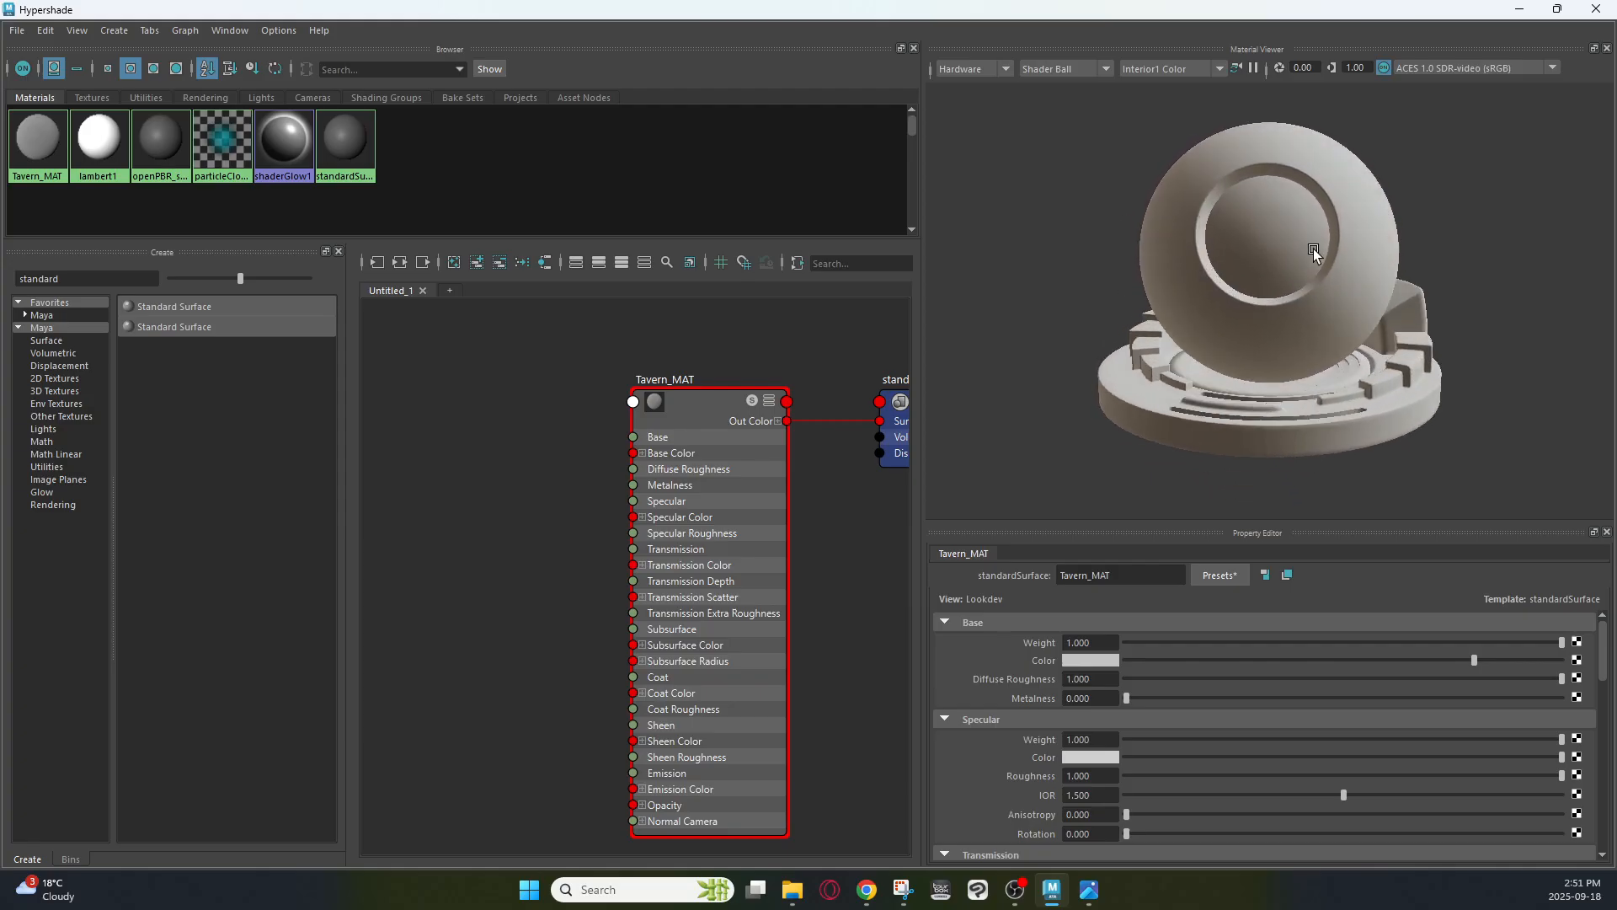
Shrink the Material Viewer to give the graph and Property Editor more room, and set Tavern_MAT's base color to dark magenta
drag(919, 358, 1169, 393)
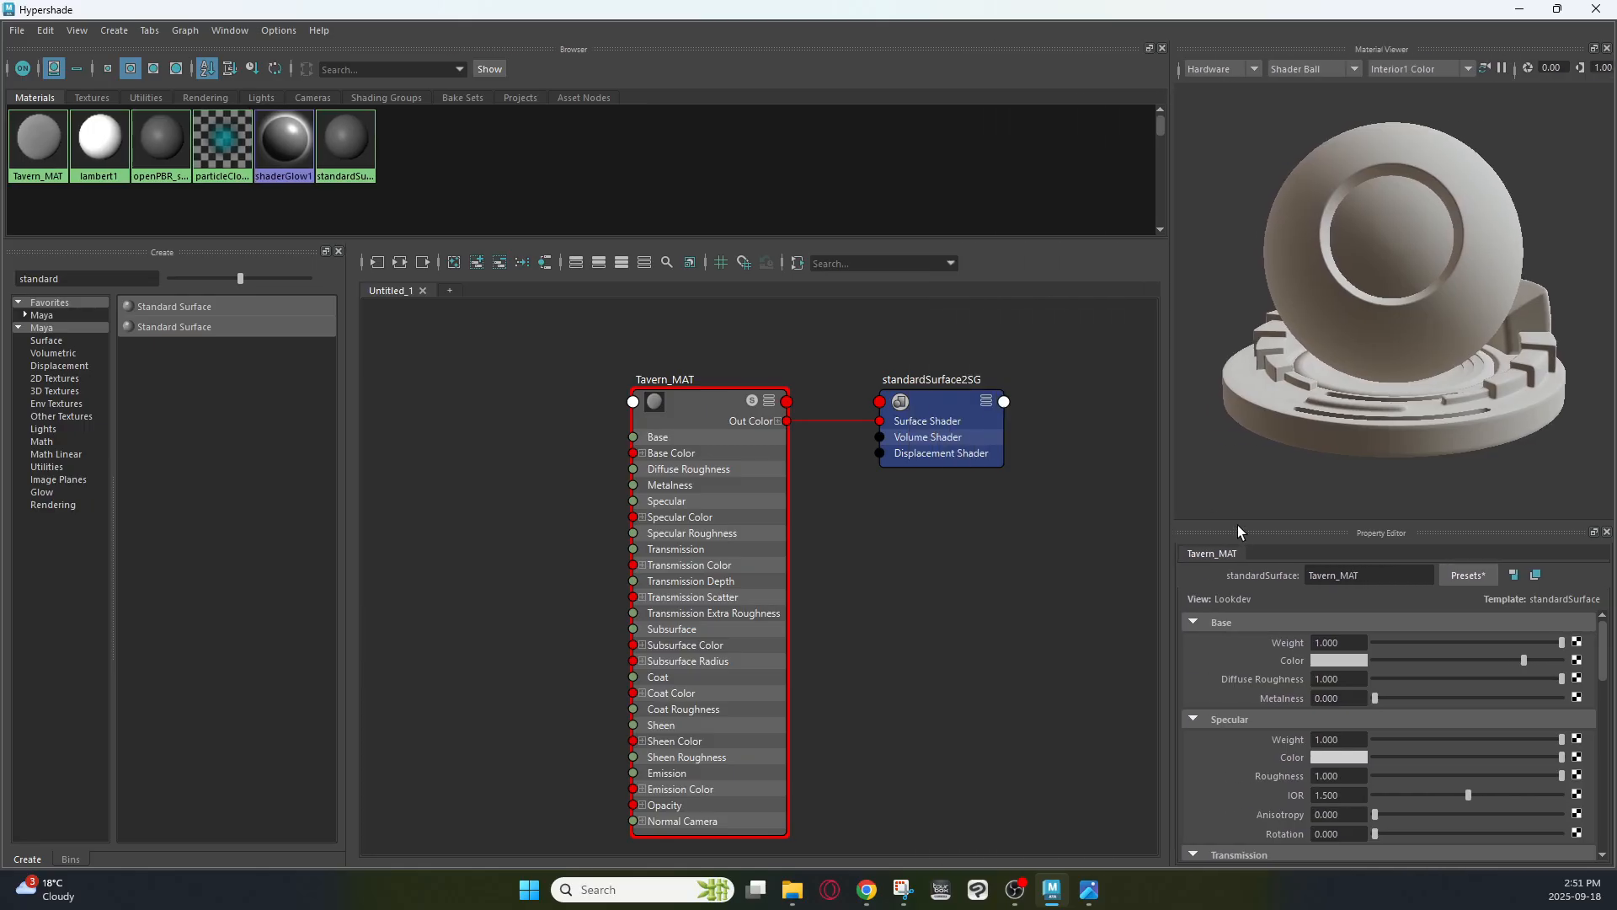
drag(1237, 524, 1242, 367)
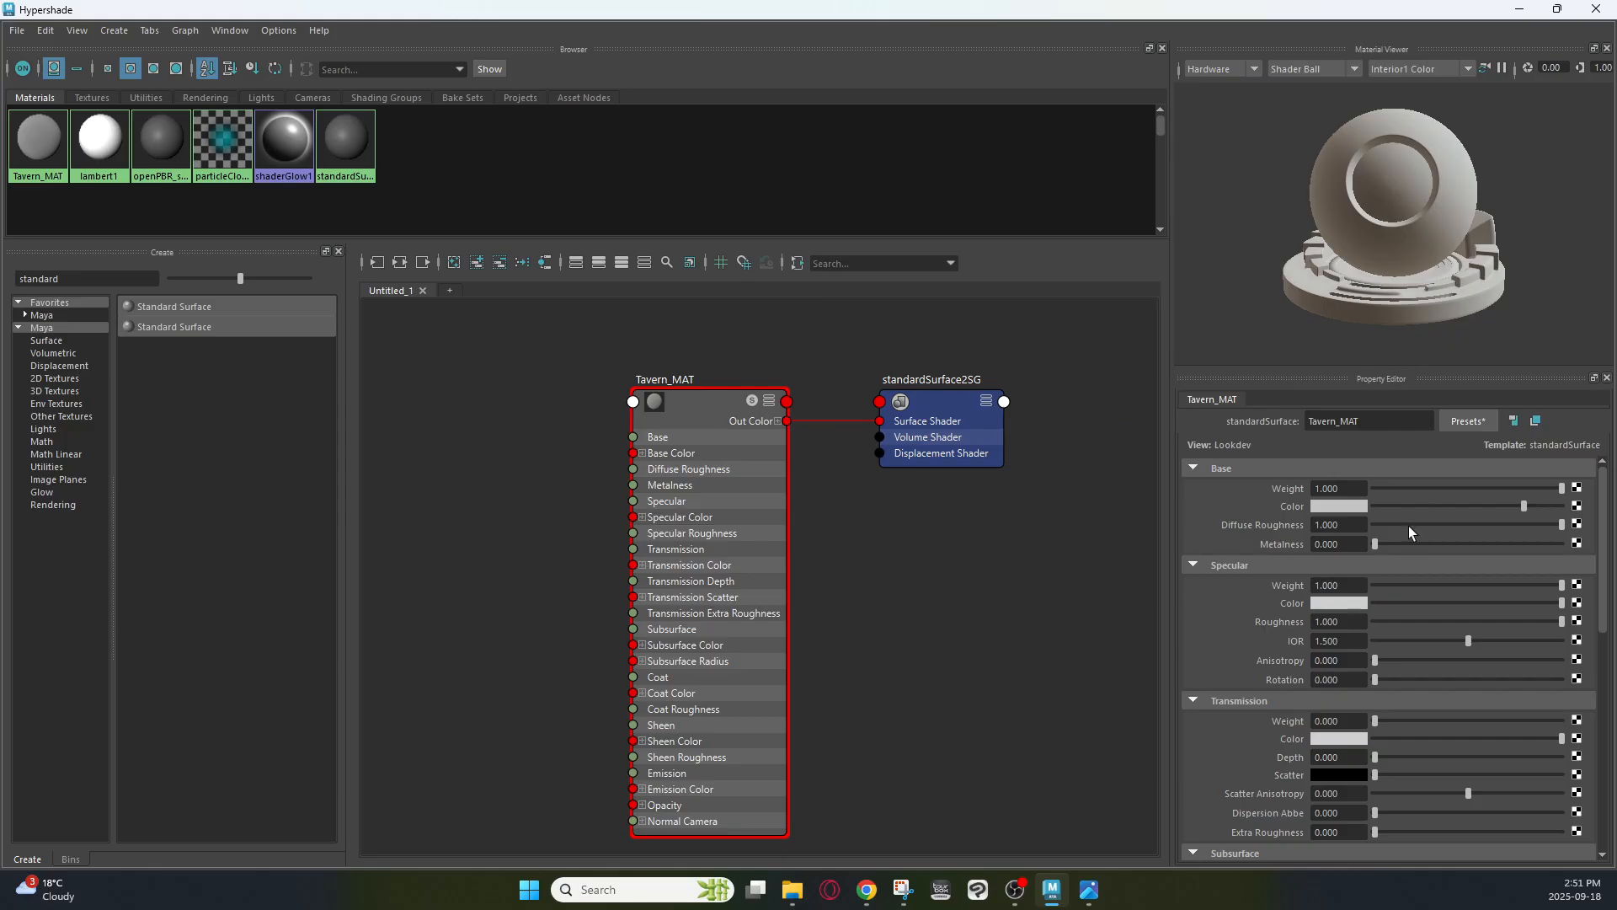
click(1337, 507)
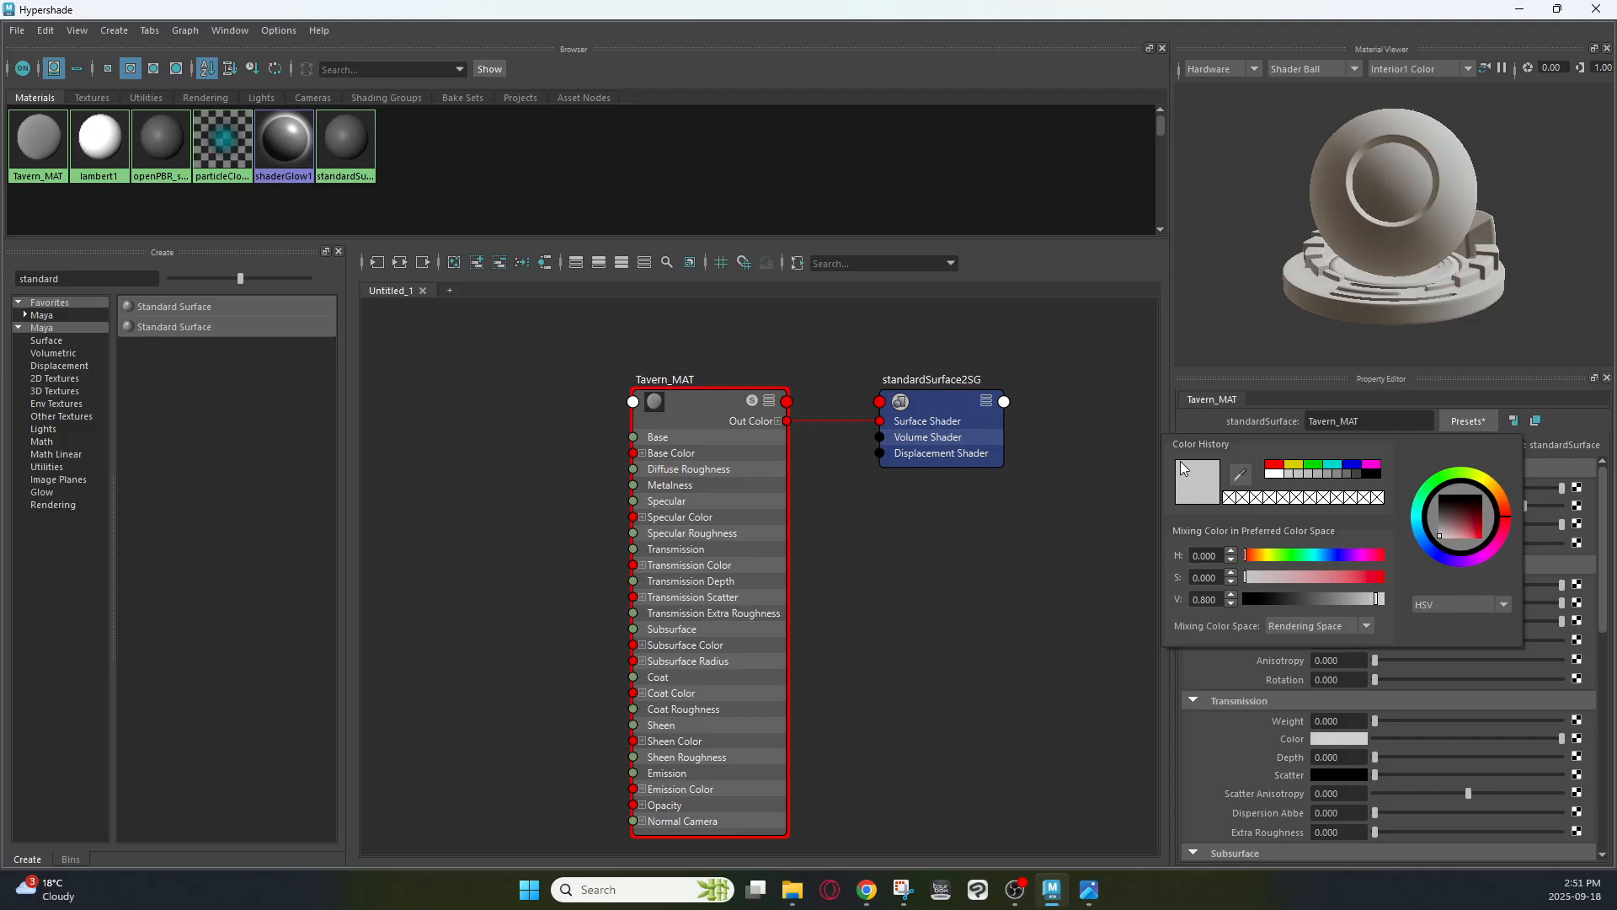
click(1274, 464)
click(1273, 473)
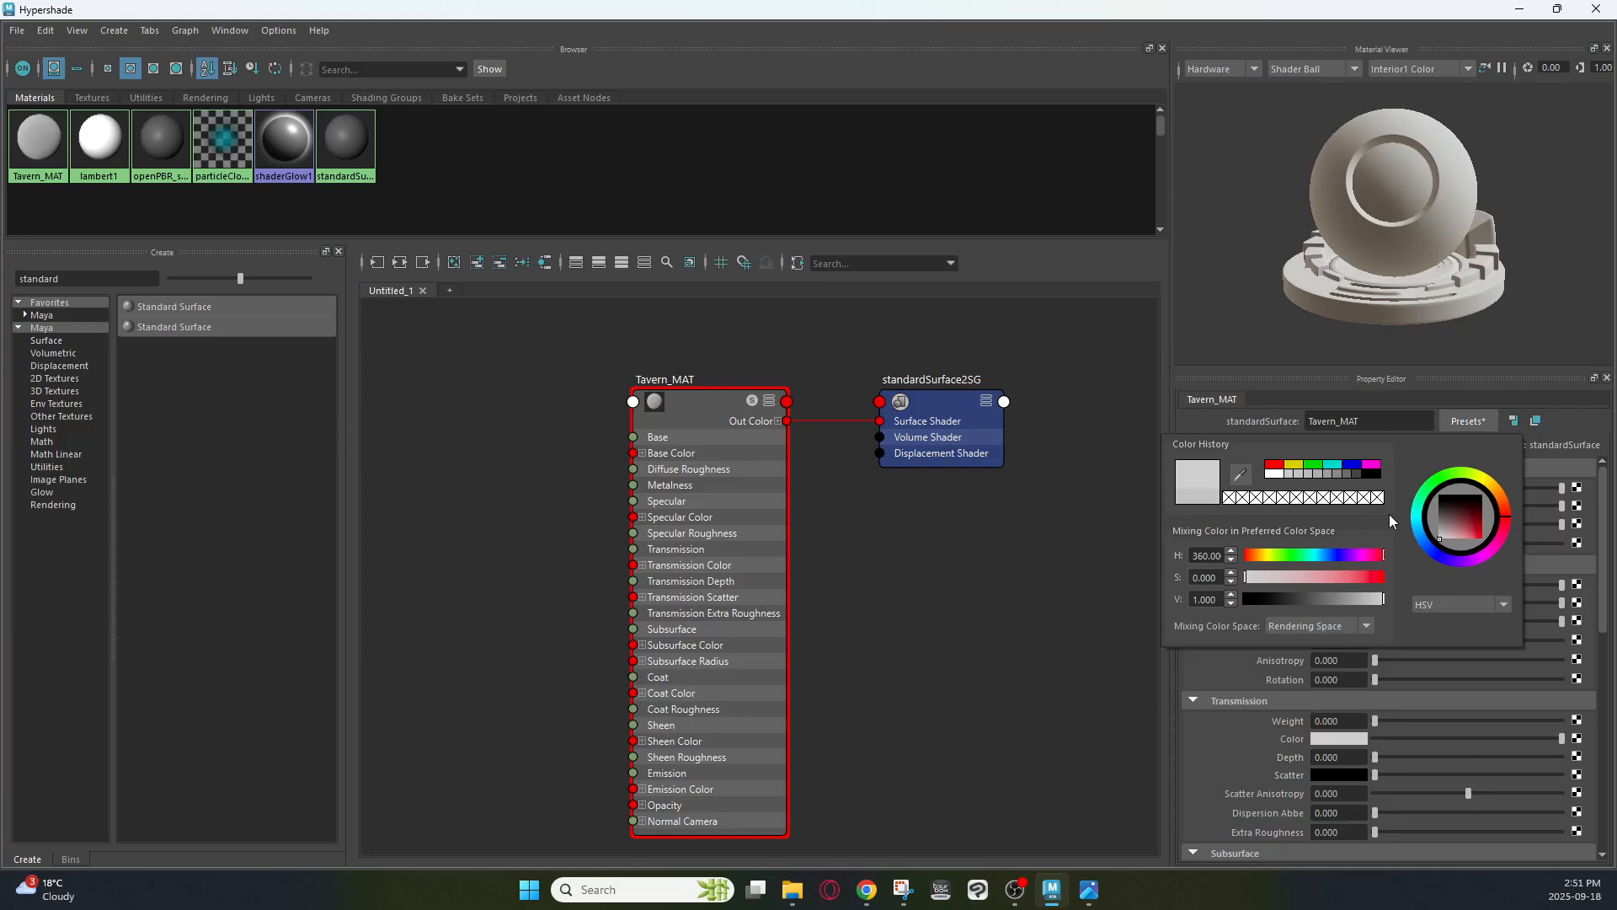
drag(1450, 531, 1495, 528)
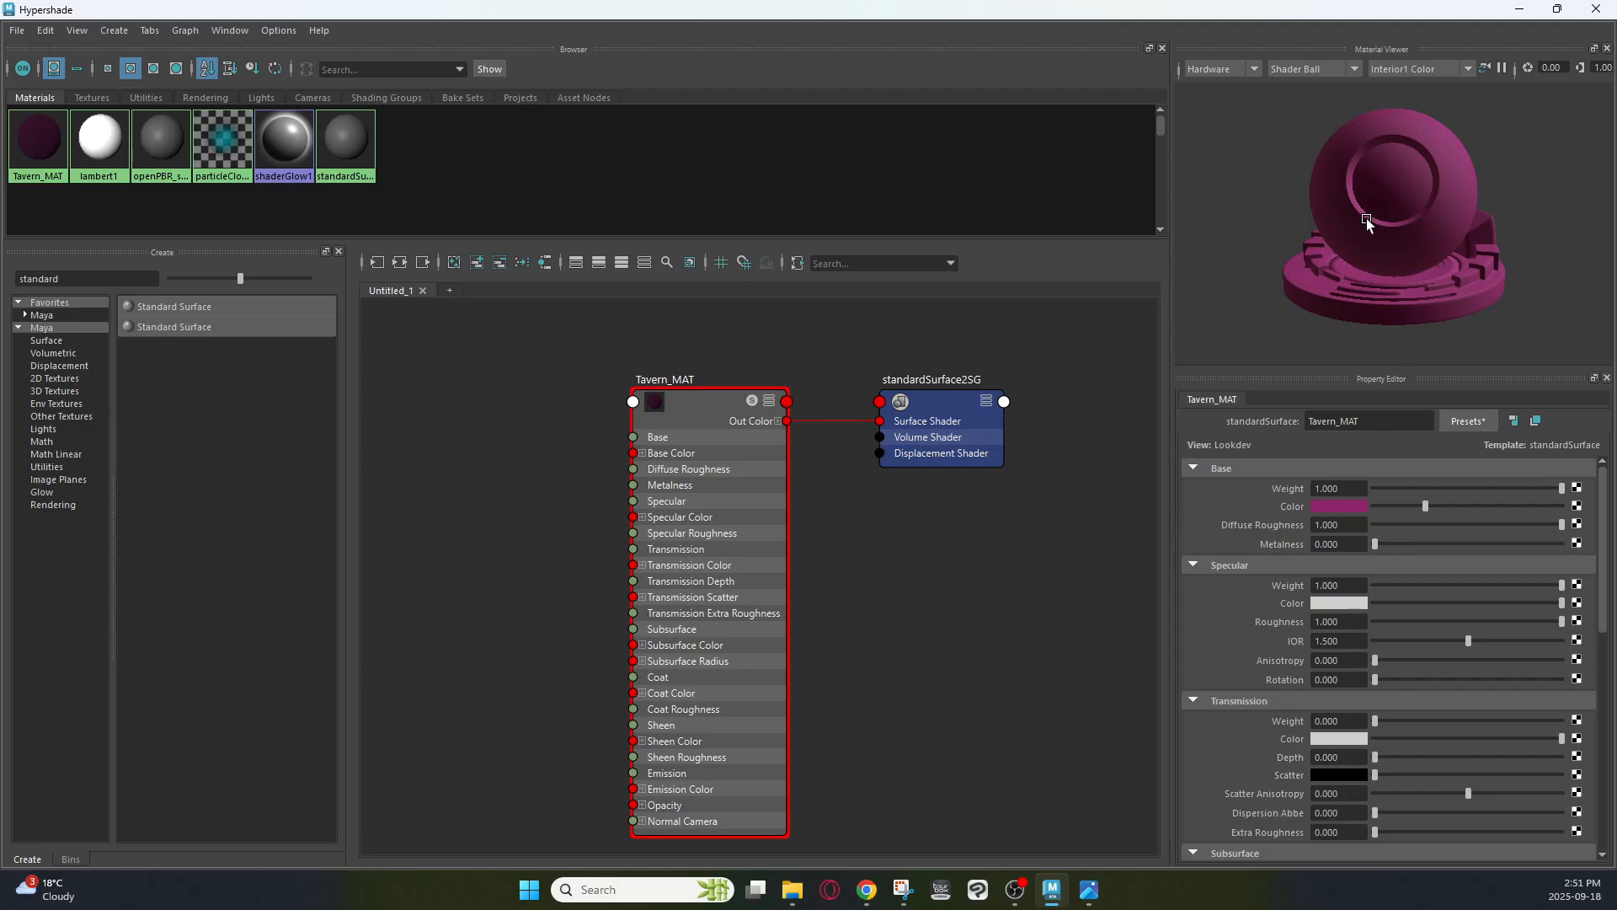
Move the Hypershade window off the tavern kit and assign Tavern_MAT to the wall
drag(1060, 20, 1296, 589)
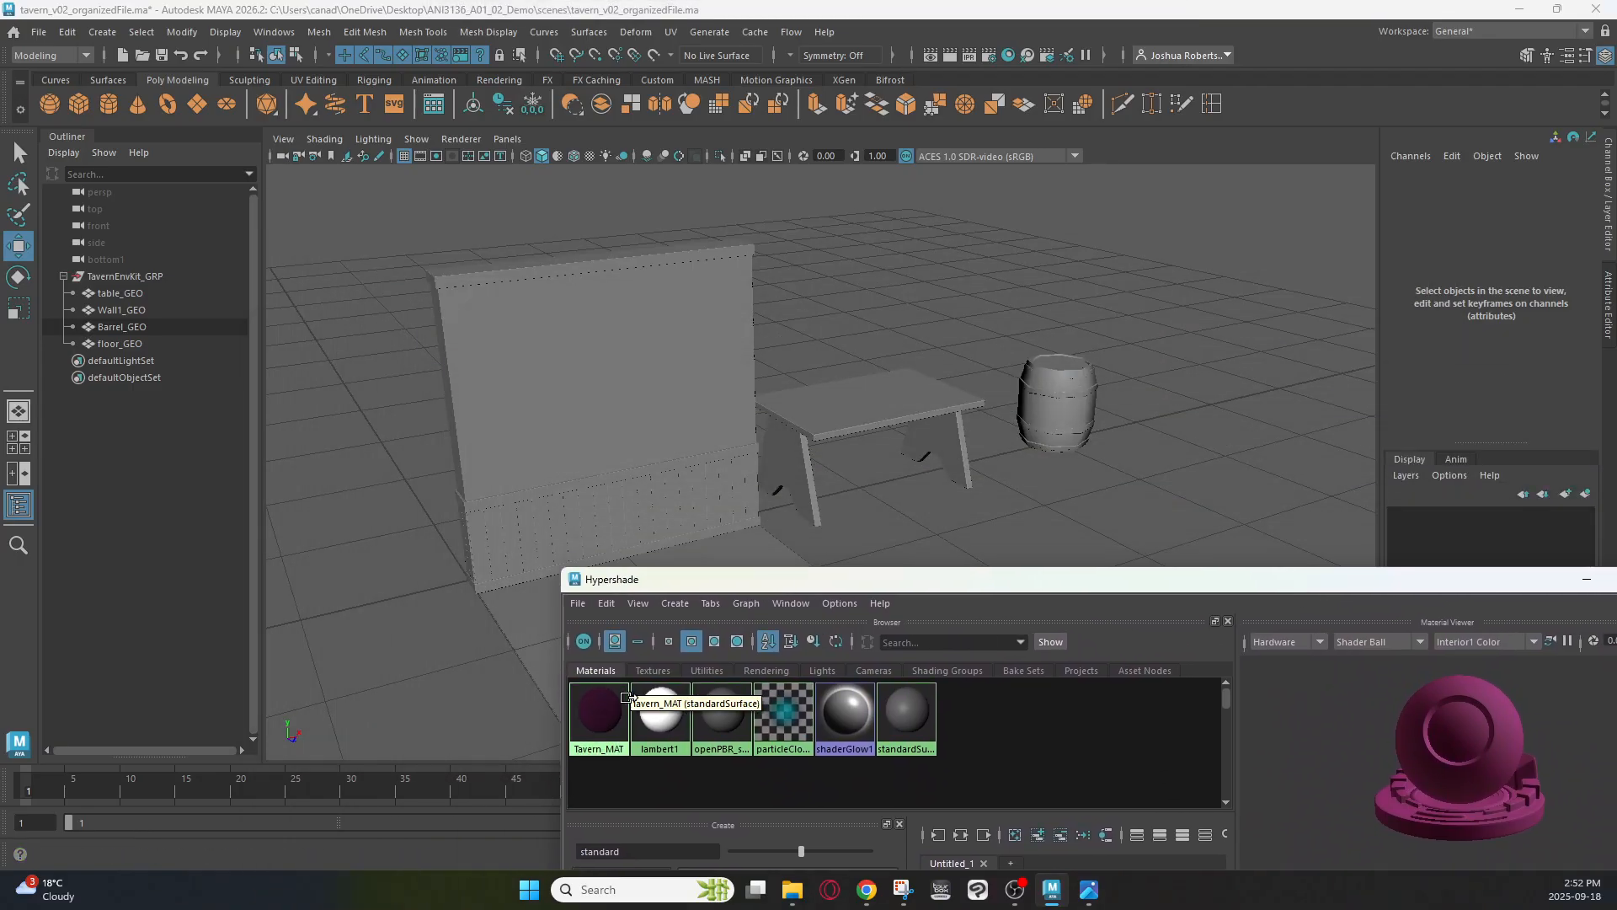
click(594, 711)
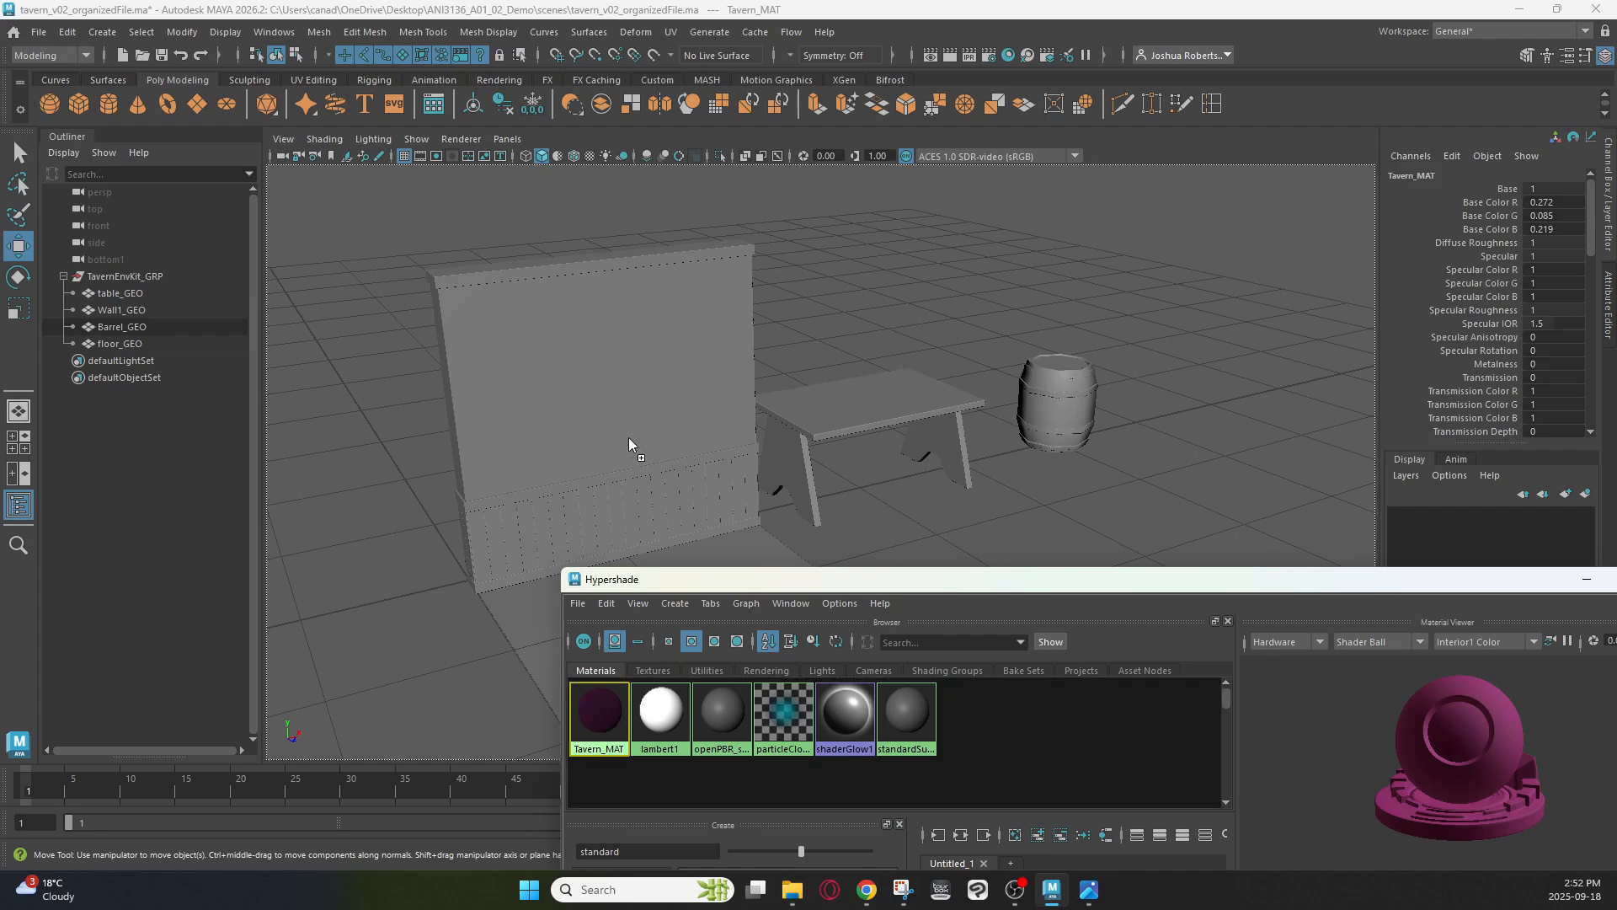
middle_drag(600, 715, 609, 502)
middle_drag(572, 362, 571, 361)
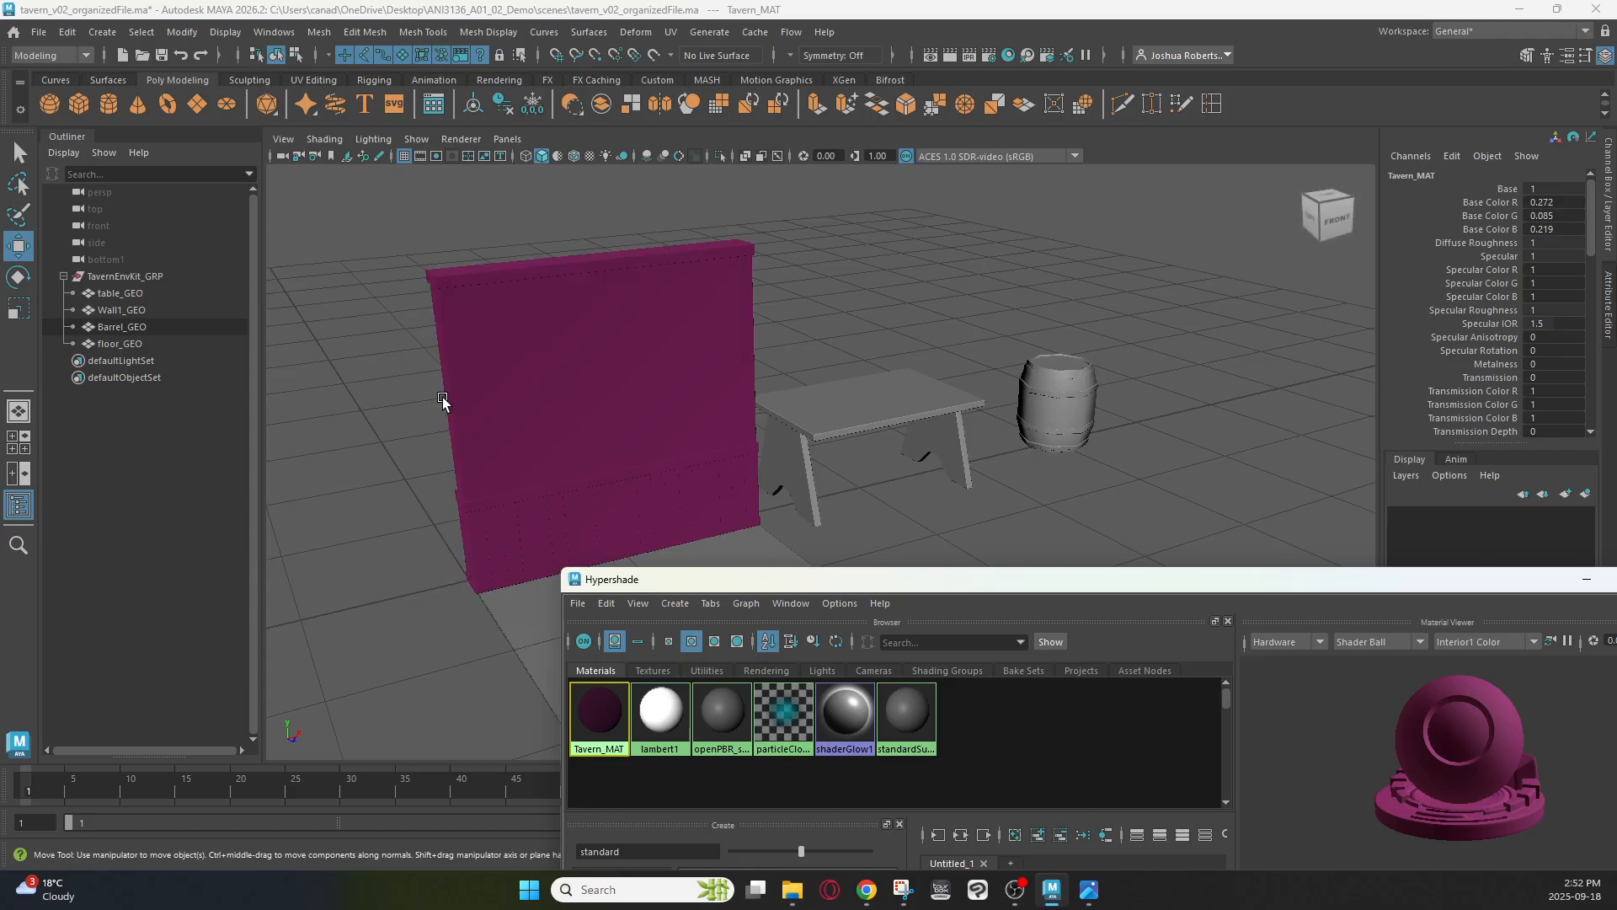
Assign Tavern_MAT to the floor, the table and the barrel
drag(705, 588, 1093, 499)
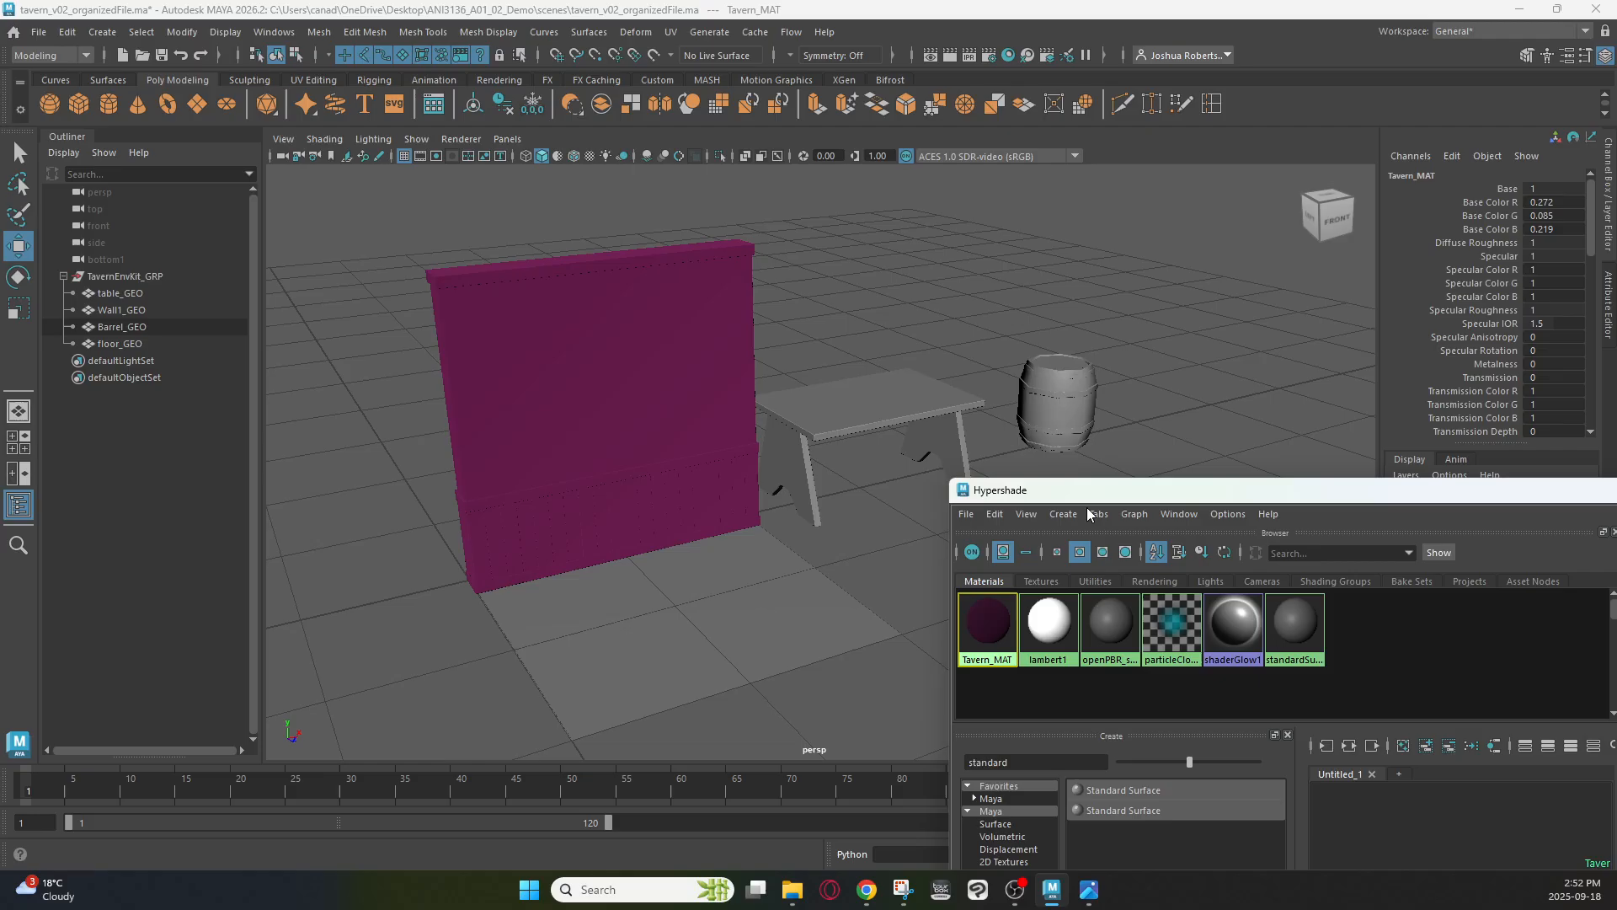
middle_drag(987, 621, 905, 610)
middle_drag(762, 600, 762, 601)
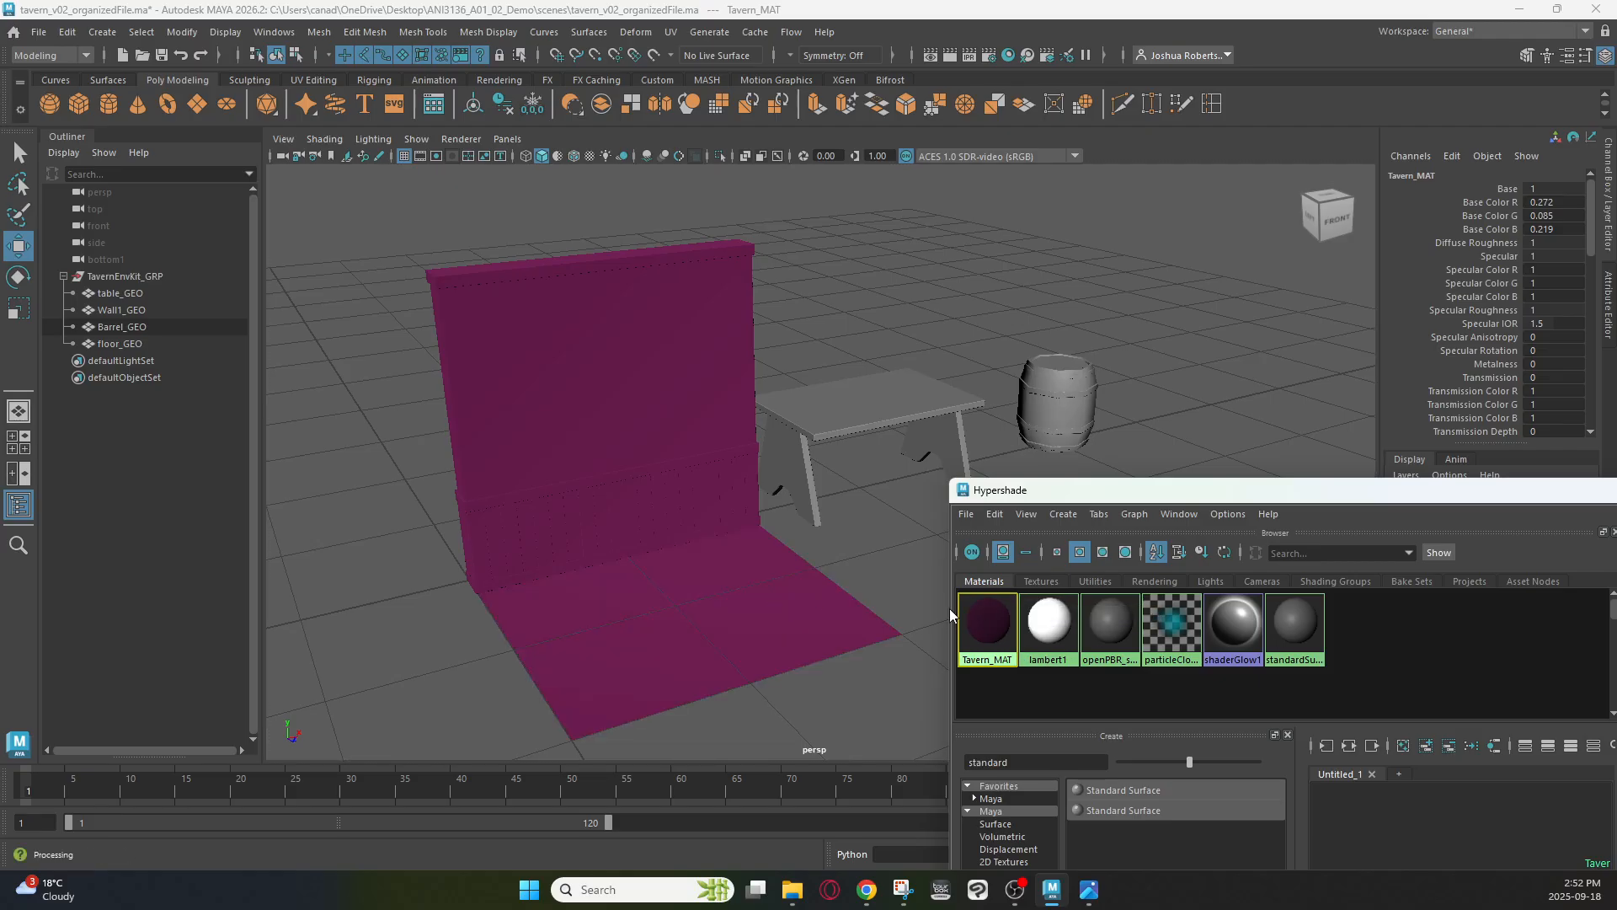
middle_drag(994, 625, 930, 432)
middle_drag(987, 625, 1059, 413)
Keep the Property Editor beside the tavern models and set Tavern_MAT's base color to dark teal
drag(1184, 492, 165, 221)
drag(573, 226, 165, 169)
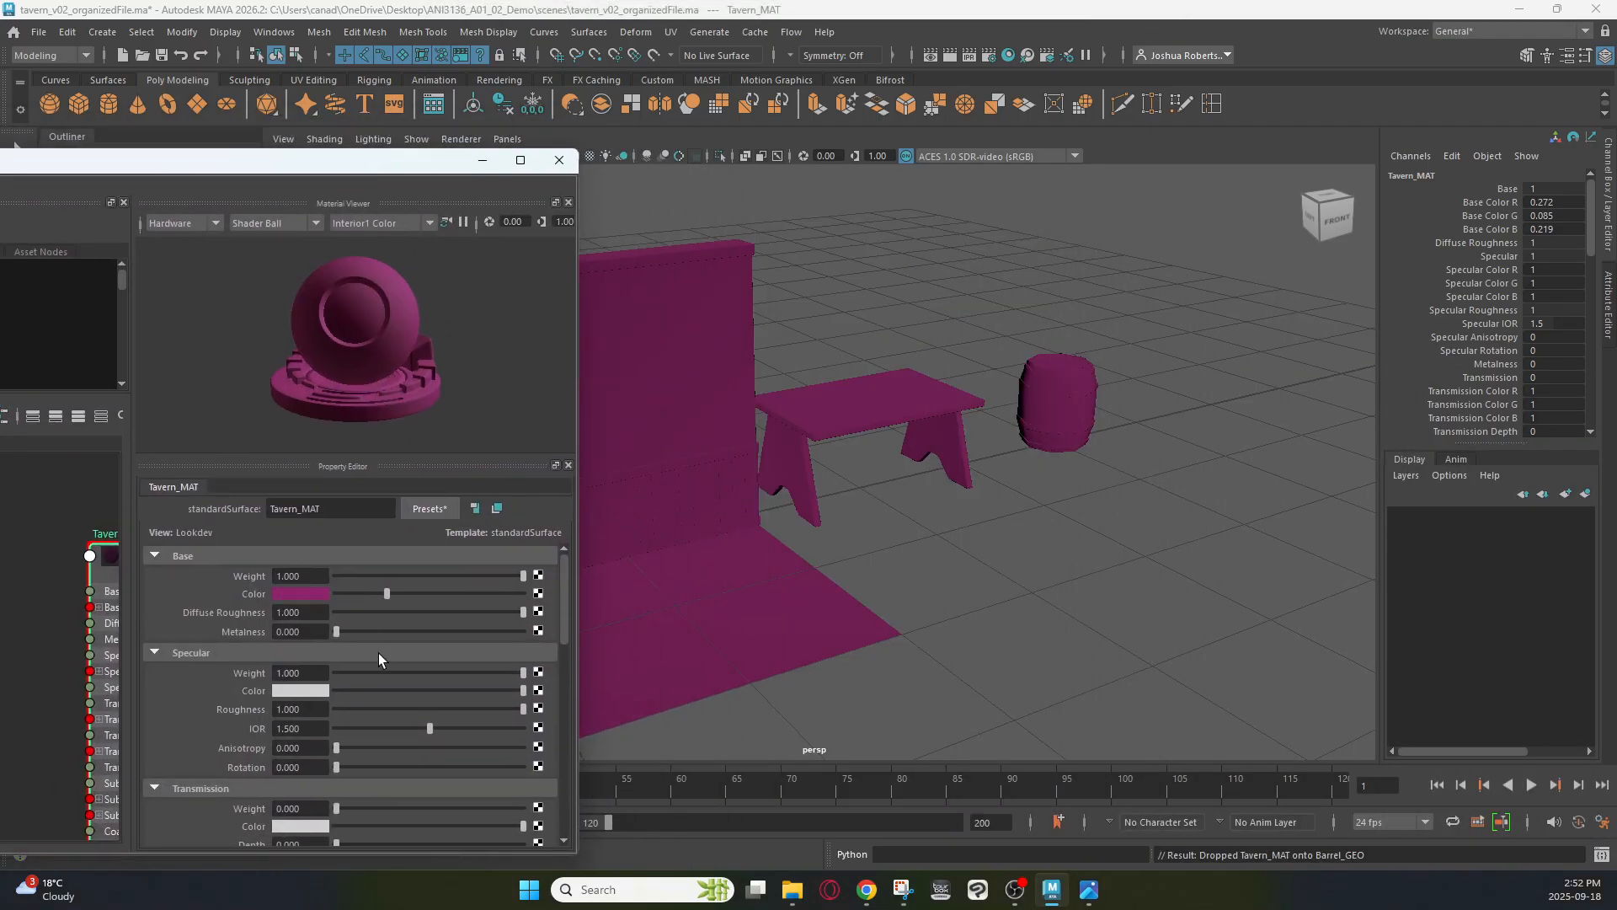
click(305, 594)
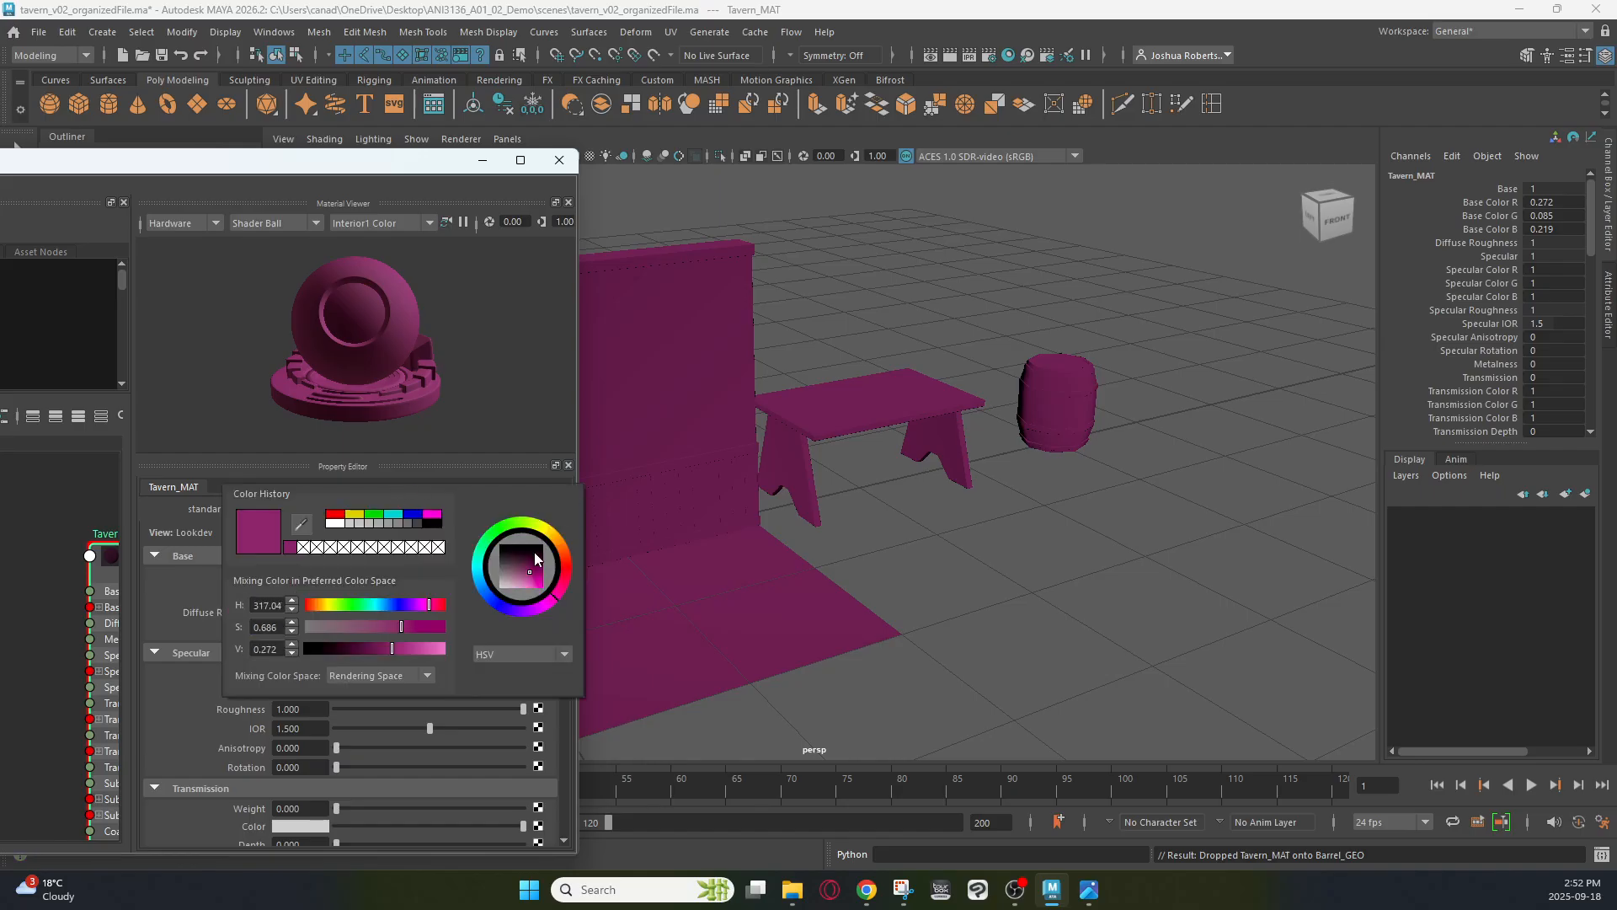
drag(568, 578, 472, 595)
click(517, 568)
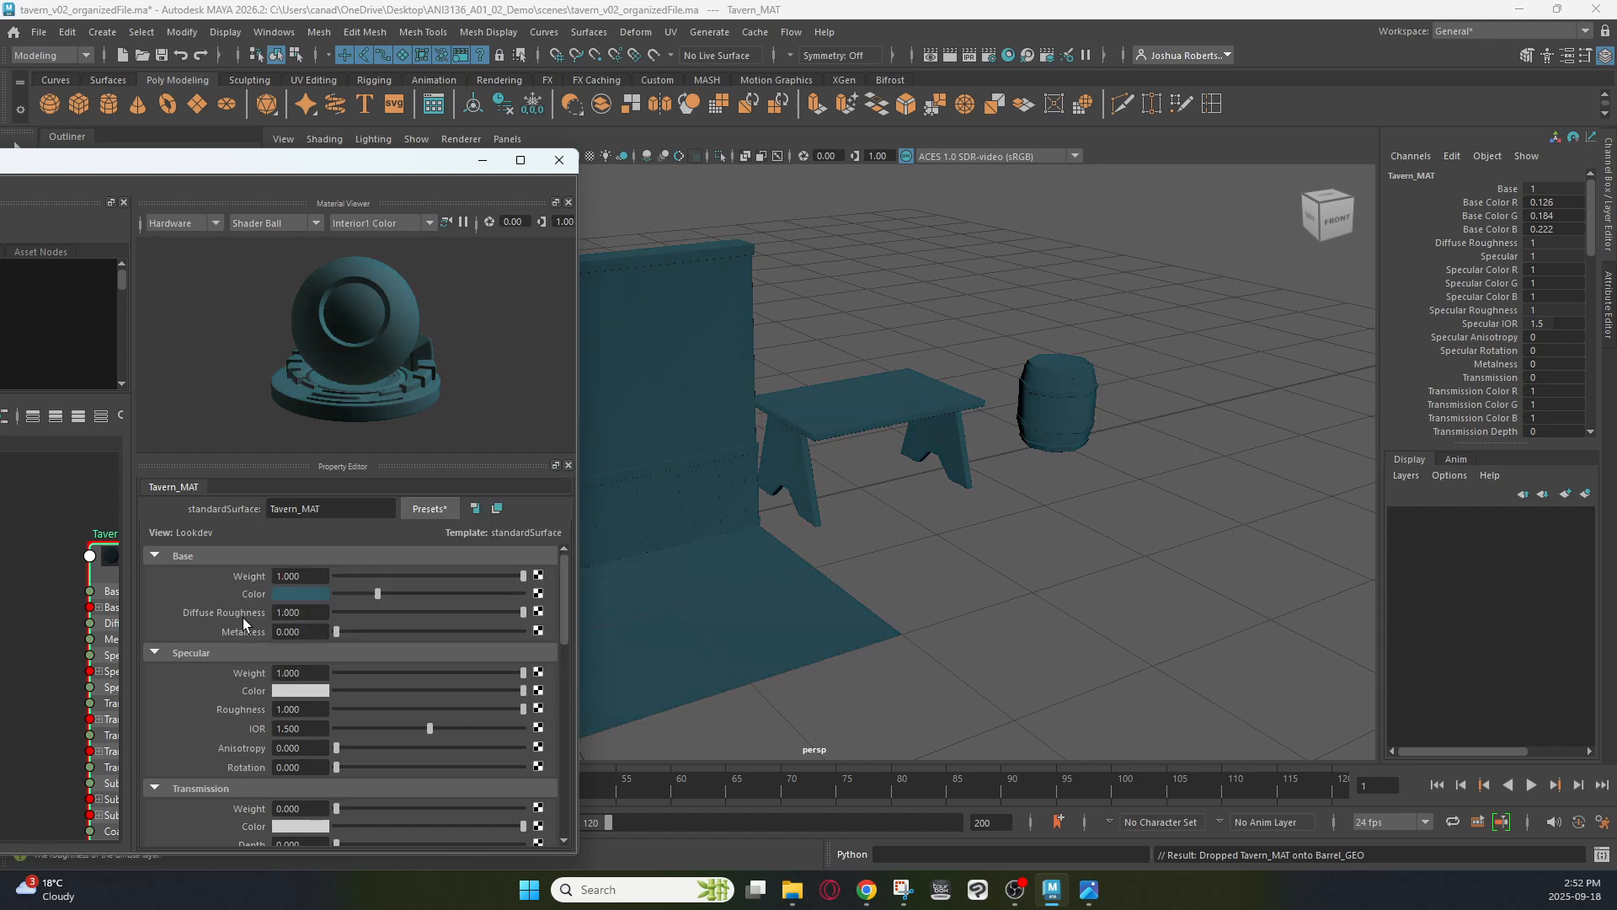
Try a specular roughness of 0.259 on Tavern_MAT and inspect the highlights on the barrel up close
drag(523, 709, 385, 707)
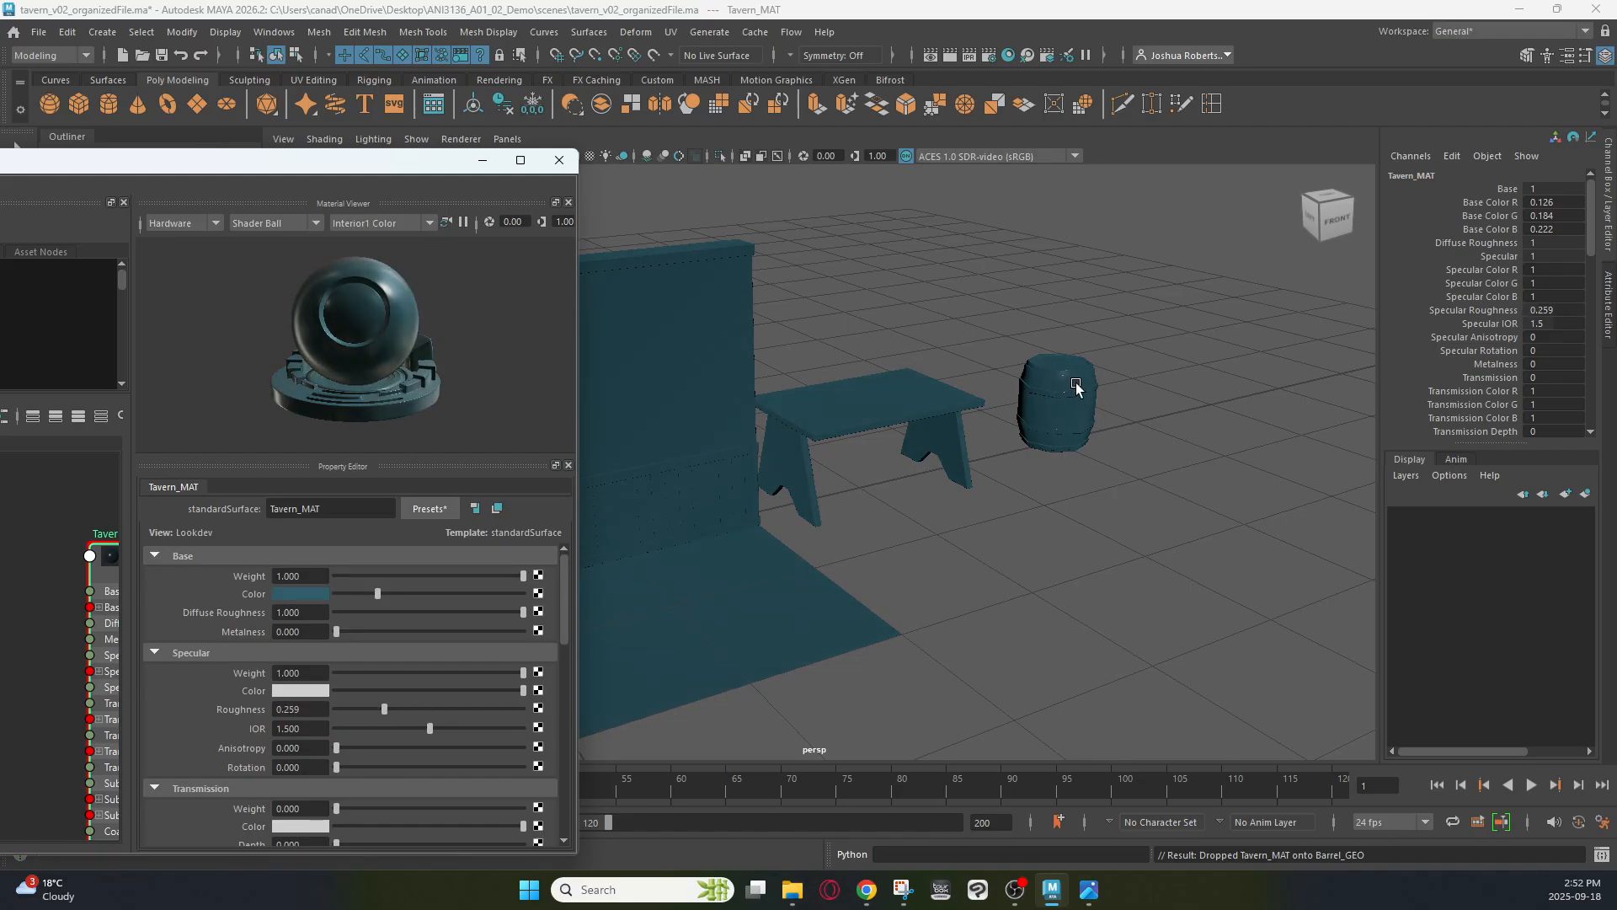
scroll(1083, 387, up, 5)
alt+middle_drag(1302, 375, 995, 474)
scroll(996, 474, up, 4)
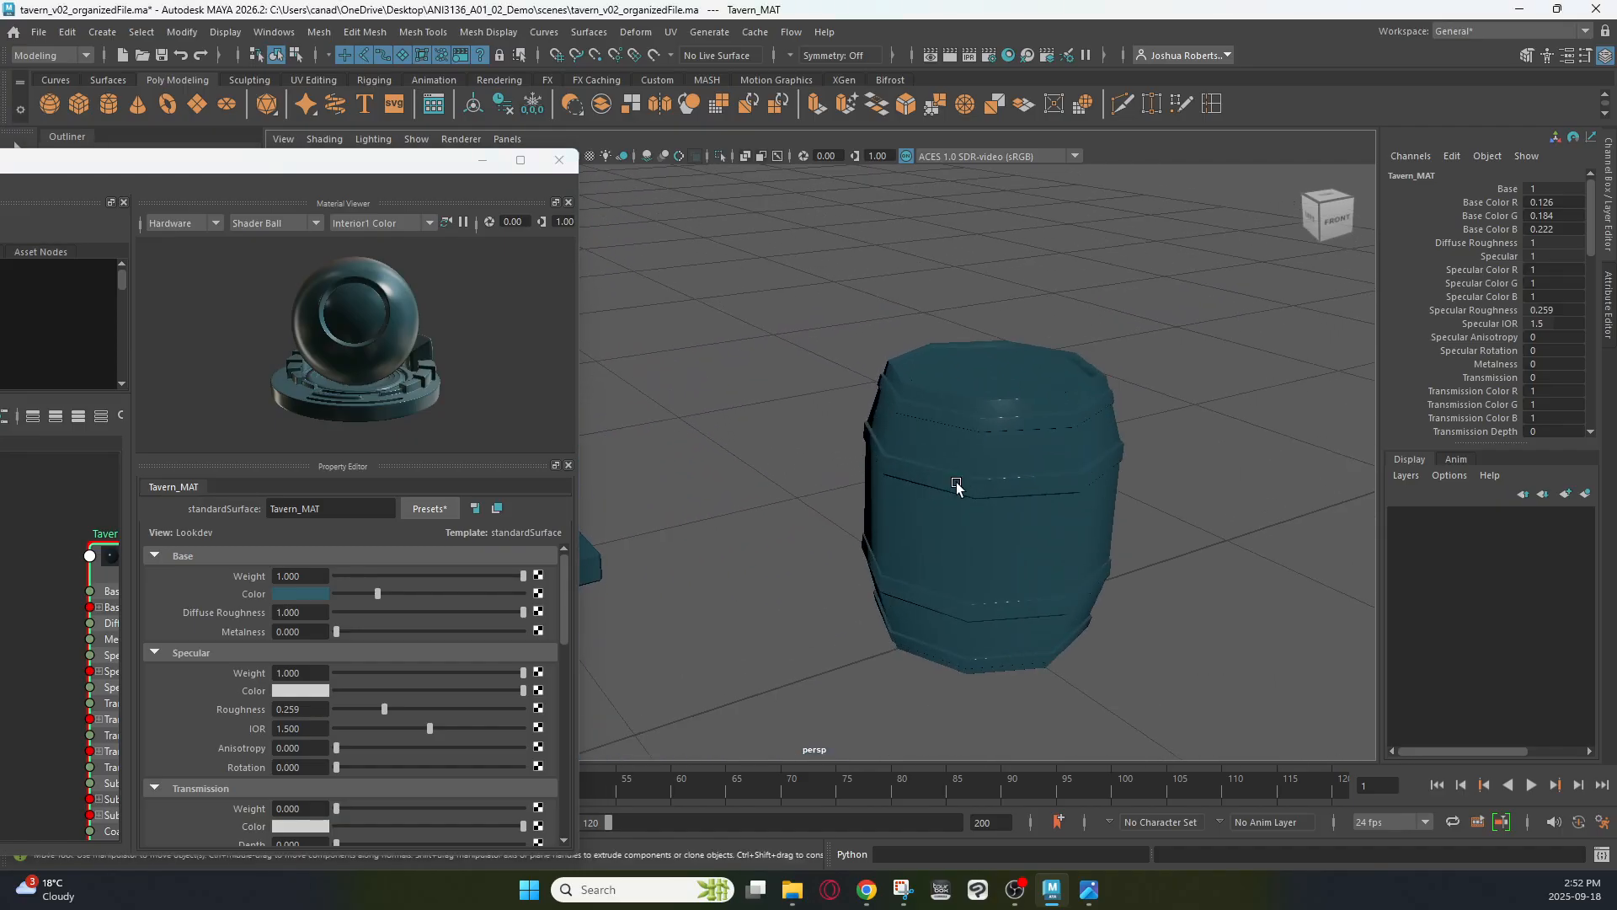
alt+drag(995, 510, 1003, 335)
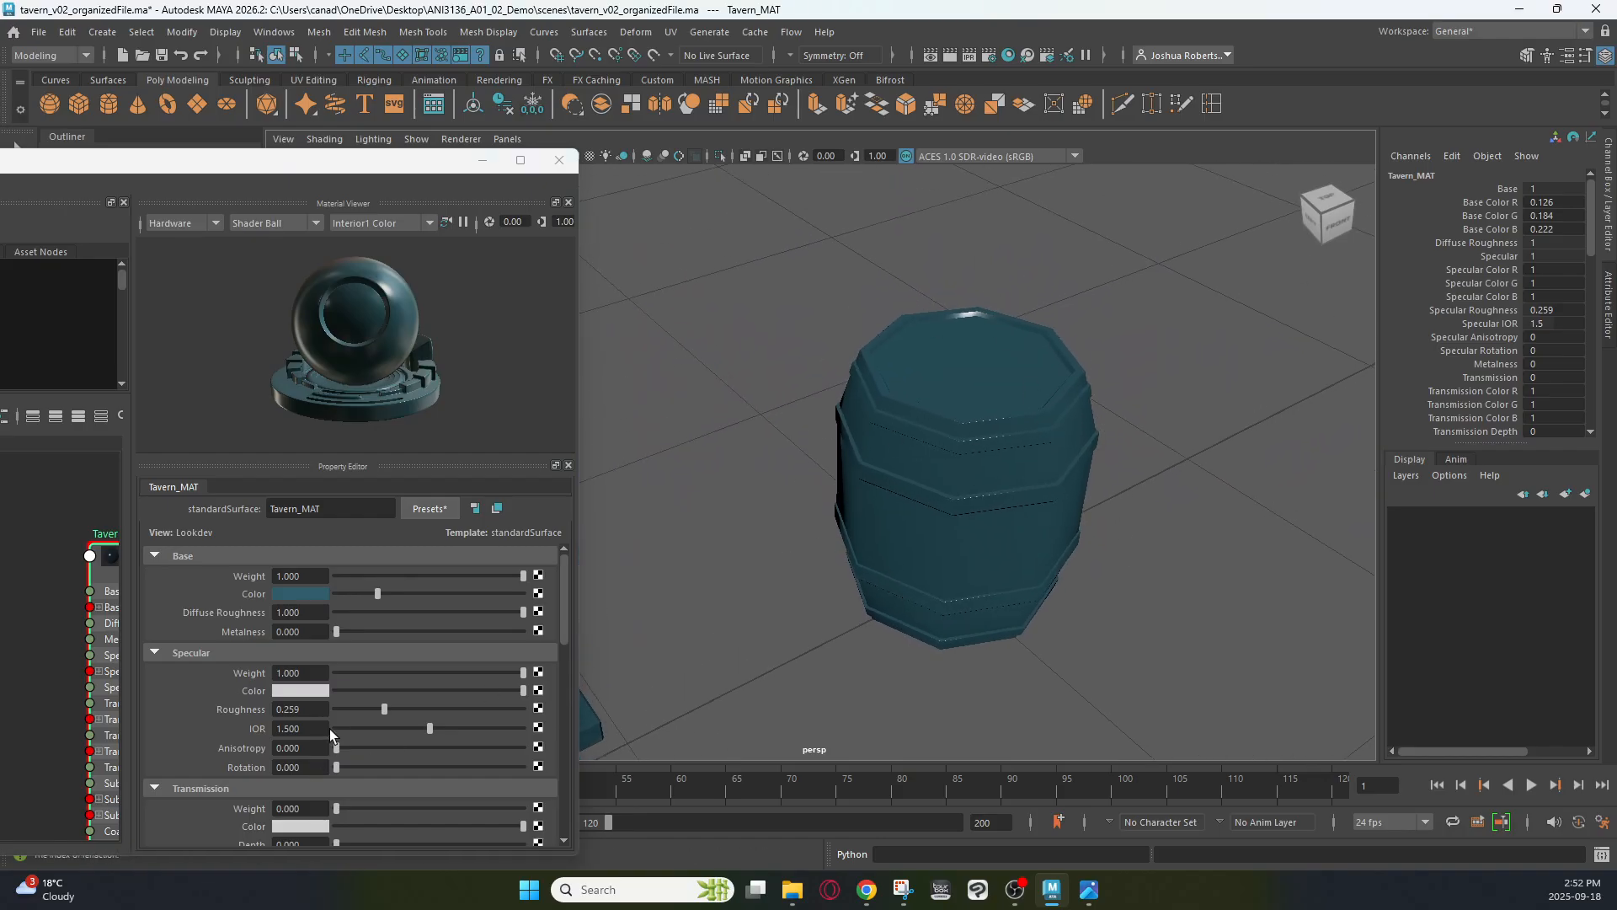
Try metalness 1 on Tavern_MAT, and reset metalness to 0 and specular roughness to 1
drag(340, 628, 529, 633)
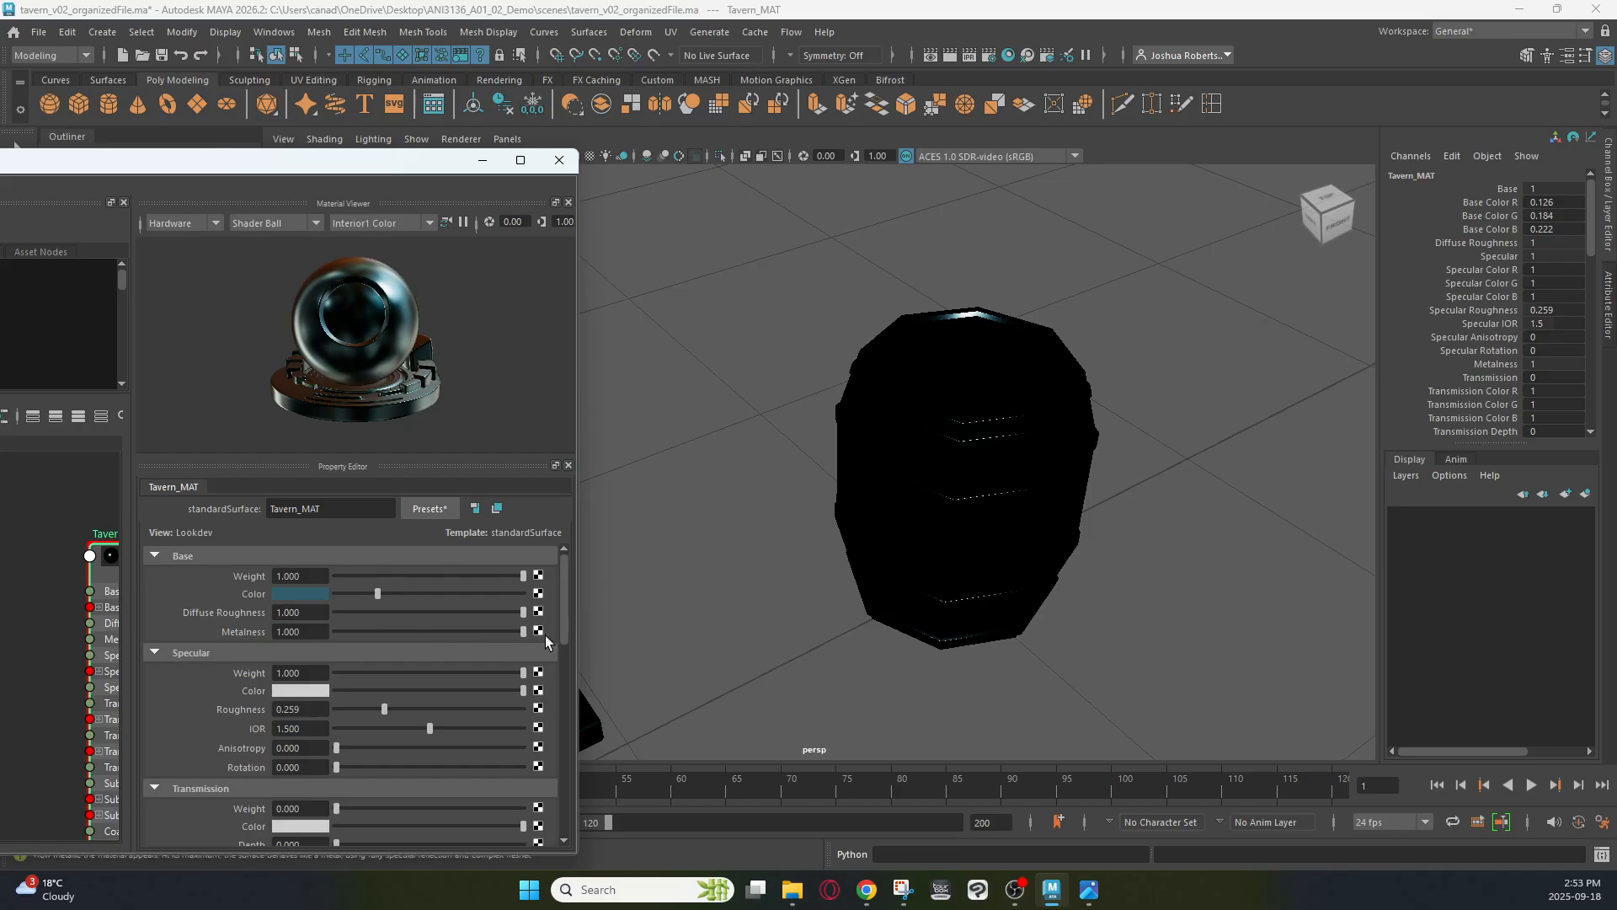
drag(523, 632, 336, 632)
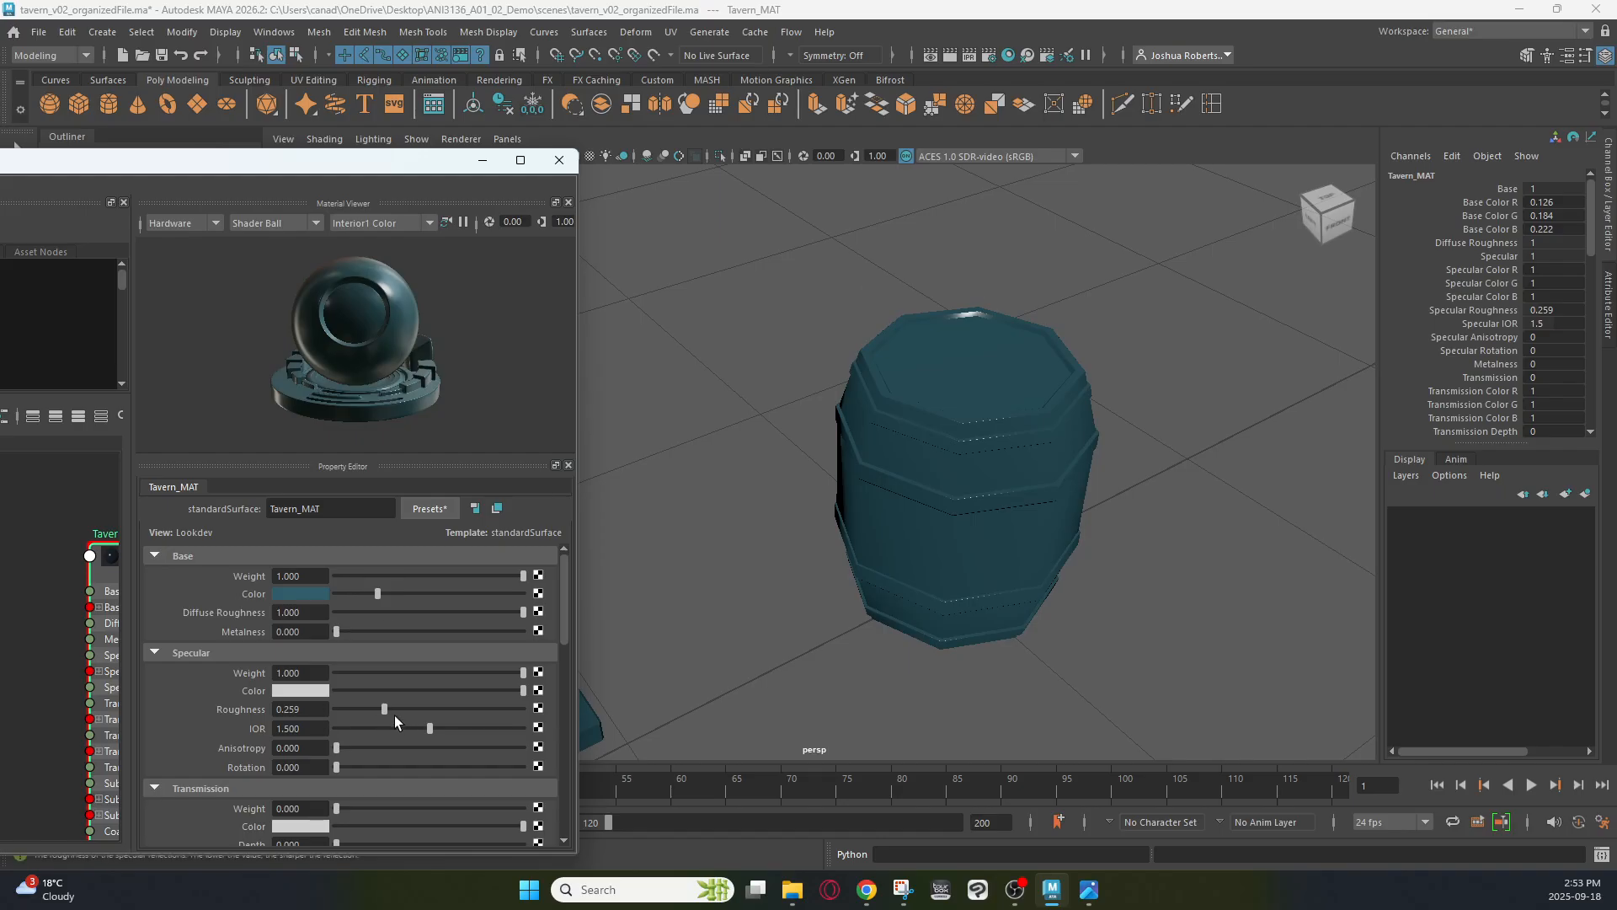
drag(384, 709, 583, 694)
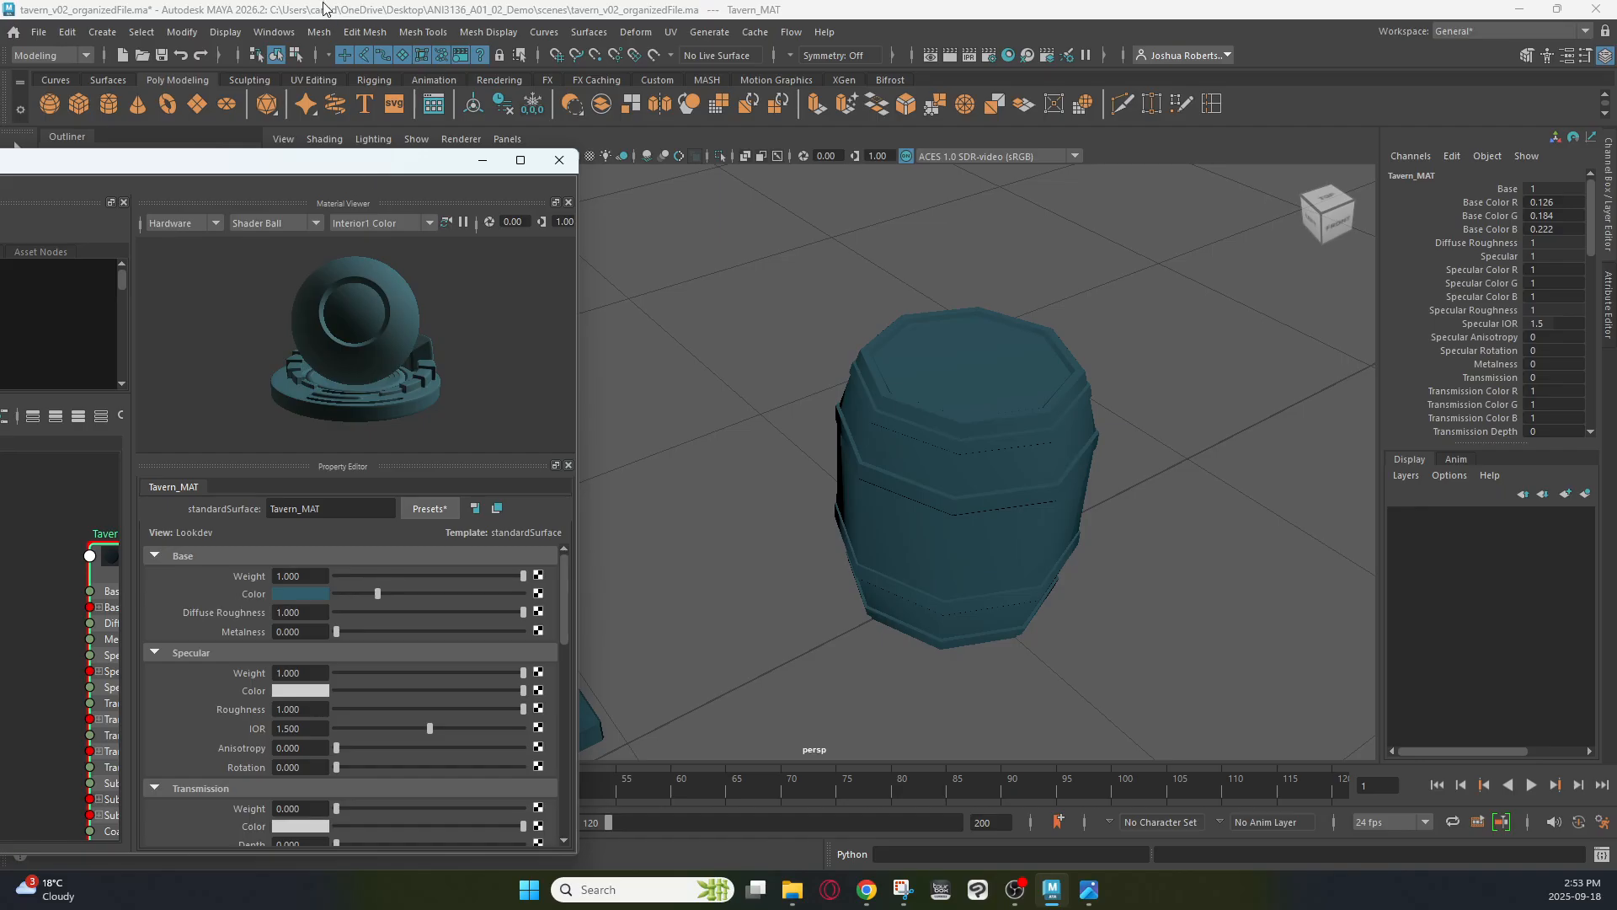
Place Hypershade below the models and frame the wall, floor, table and barrel together in the perspective view
drag(355, 170, 1140, 92)
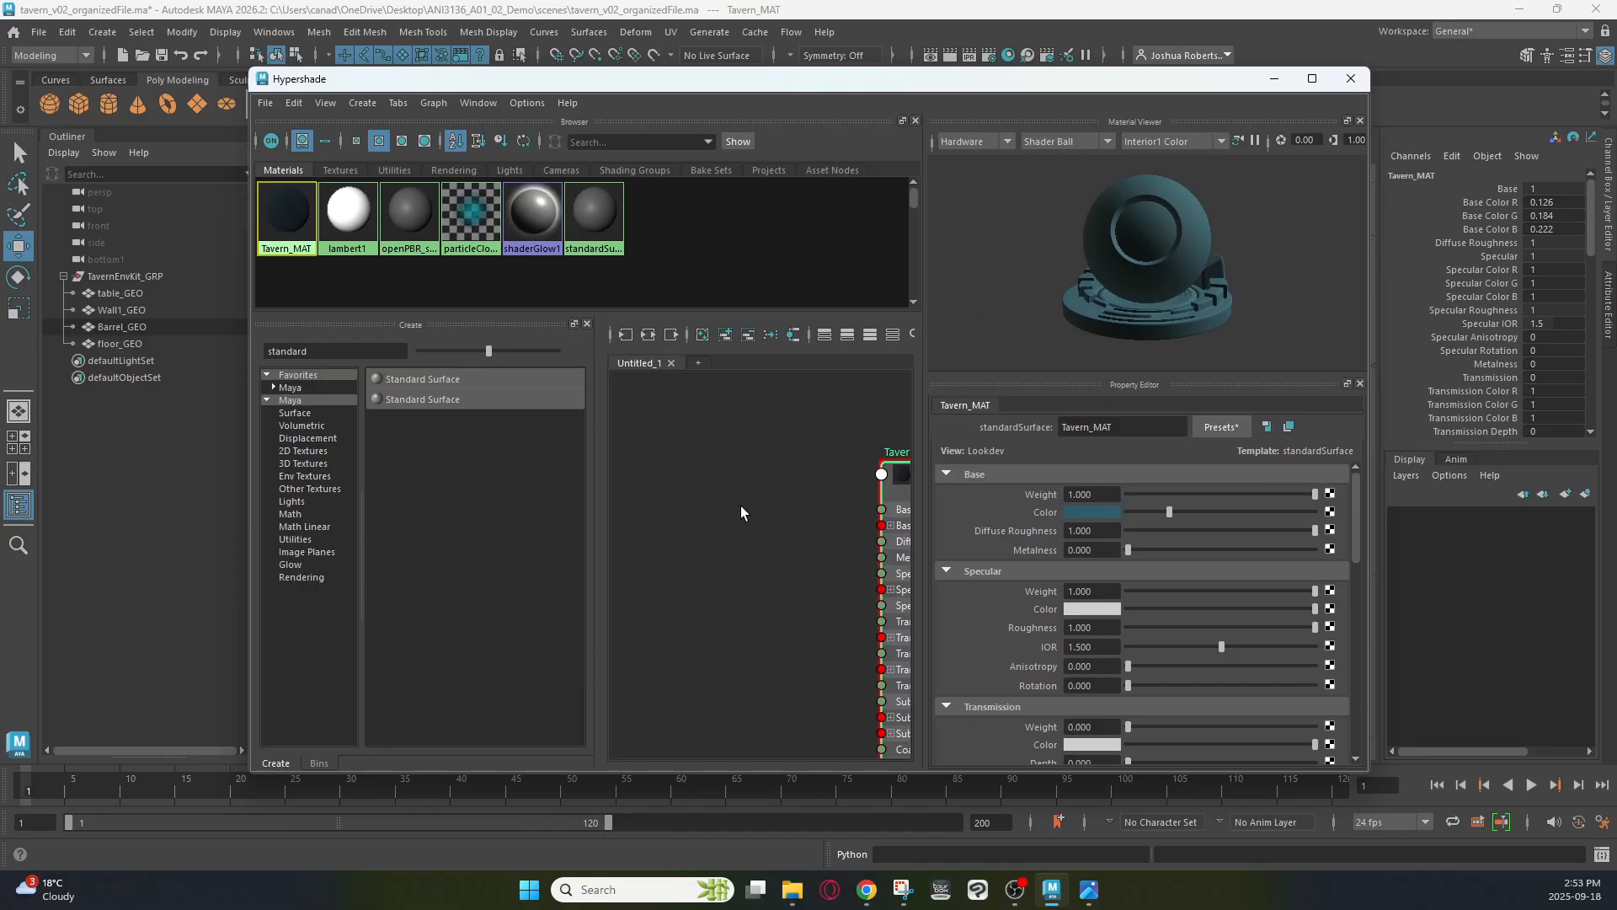
drag(906, 82, 904, 516)
alt+drag(766, 375, 720, 310)
alt+right_drag(765, 317, 359, 396)
alt+right_drag(881, 396, 385, 313)
alt+drag(532, 307, 647, 392)
alt+middle_drag(950, 379, 935, 224)
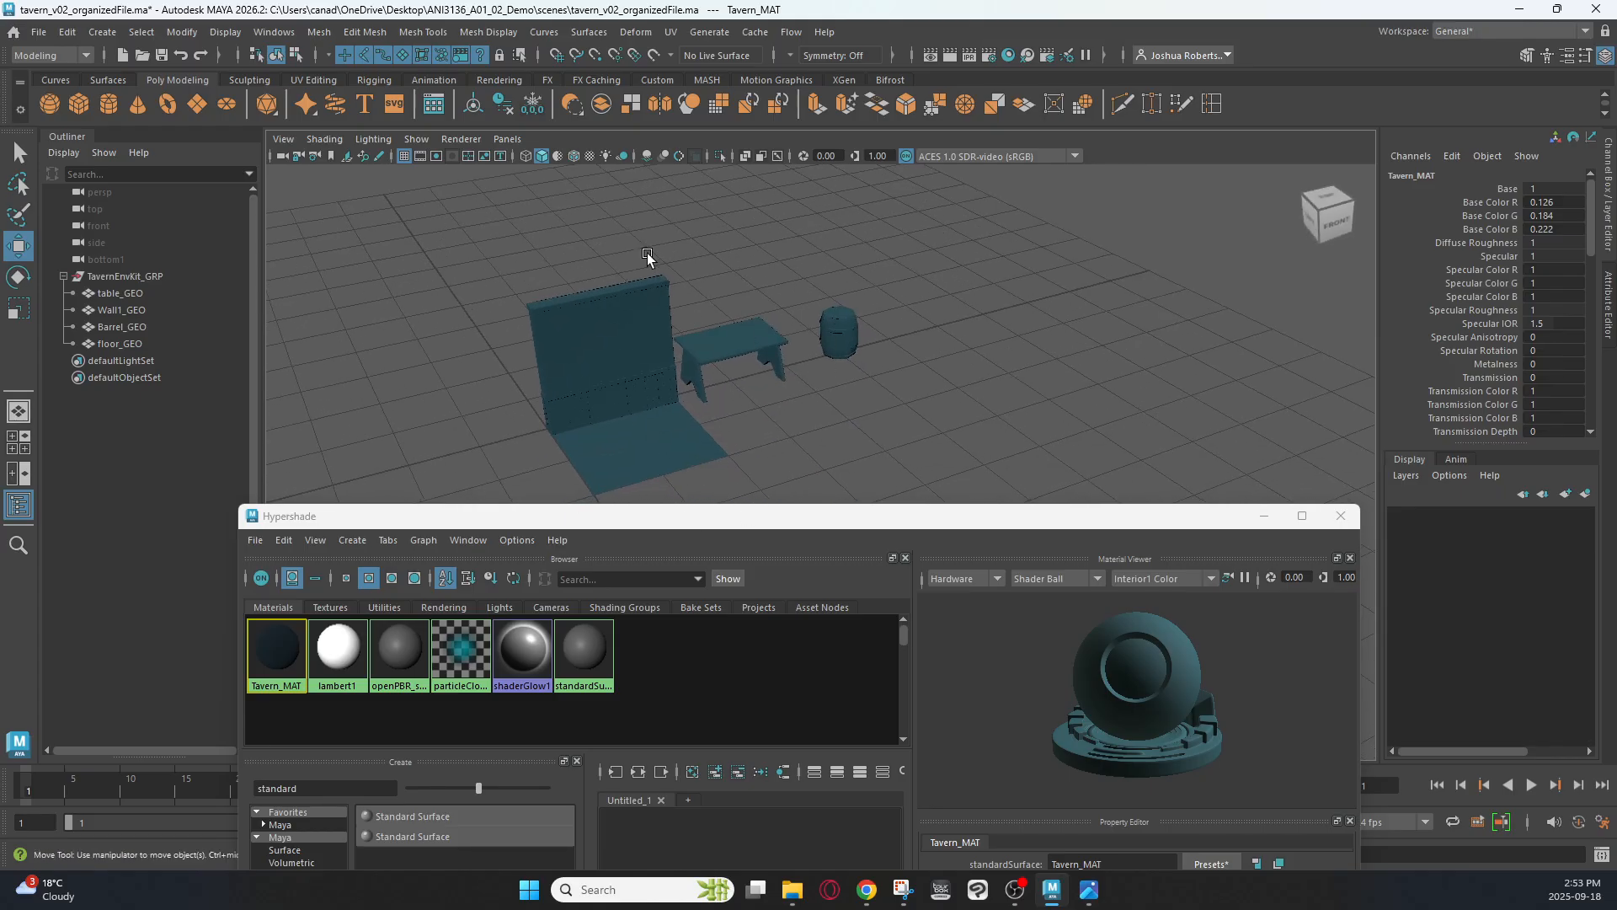
Maximize Hypershade and frame the Tavern_MAT and standardSurface2SG nodes in the graph
drag(639, 522, 666, 163)
scroll(640, 589, down, 4)
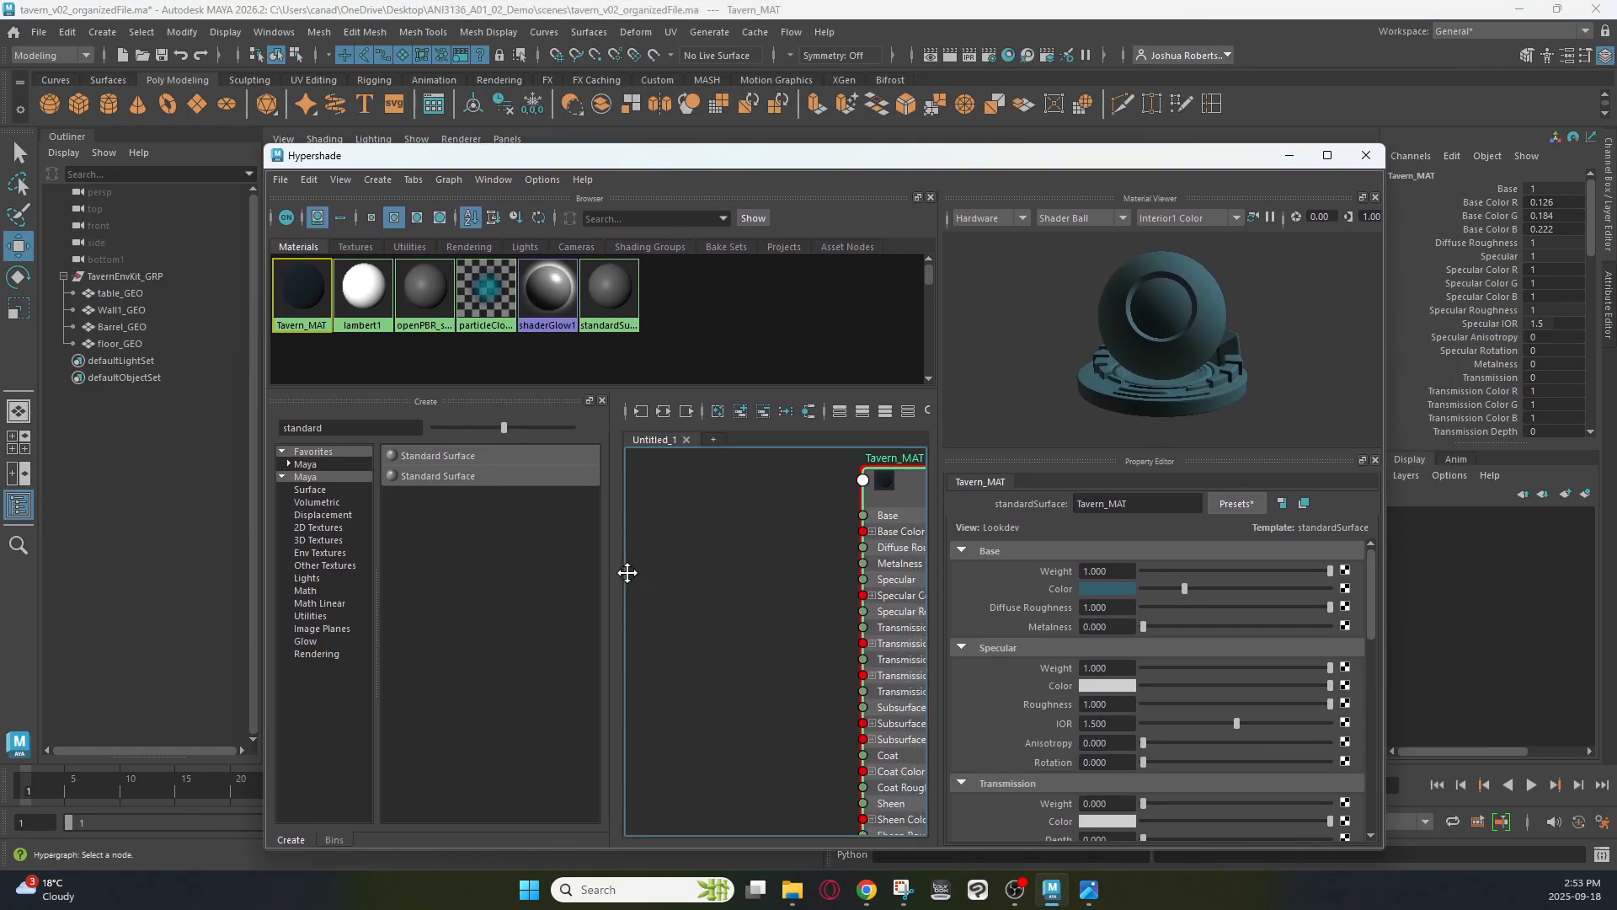
alt+middle_drag(753, 579, 708, 559)
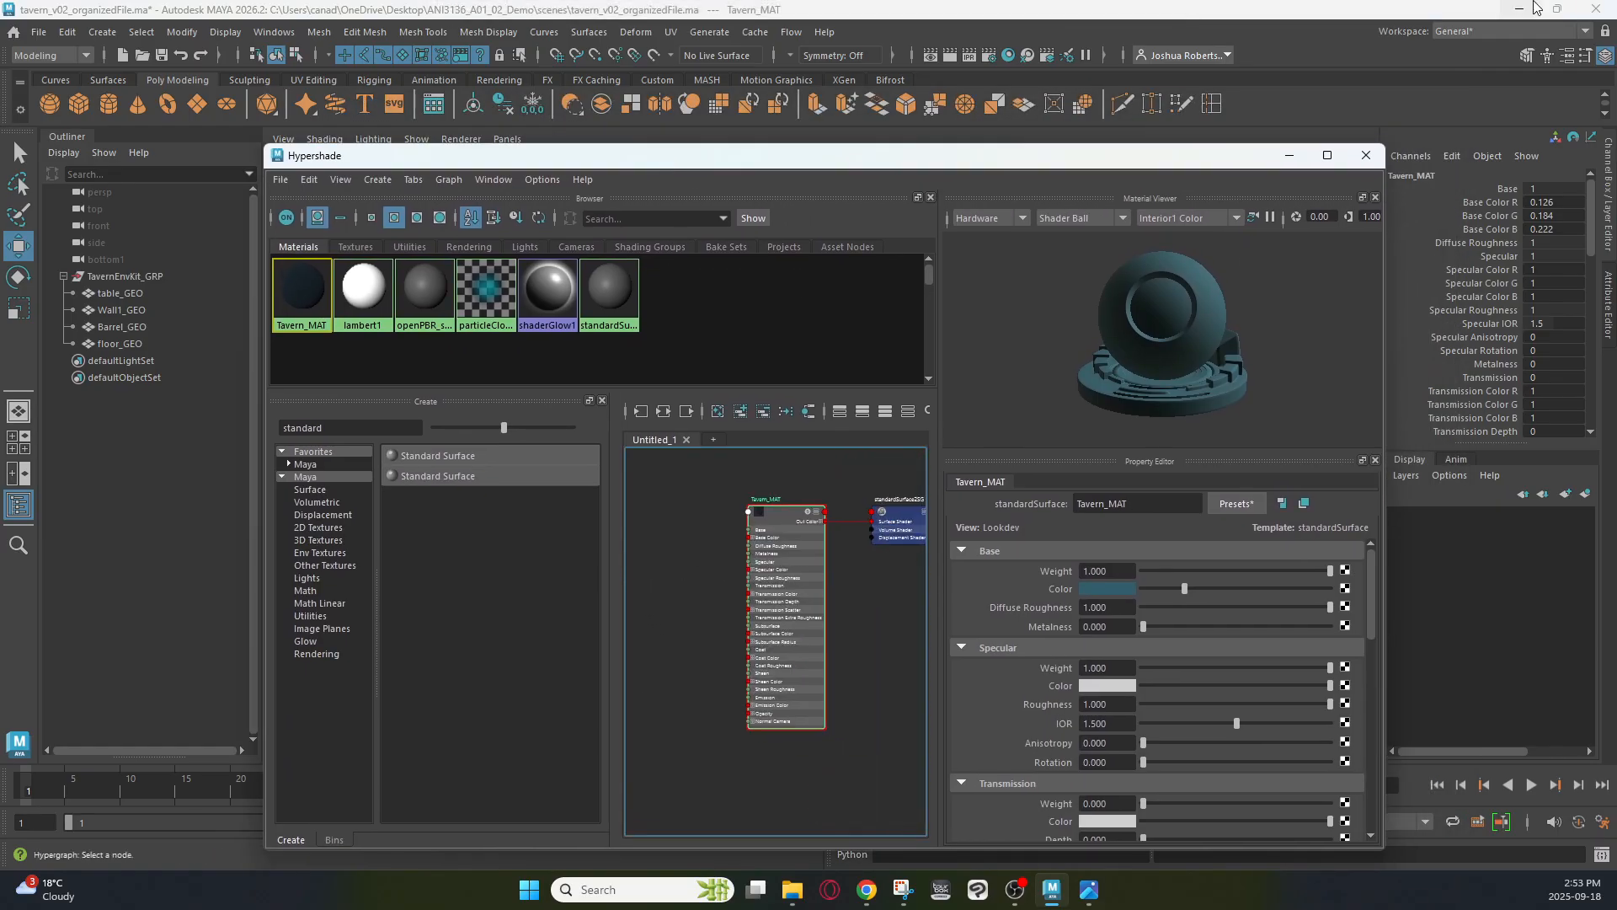
click(1325, 154)
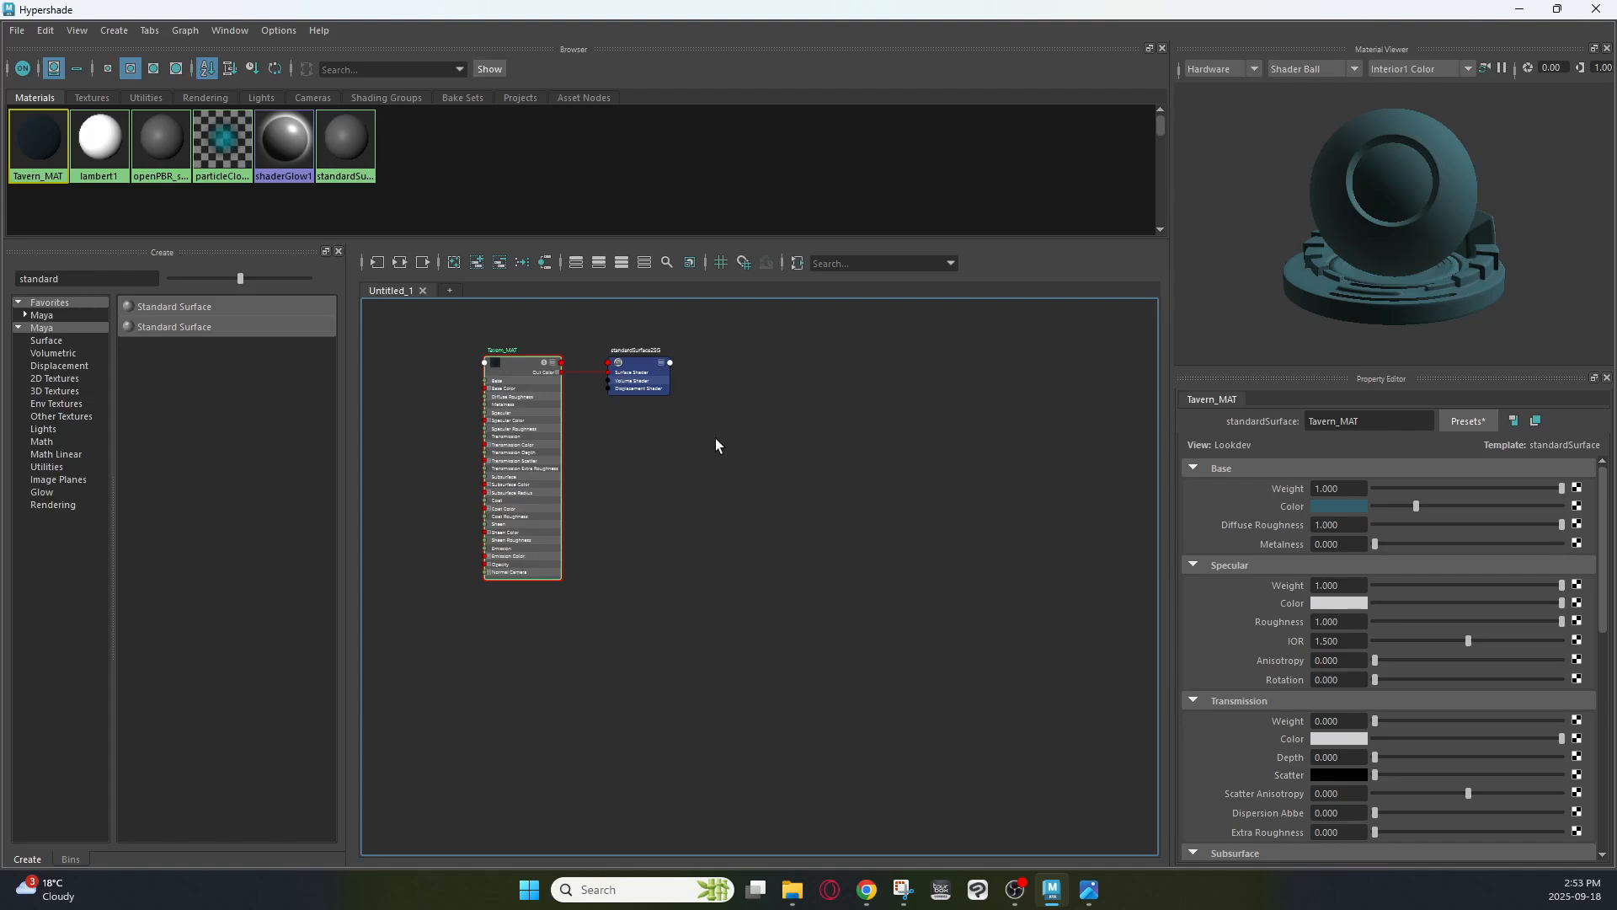
alt+middle_drag(719, 444, 932, 517)
scroll(796, 508, up, 5)
scroll(796, 508, down, 2)
alt+middle_drag(798, 513, 866, 534)
Darken Tavern_MAT's base color slightly, and look at the R, G and B inputs under Base Color on its node
mouse_move(1414, 505)
mouse_down()
mouse_move(1393, 503)
mouse_move(1410, 511)
mouse_up()
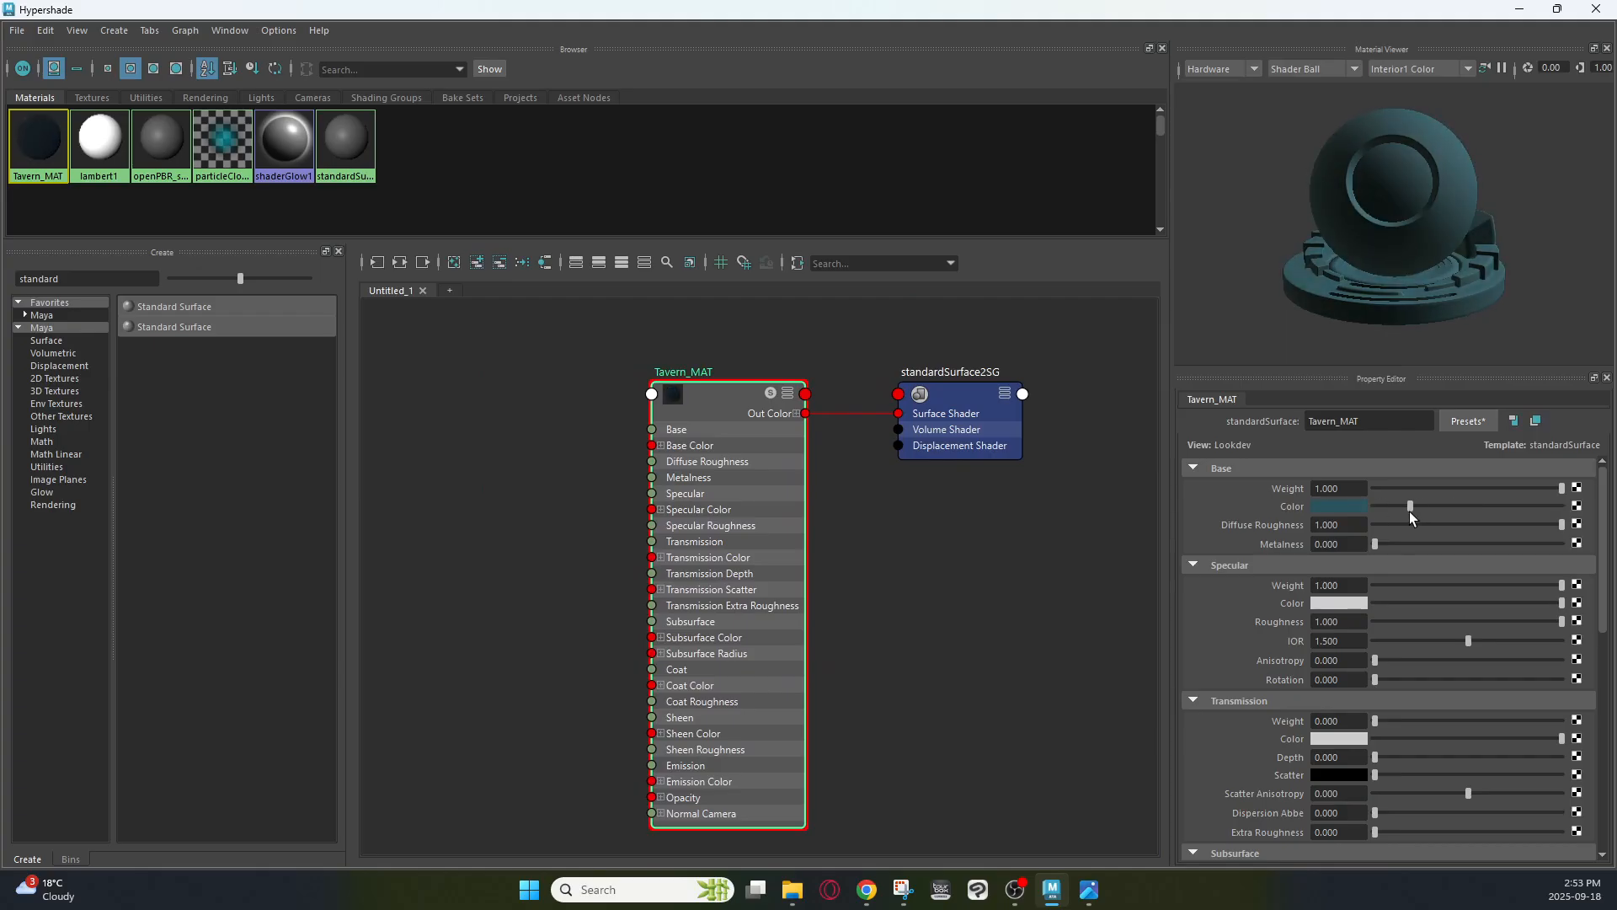
click(662, 446)
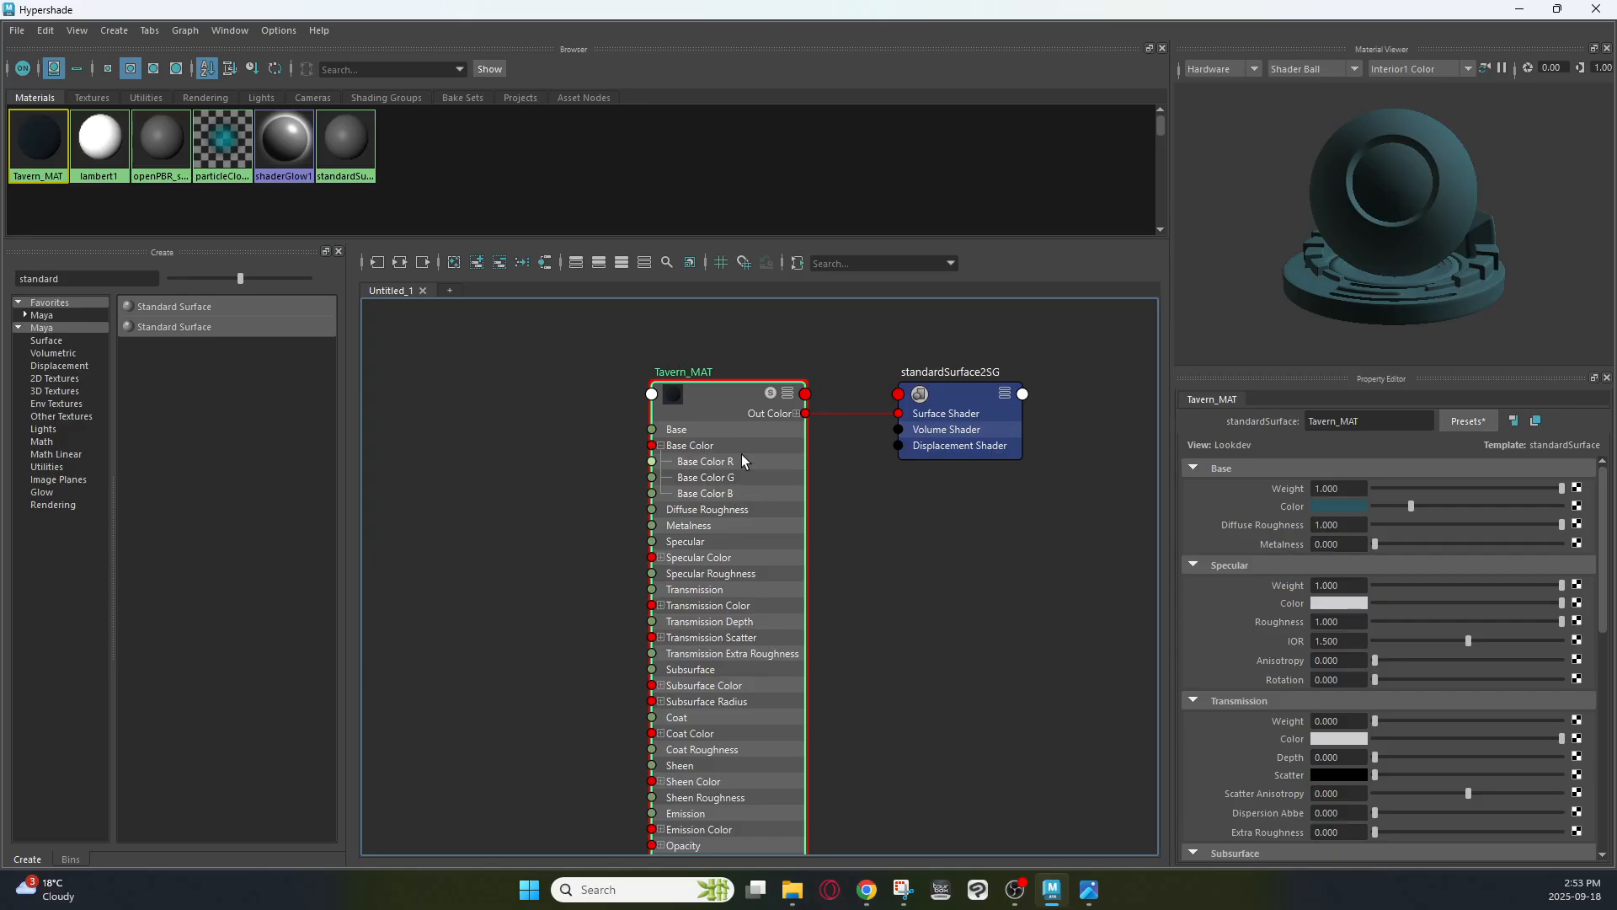
click(663, 448)
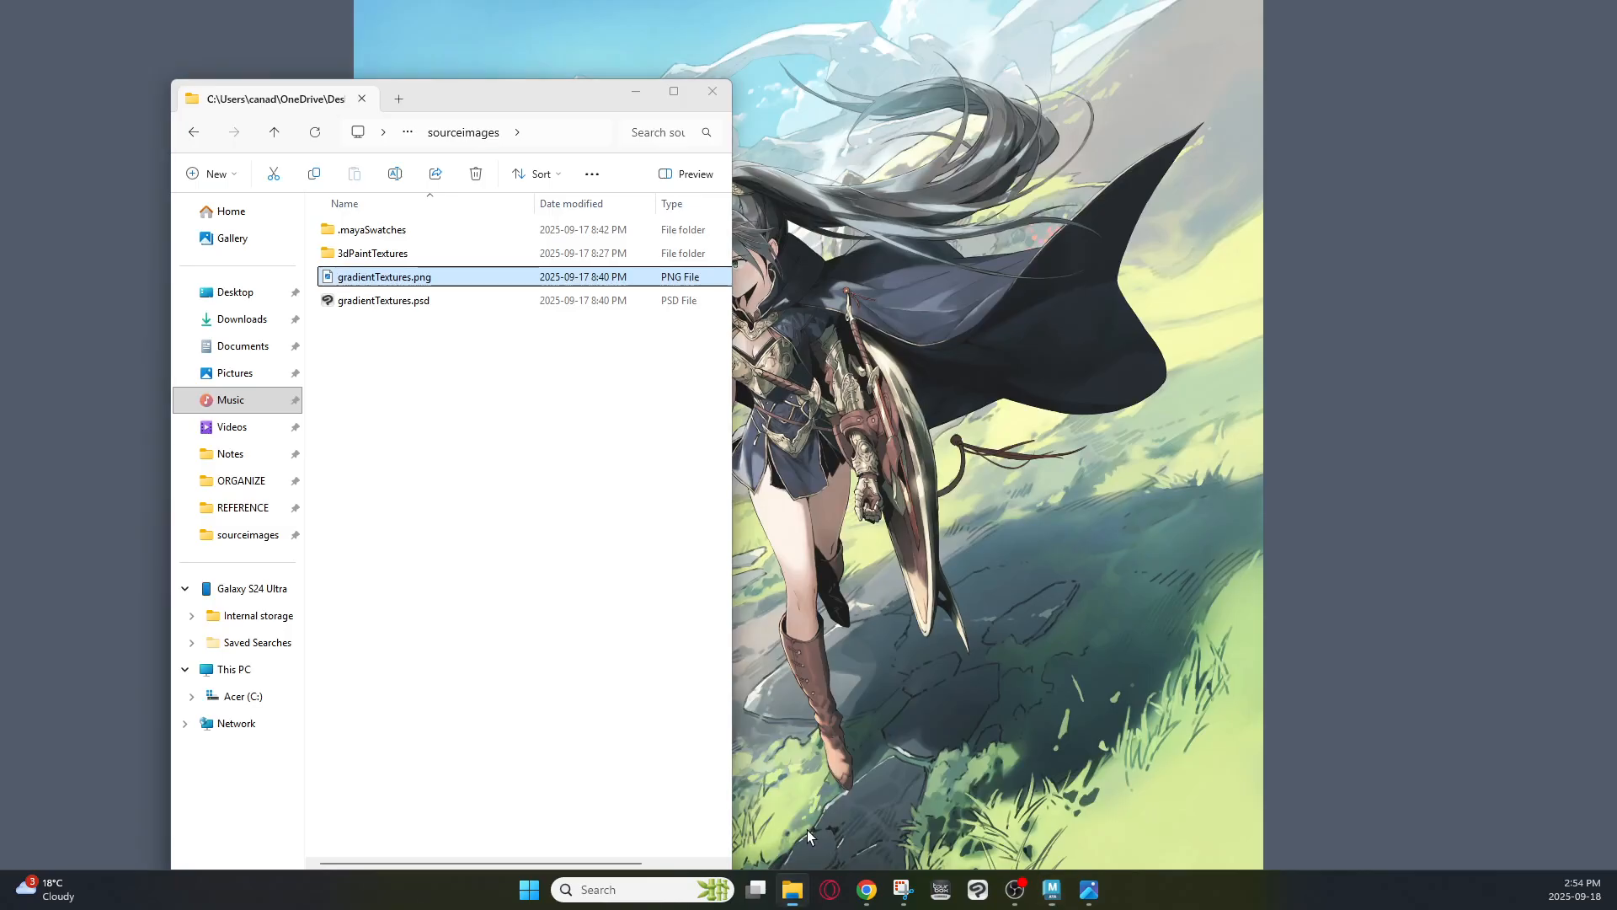
Bring gradientTextures.png from the sourceimages folder in File Explorer into the Hypershade graph as a file texture
click(796, 800)
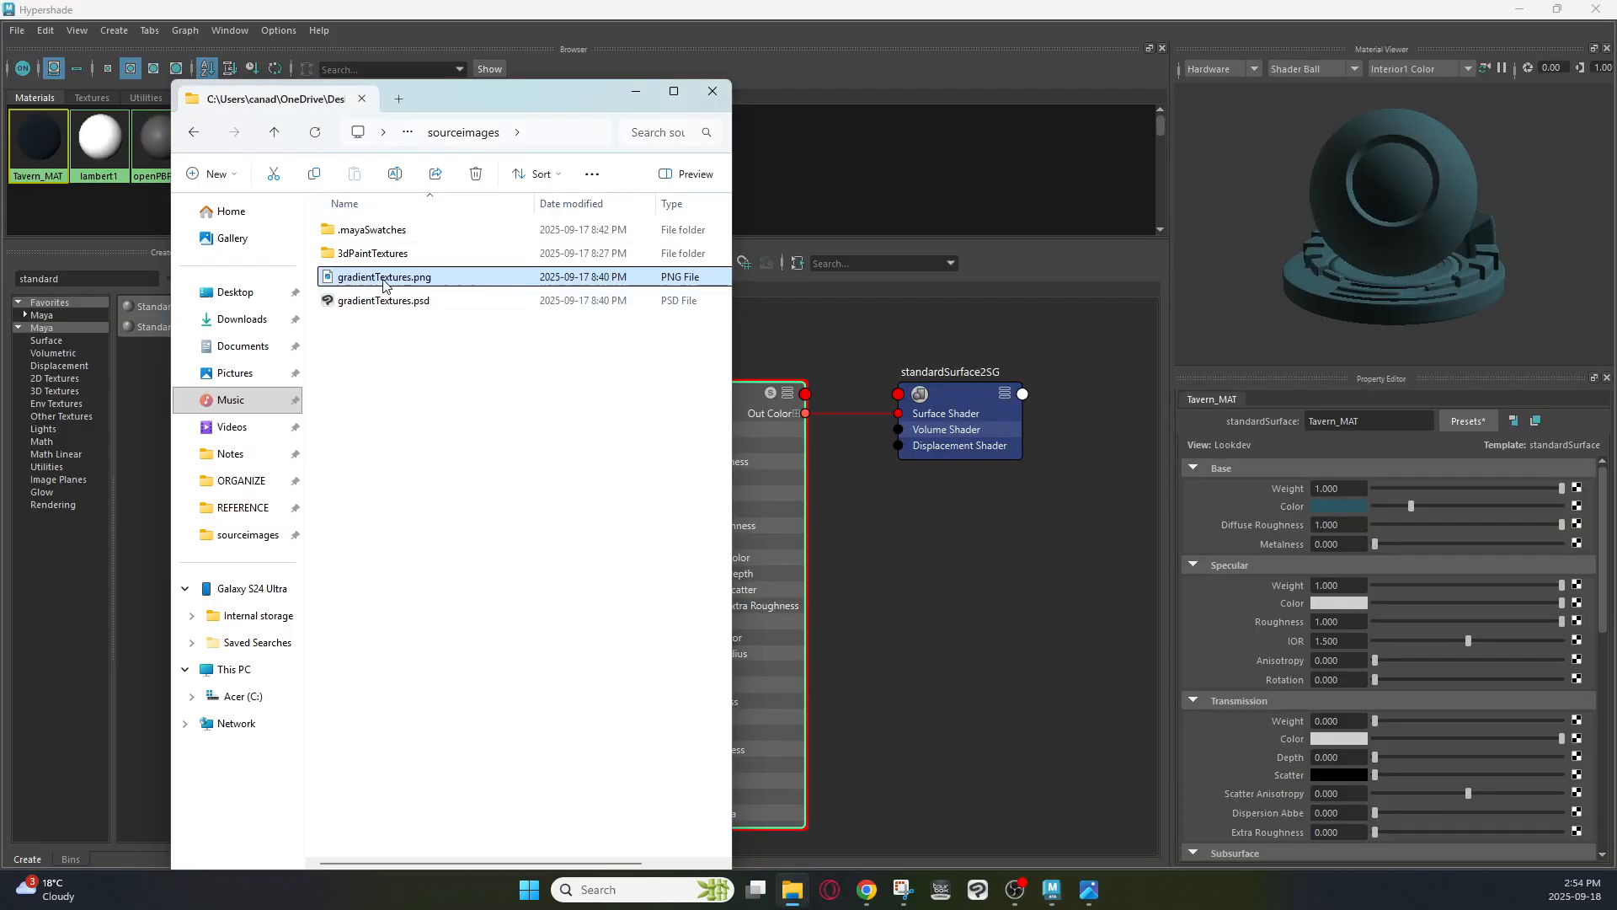
drag(455, 80, 1092, 312)
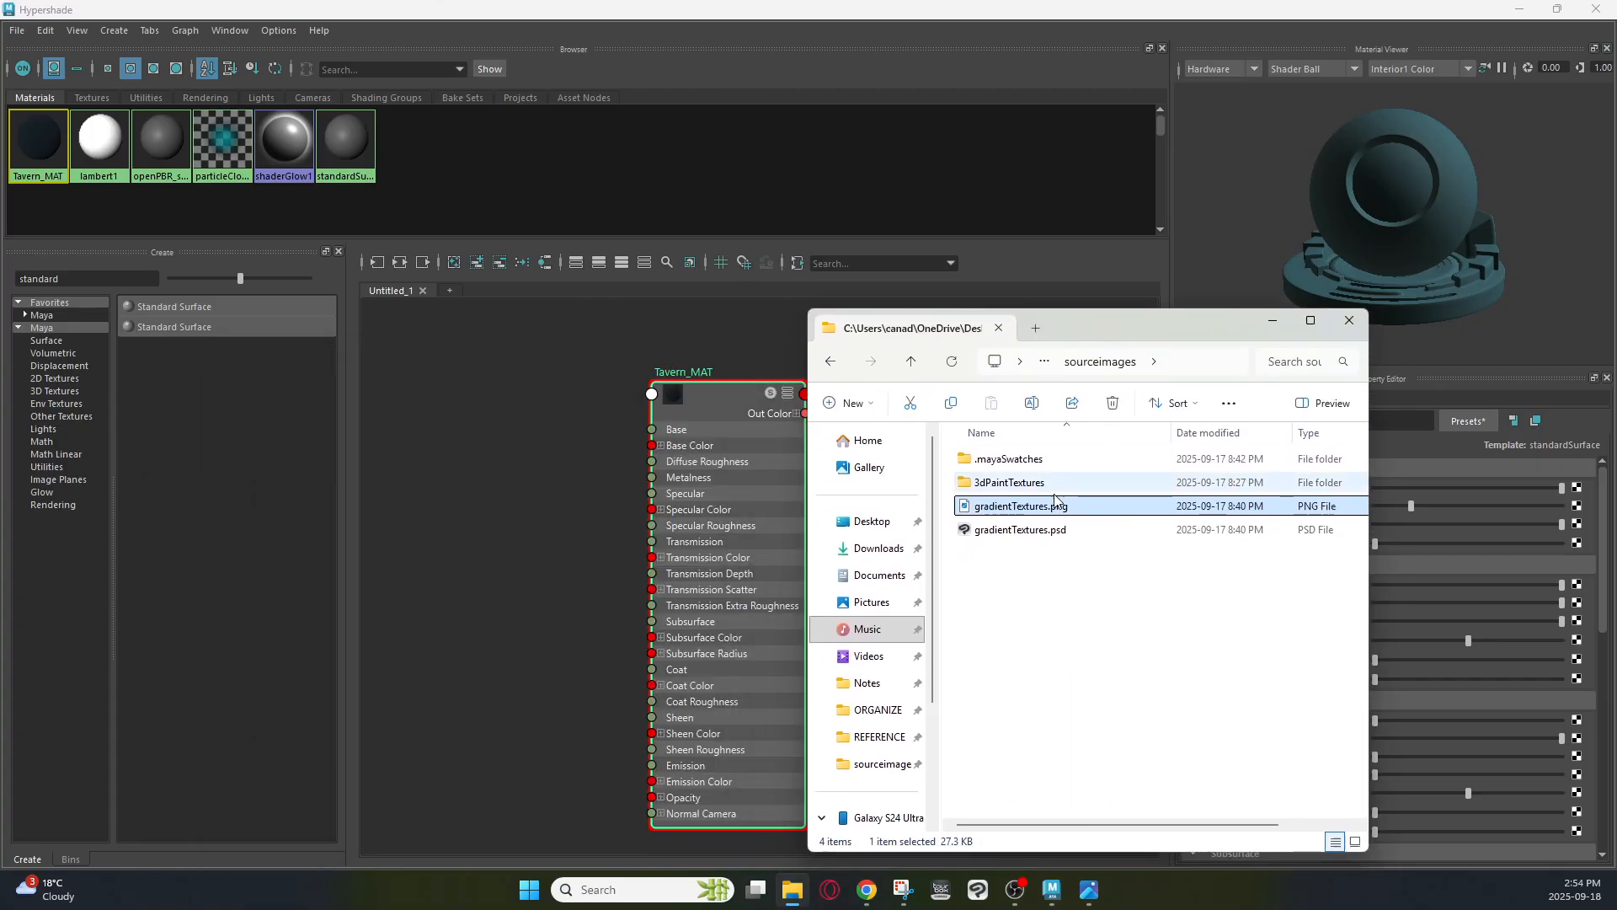
drag(1002, 514, 454, 462)
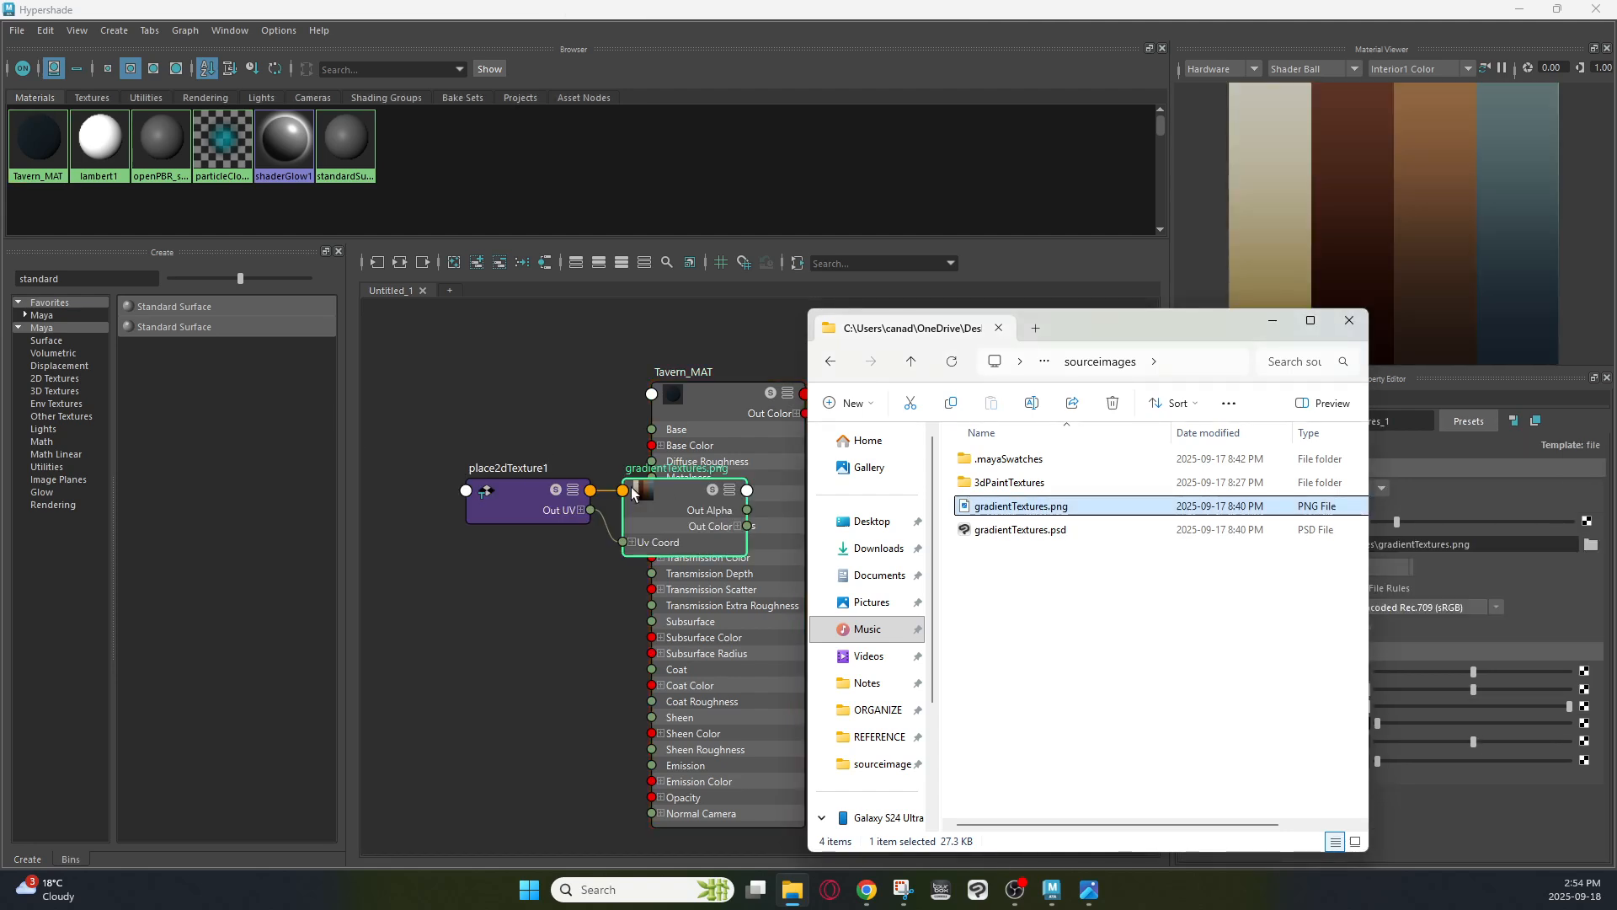
Arrange the gradientTextures.png and place2dTexture1 nodes in a row on the input side of Tavern_MAT
click(528, 491)
drag(695, 502, 546, 434)
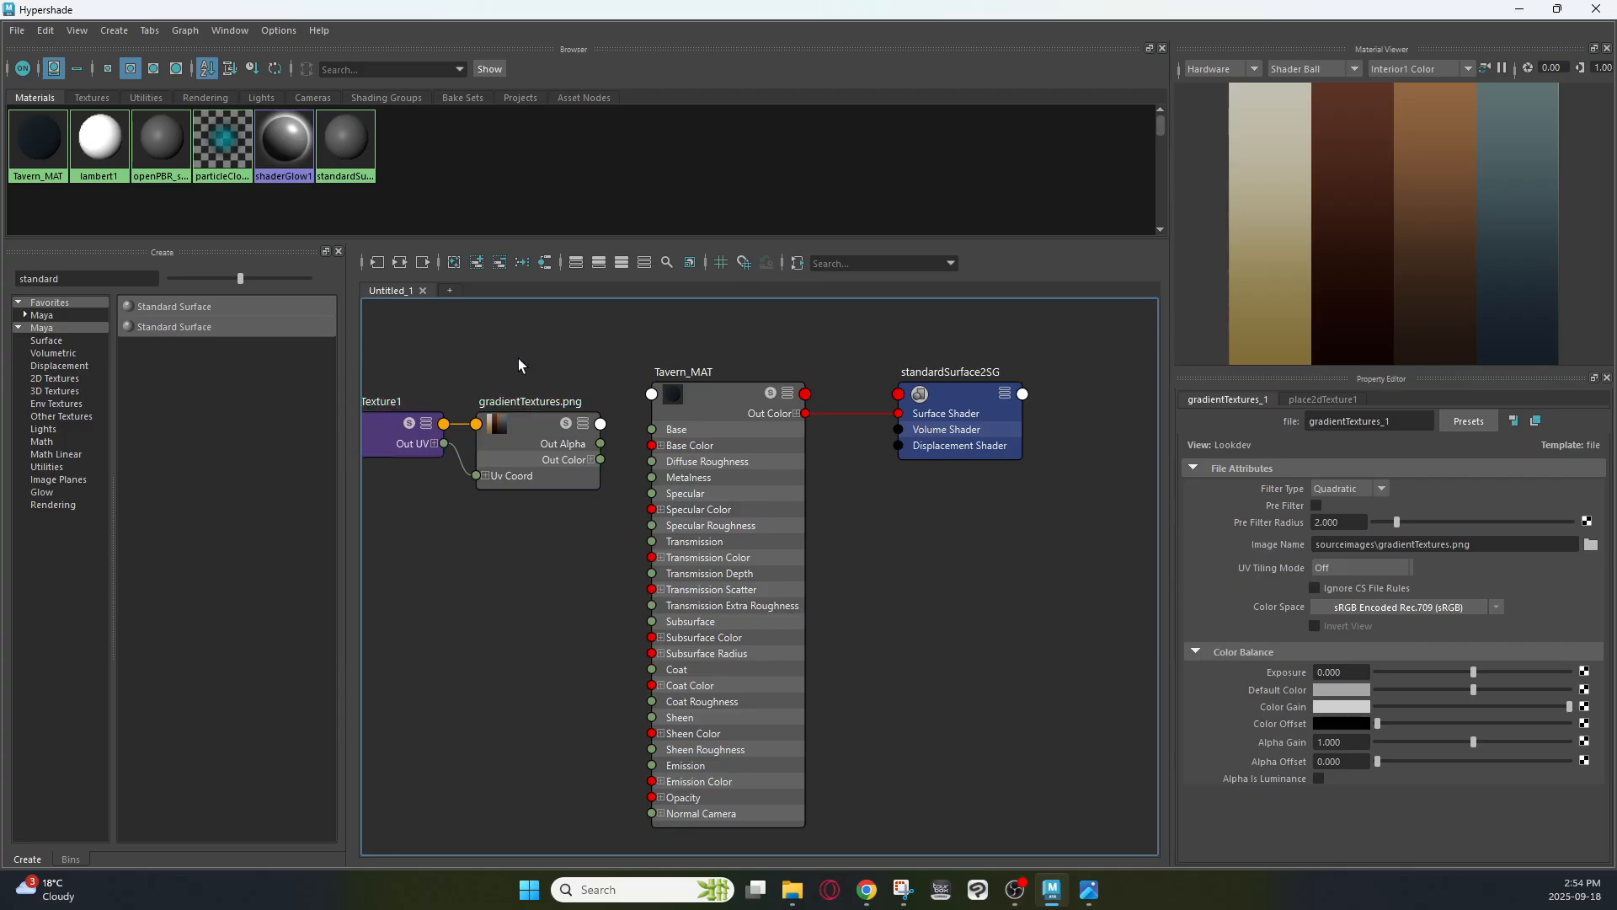
click(548, 431)
mouse_move(533, 441)
mouse_down()
mouse_move(504, 418)
mouse_move(527, 416)
mouse_up()
middle_drag(464, 375, 486, 394)
click(419, 466)
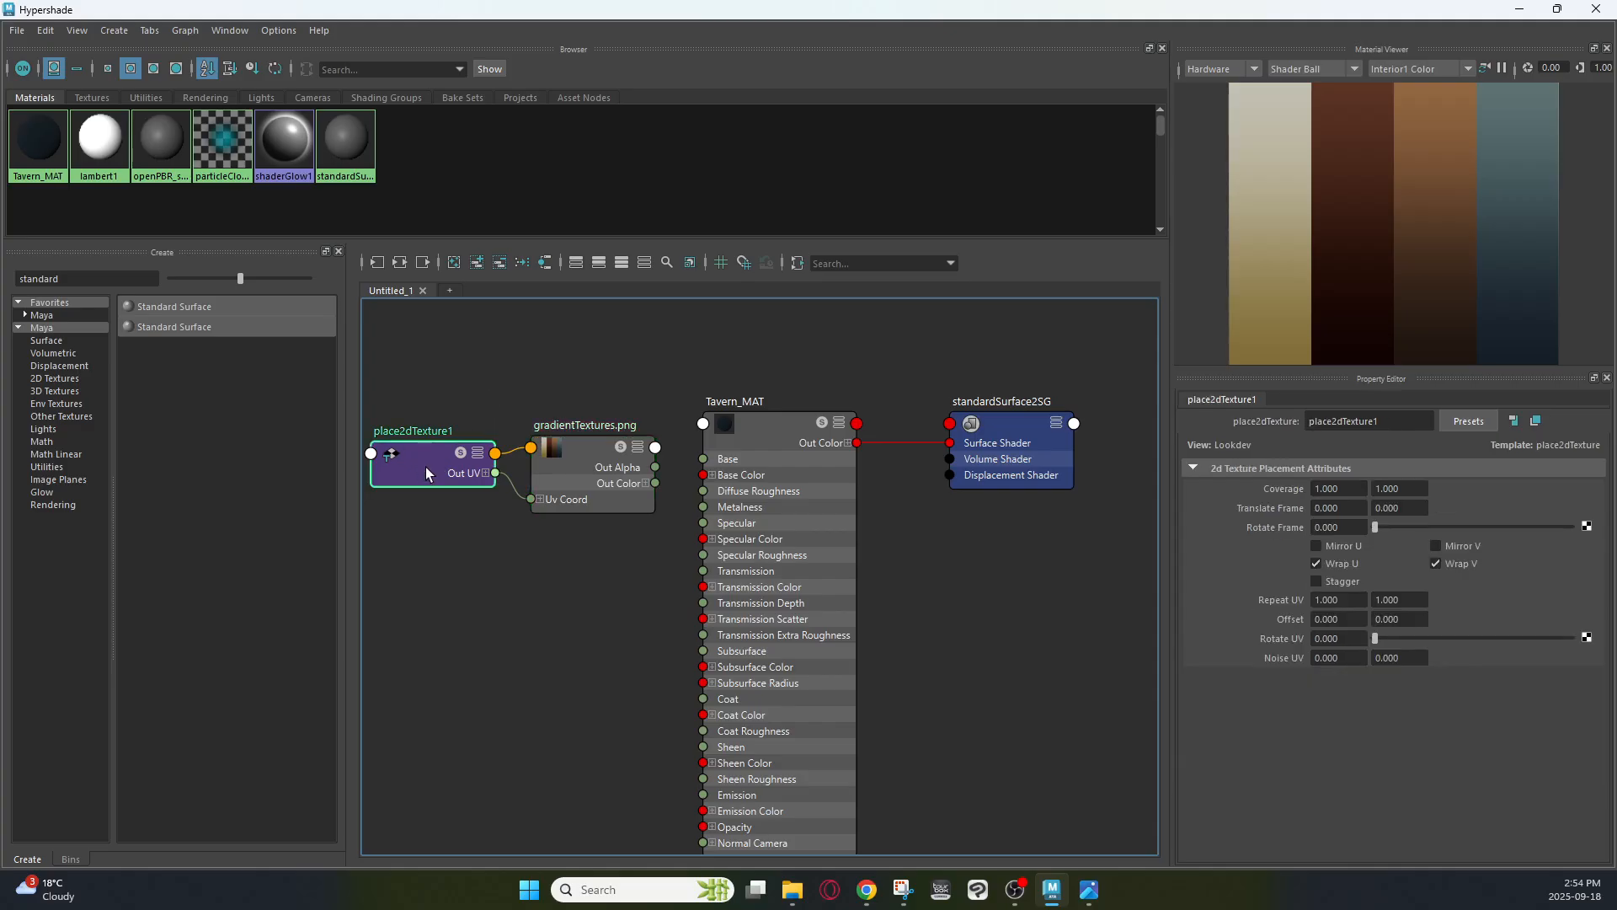
drag(421, 461, 421, 453)
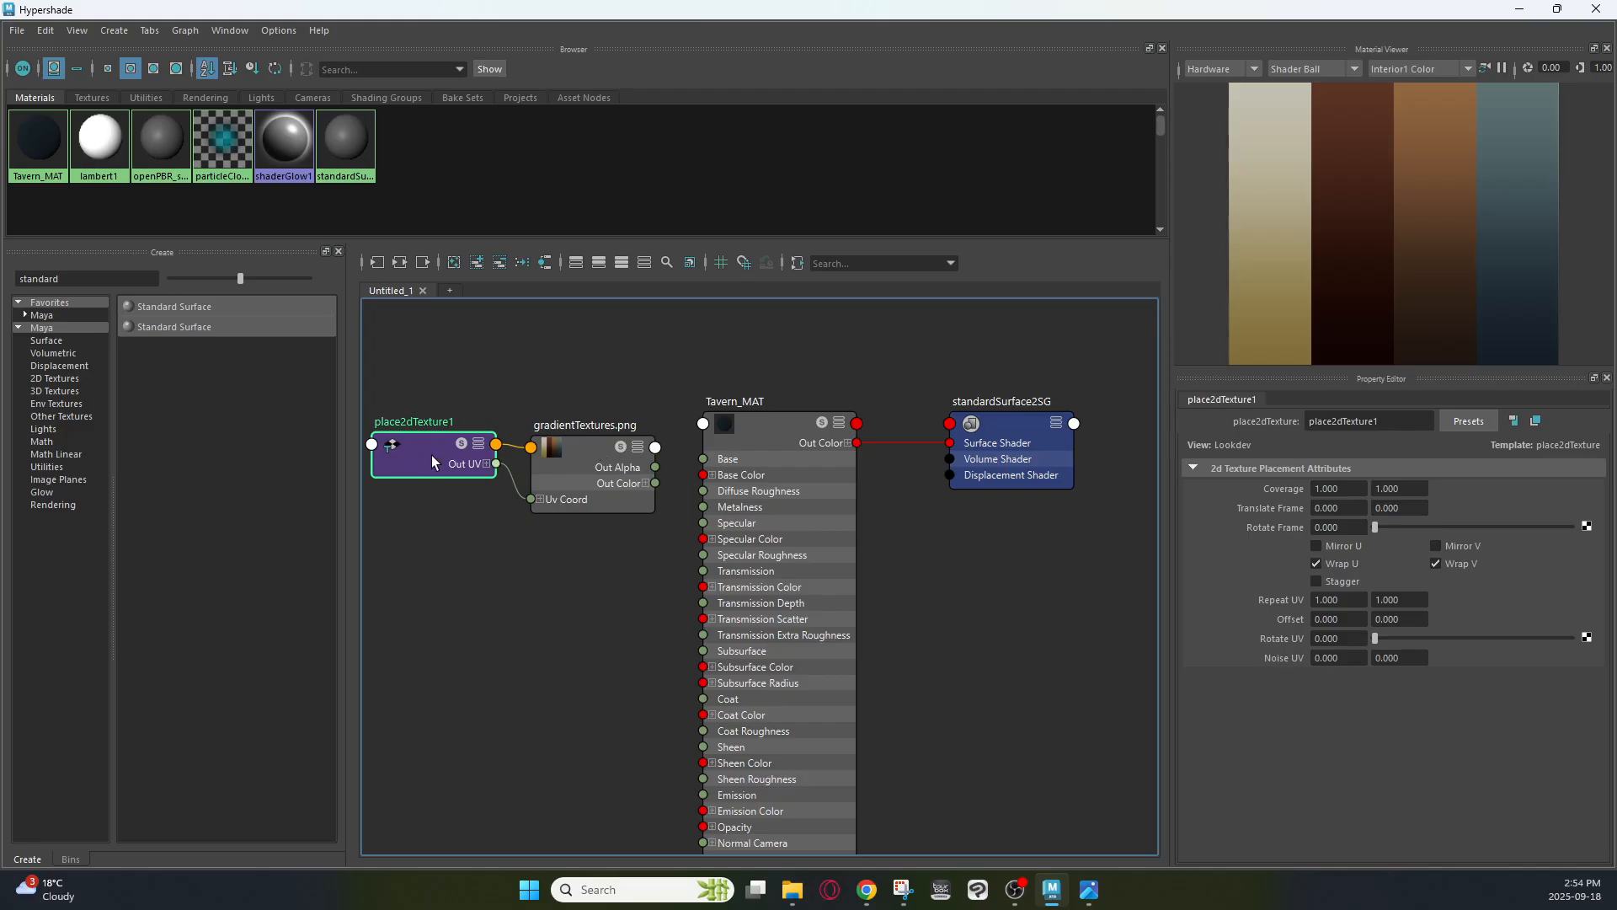
Nudge the gradientTextures.png node into place and examine the R, G and B channels of its Out Color
click(587, 447)
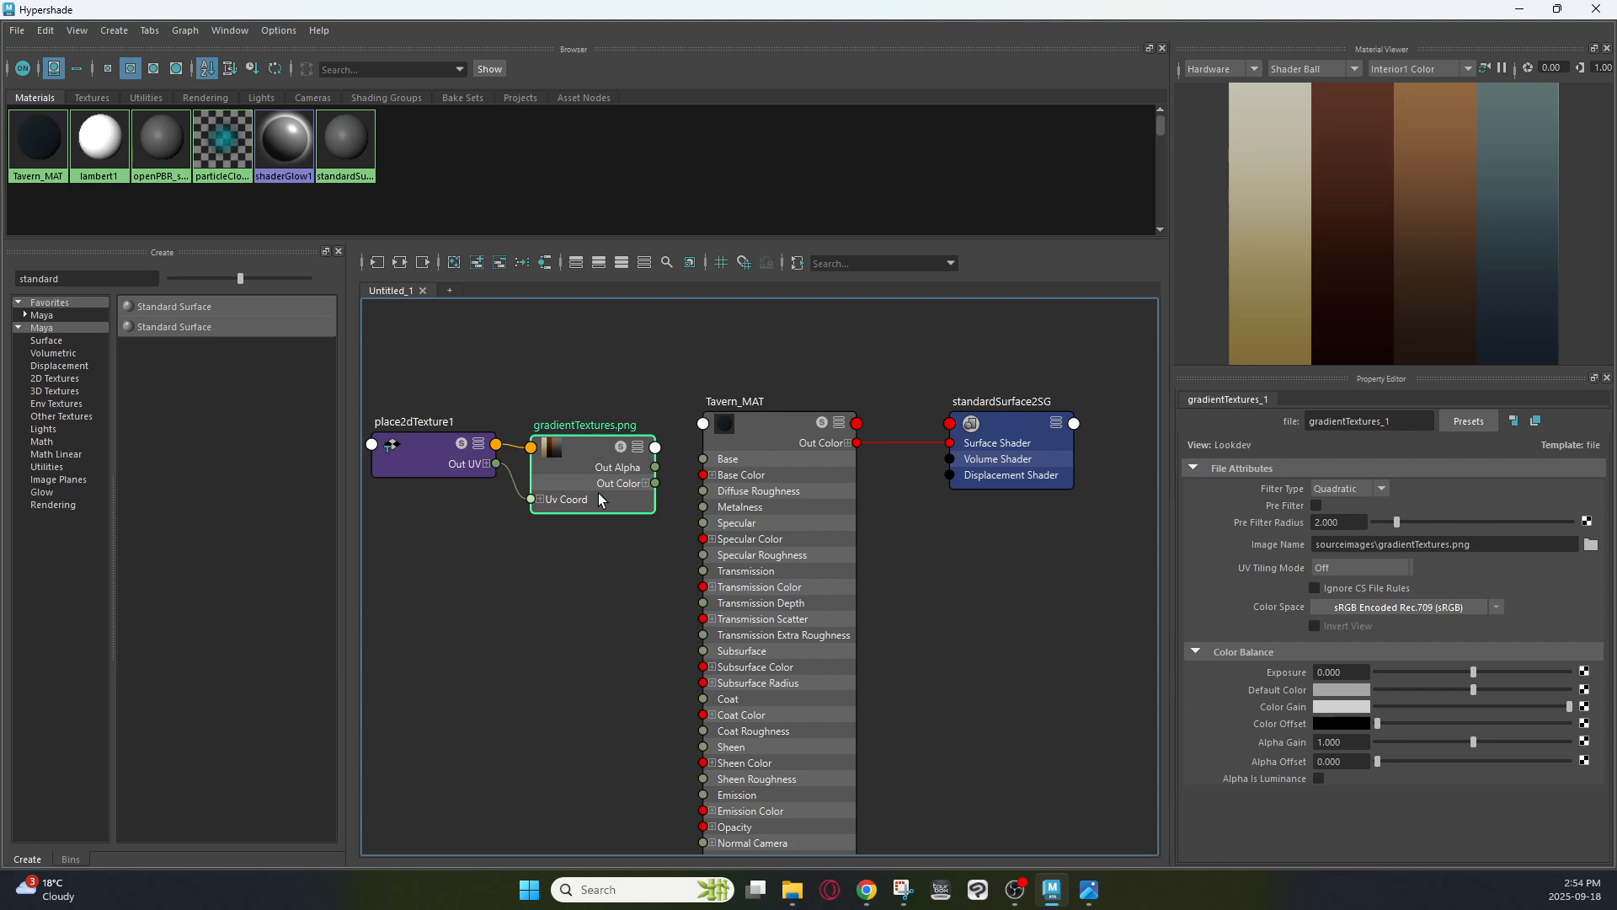
mouse_move(579, 446)
mouse_down()
mouse_move(574, 413)
mouse_move(573, 435)
mouse_up()
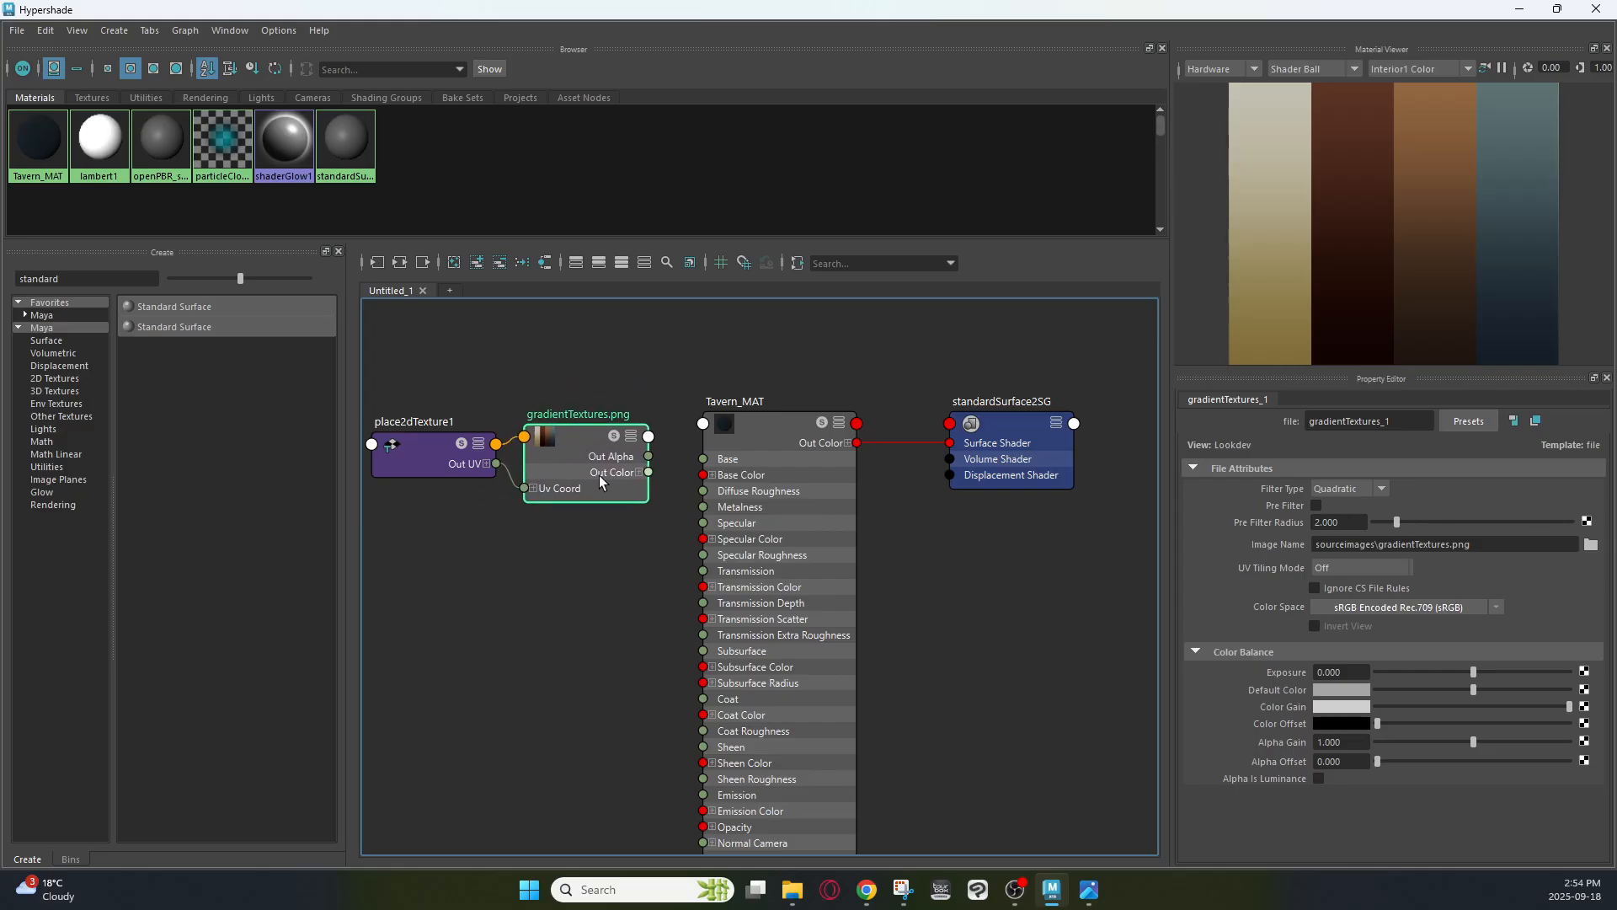
click(639, 473)
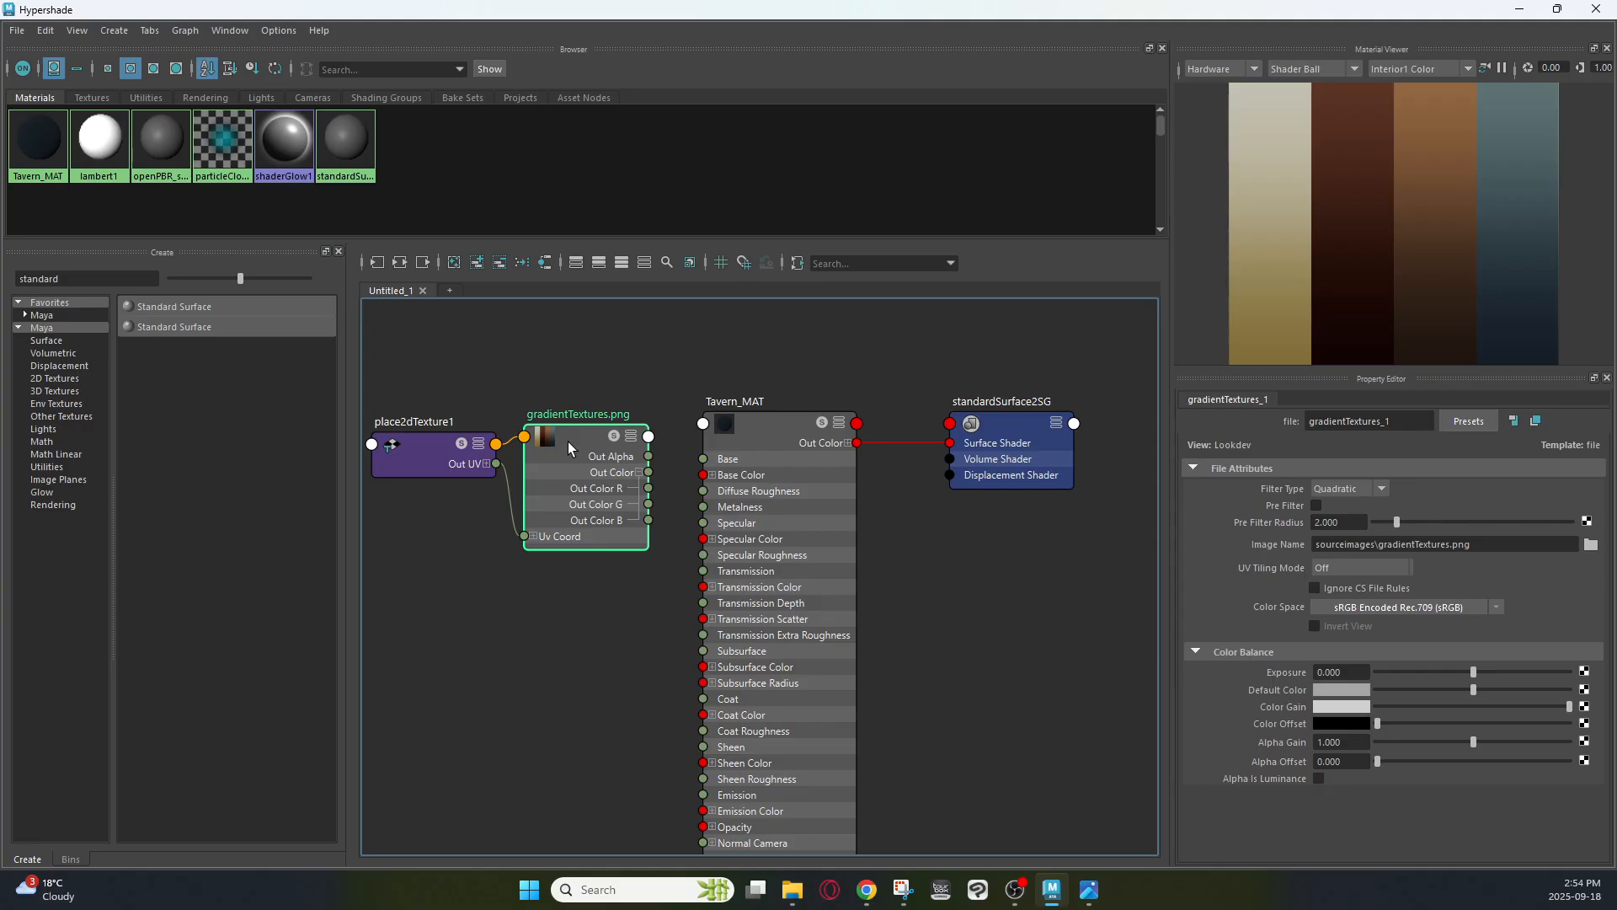
click(639, 473)
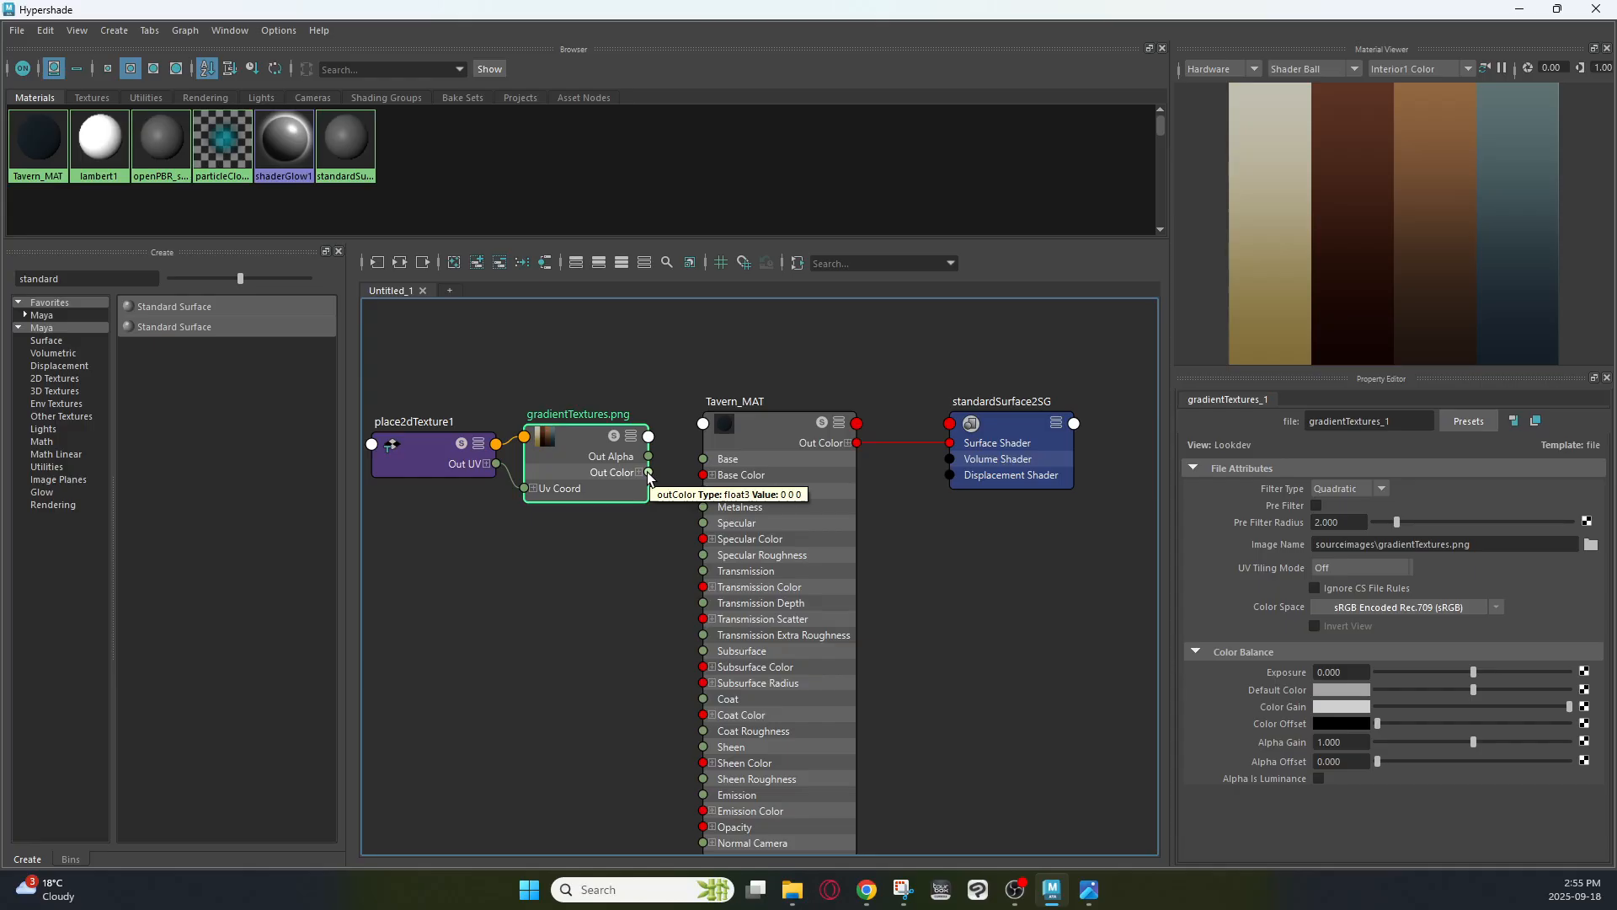
Connect gradientTextures.png's Out Color to Tavern_MAT's Base Color, collapse the color channels and select the two texture nodes
drag(653, 474, 705, 478)
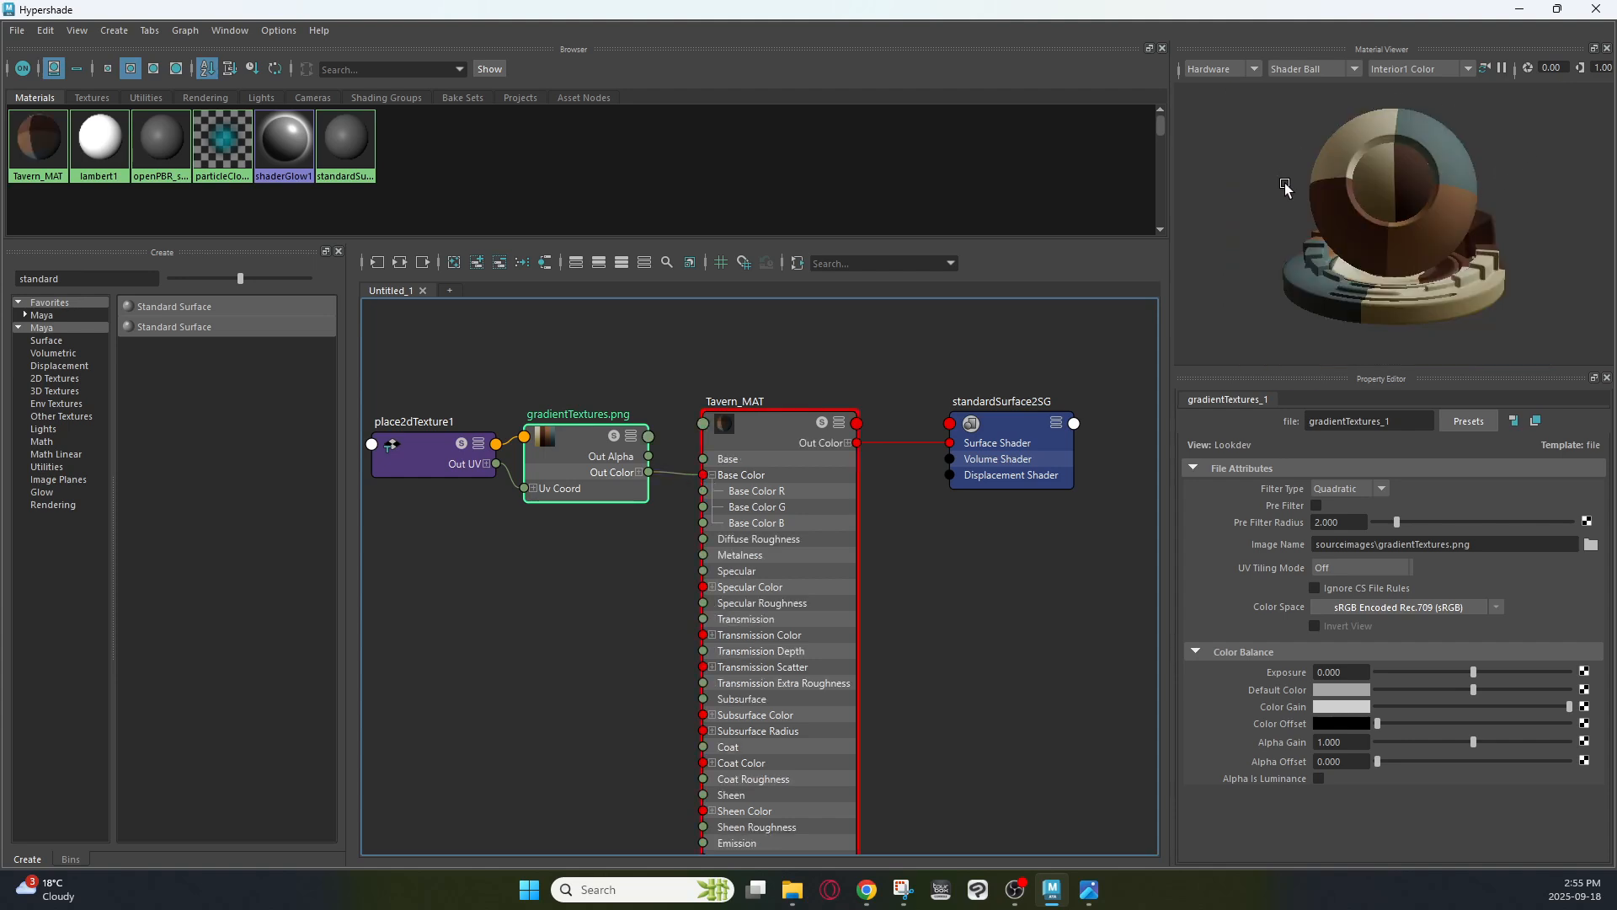
click(712, 475)
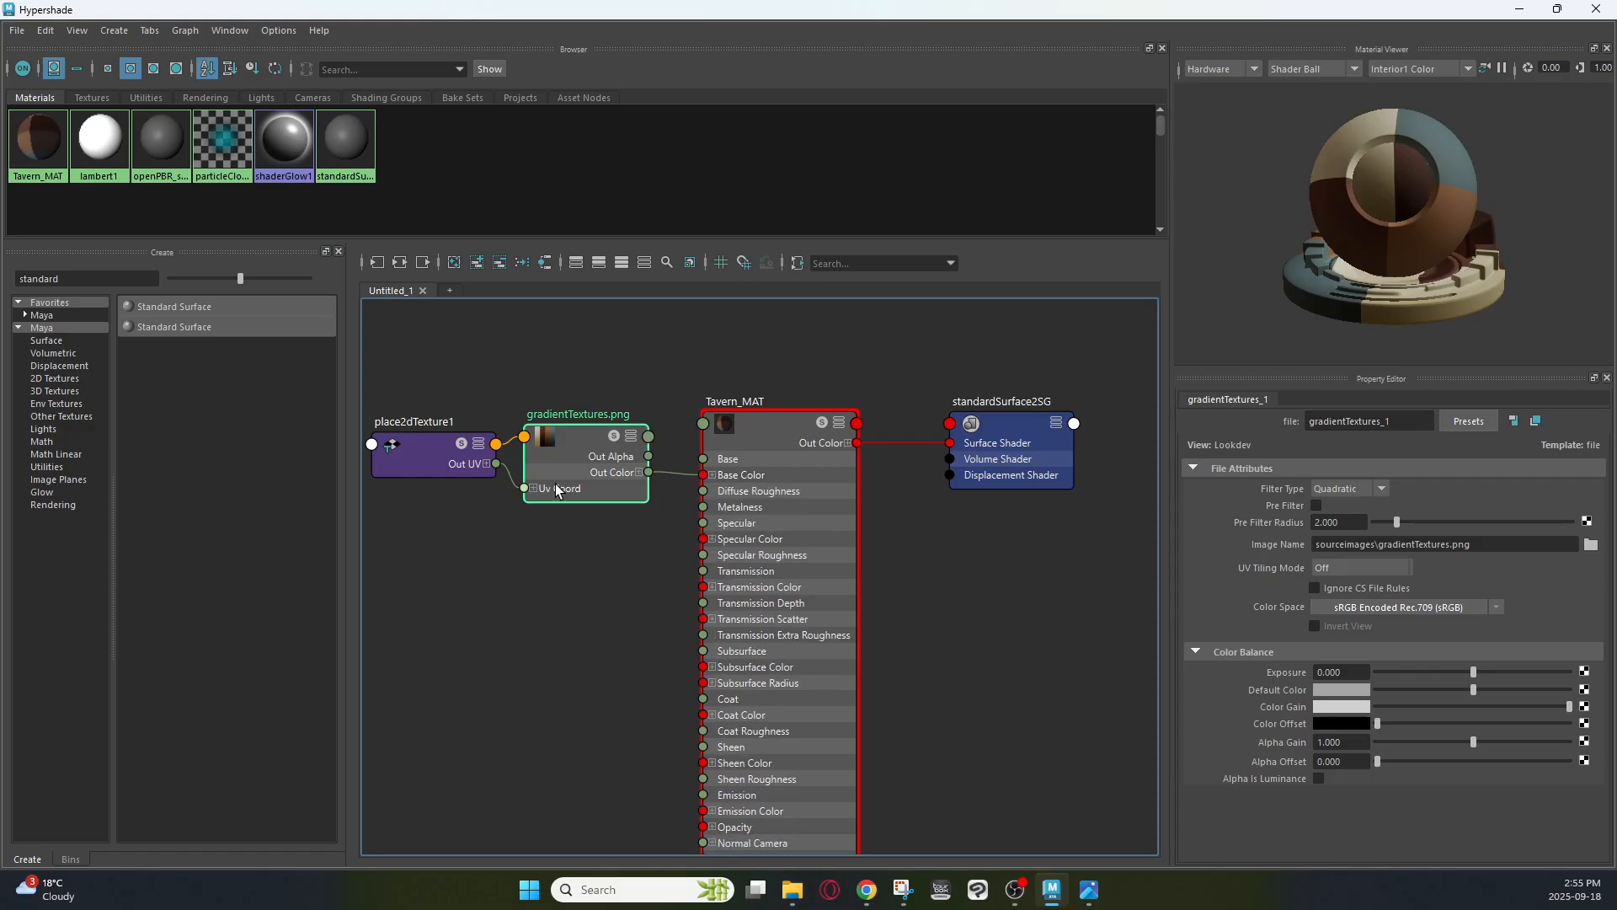
mouse_move(389, 374)
mouse_down()
mouse_move(503, 465)
mouse_move(553, 474)
mouse_up()
click(1466, 181)
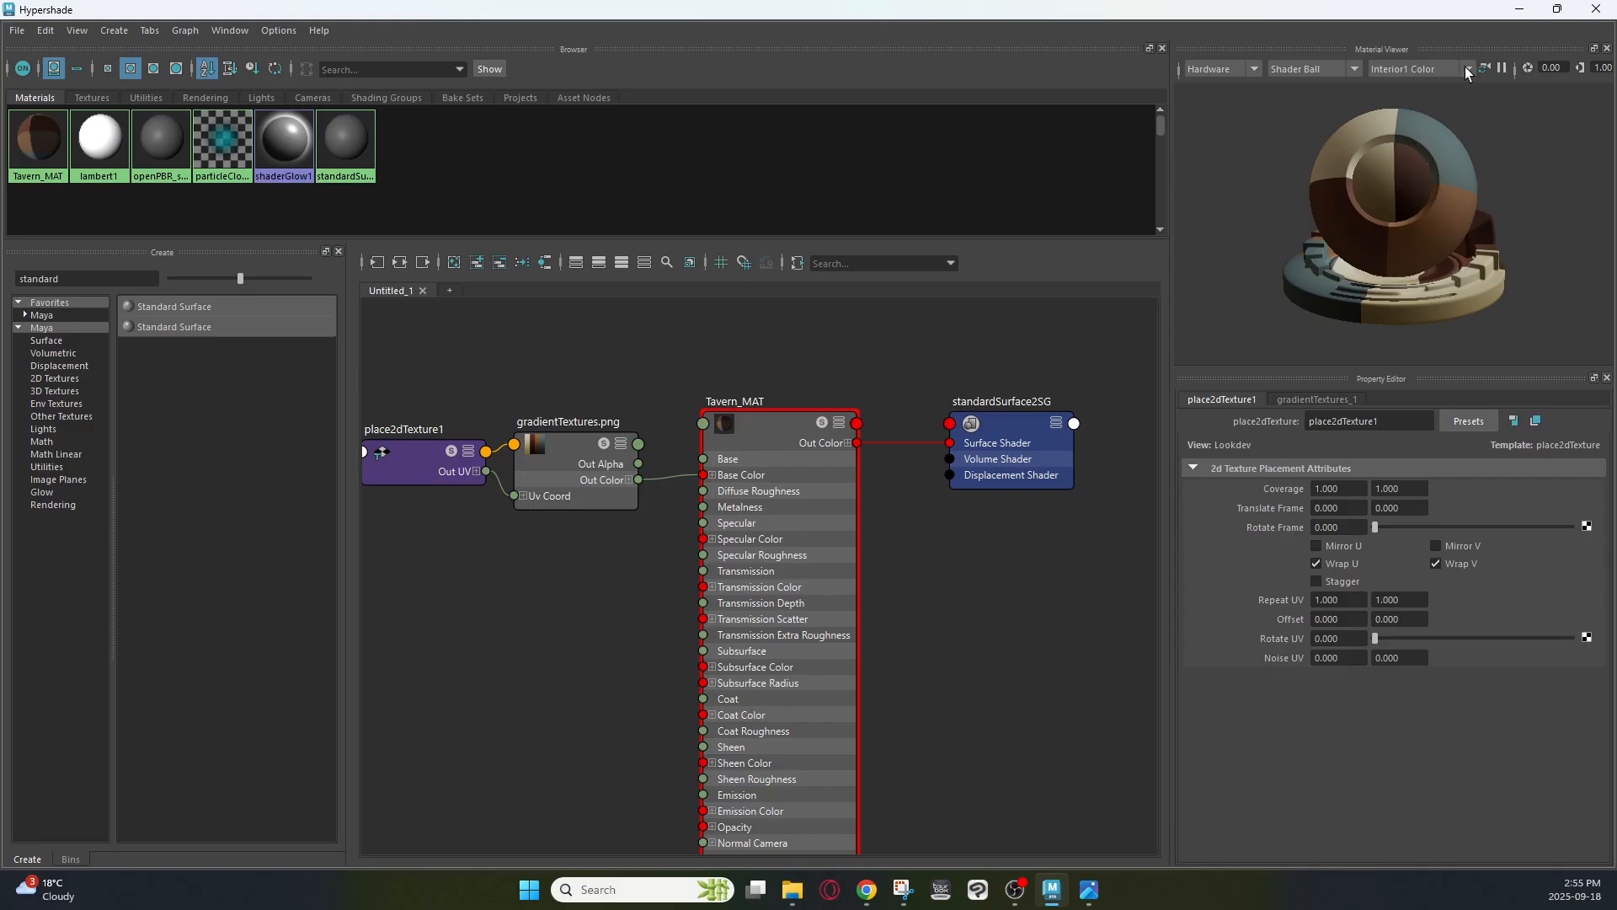
Minimize Hypershade, select floor_GEO in the scene and turn on textured shading in the perspective view
click(1520, 13)
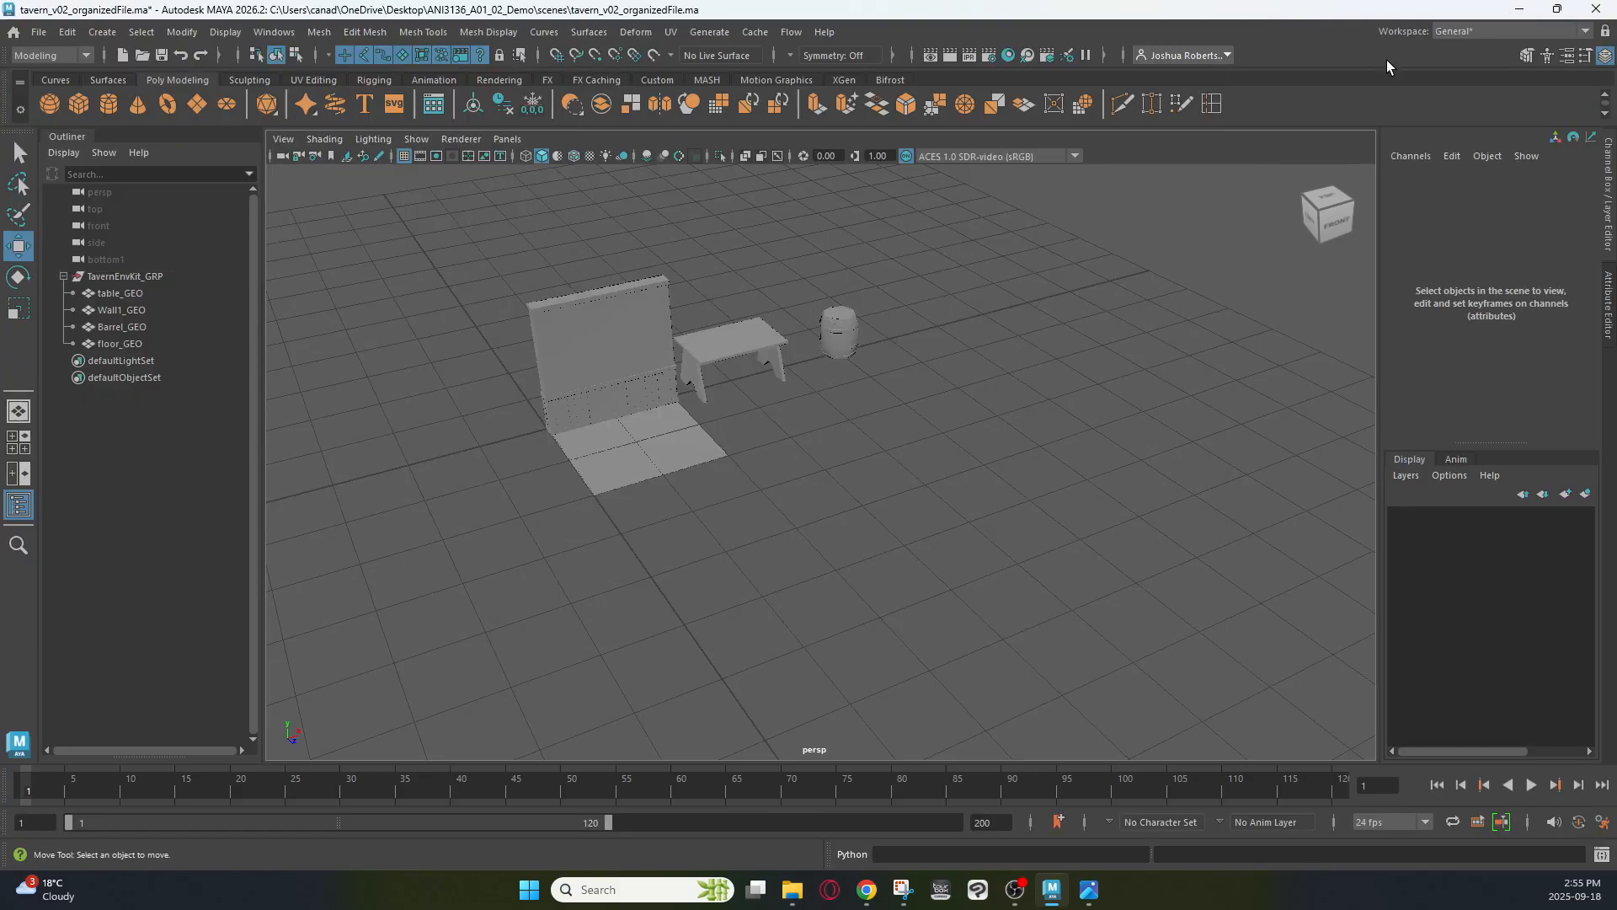
click(660, 306)
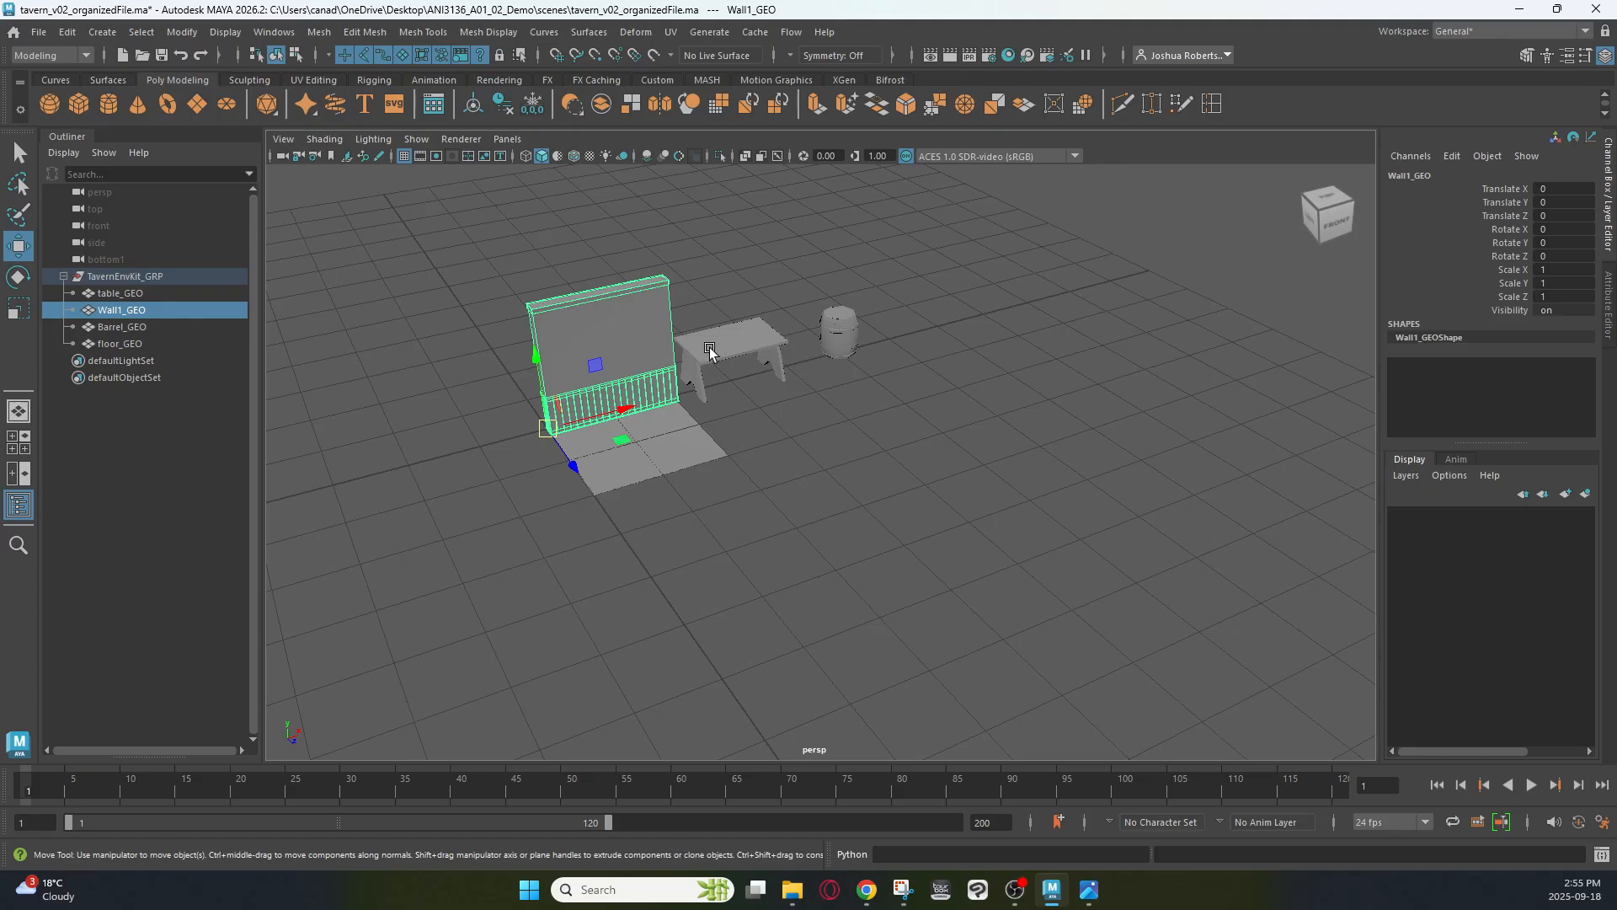
click(679, 264)
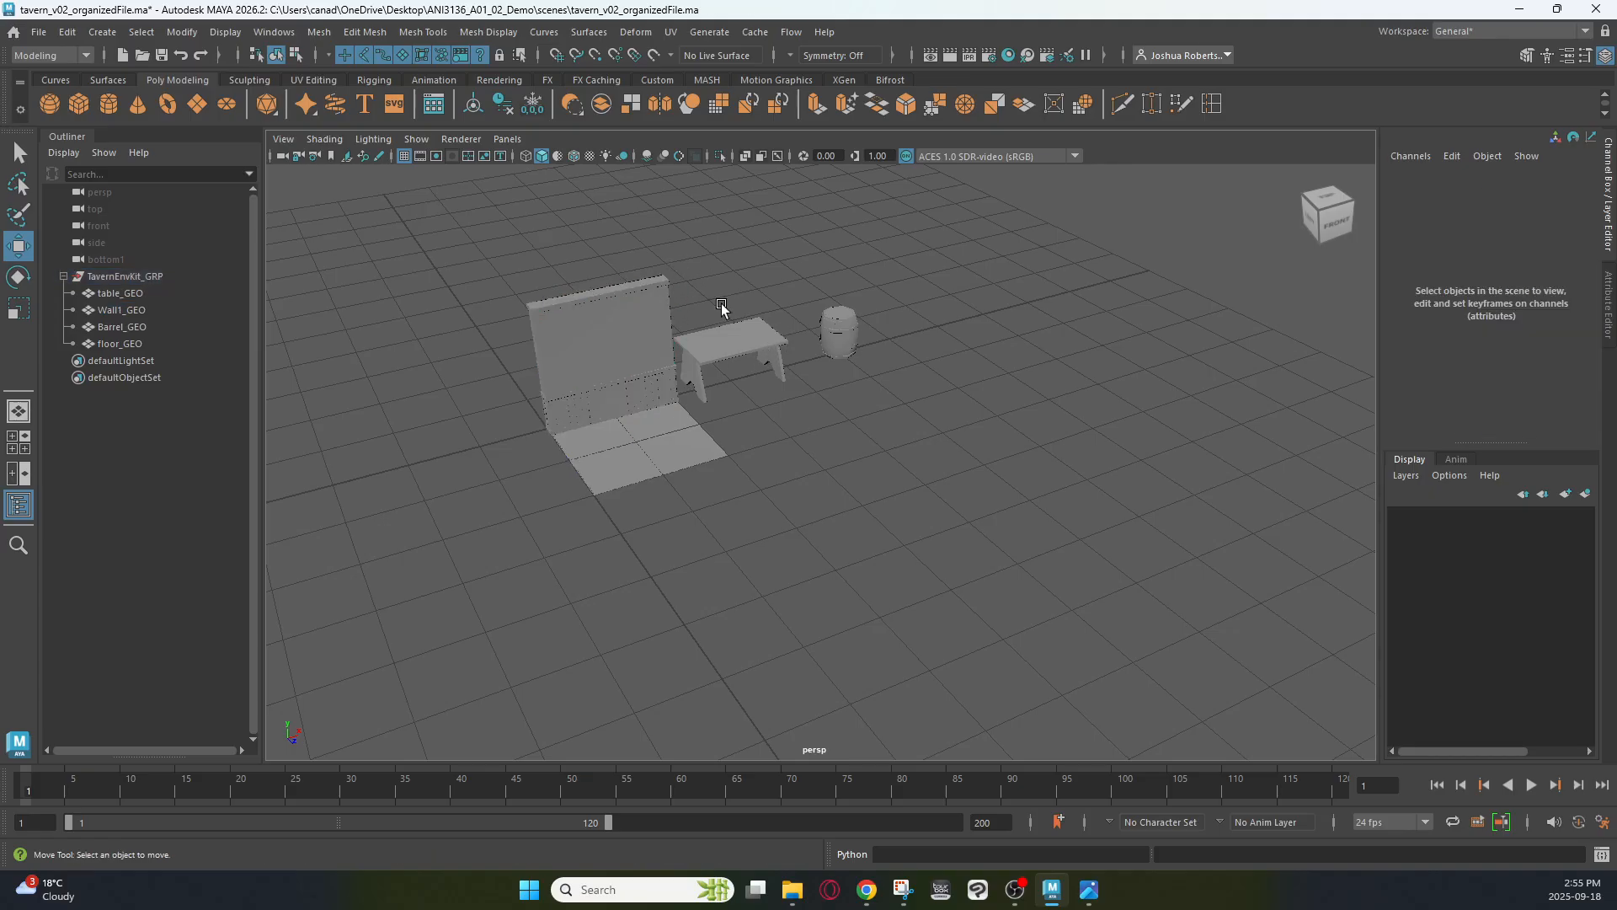
click(626, 481)
middle_drag(878, 500, 843, 478)
key(ctrl+z)
alt+drag(863, 471, 827, 528)
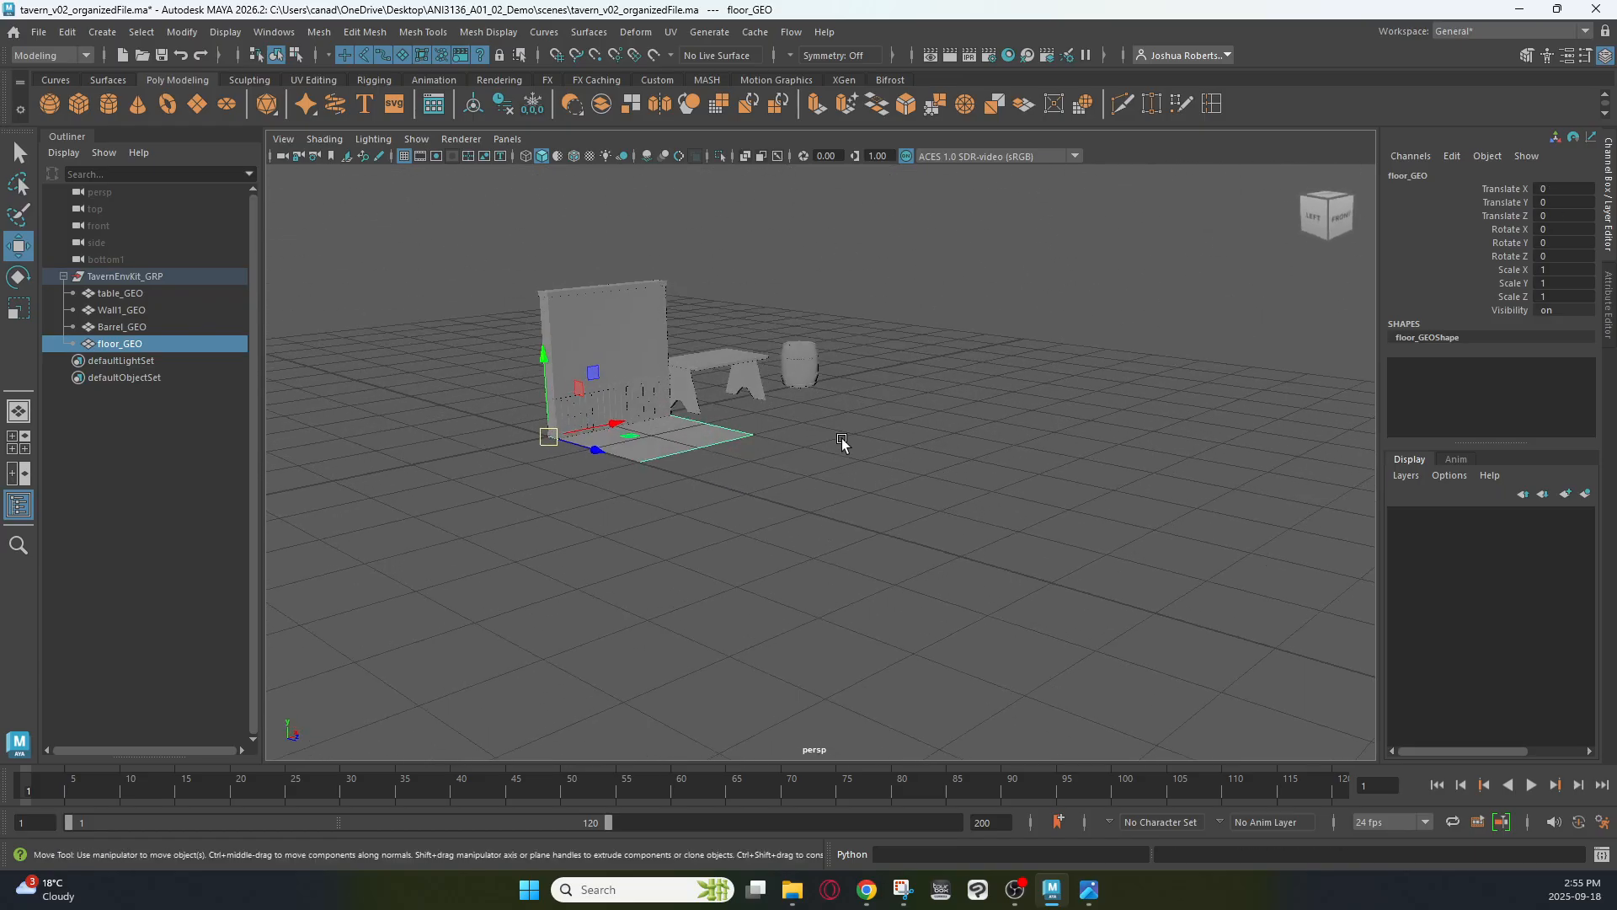
key(6)
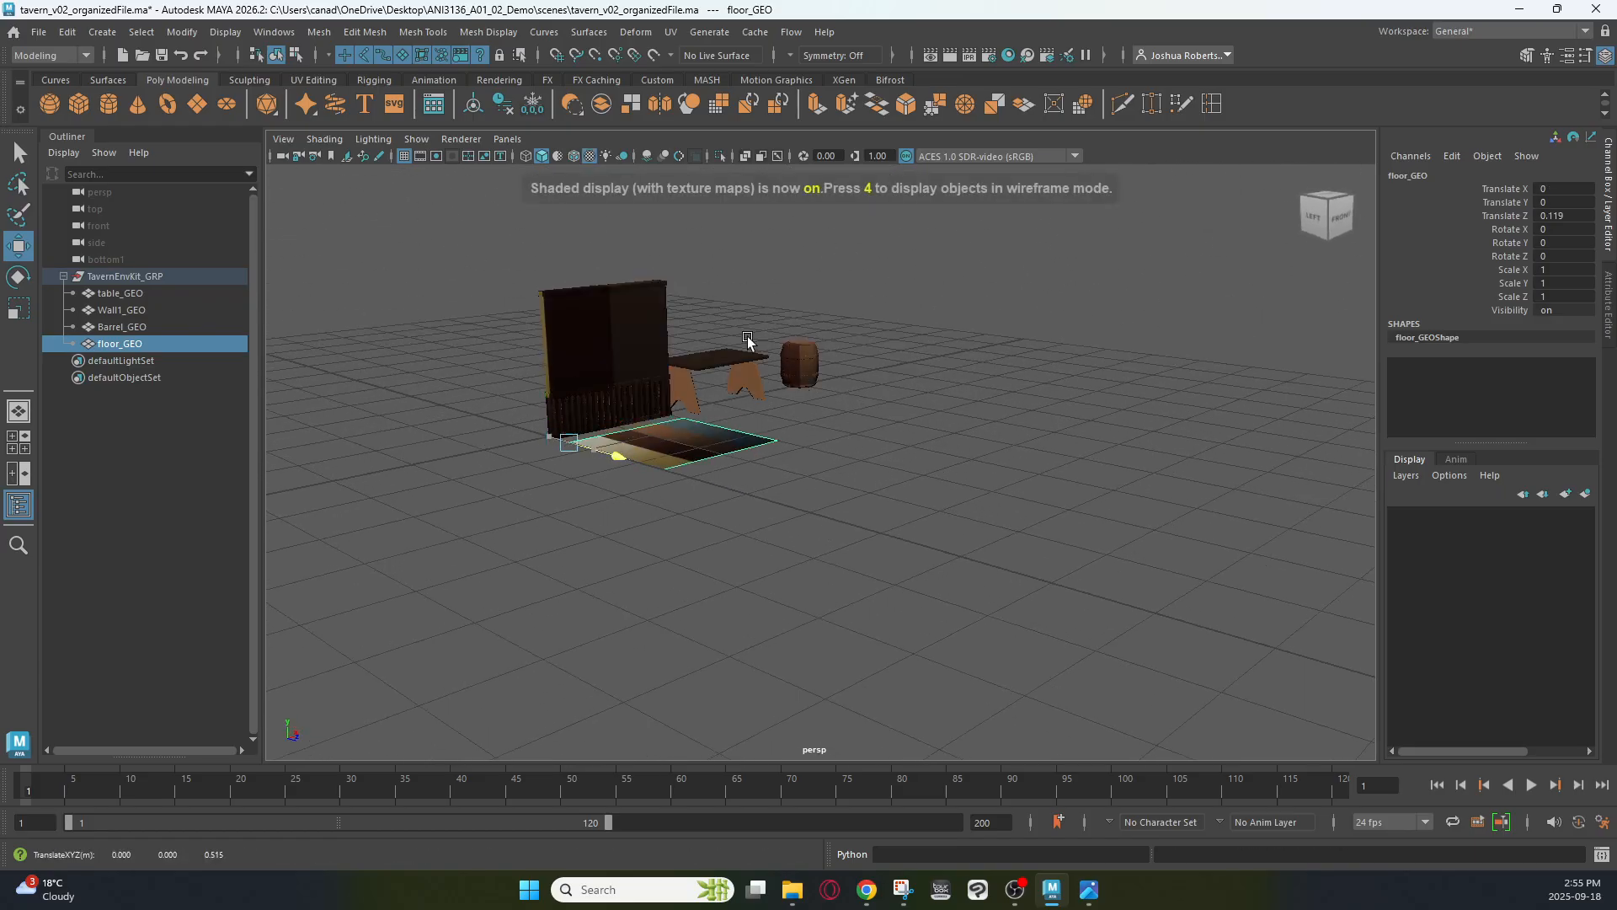
Compare the tavern kit in wireframe, shaded and textured display, and examine the gradient colors on the floor, wall, table and barrel
alt+drag(739, 332, 763, 364)
alt+middle_drag(764, 364, 845, 433)
alt+drag(850, 564, 852, 462)
alt+right_drag(730, 412, 911, 465)
mouse_move(911, 465)
alt+mouse_down()
mouse_move(957, 442)
mouse_move(904, 435)
alt+mouse_up()
key(4)
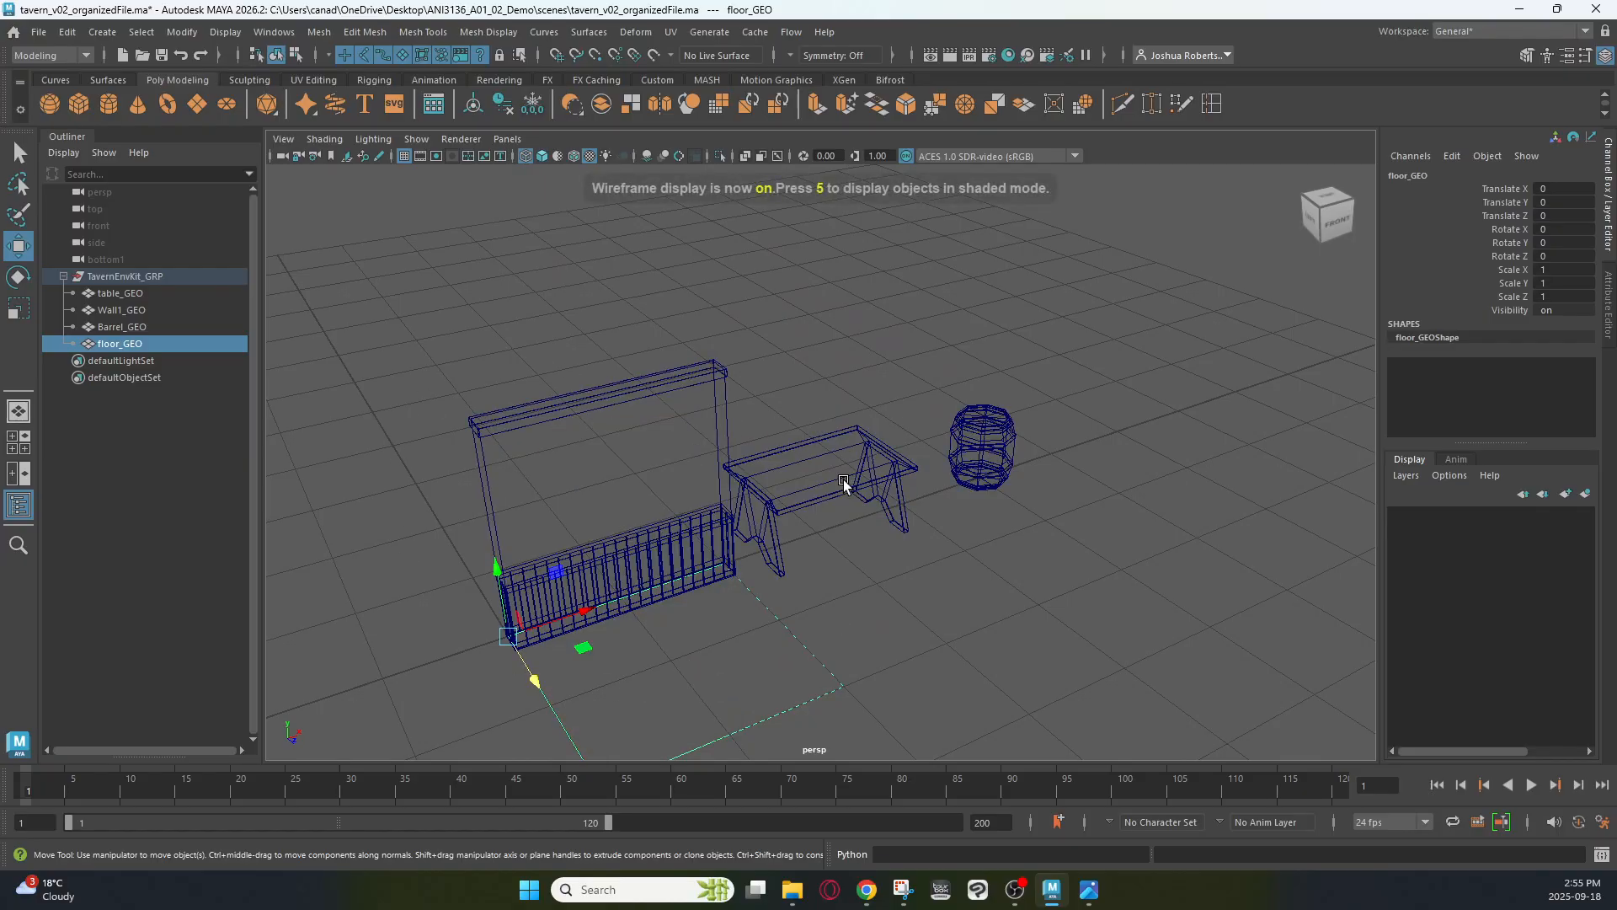
key(5)
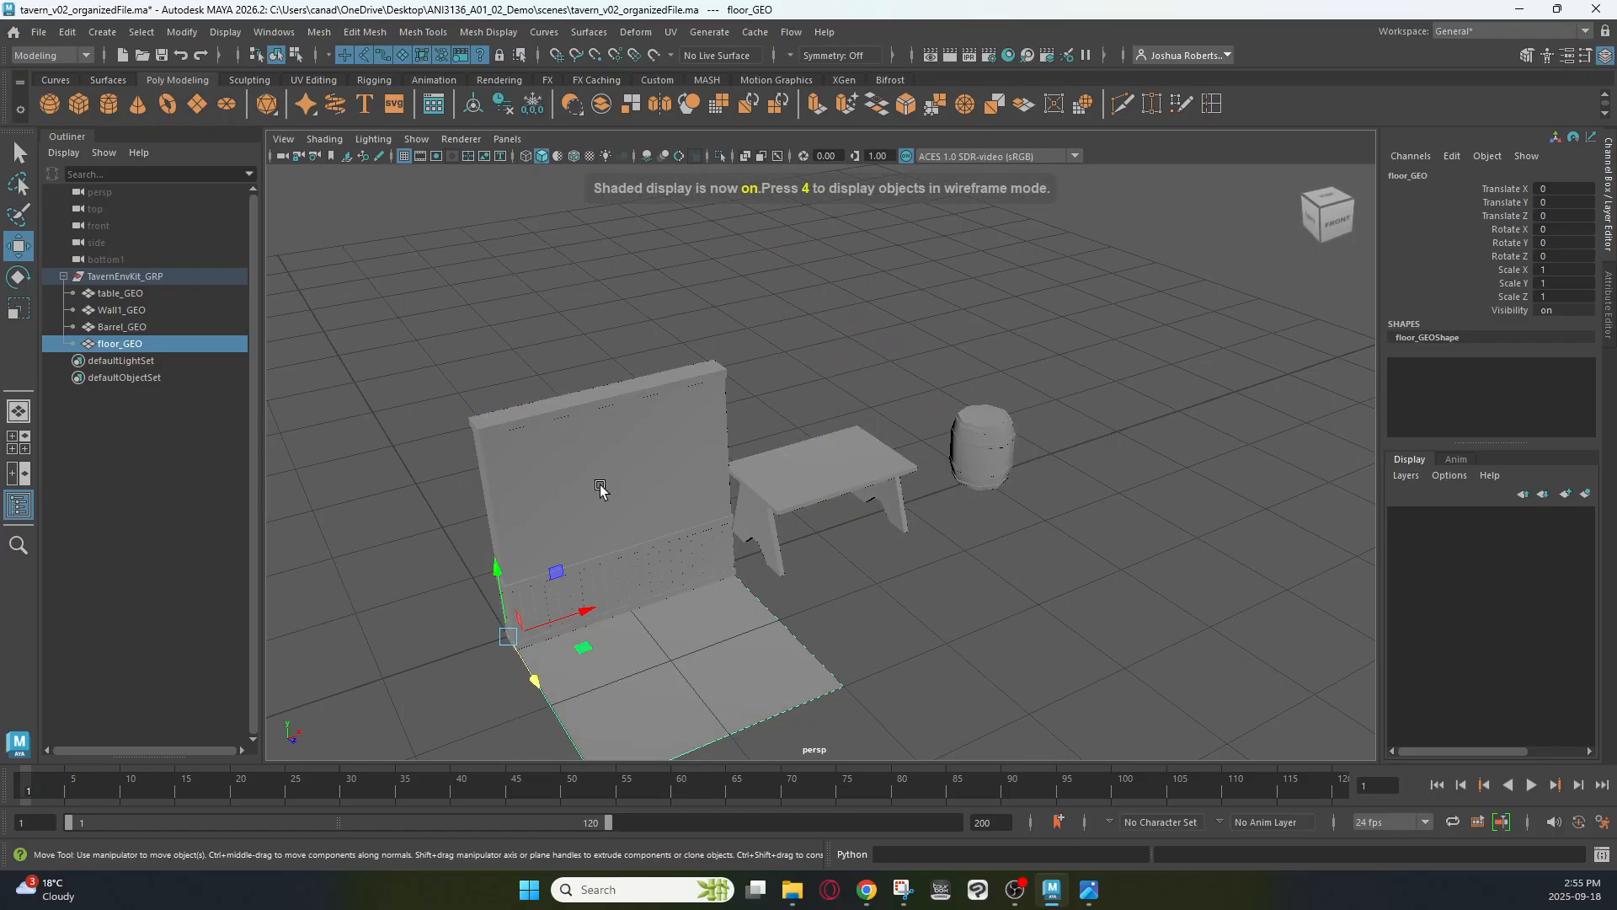
key(6)
mouse_move(842, 586)
alt+mouse_down()
mouse_move(850, 608)
mouse_move(779, 615)
mouse_move(826, 570)
mouse_move(851, 578)
mouse_move(851, 614)
mouse_move(743, 615)
alt+mouse_up()
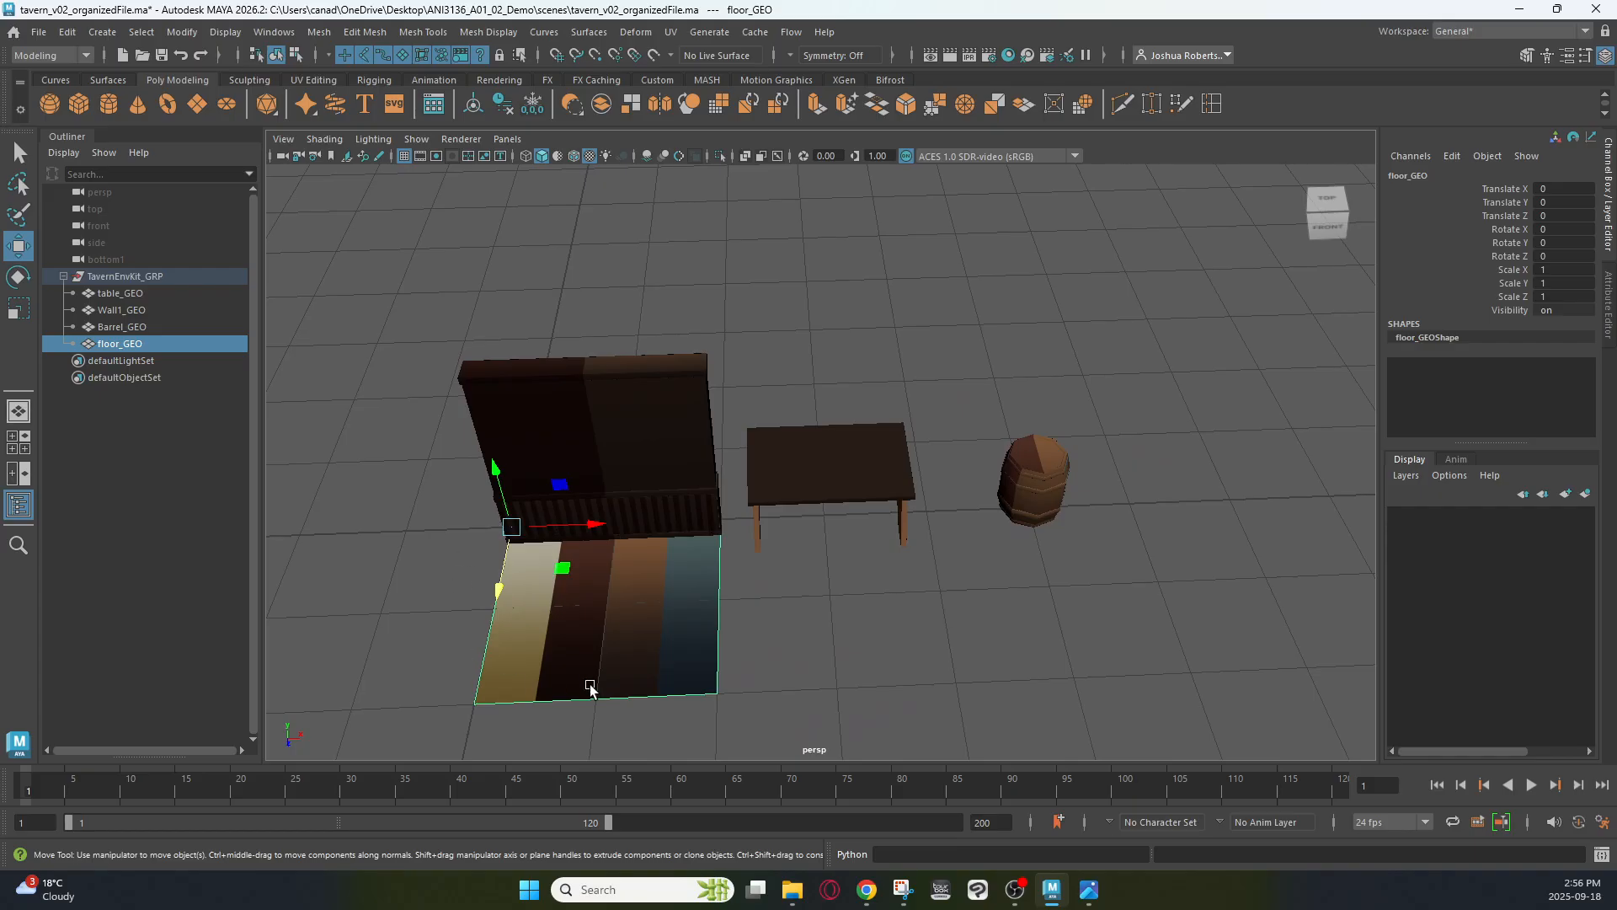
alt+drag(1238, 578, 1252, 534)
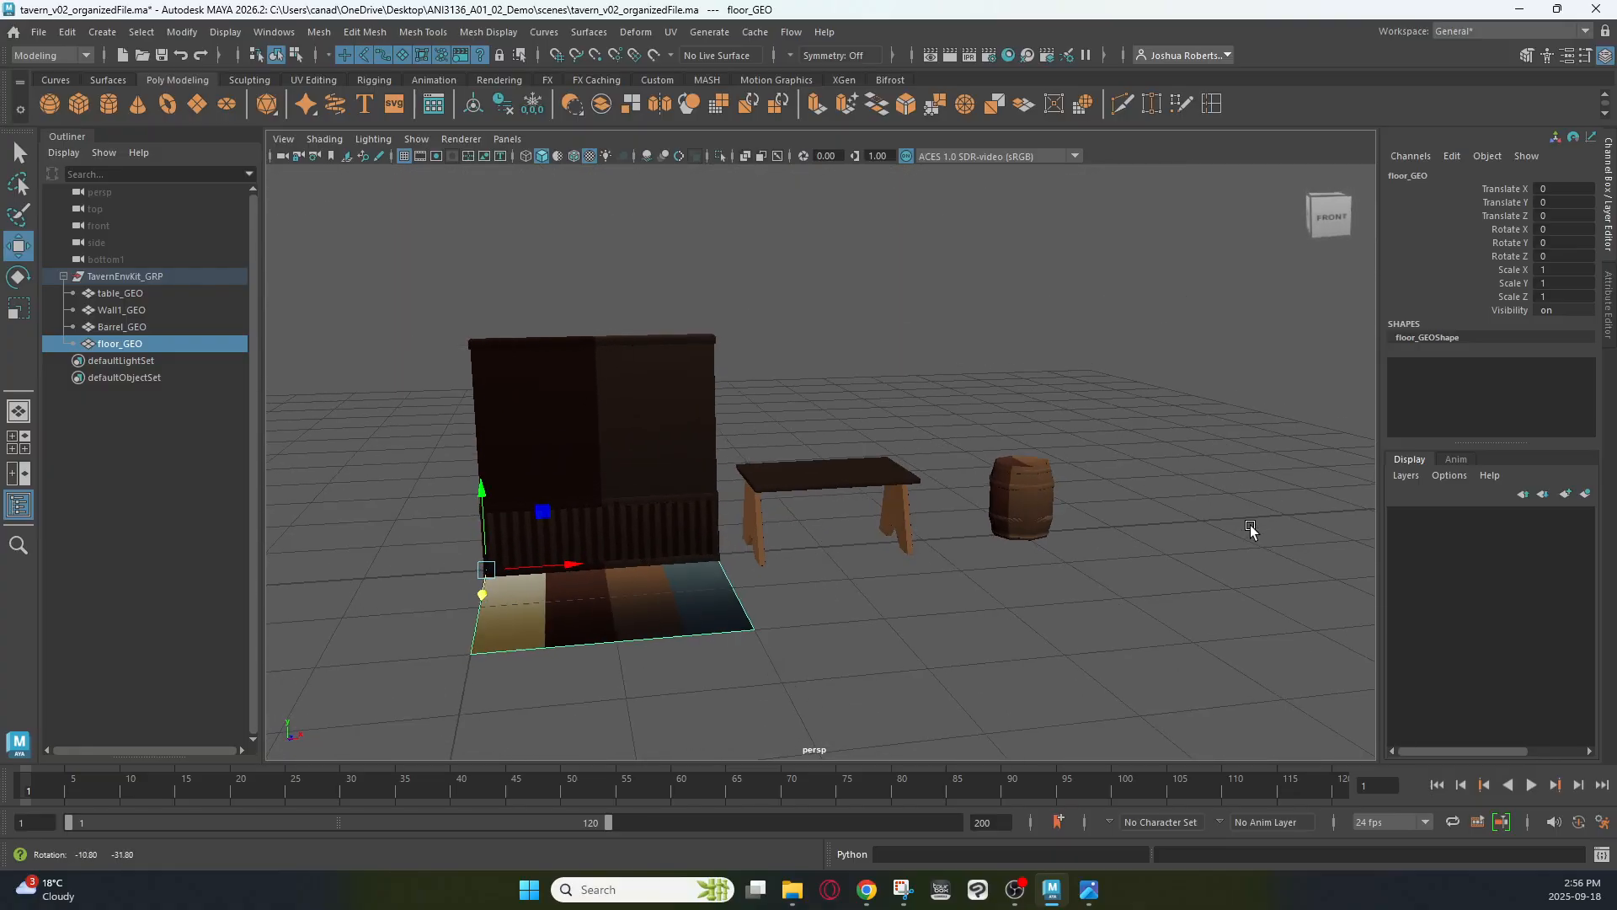
Select Wall1_GEO and open the UV Editor to show its UV layout over the gradient texture
click(796, 470)
click(691, 410)
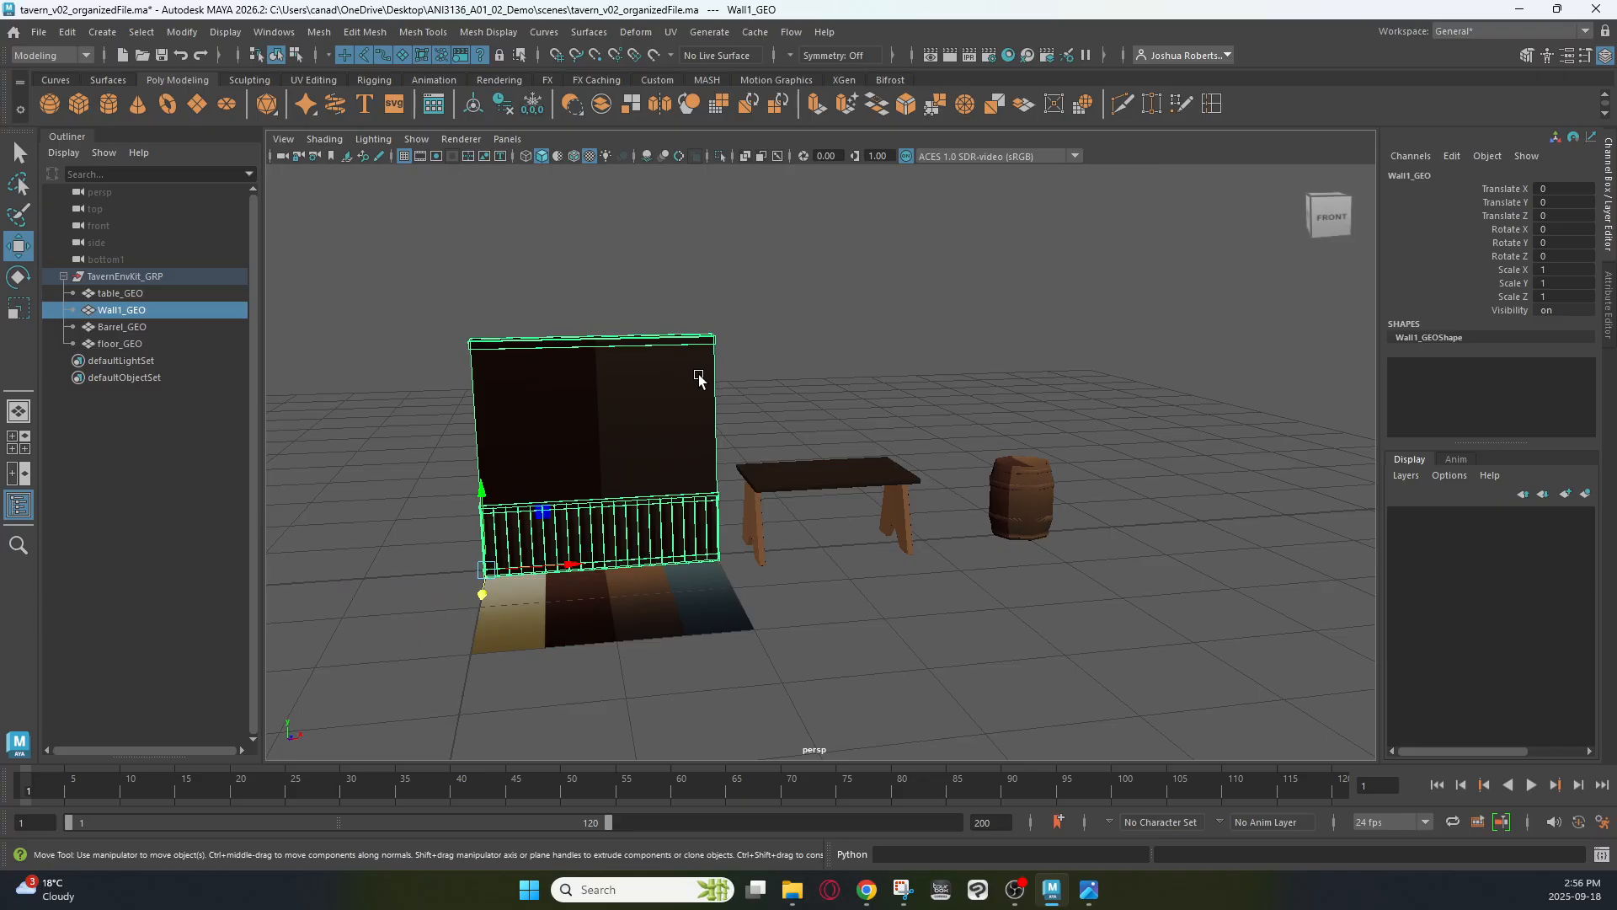
alt+drag(937, 404, 859, 321)
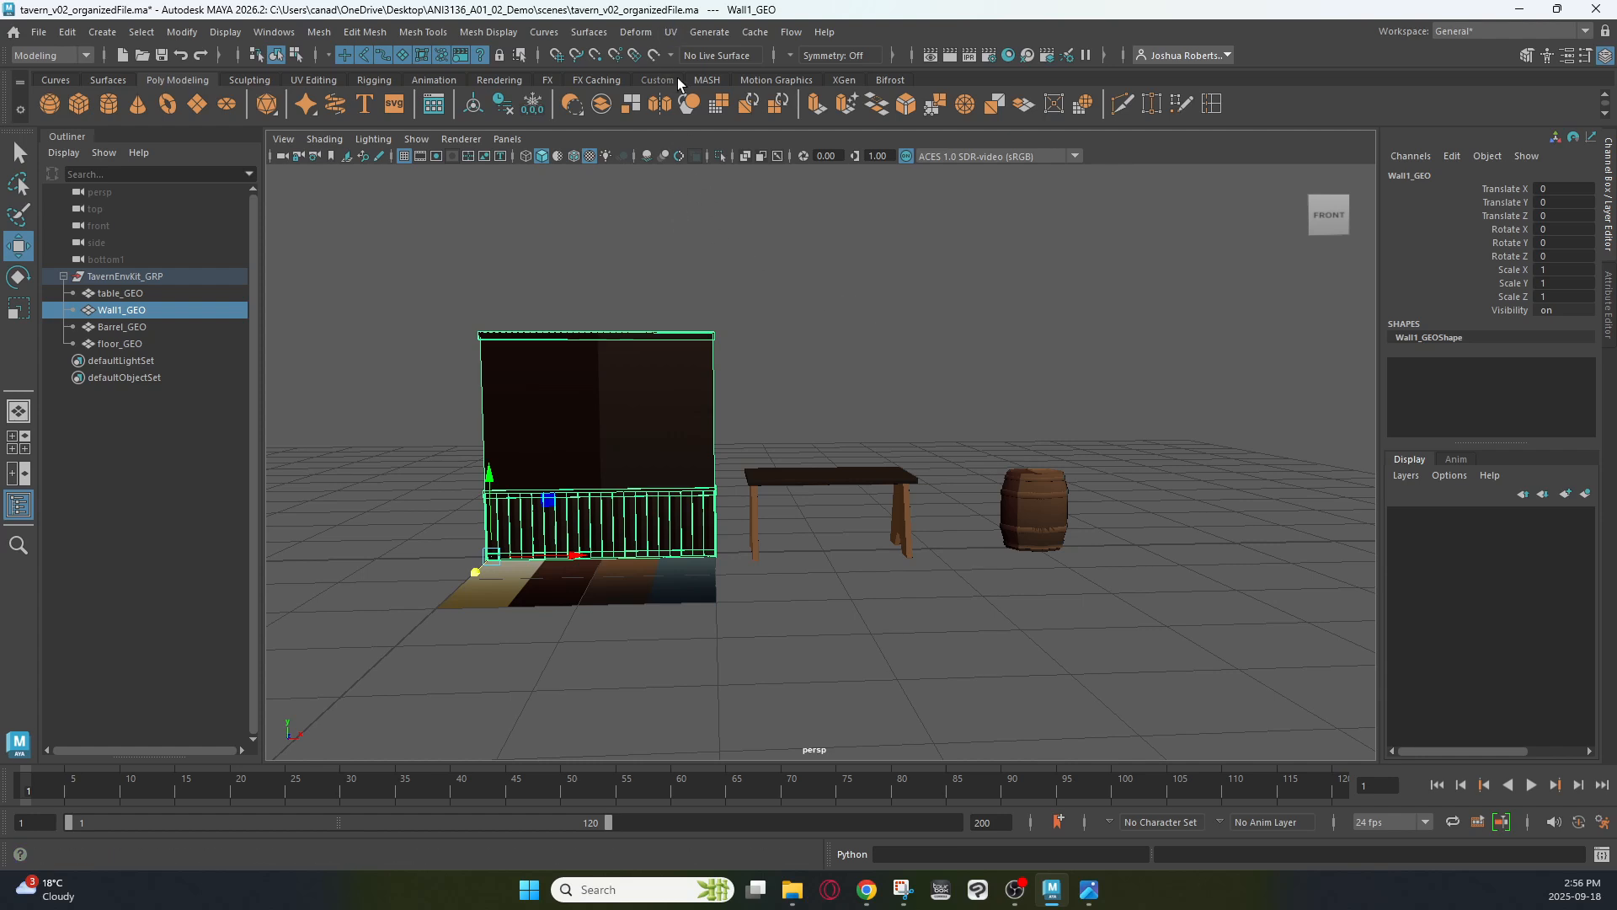
click(671, 32)
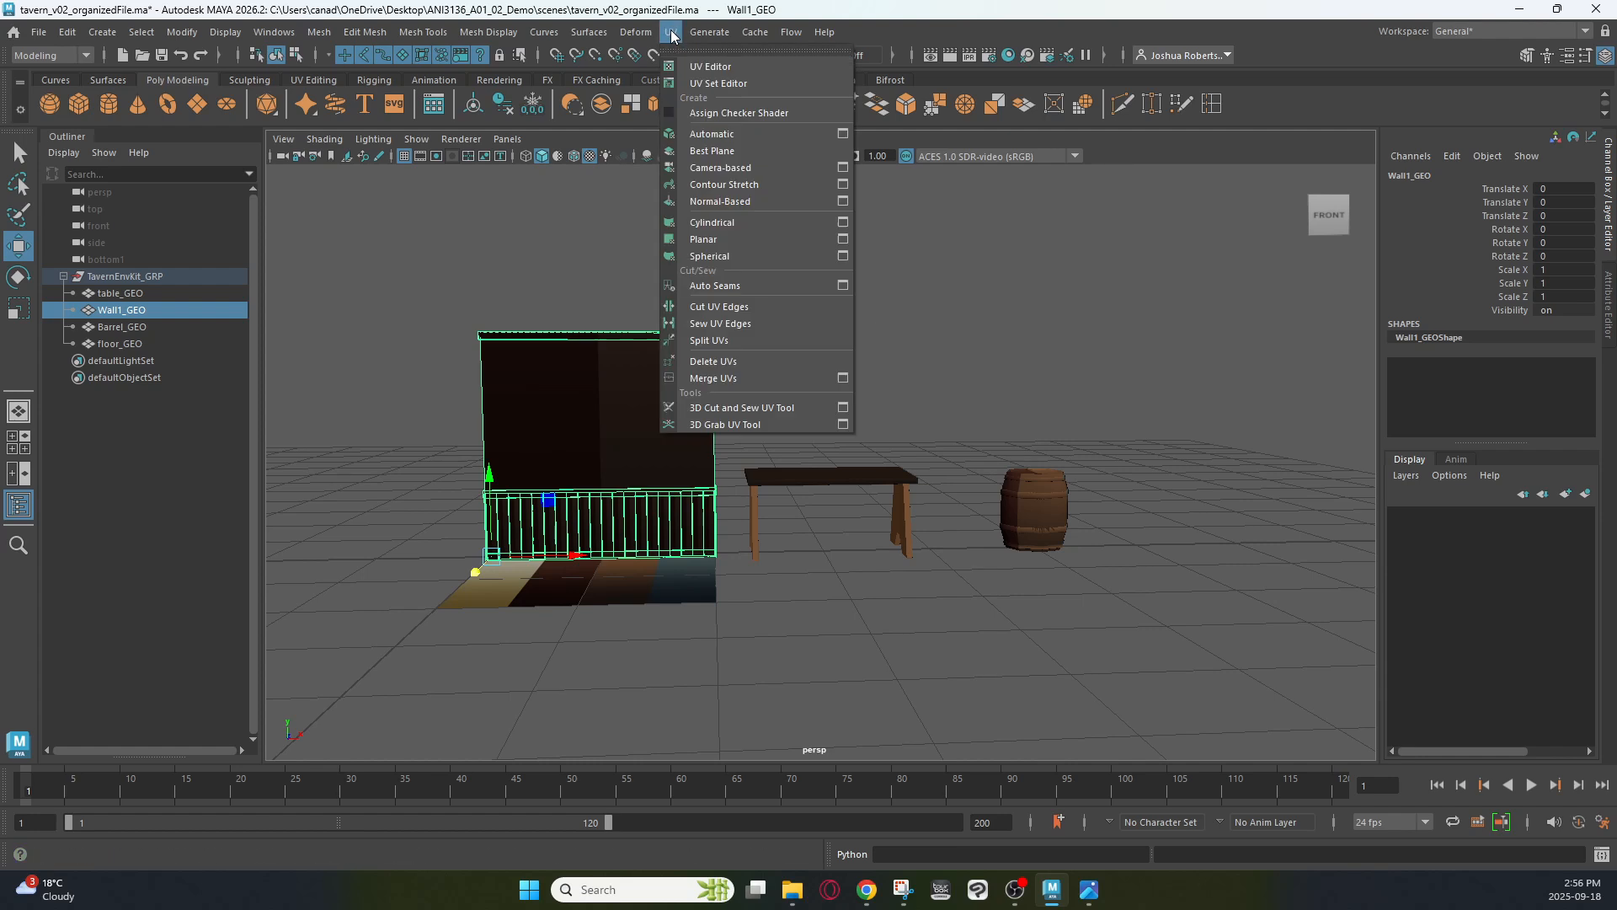
click(62, 57)
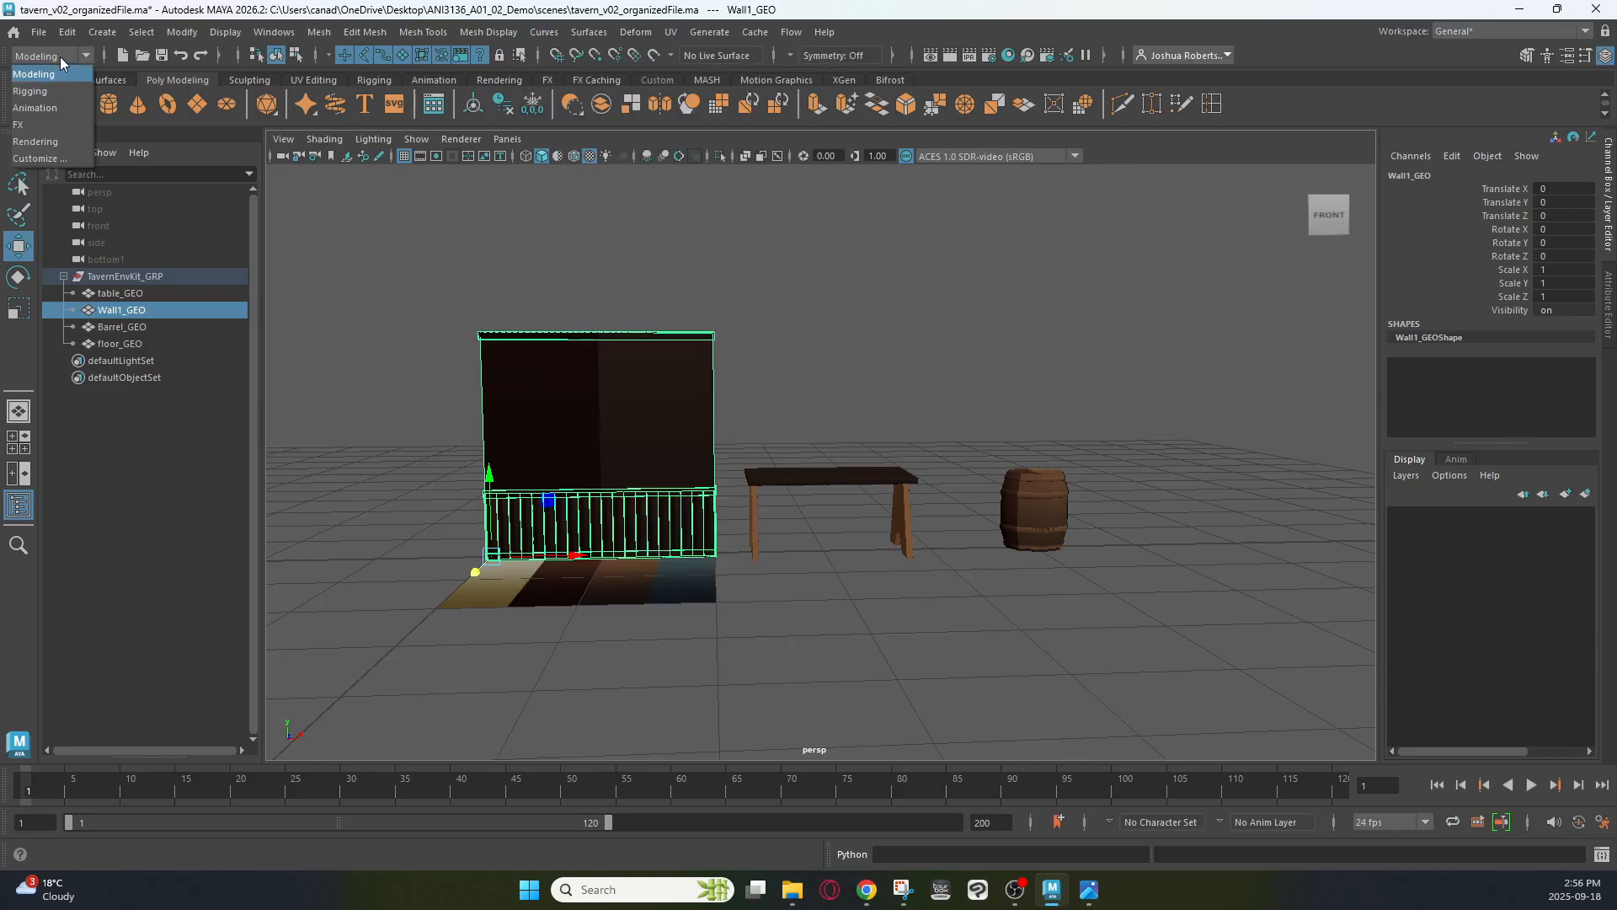
click(671, 33)
mouse_move(708, 35)
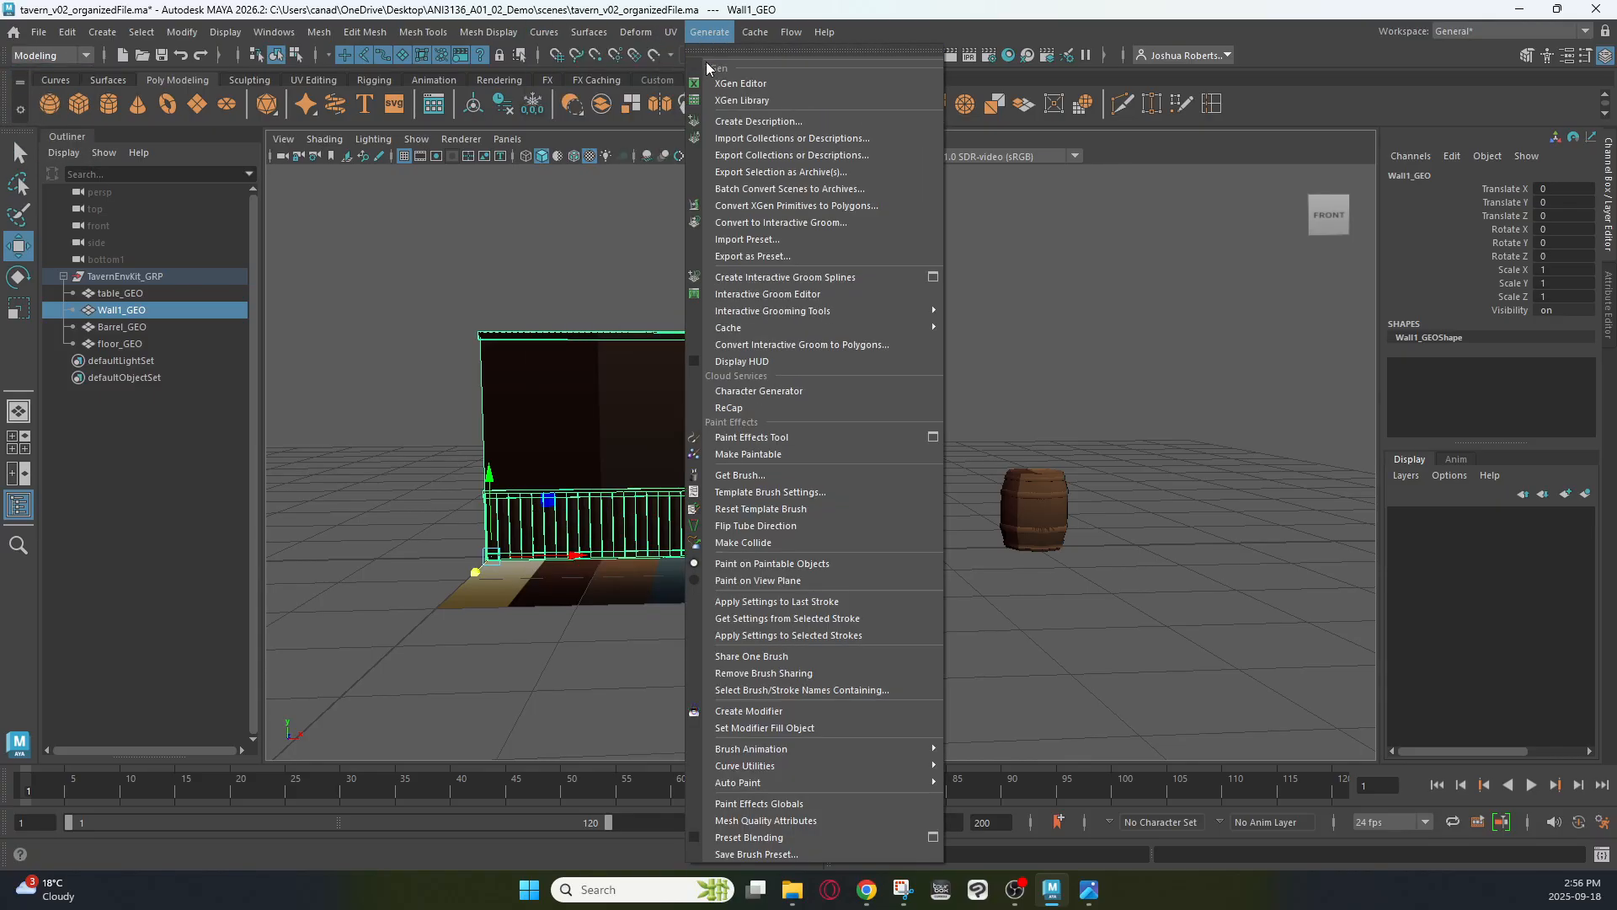
click(694, 67)
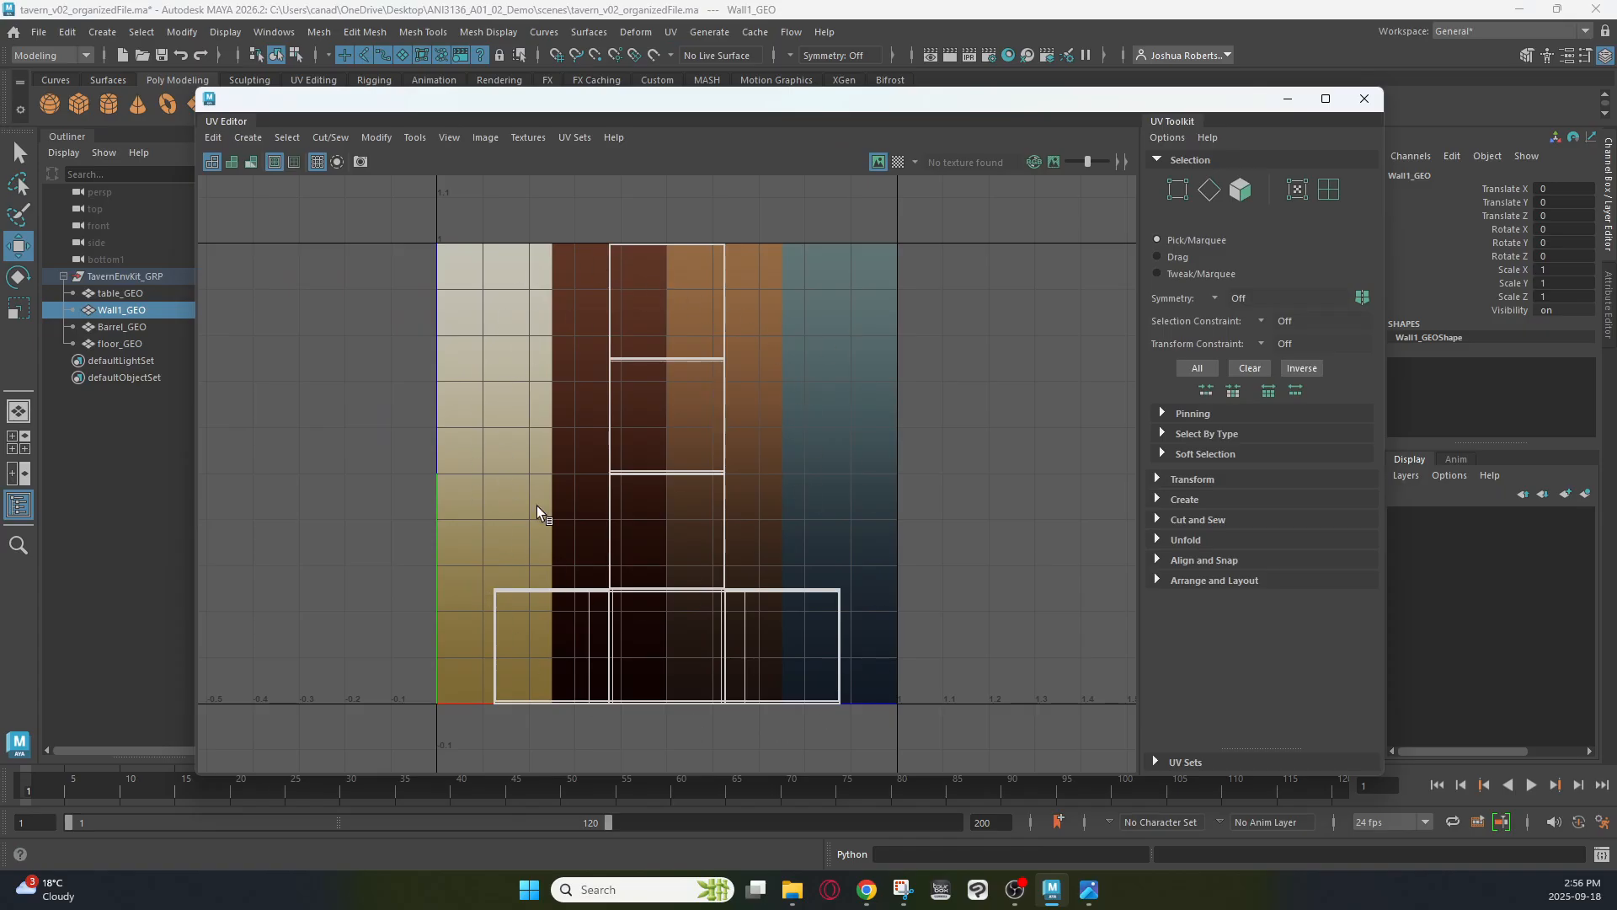
Select Barrel_GEO and arrange a narrower UV Editor window beside a close-up of the barrel
drag(701, 108, 767, 641)
click(1026, 526)
drag(917, 642, 870, 176)
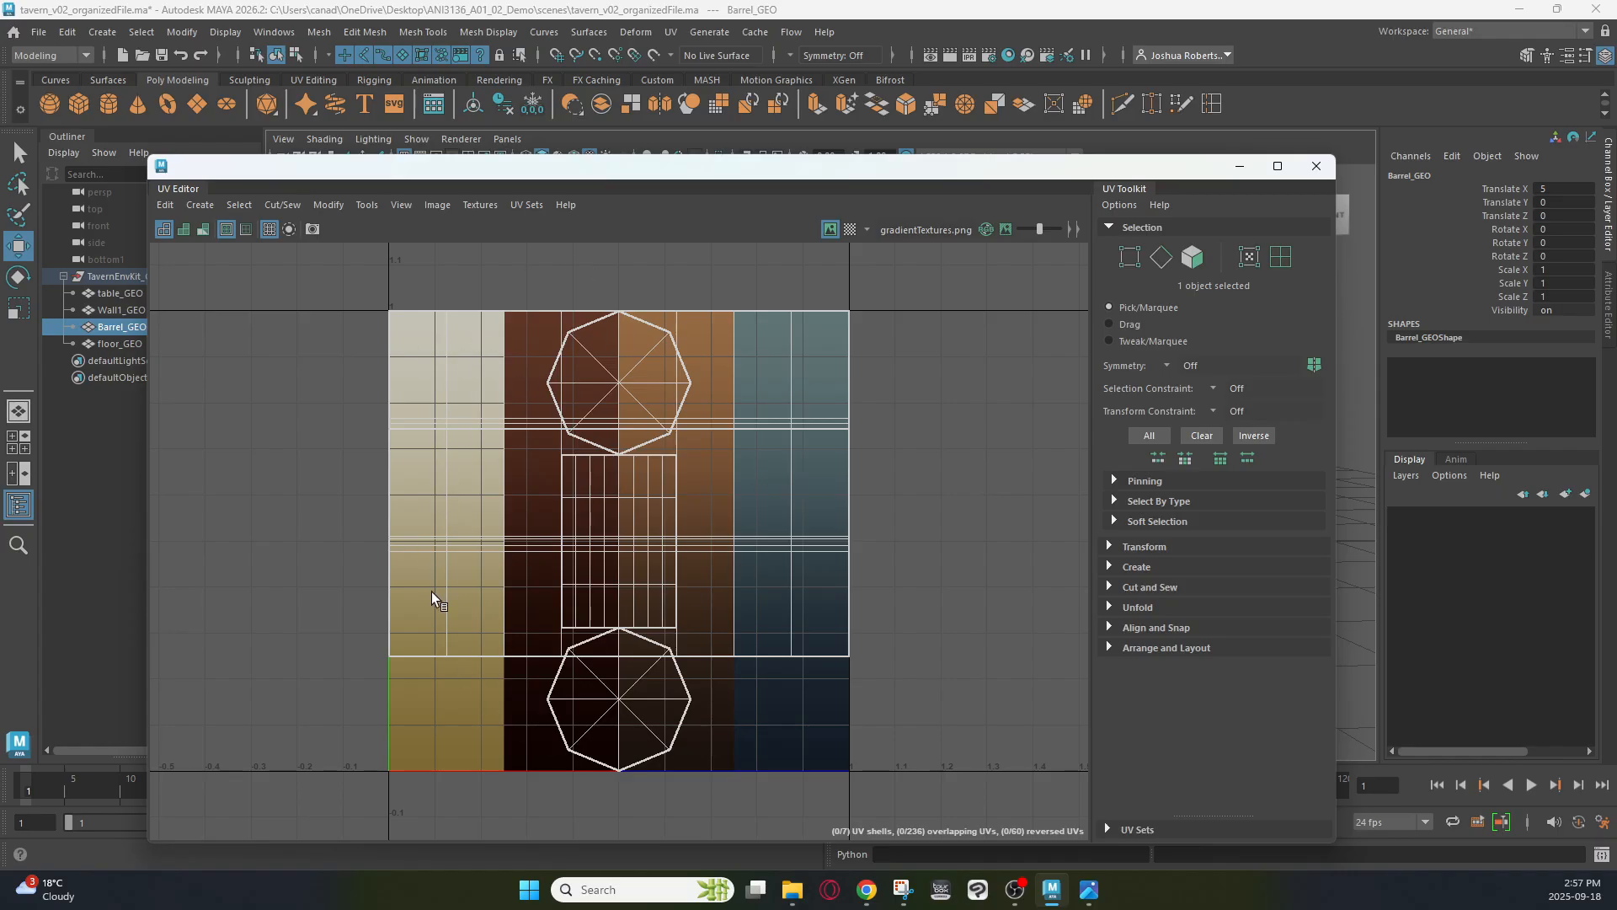
drag(753, 166, 463, 128)
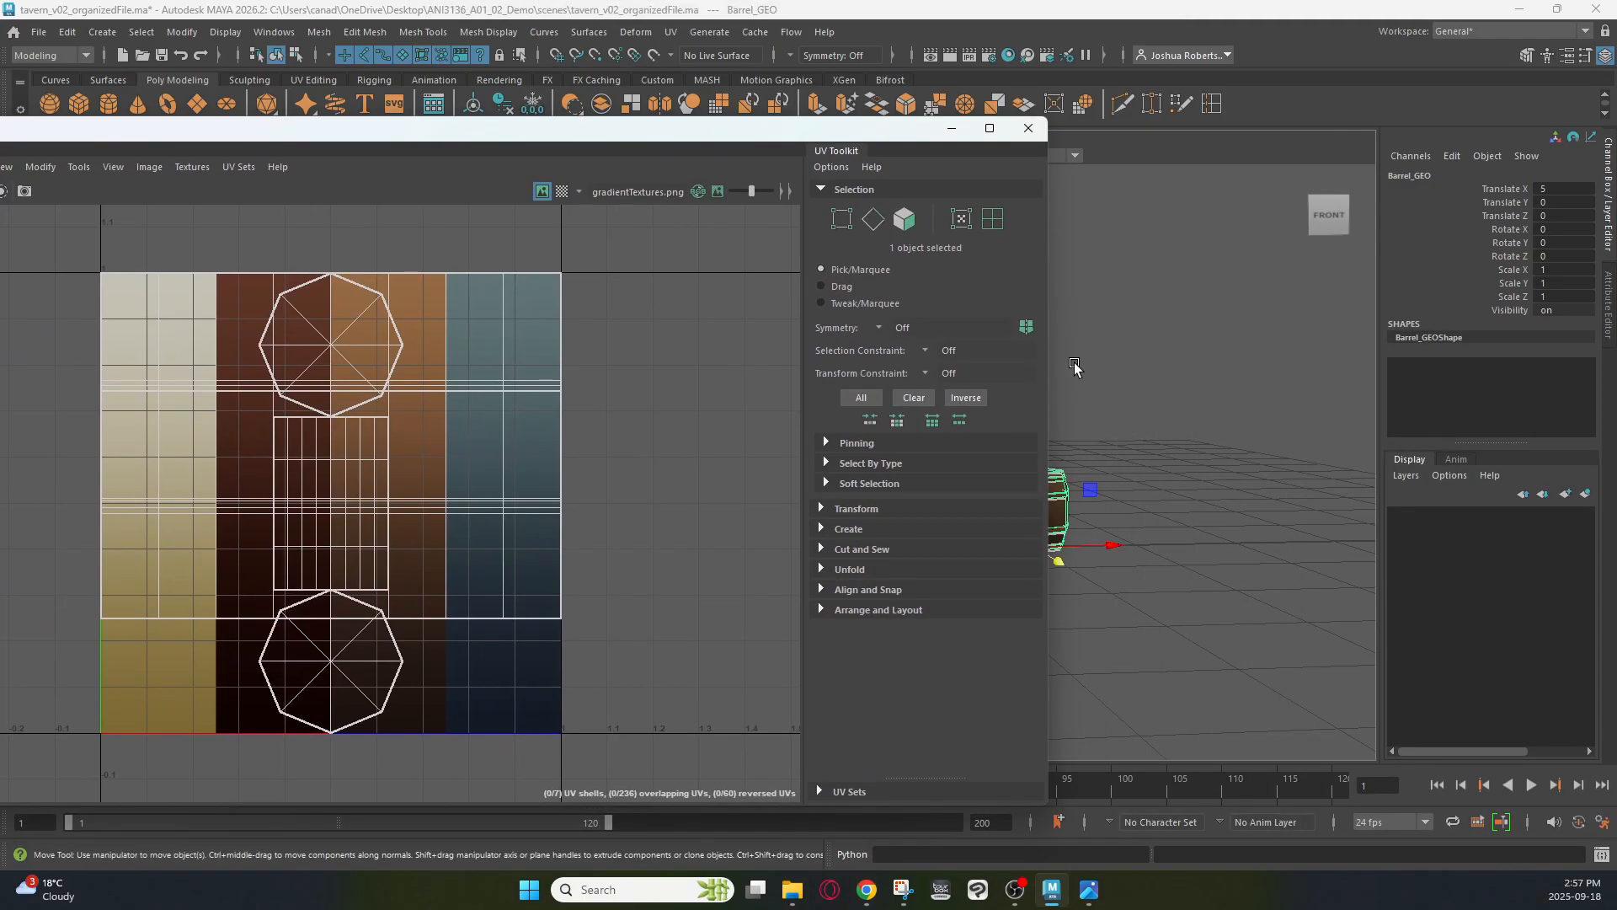
drag(1049, 374, 787, 374)
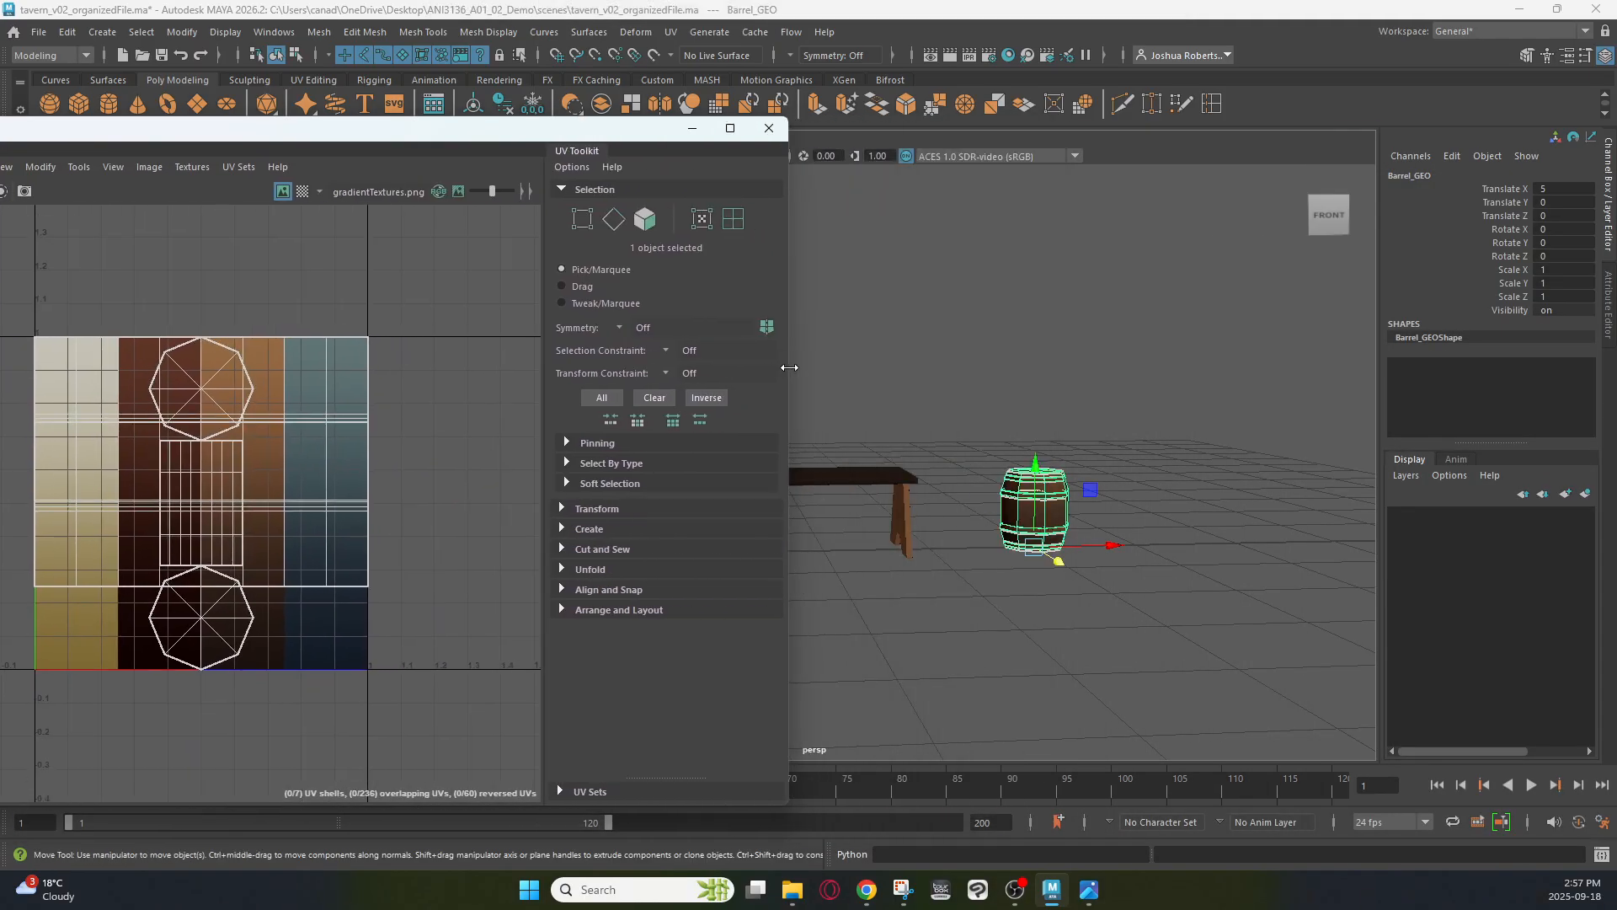
alt+middle_drag(1207, 471, 975, 472)
scroll(975, 471, up, 5)
scroll(975, 472, up, 3)
alt+drag(981, 478, 1029, 293)
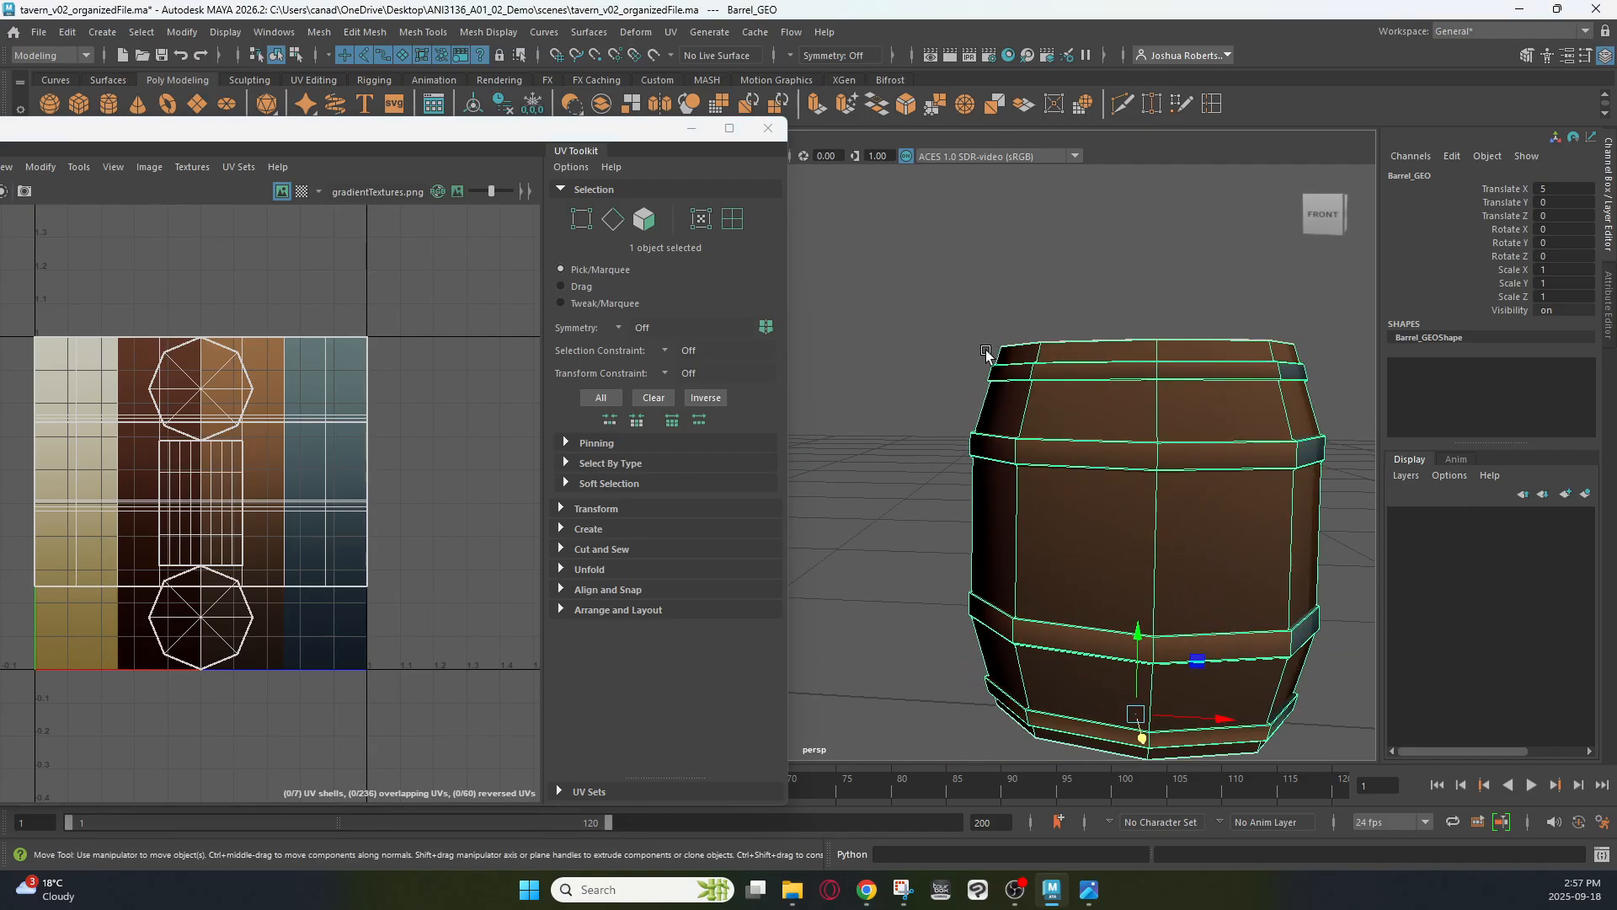
Select all of the barrel's UVs and move them across the gradient texture, partly past the blue strip's outer edge
right_click(282, 415)
right_drag(282, 415, 356, 419)
drag(437, 281, 11, 733)
key(w)
drag(200, 503, 276, 546)
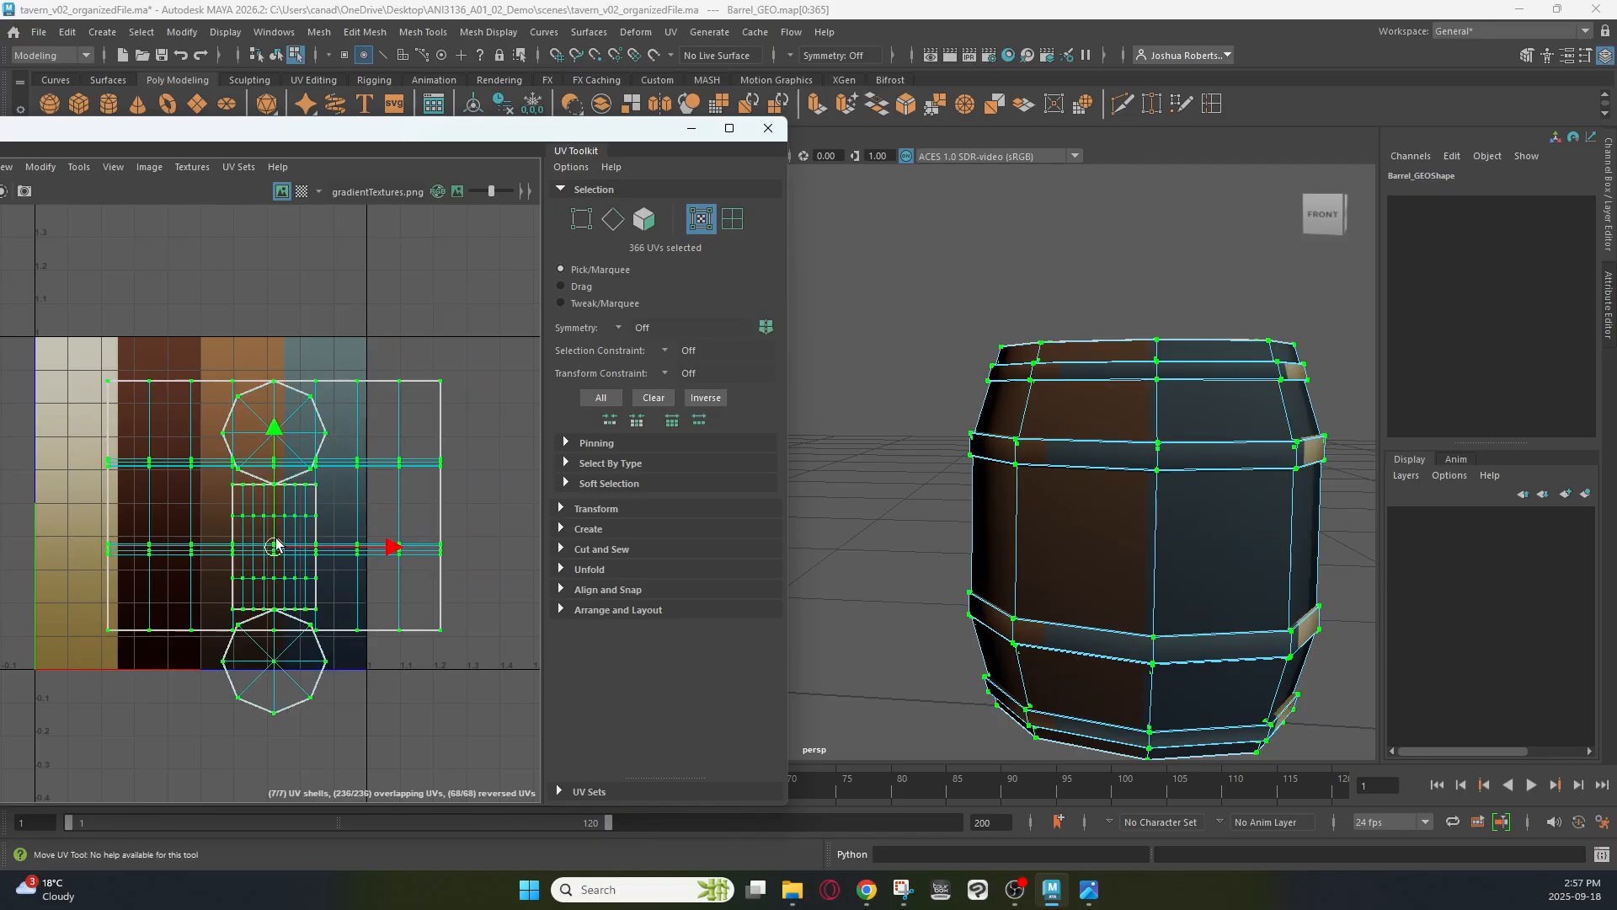
Select the UV shell of the barrel's lower large hoop and shift it farther over the blue strip and past the texture edge
click(441, 382)
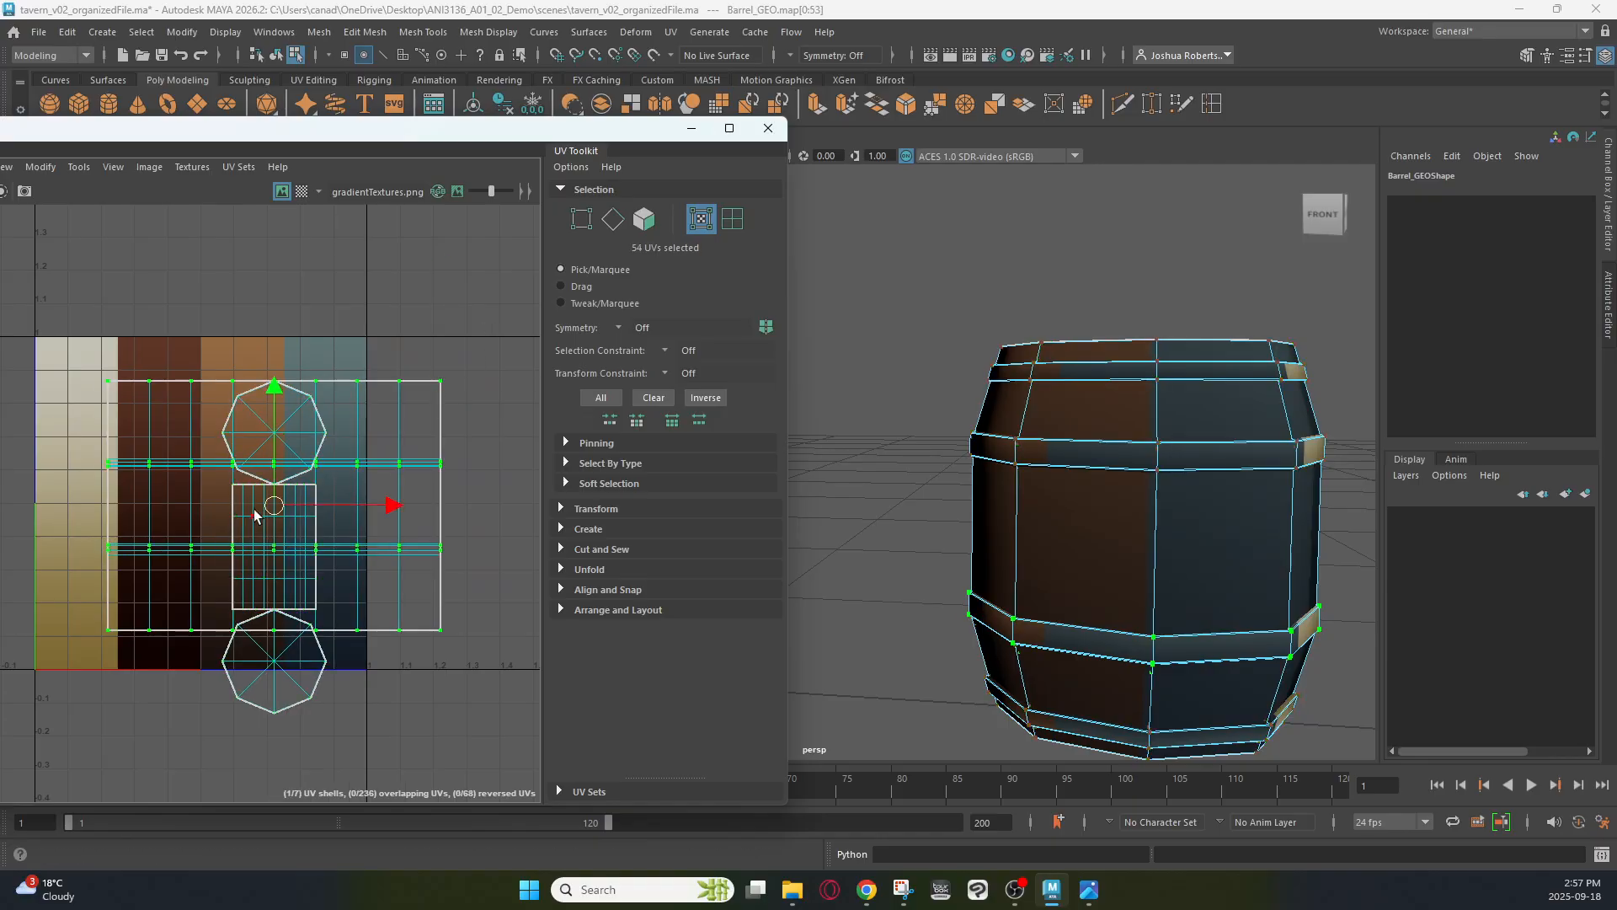
drag(274, 506, 228, 495)
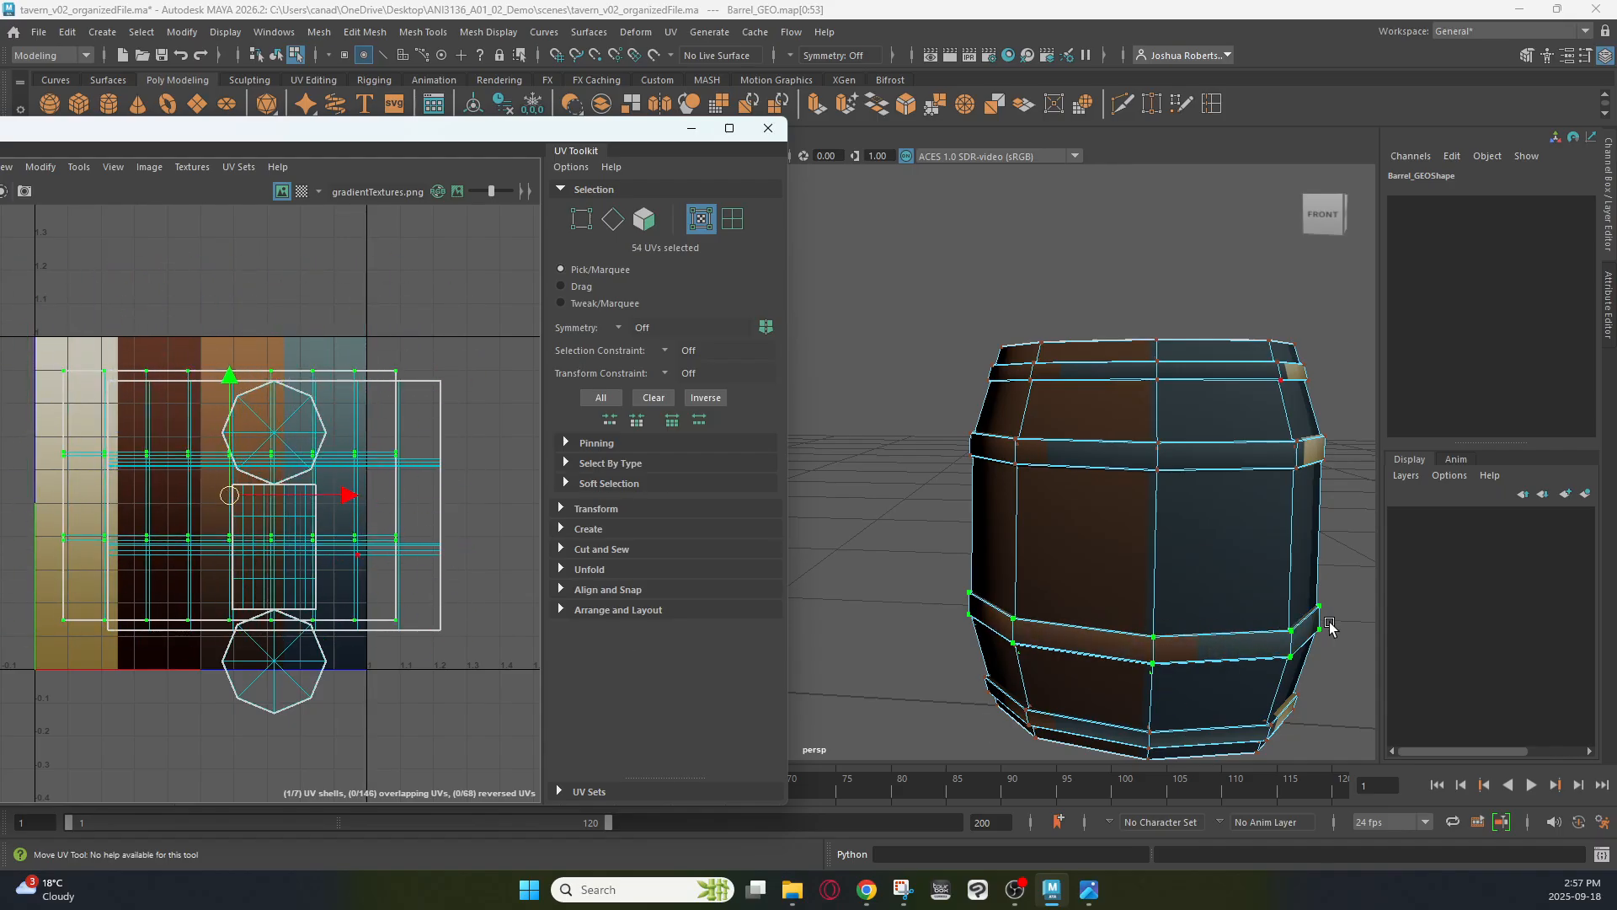
drag(230, 497, 298, 511)
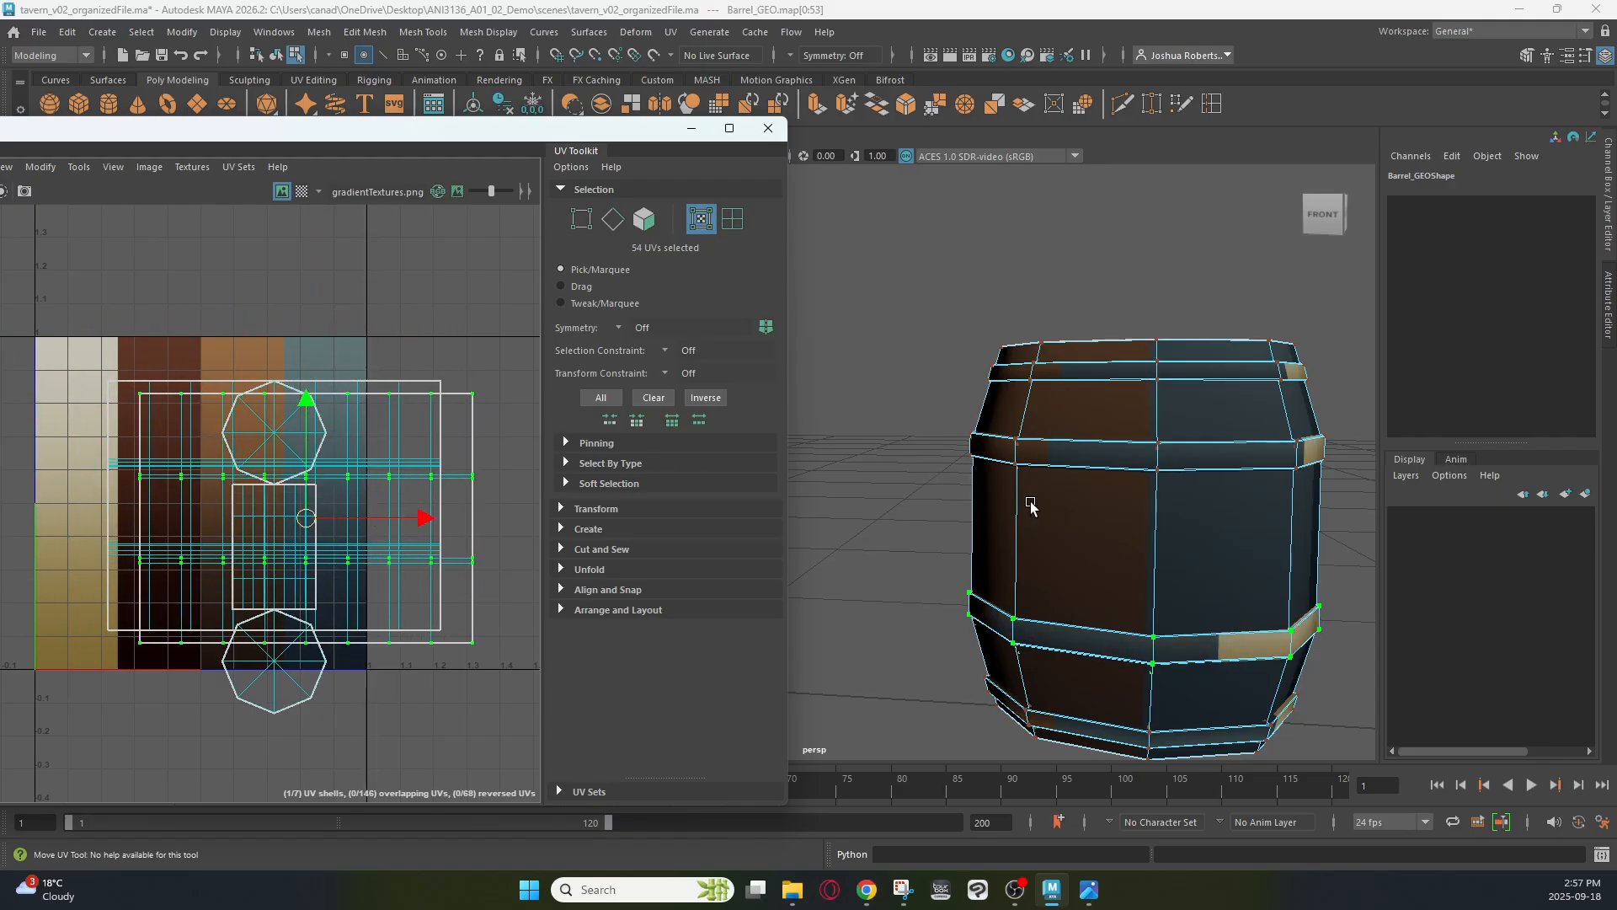
Move the UV Editor window clear of the viewport and return the barrel to object mode
drag(569, 134, 776, 166)
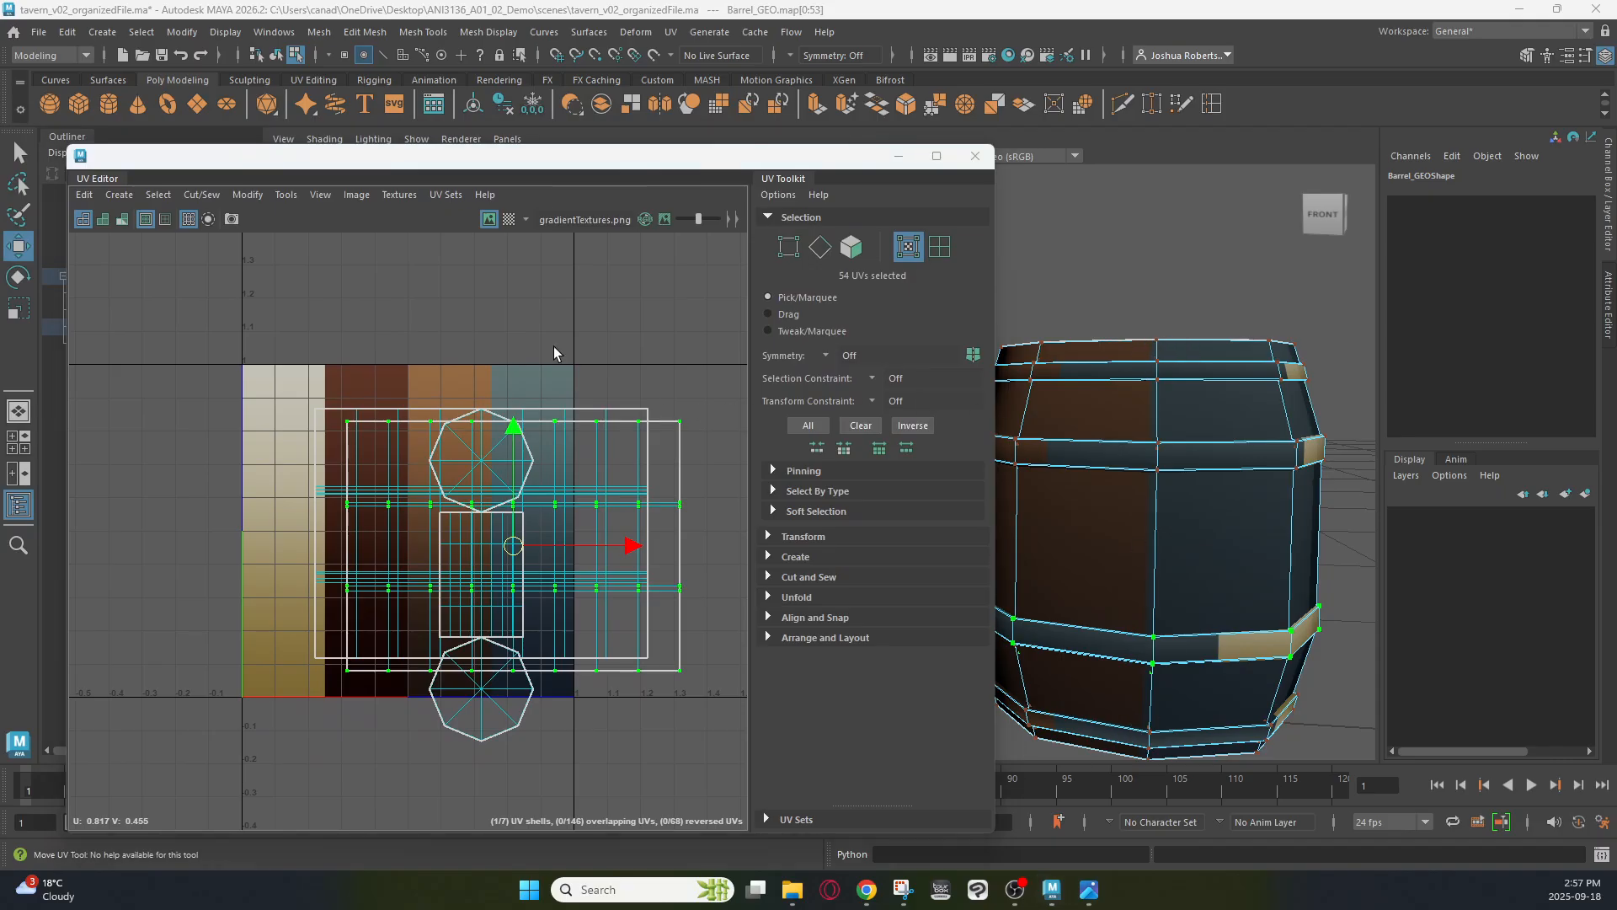
drag(612, 156, 6, 130)
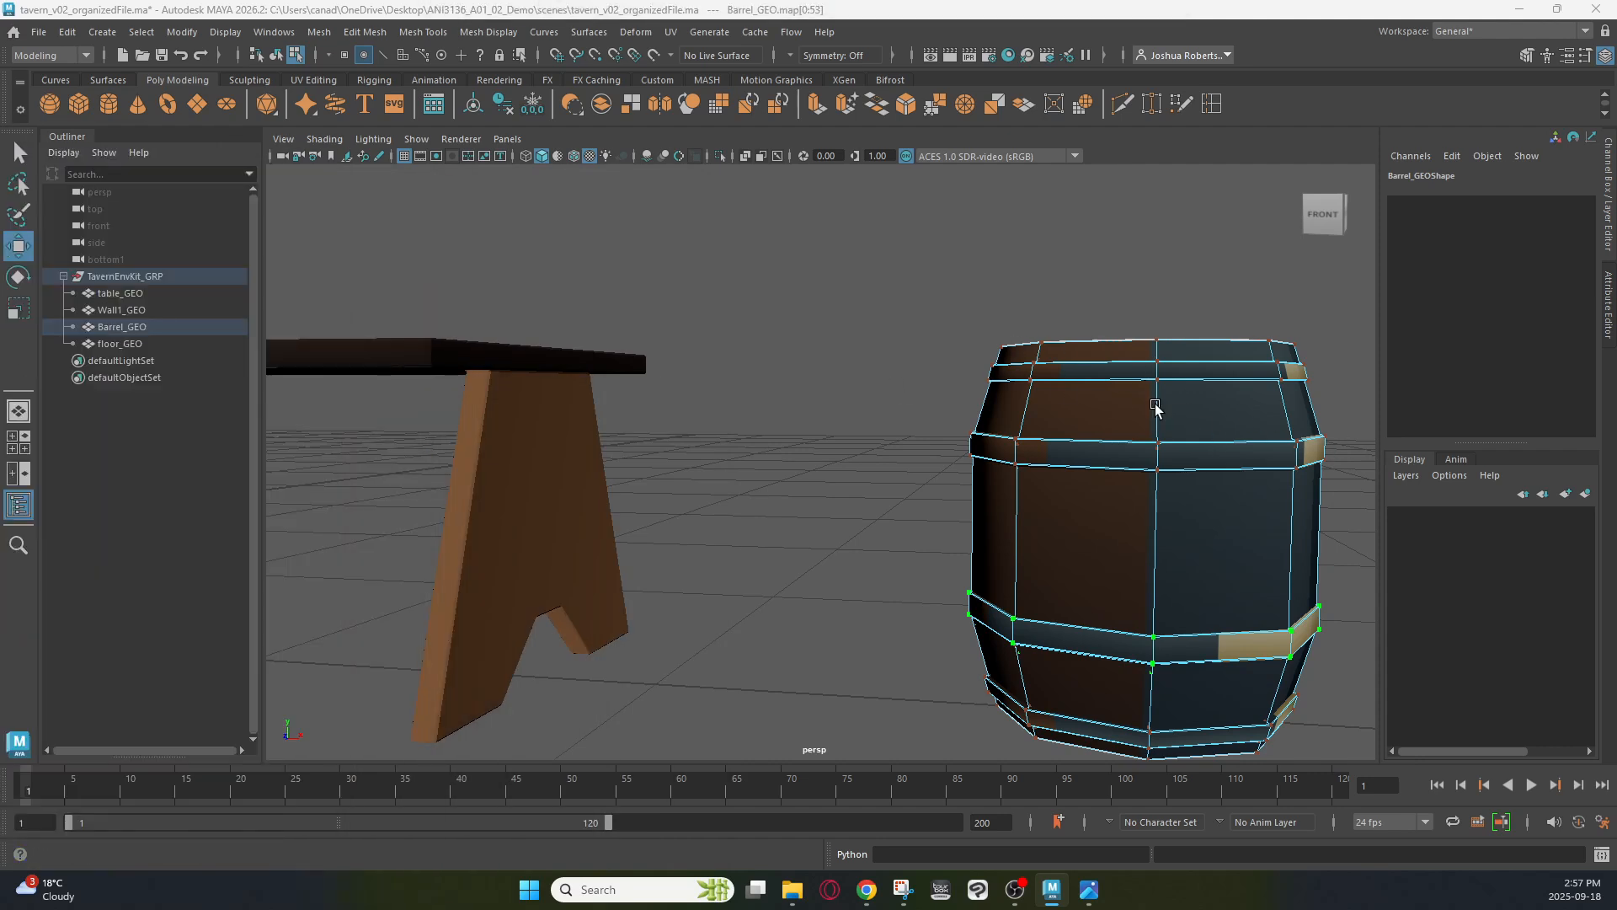
right_click(1183, 389)
right_drag(1183, 397, 1263, 364)
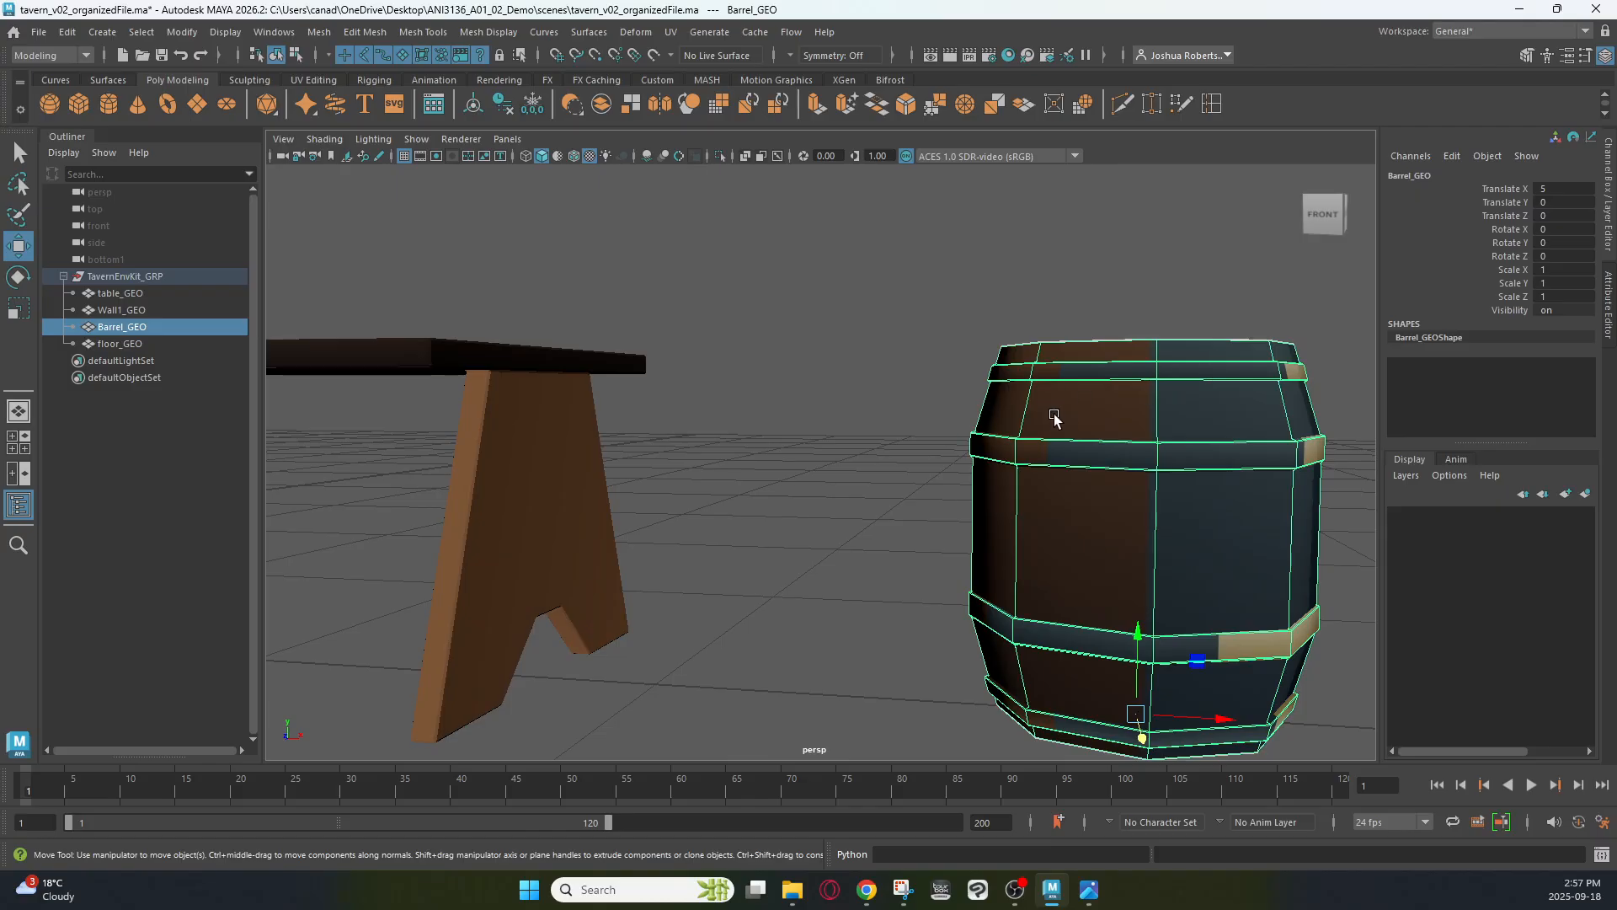
Frame Barrel_GEO in the front view of the four-view layout and maximize that view
key(space)
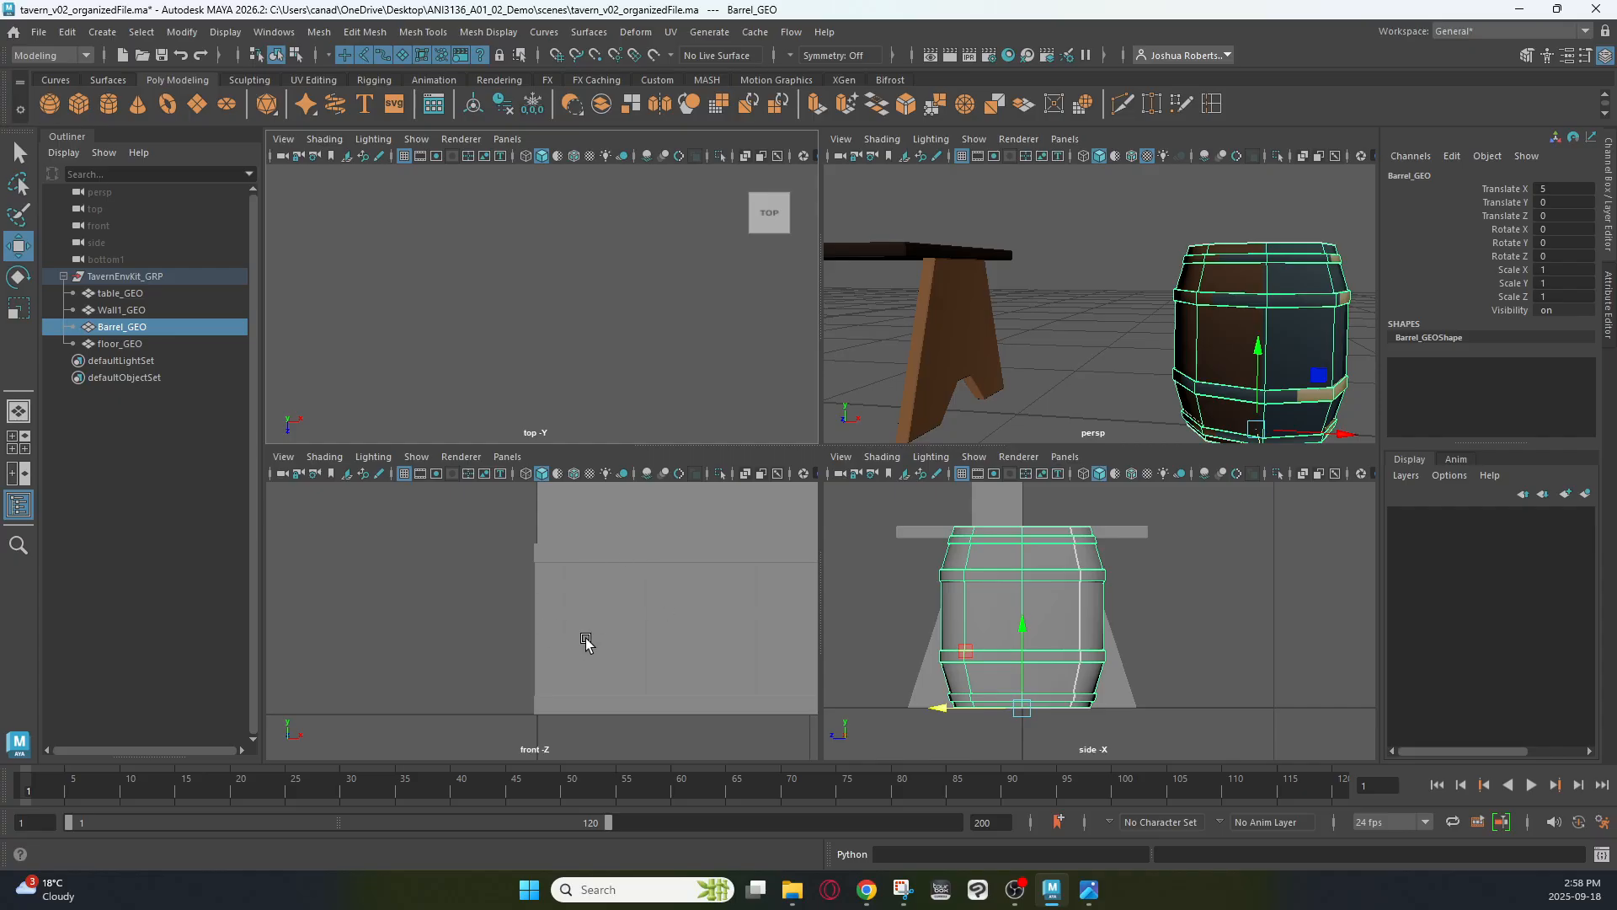
key(f)
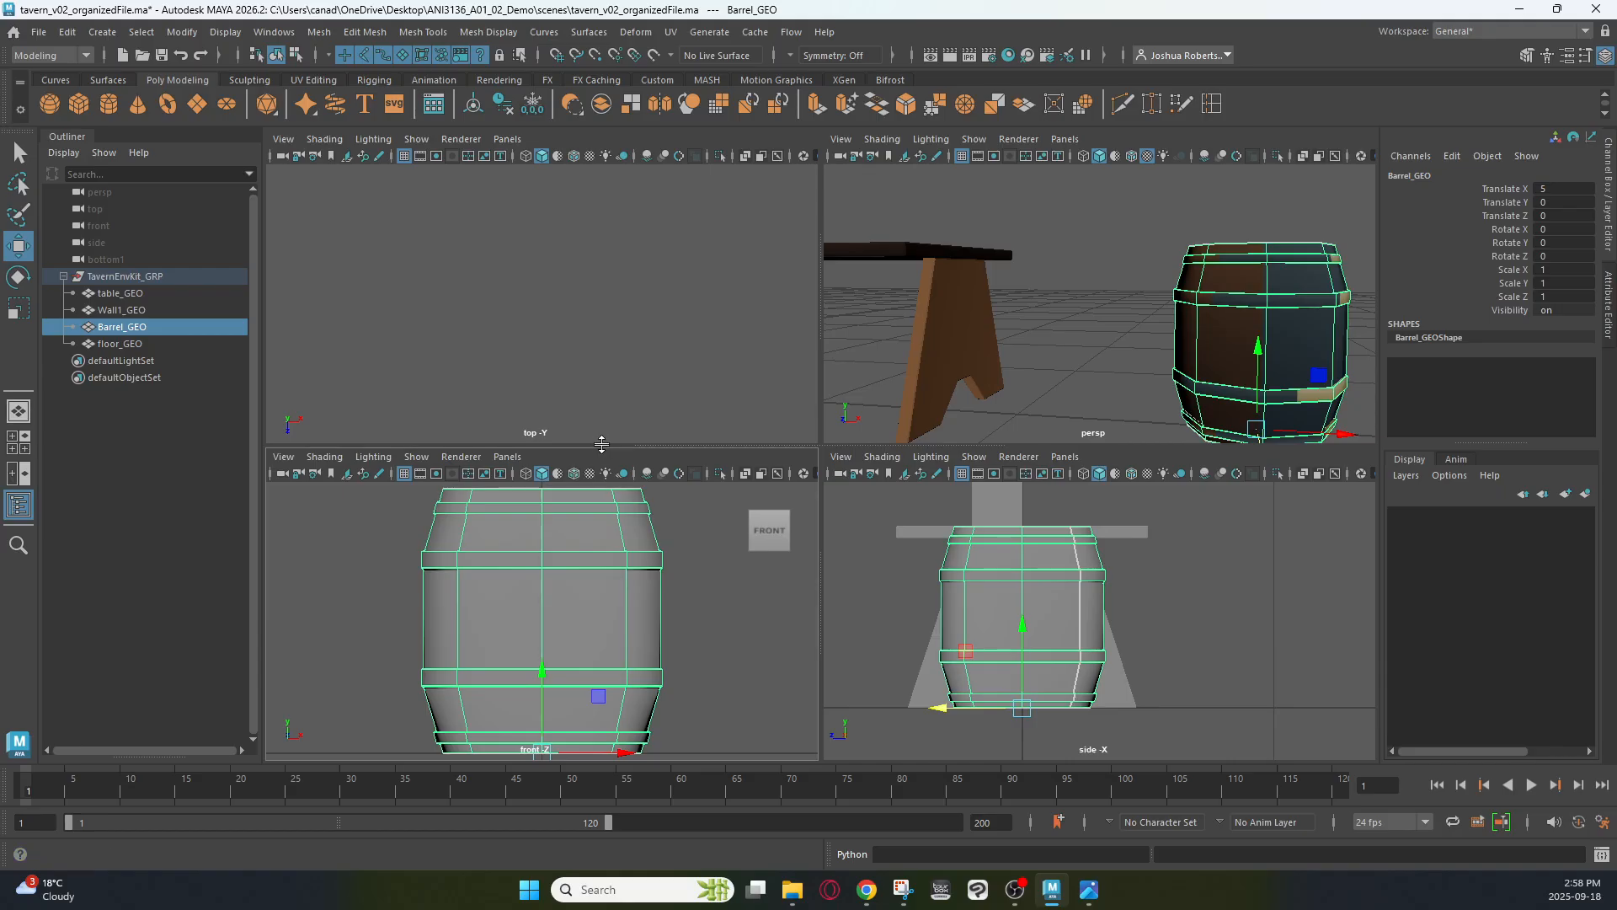
drag(601, 444, 621, 377)
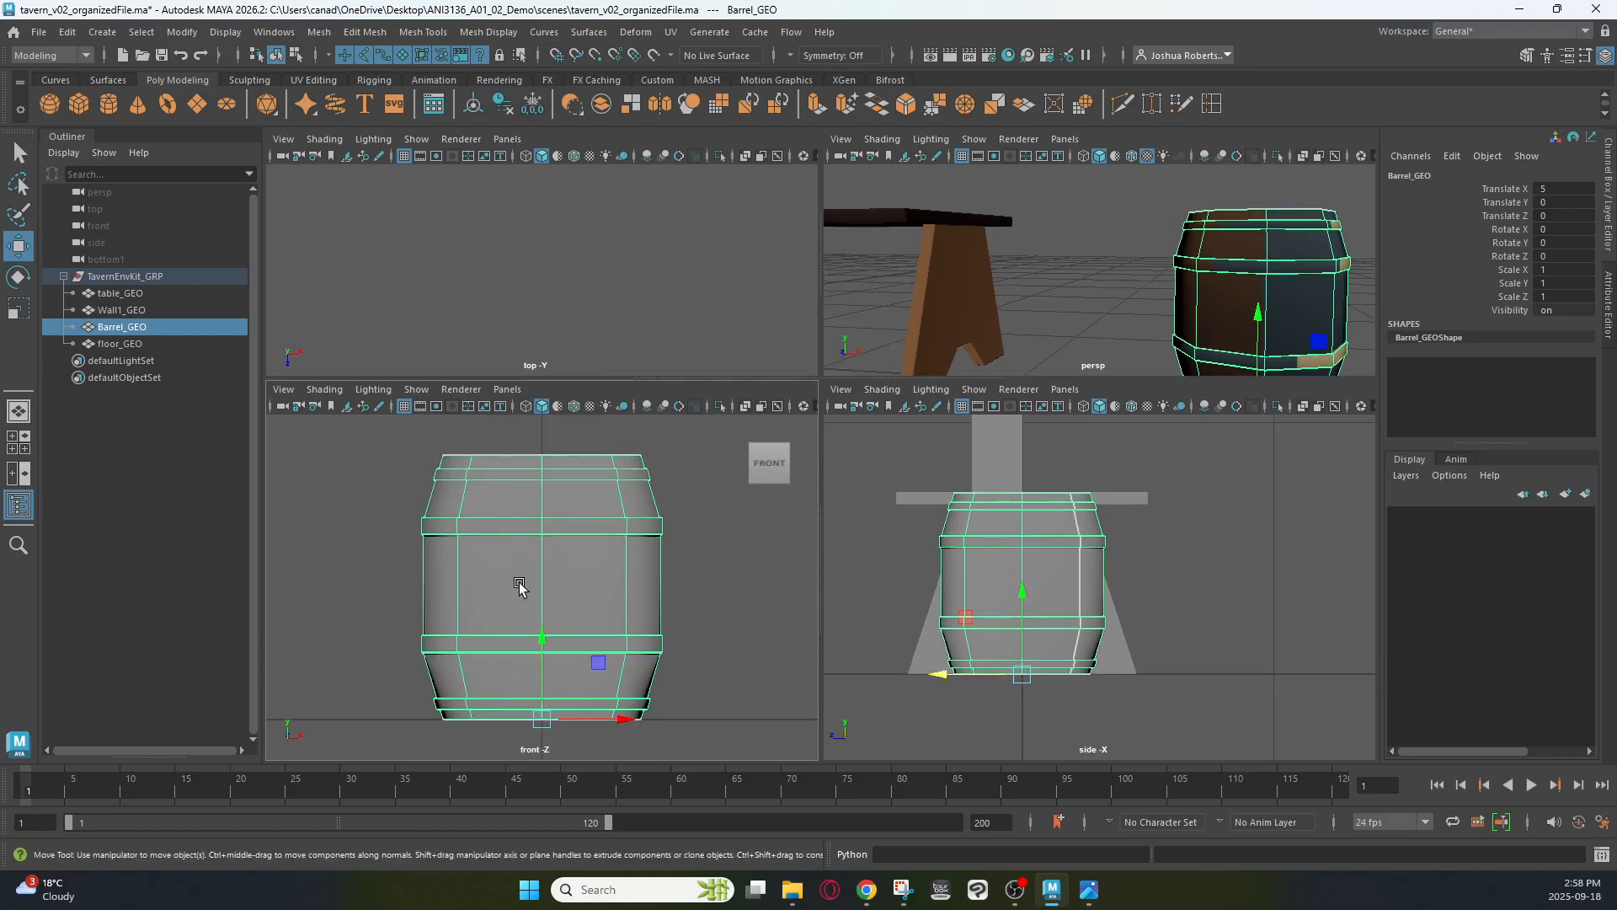
key(space)
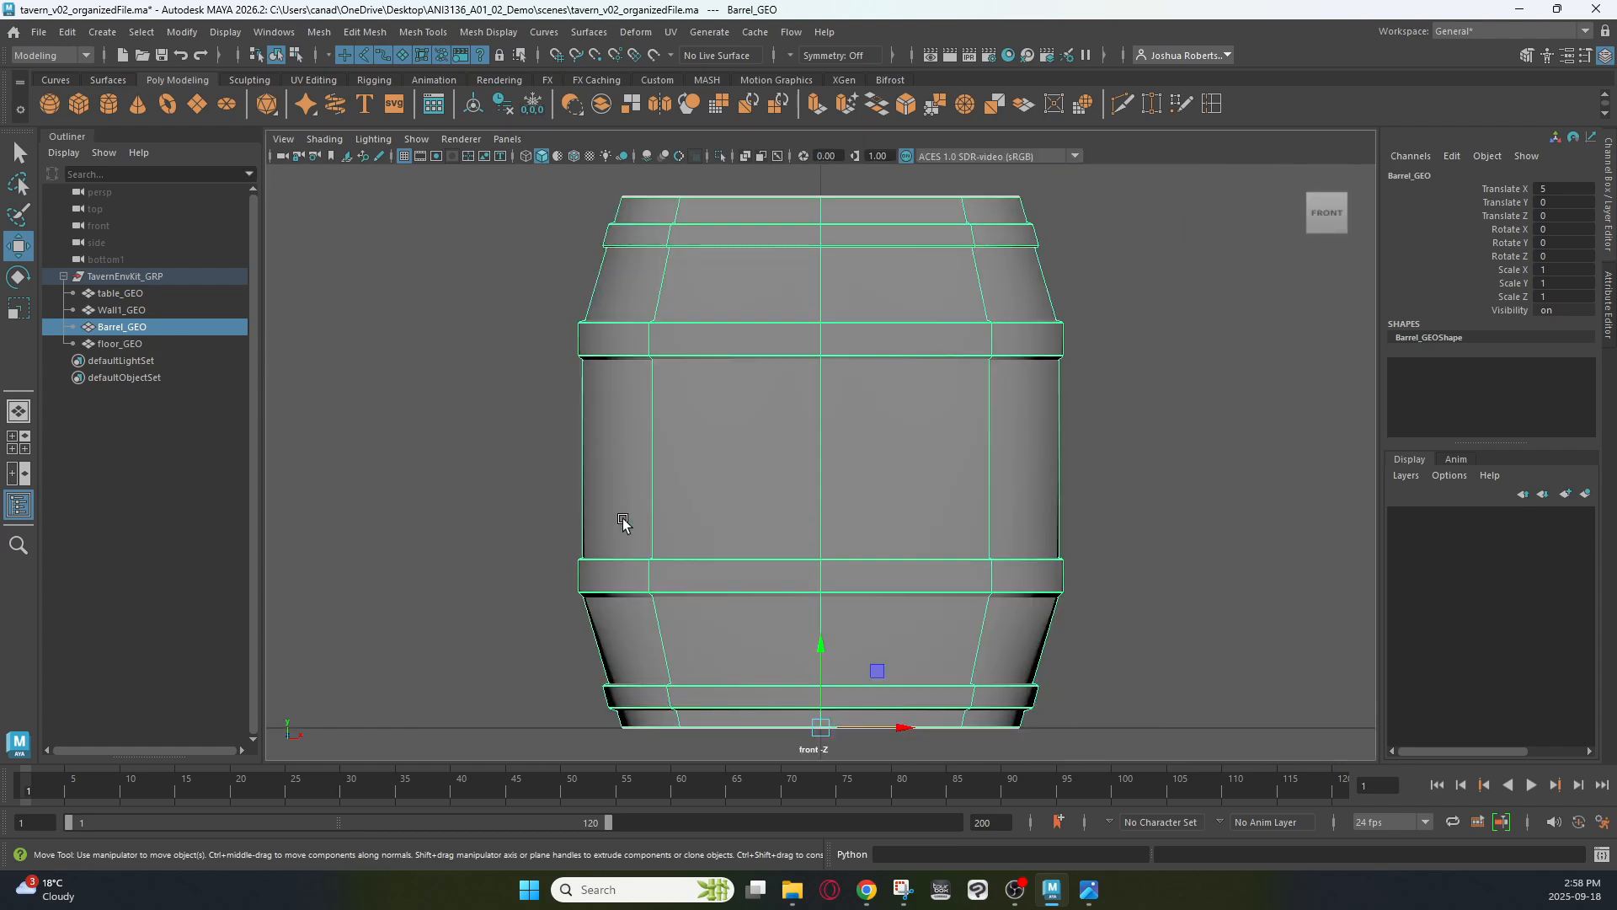
Switch back and forth between the four-view layout and the maximized front and perspective views of the barrel
key(space)
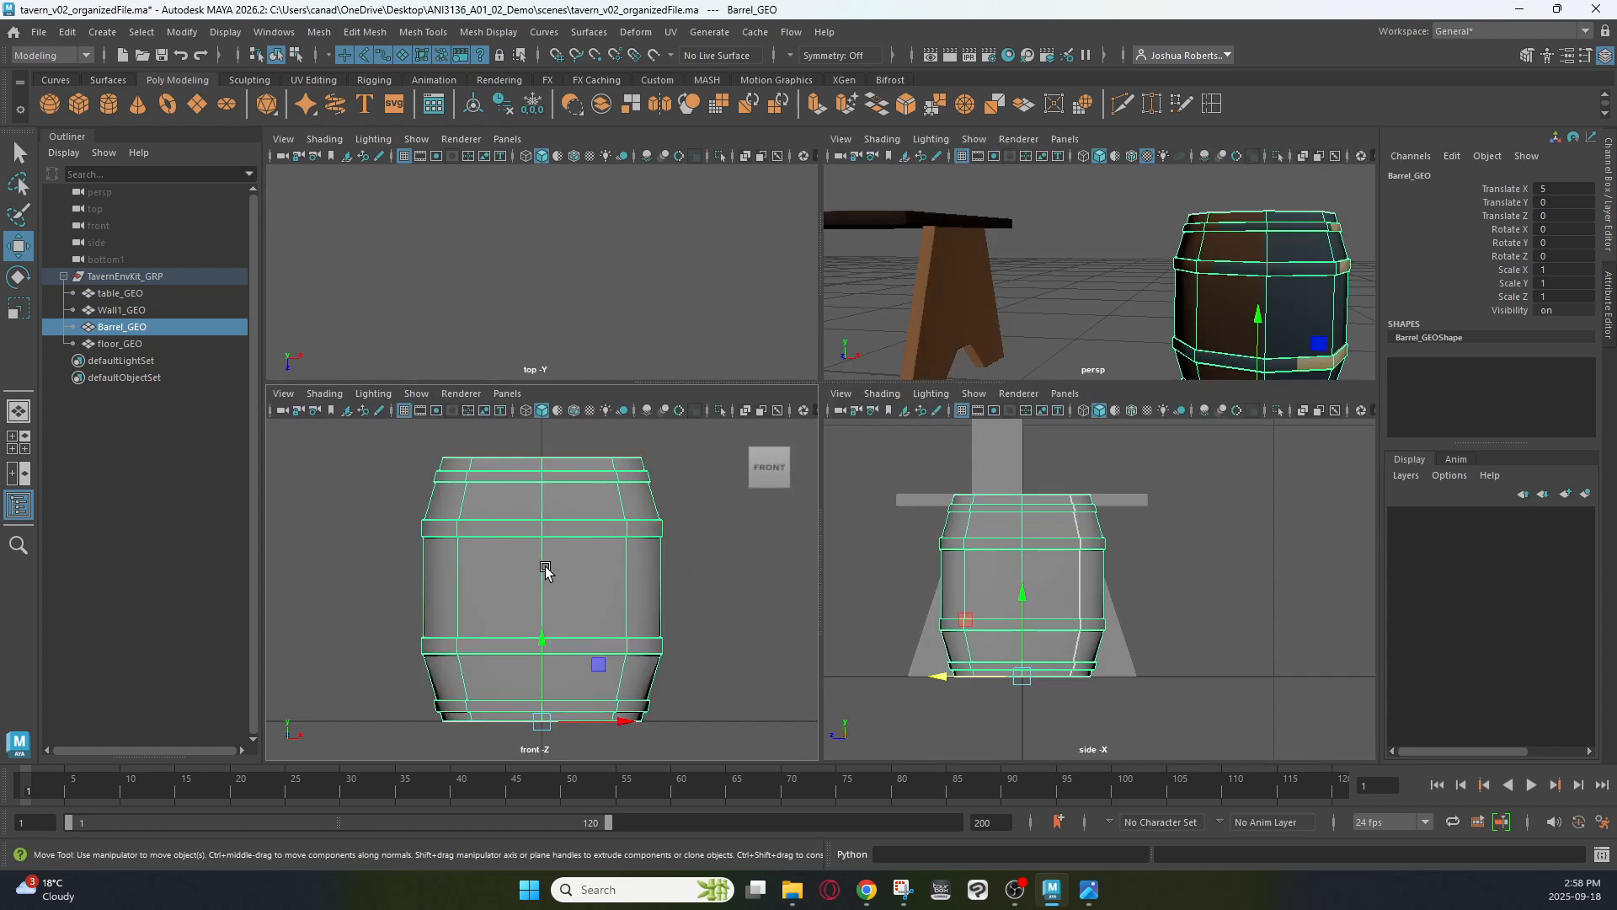
key(space)
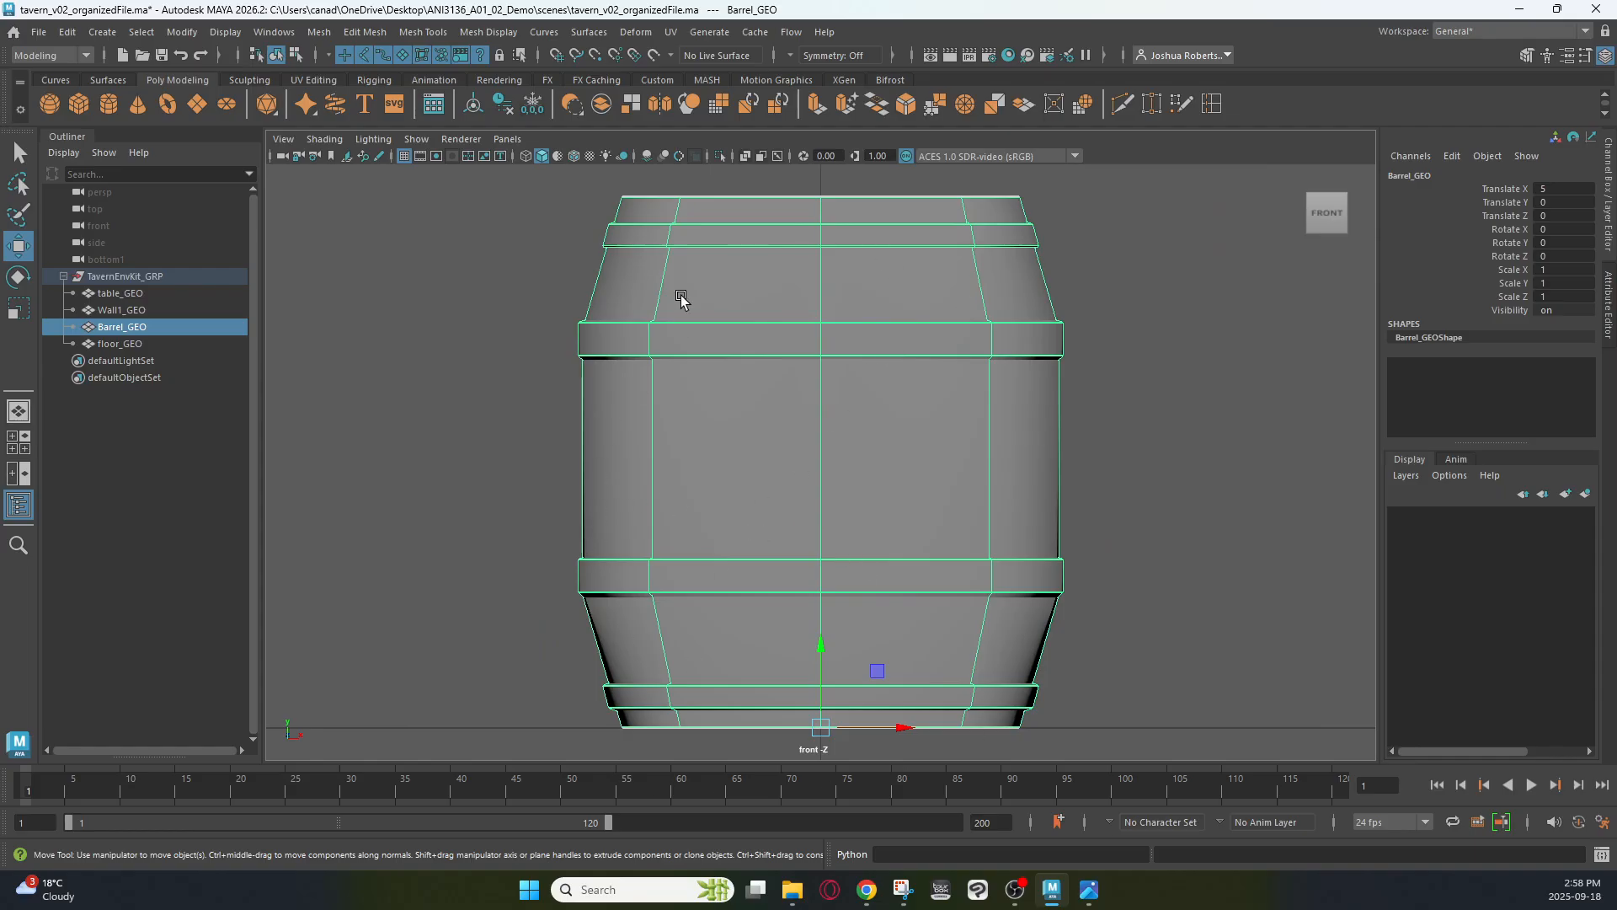
key(space)
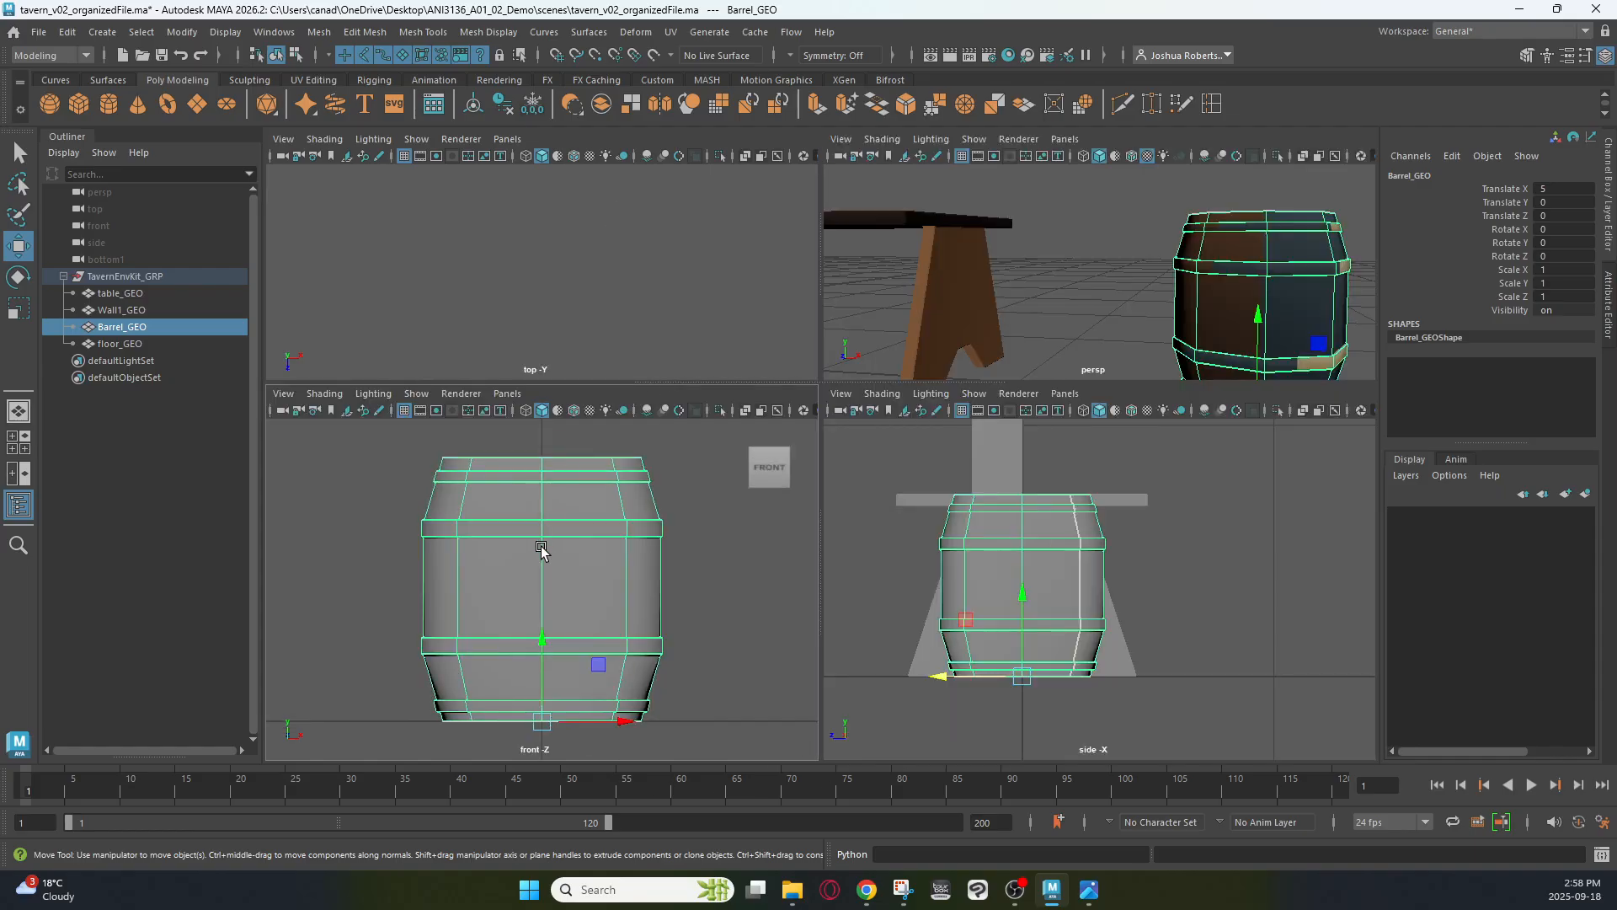
key(space)
key(space)
key(space)
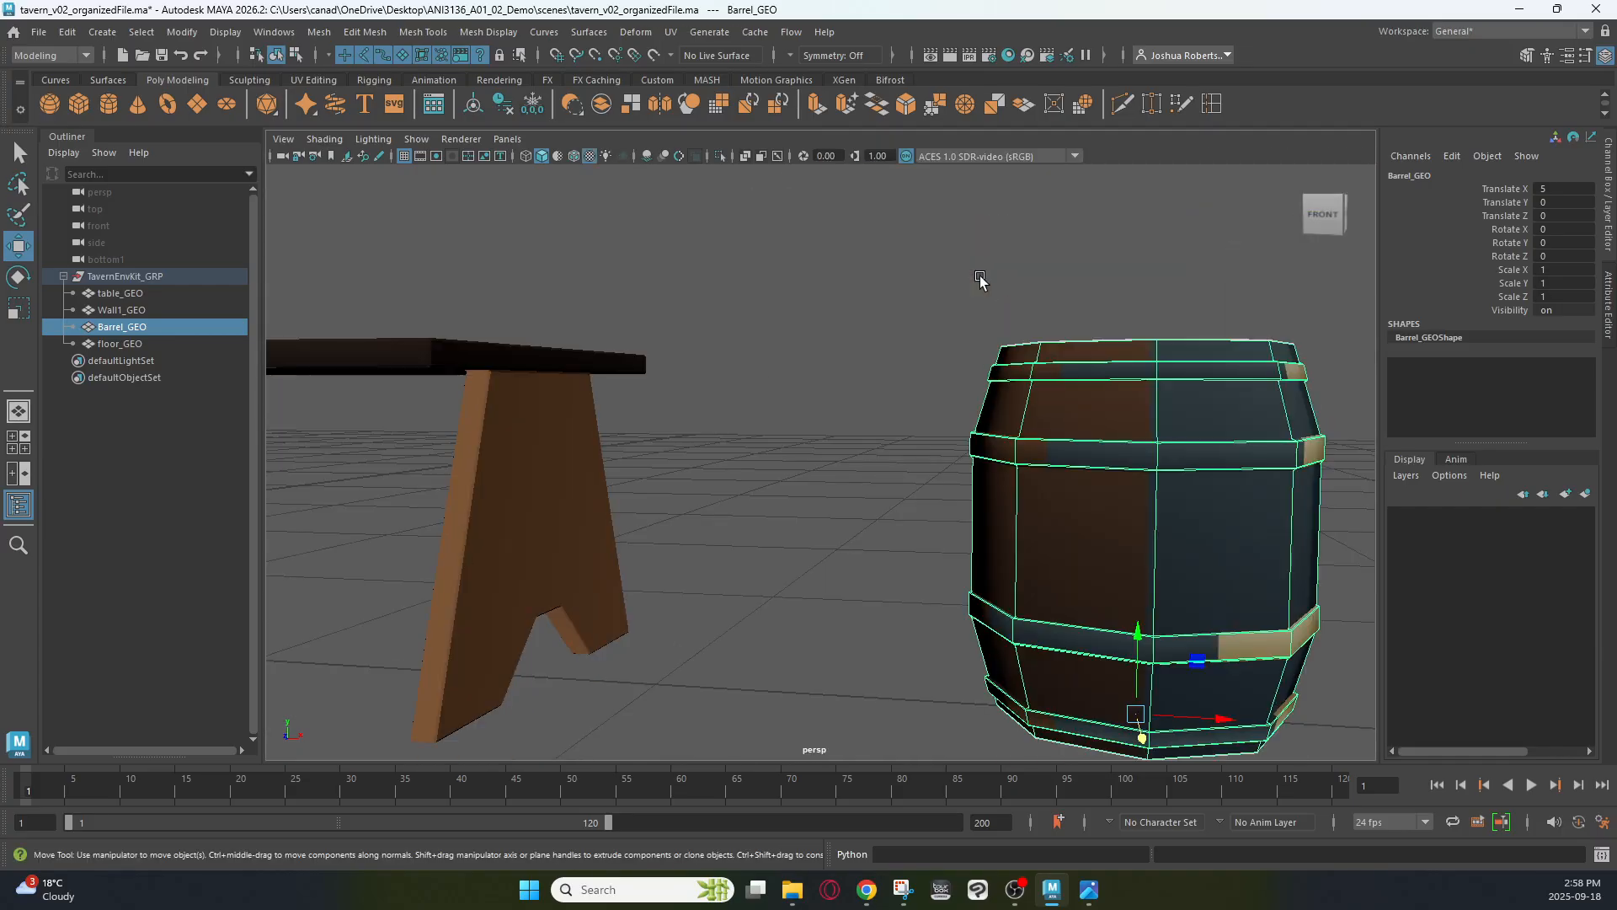
key(space)
key(space)
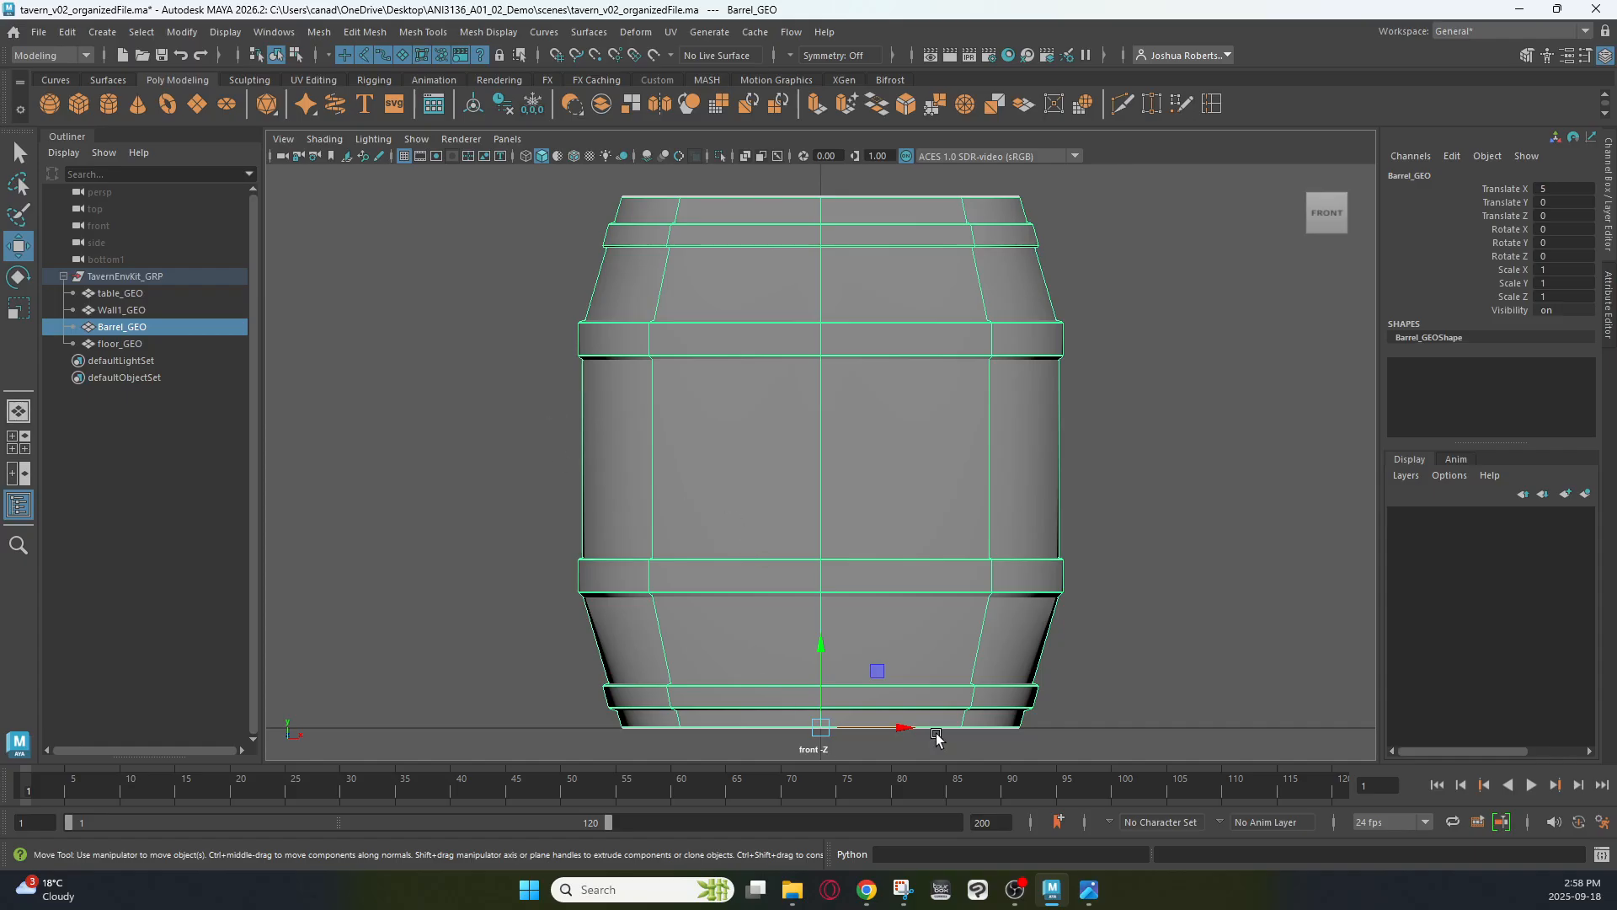
Open the UV Editor and arrange it beside the barrel in the front view
click(671, 31)
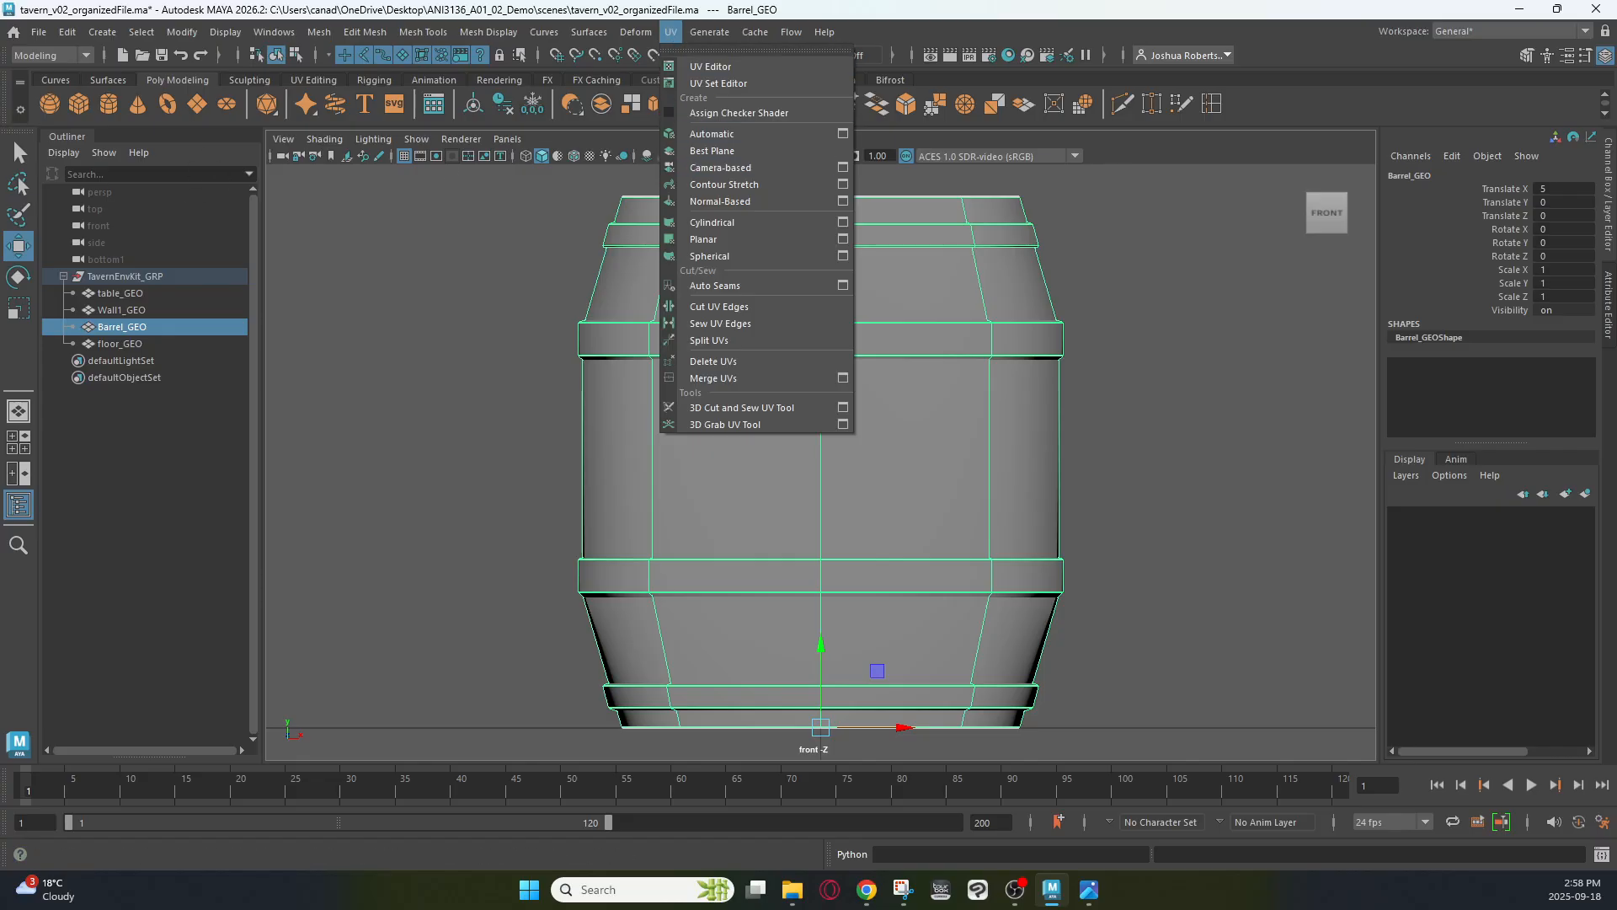
click(710, 67)
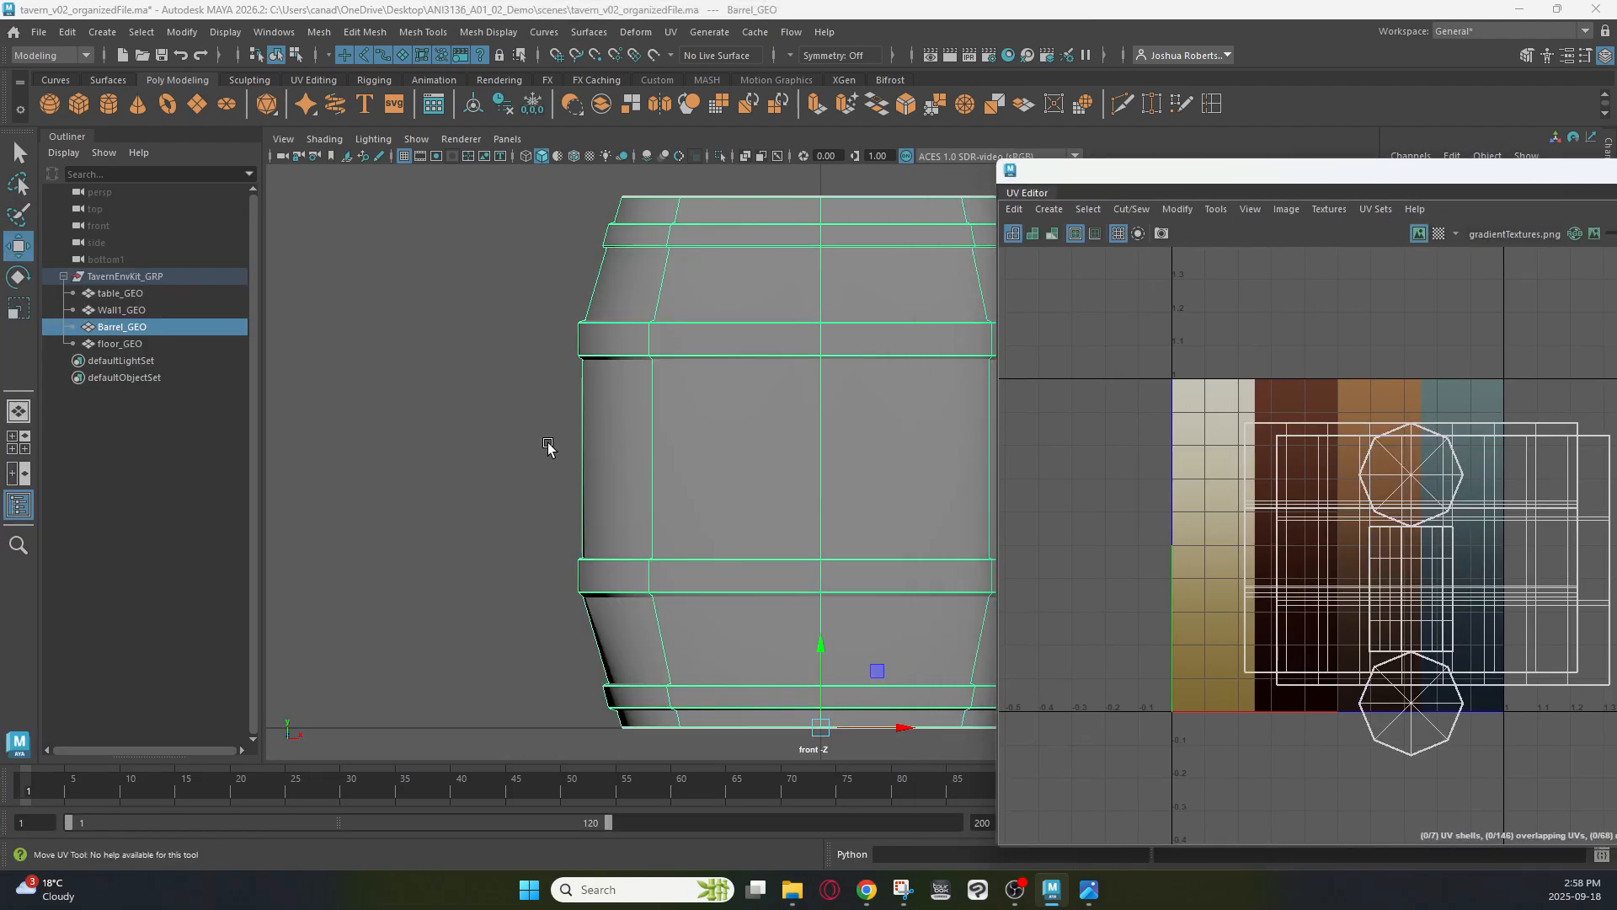
alt+middle_drag(547, 447, 307, 448)
drag(1220, 178, 1141, 146)
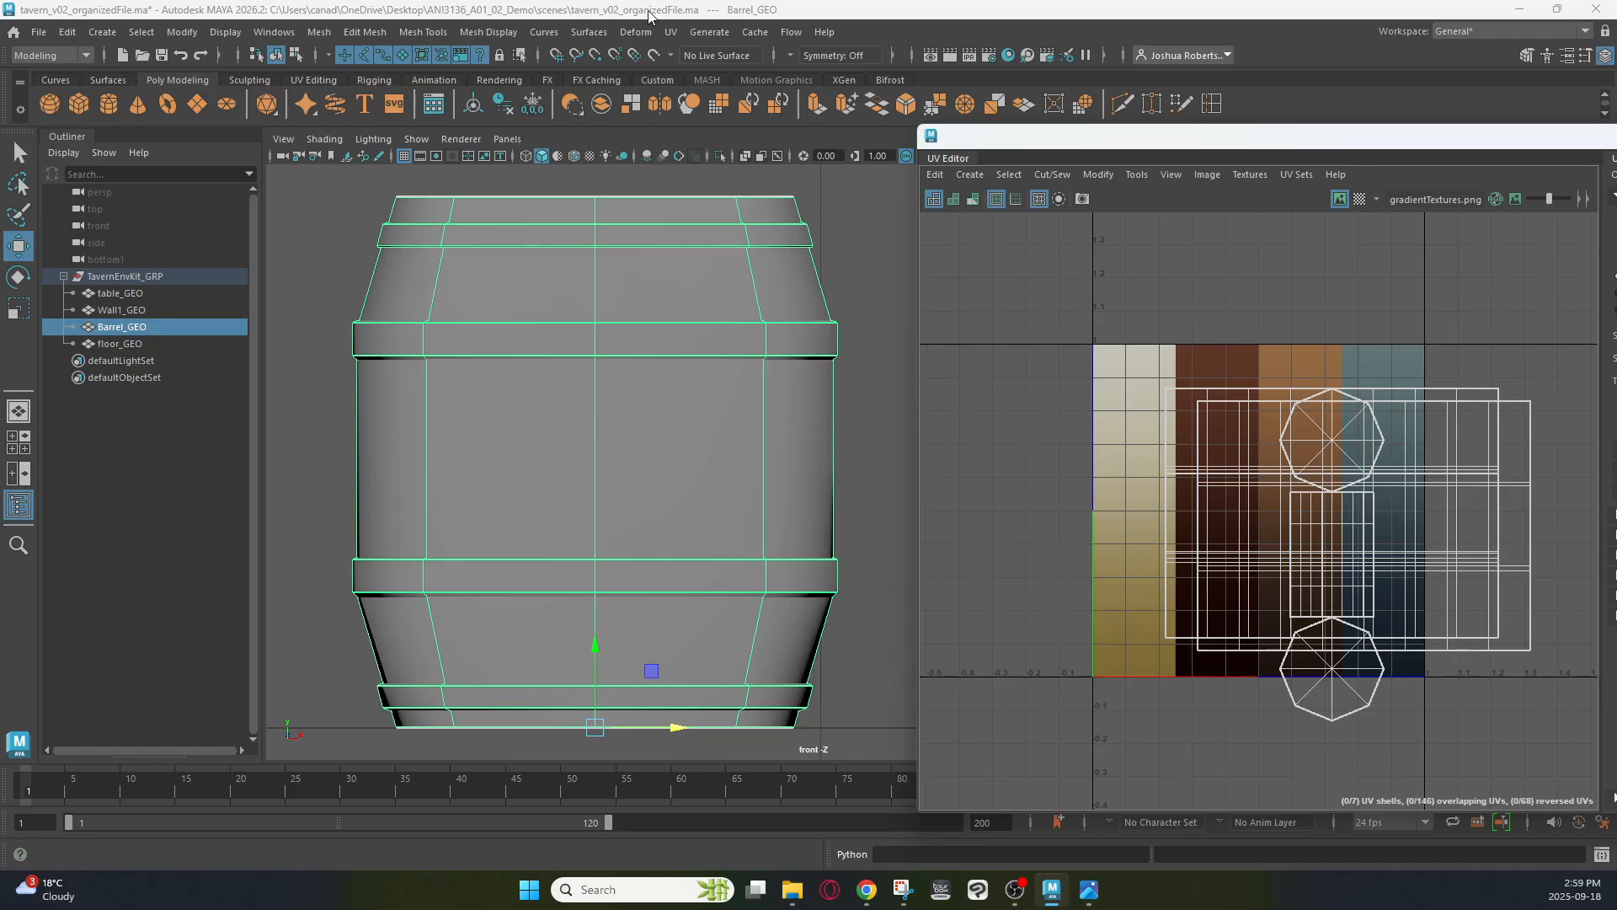
Apply a camera-based UV projection to the barrel from the front view and display it with its texture
click(670, 33)
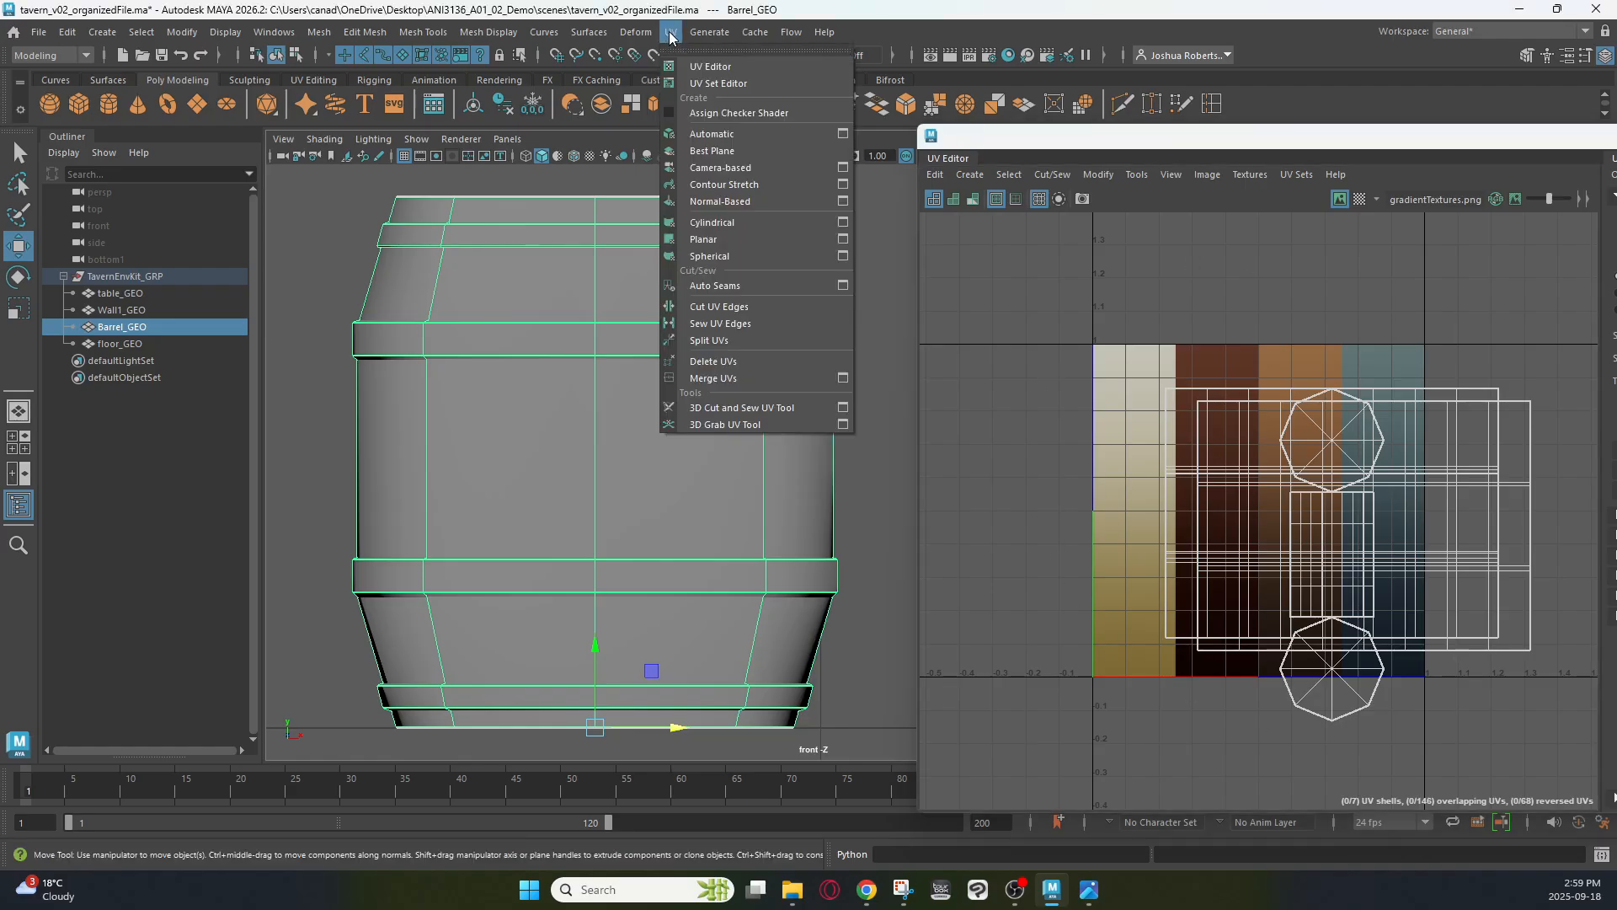
click(698, 169)
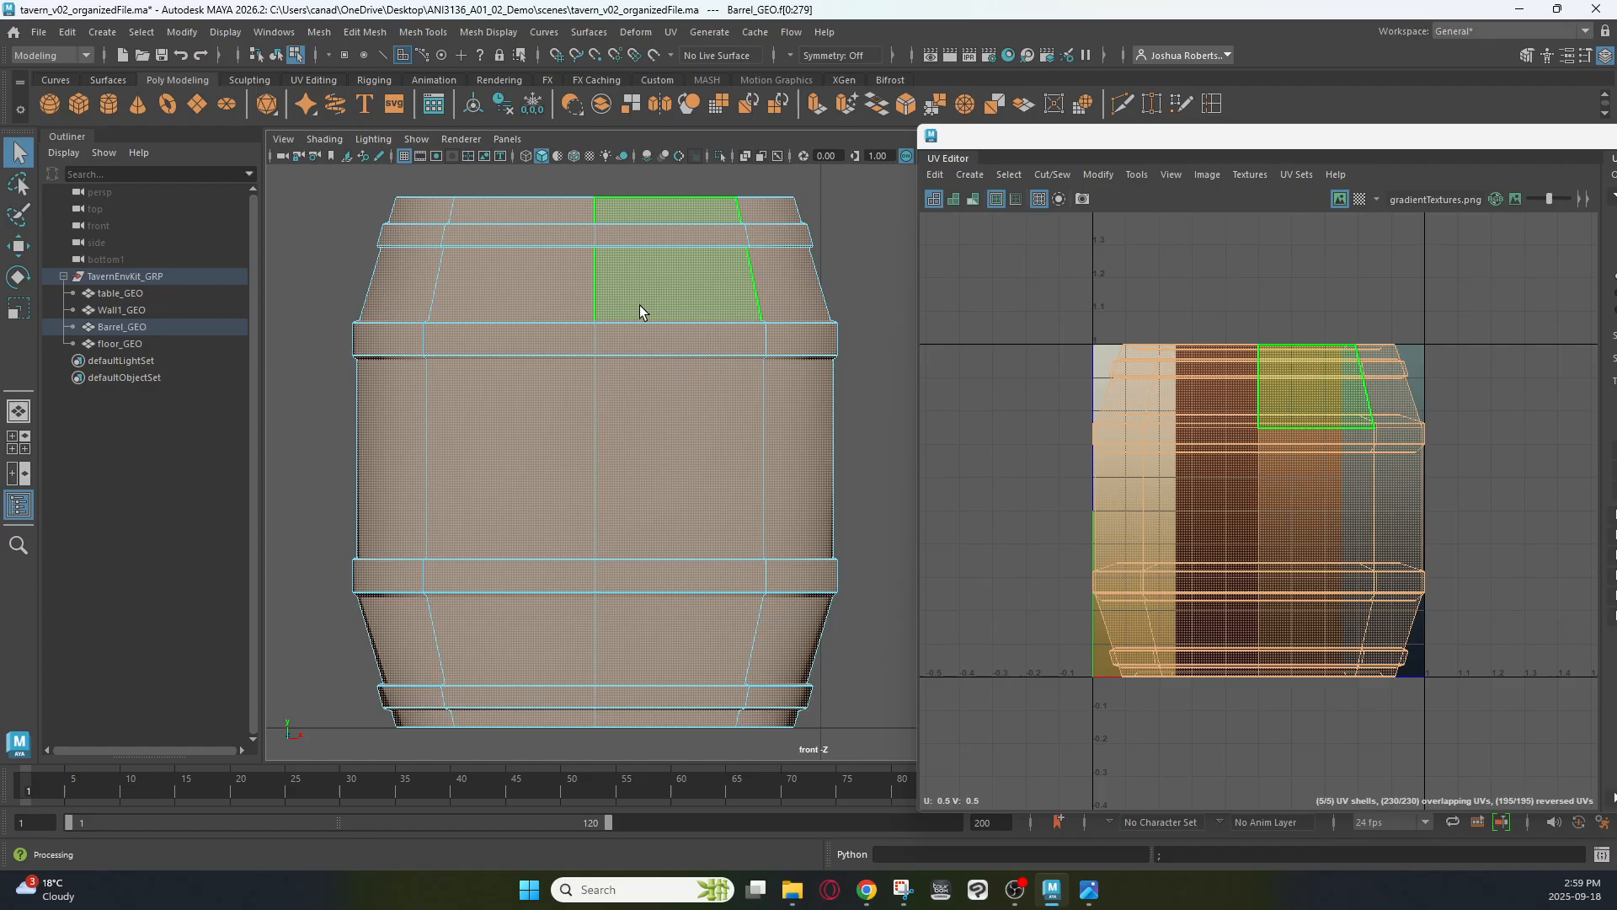
key(6)
click(305, 315)
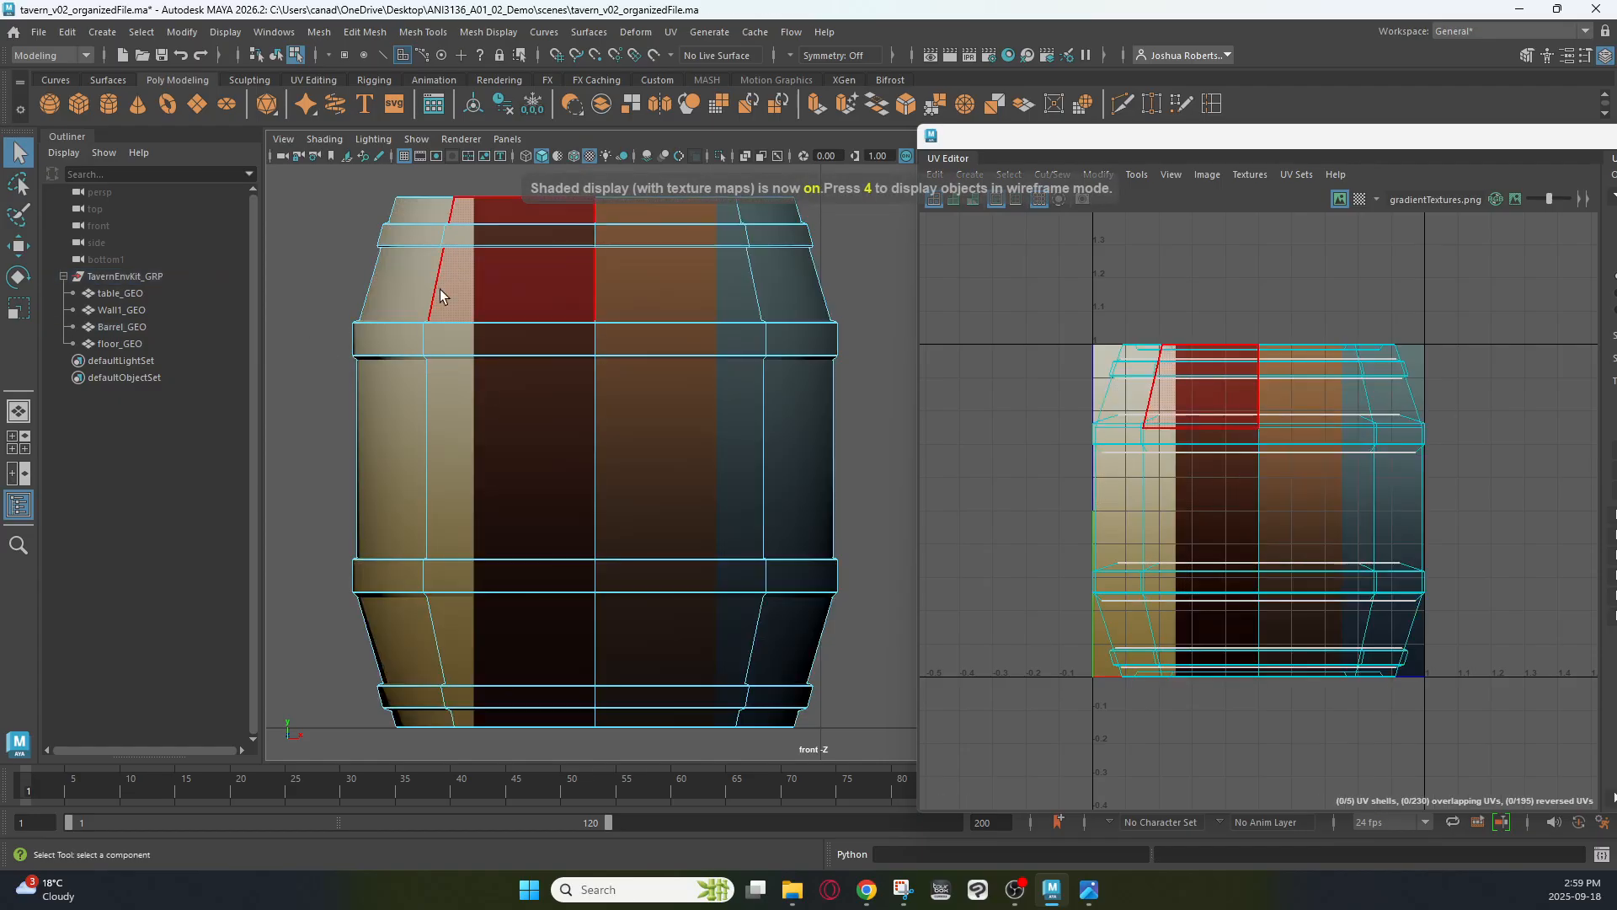
right_drag(725, 288, 883, 264)
click(883, 265)
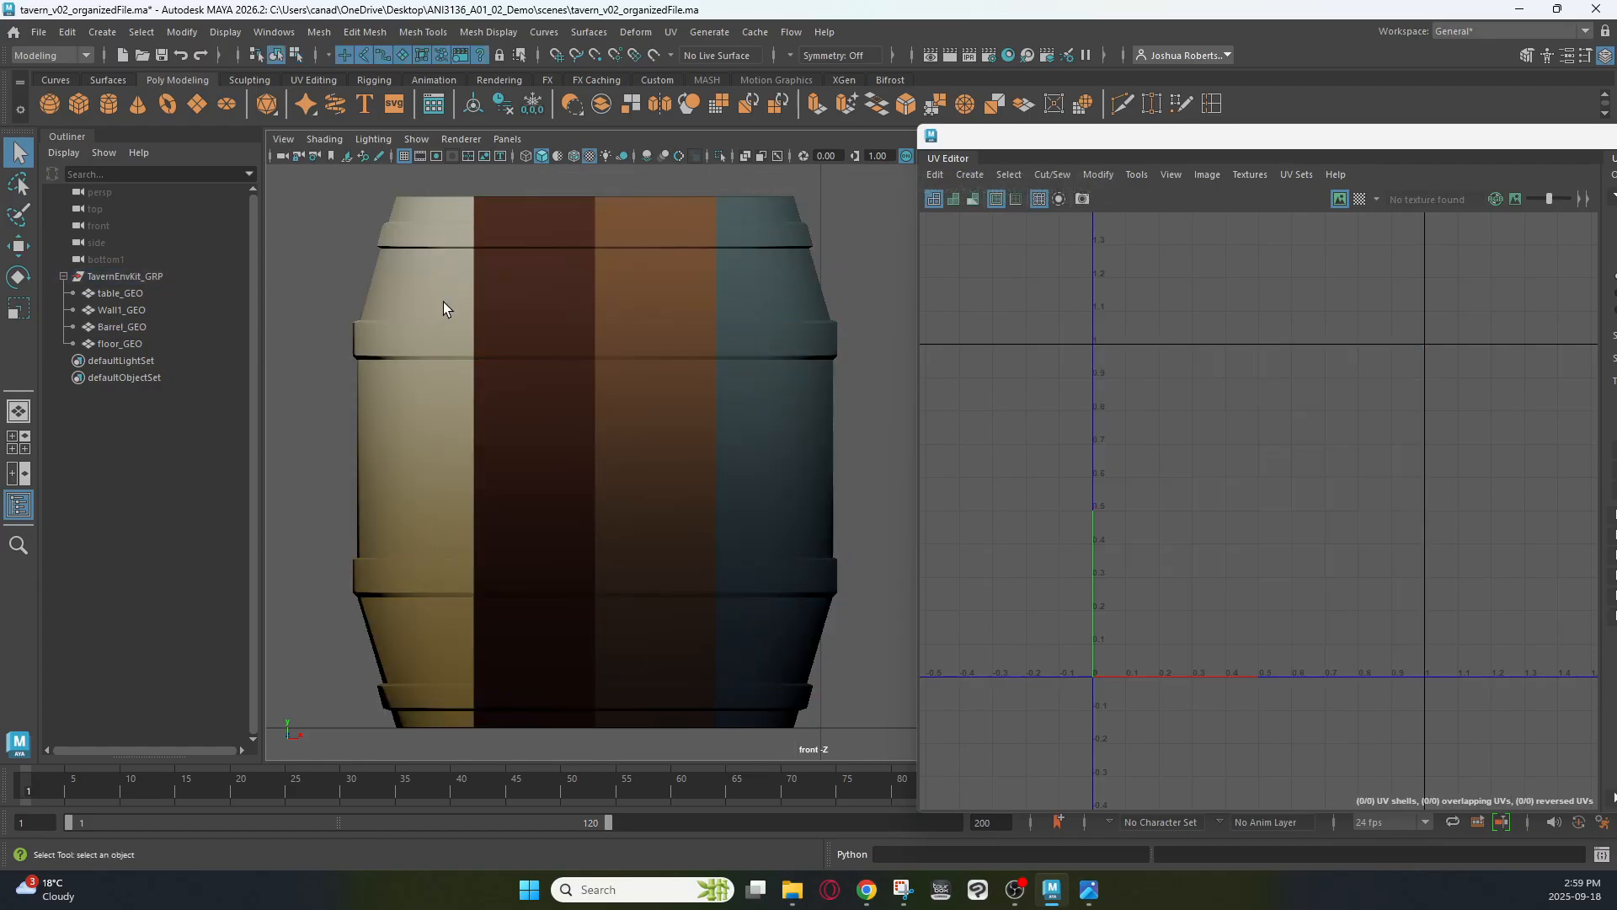
click(730, 409)
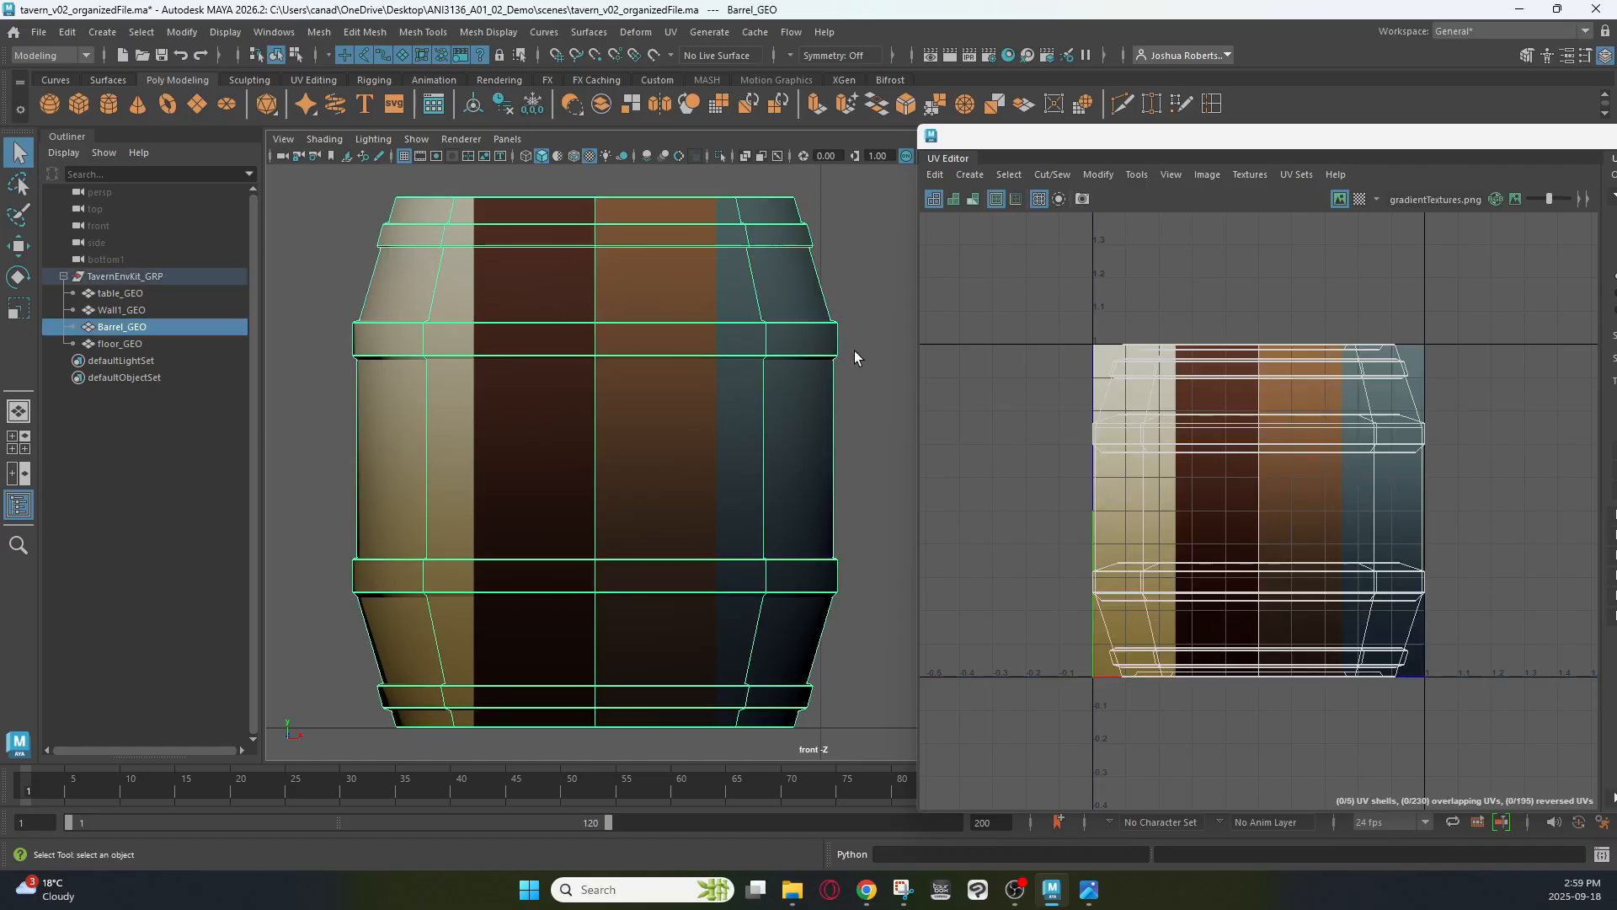
Examine how the projected gradient colors fall on the barrel's sides, underside and top in the perspective view
alt+drag(856, 225, 849, 228)
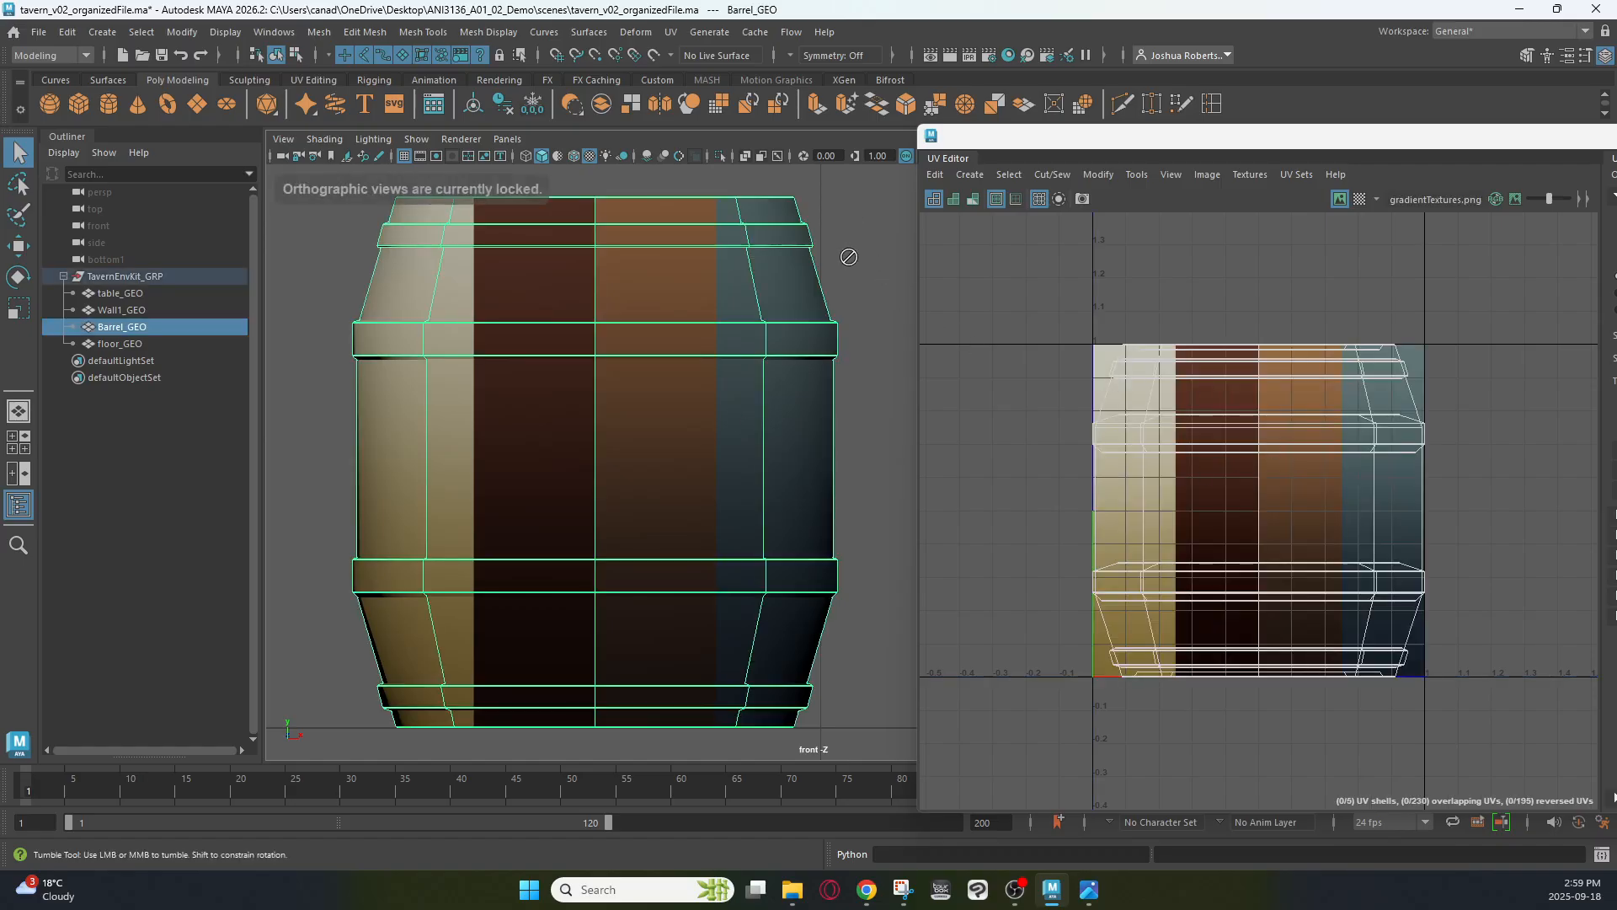
key(space)
key(space)
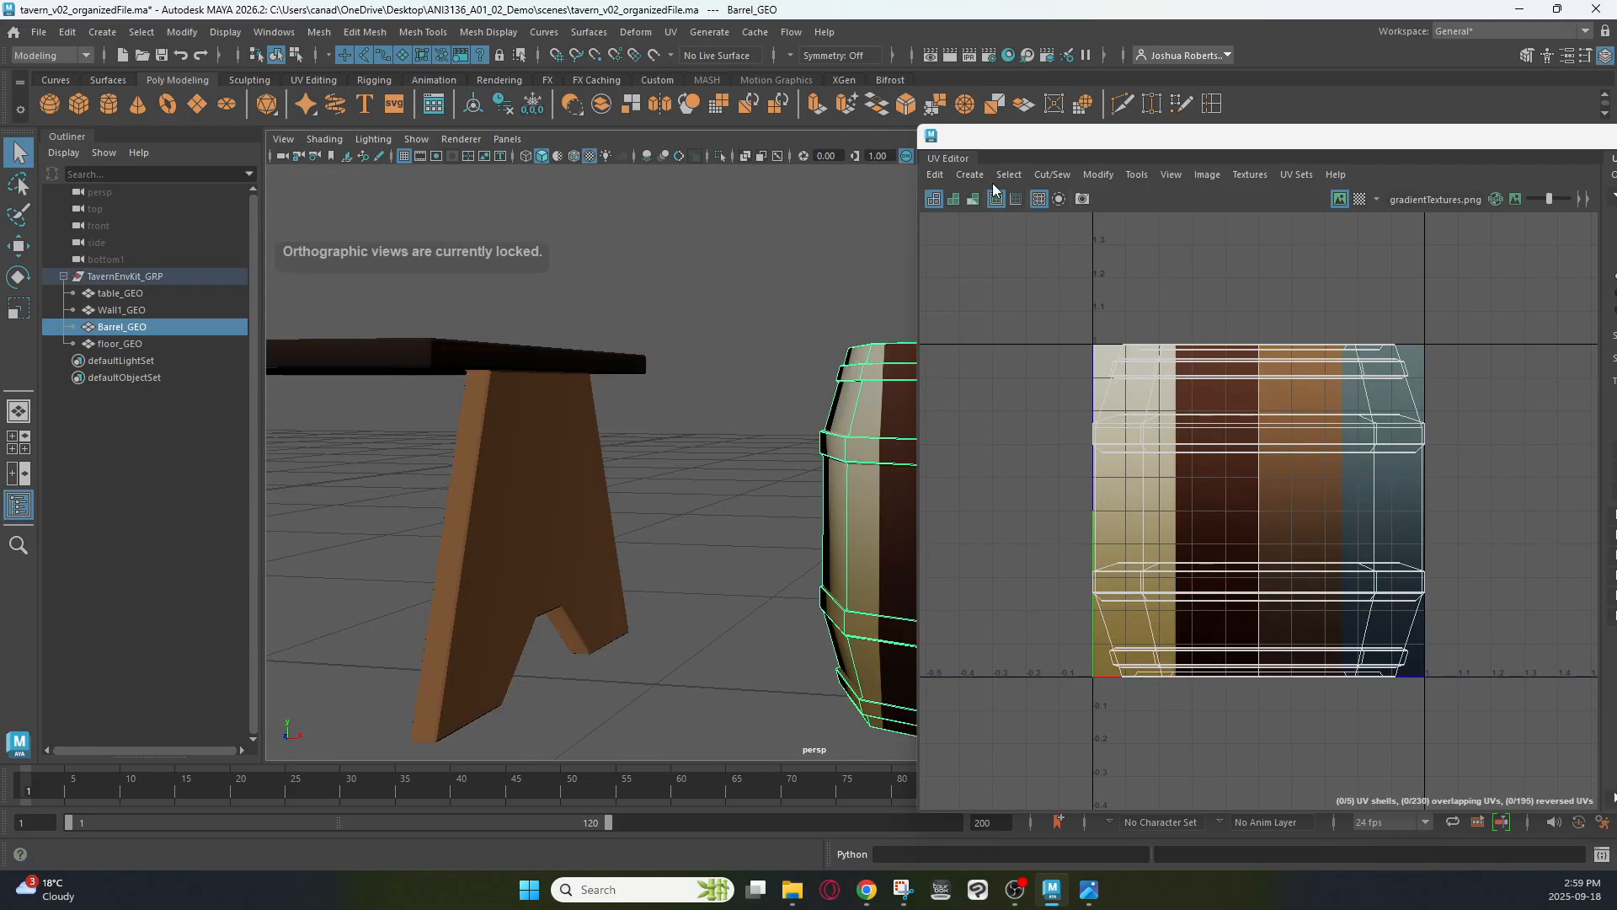
drag(1105, 143, 0, 127)
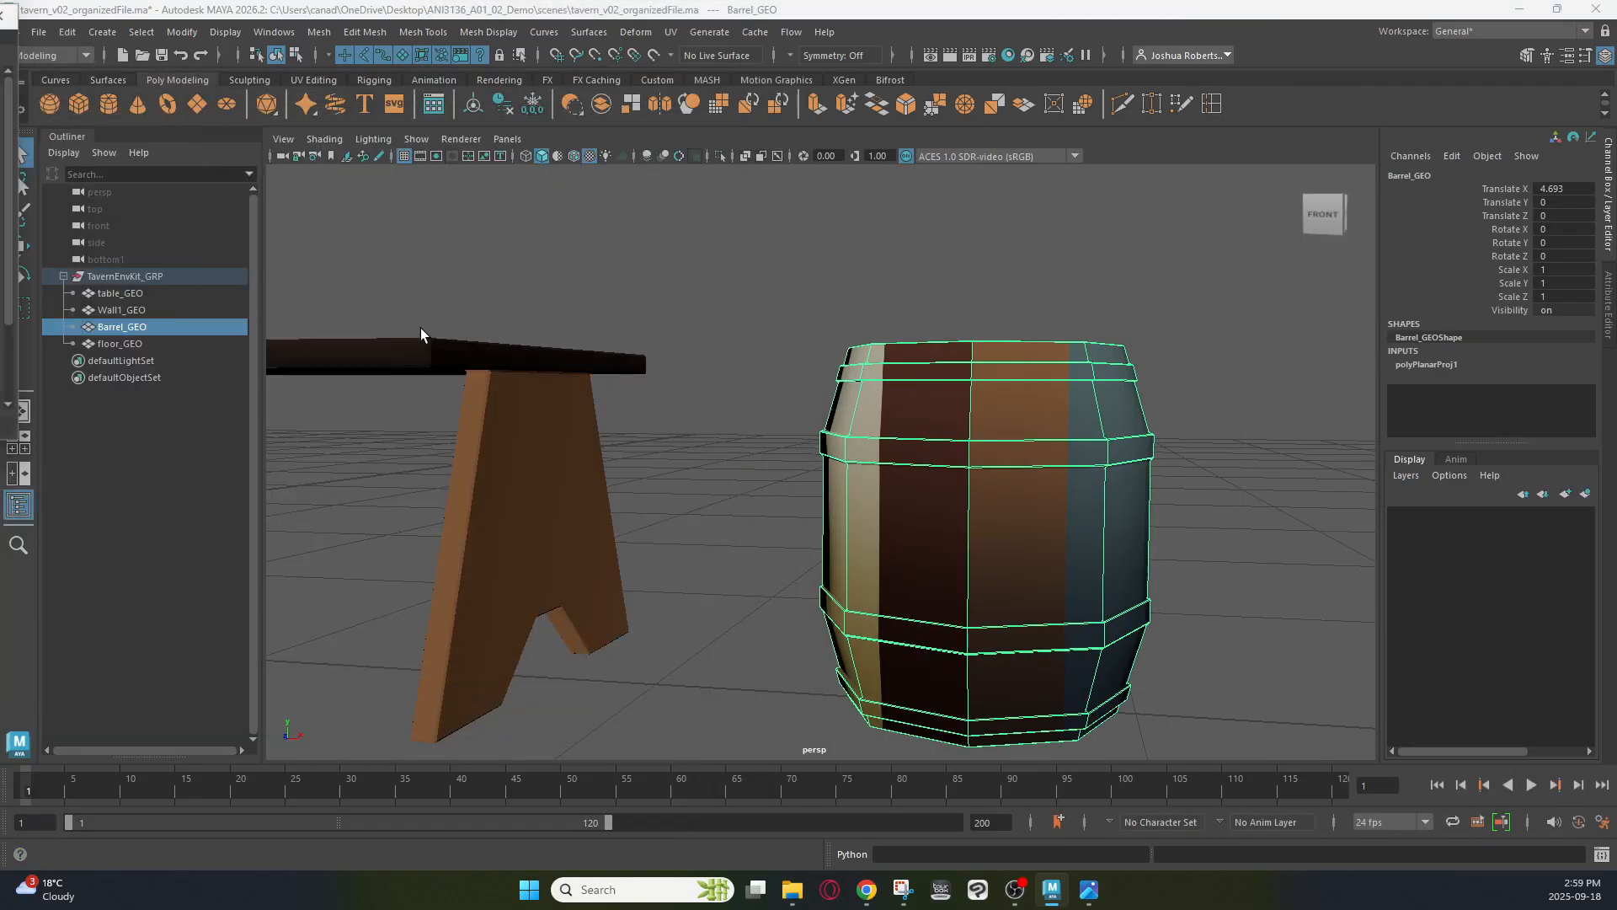
alt+drag(796, 286, 877, 381)
alt+drag(1008, 453, 884, 438)
alt+drag(1105, 401, 952, 337)
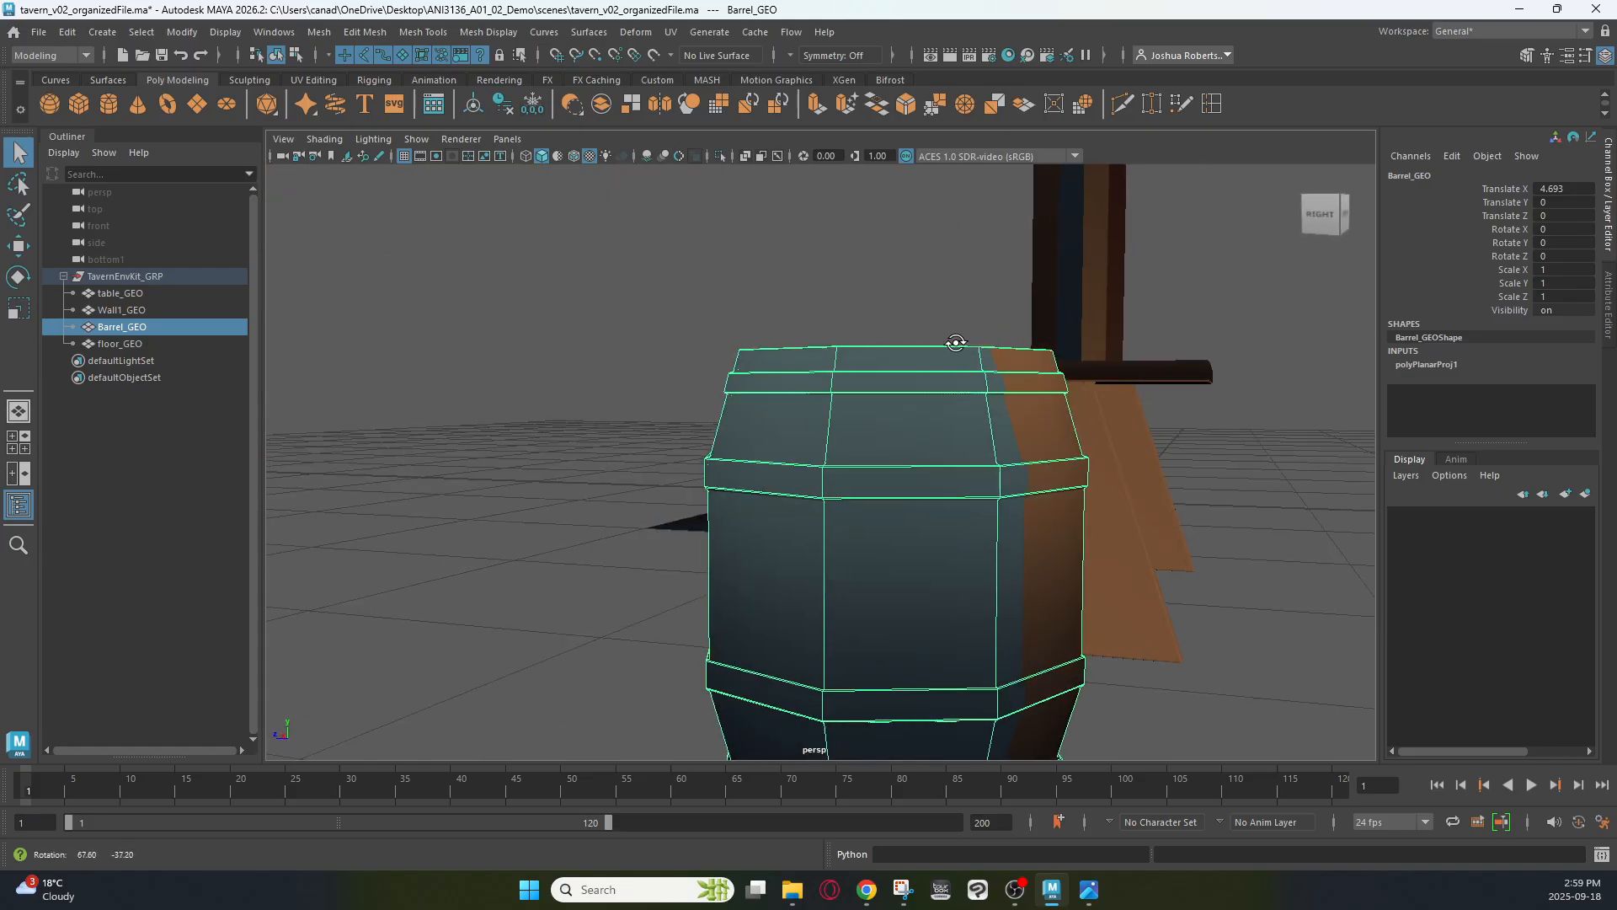
alt+drag(940, 457, 961, 394)
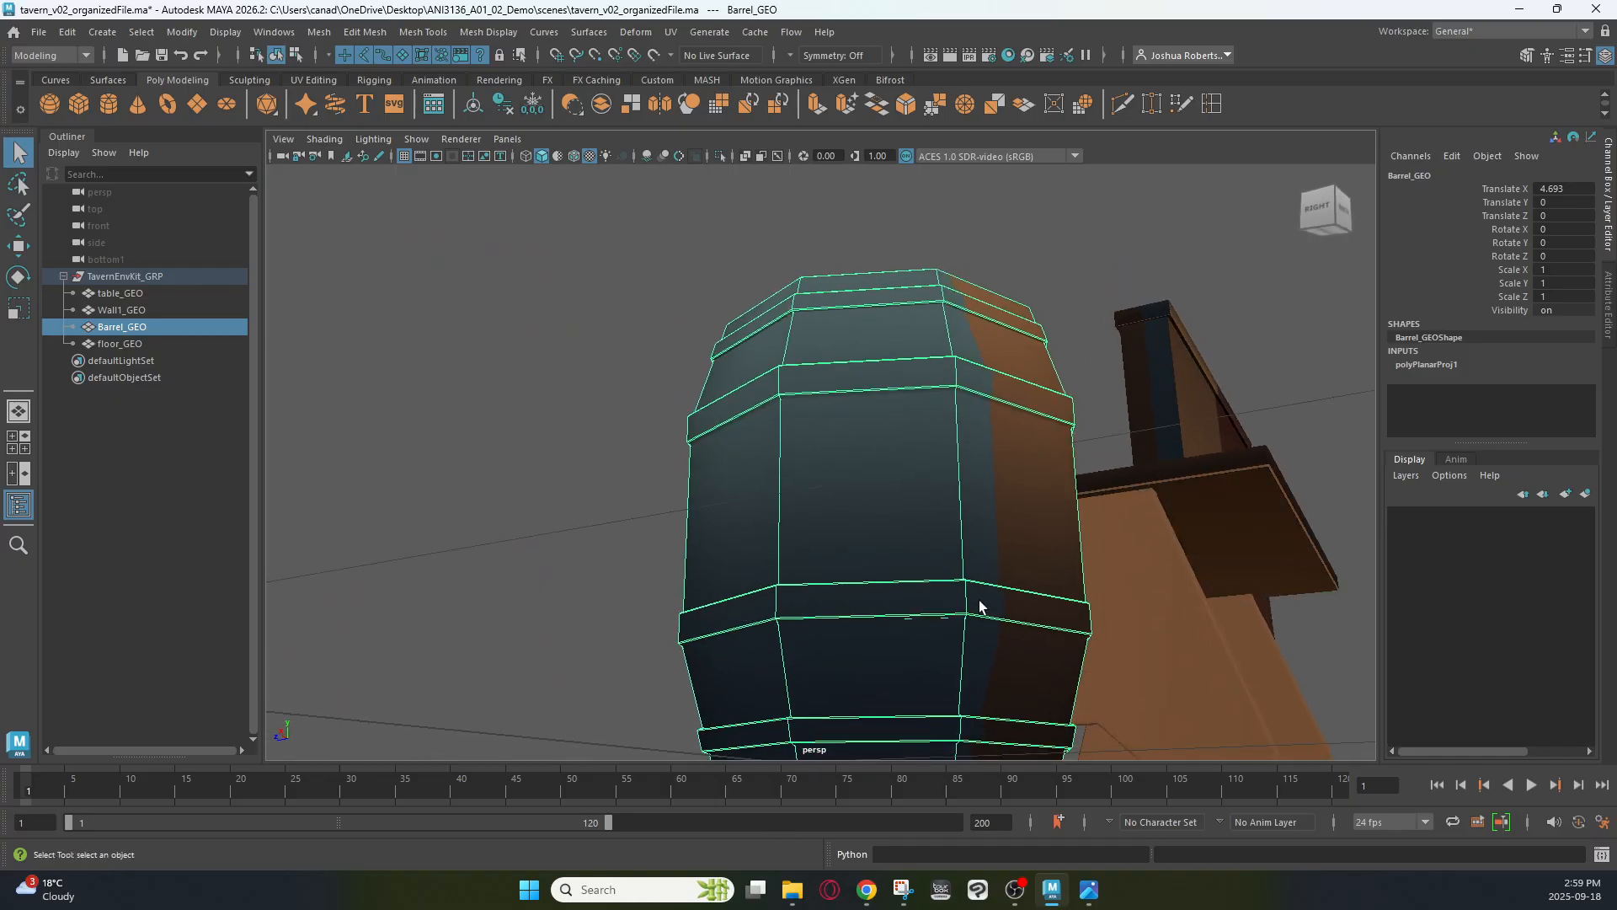
alt+drag(980, 606, 904, 483)
alt+drag(1000, 408, 1008, 372)
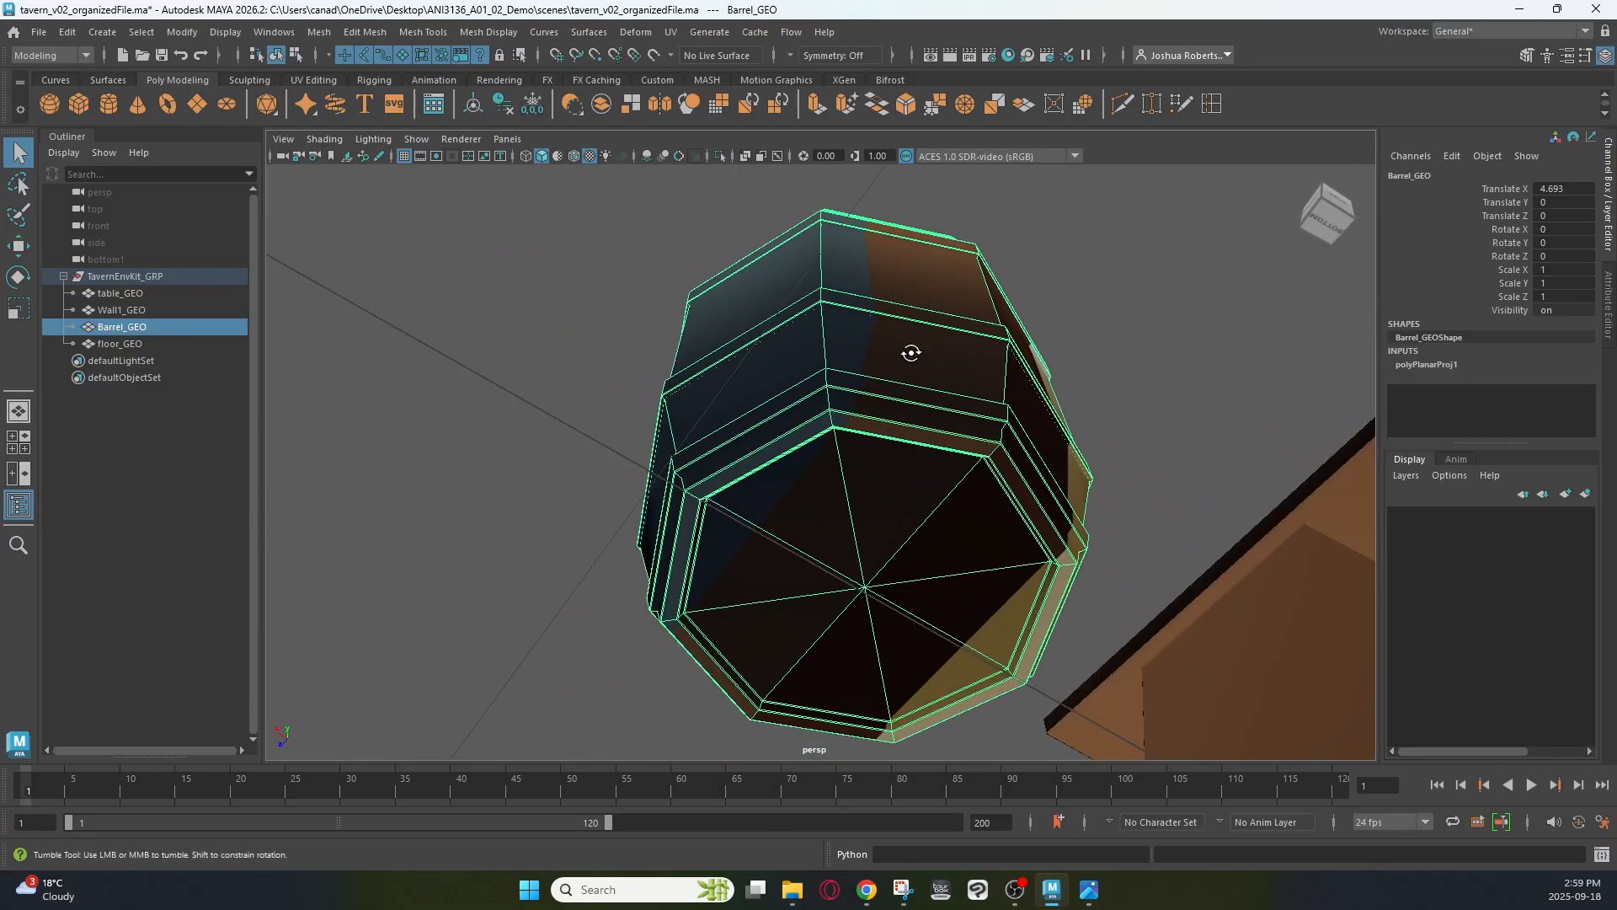
alt+drag(910, 354, 895, 404)
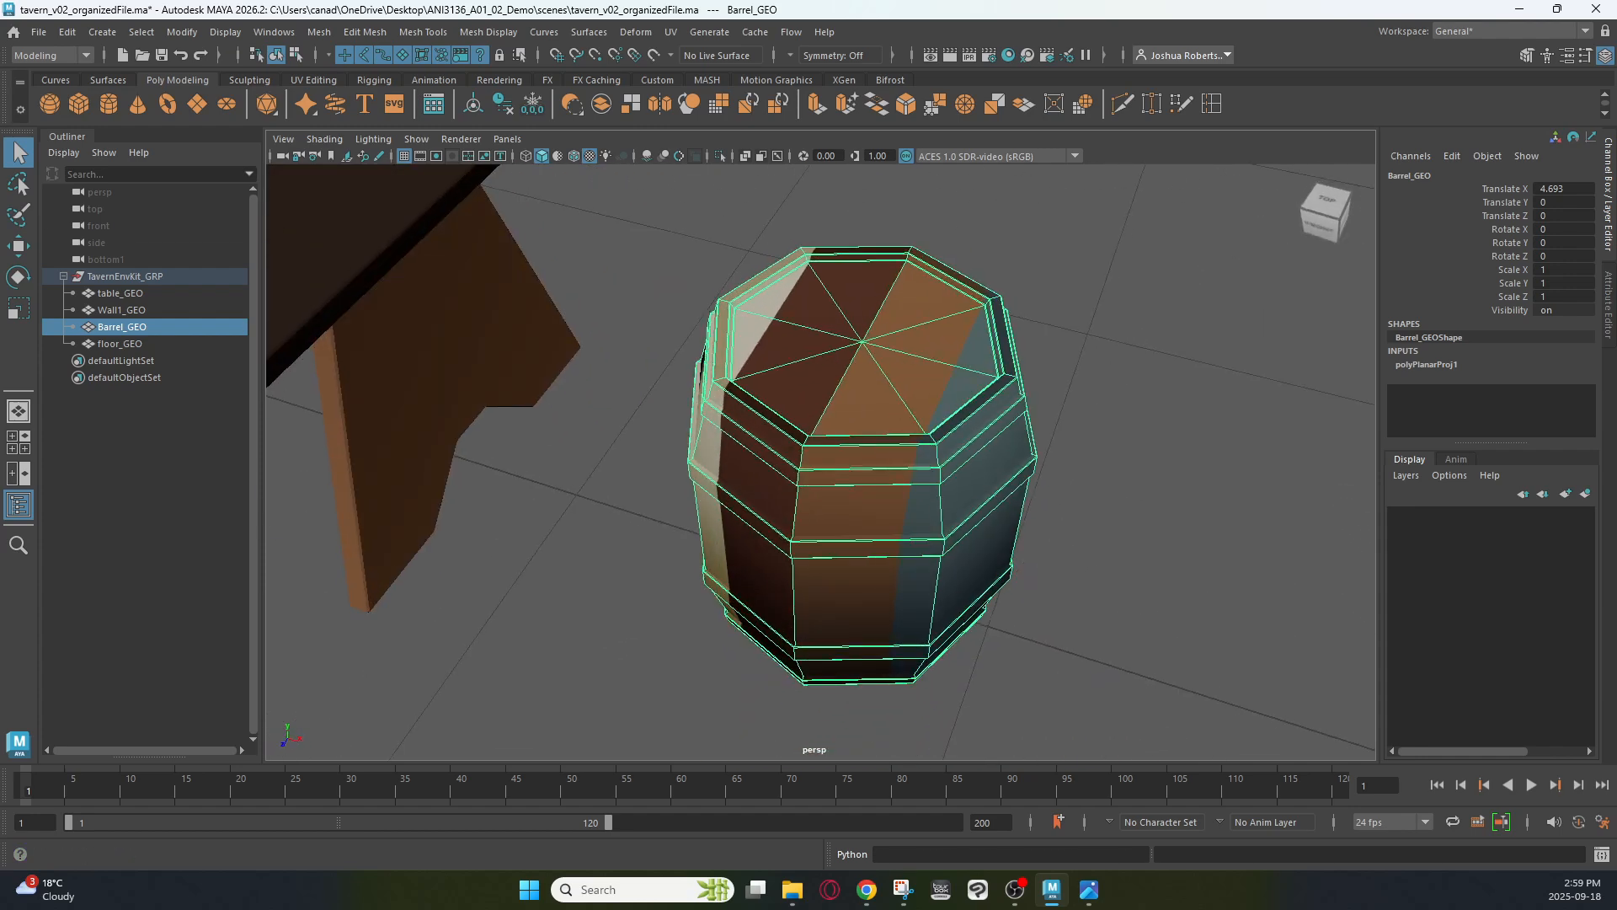
Bring the UV Editor back into view and resize it so the barrel stays visible beside it in perspective
drag(0, 135, 241, 156)
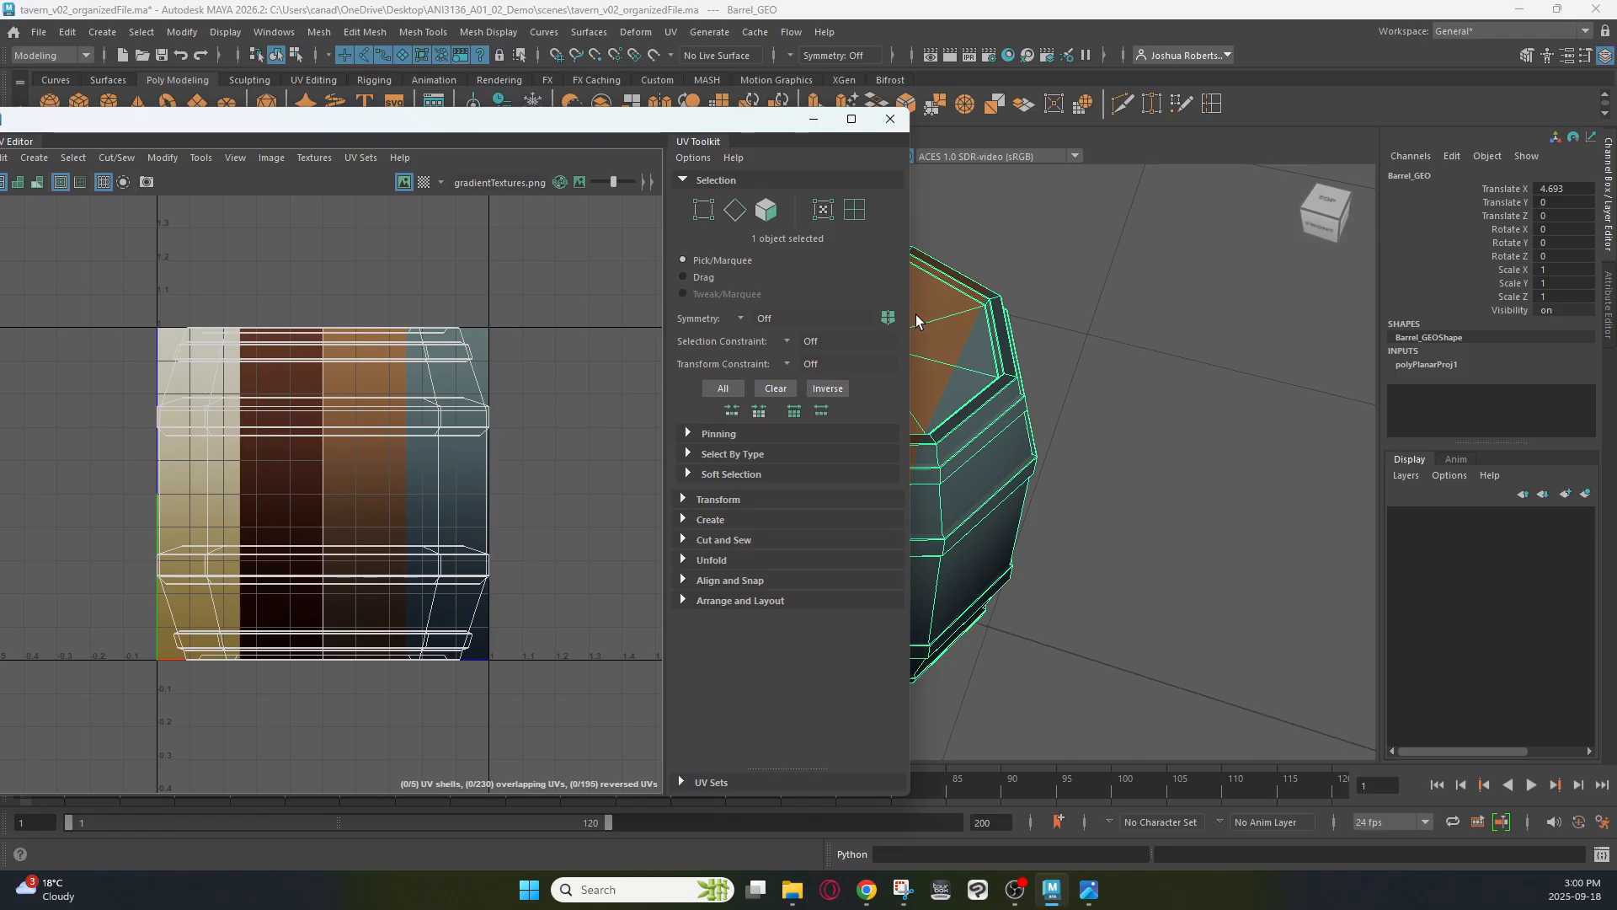
drag(912, 314, 668, 316)
alt+drag(835, 458, 1015, 341)
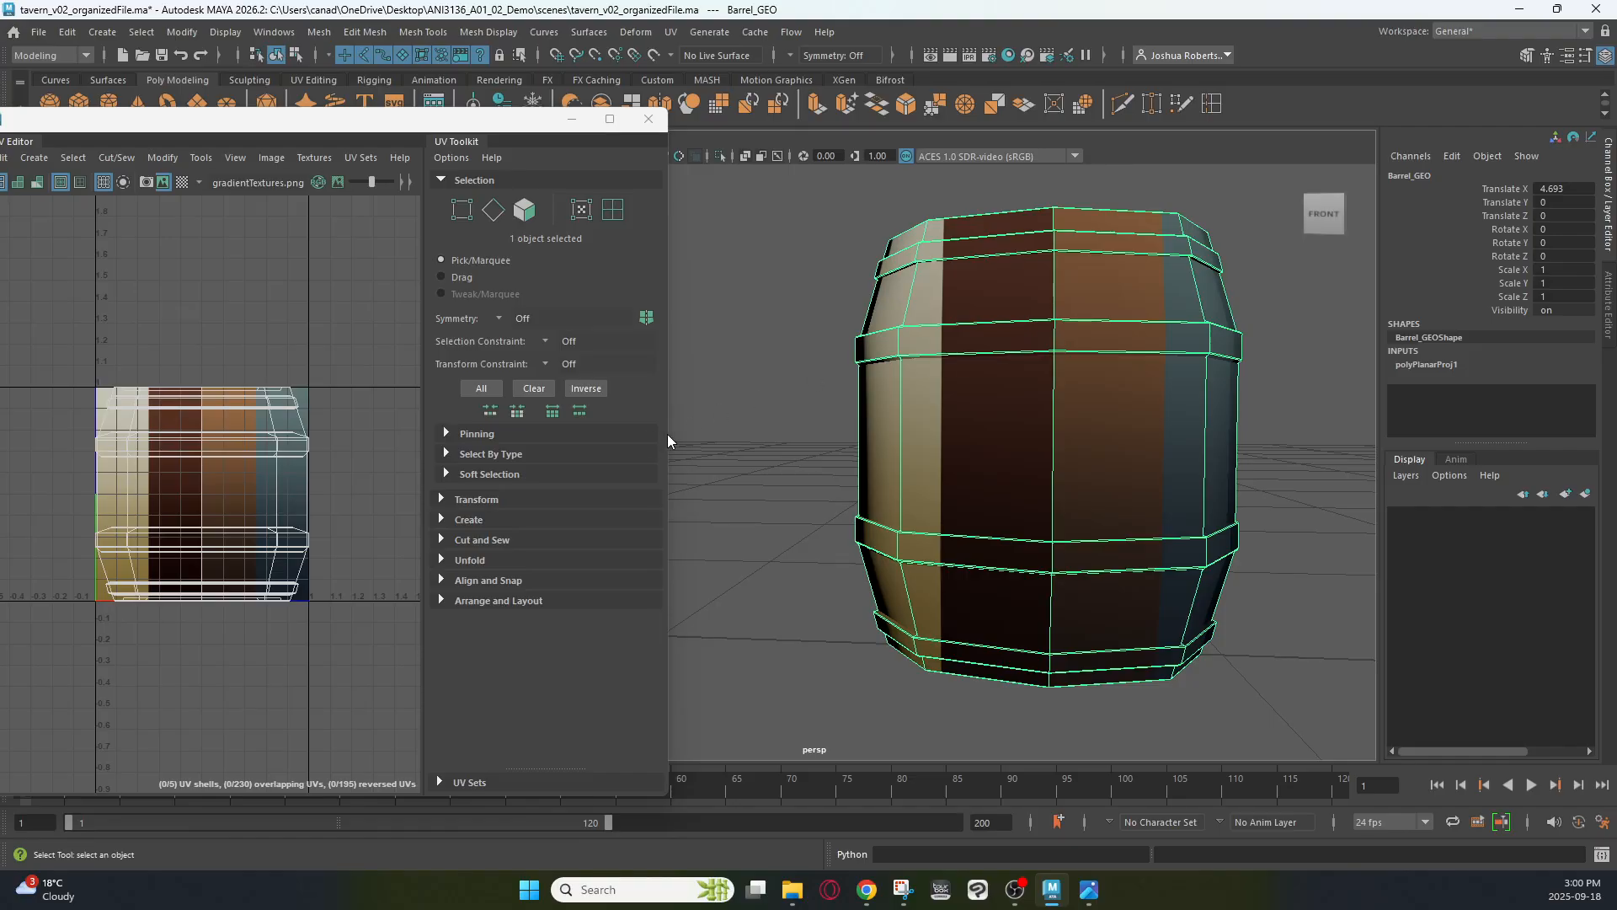
drag(668, 433, 818, 438)
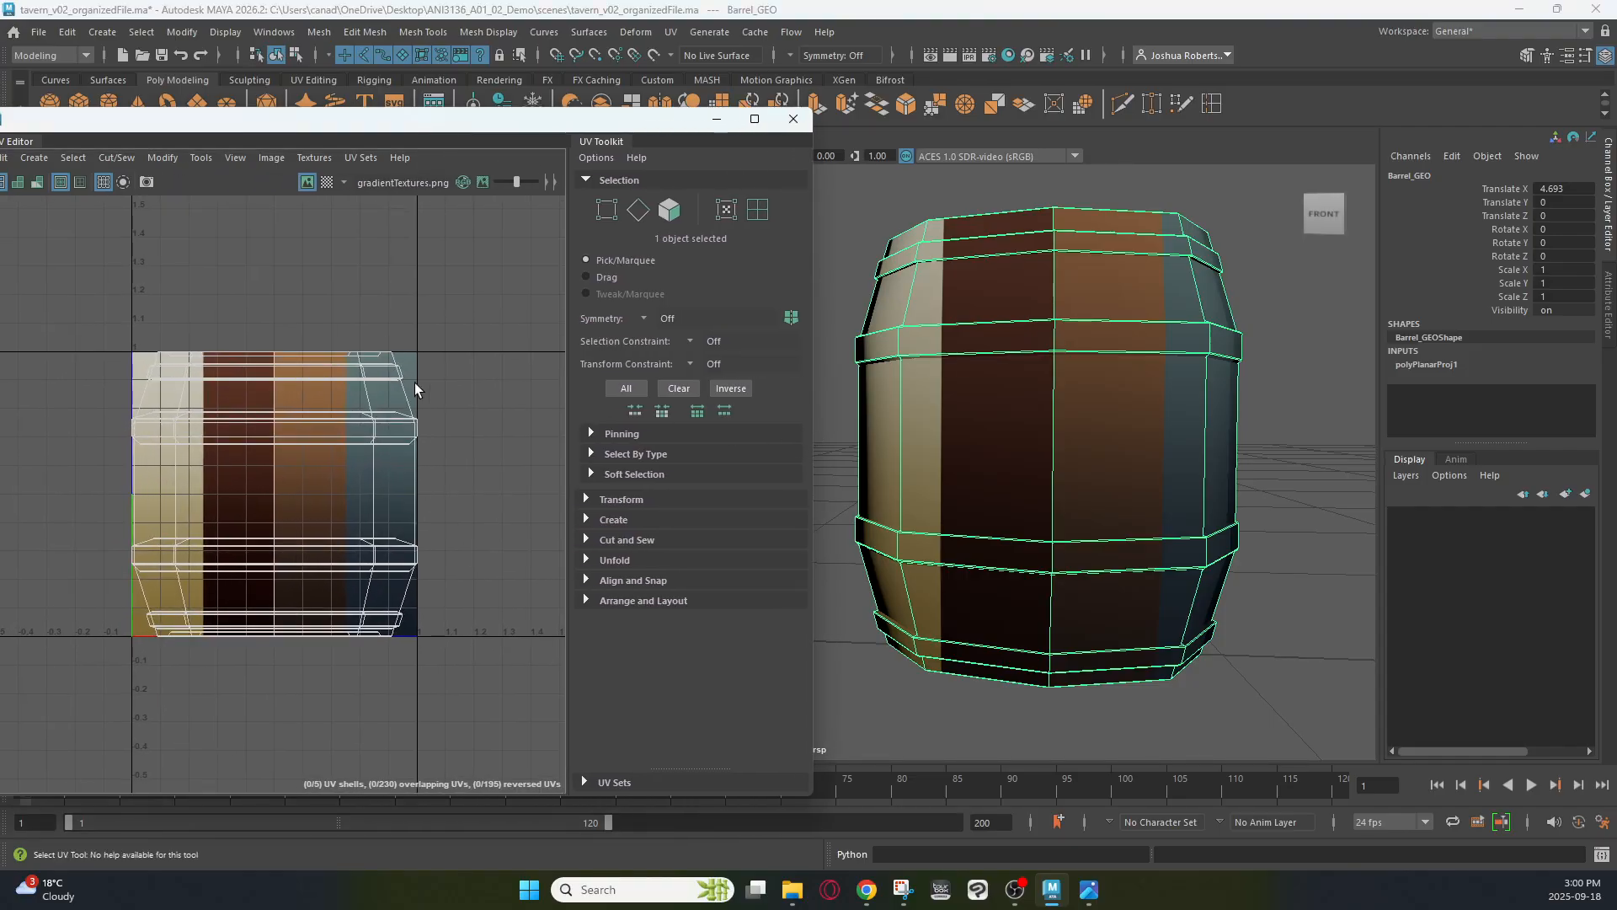
Select all of the barrel's UVs and scale them down into a narrow column that fits within one color strip
right_drag(273, 476, 342, 459)
drag(519, 304, 74, 768)
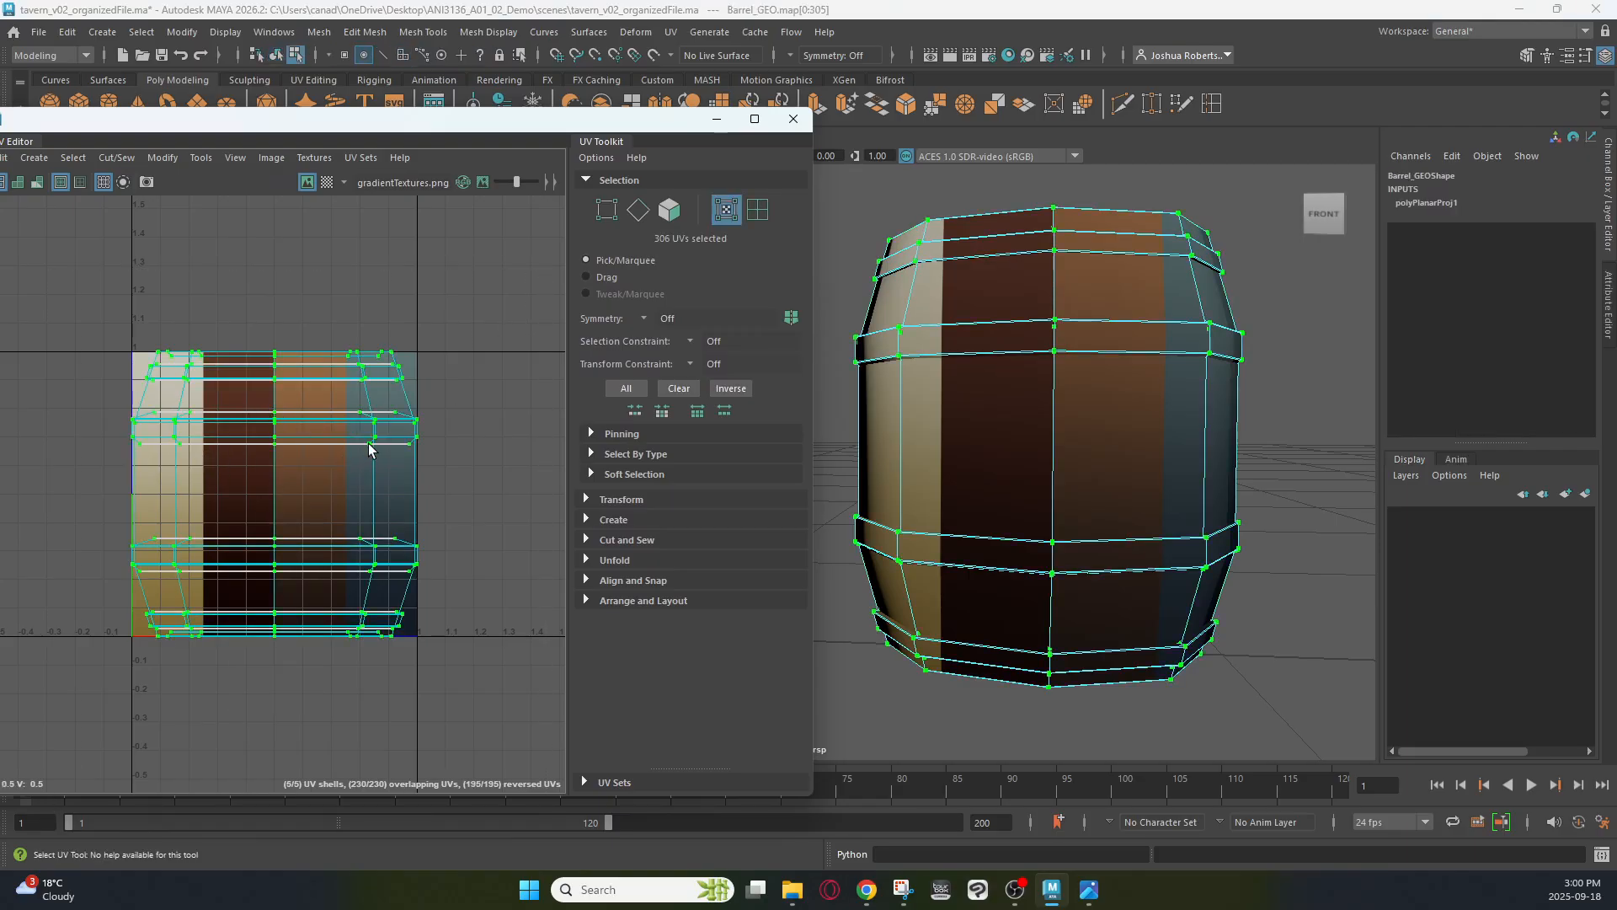
key(r)
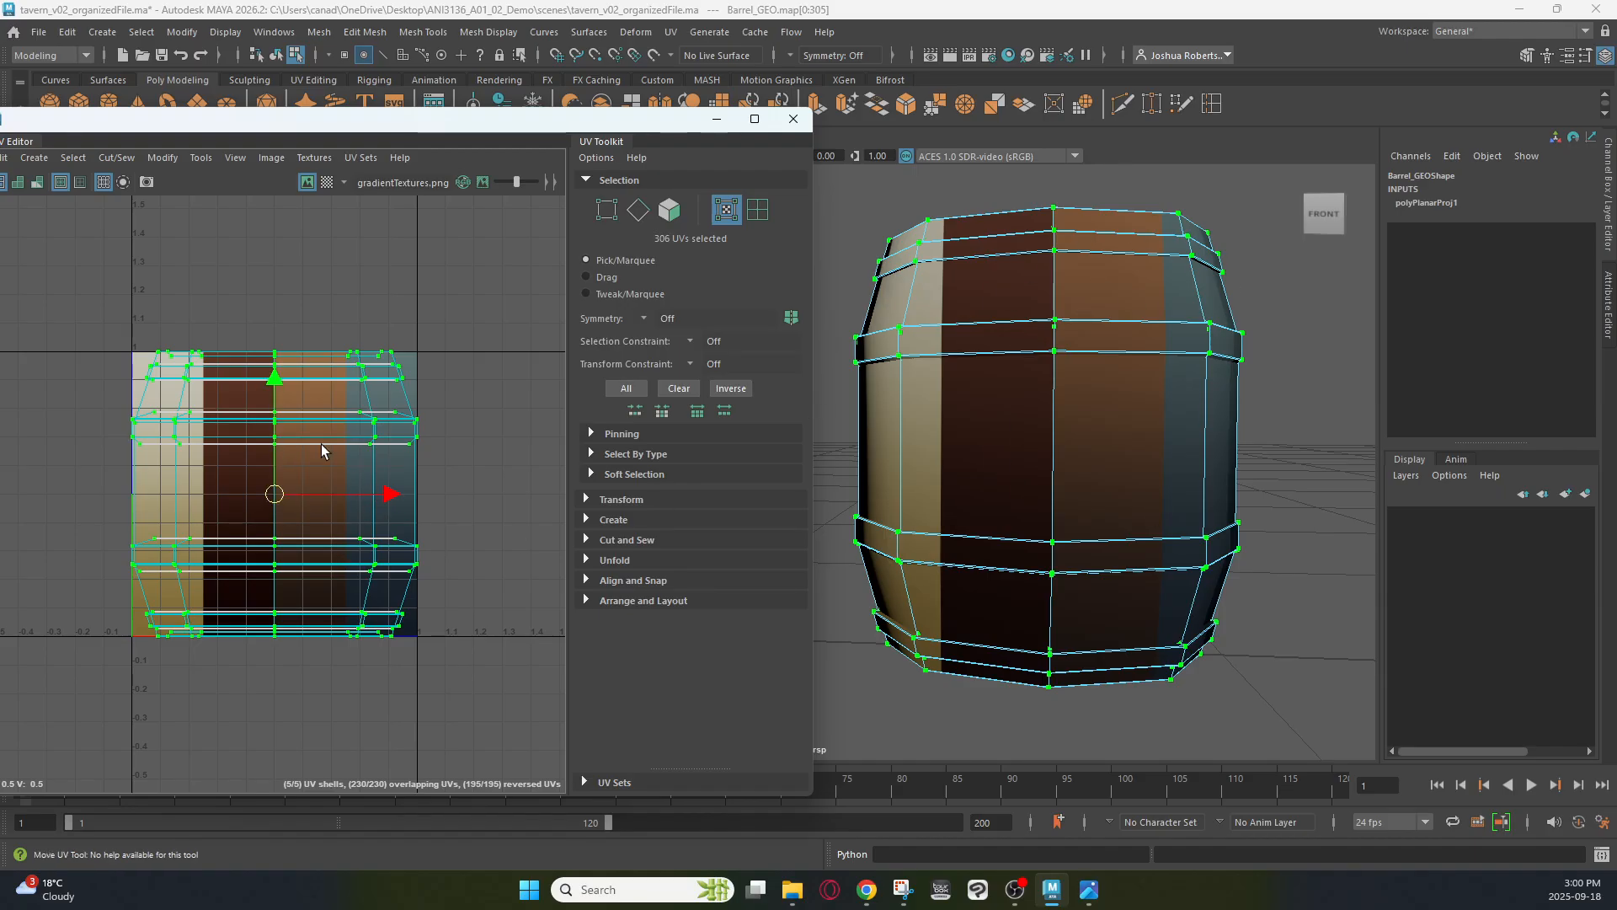
key(e)
key(r)
drag(384, 495, 286, 477)
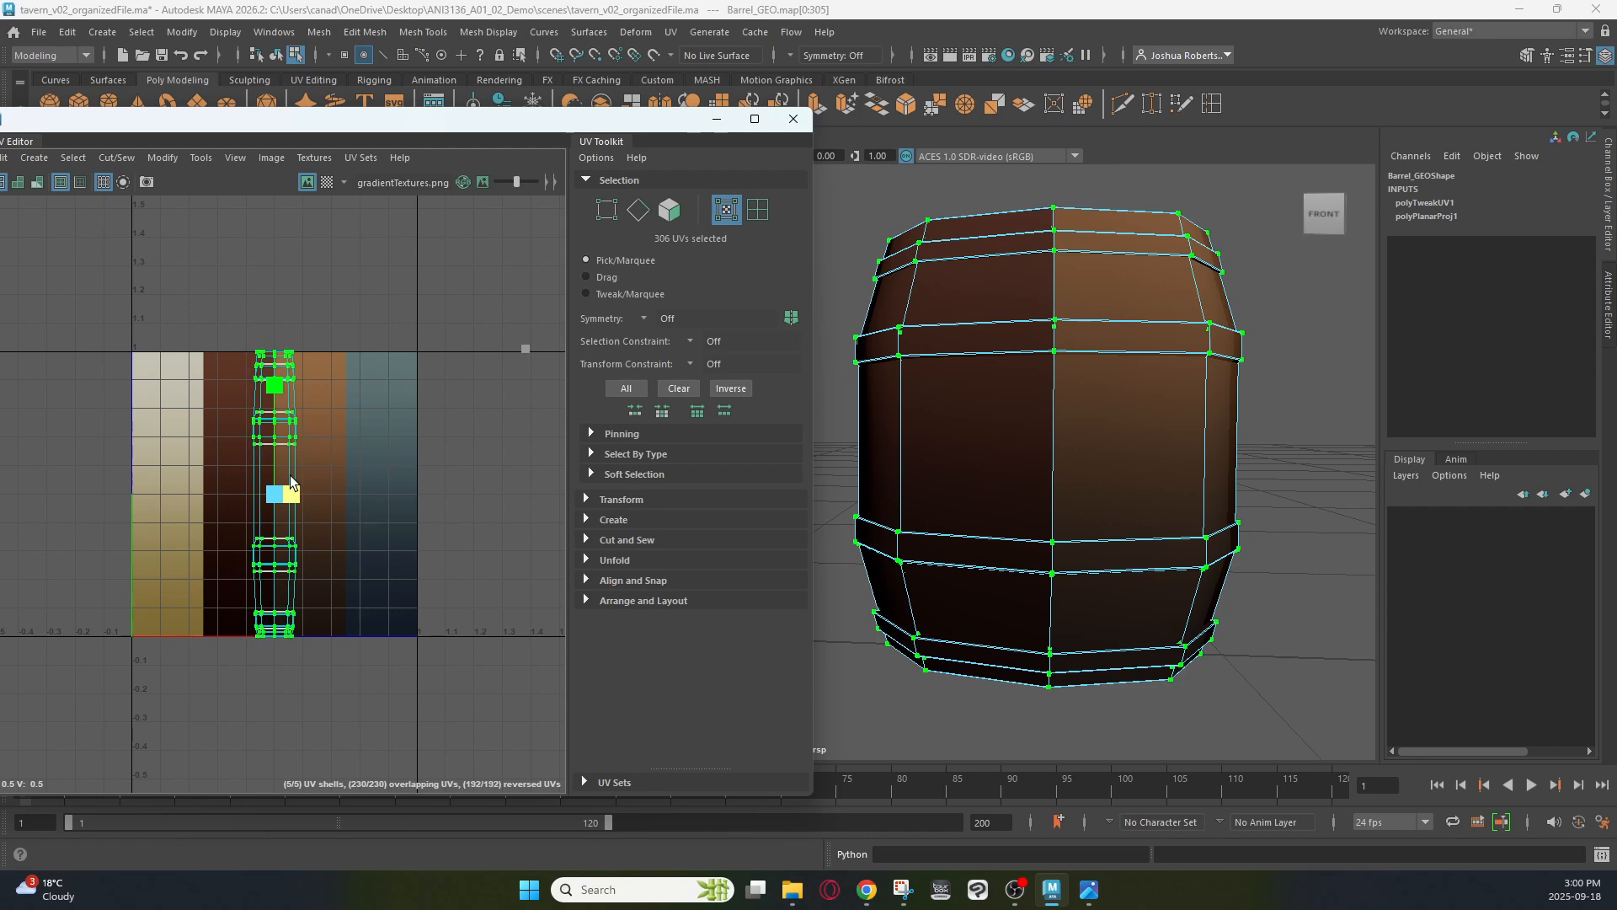
key(w)
drag(399, 496, 424, 497)
key(r)
drag(314, 495, 306, 494)
Try the barrel's UVs on the cream and orange strips, and place them on the dark brown strip
key(w)
drag(442, 495, 283, 494)
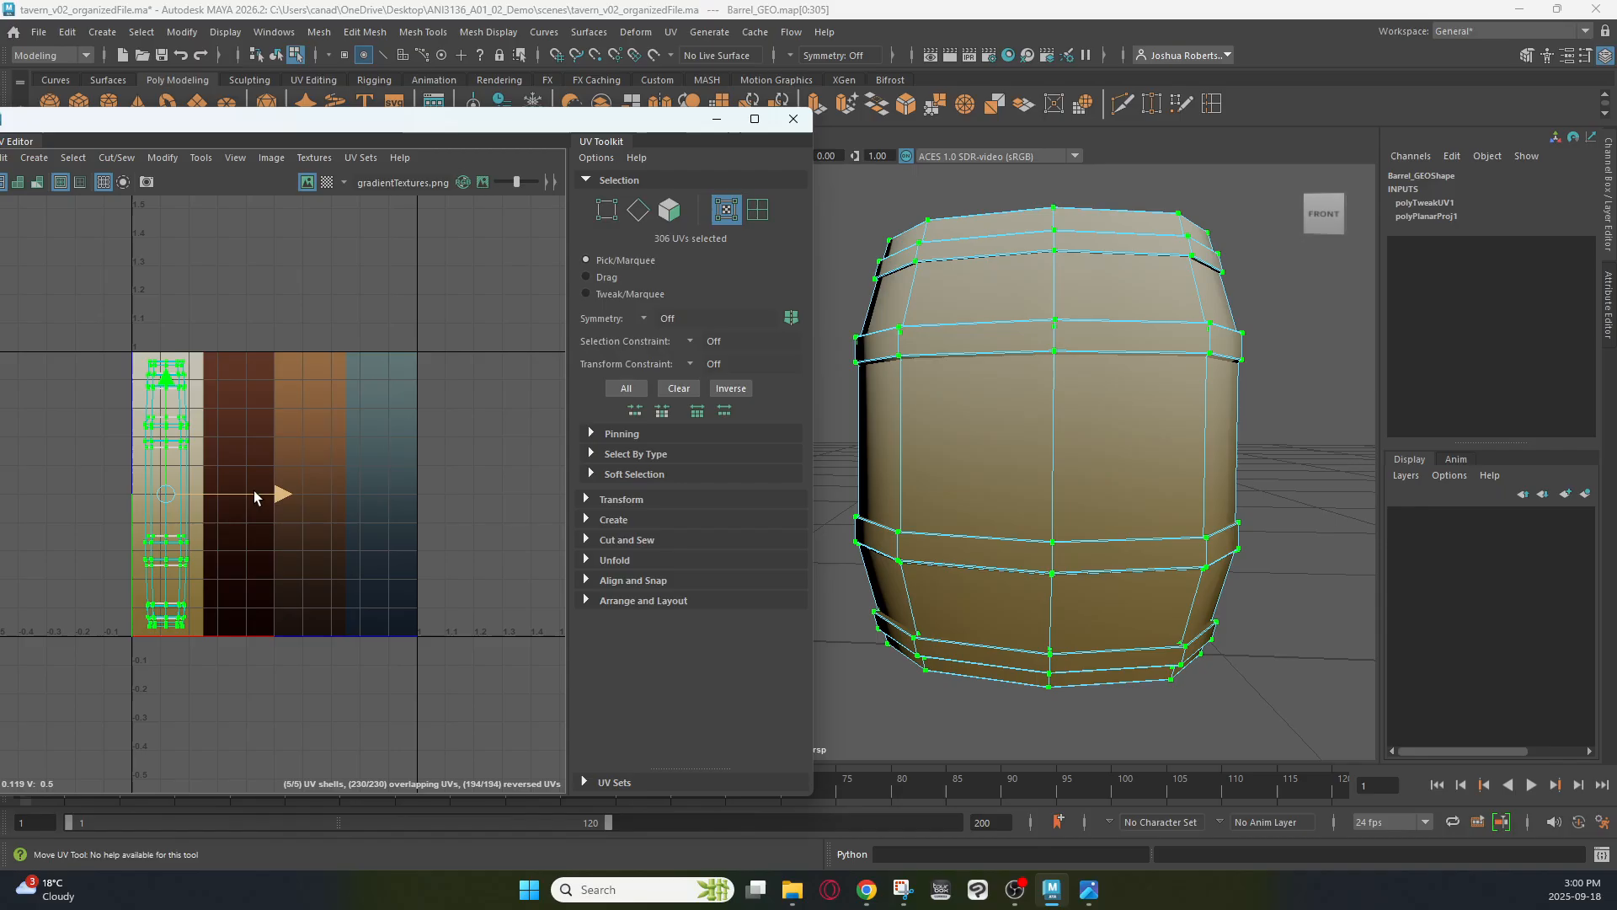
drag(280, 497, 419, 496)
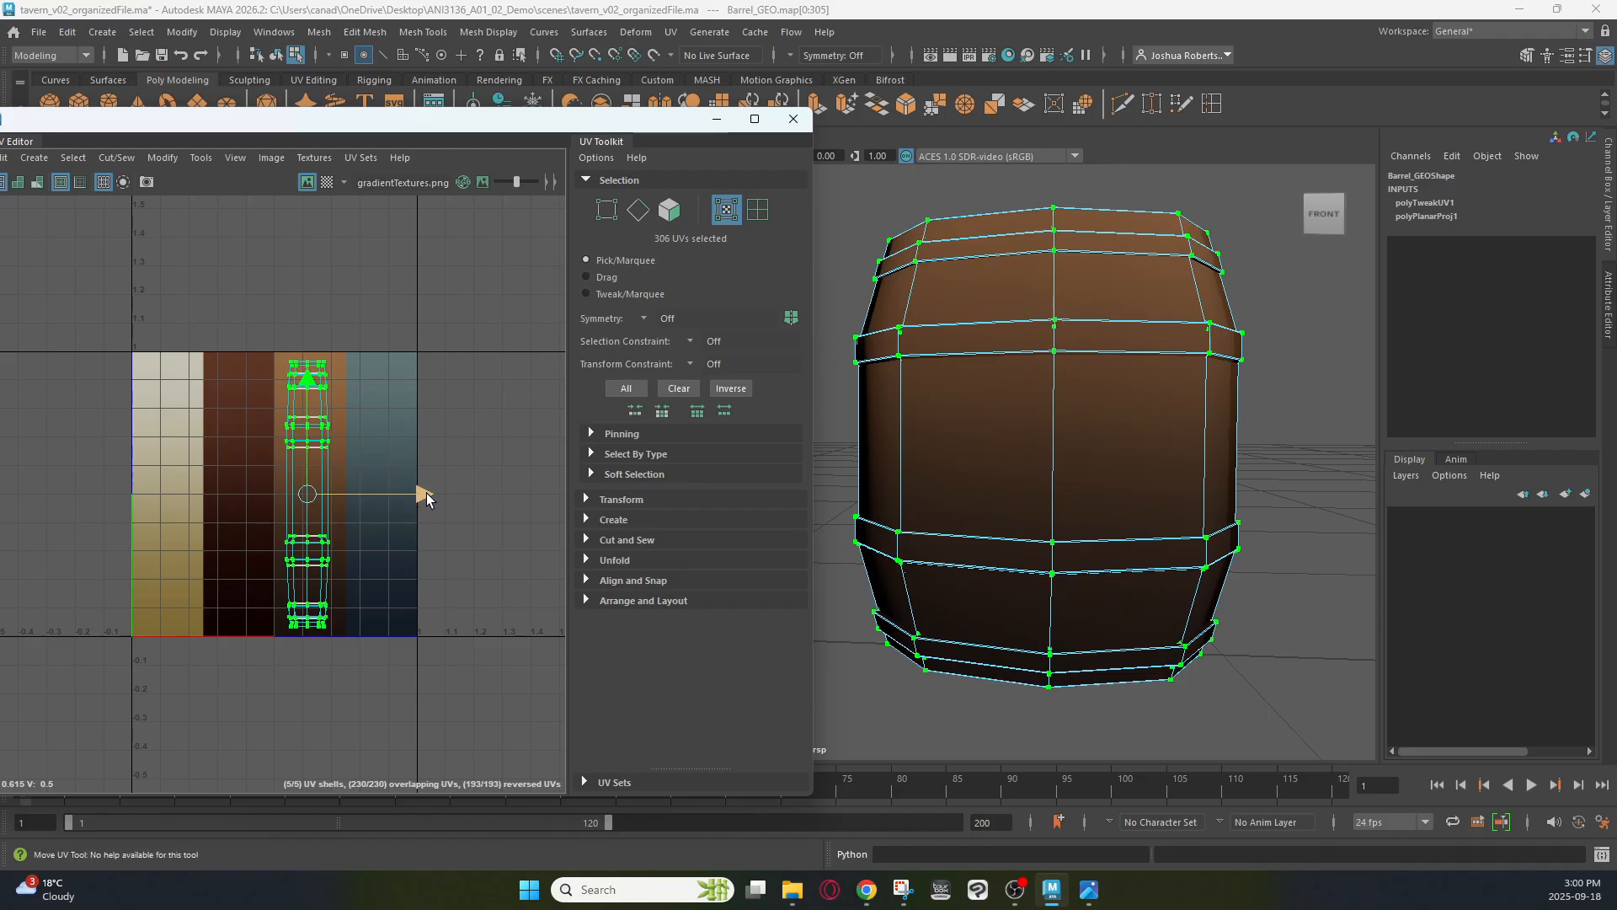
mouse_move(425, 497)
mouse_down()
mouse_move(353, 494)
mouse_move(480, 495)
mouse_move(431, 486)
mouse_up()
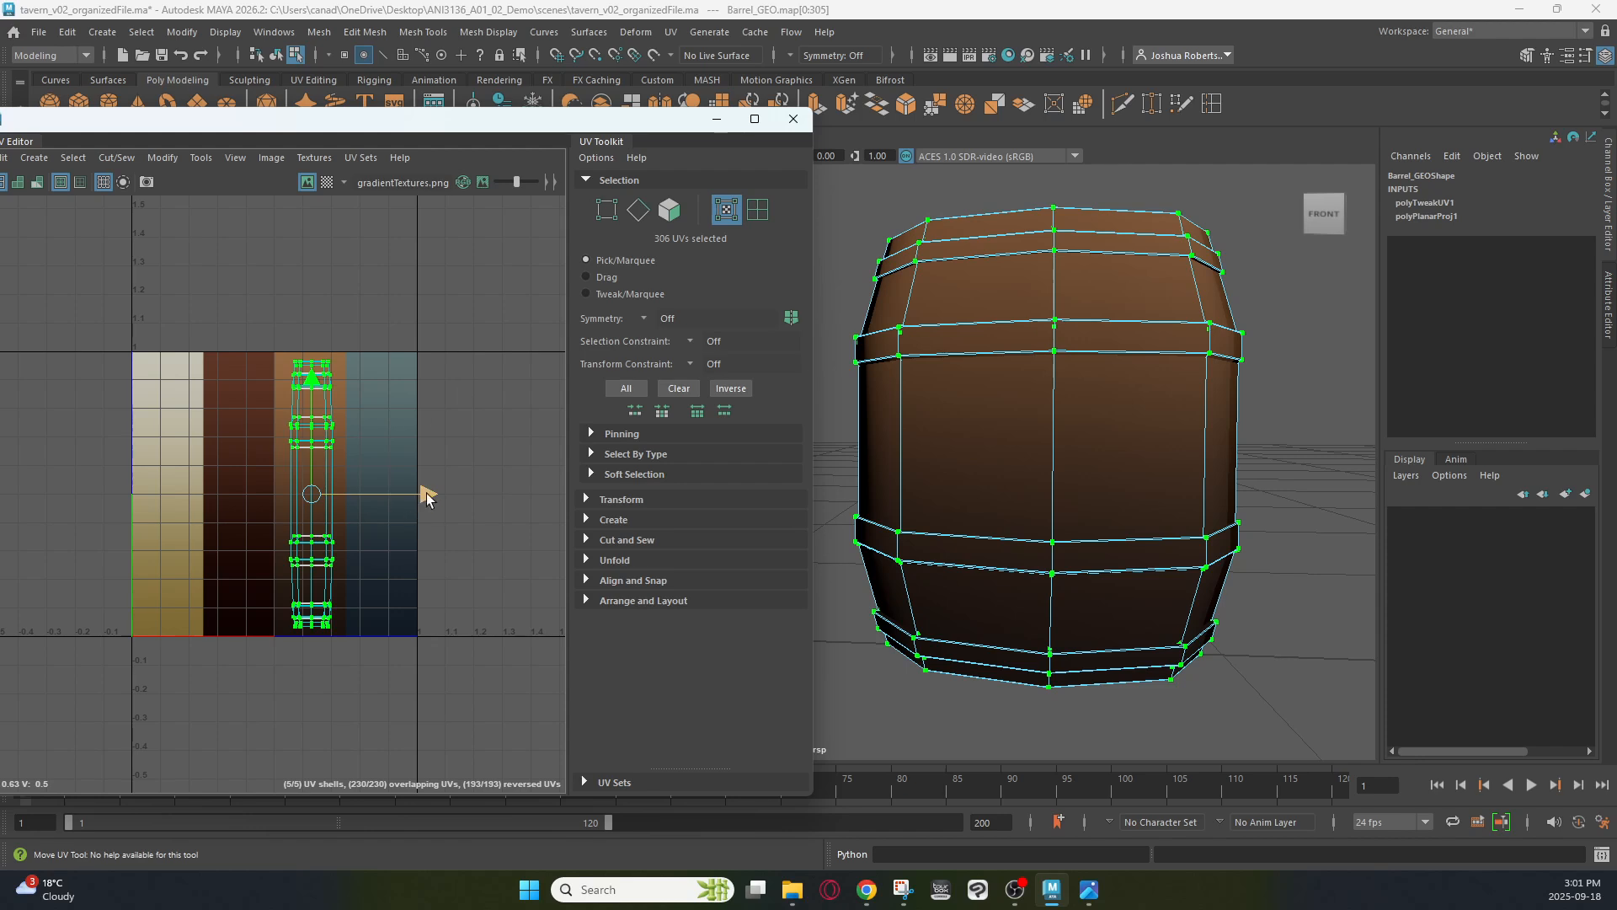
drag(427, 495, 355, 496)
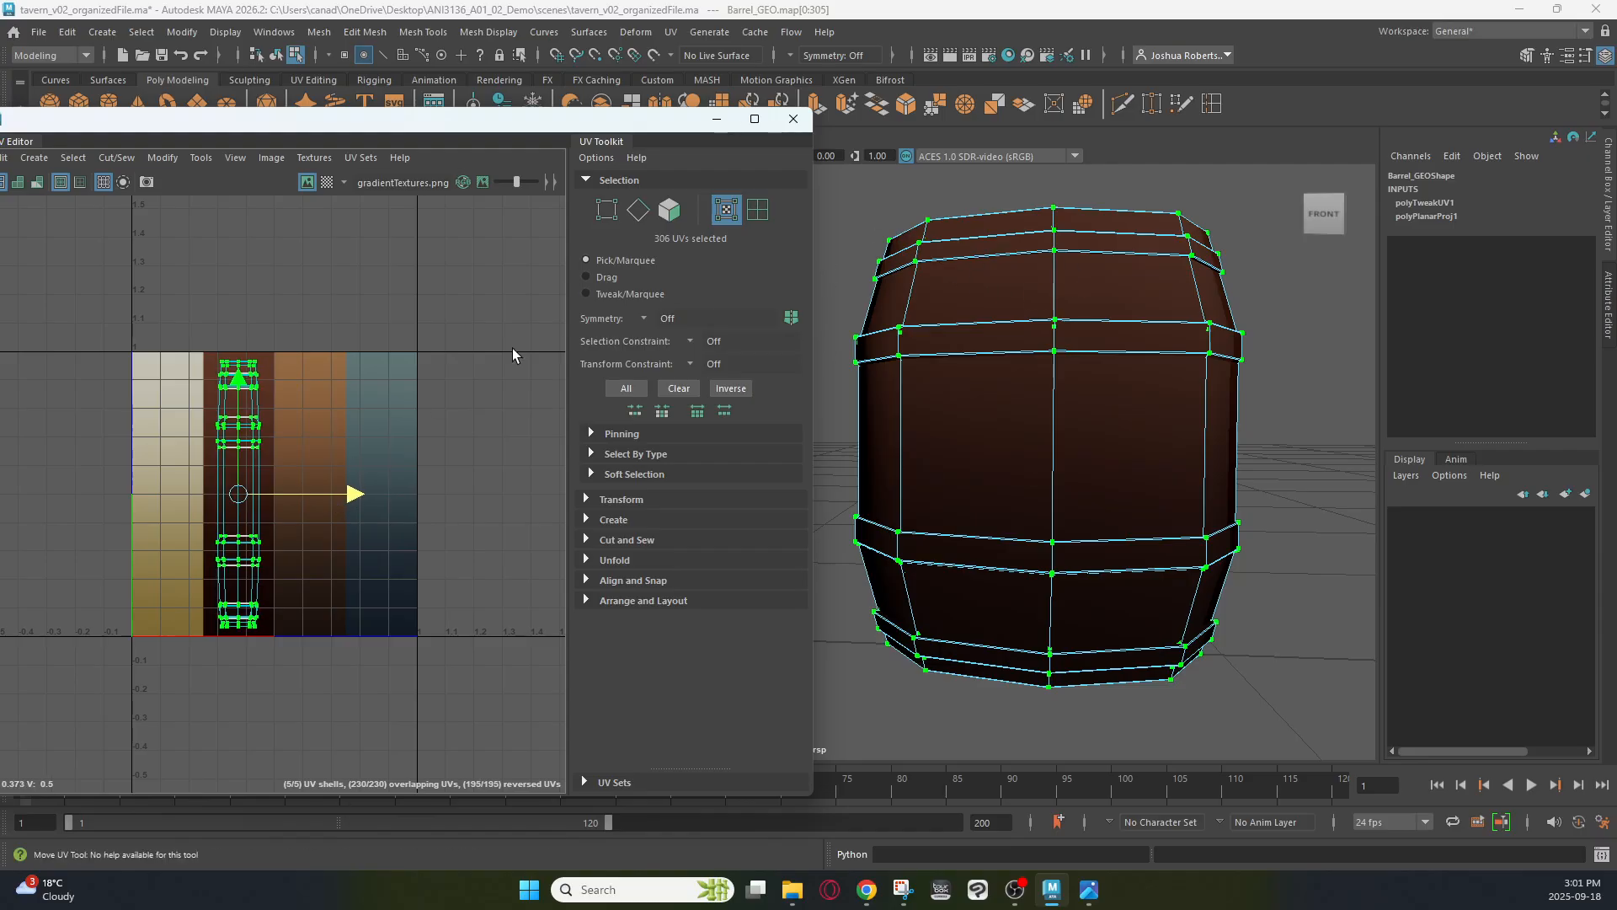
Select the UV shell of the barrel's top small hoop and move it onto the blue strip
scroll(257, 389, up, 3)
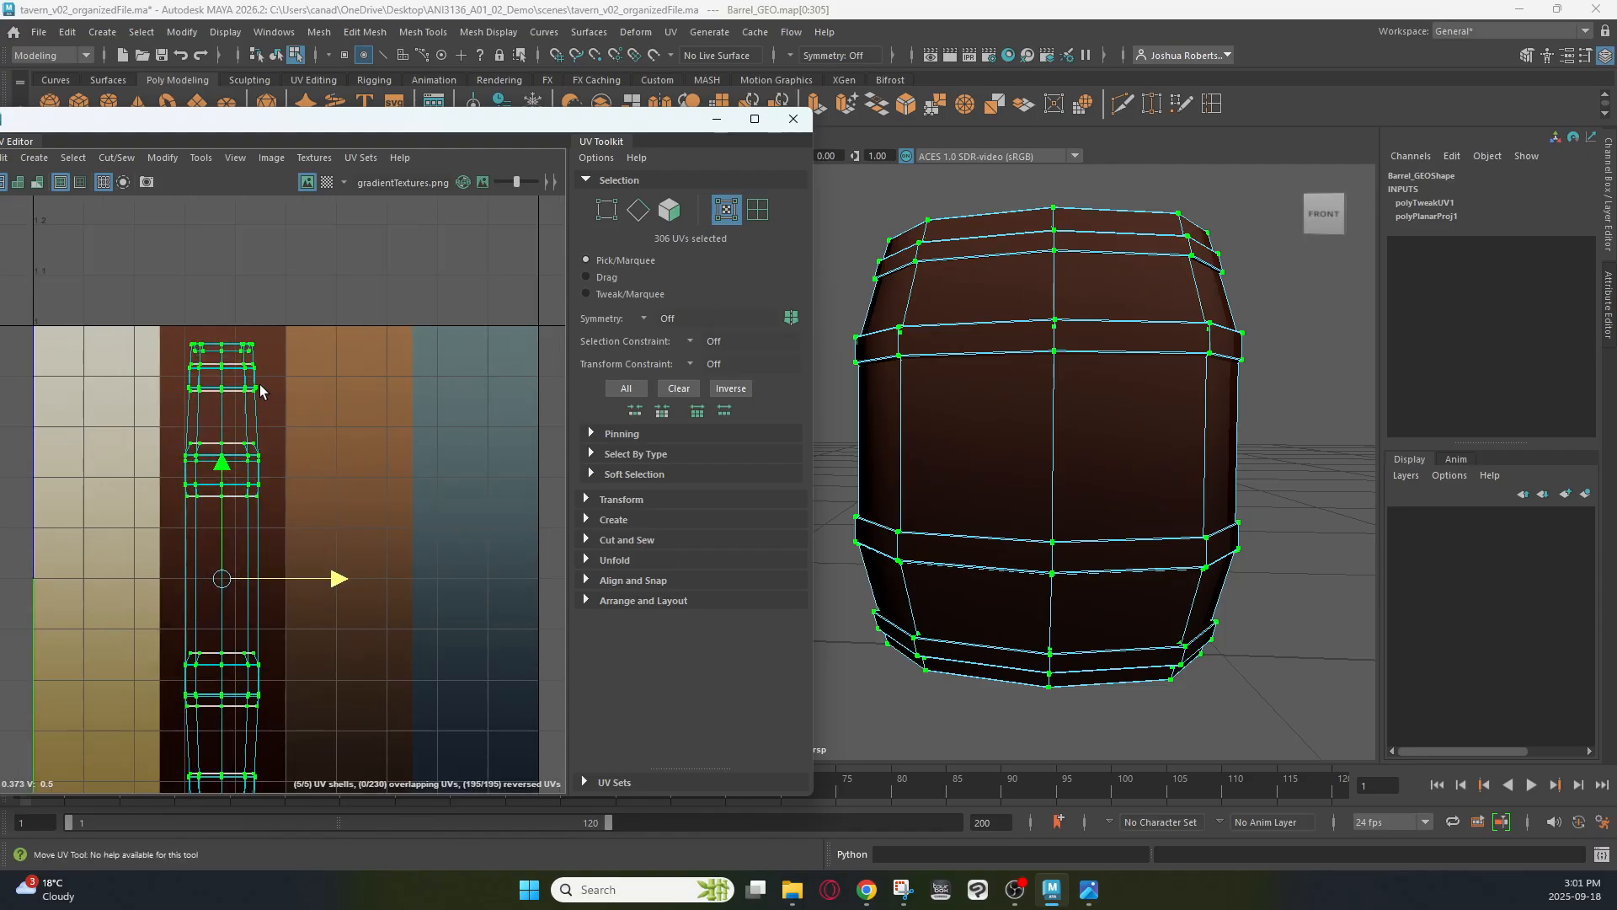
double_click(247, 370)
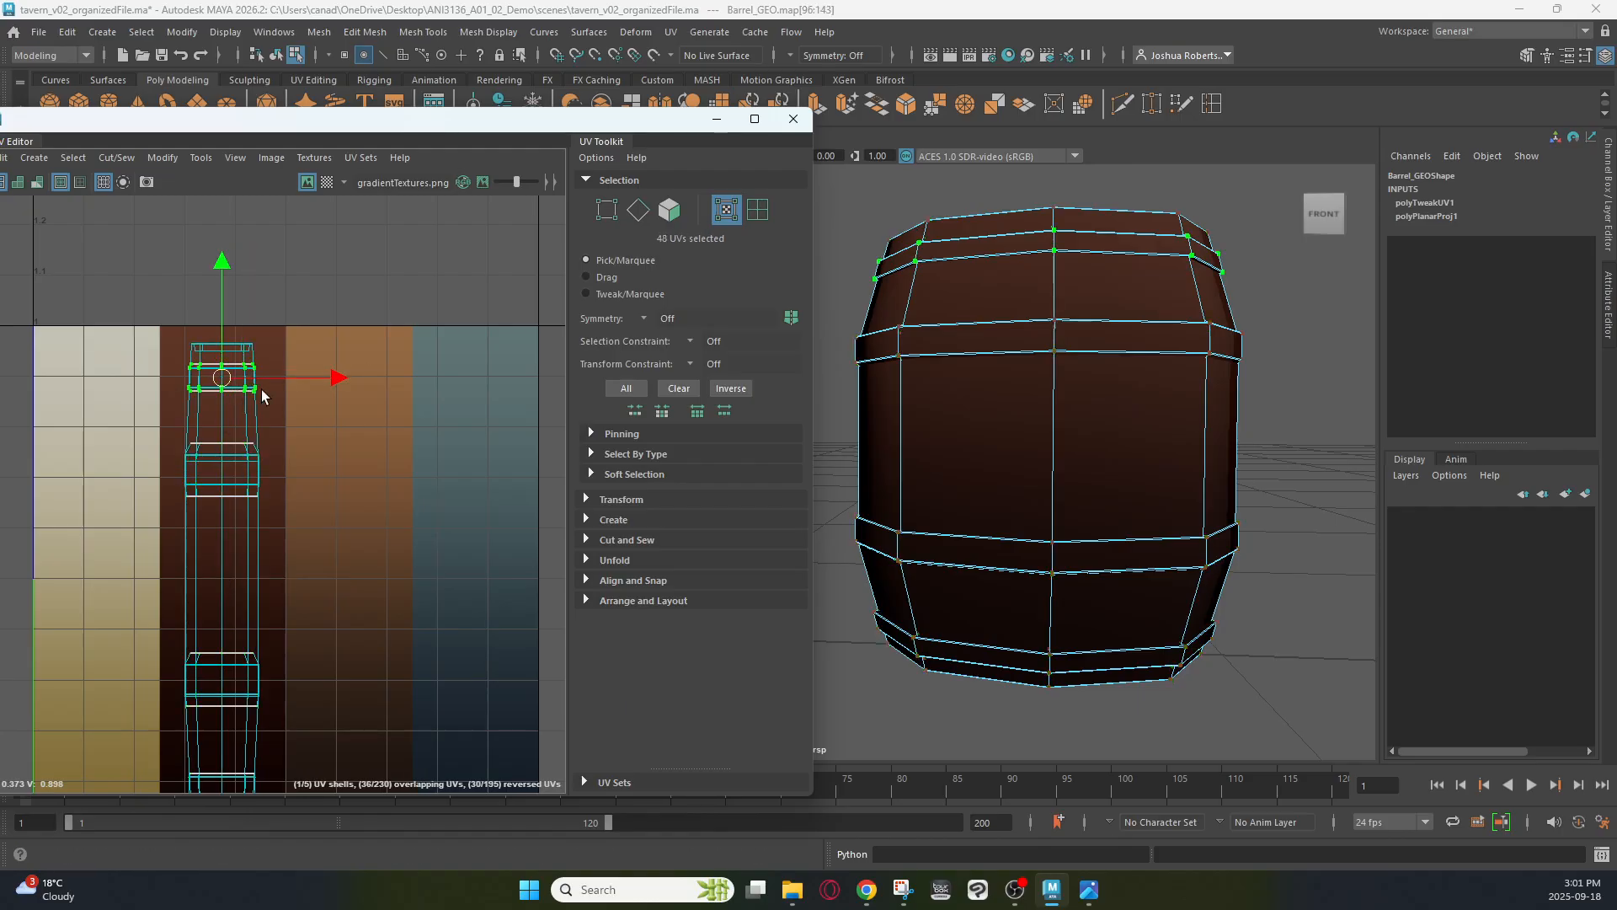
drag(337, 377, 588, 375)
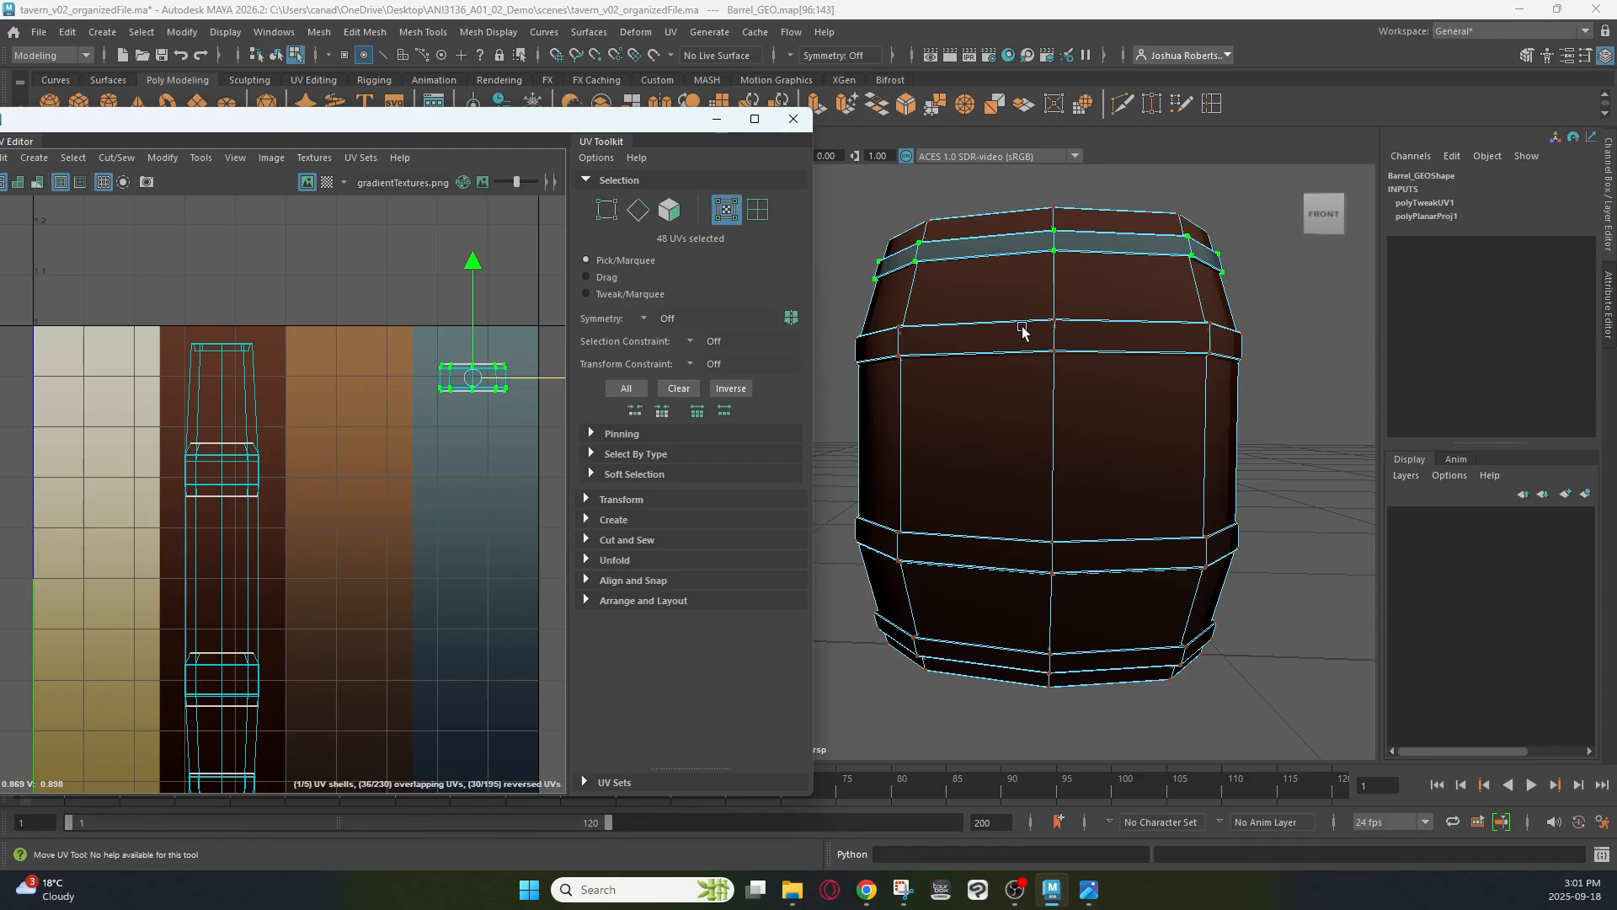
Select all faces of the barrel's upper large hoop, move their UVs onto the blue strip and return to object mode
right_drag(1023, 330, 1026, 347)
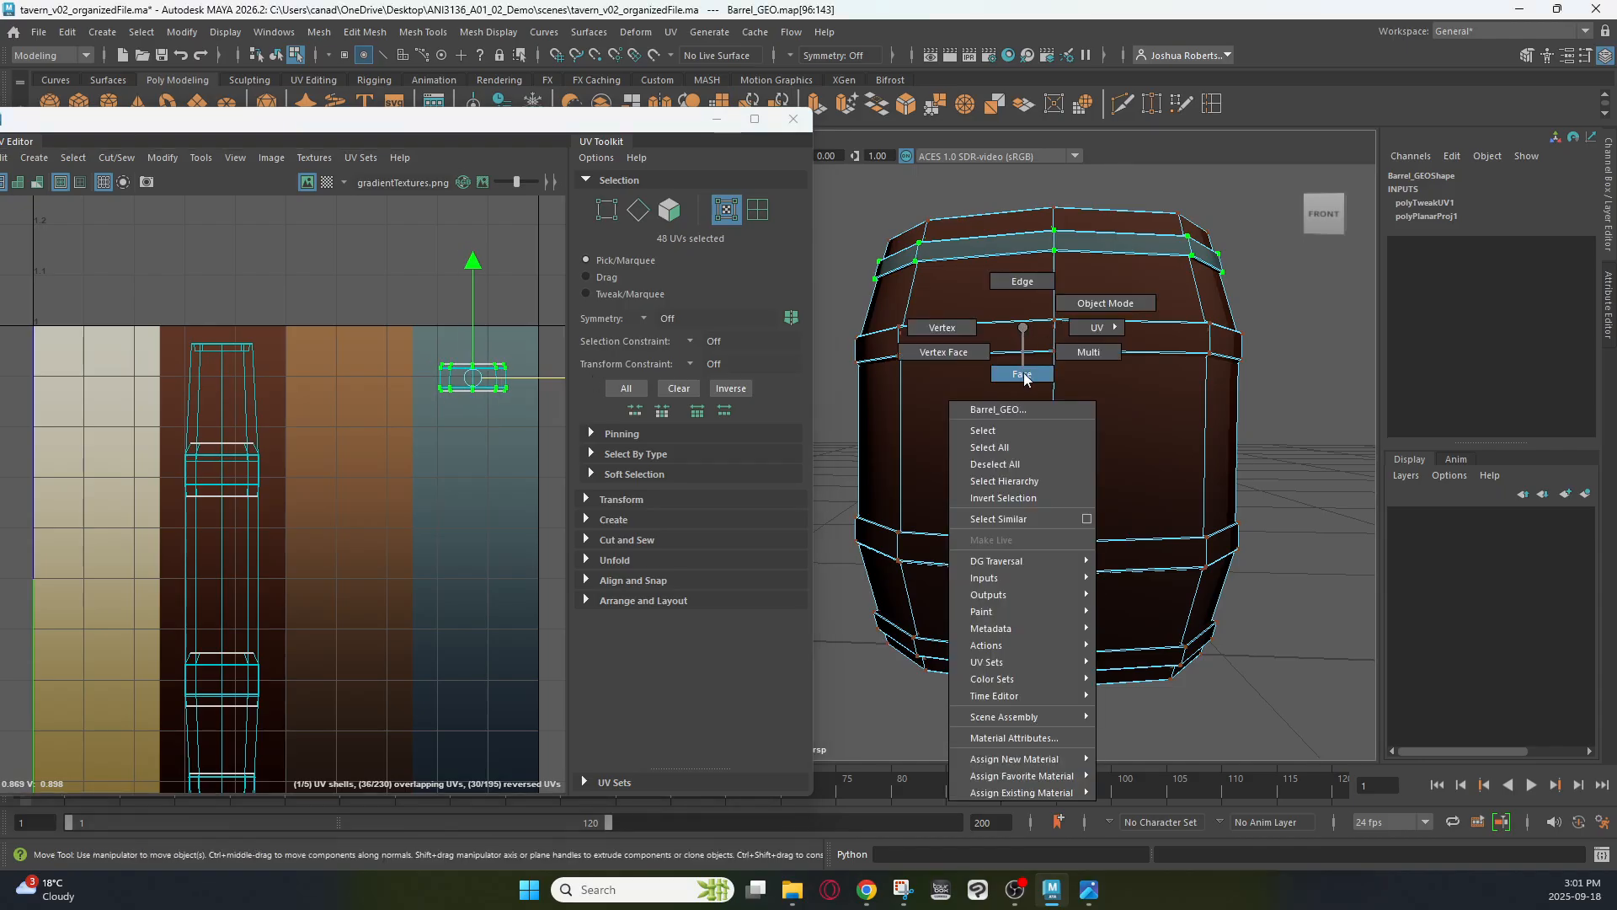
right_drag(1026, 381, 1024, 377)
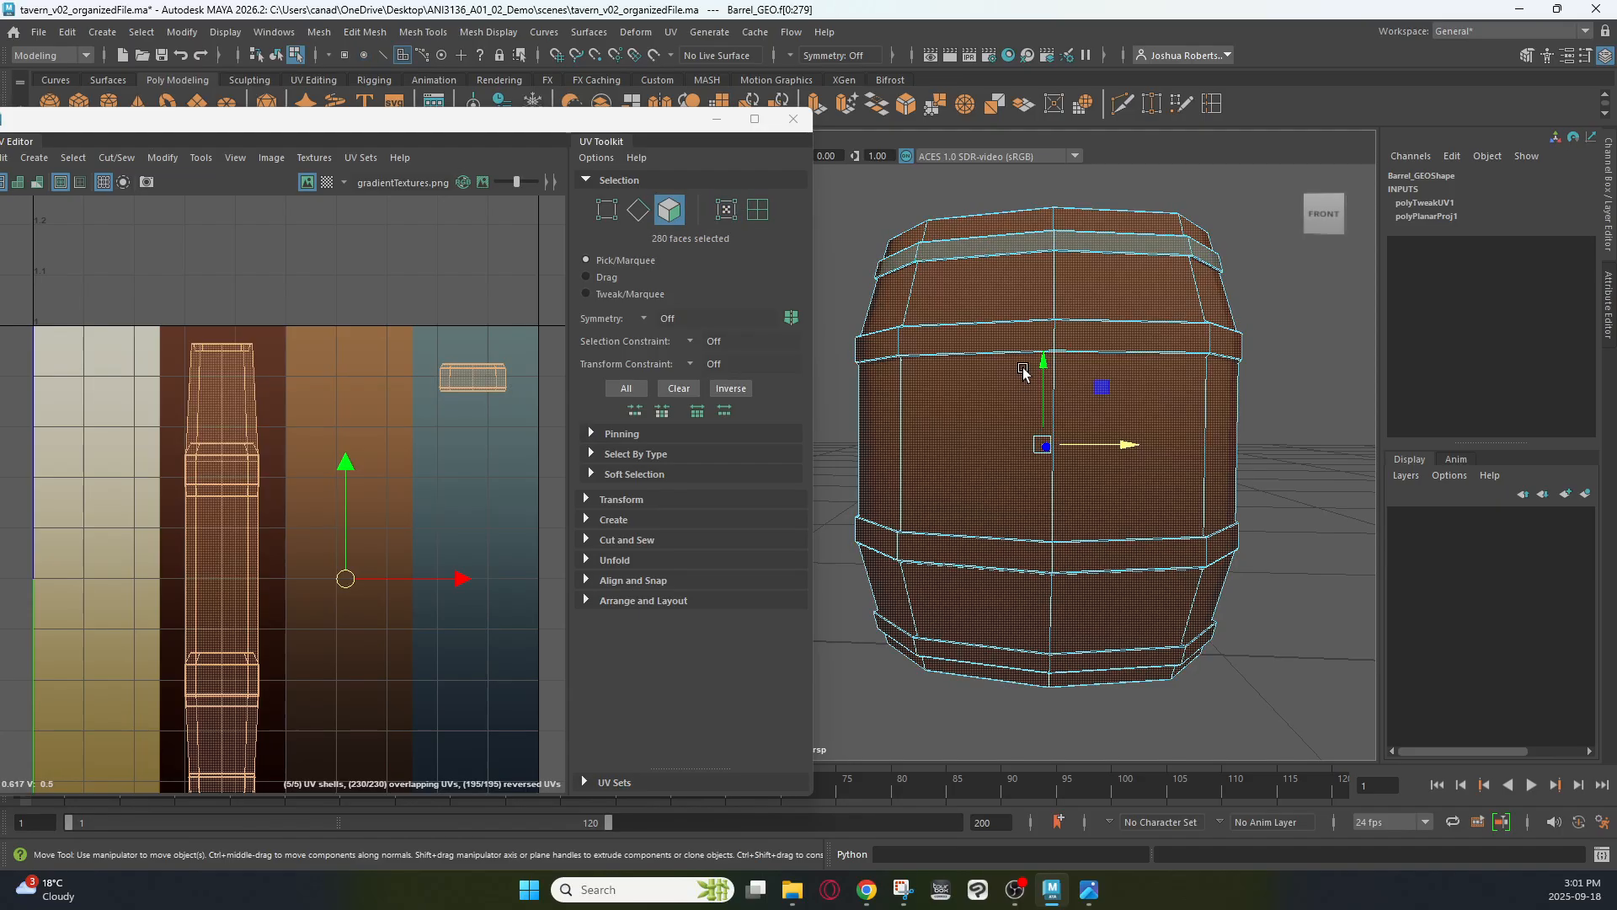
right_drag(996, 322, 995, 368)
click(994, 352)
click(976, 346)
double_click(976, 347)
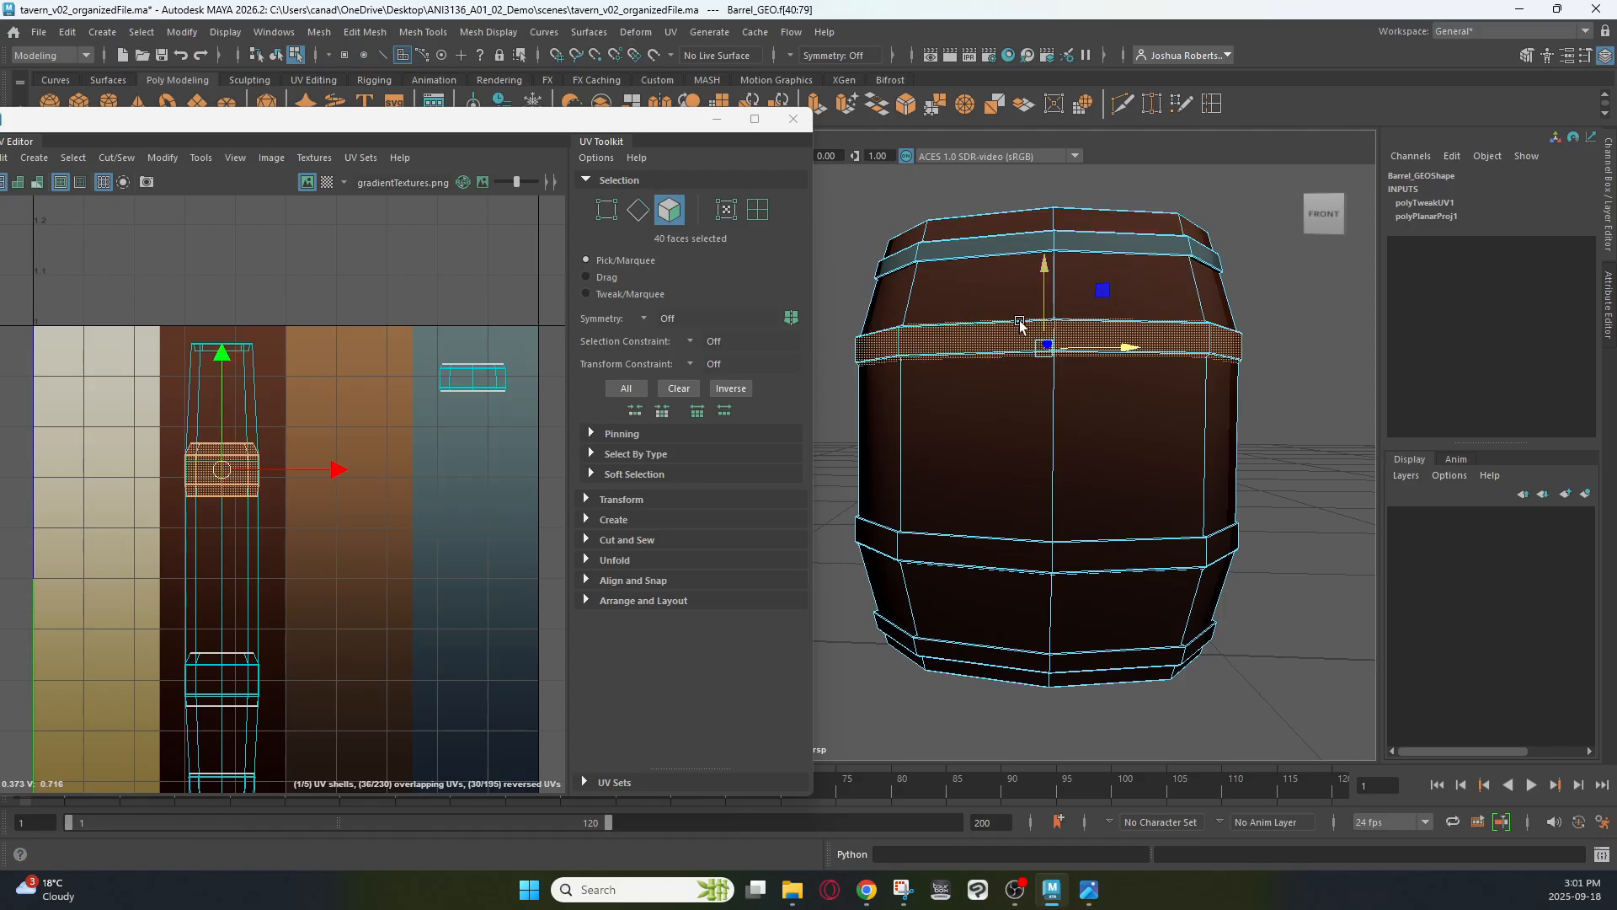
drag(338, 469, 589, 476)
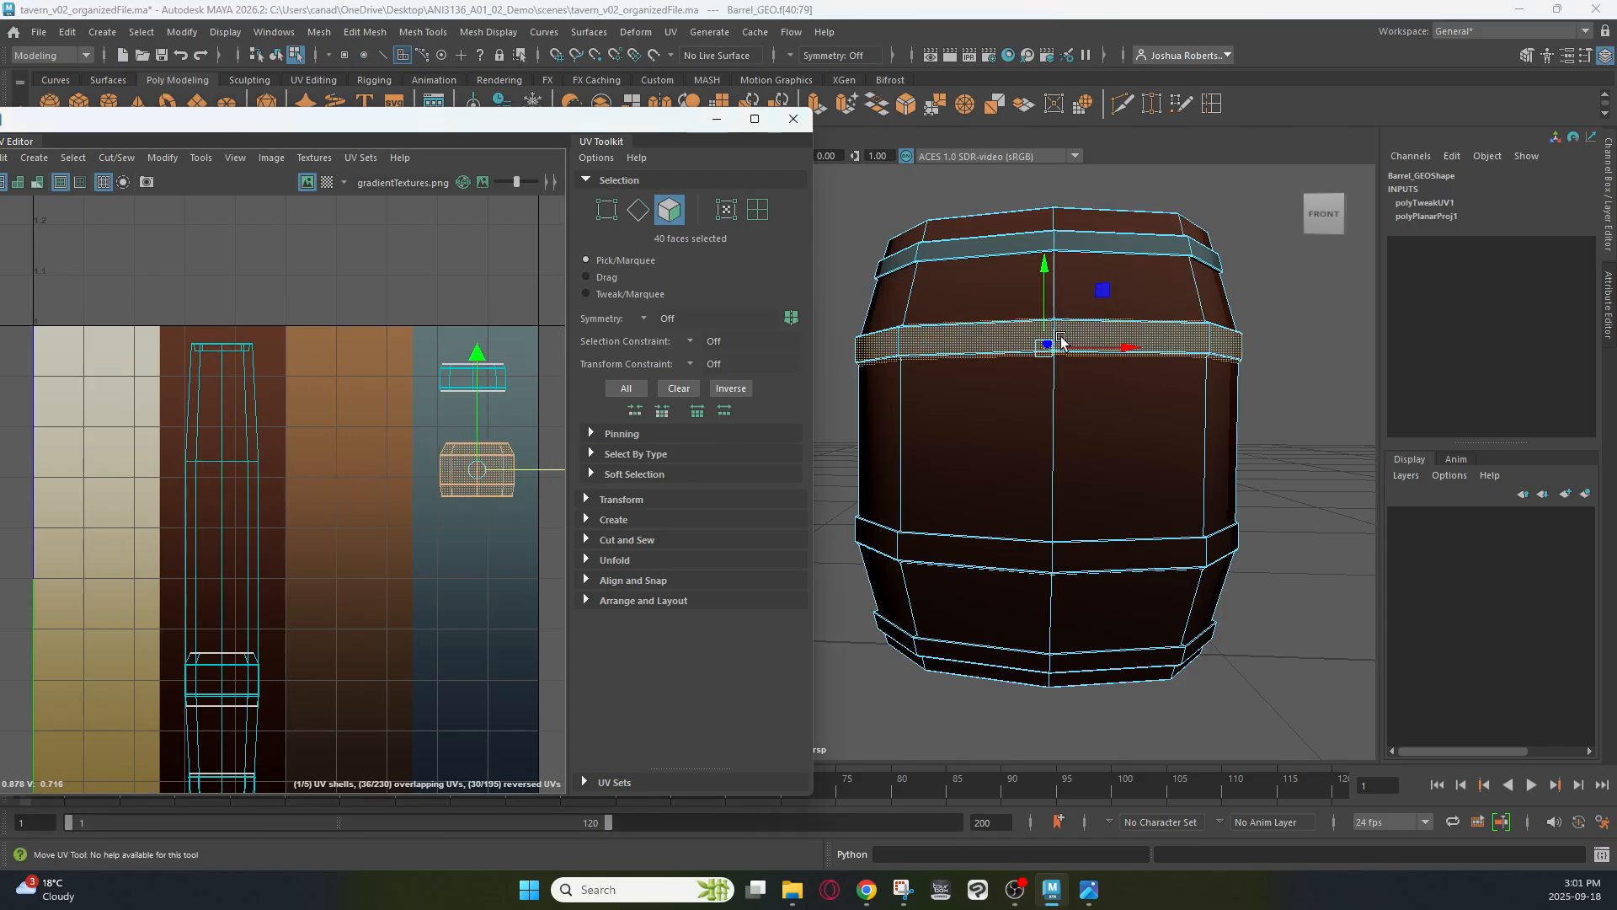
right_drag(1108, 236, 1147, 242)
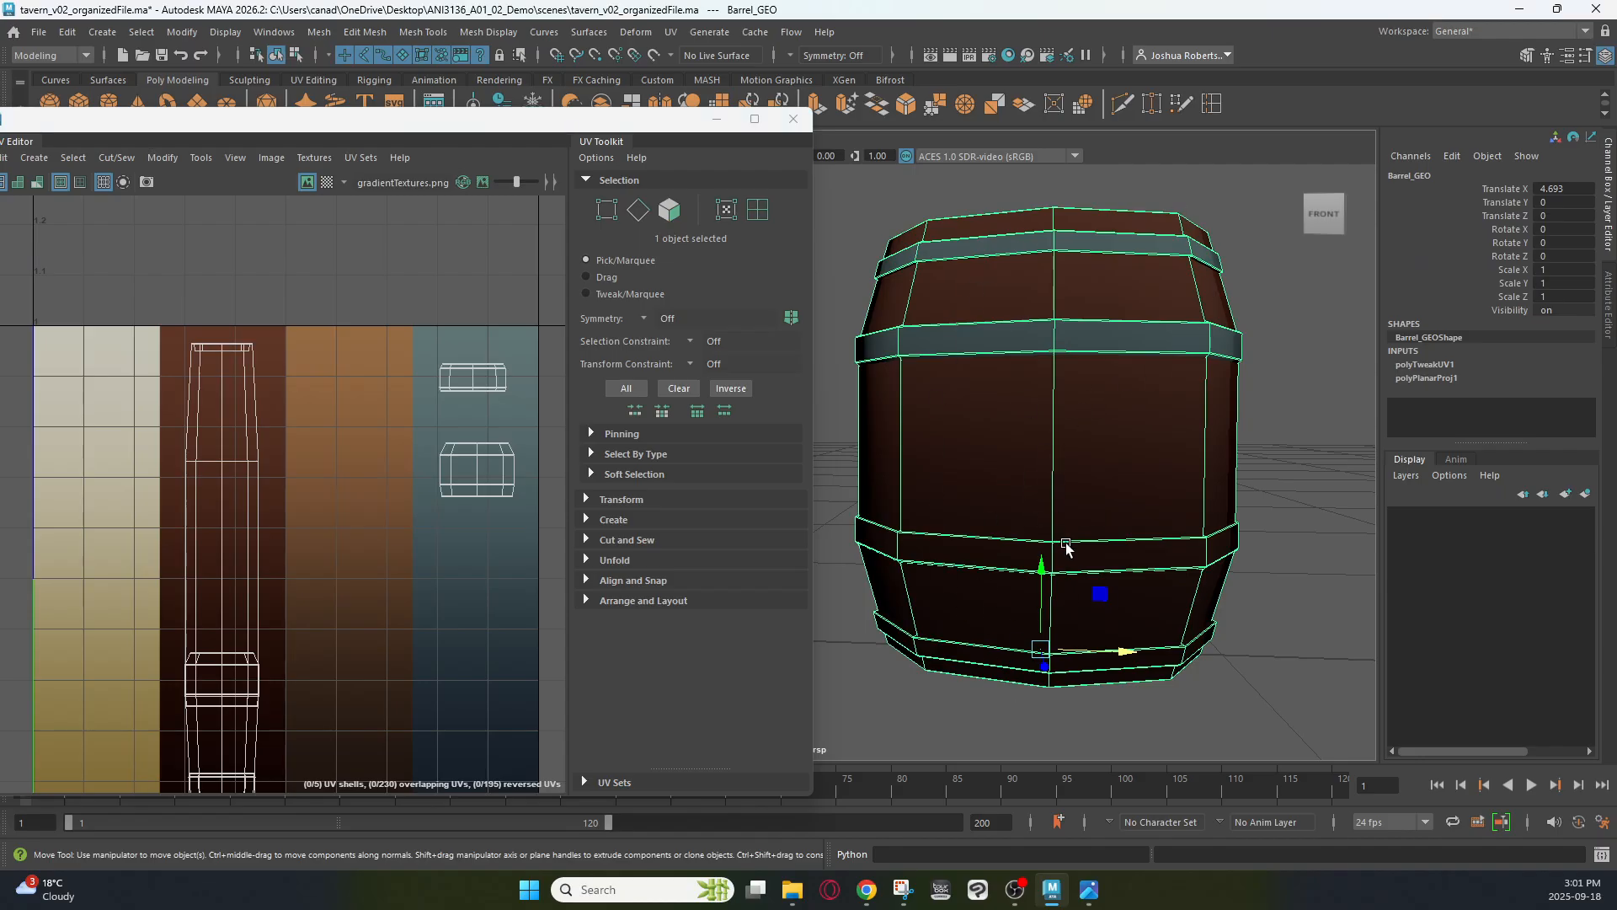
Select all faces of the barrel's lower large hoop and move their UVs across onto the blue strip
right_drag(1117, 553, 1114, 438)
click(1095, 556)
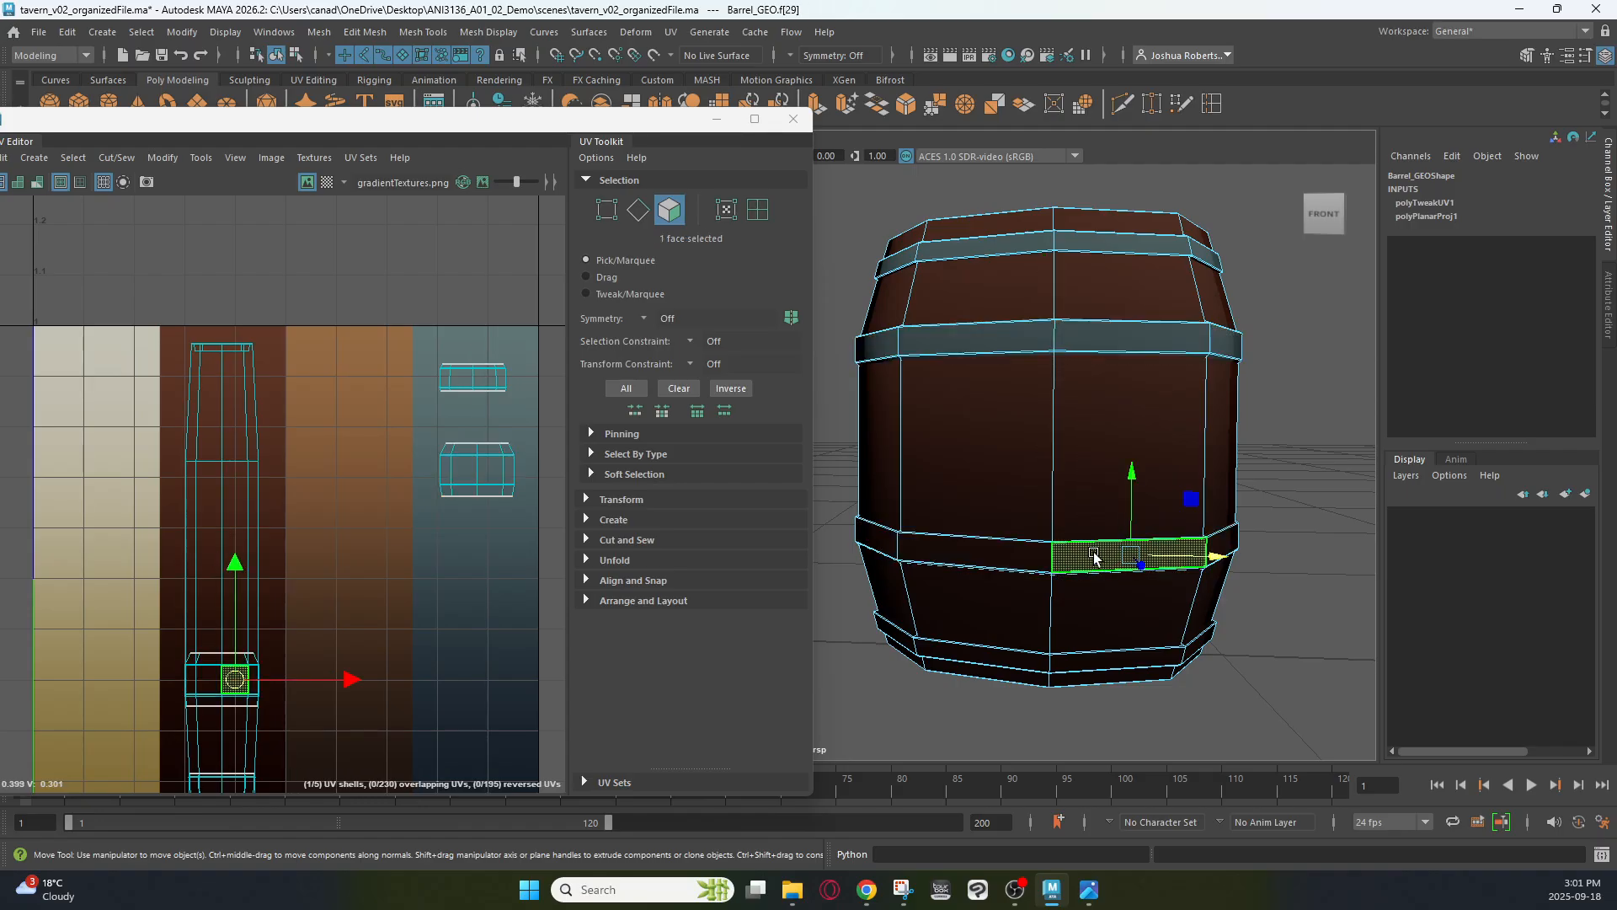
double_click(1095, 556)
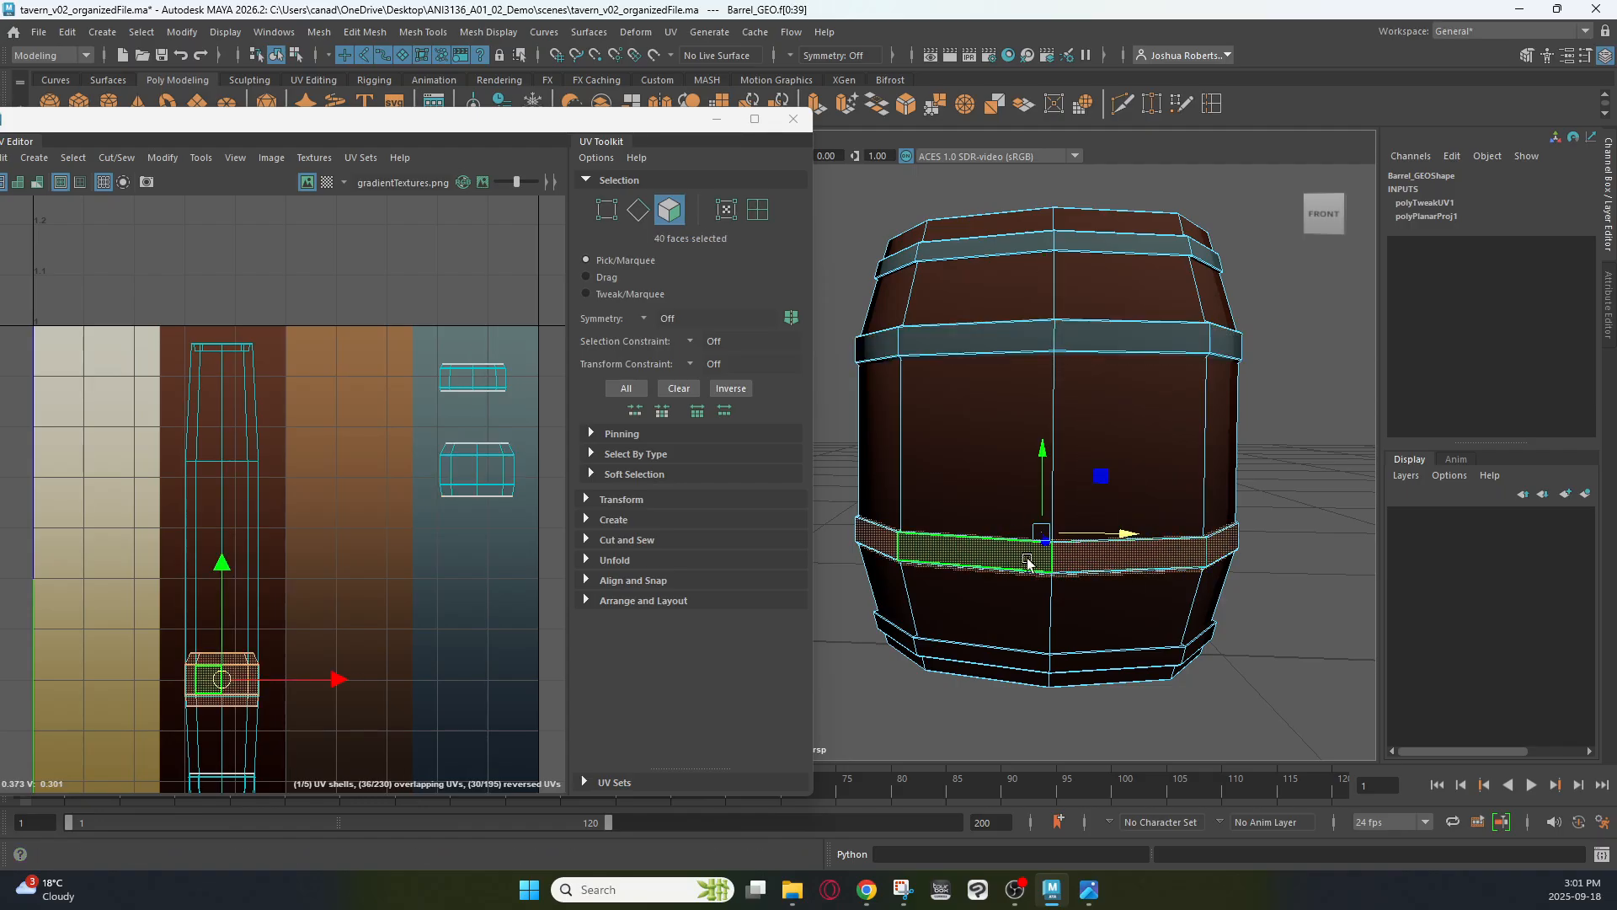
drag(339, 680, 587, 708)
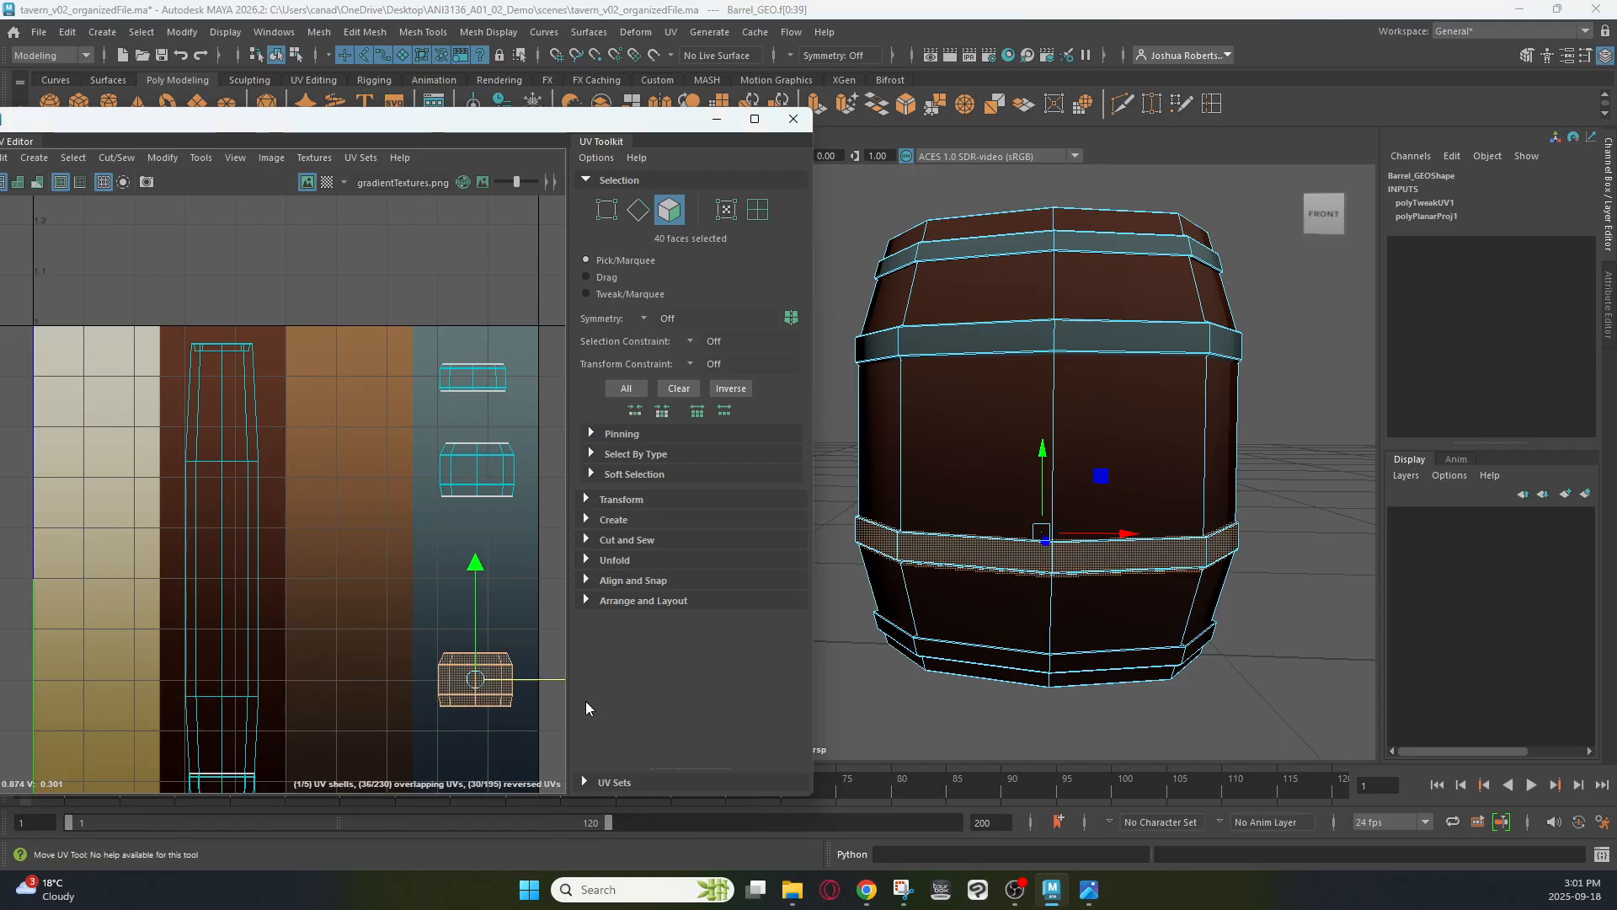
Select all faces of the barrel's bottom small hoop, move their UVs onto the blue strip and return to object mode with nothing selected
double_click(997, 660)
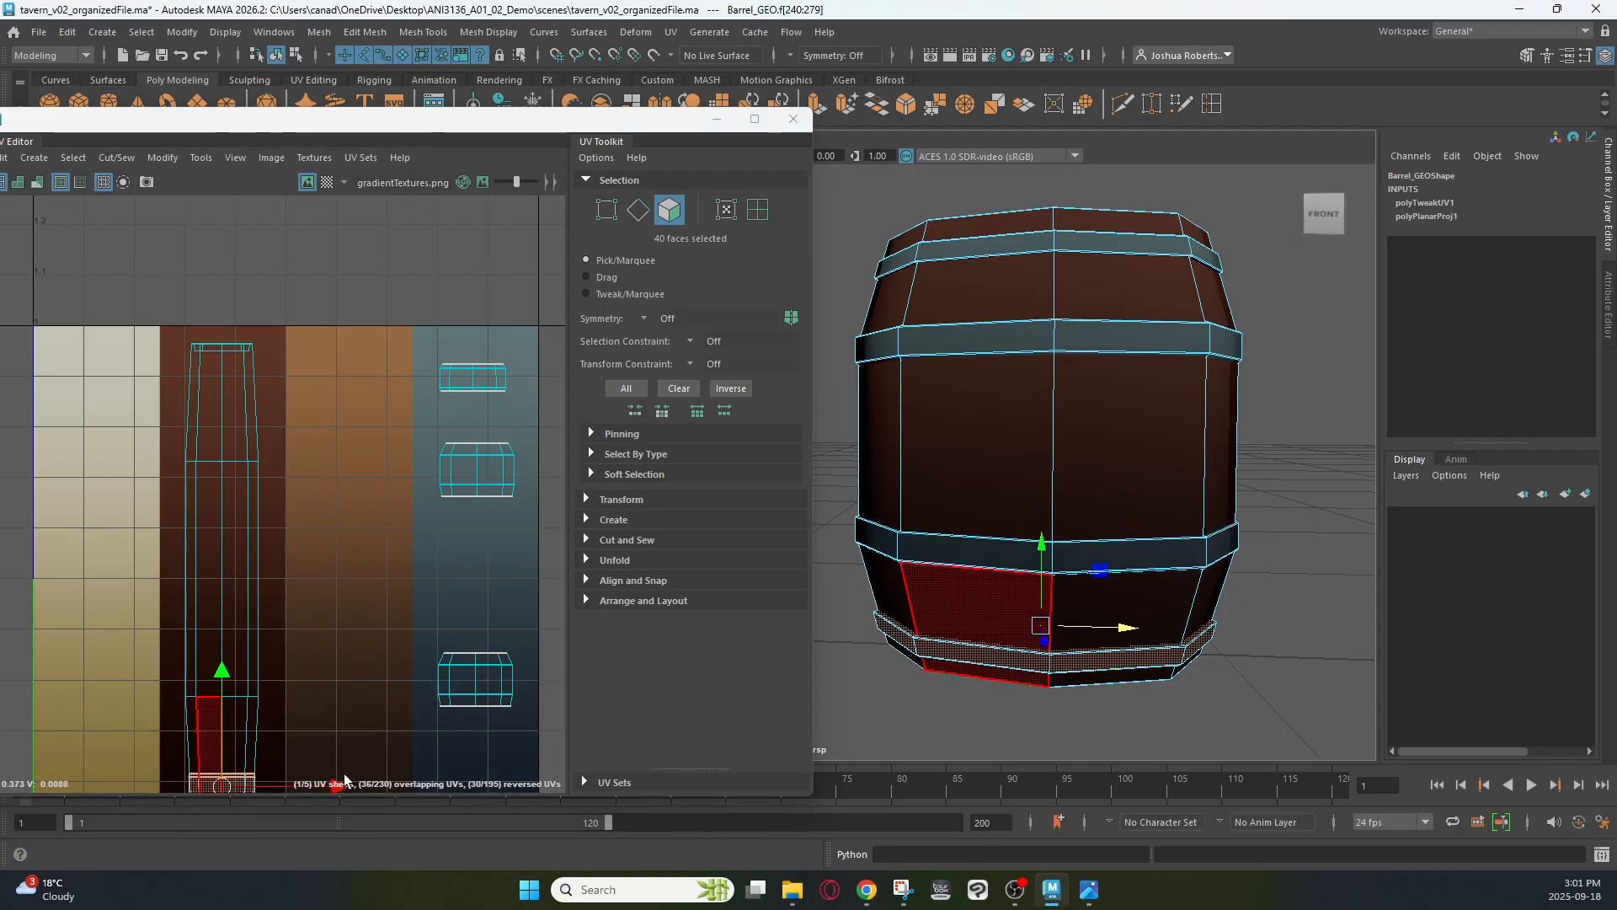
drag(345, 781, 603, 785)
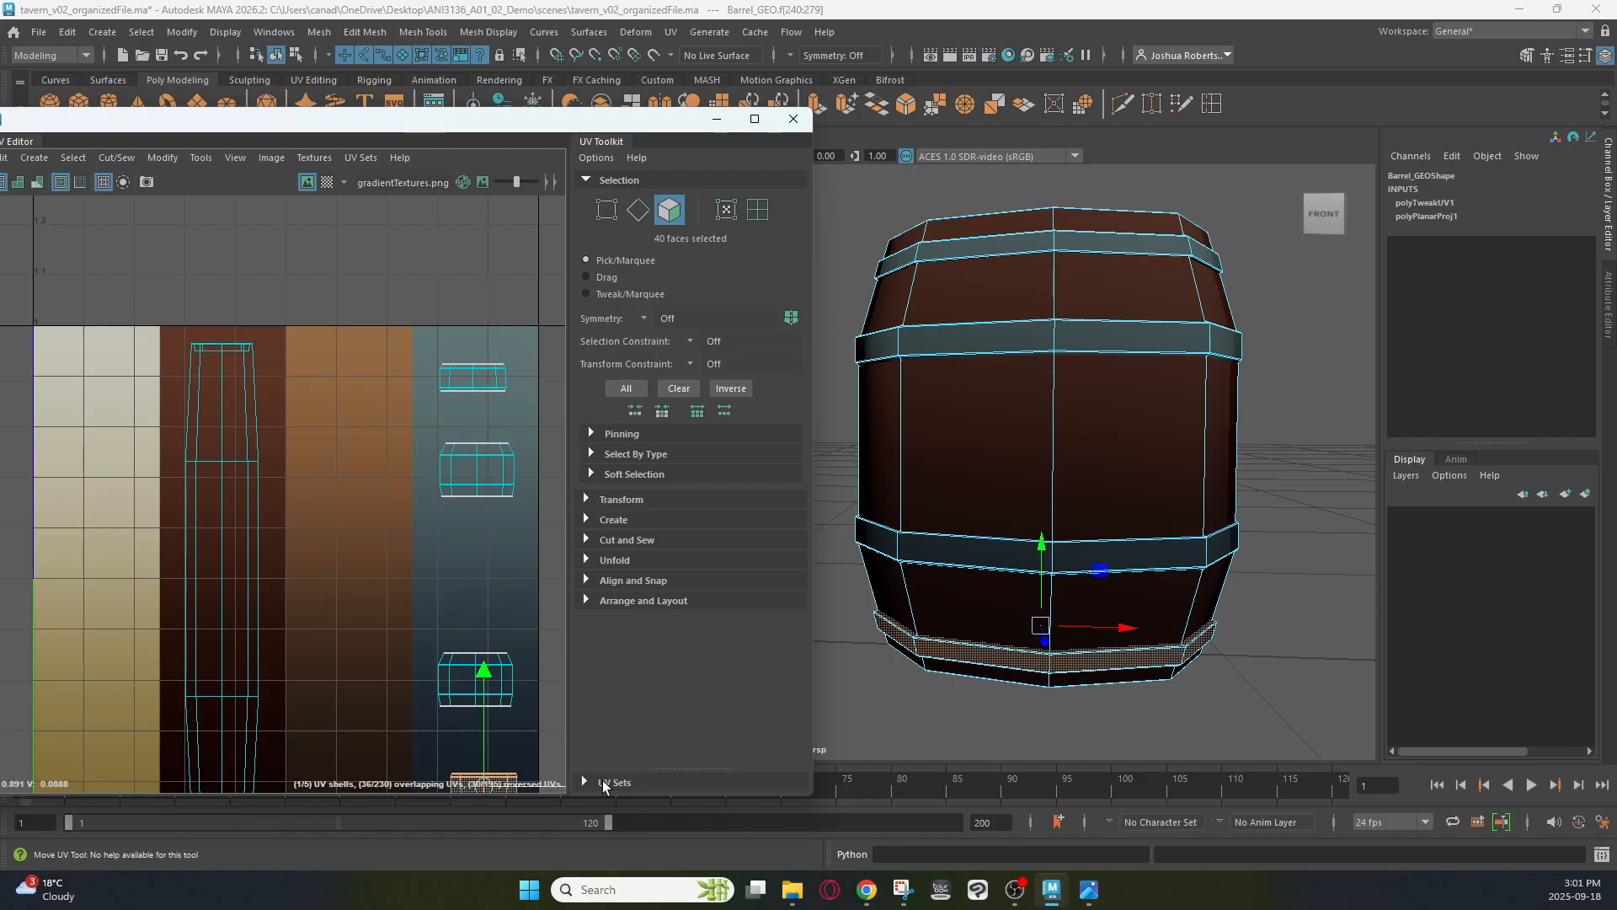
click(1296, 439)
right_drag(1170, 383, 1238, 358)
click(1303, 398)
alt+drag(1303, 399, 1120, 398)
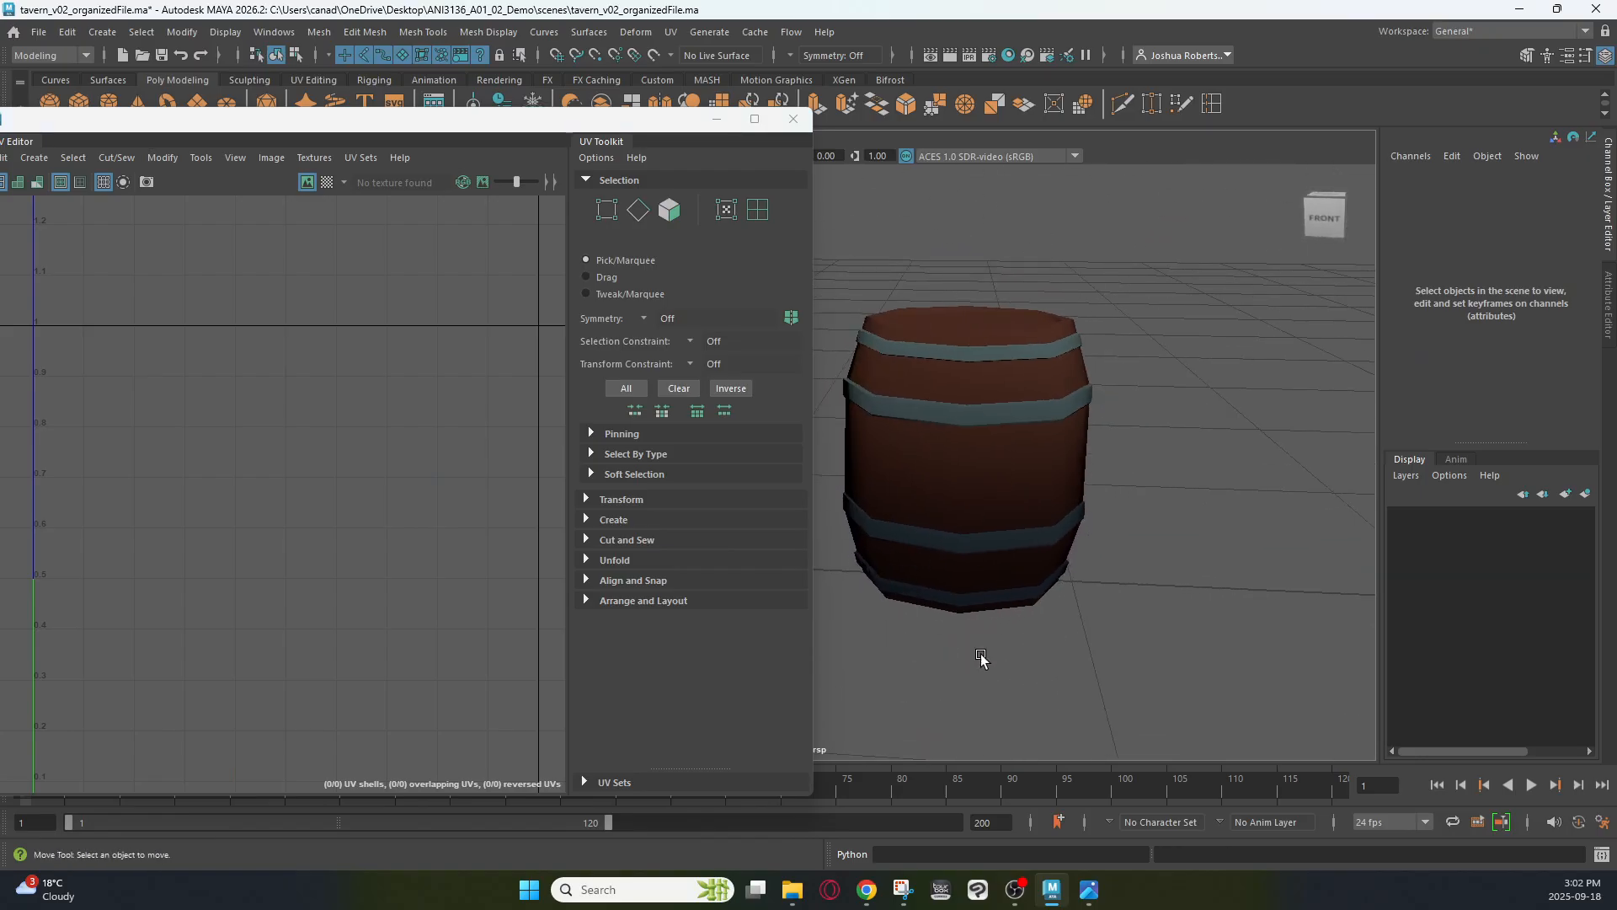
Move the UV shells of the barrel's lower large hoop and bottom small hoop up the blue strip to lighter tones, and return to object mode
click(987, 544)
mouse_move(498, 659)
right_down()
mouse_move(522, 652)
mouse_move(514, 664)
right_up()
click(496, 677)
double_click(471, 679)
drag(476, 563, 475, 454)
double_click(488, 783)
drag(483, 670, 483, 536)
right_drag(937, 492, 1070, 356)
click(1120, 404)
alt+drag(1077, 596, 1037, 451)
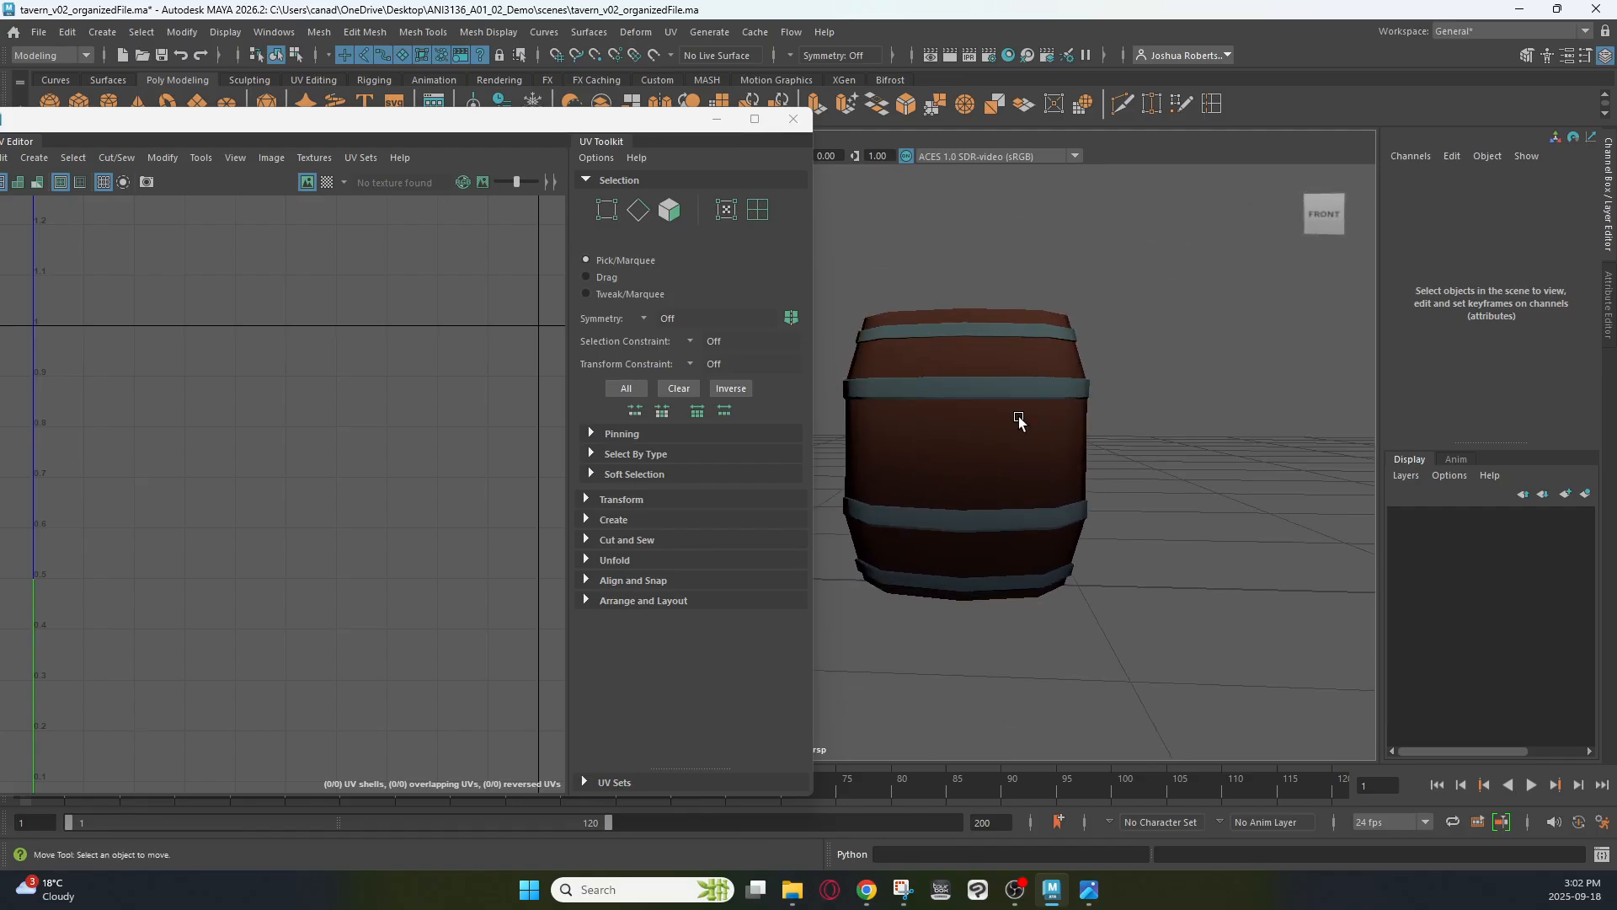
Move the top small hoop's UV shell to the upper edge of the blue strip and raise the upper large hoop's shell beneath it
click(1002, 388)
right_drag(448, 459, 457, 502)
click(479, 468)
double_click(480, 469)
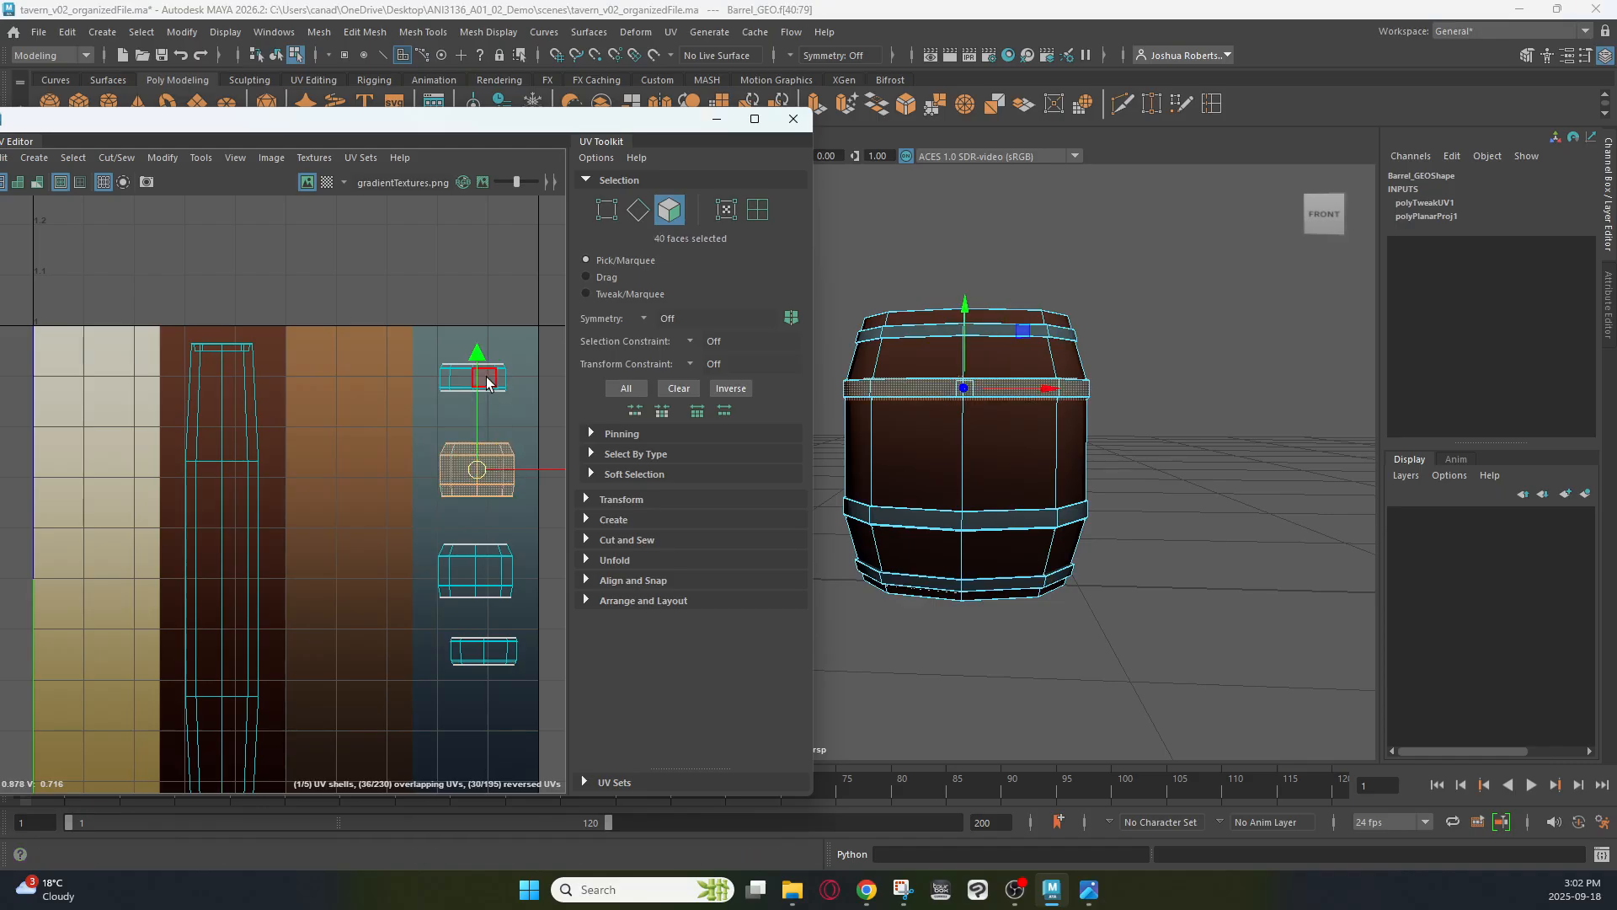
double_click(485, 379)
drag(473, 265, 472, 226)
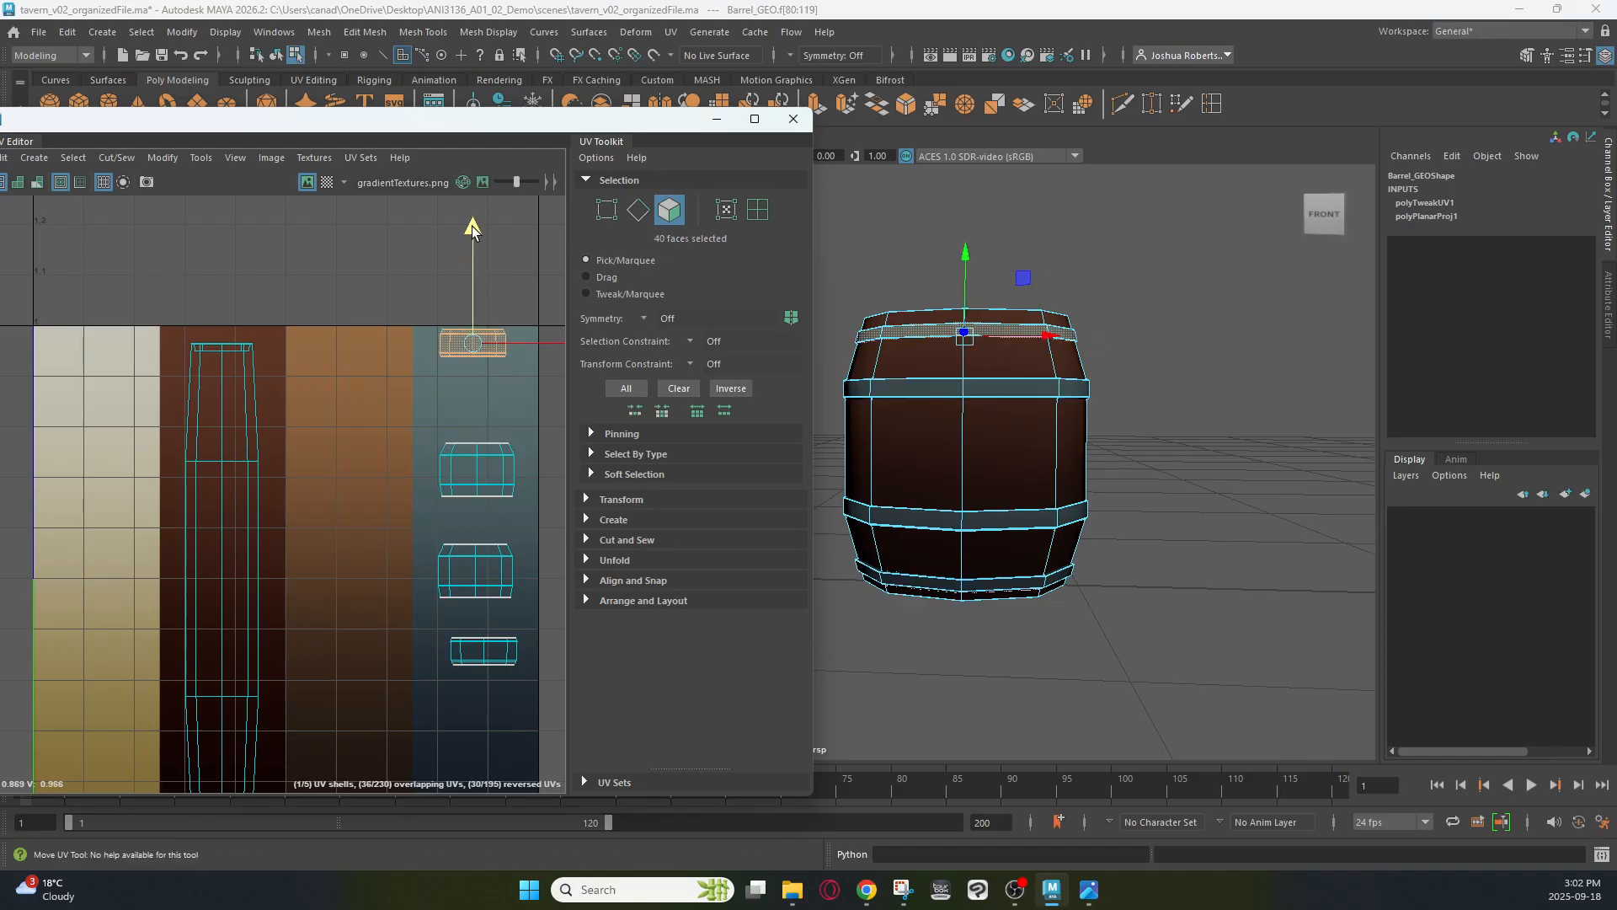
double_click(462, 485)
drag(477, 351, 479, 292)
Select the UVs of both lower hoops, move them further up the blue strip together and return to object mode
drag(408, 527, 557, 718)
drag(482, 516, 478, 439)
right_click(430, 374)
right_drag(430, 377, 497, 371)
right_drag(1009, 345, 1142, 328)
right_drag(994, 359, 1133, 330)
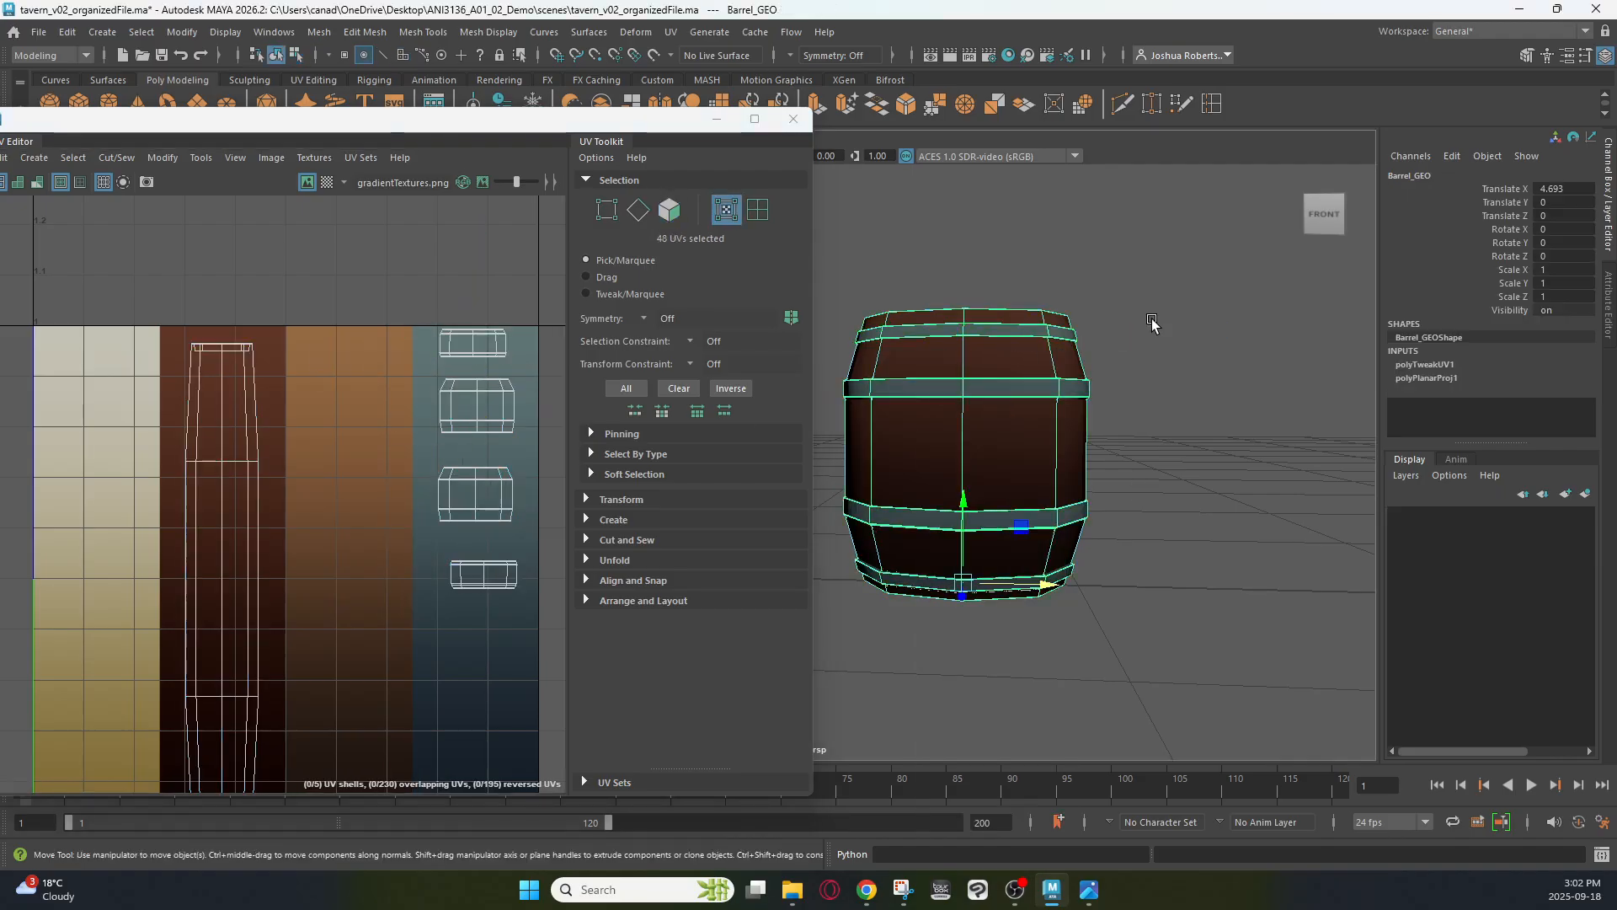
click(1178, 341)
alt+drag(1178, 345, 1104, 433)
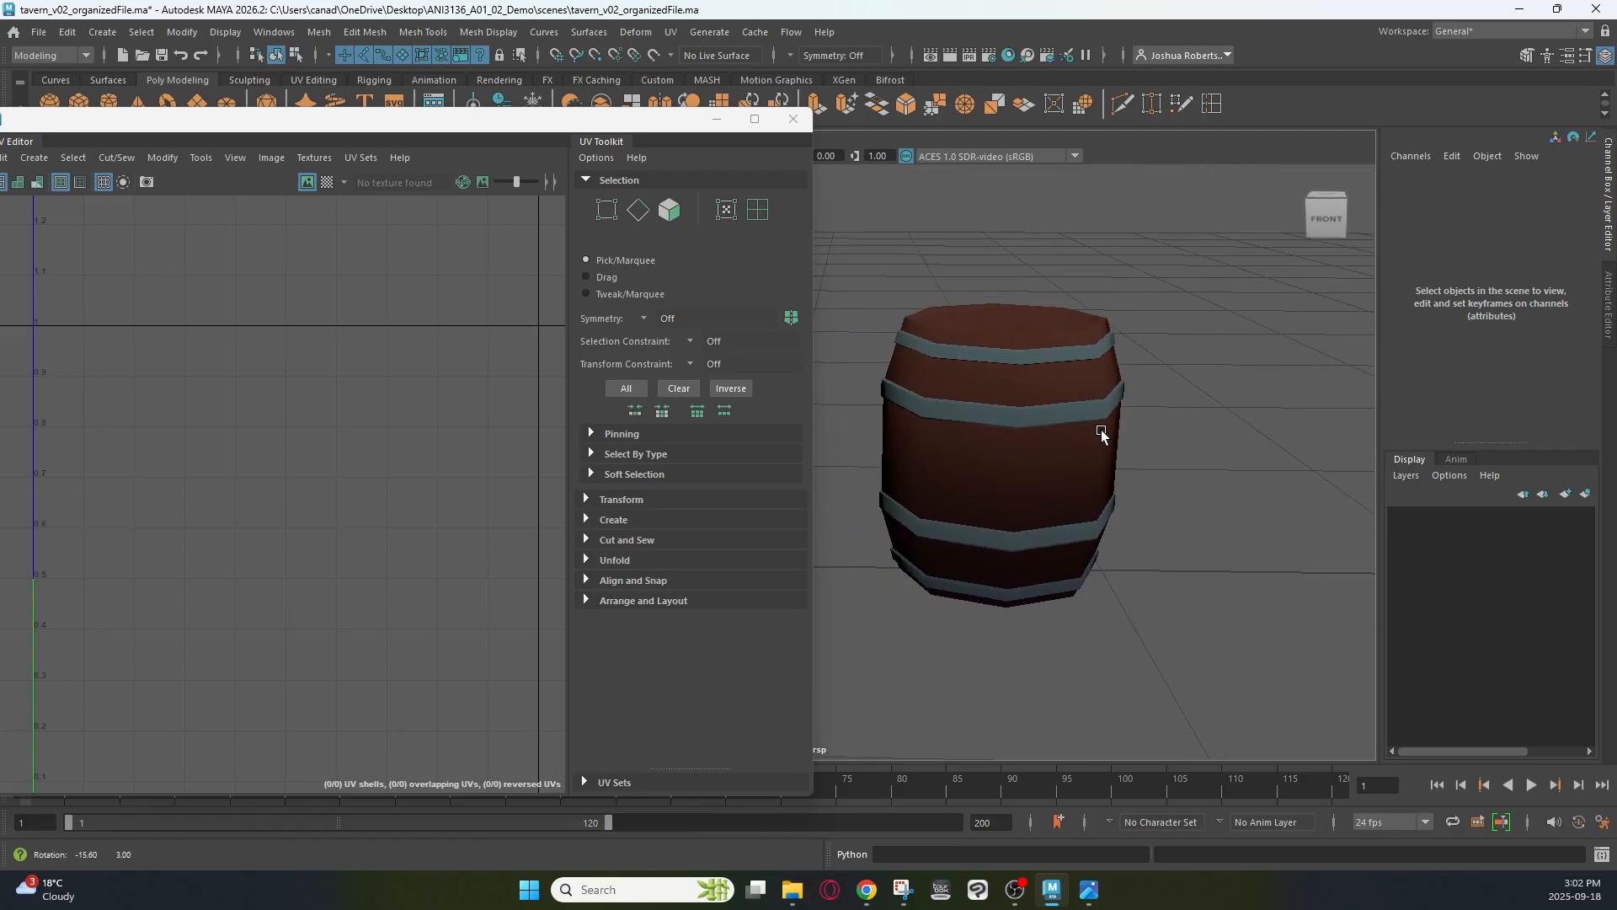
Select the table and view its existing UVs over the gradient texture in the UV Editor
drag(520, 122, 0, 168)
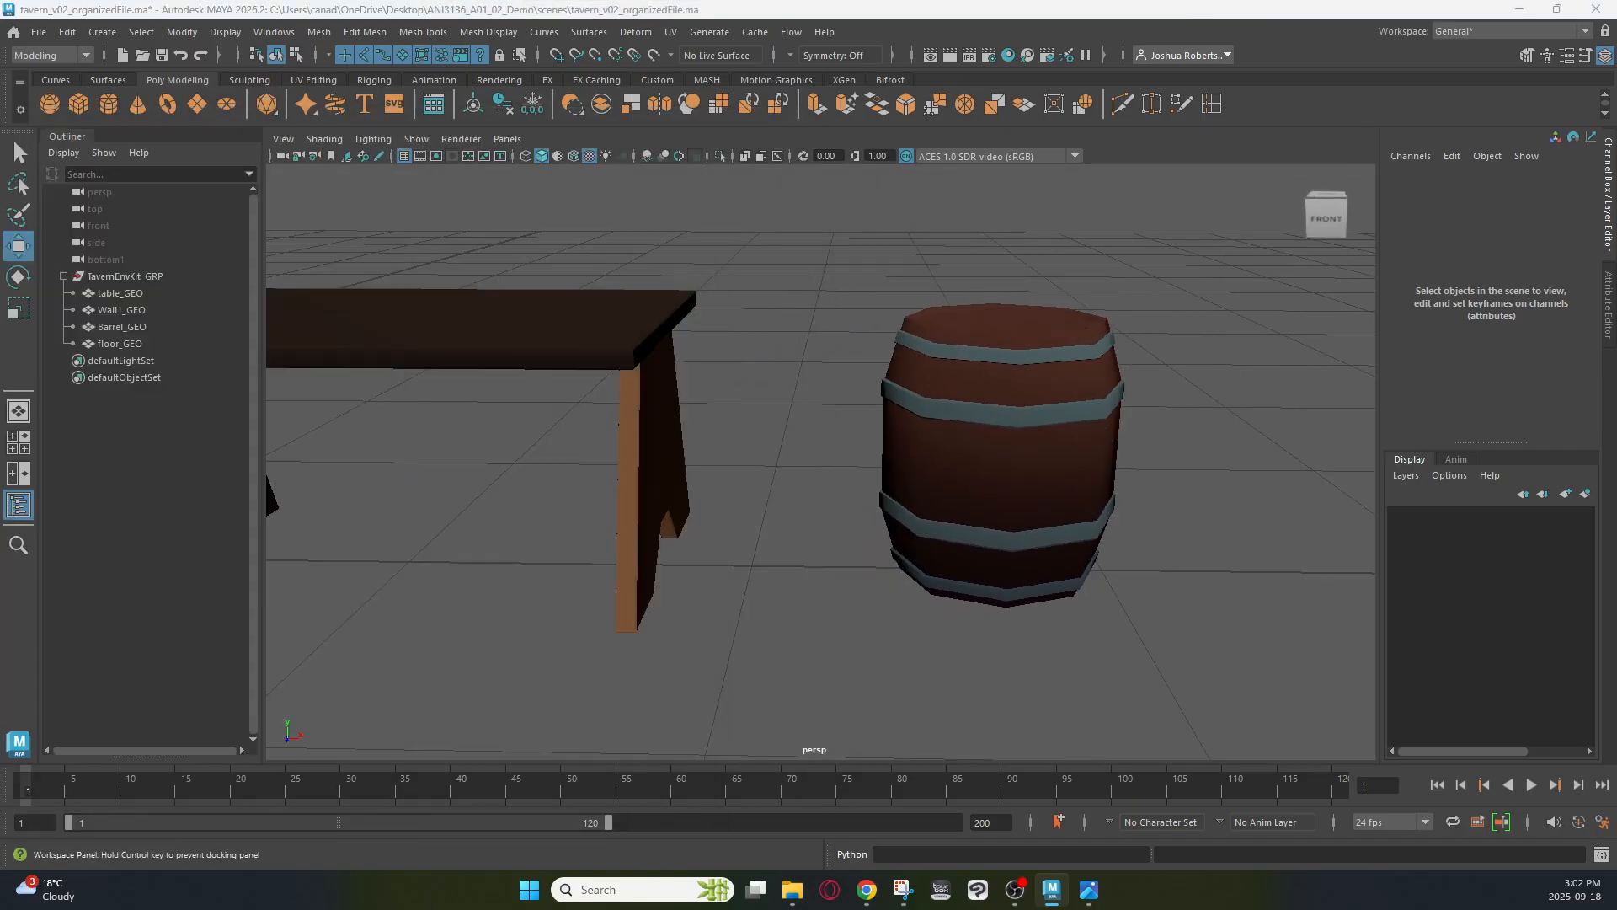
click(505, 315)
alt+drag(505, 318, 778, 420)
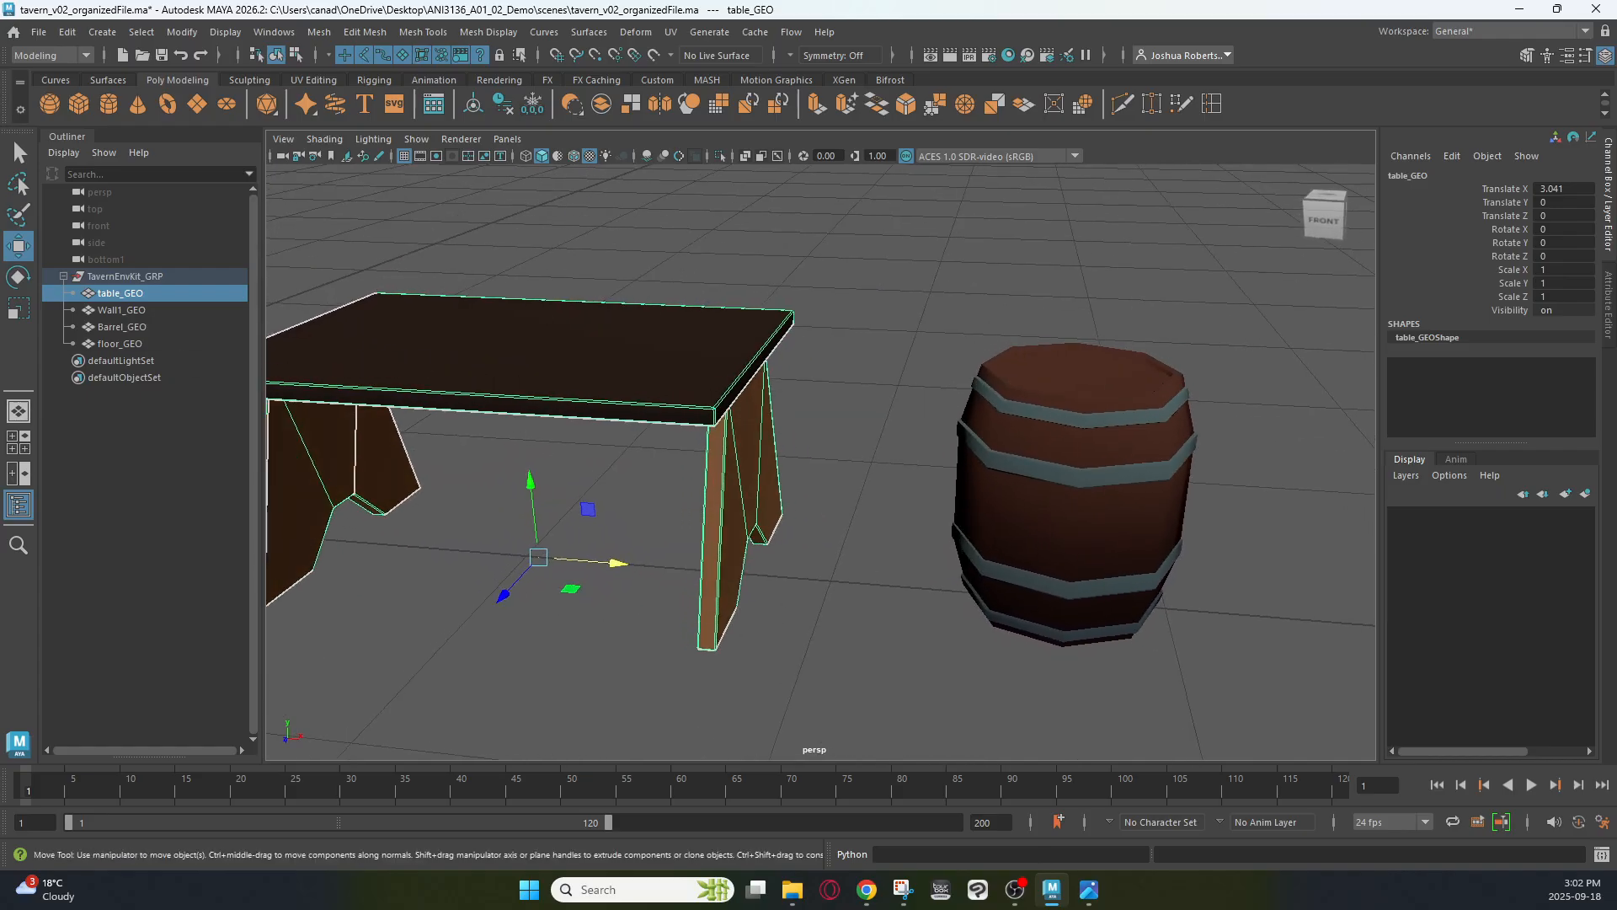
drag(0, 168, 1056, 144)
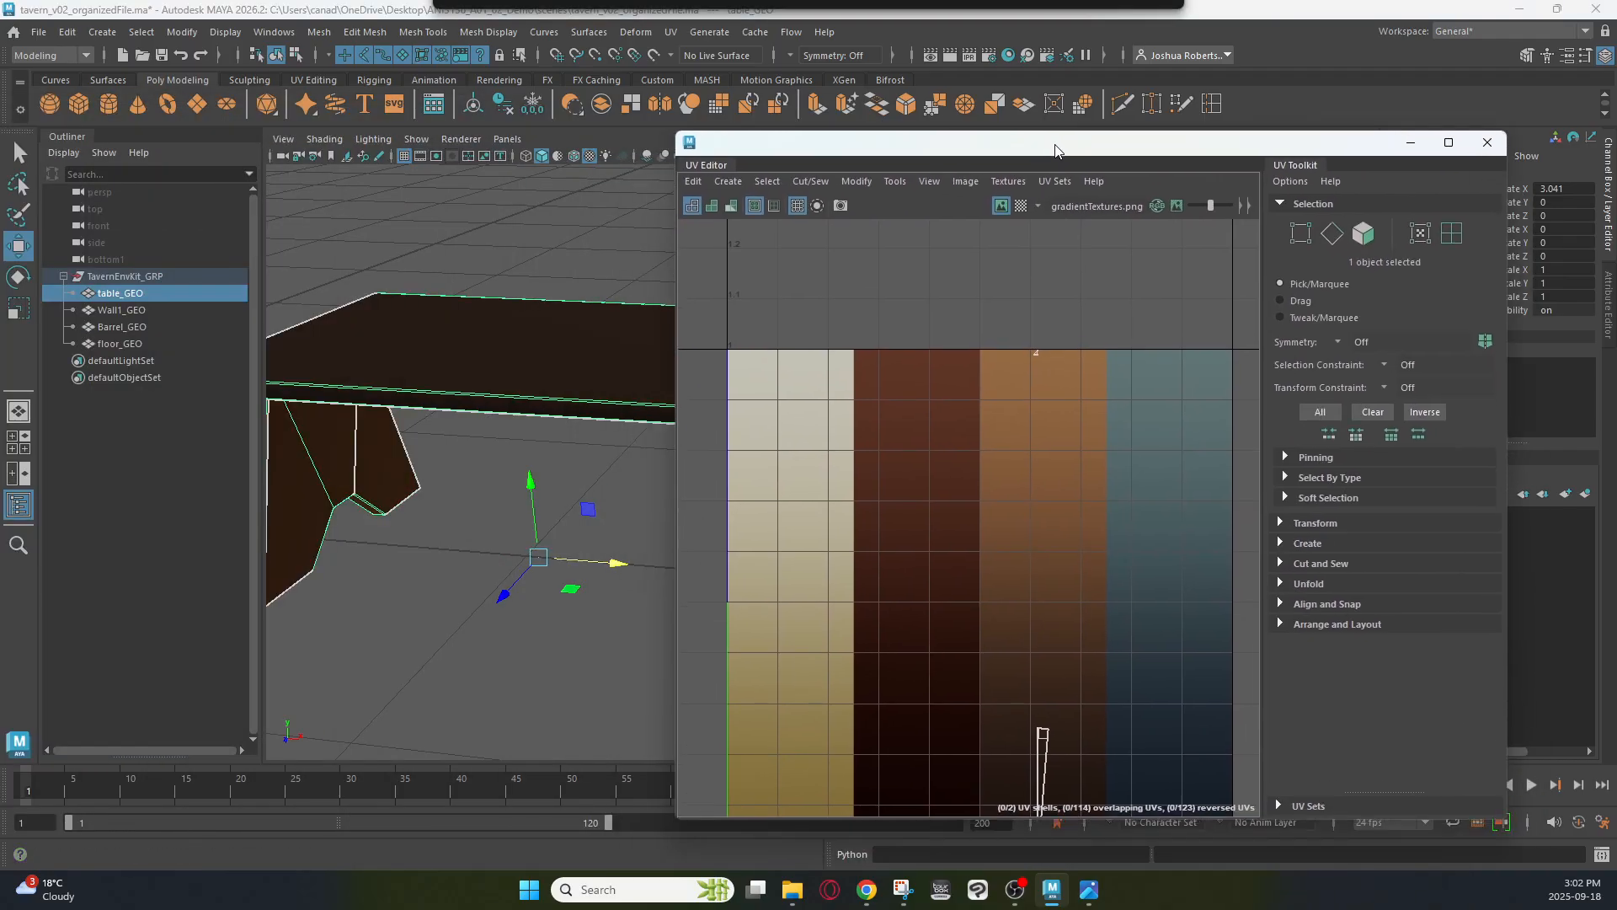
scroll(931, 578, down, 4)
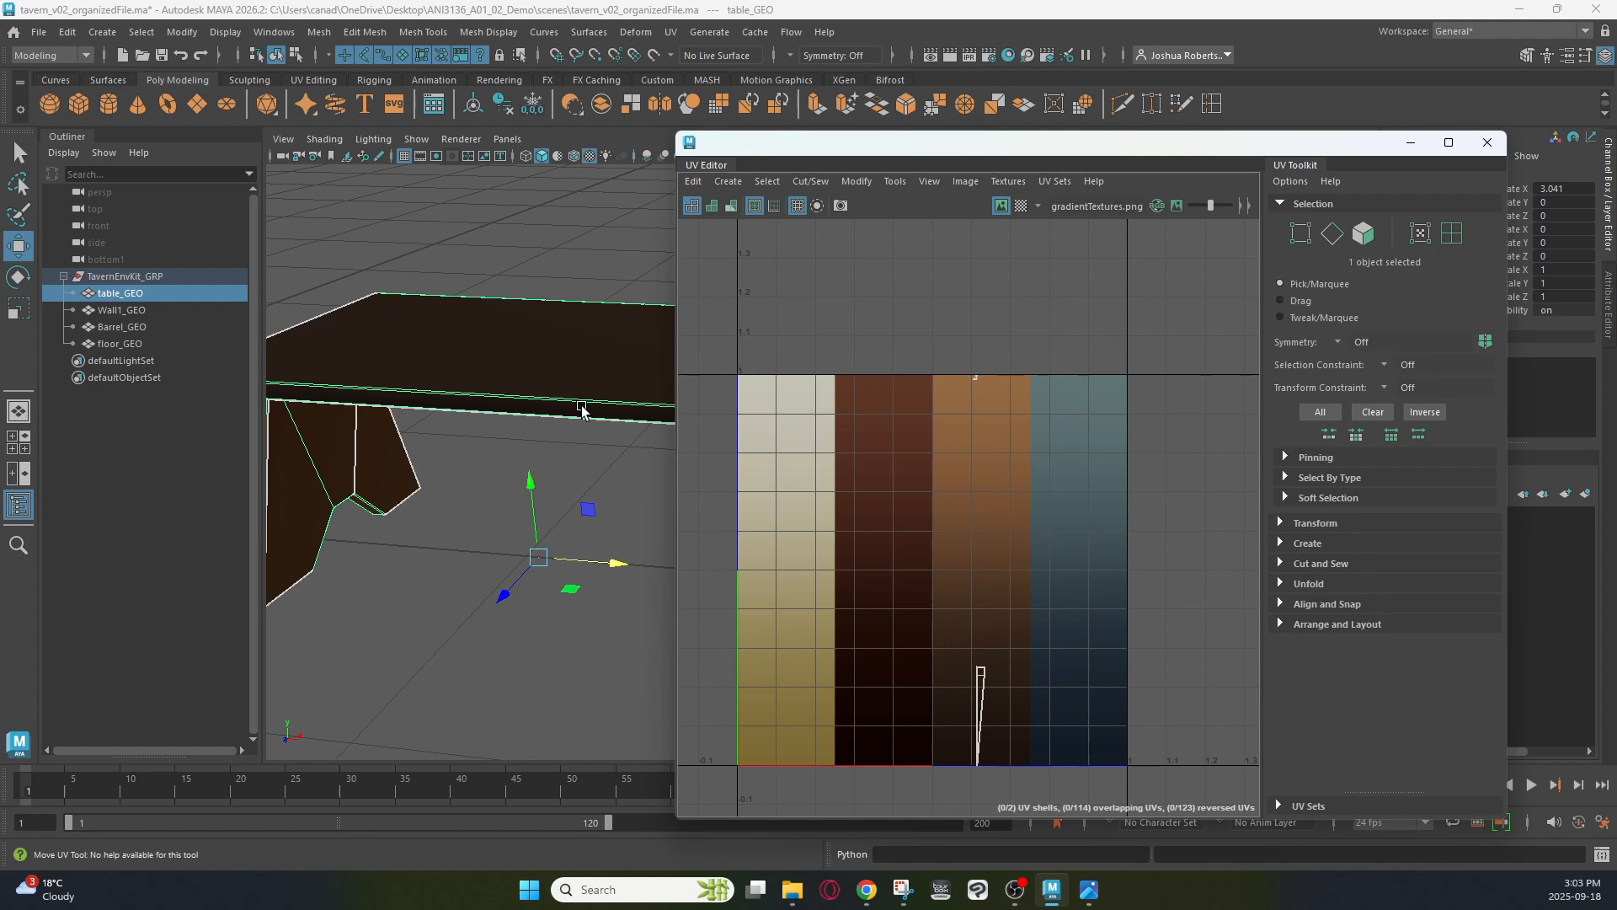
In the side view, move the table clear of the barrel to a Translate Z of -0.874
key(space)
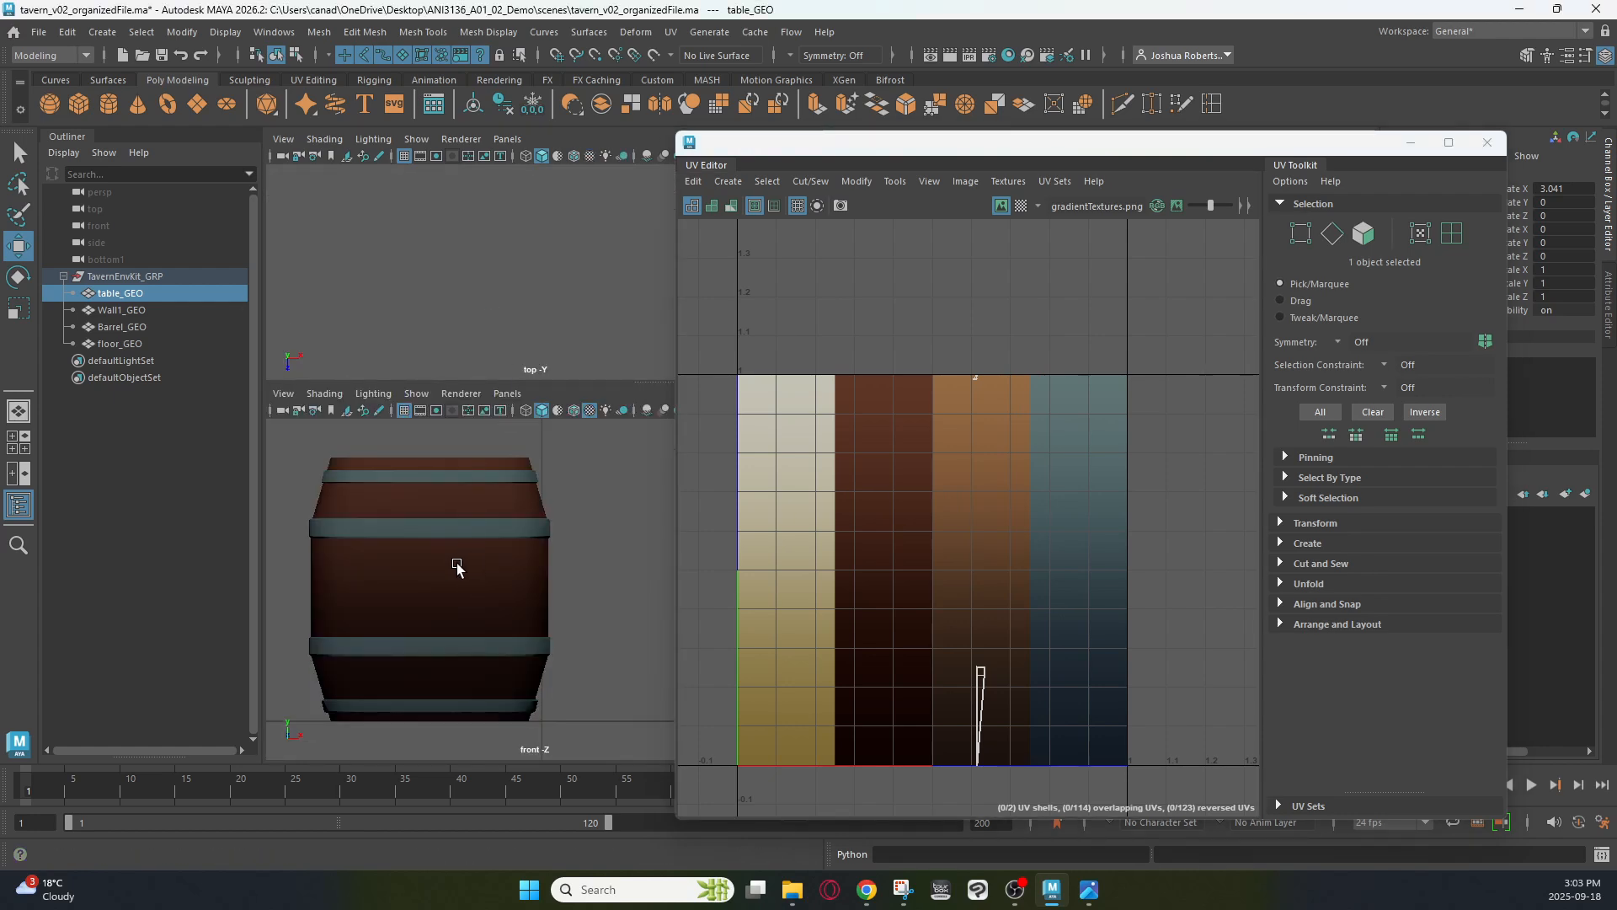
key(space)
key(f)
drag(1103, 145, 0, 164)
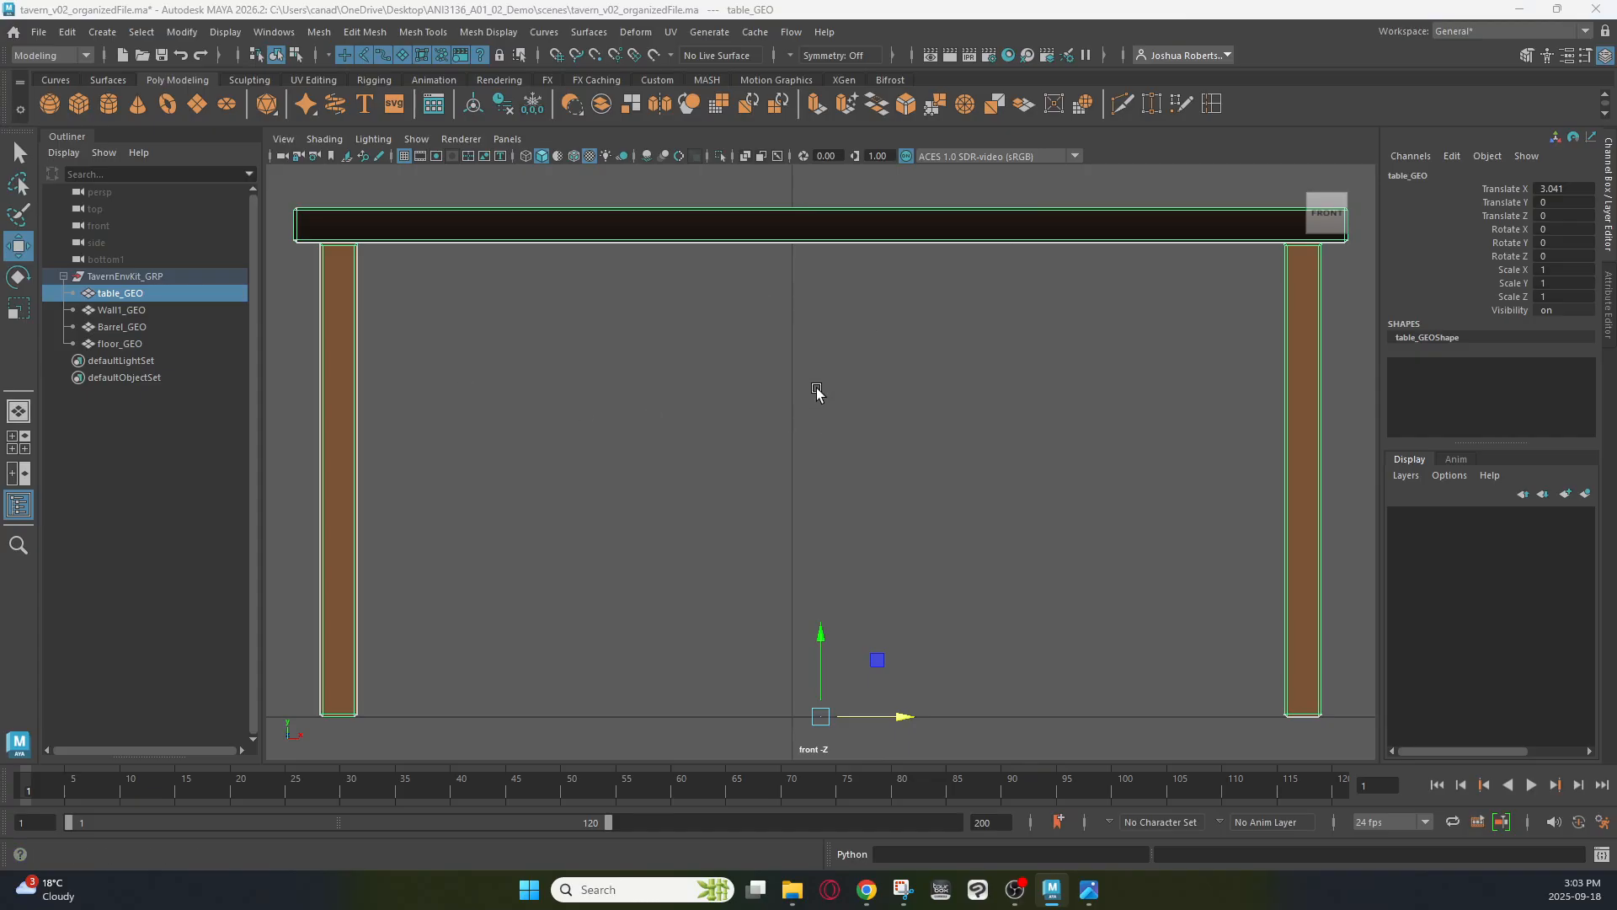
key(space)
key(space)
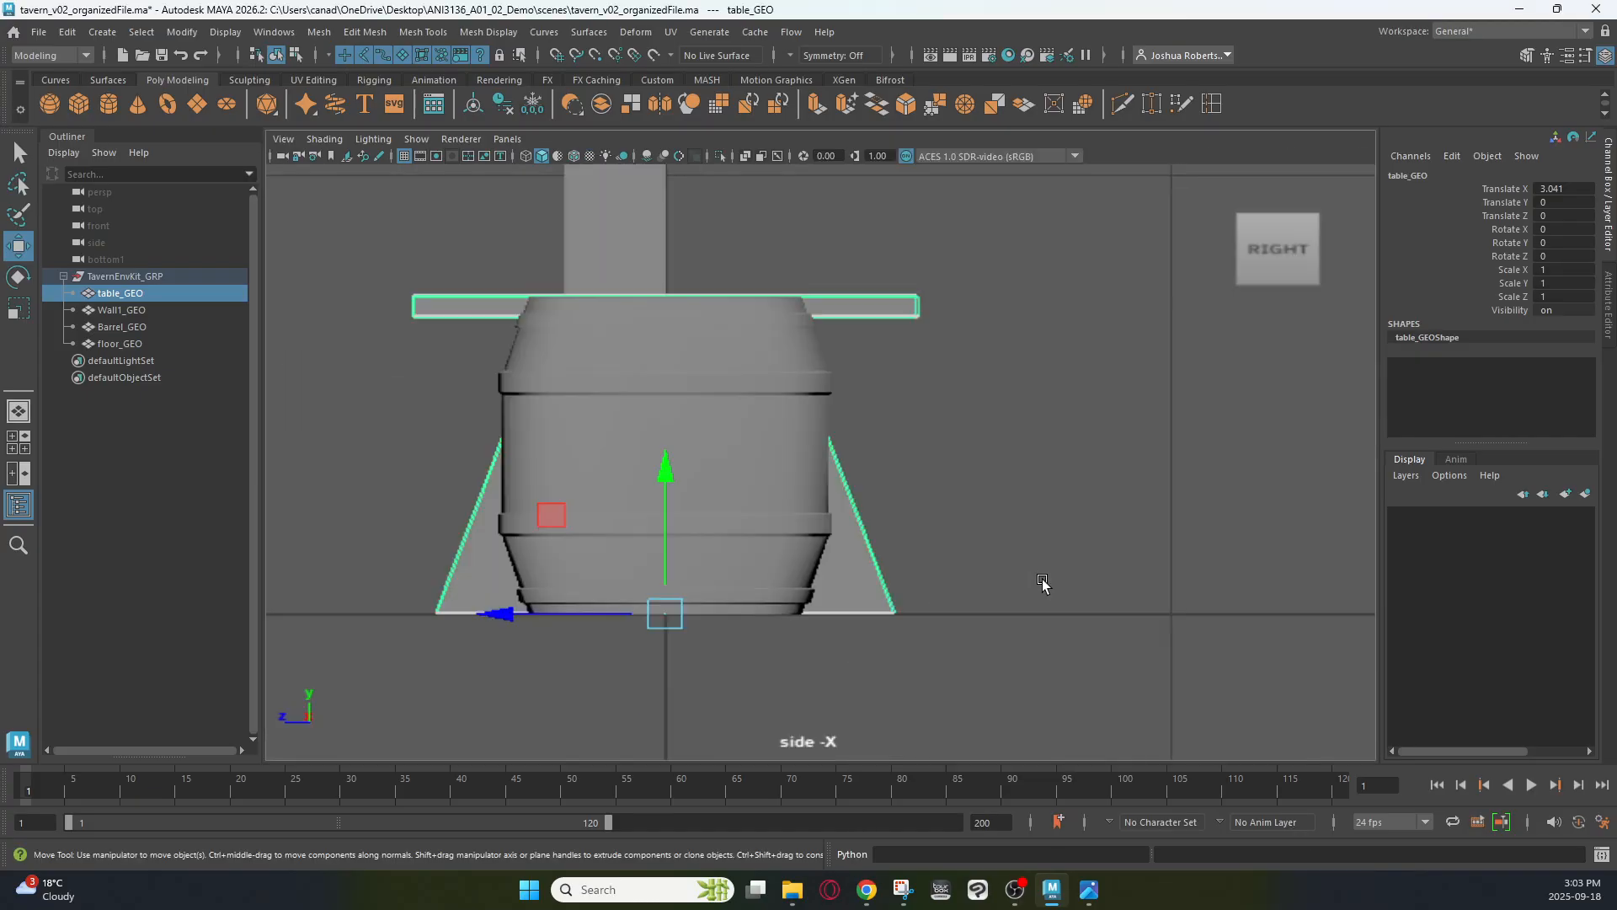
drag(581, 637, 1023, 640)
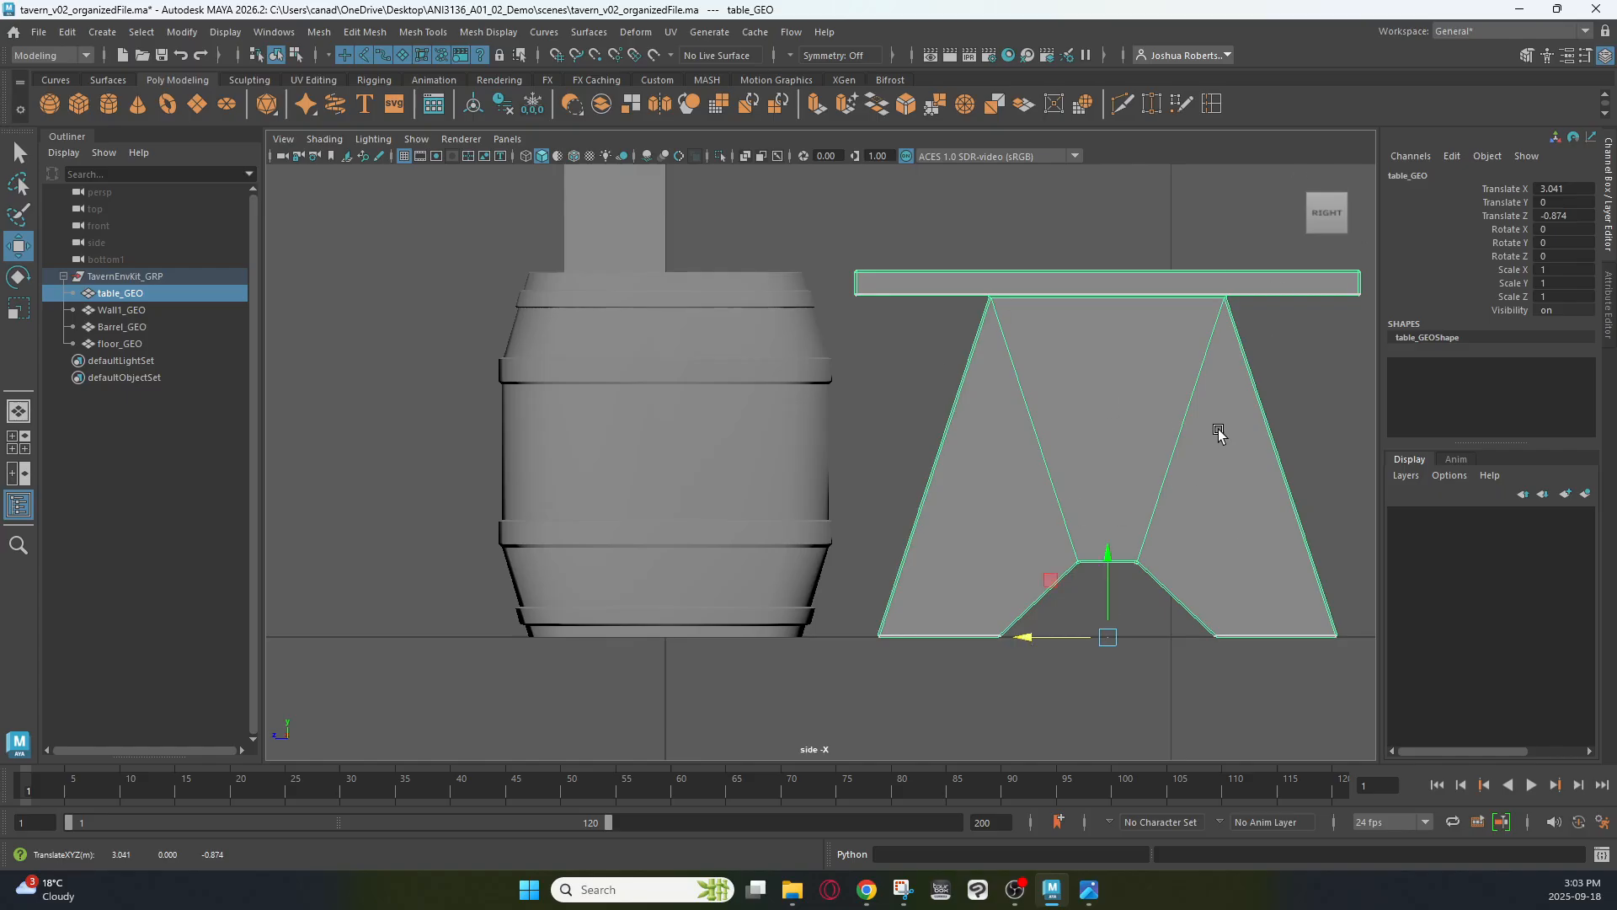
Project camera-based UVs onto the table from the side view, and reselect the table in object mode in the perspective view
click(671, 32)
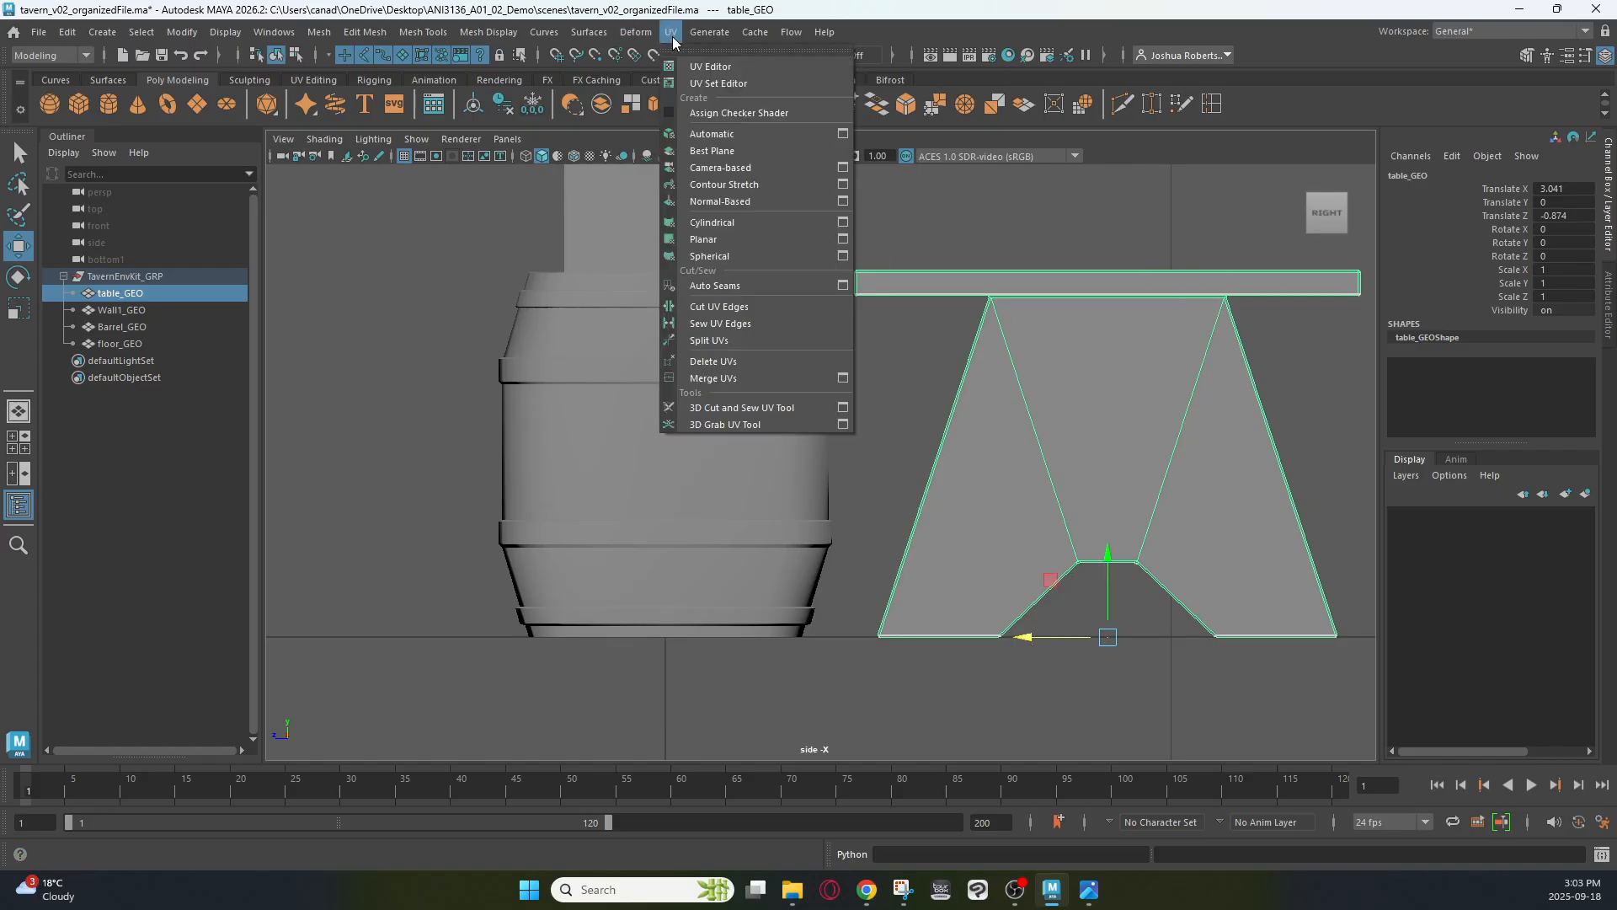
click(714, 170)
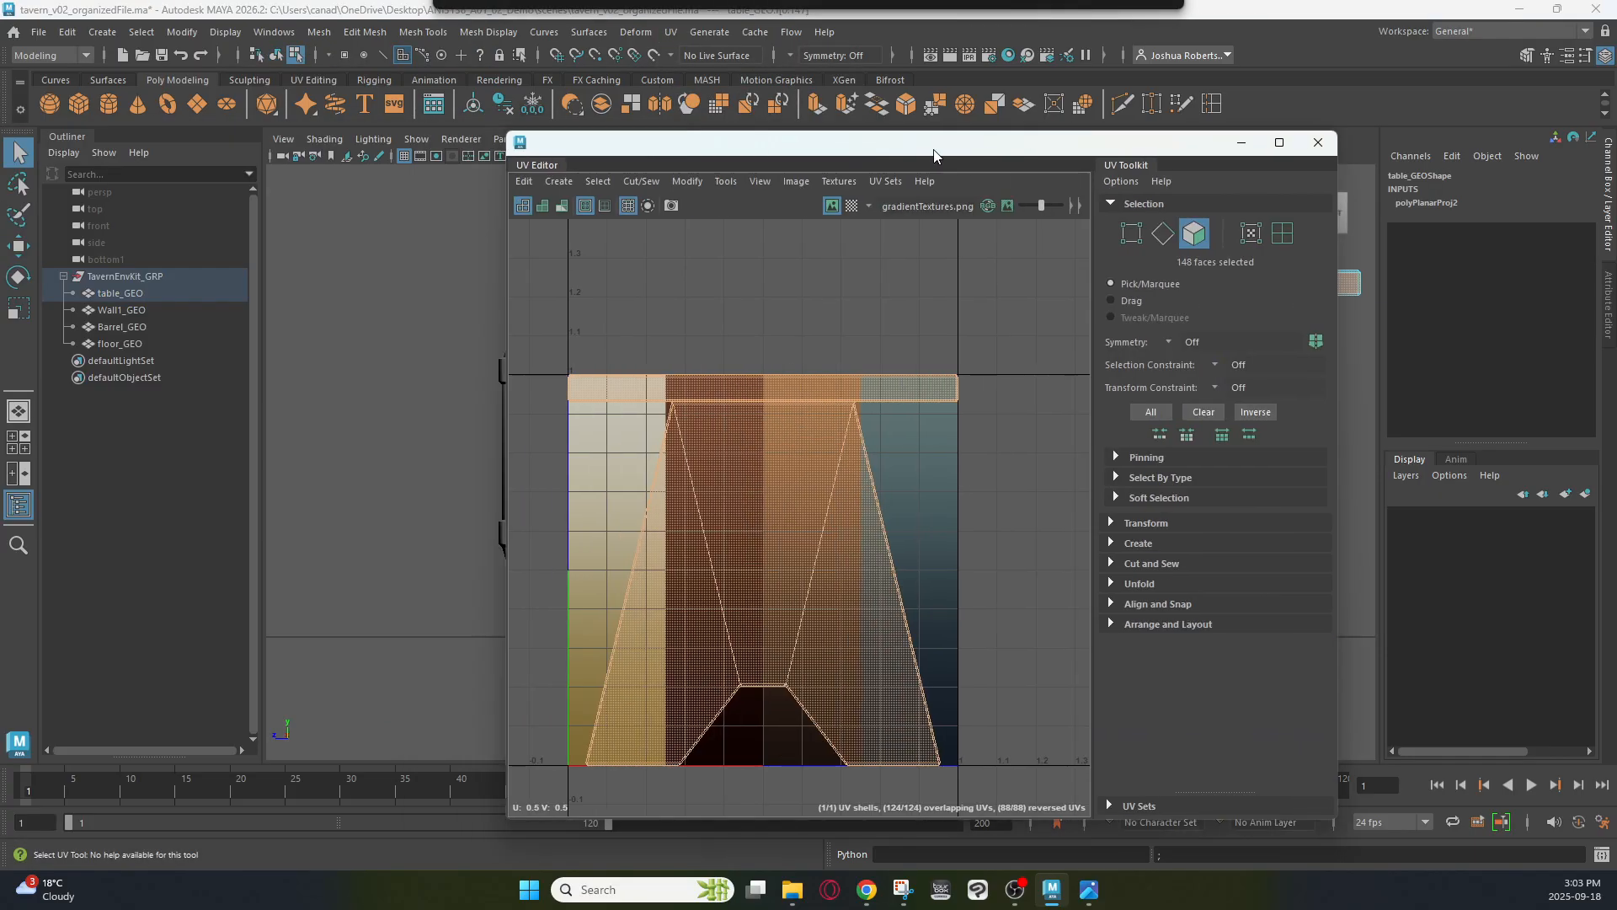
drag(933, 154, 804, 131)
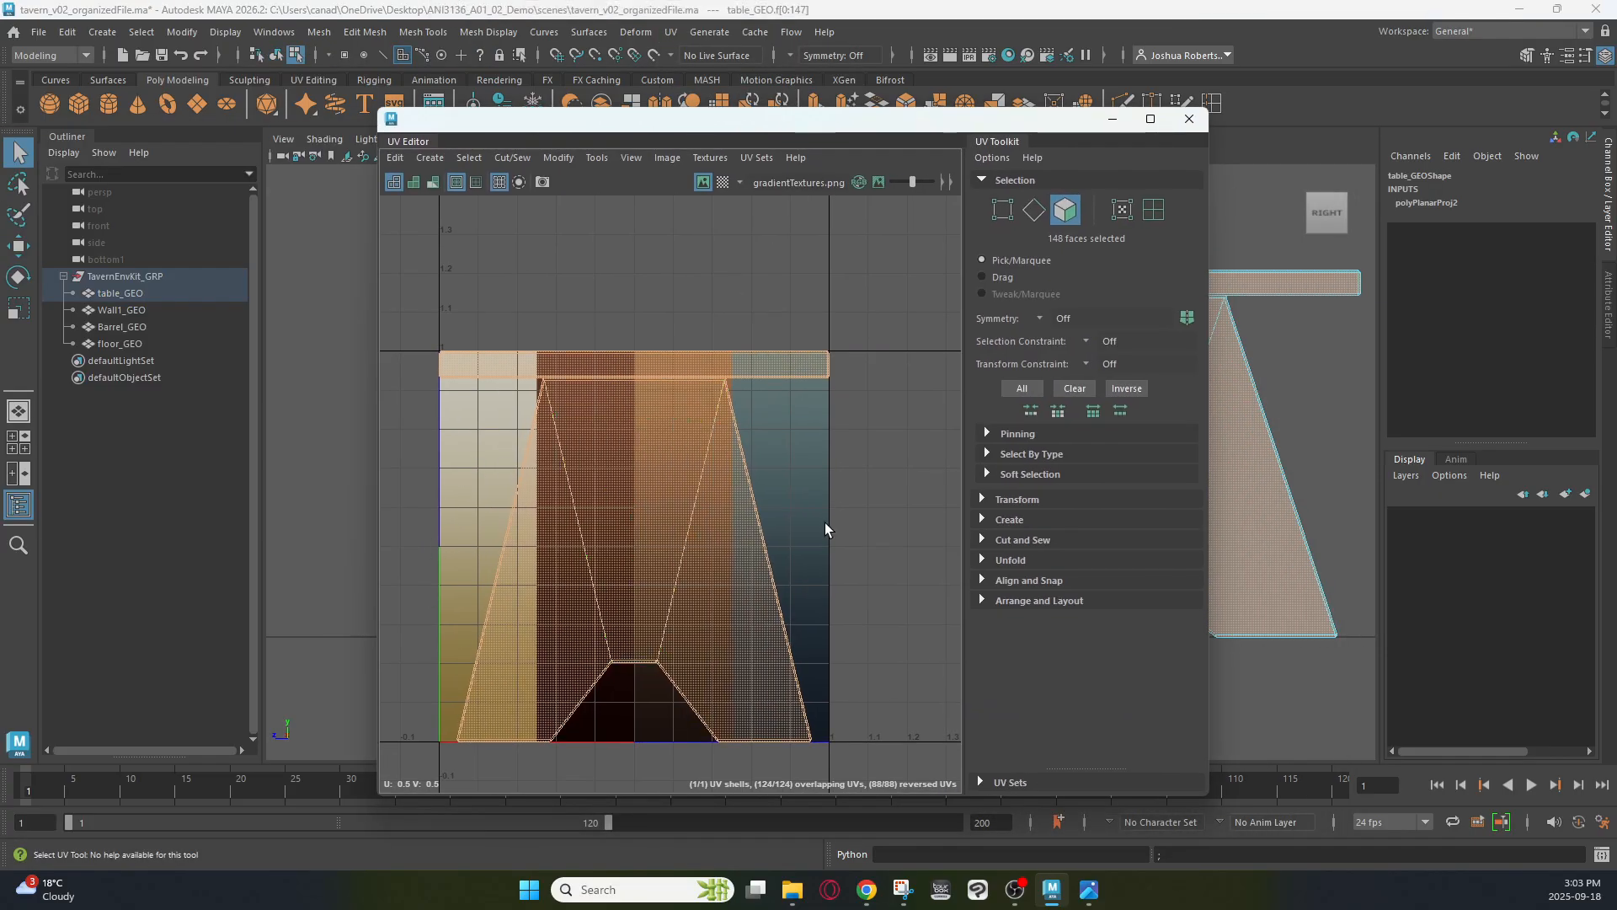
drag(926, 123, 496, 119)
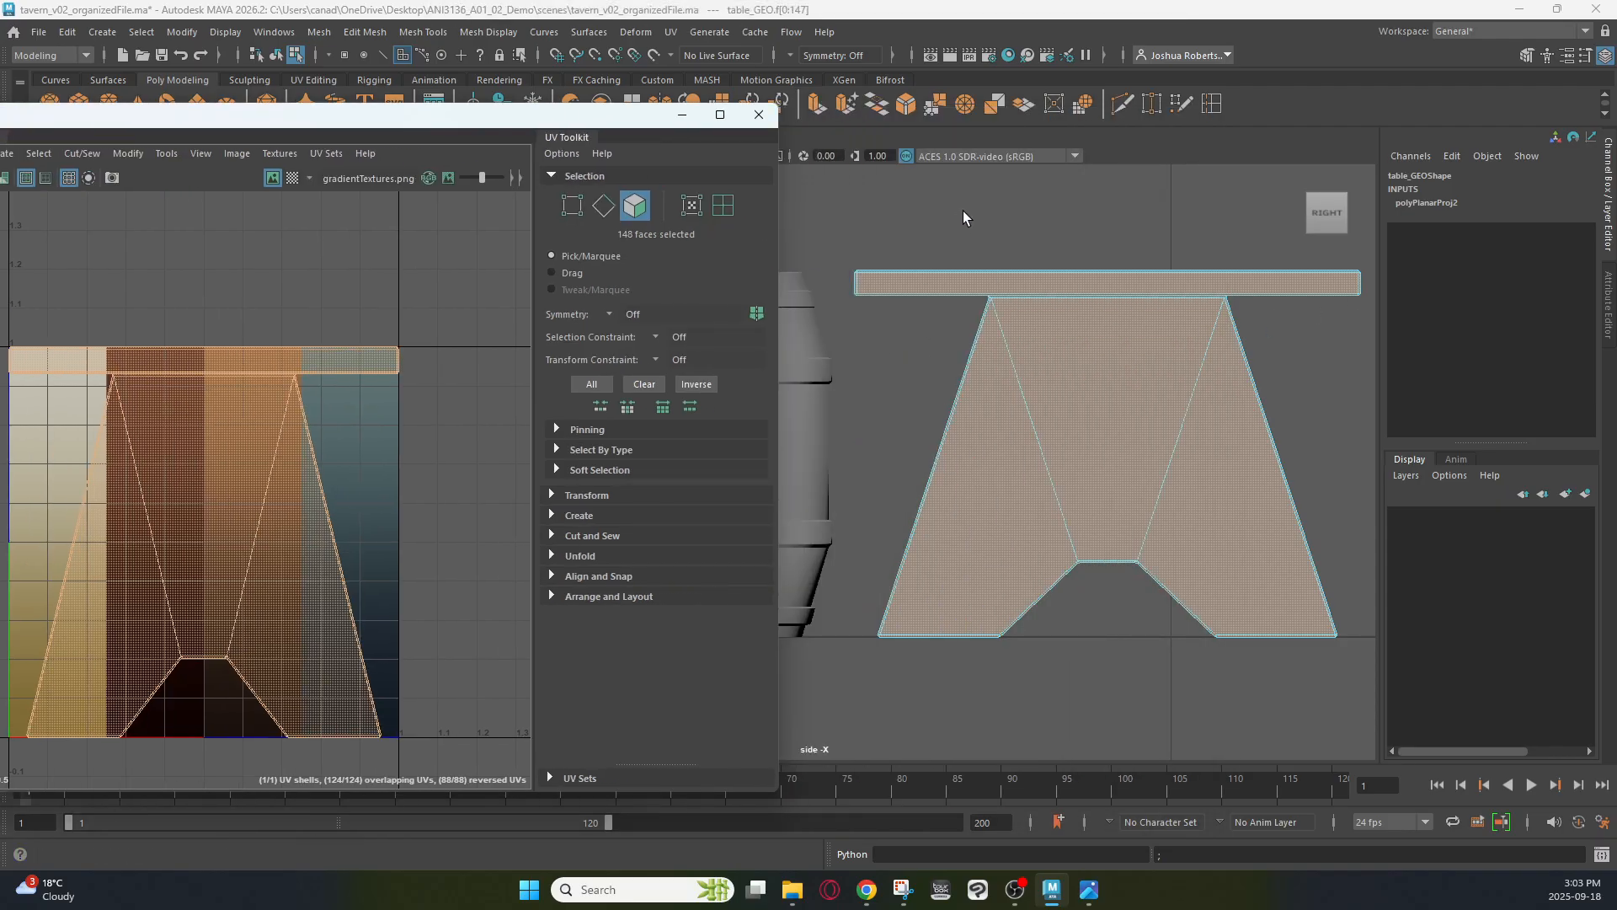
key(space)
key(space)
alt+middle_drag(807, 287, 1196, 405)
right_drag(1089, 360, 1153, 305)
click(1154, 304)
alt+drag(1156, 320, 1165, 407)
click(1059, 426)
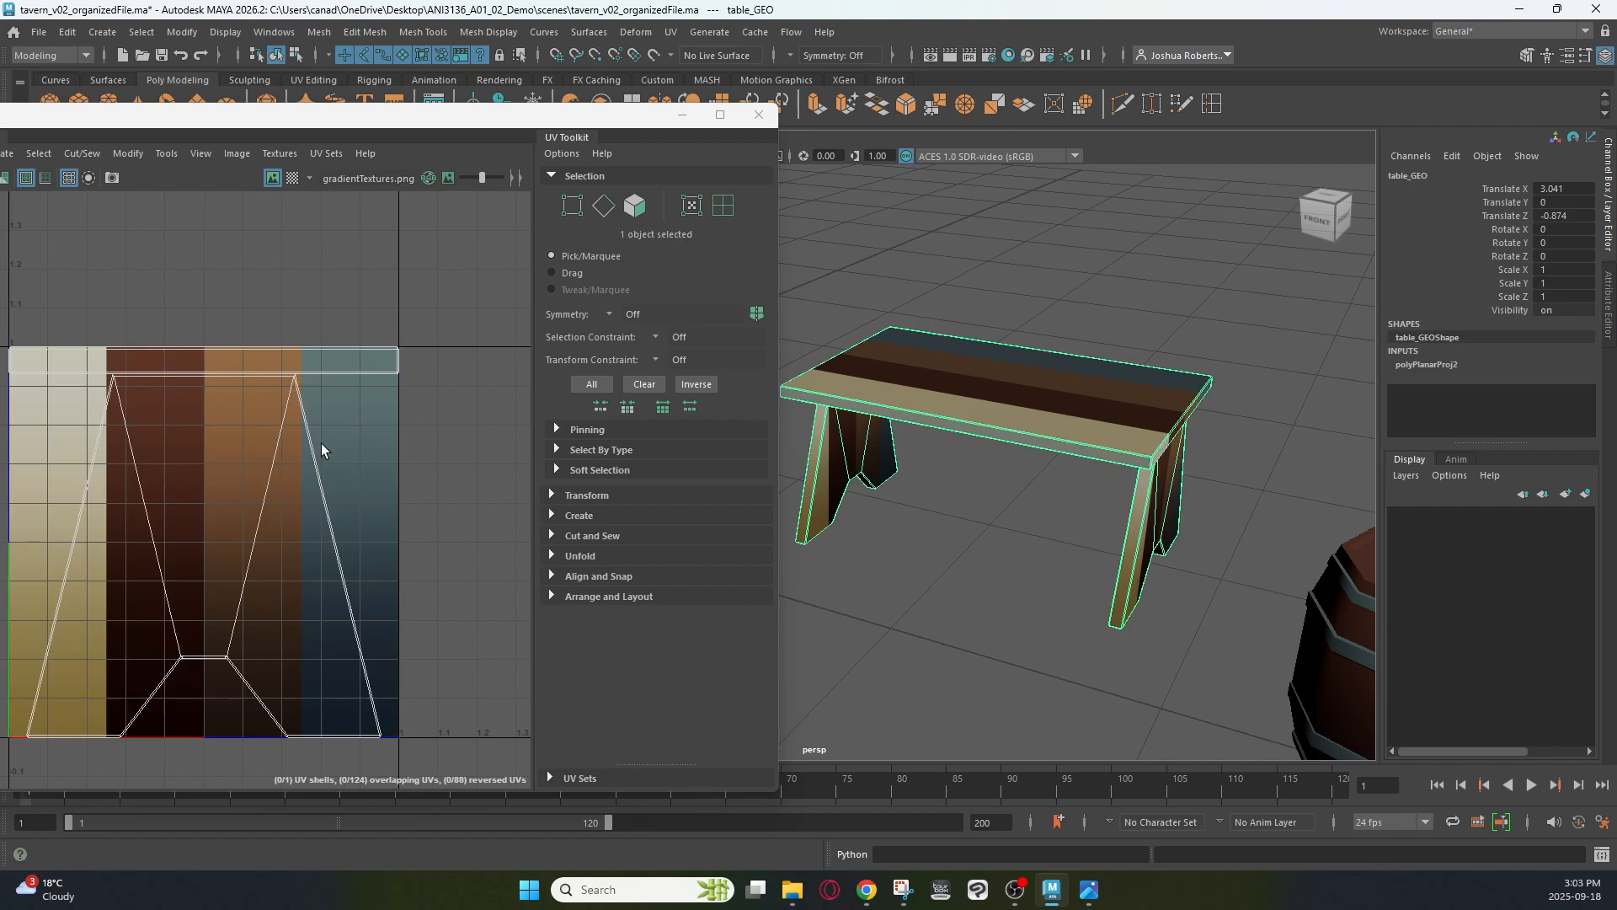
Select all of the table's UVs, scale them horizontally into a narrow column and move them onto the orange strip
right_drag(305, 417, 387, 416)
drag(465, 300, 2, 783)
key(r)
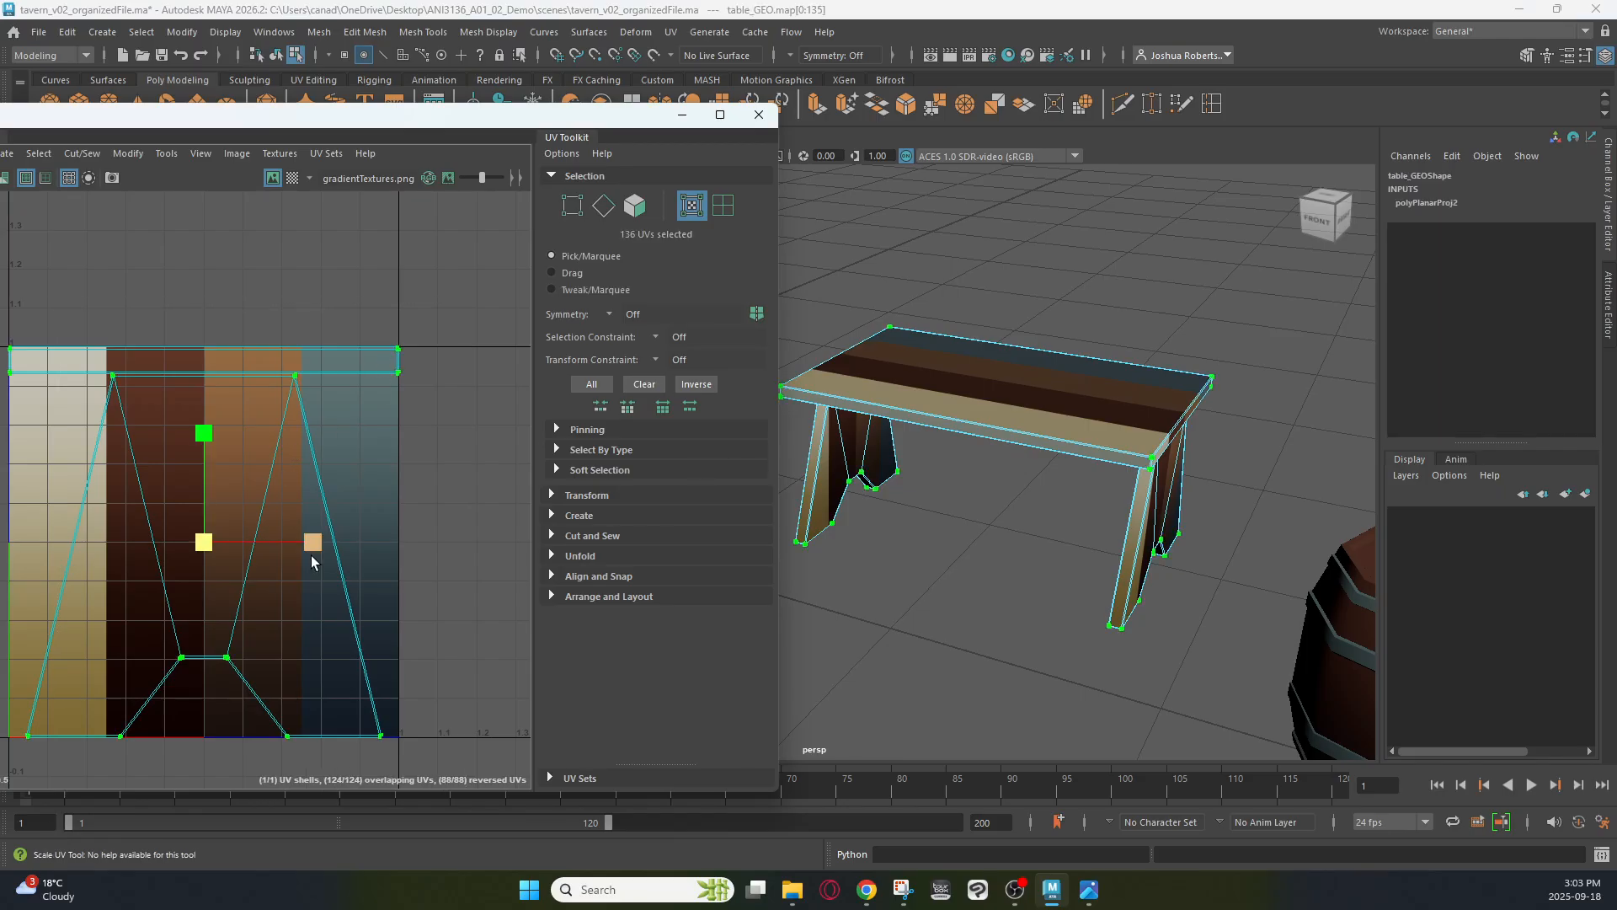
drag(306, 538, 220, 525)
key(w)
drag(328, 549, 376, 548)
Scale the table's UVs down vertically, move them to the lighter upper part of the orange strip and return to object mode
key(r)
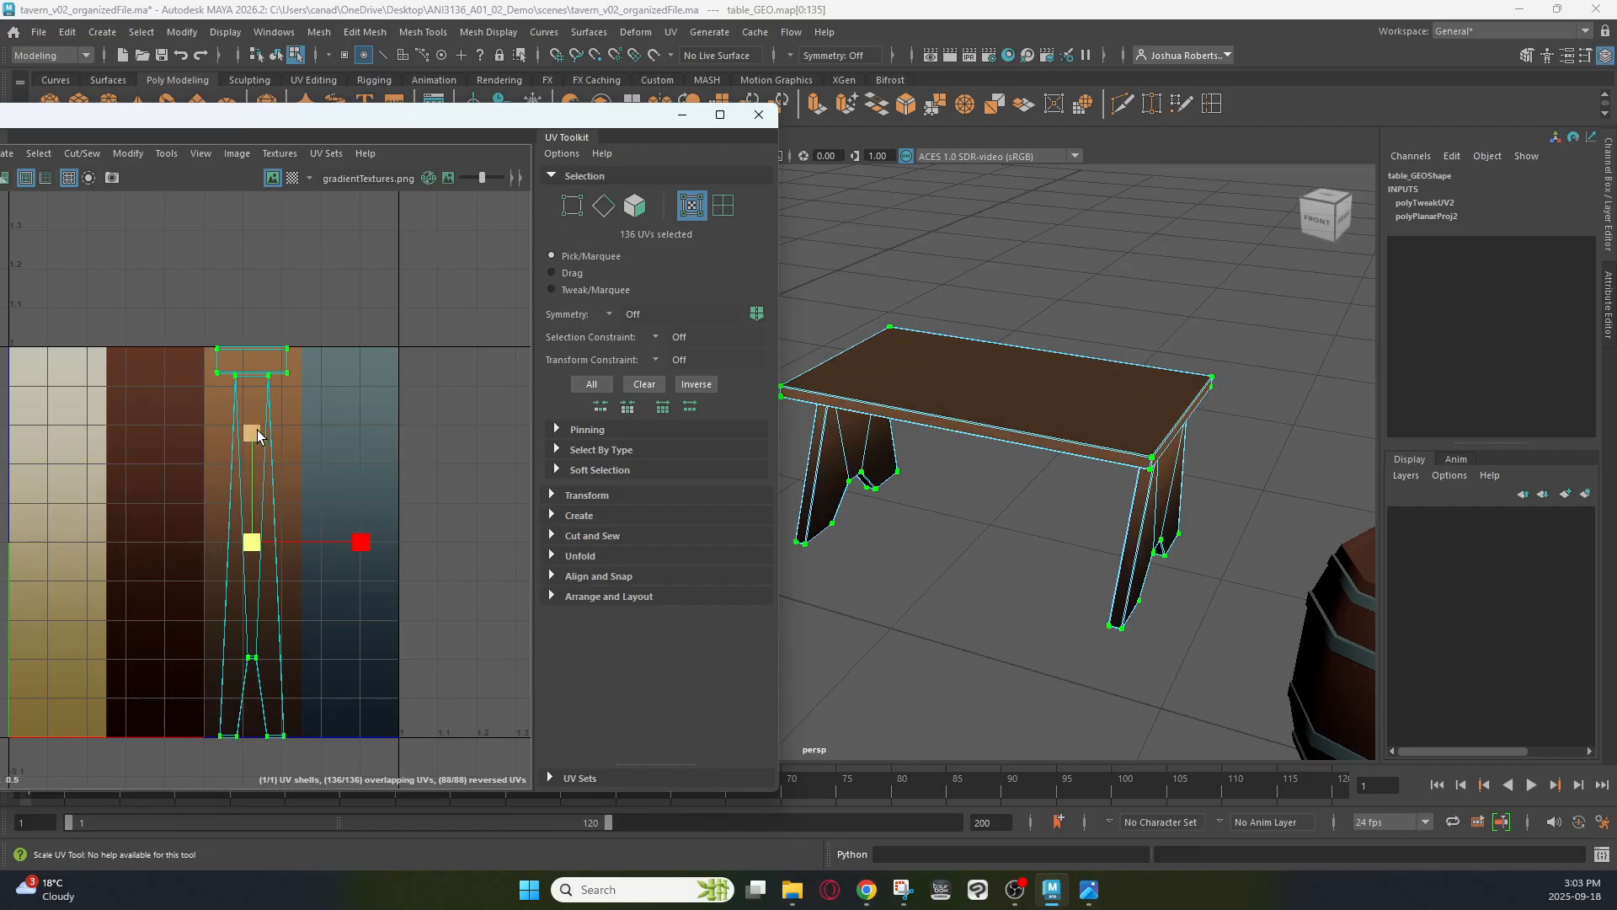
drag(258, 434, 255, 439)
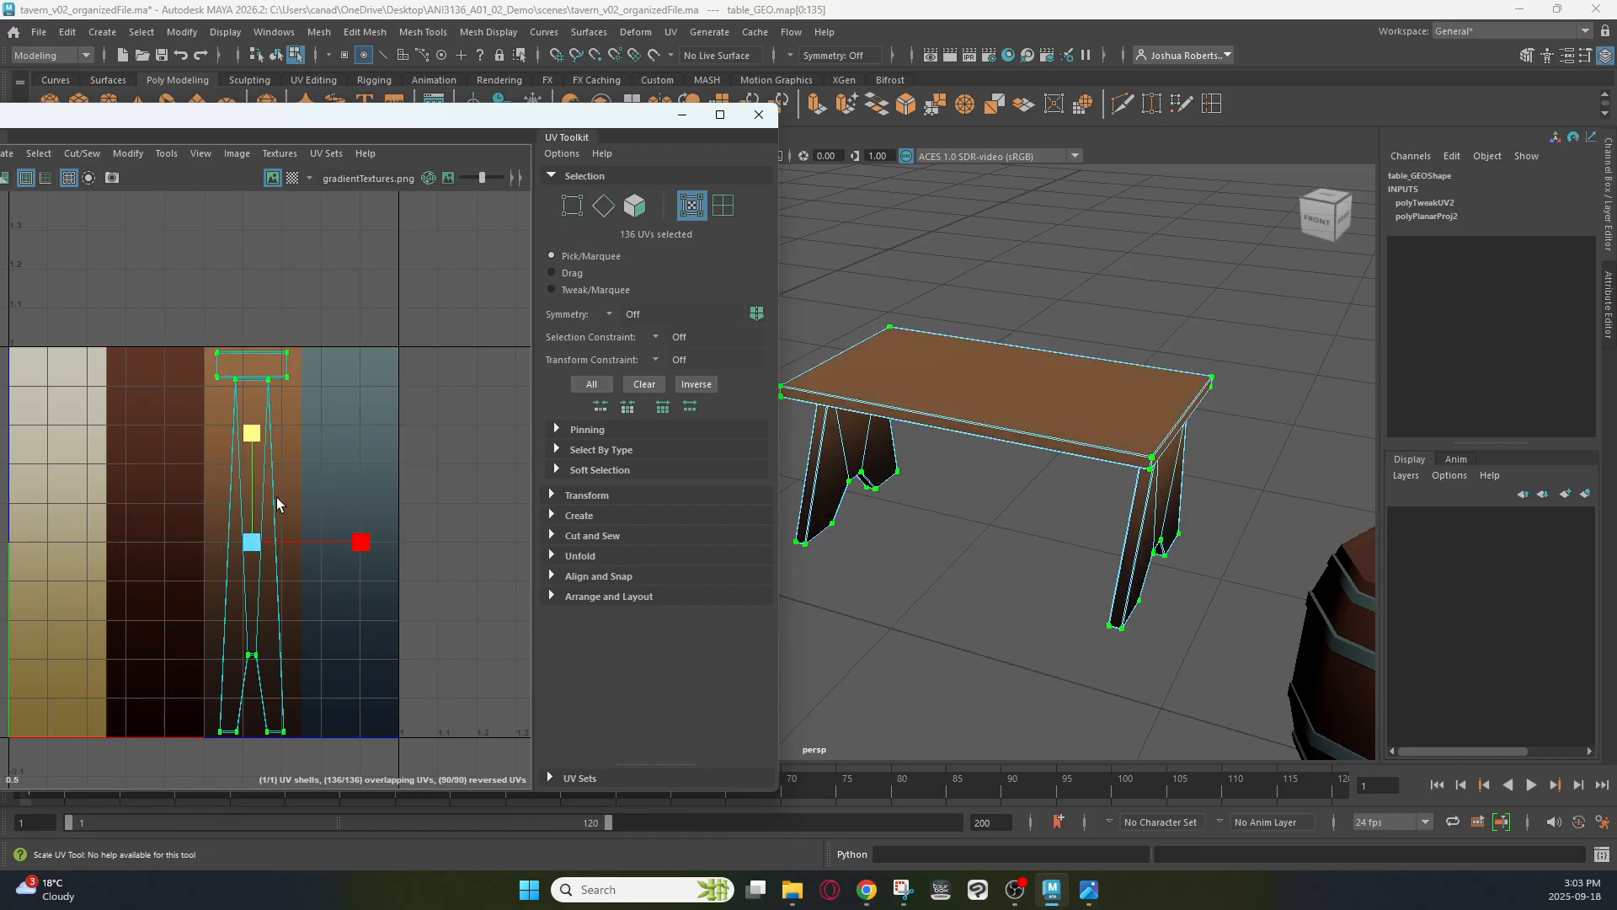
alt+drag(1045, 532, 942, 499)
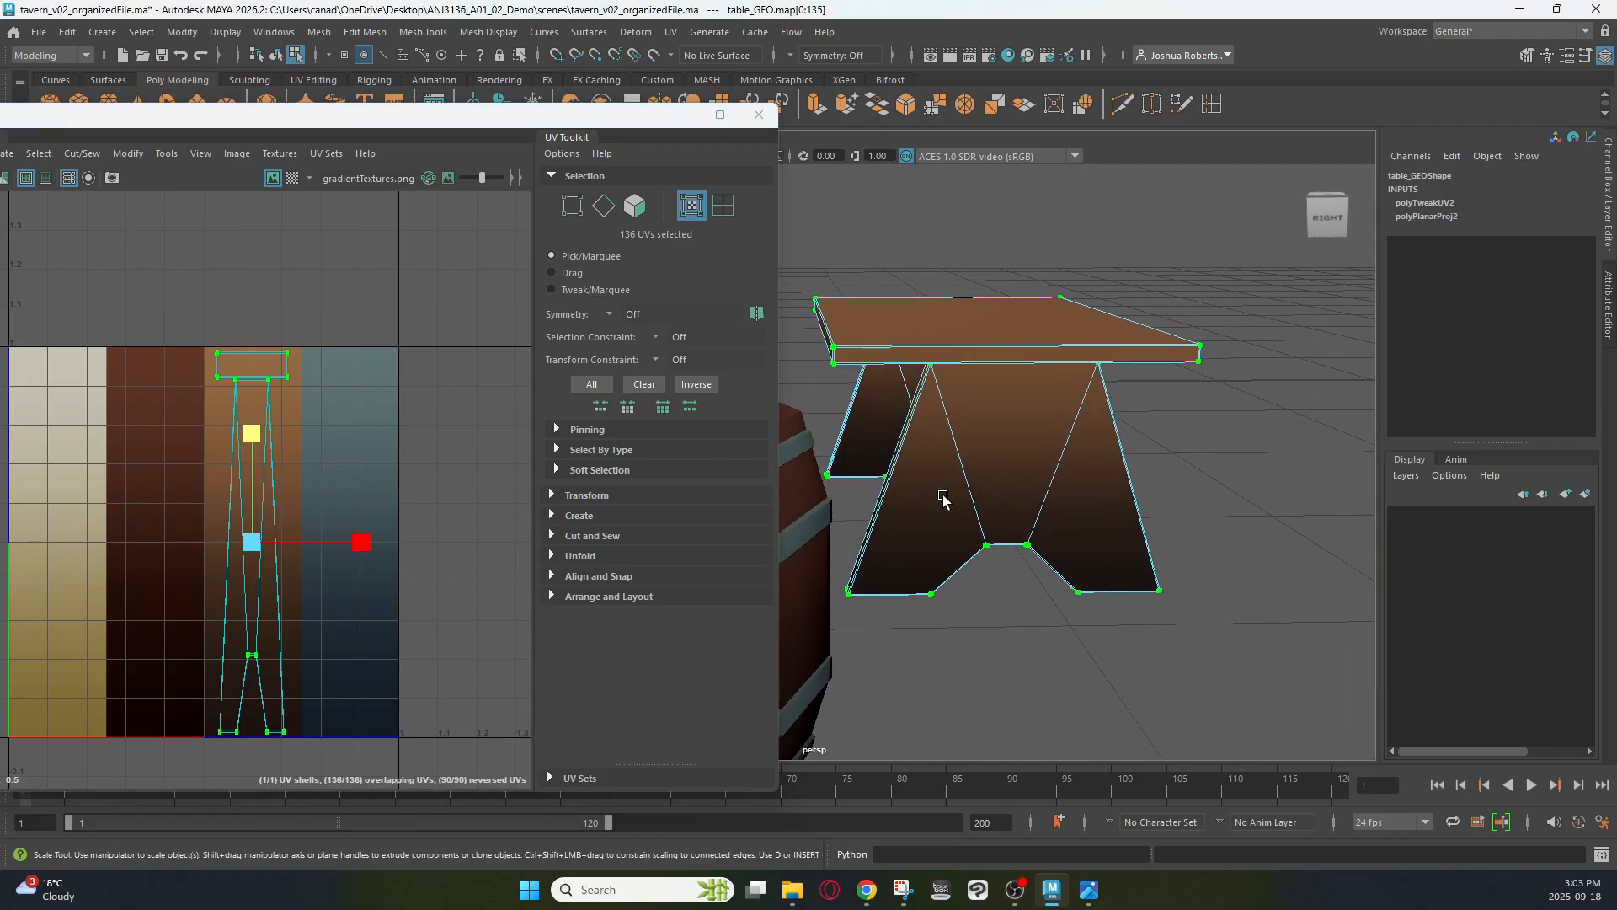
drag(257, 436, 255, 449)
drag(251, 434, 254, 364)
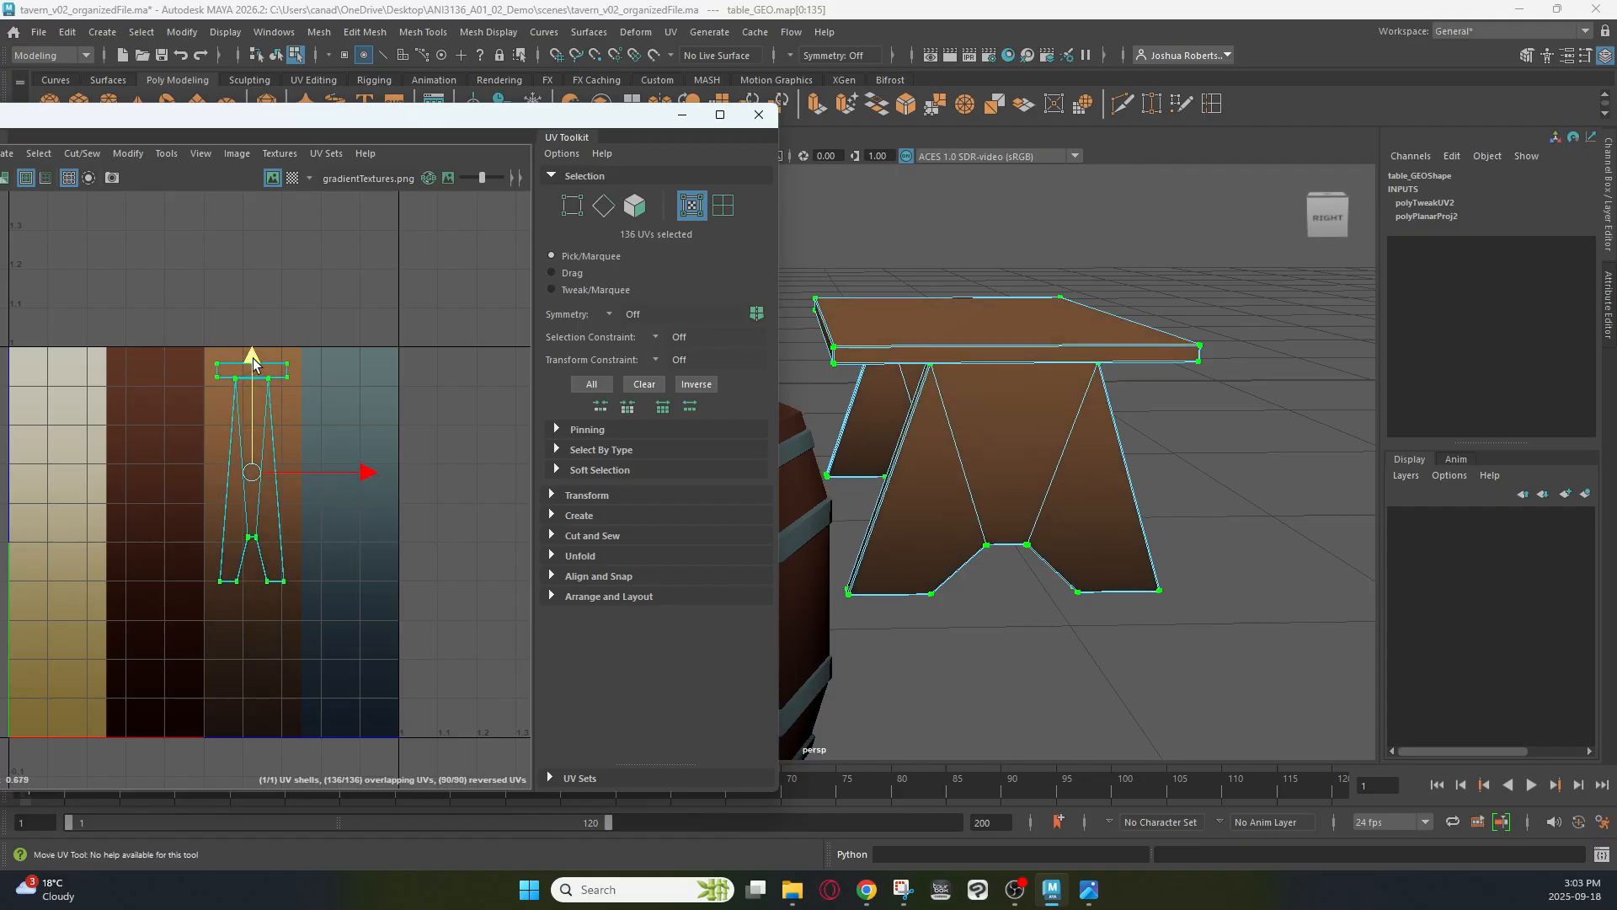
right_drag(1065, 438, 1173, 356)
click(1196, 292)
alt+drag(989, 404, 1157, 432)
alt+right_drag(1094, 424, 975, 406)
alt+middle_drag(974, 406, 1093, 420)
alt+drag(1064, 453, 1017, 411)
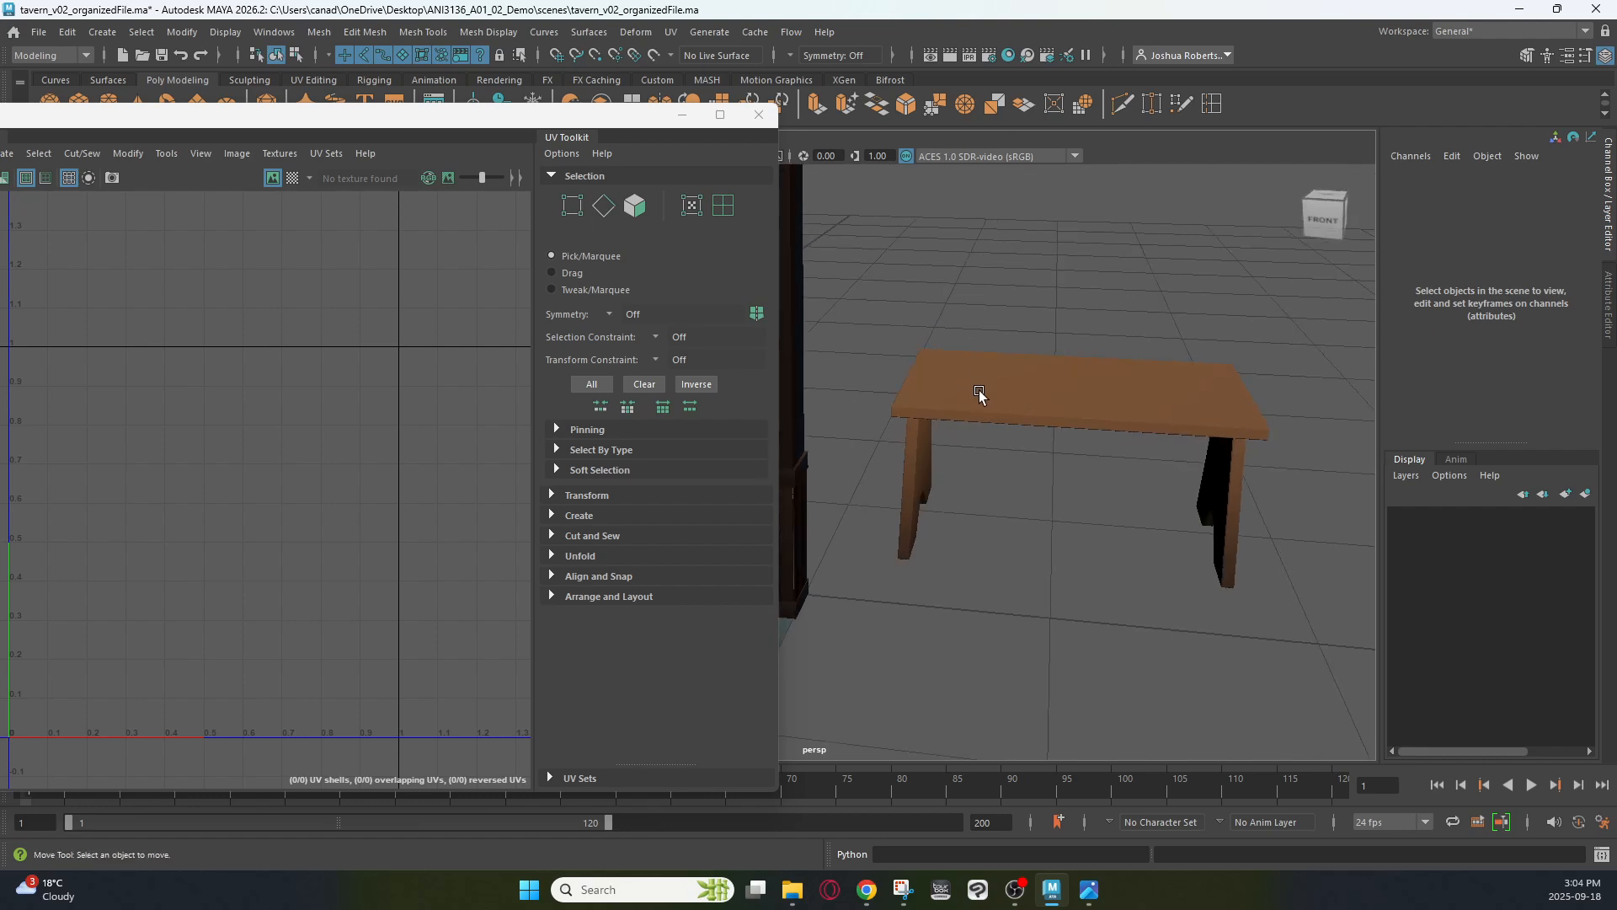
Switch the table to face mode and select all the faces of the tabletop, including its edges and underside
click(1006, 402)
alt+drag(1007, 401, 992, 402)
scroll(1011, 409, up, 3)
right_click(1037, 389)
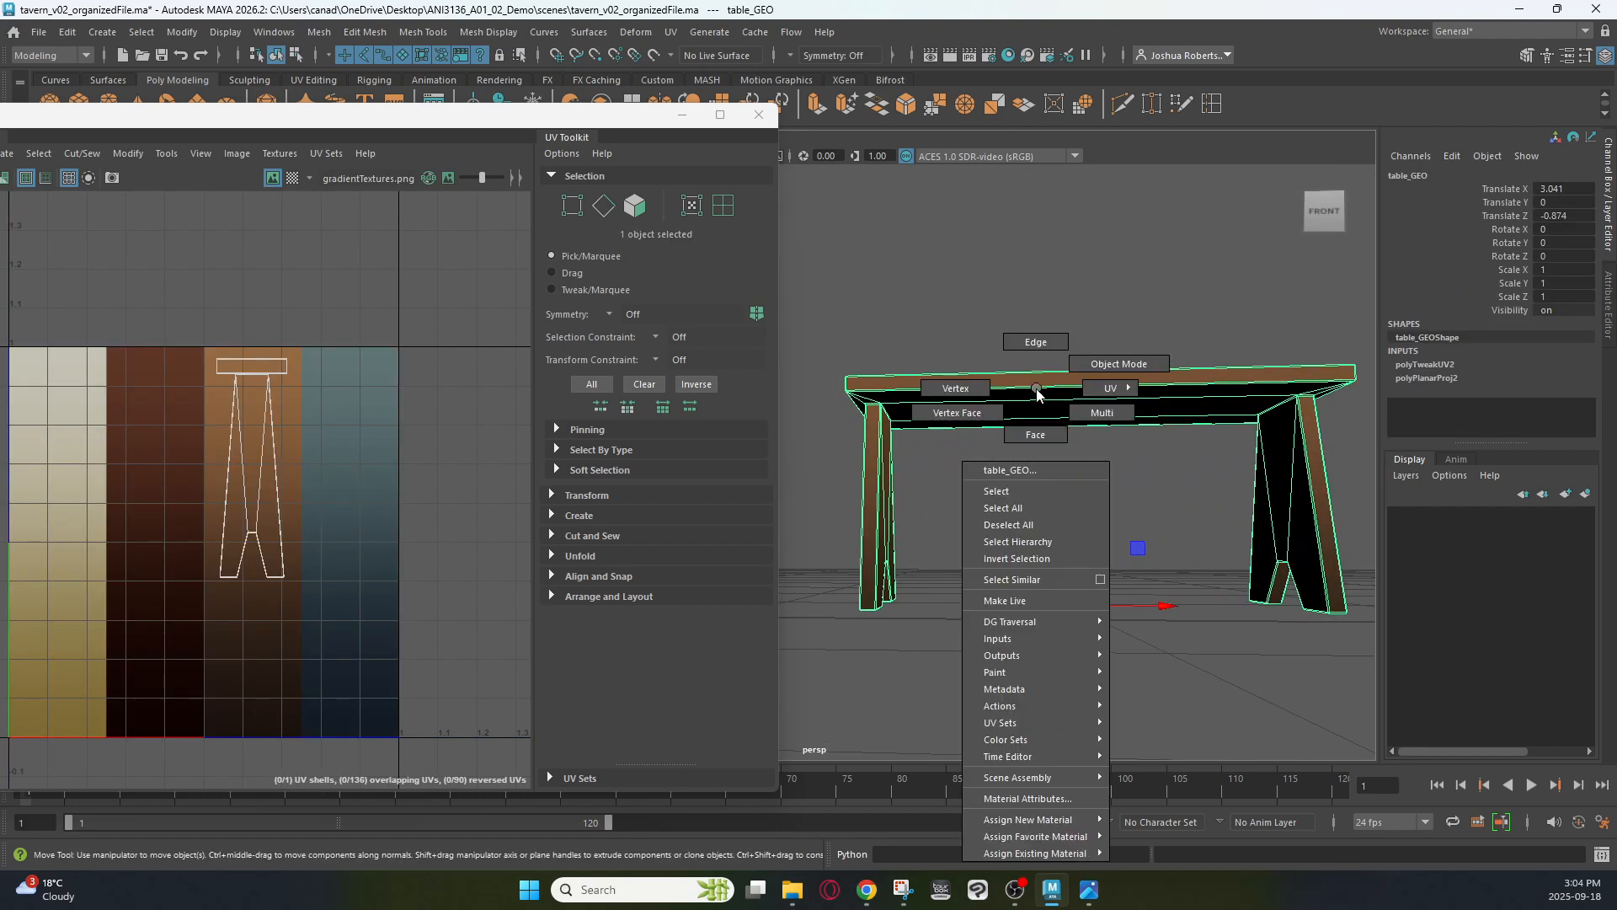
click(1036, 433)
drag(1097, 461, 1098, 463)
mouse_move(871, 388)
alt+mouse_down()
mouse_move(932, 387)
mouse_move(878, 372)
alt+mouse_up()
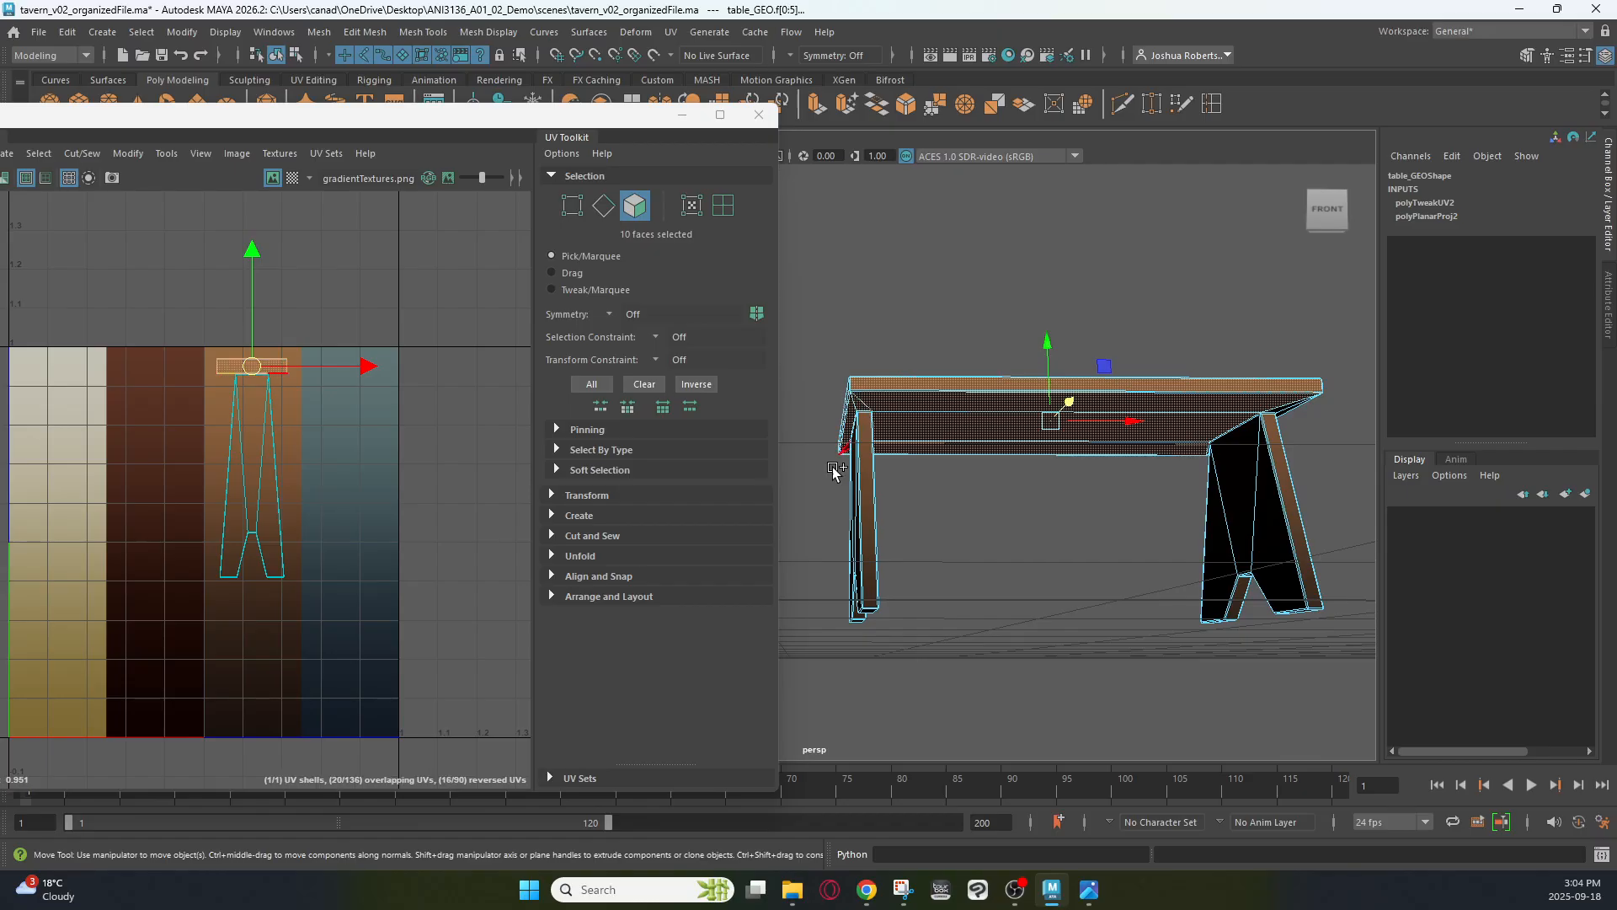
shift+drag(844, 452, 844, 452)
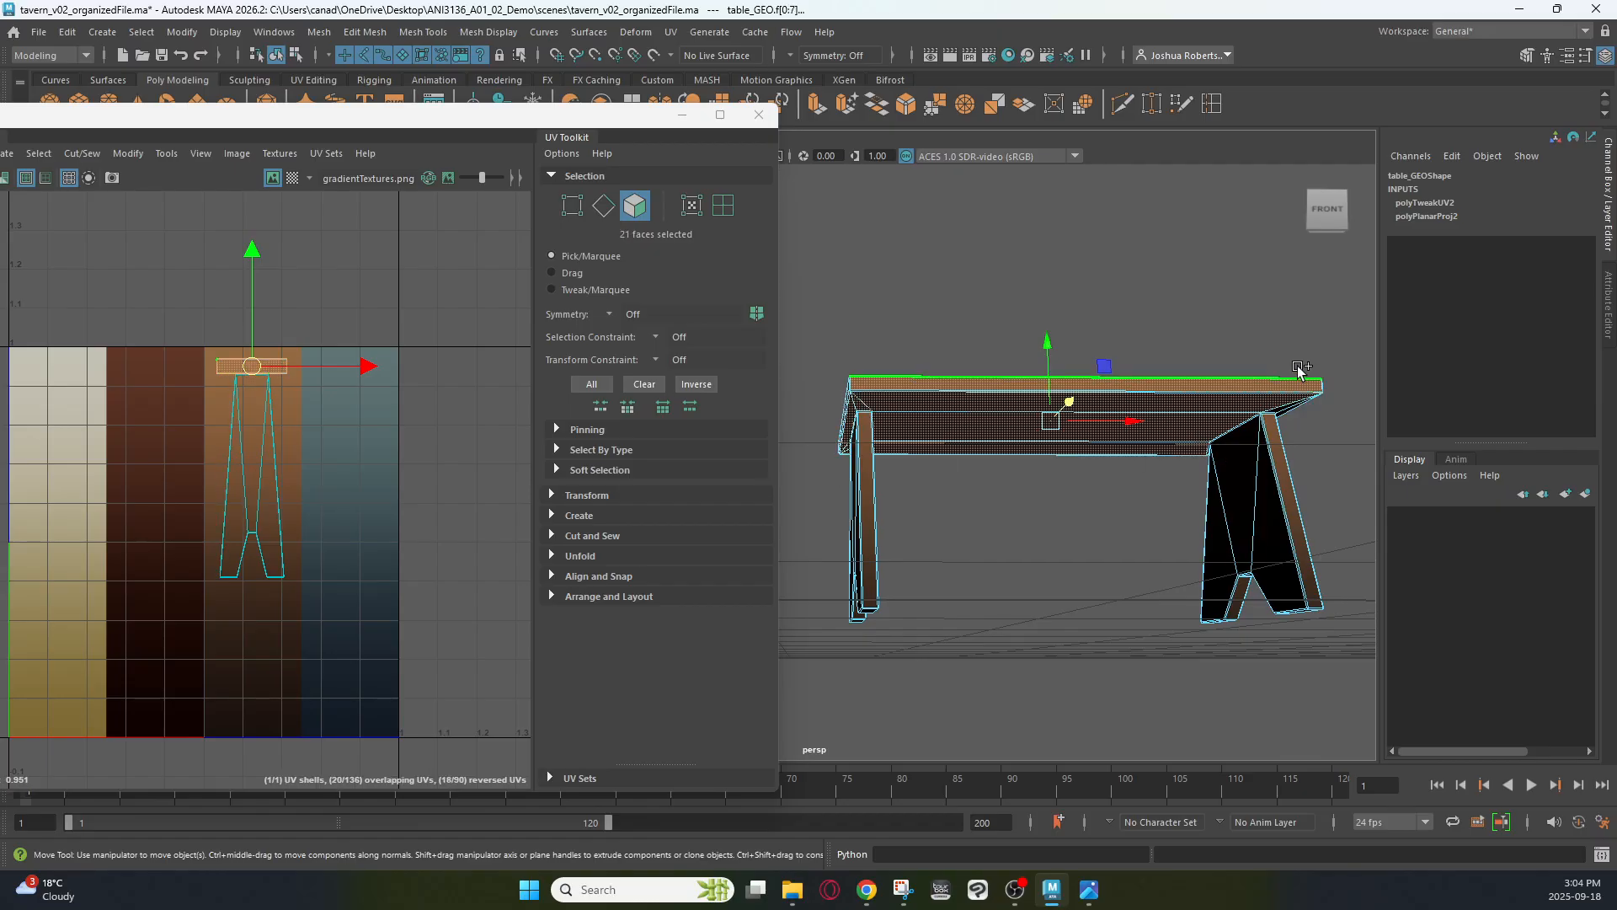
alt+drag(1291, 424, 1141, 445)
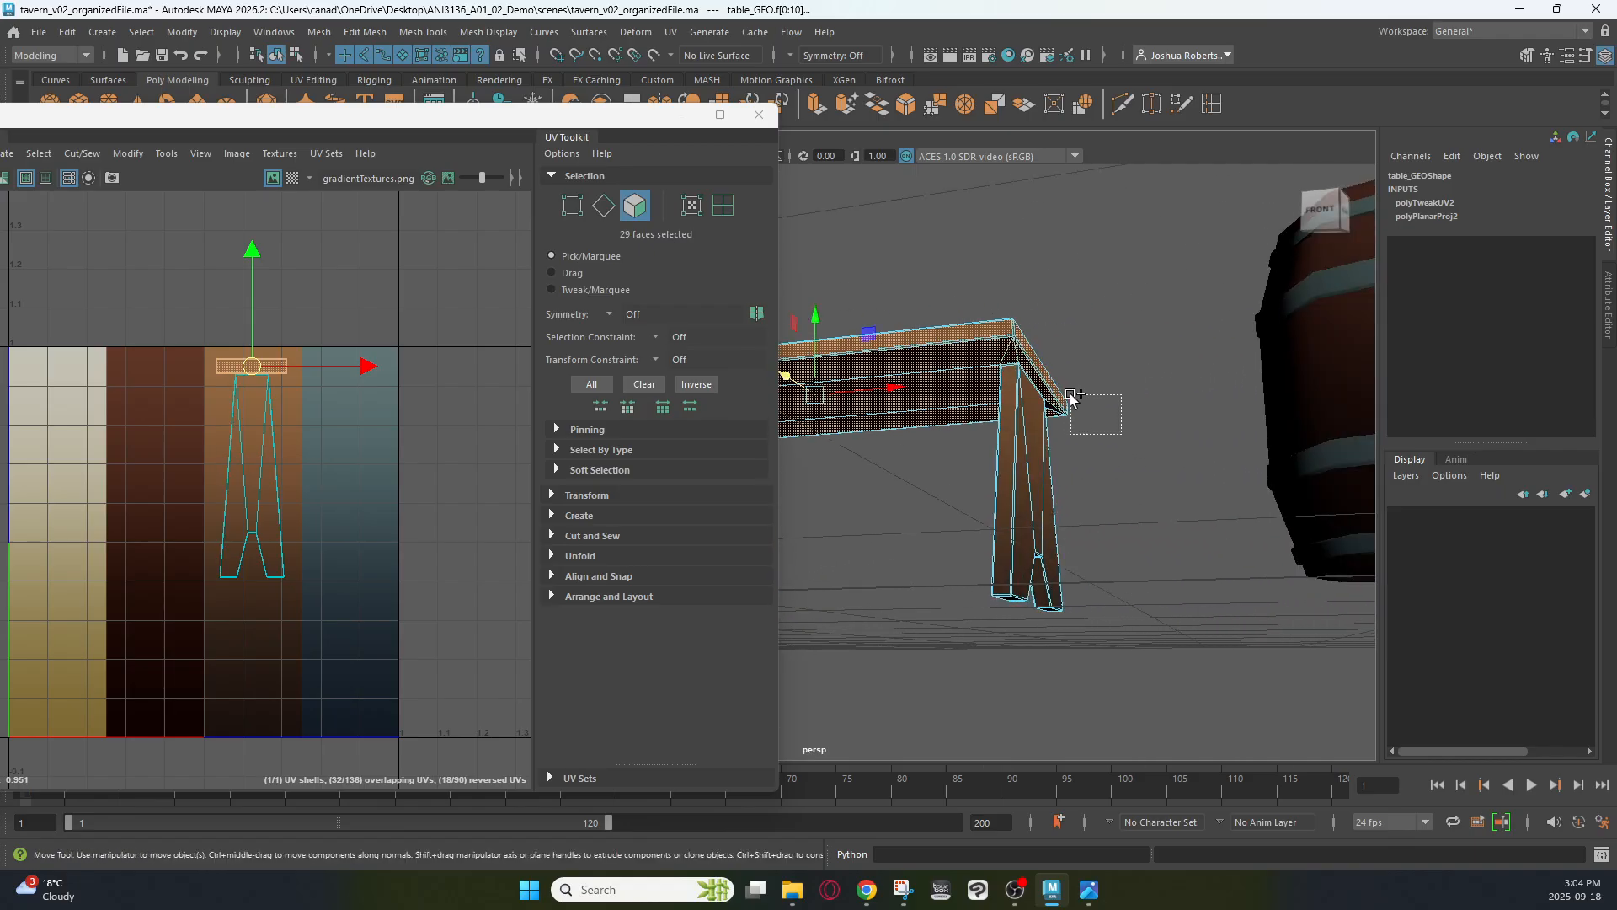
alt+drag(1056, 380, 1002, 429)
View the tabletop straight from above and apply a camera-based UV projection to its selected faces
alt+middle_drag(991, 344, 1329, 379)
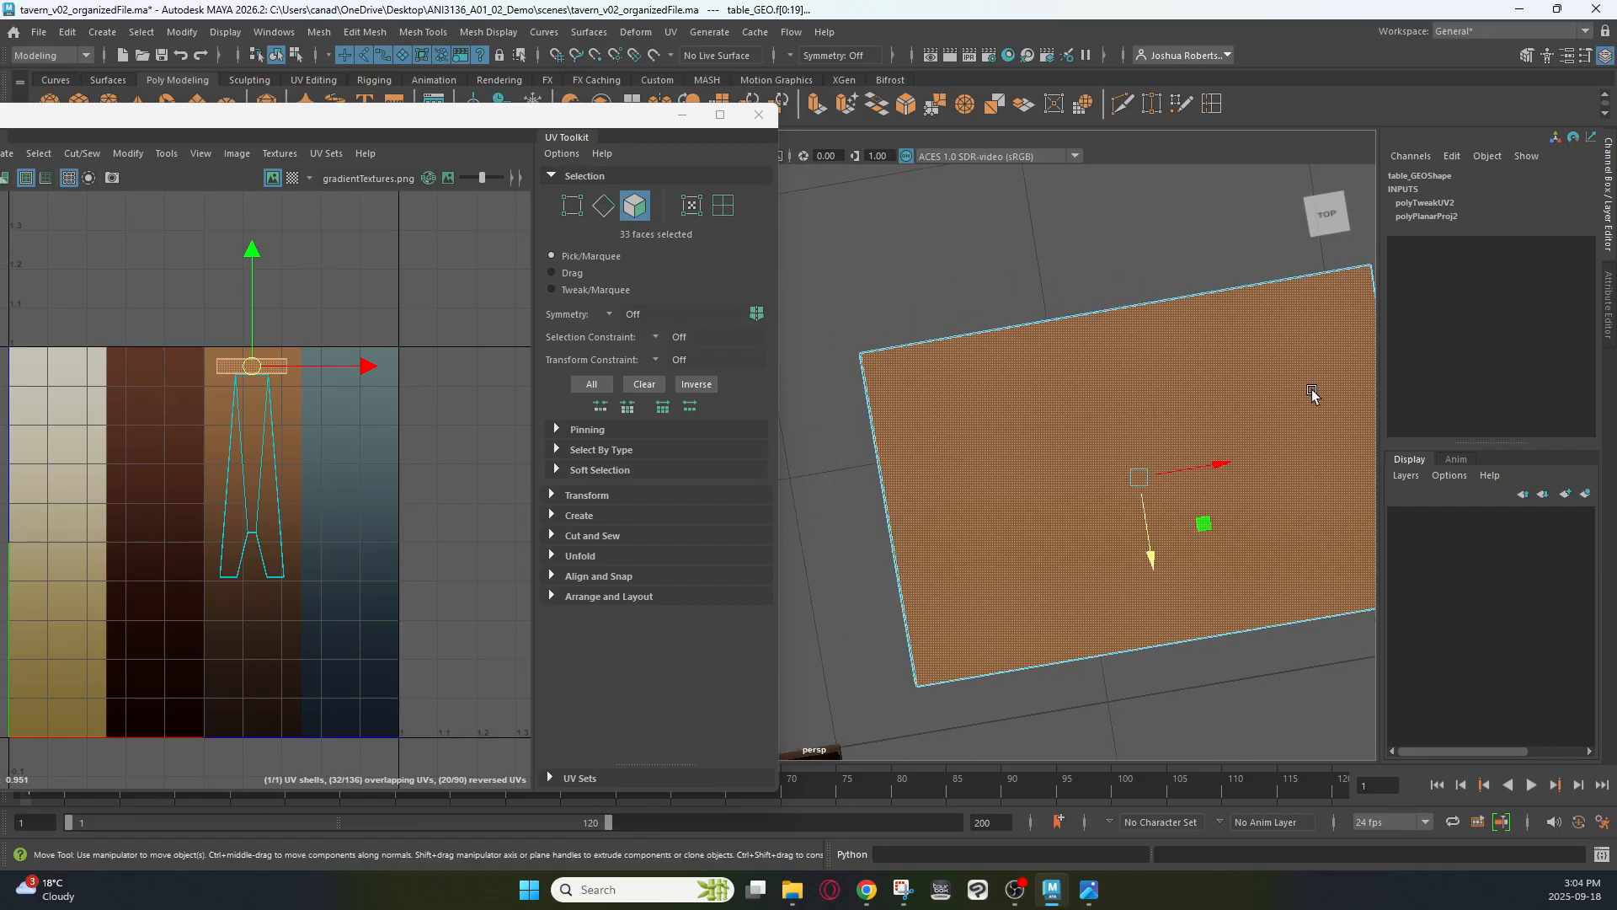
alt+drag(1314, 397, 1281, 397)
alt+middle_drag(1164, 355, 1194, 385)
alt+drag(1194, 386, 1263, 334)
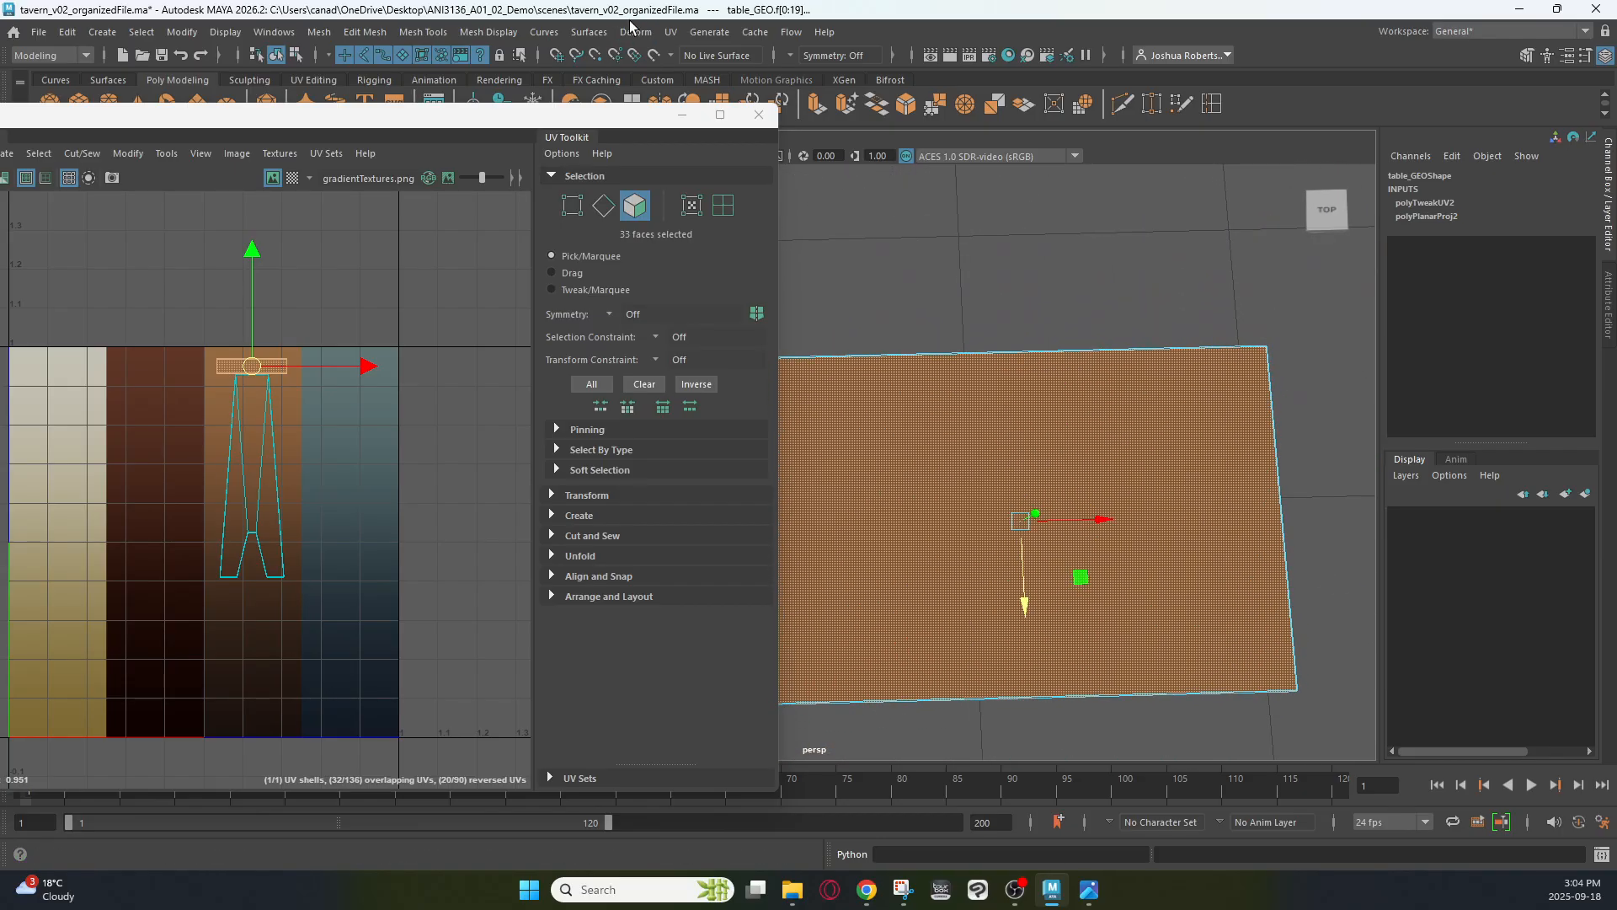
click(672, 32)
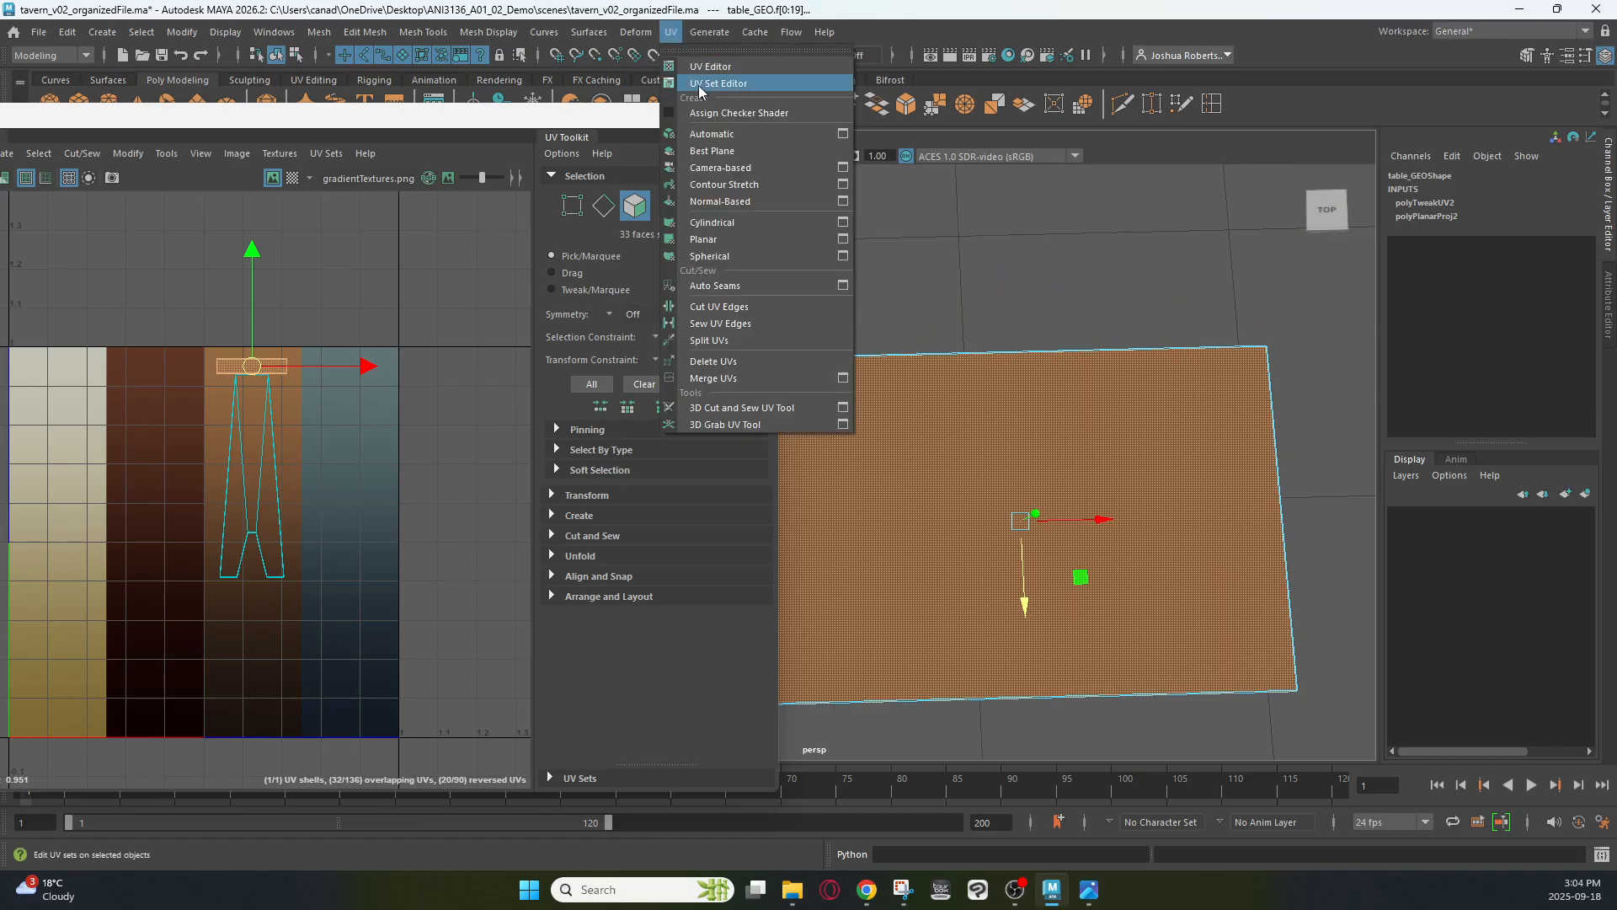
click(732, 165)
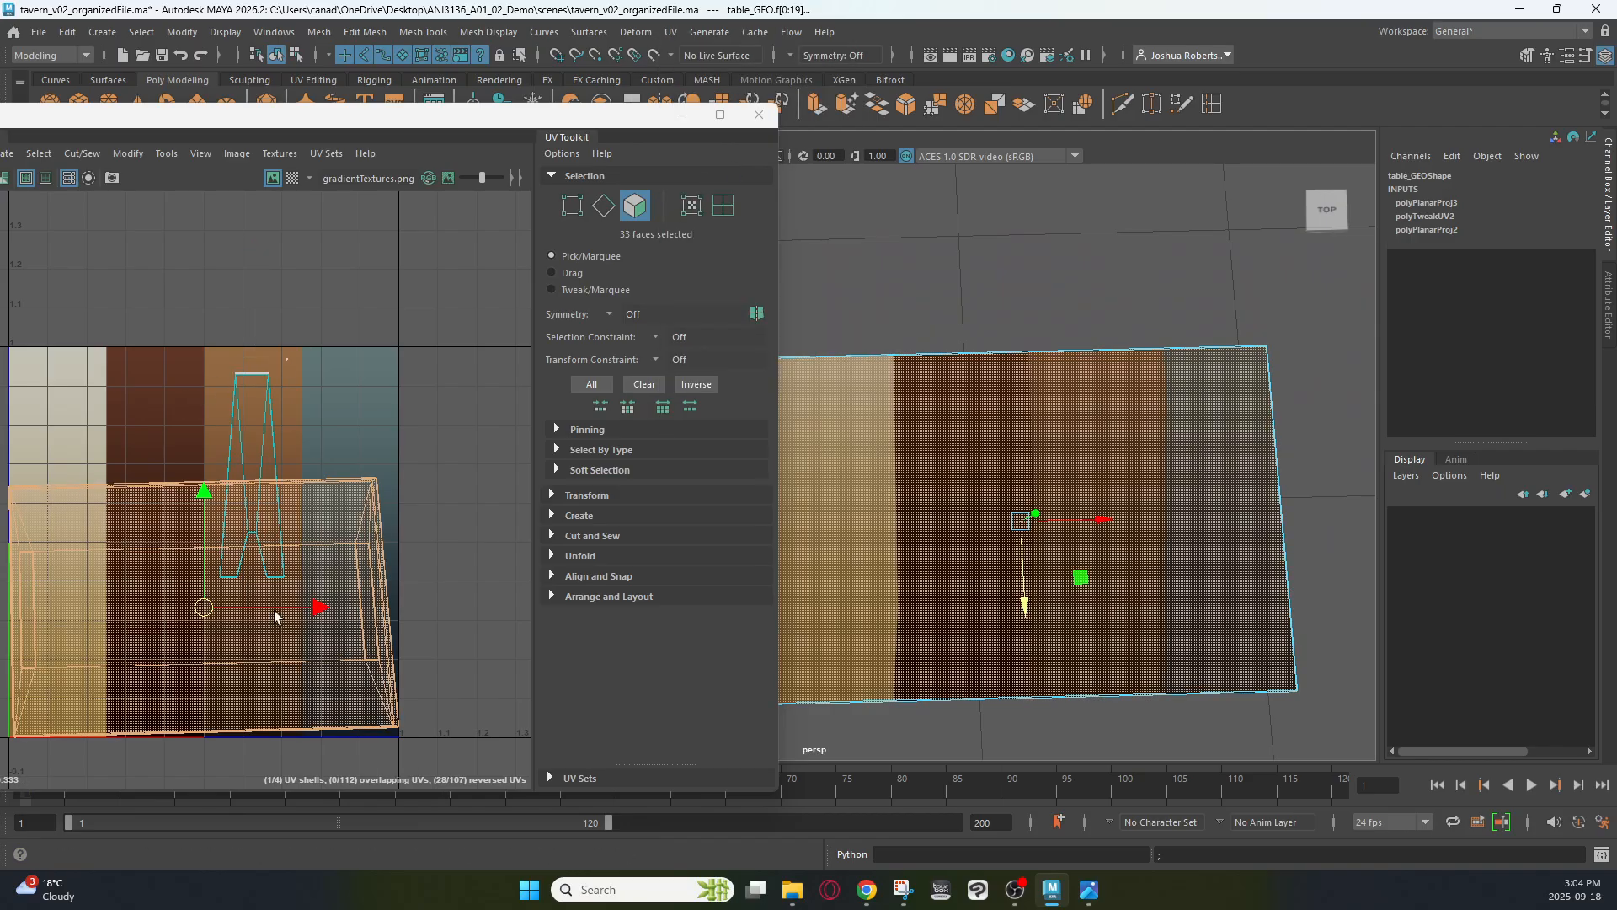
Move the tabletop's UV shell over the middle gradient strips and rotate it a quarter turn so its long side runs vertically
drag(206, 606, 350, 533)
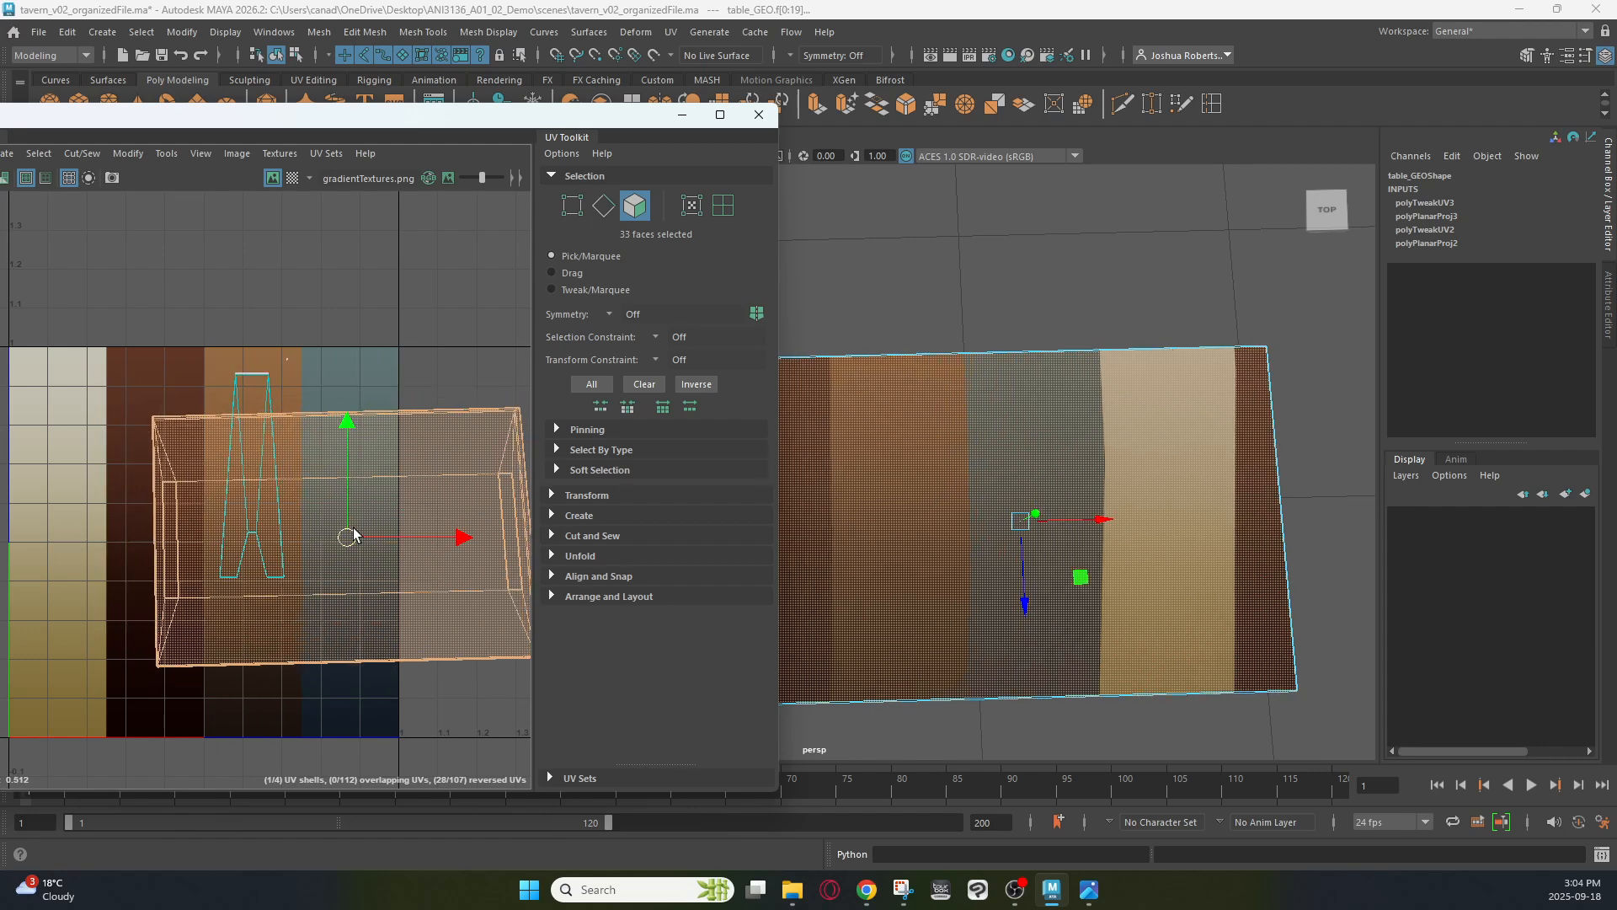
alt+drag(1196, 487, 1202, 390)
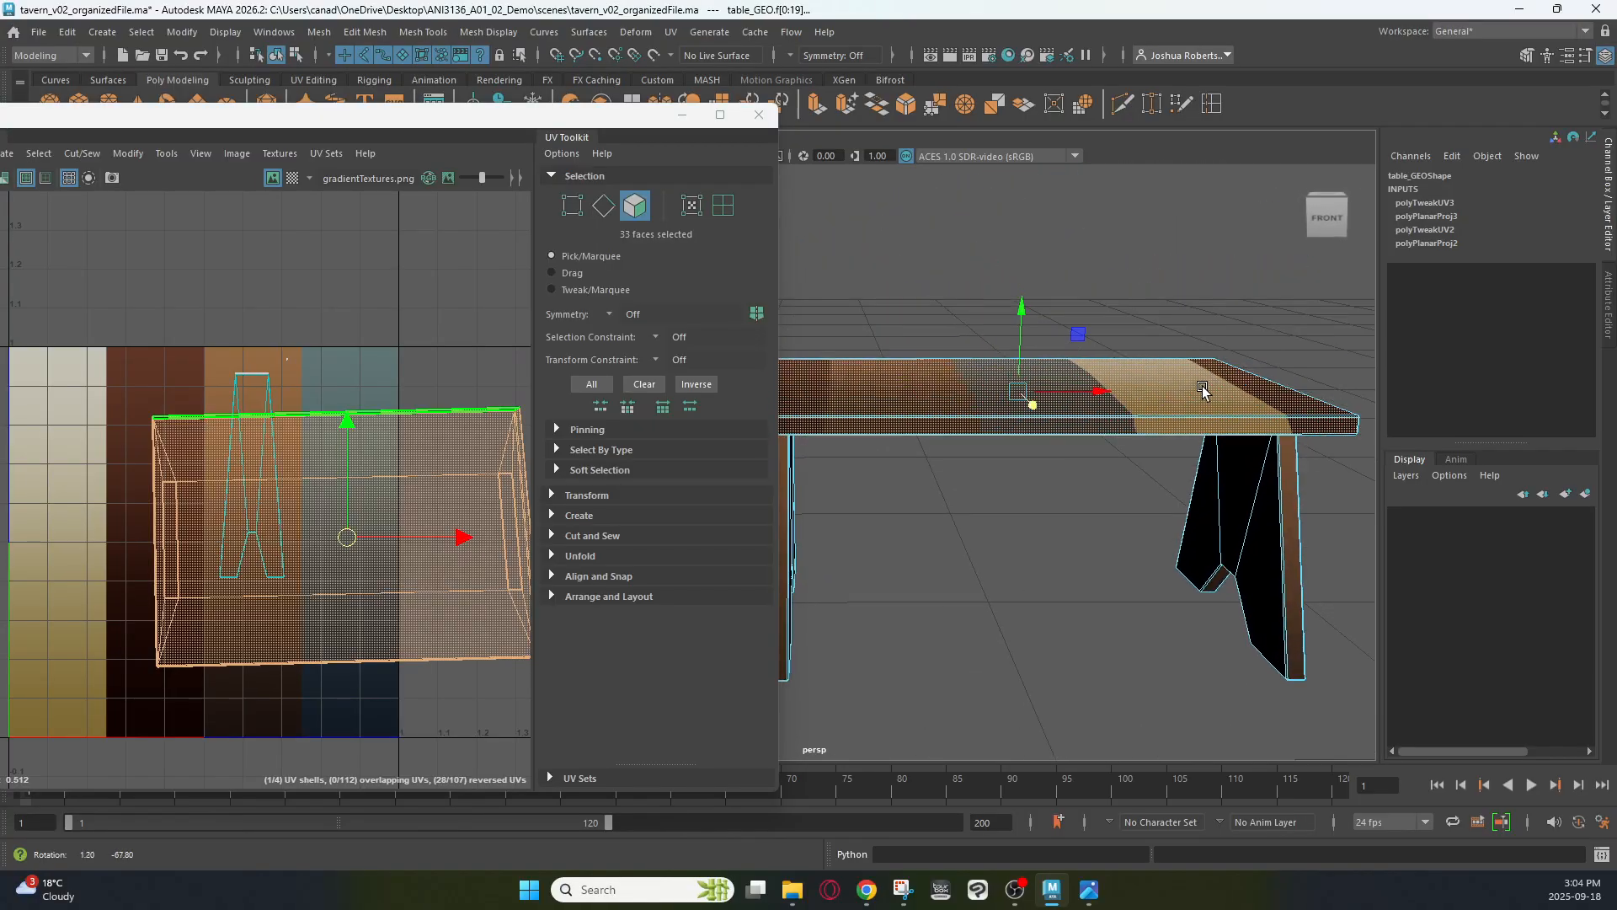
drag(345, 537, 257, 502)
key(e)
click(308, 409)
drag(308, 408, 221, 372)
key(ctrl+z)
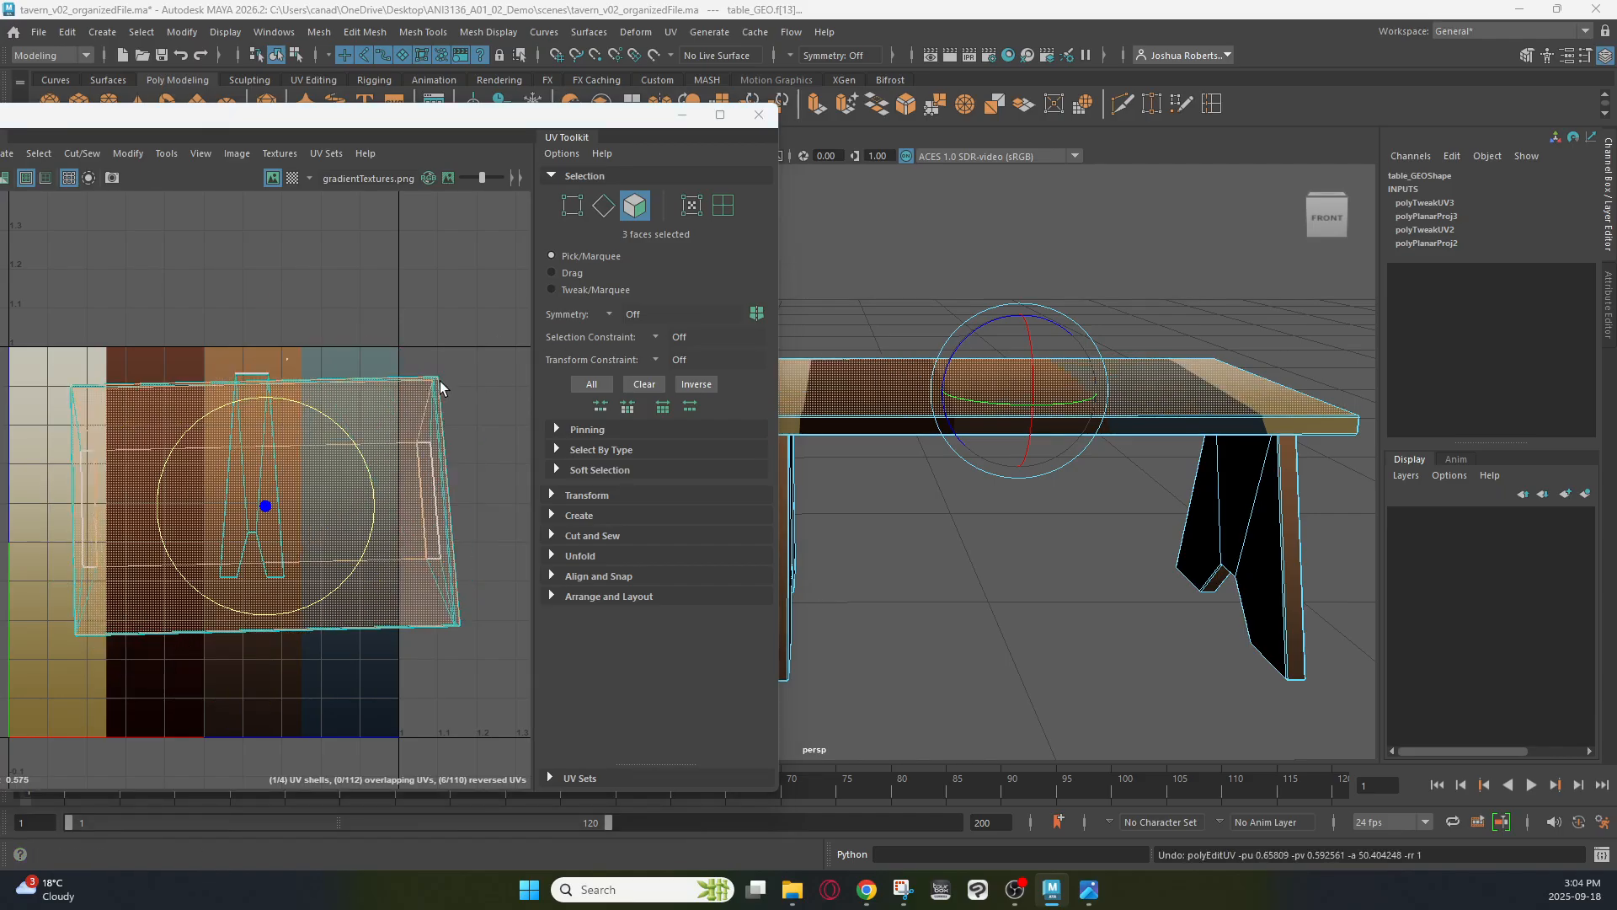
key(ctrl+z)
drag(367, 453, 362, 421)
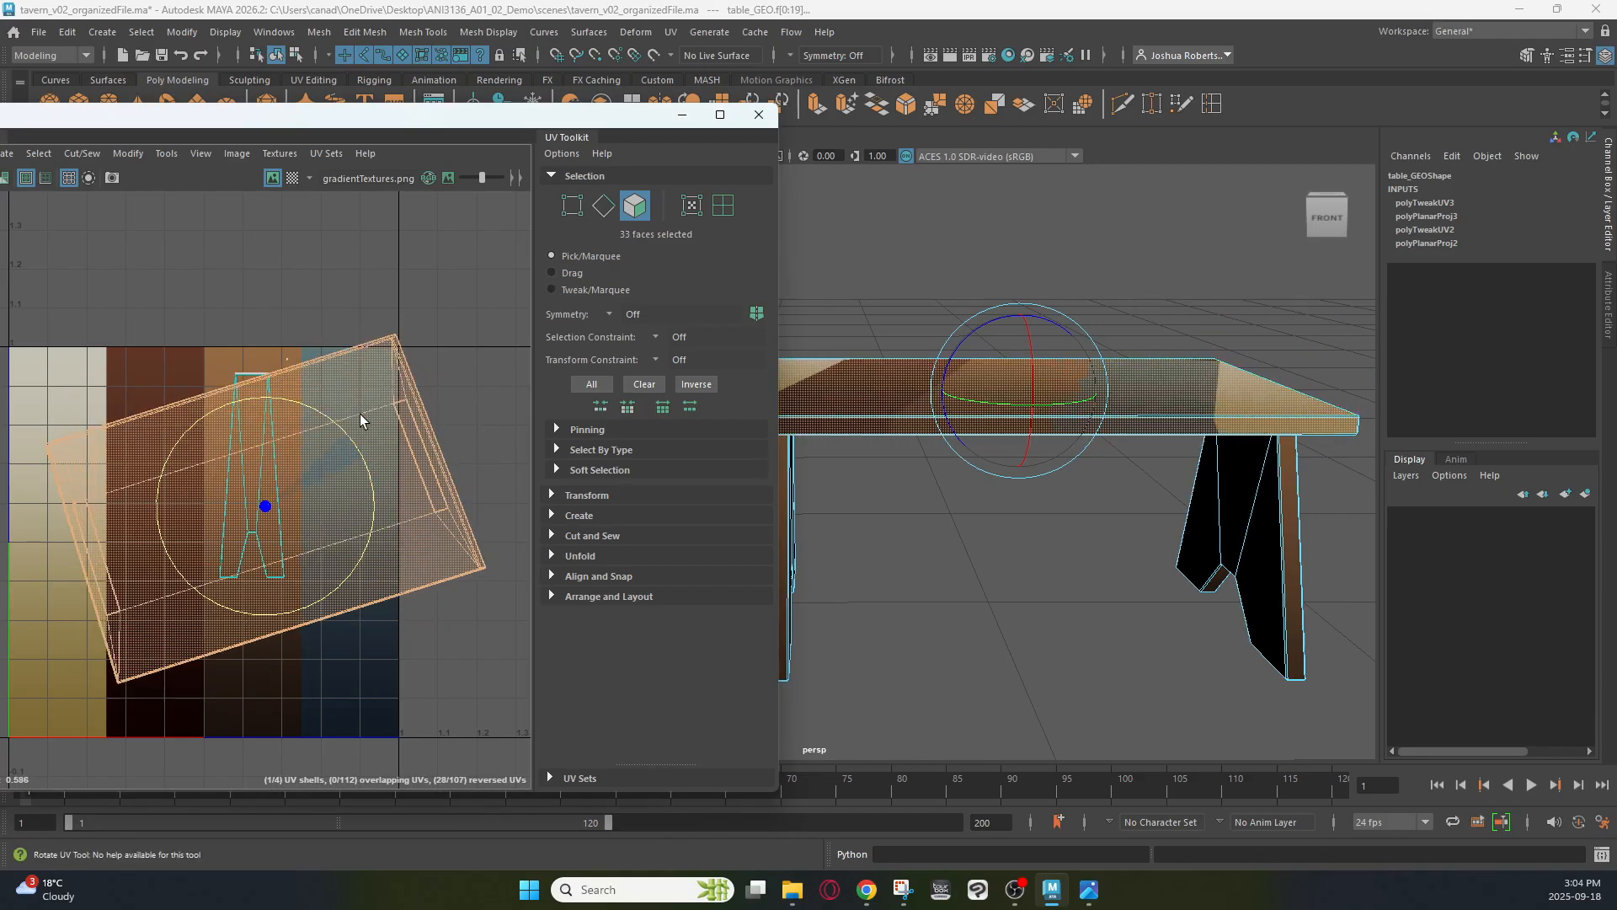
key(ctrl+z)
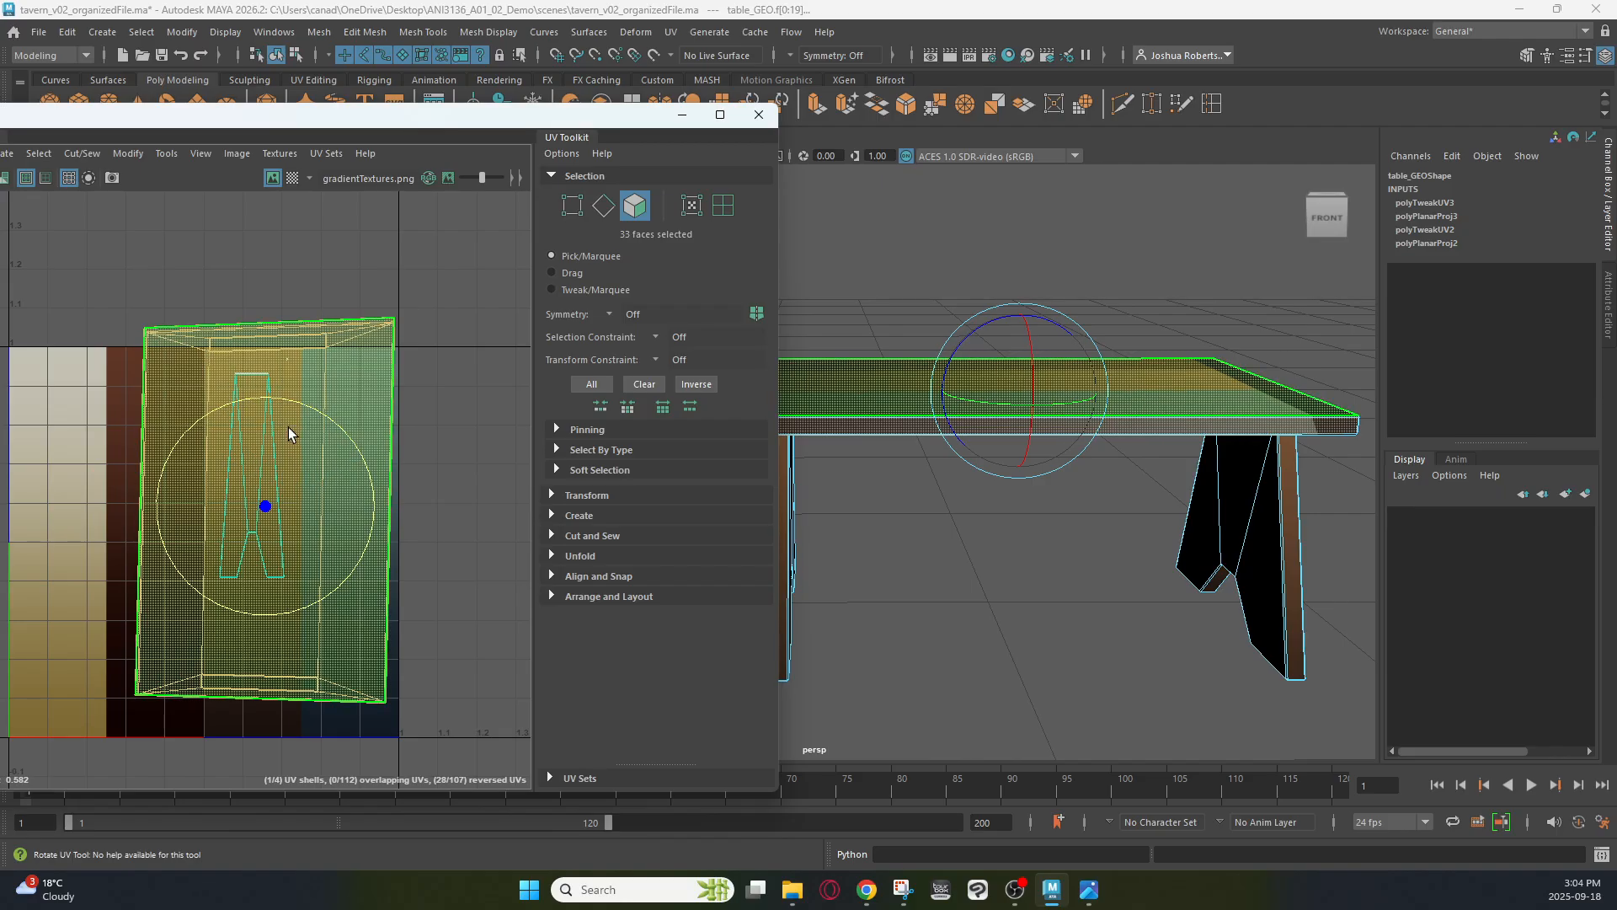
Scale the tabletop's UVs into a narrower, shorter column and place them on the upper part of the dark brown strip
key(s)
key(r)
drag(371, 505, 266, 506)
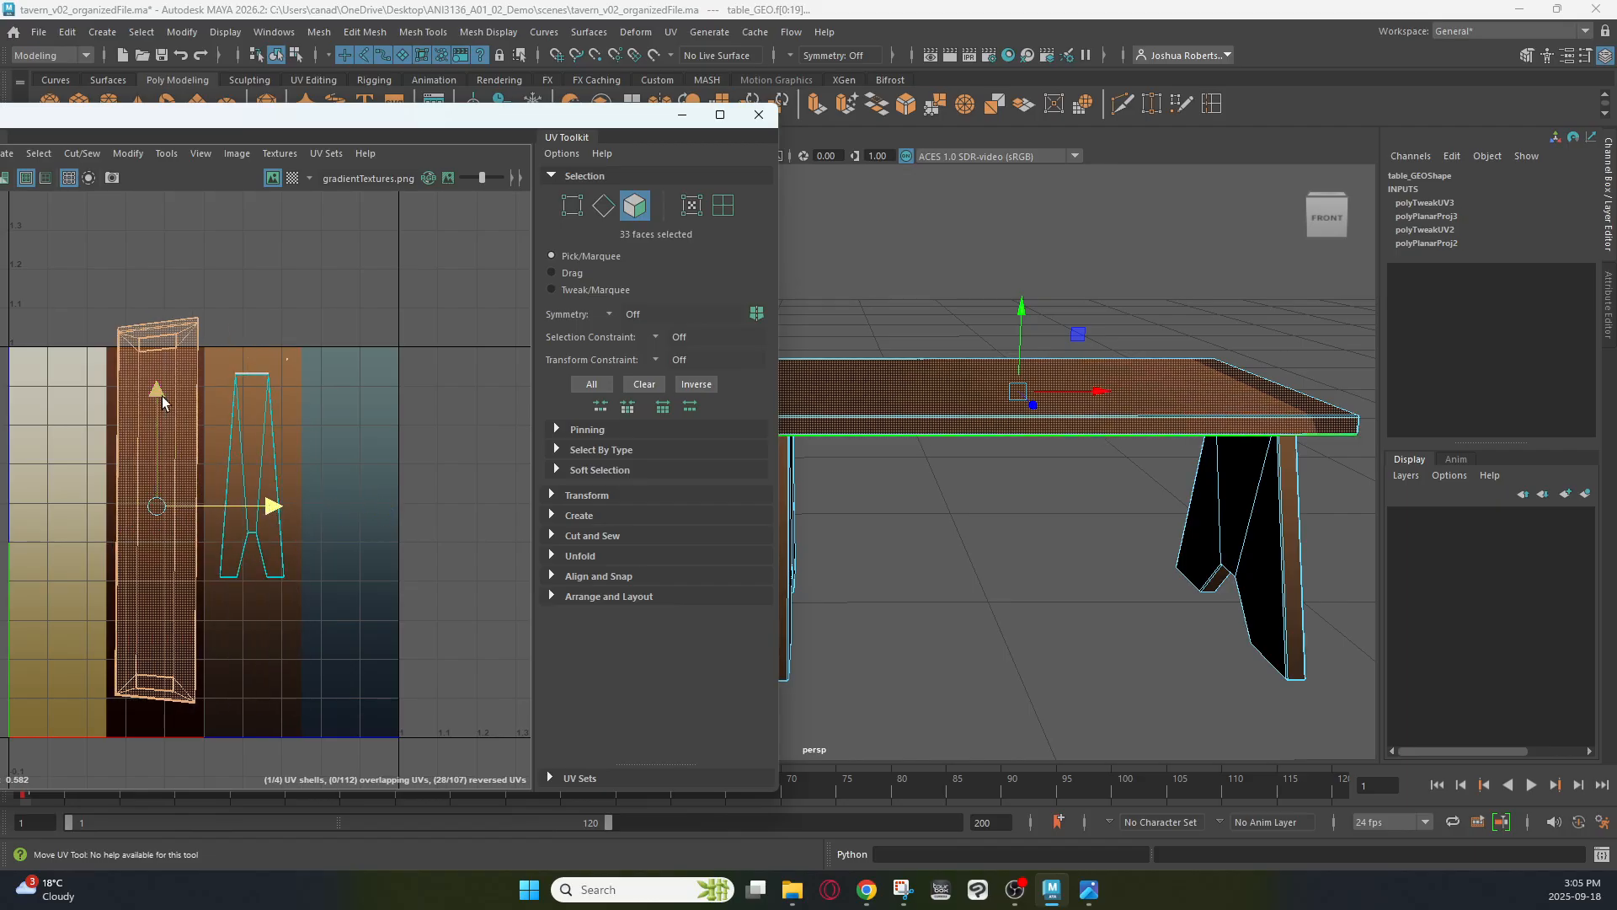
drag(160, 423, 155, 473)
key(w)
drag(160, 408, 160, 348)
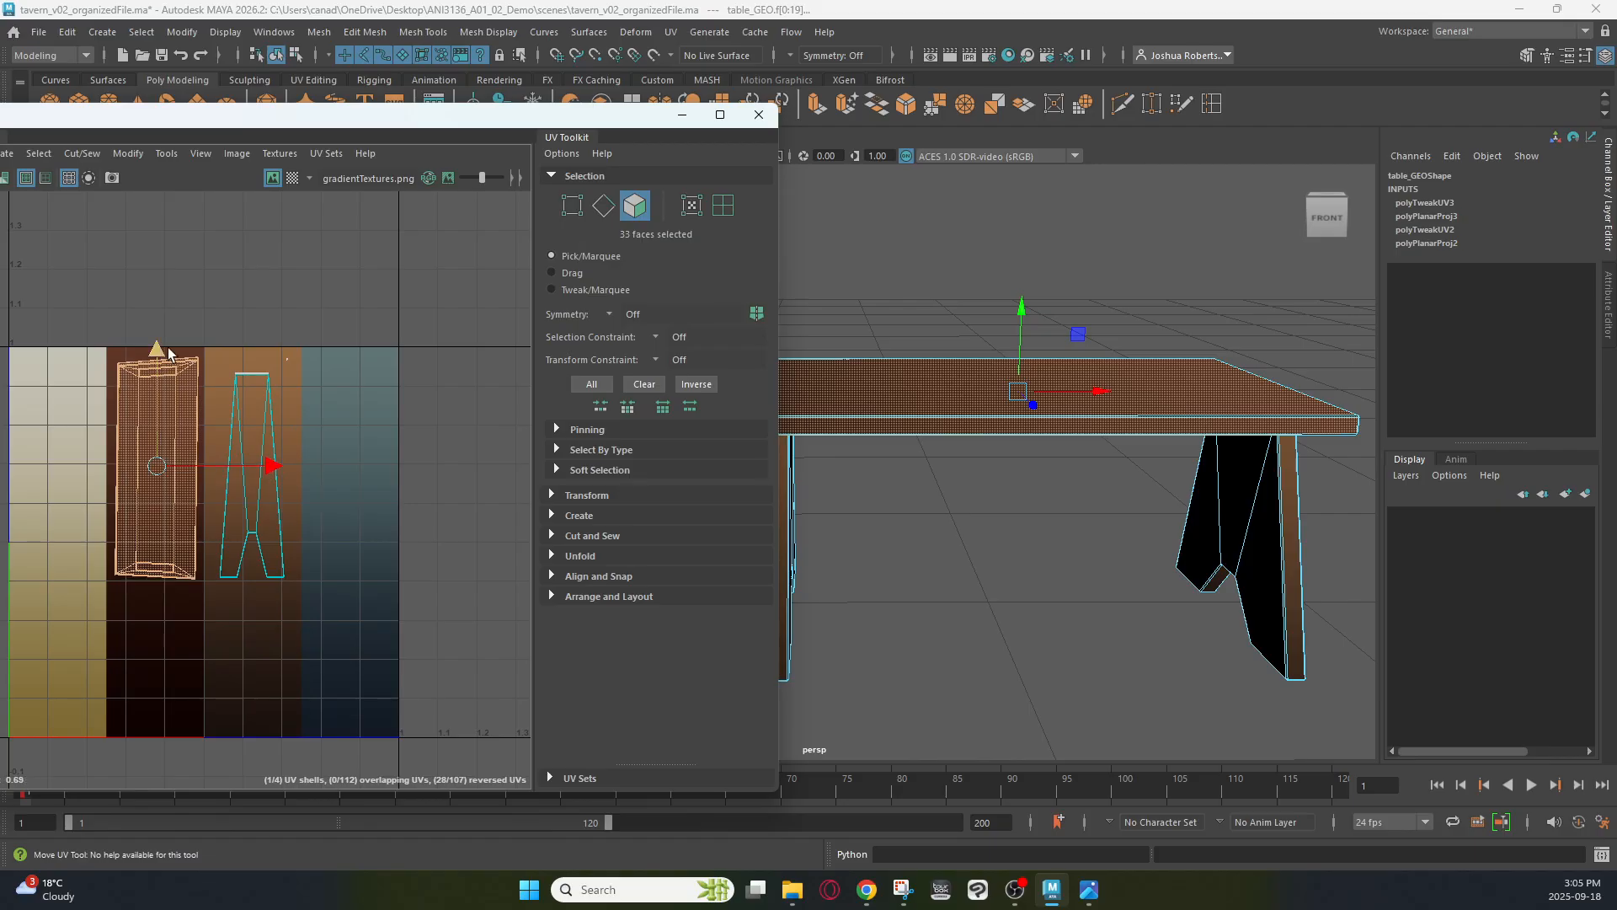
Return the table to object mode, check the tabletop's gradient from above and reselect the table
right_drag(865, 361, 969, 299)
click(986, 294)
alt+drag(1166, 398, 1060, 480)
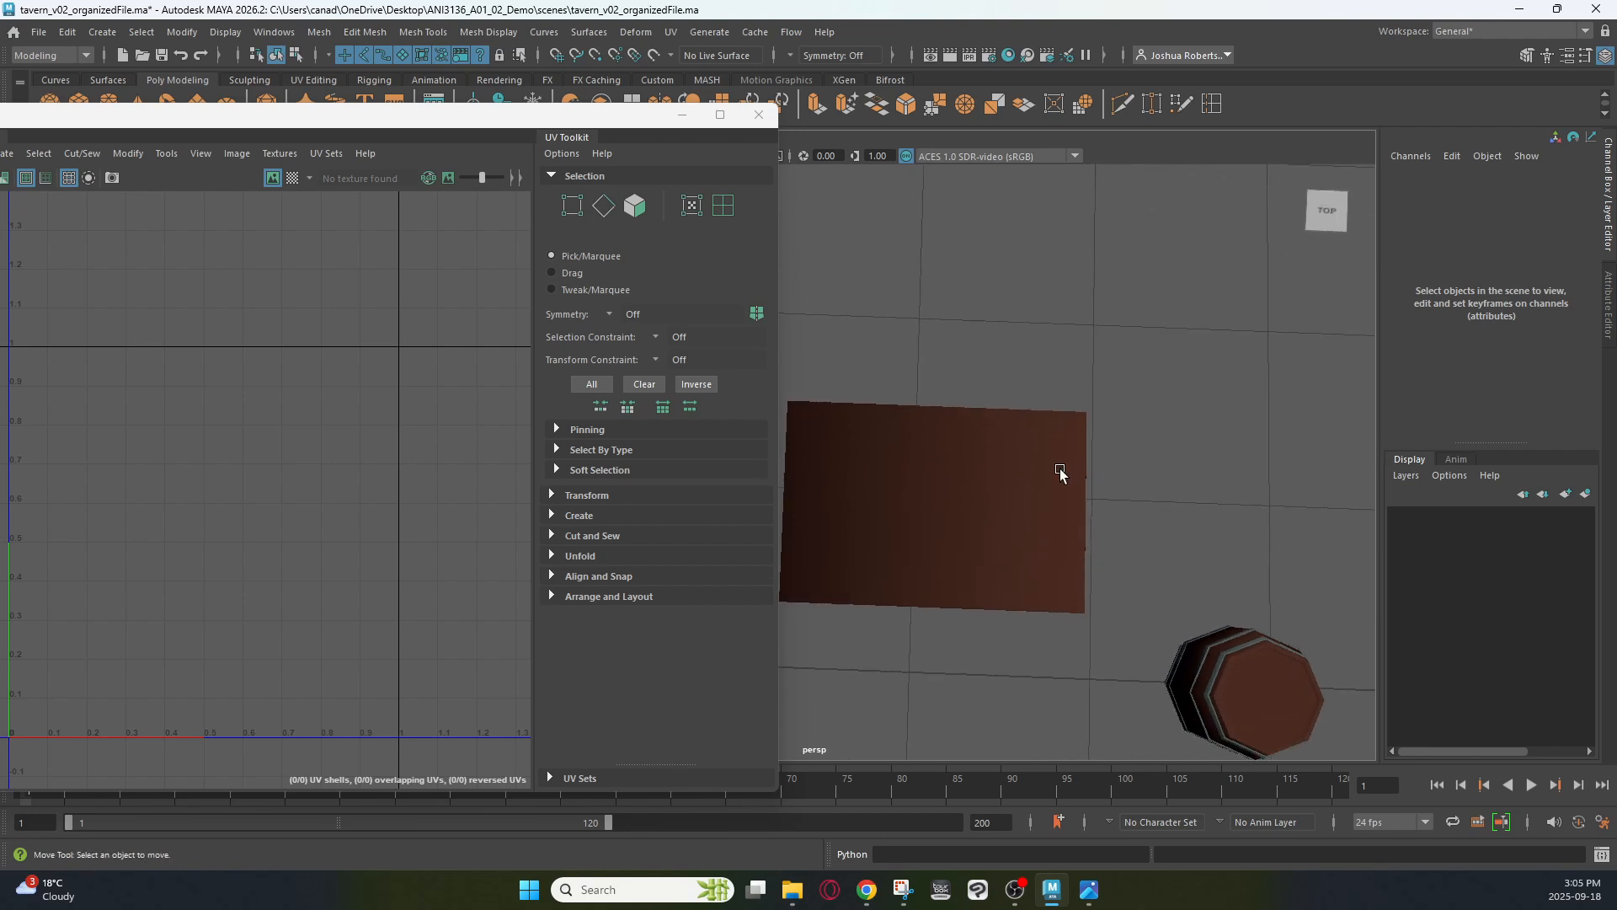
alt+drag(849, 472, 946, 427)
click(861, 397)
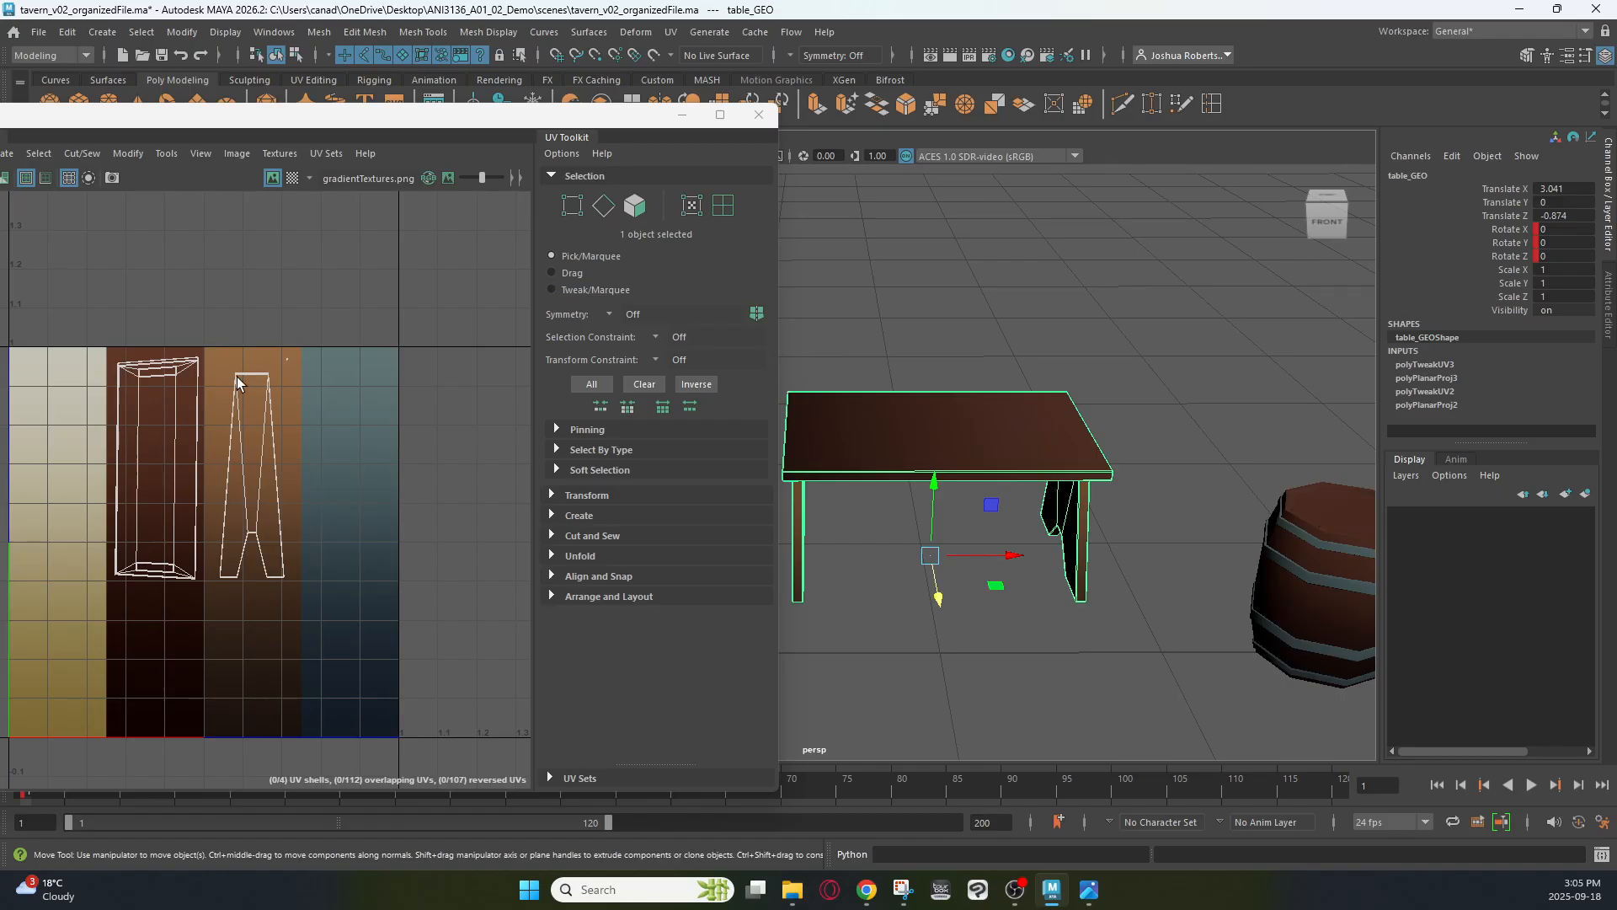
Clear the UV Editor out of the way, frame the wall in the front view and project camera-based UVs onto it
drag(550, 117, 0, 185)
click(425, 479)
alt+drag(415, 416, 700, 335)
key(space)
key(space)
key(f)
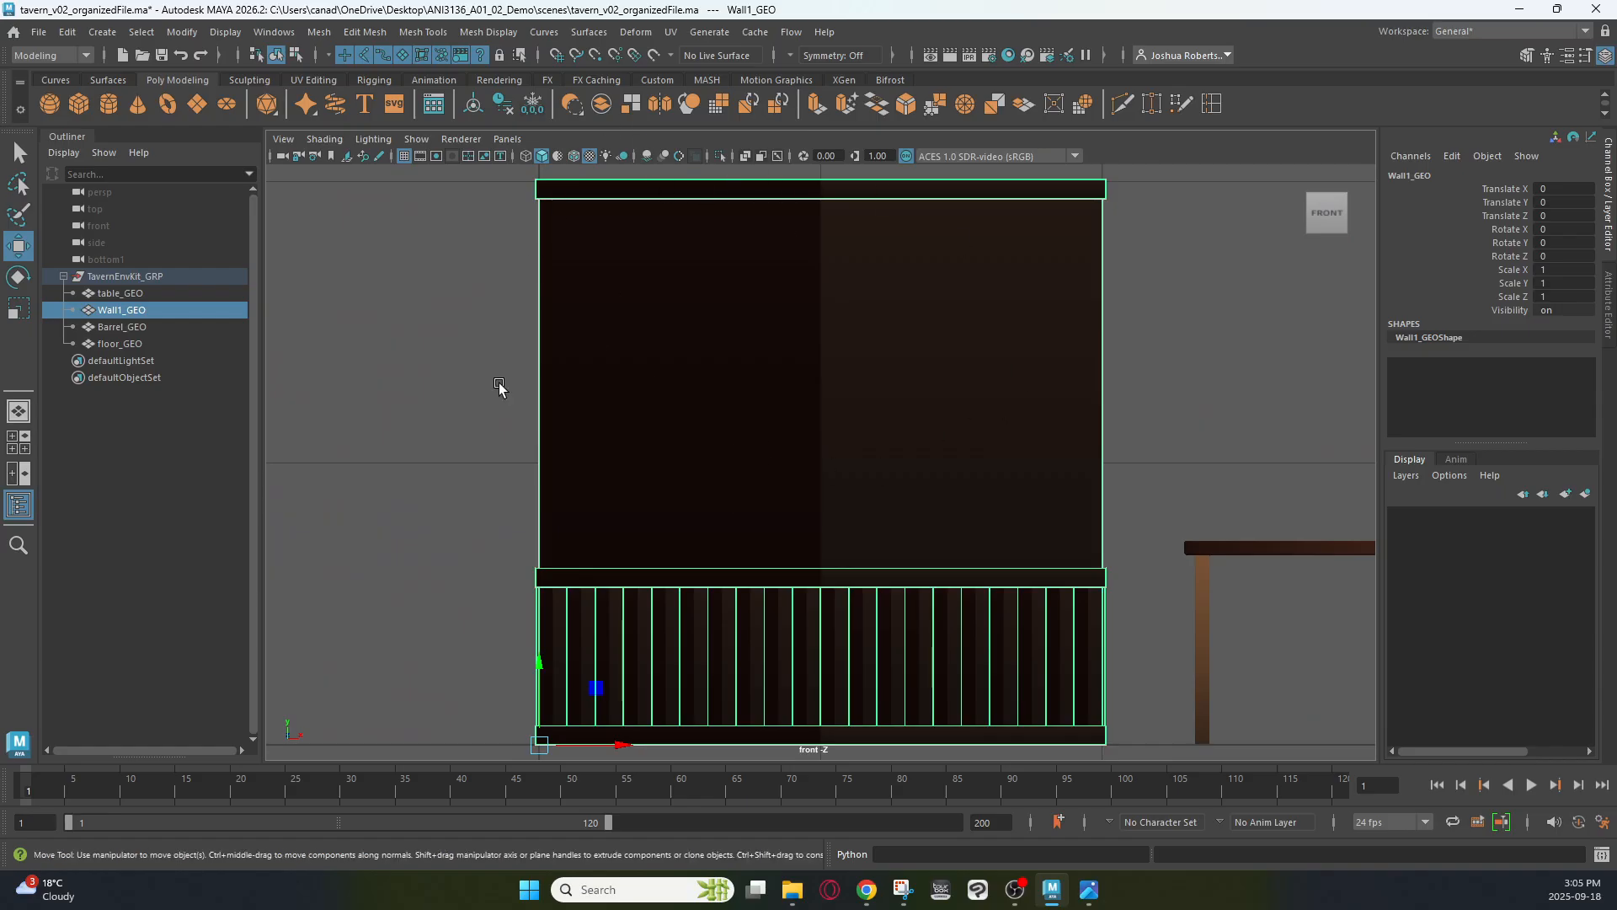
click(672, 34)
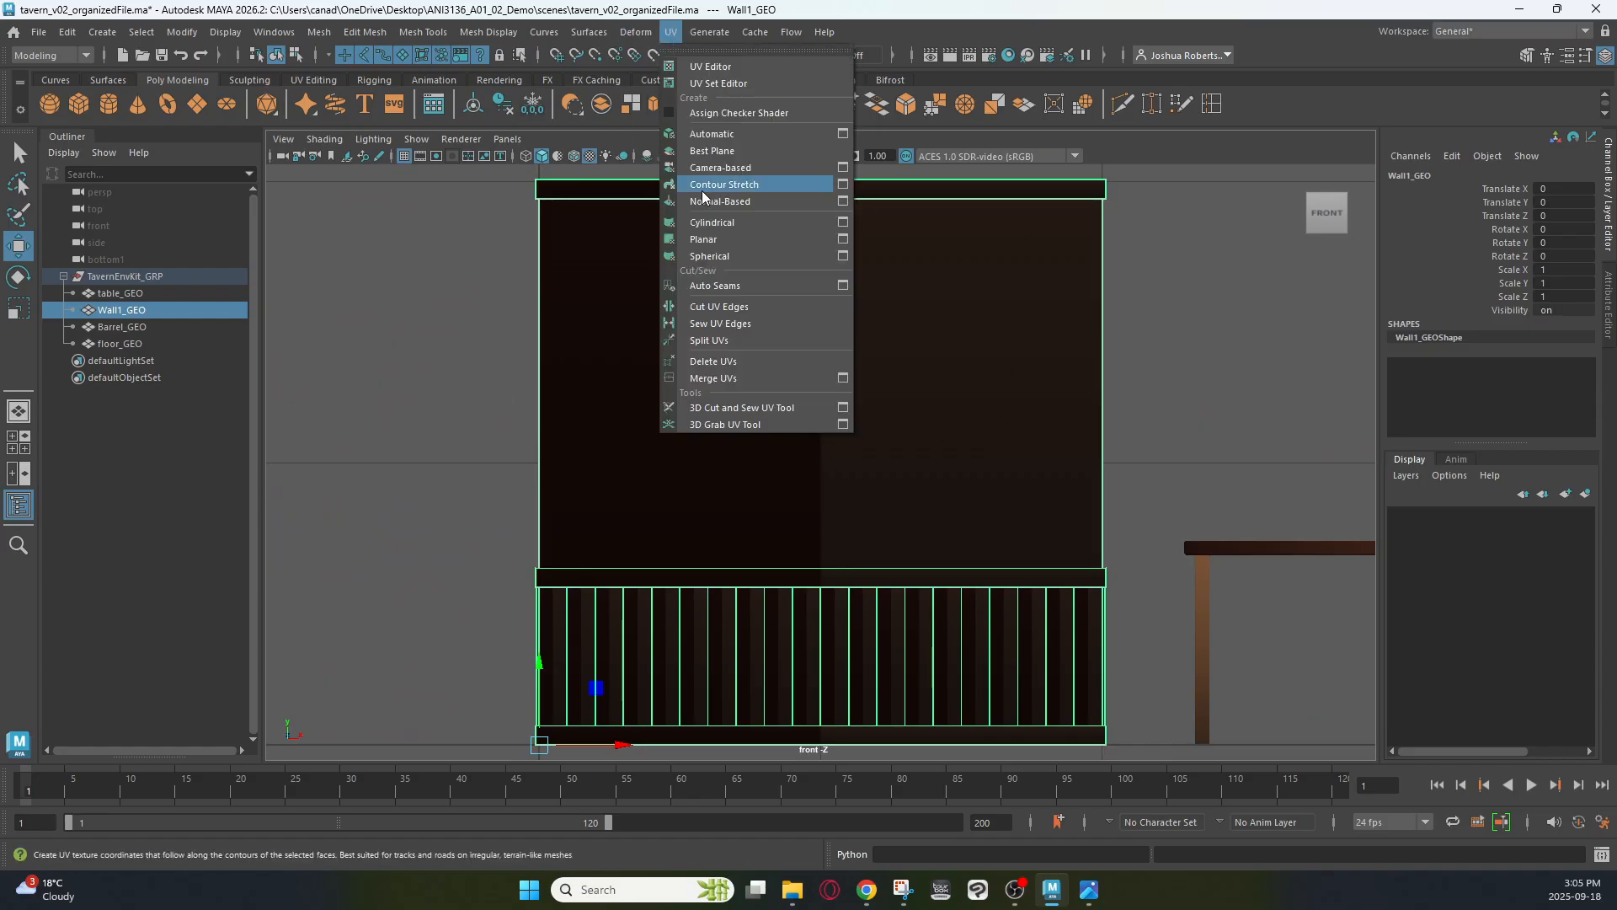
click(729, 169)
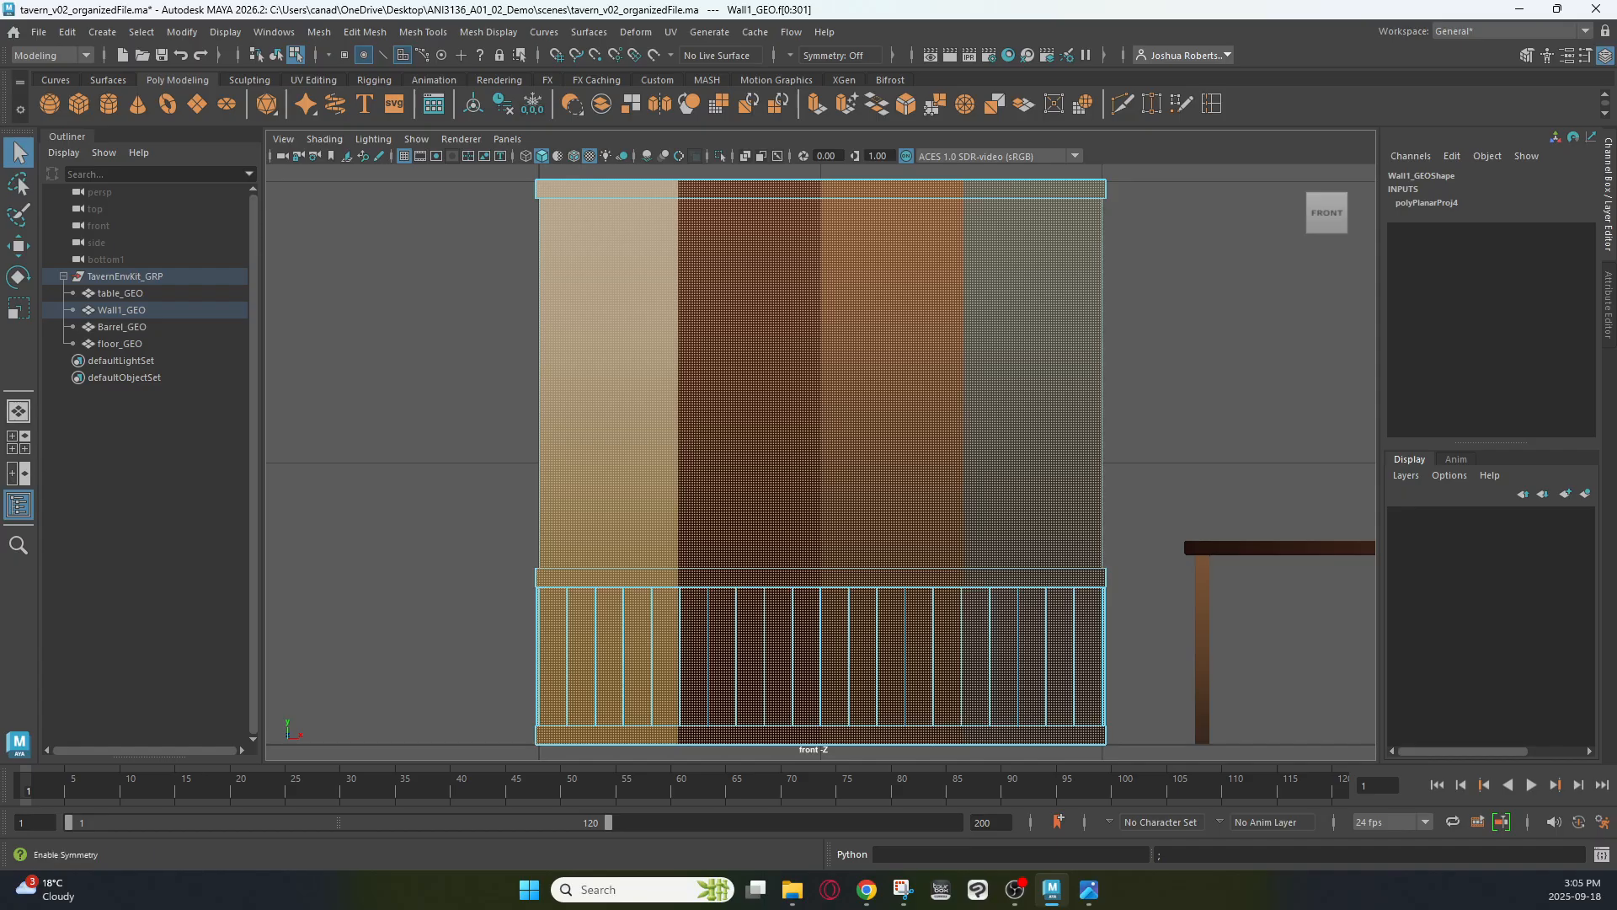
Return the wall to object mode, bring back the UV Editor and frame the wall in the perspective view
right_drag(808, 278, 1002, 229)
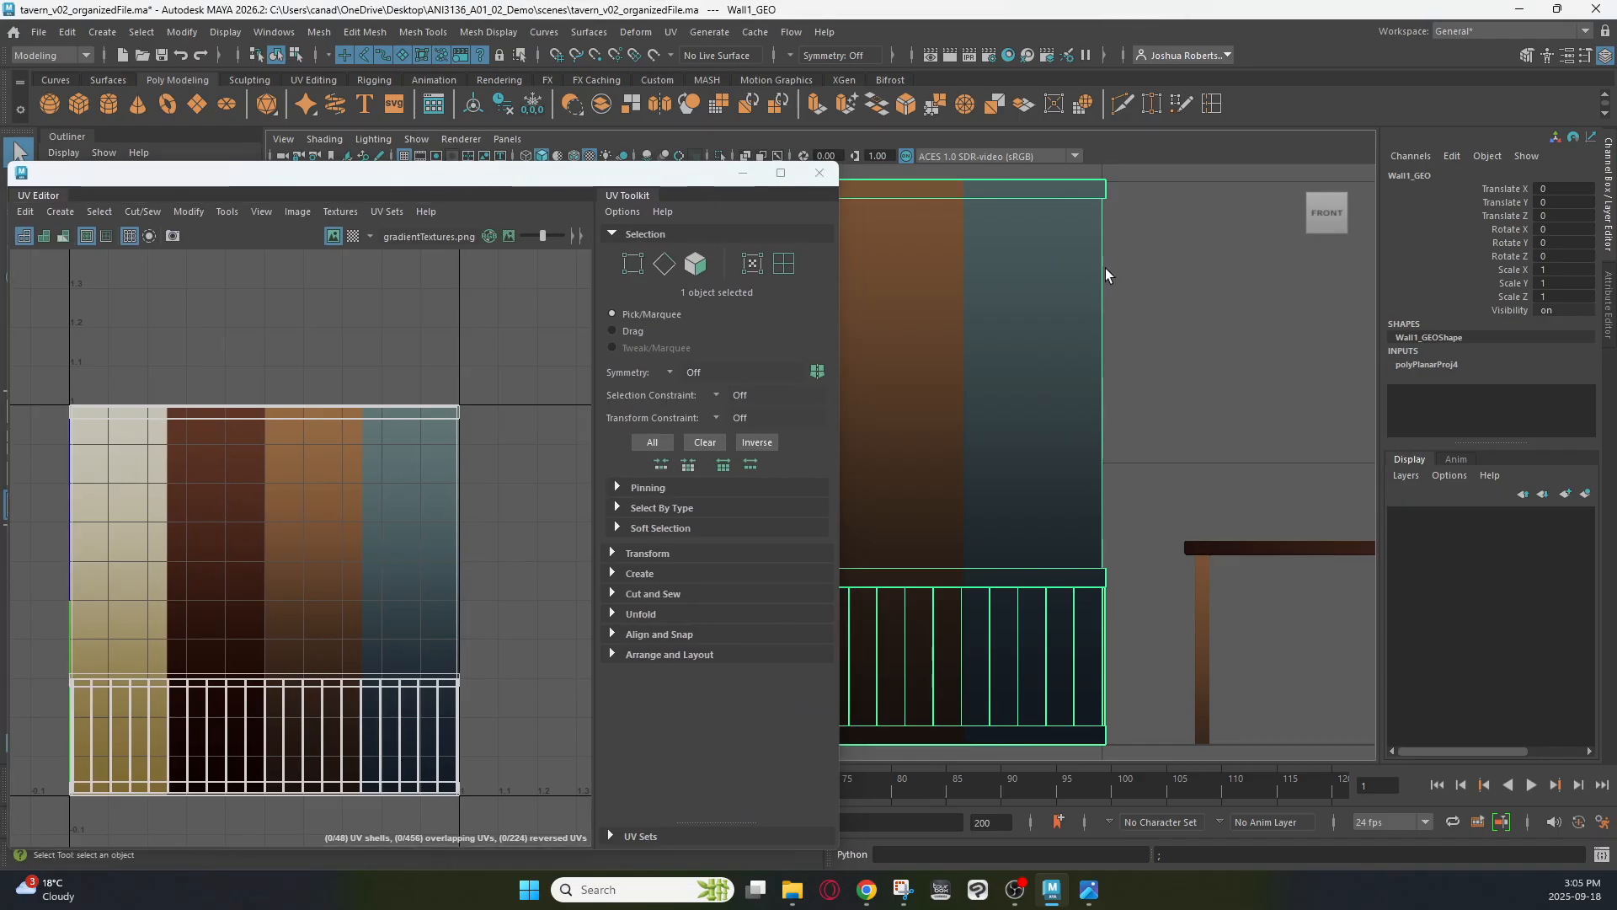
key(space)
key(space)
key(f)
alt+middle_drag(1347, 280, 1116, 305)
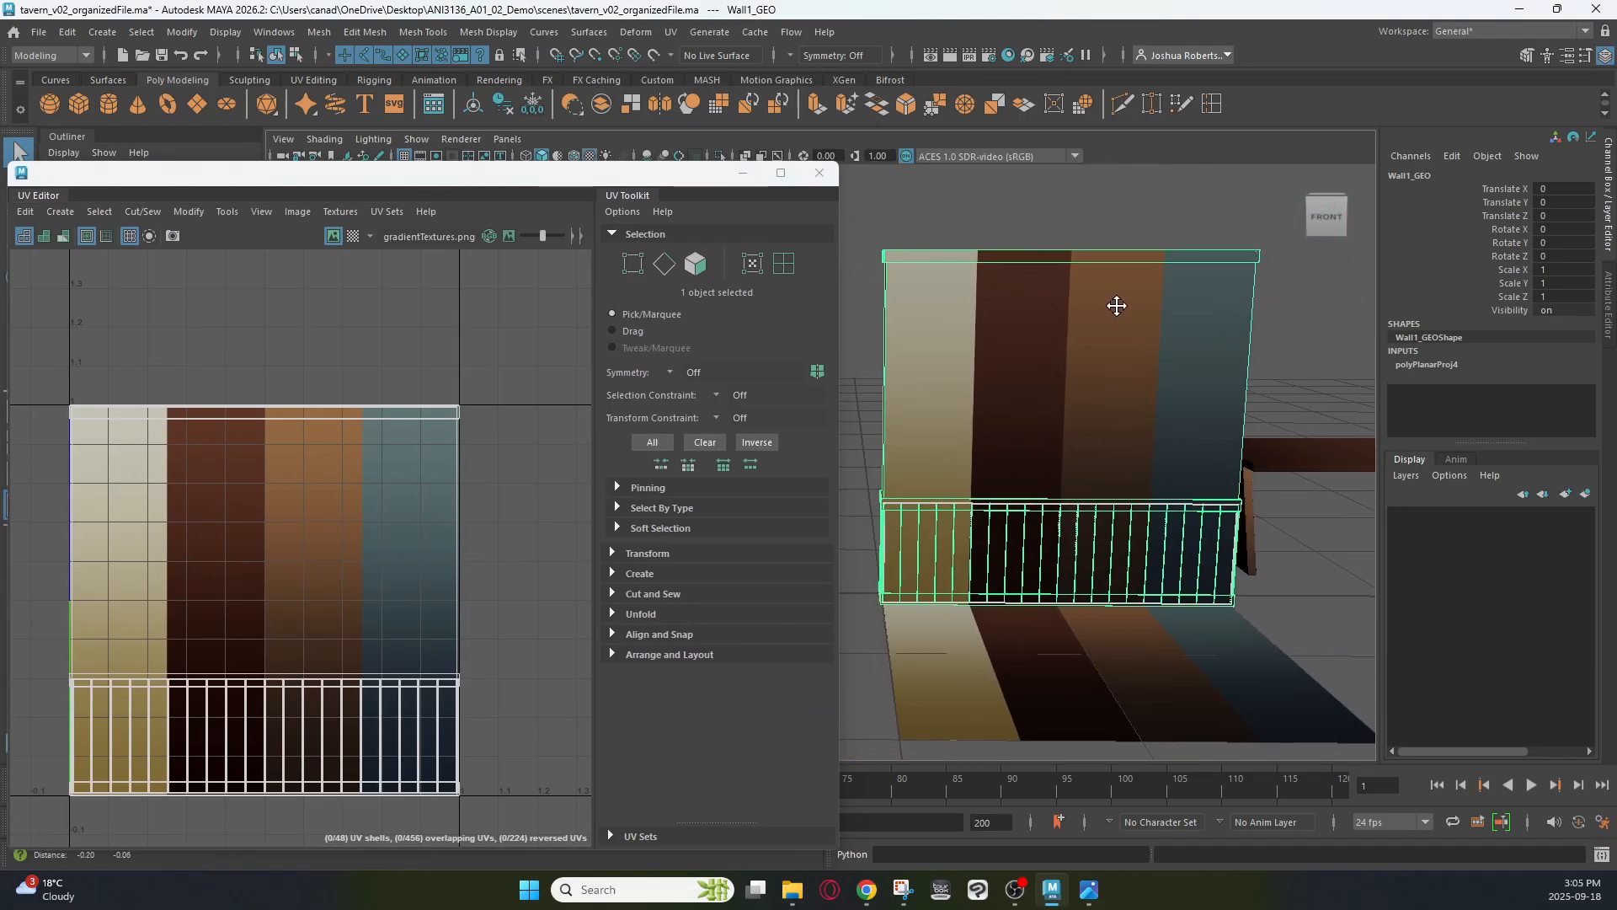
Select the faces of the wall's large upper panel, scale their UVs horizontally into a narrow column and fit it inside the cream strip
right_drag(991, 350, 939, 353)
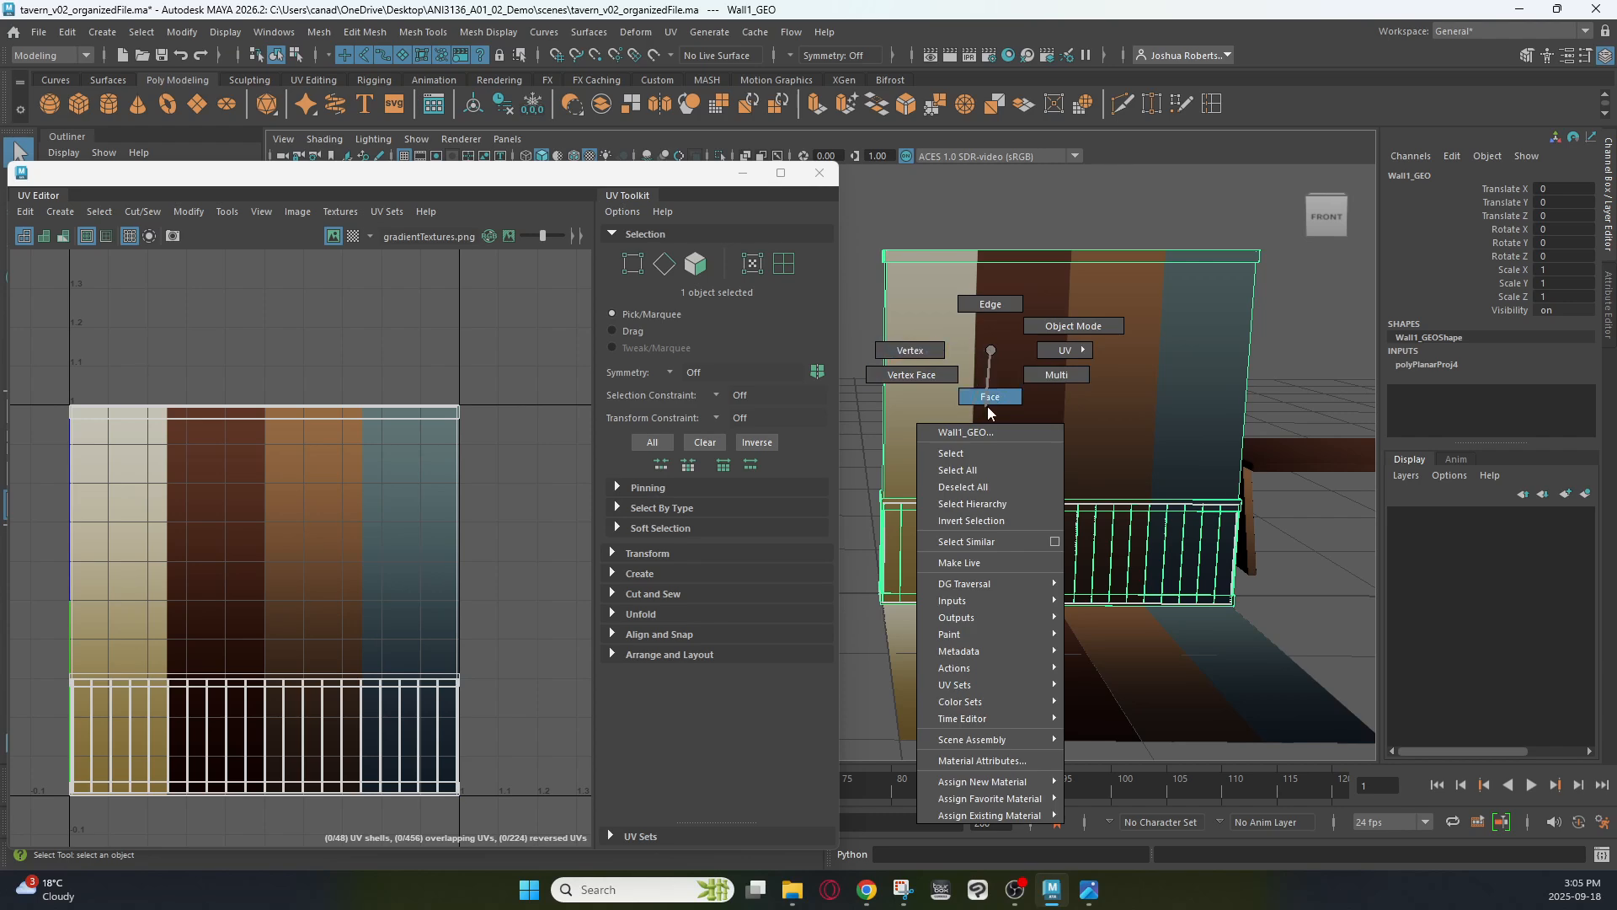
right_drag(987, 406, 987, 408)
drag(864, 305, 1277, 340)
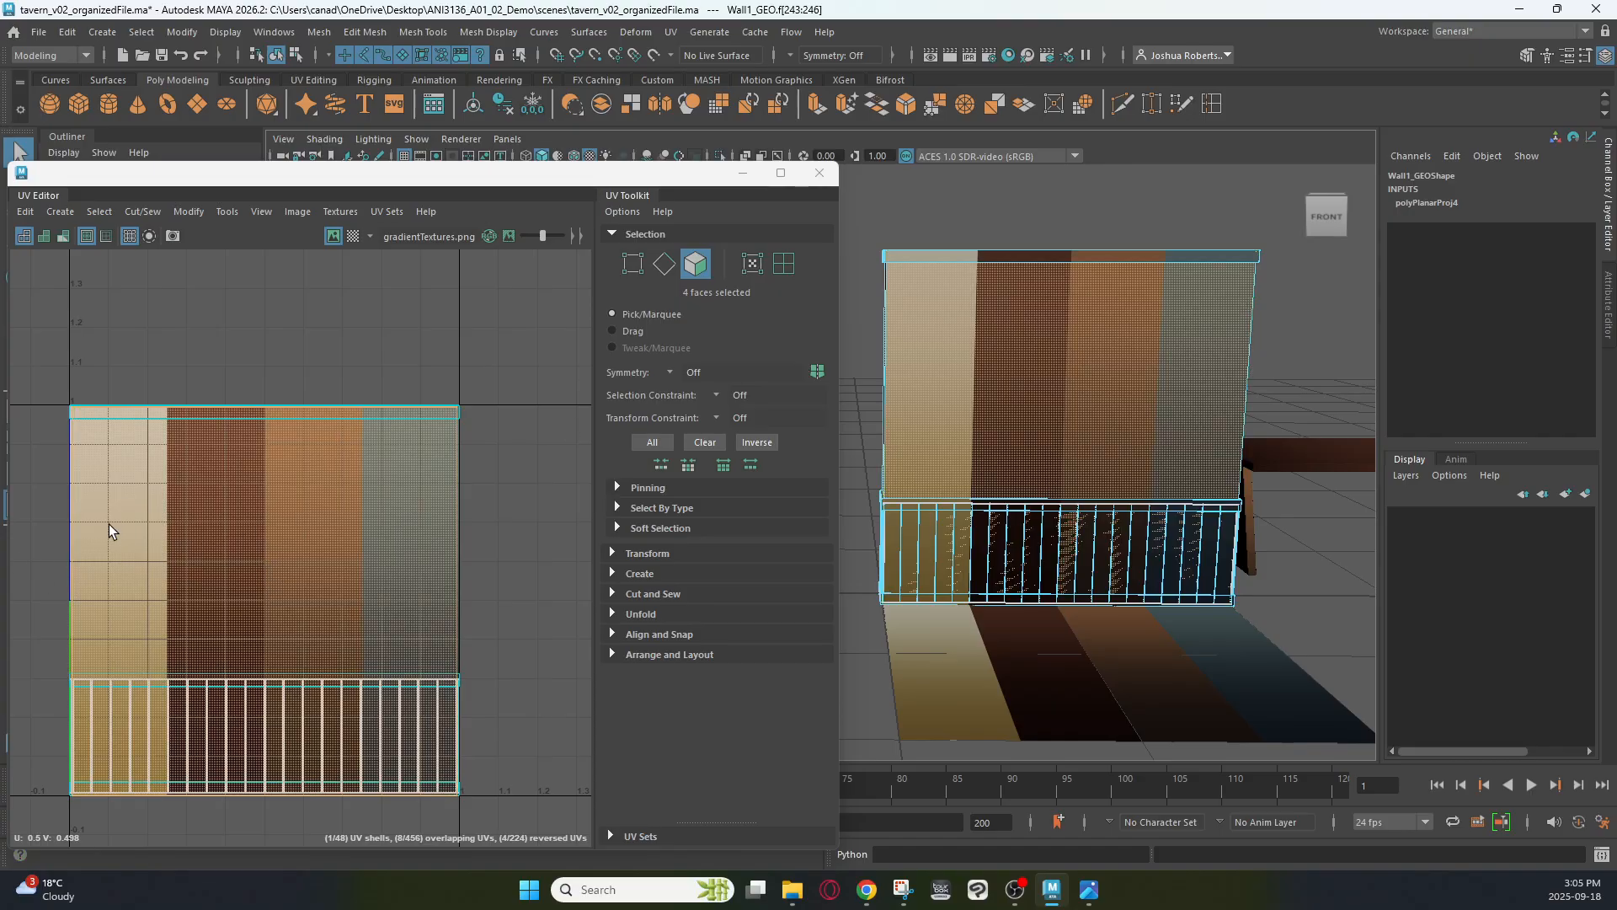
key(r)
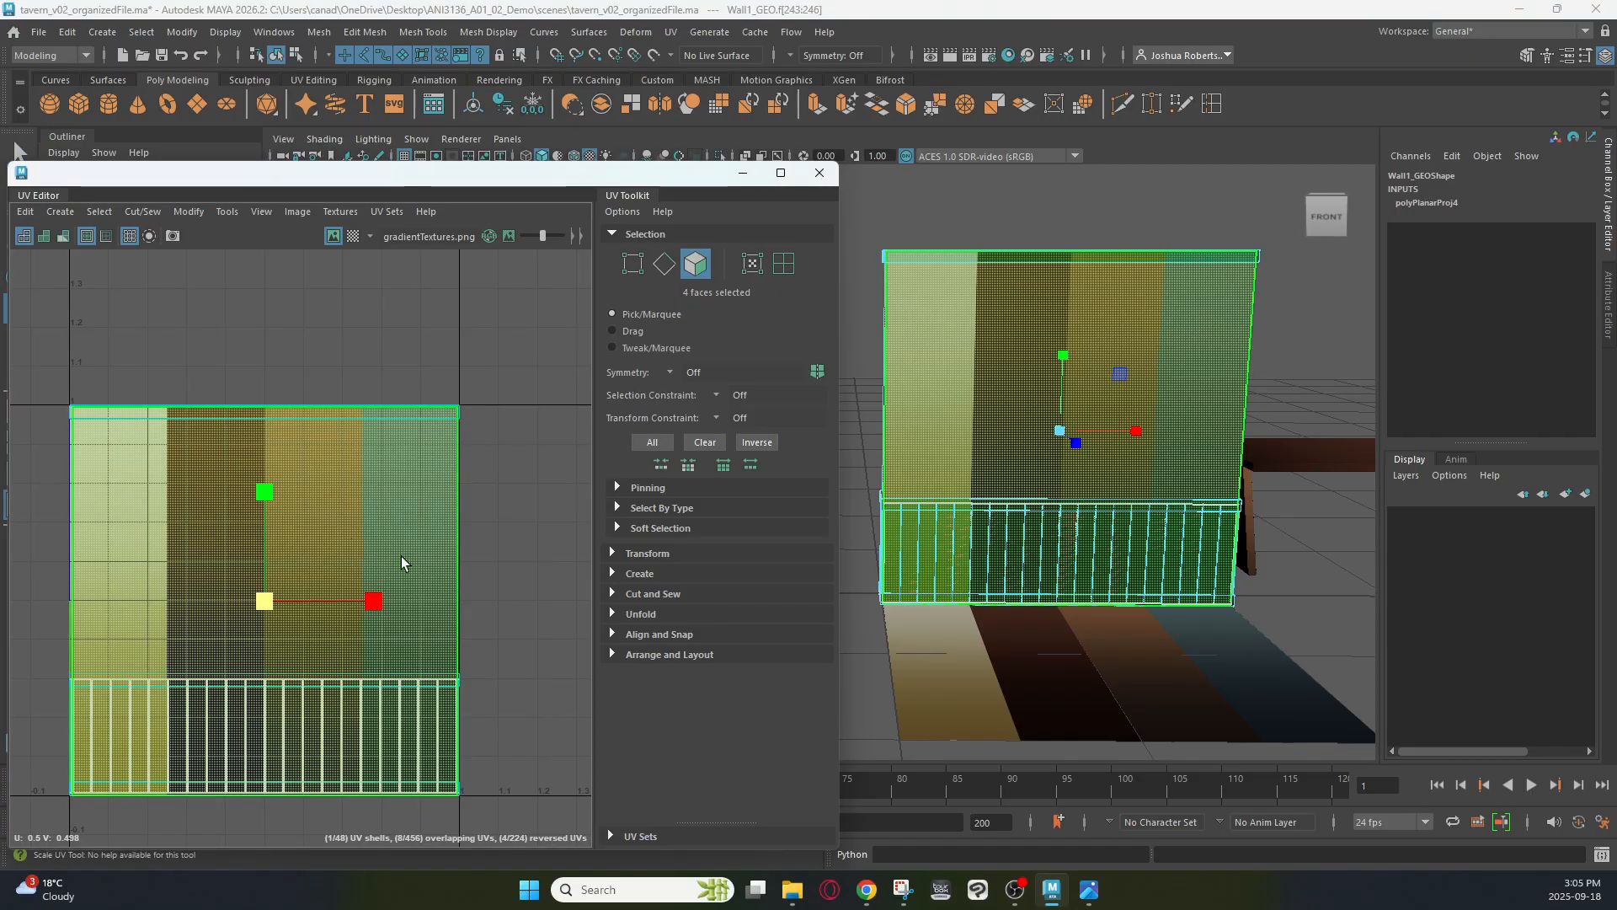
drag(381, 609, 209, 603)
key(w)
key(r)
key(w)
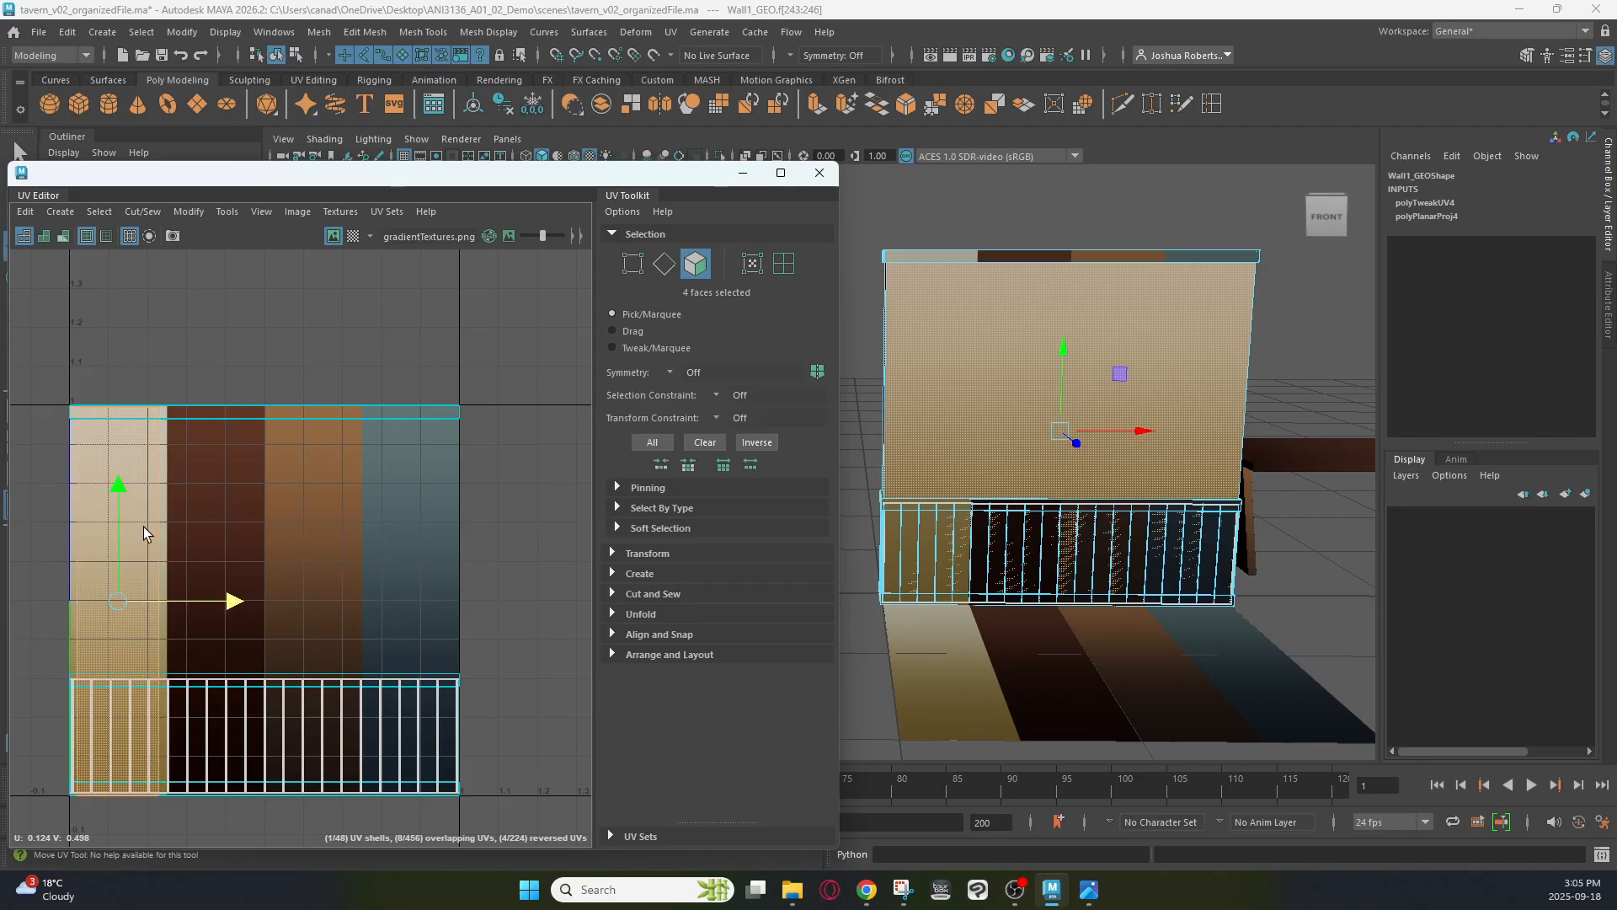
key(r)
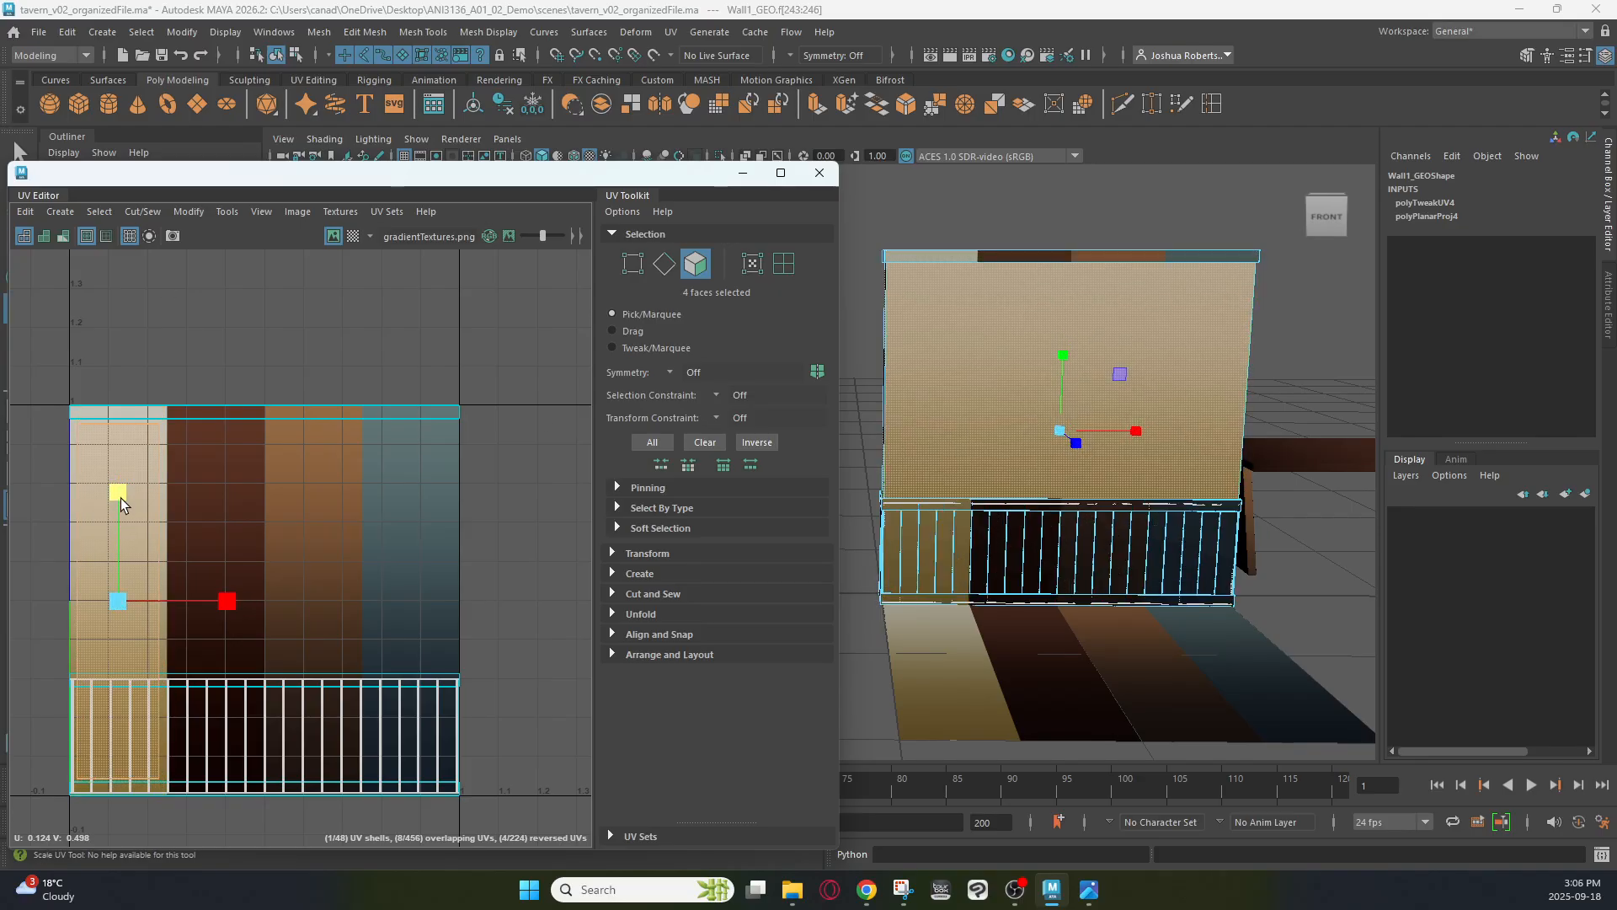
Select all the wall's UVs except the large upper panel, scale them horizontally and move them onto the dark brown strip
drag(556, 347, 52, 811)
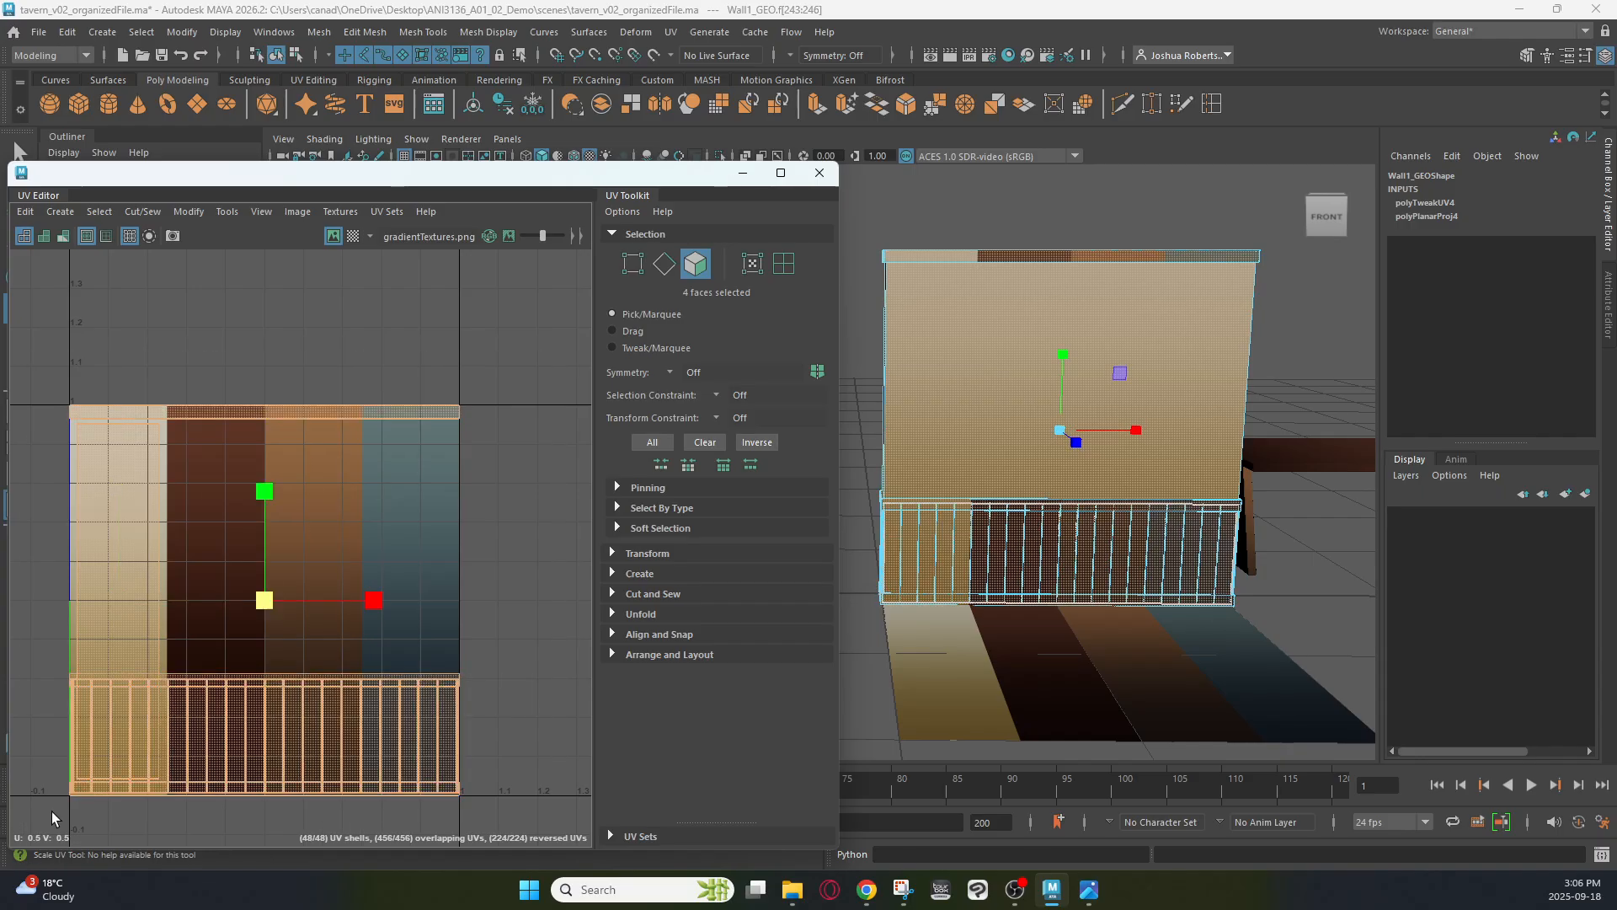
drag(1313, 347, 1031, 384)
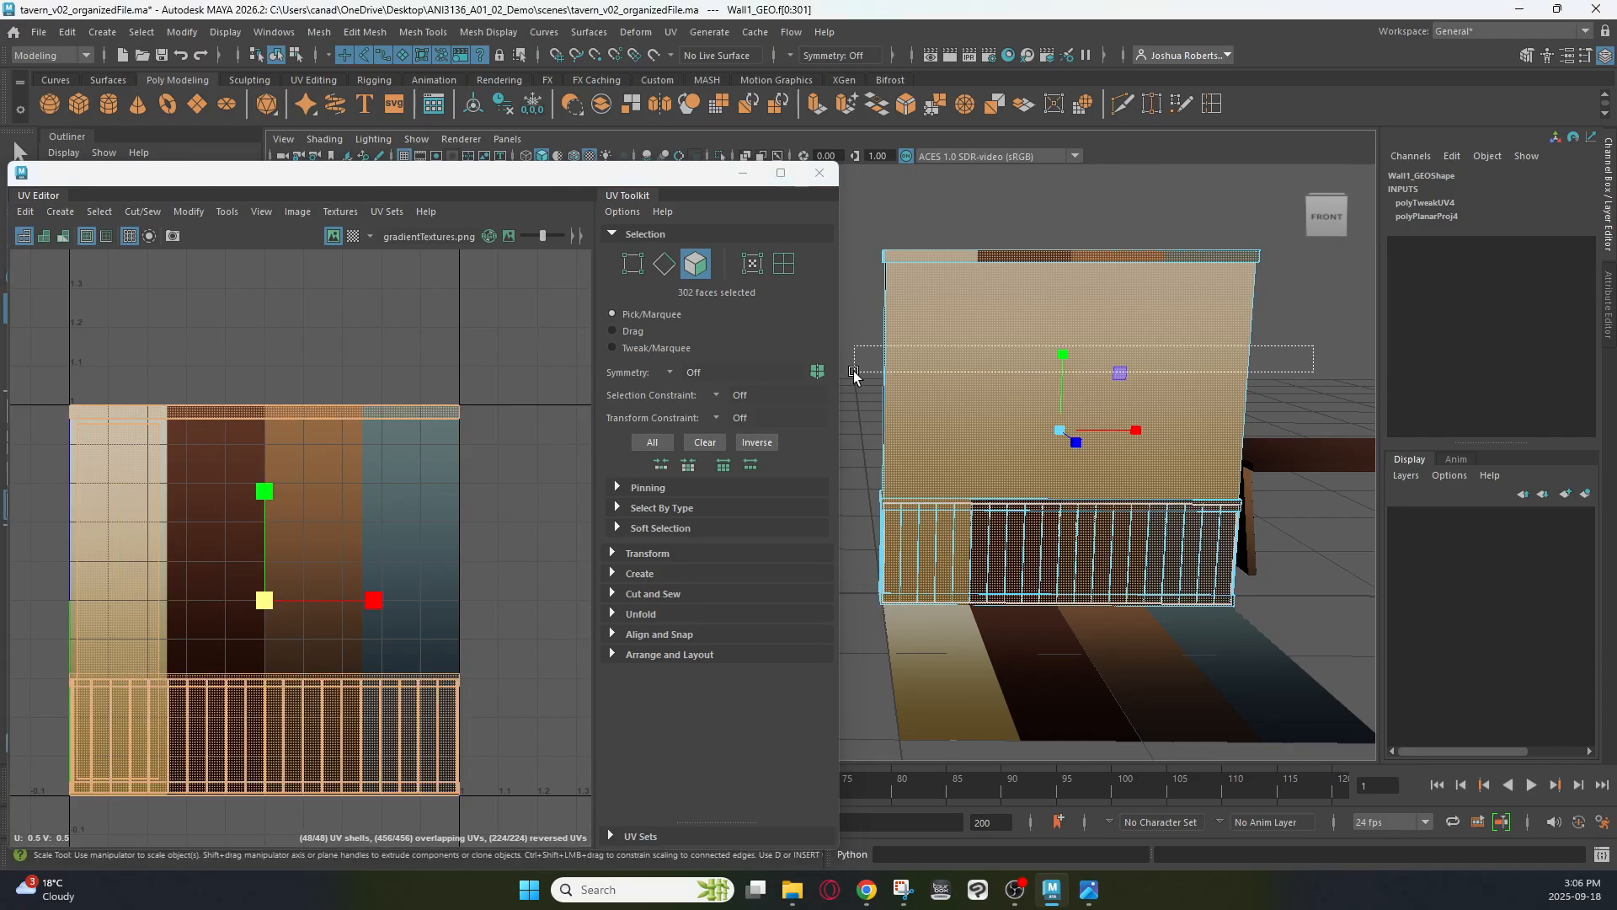
drag(852, 375, 852, 372)
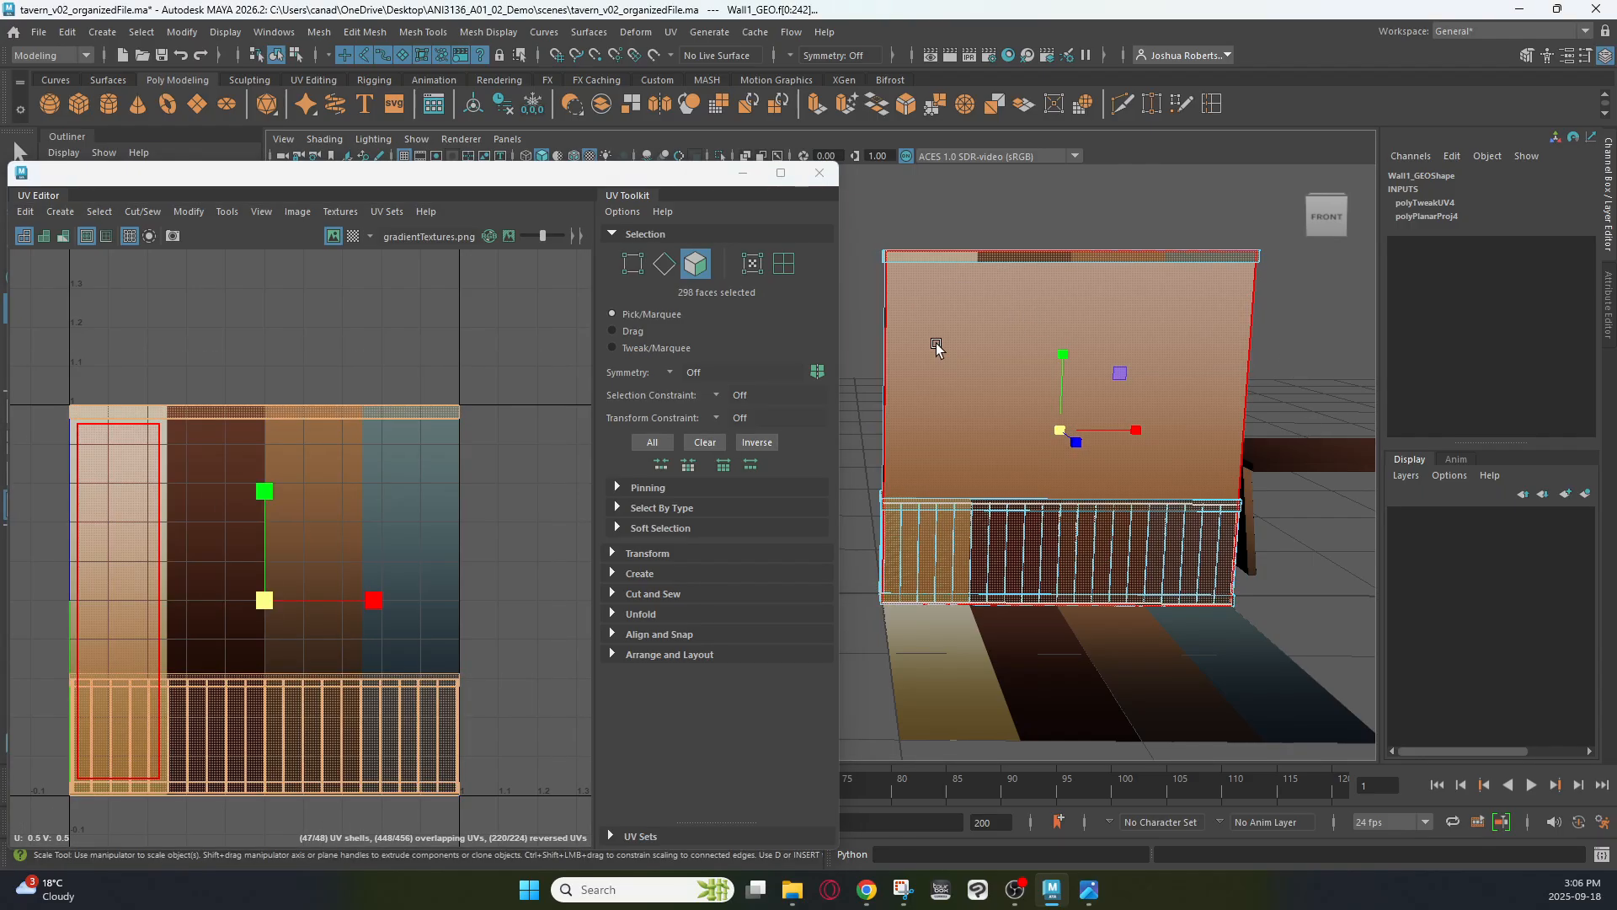
key(w)
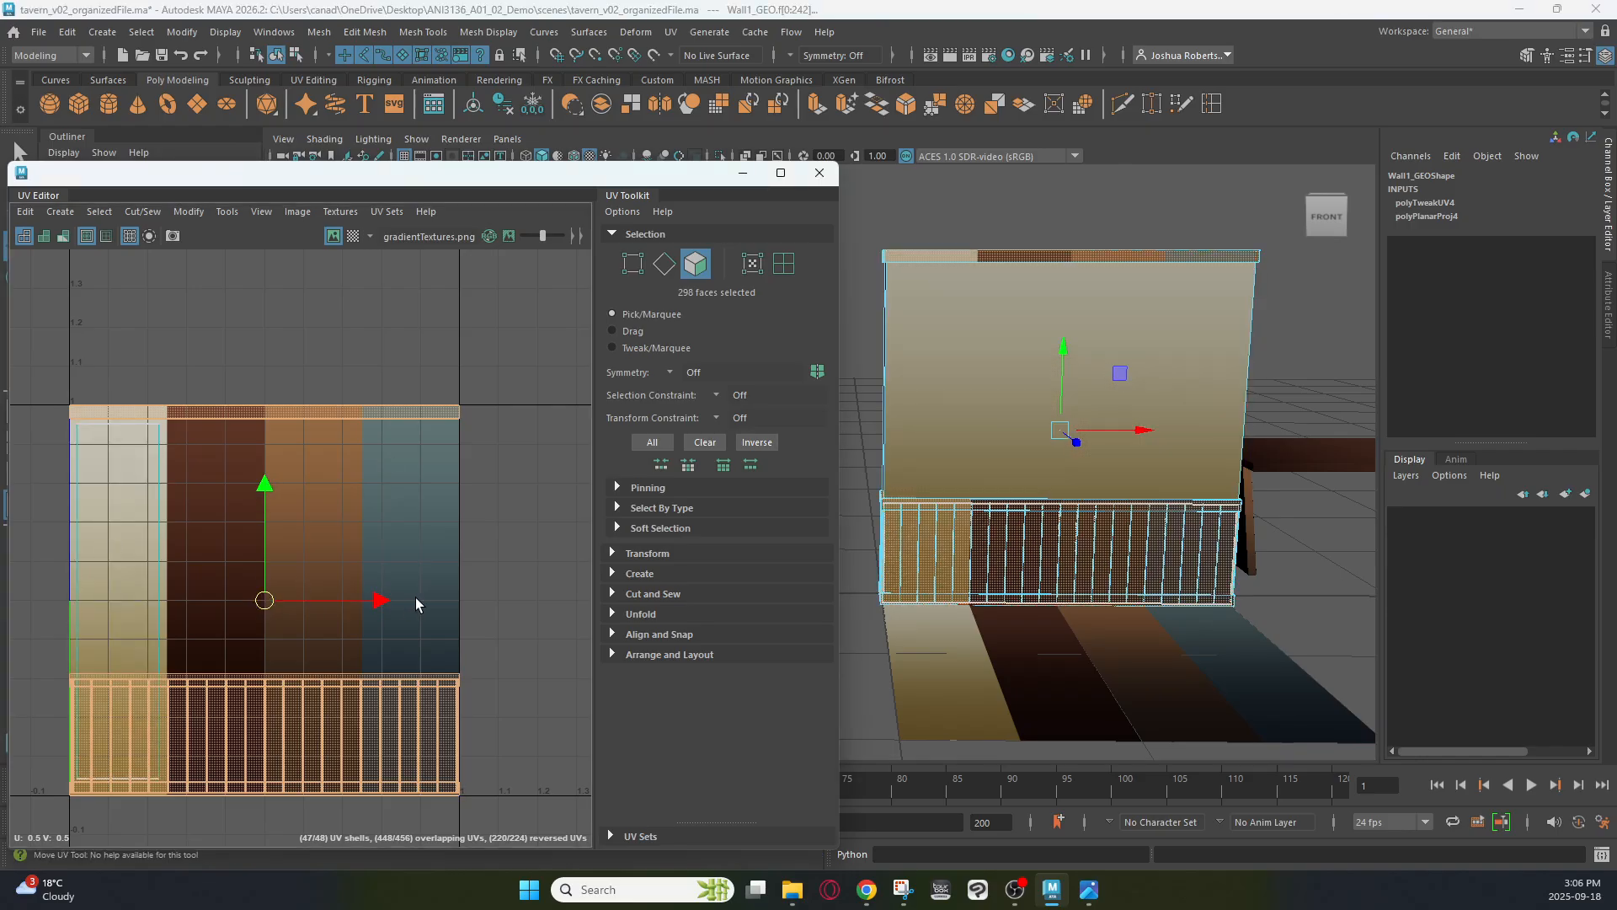
drag(386, 603, 331, 607)
key(r)
key(w)
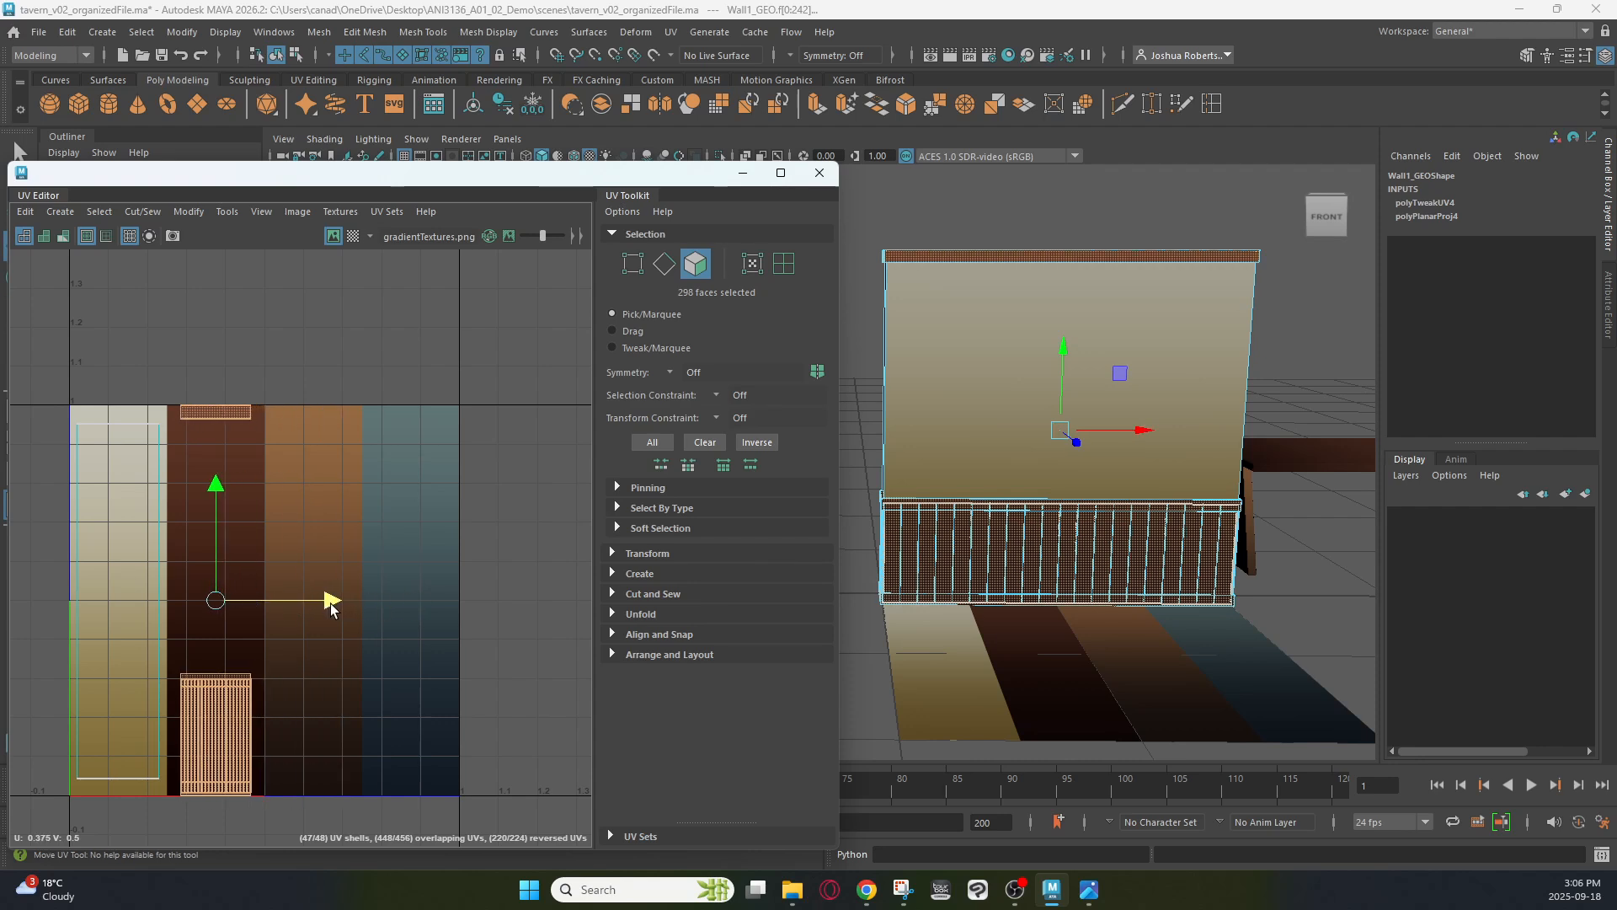
Select the UVs of the wall's lower planks and trim and reposition them vertically within the dark brown strip
drag(172, 815, 172, 814)
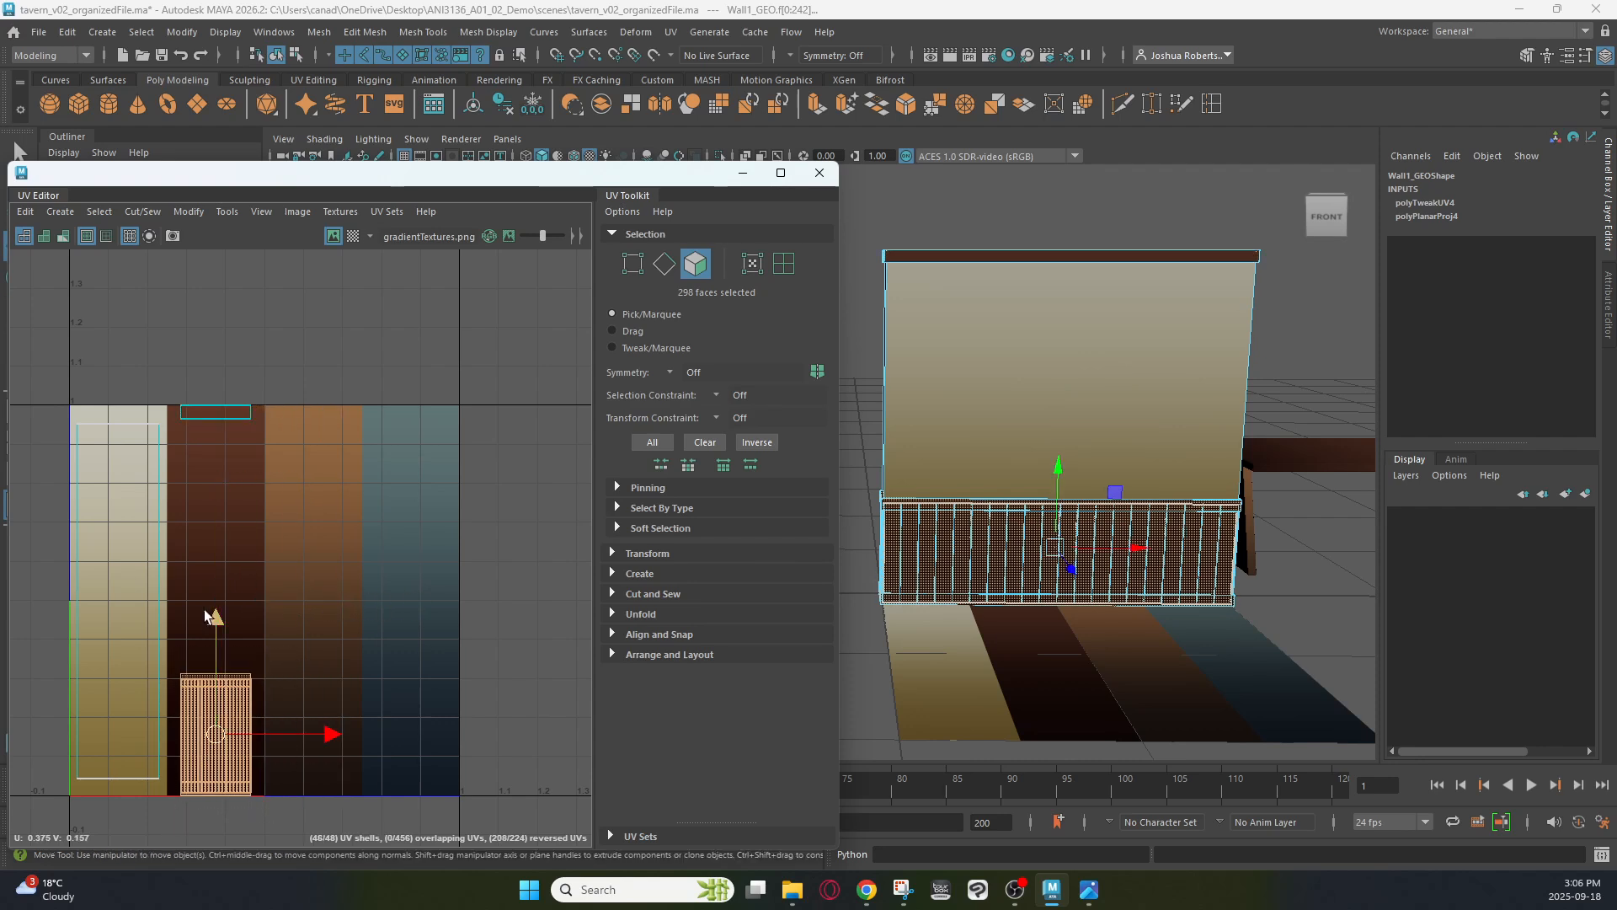
drag(216, 623, 236, 459)
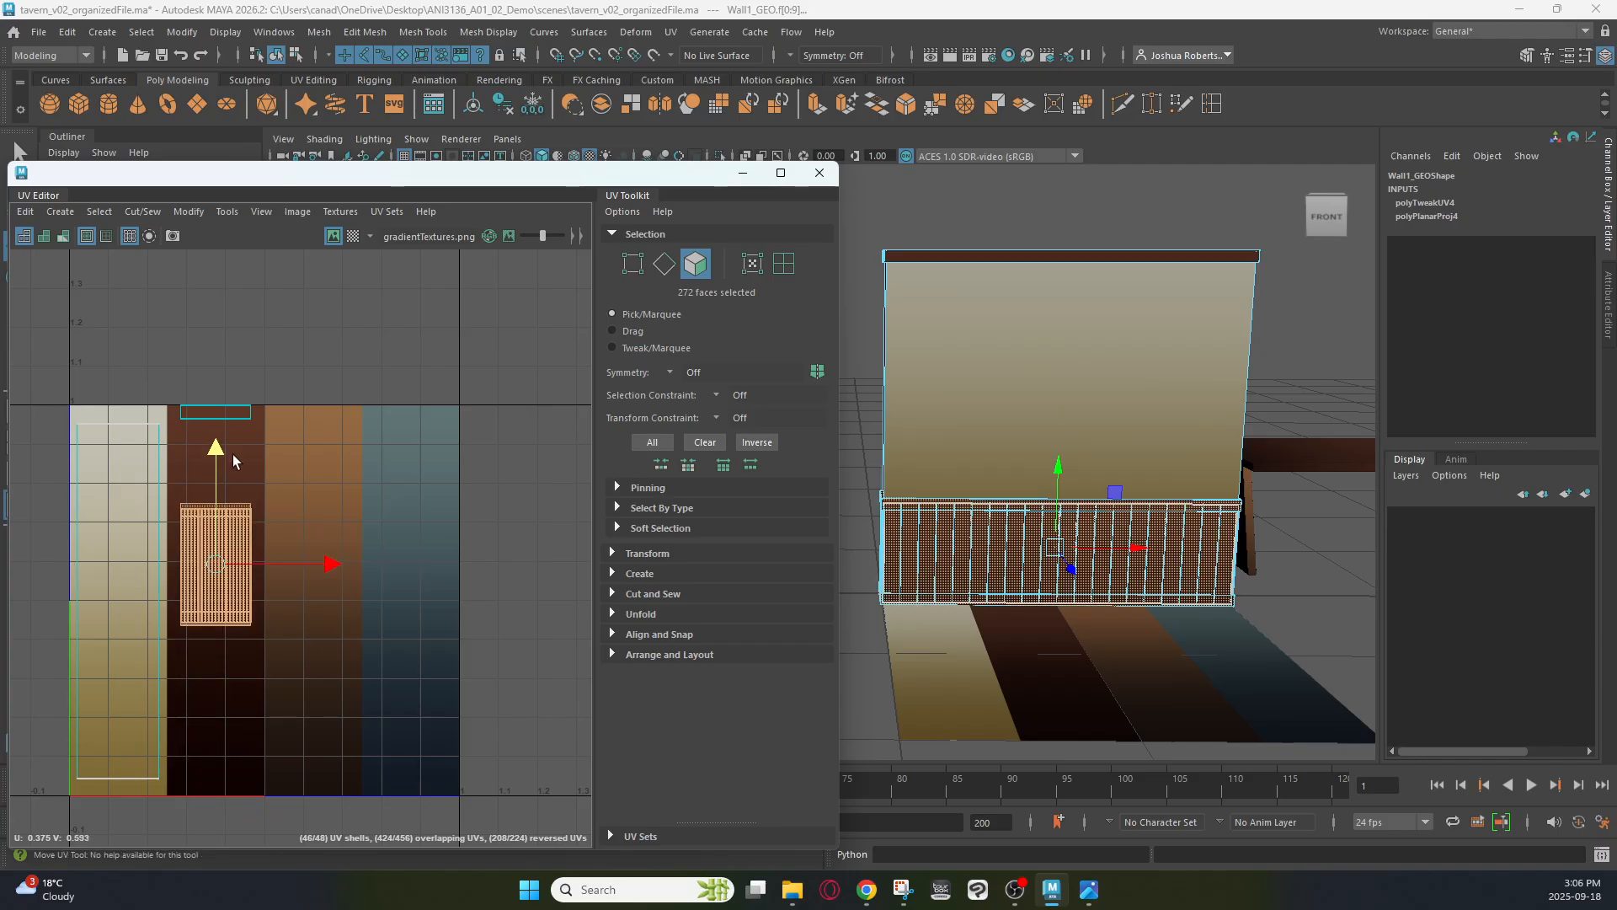
drag(219, 448, 233, 588)
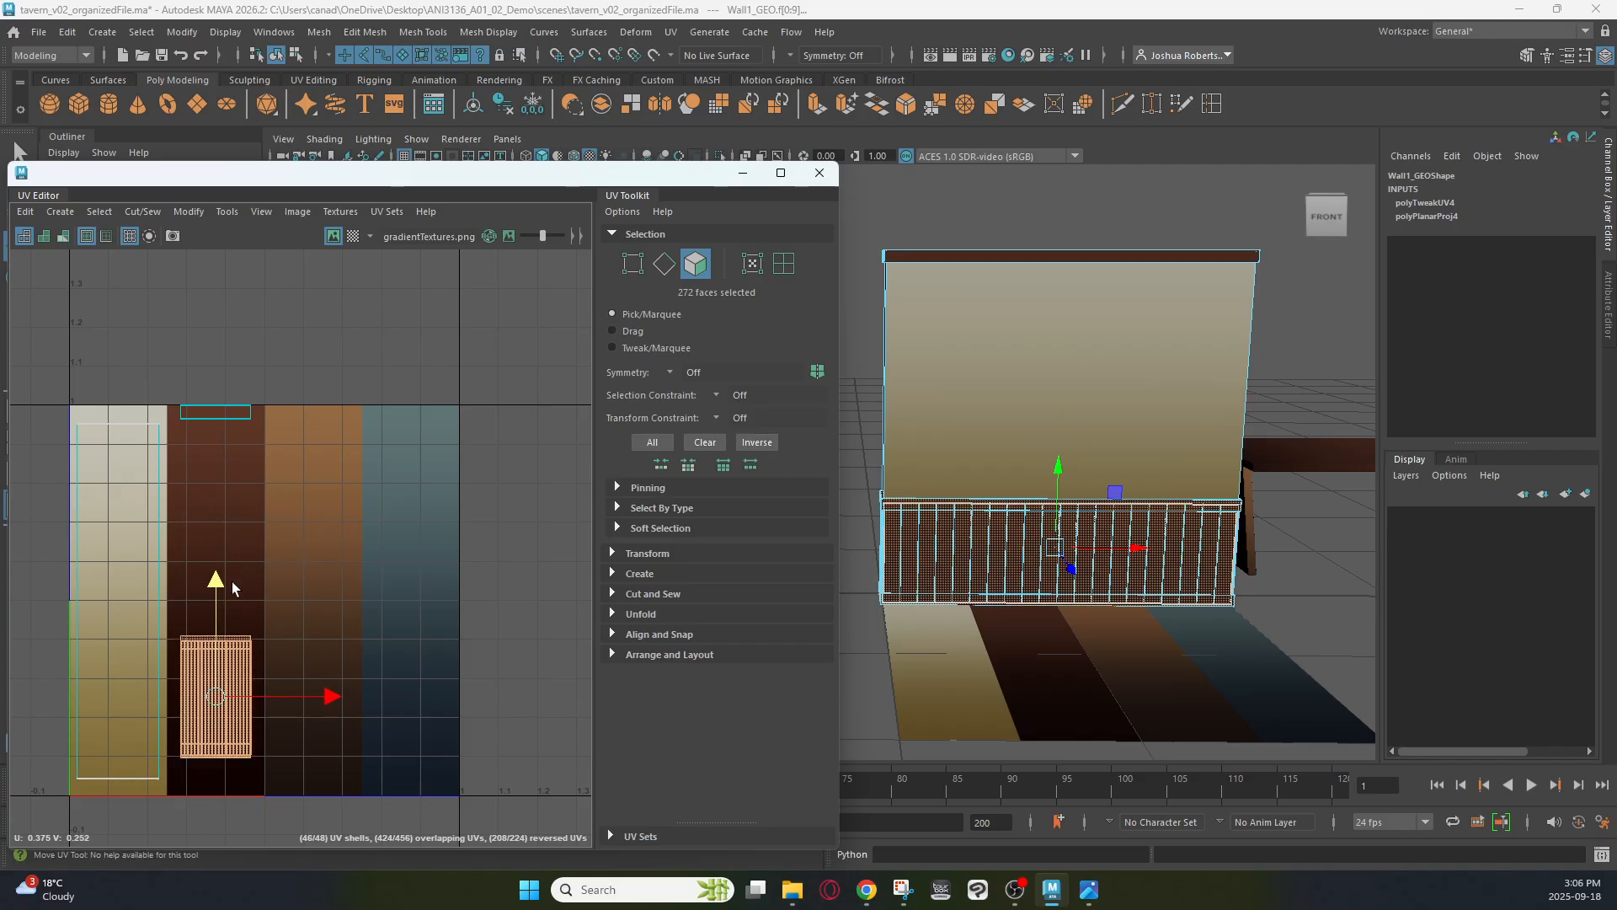
click(898, 546)
shift+click(925, 543)
shift+click(951, 545)
shift+click(962, 543)
right_click(973, 546)
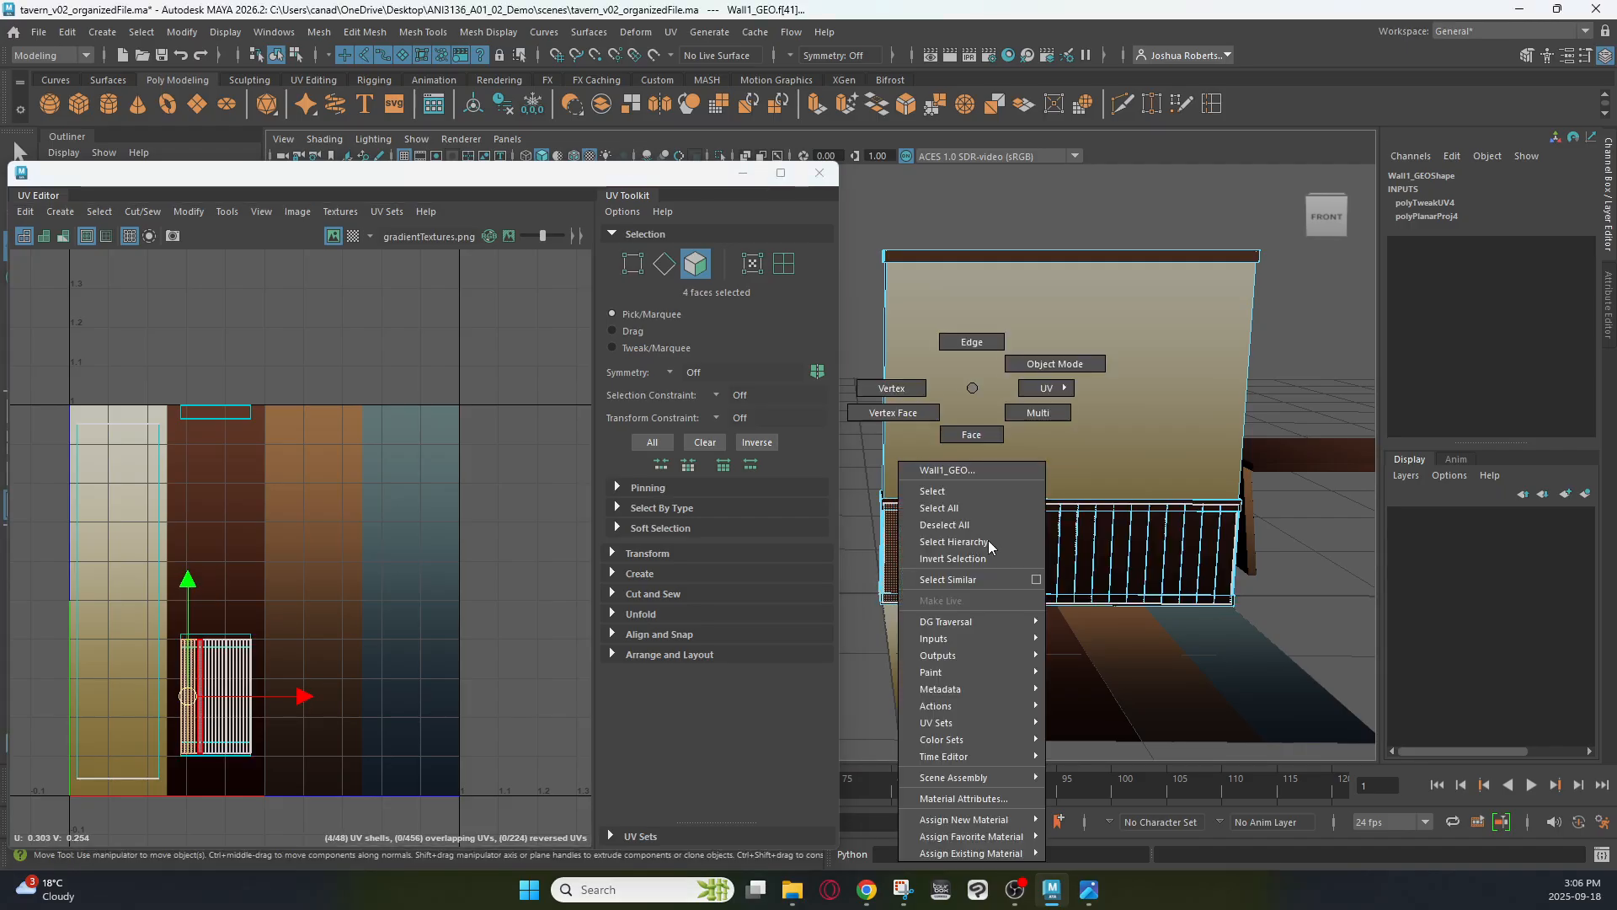
right_drag(1075, 391, 1077, 353)
Move the UV Editor out of the way and examine the wall's lower planks and trim from close up
click(1070, 217)
alt+drag(1238, 527, 1068, 442)
click(967, 388)
key(f)
drag(575, 163, 0, 208)
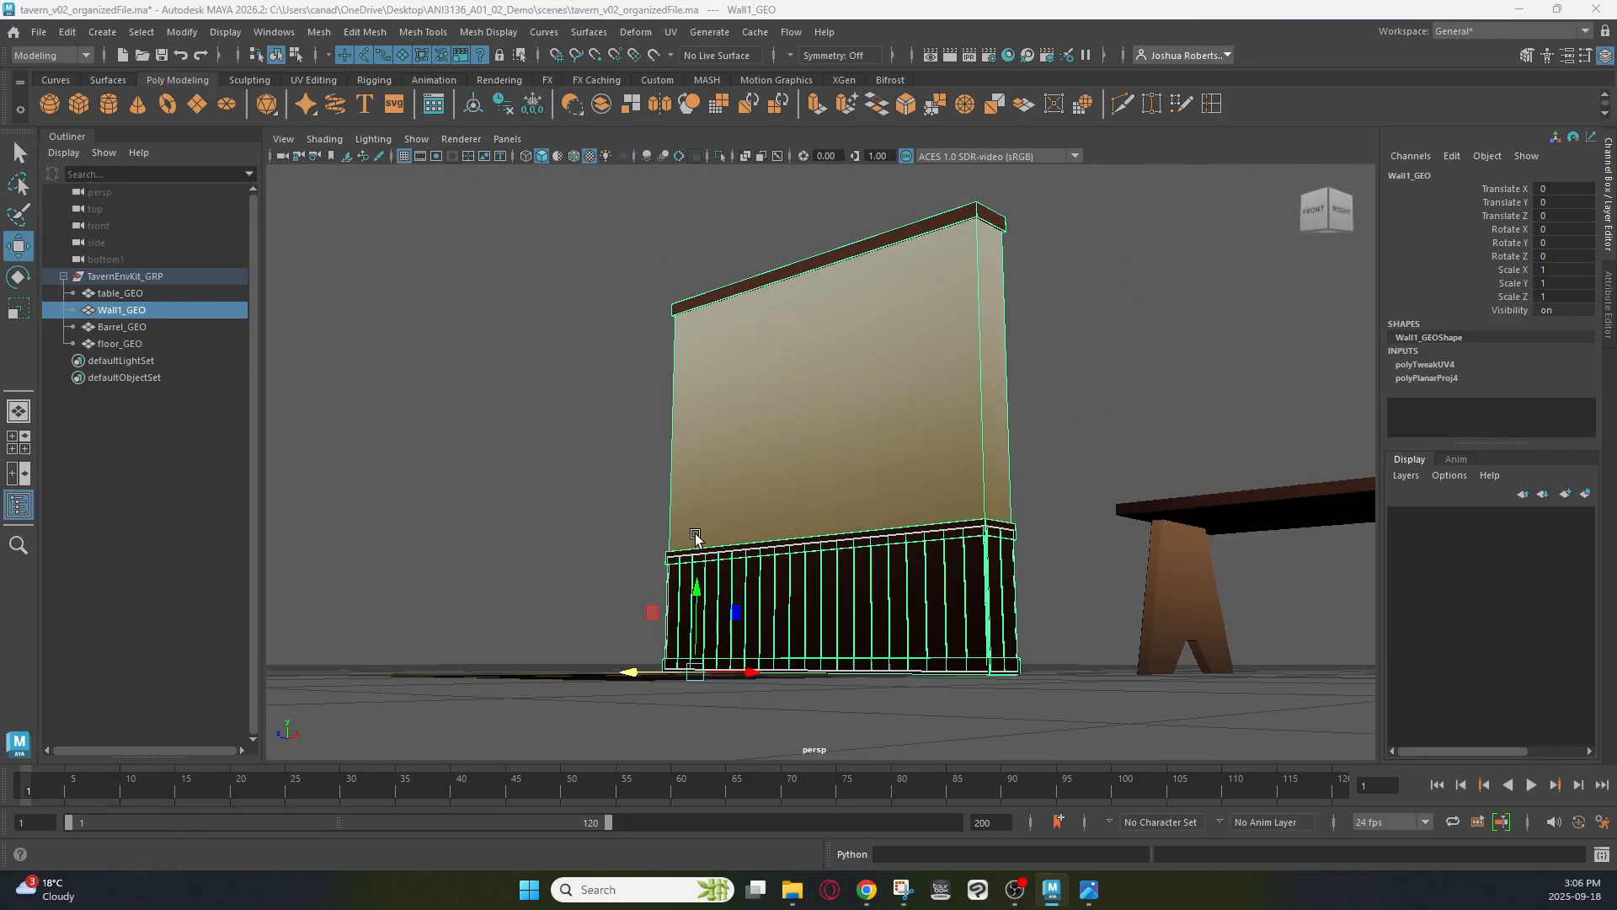
click(1061, 417)
alt+drag(740, 550, 821, 572)
alt+right_drag(440, 556, 698, 620)
alt+middle_drag(658, 582, 631, 415)
click(534, 561)
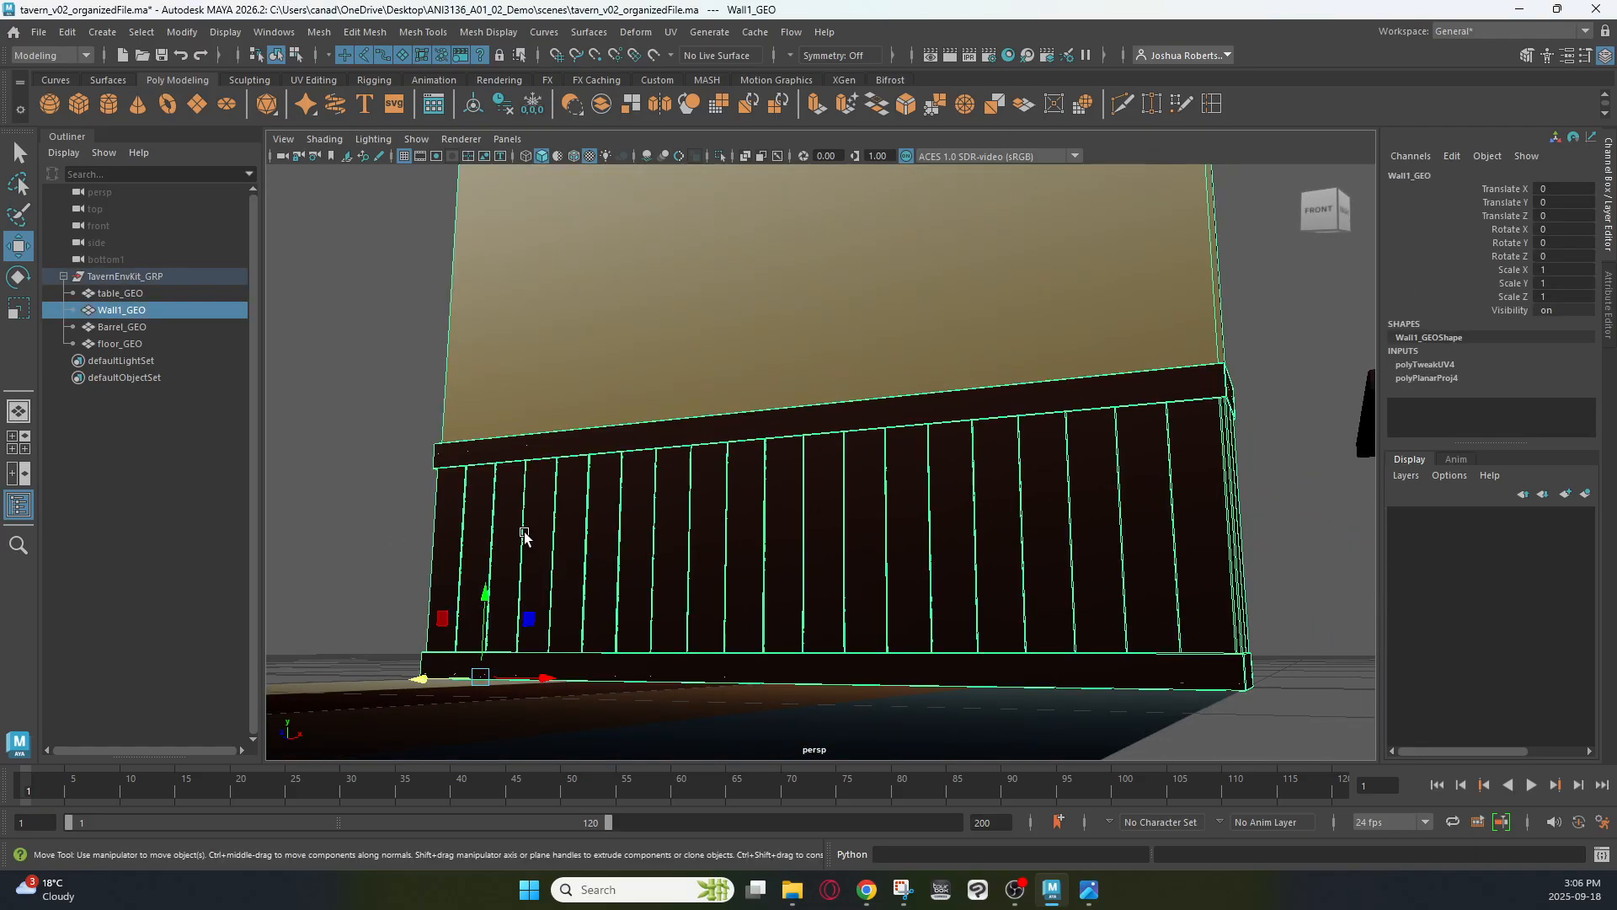
key(f)
scroll(761, 636, up, 7)
alt+middle_drag(720, 681, 718, 171)
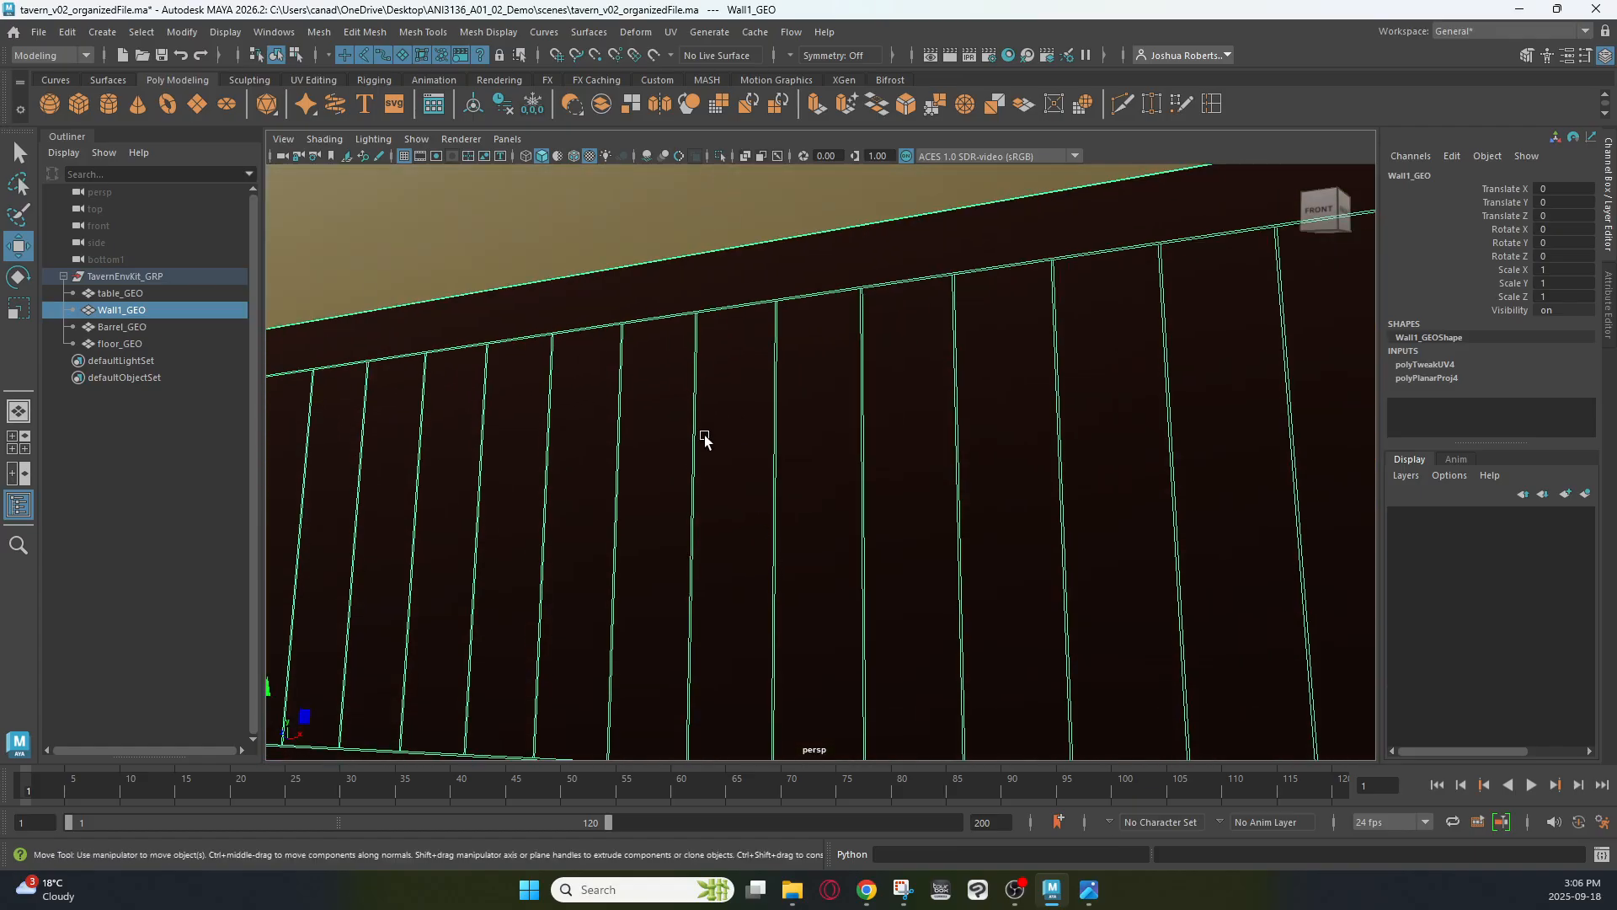
scroll(426, 446, down, 5)
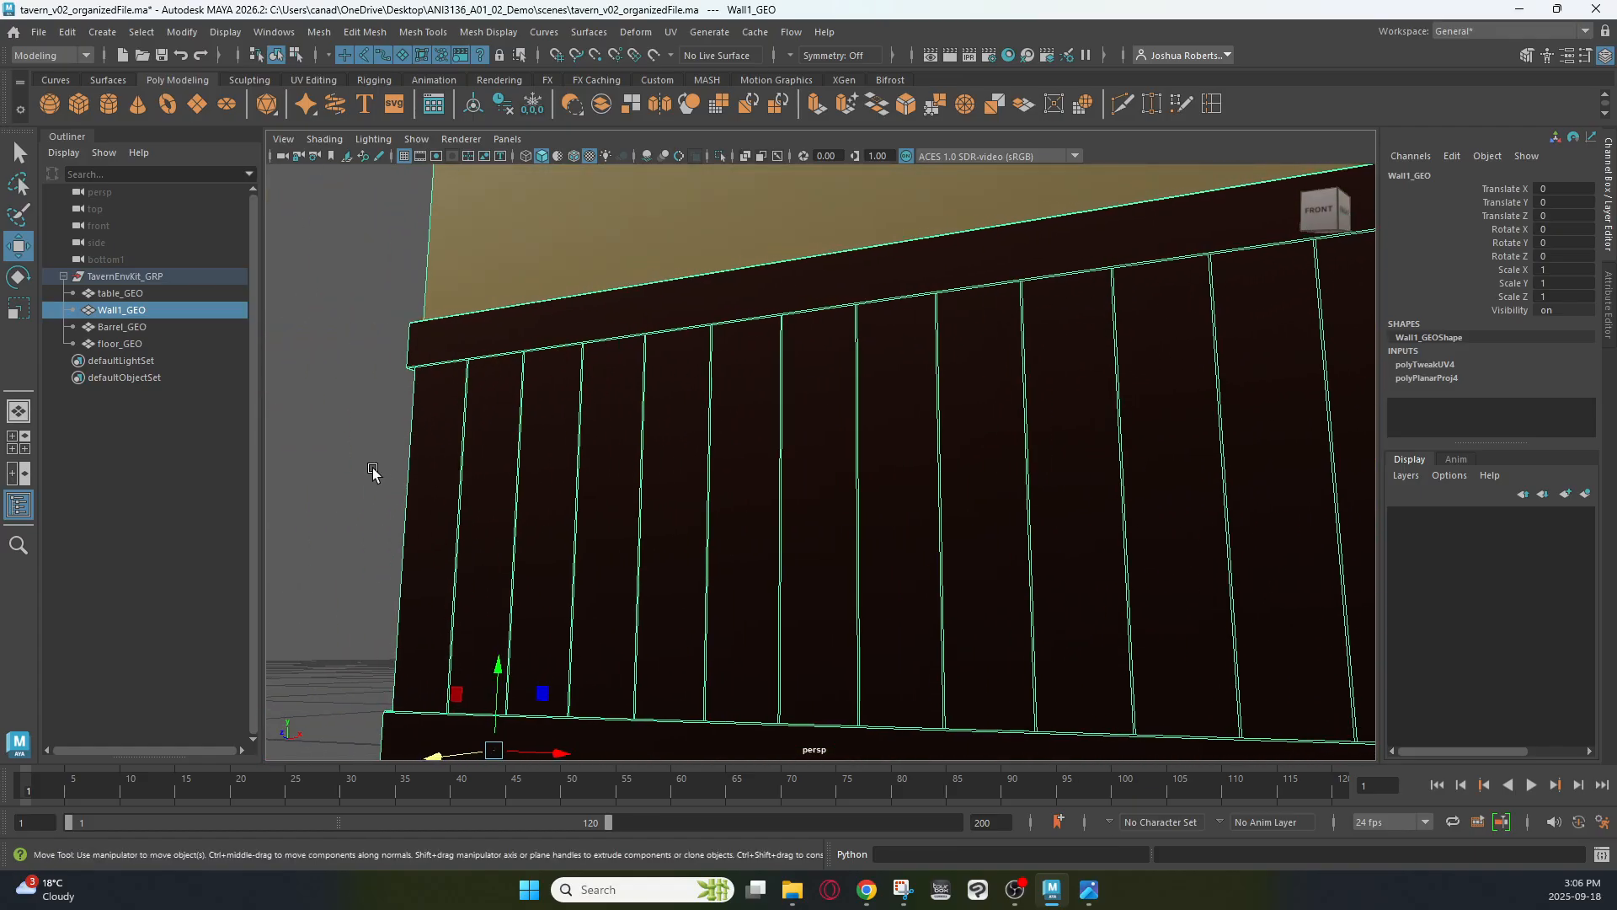
click(375, 474)
alt+drag(613, 481, 552, 430)
click(696, 466)
click(340, 406)
alt+drag(664, 365, 797, 459)
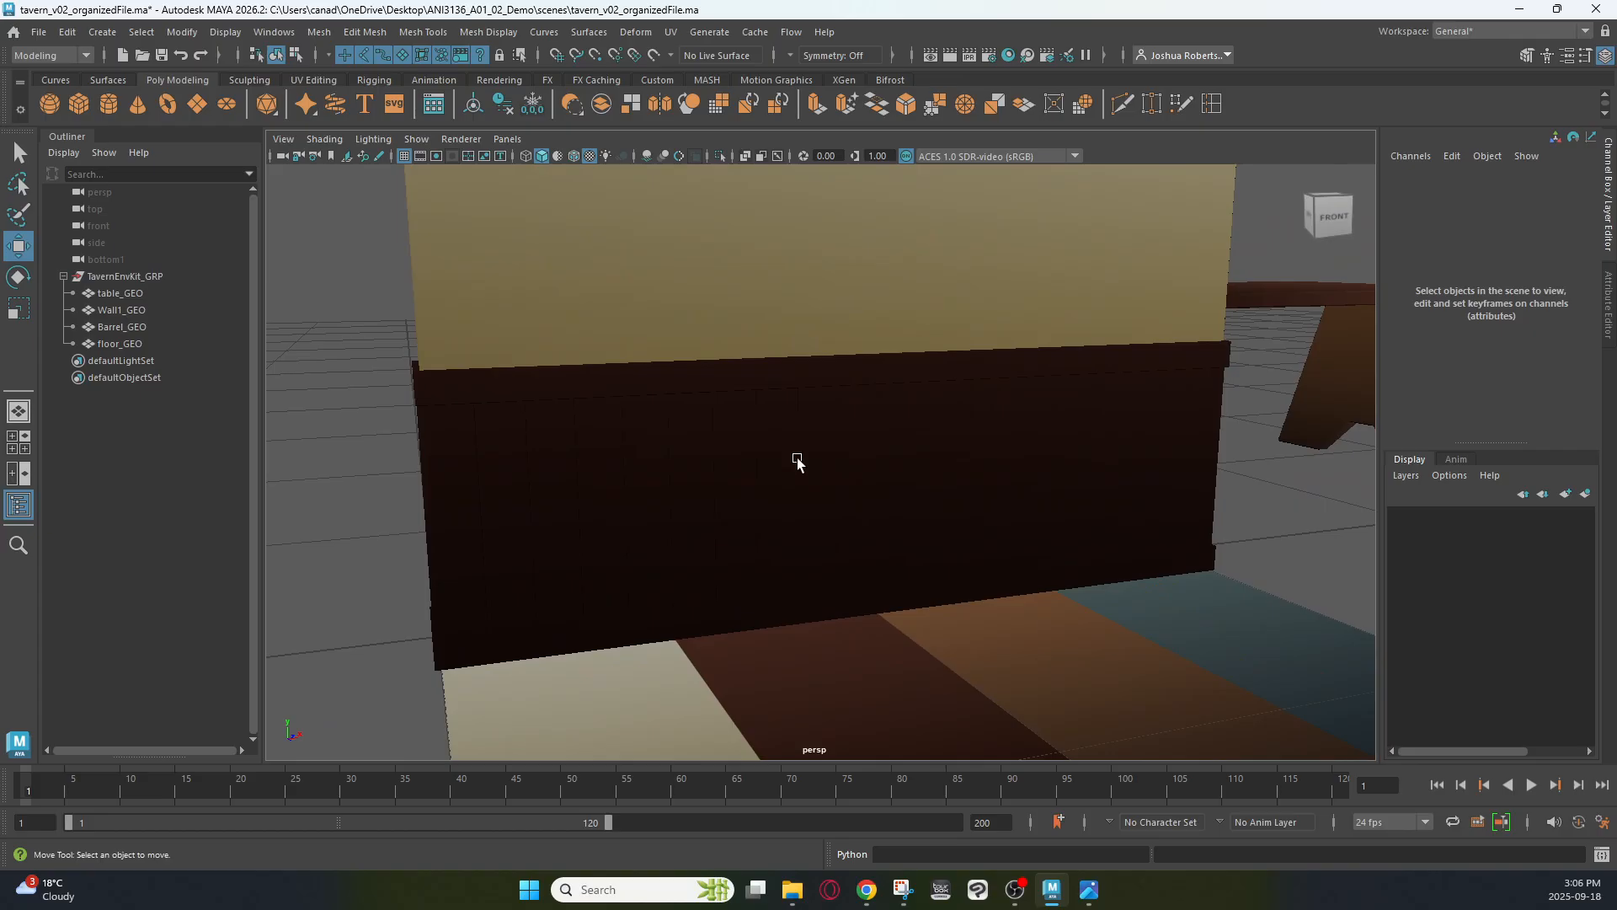
Select the faces of all the planks on the front of the wall, including the remaining face at the end
click(611, 475)
right_drag(456, 475, 455, 440)
click(455, 442)
shift+click(517, 456)
shift+click(565, 451)
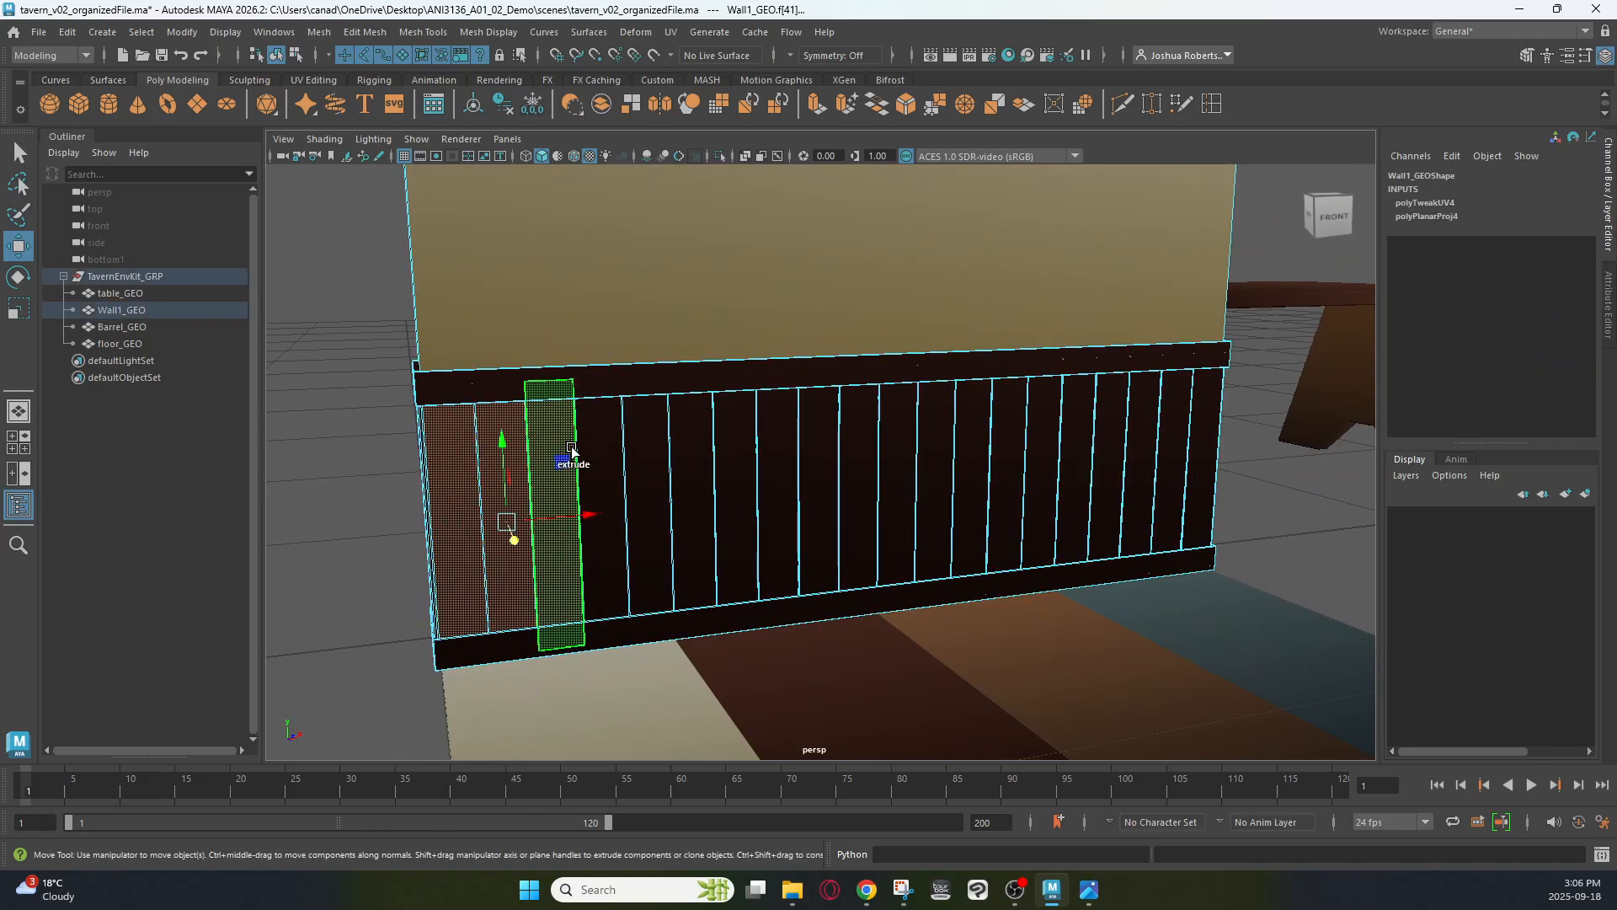
shift+click(602, 450)
shift+click(634, 453)
shift+click(699, 448)
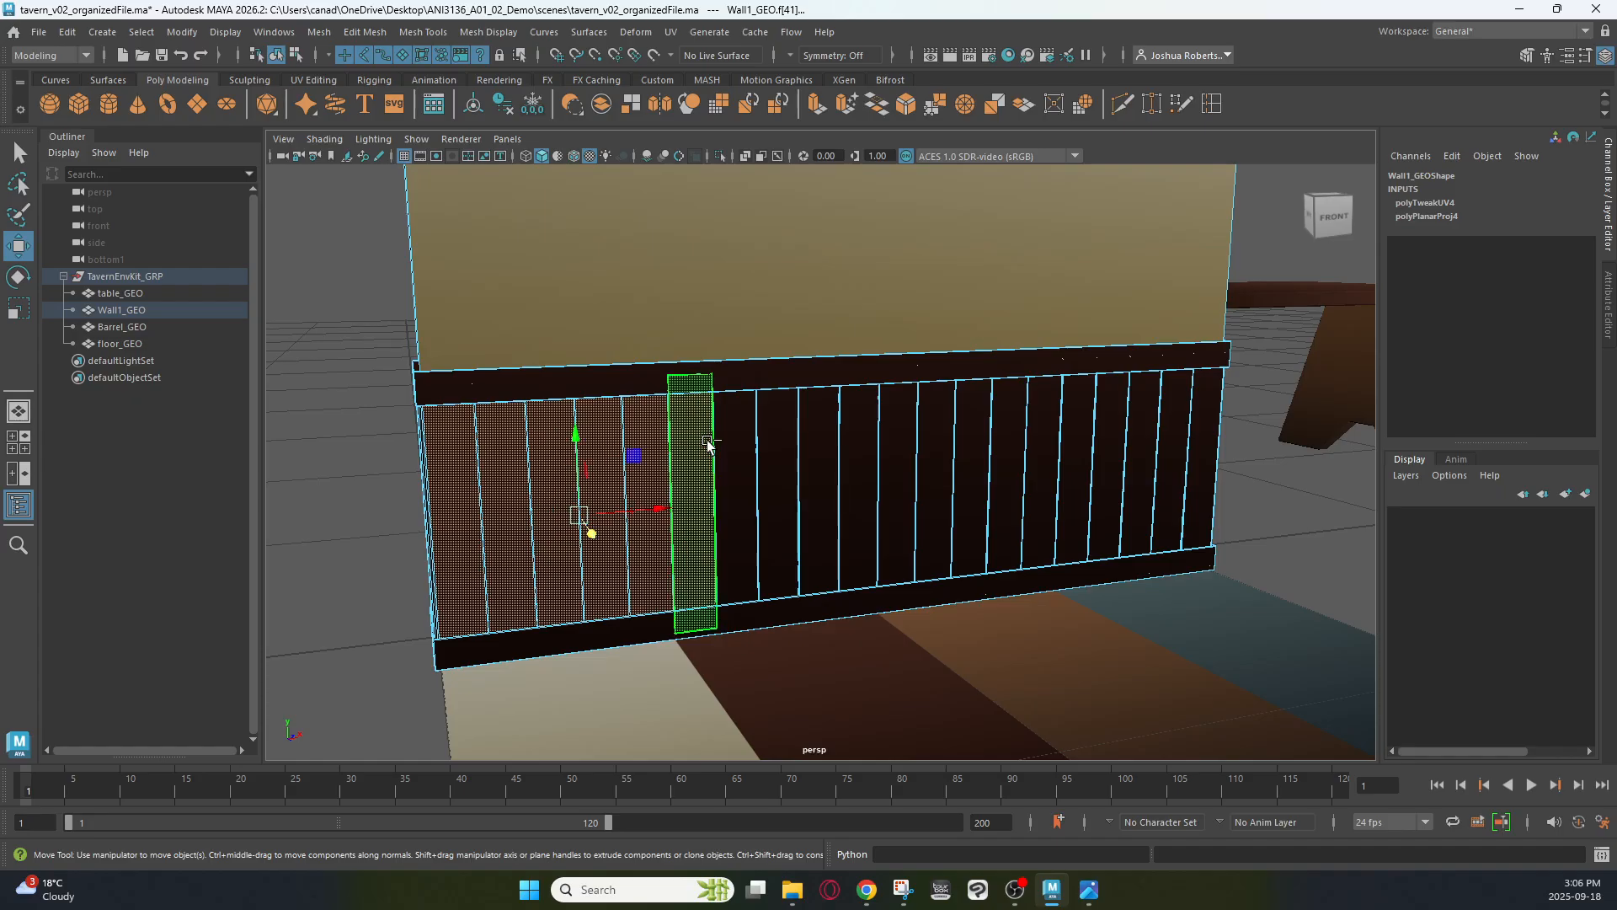
shift+click(737, 446)
shift+click(783, 442)
shift+click(821, 450)
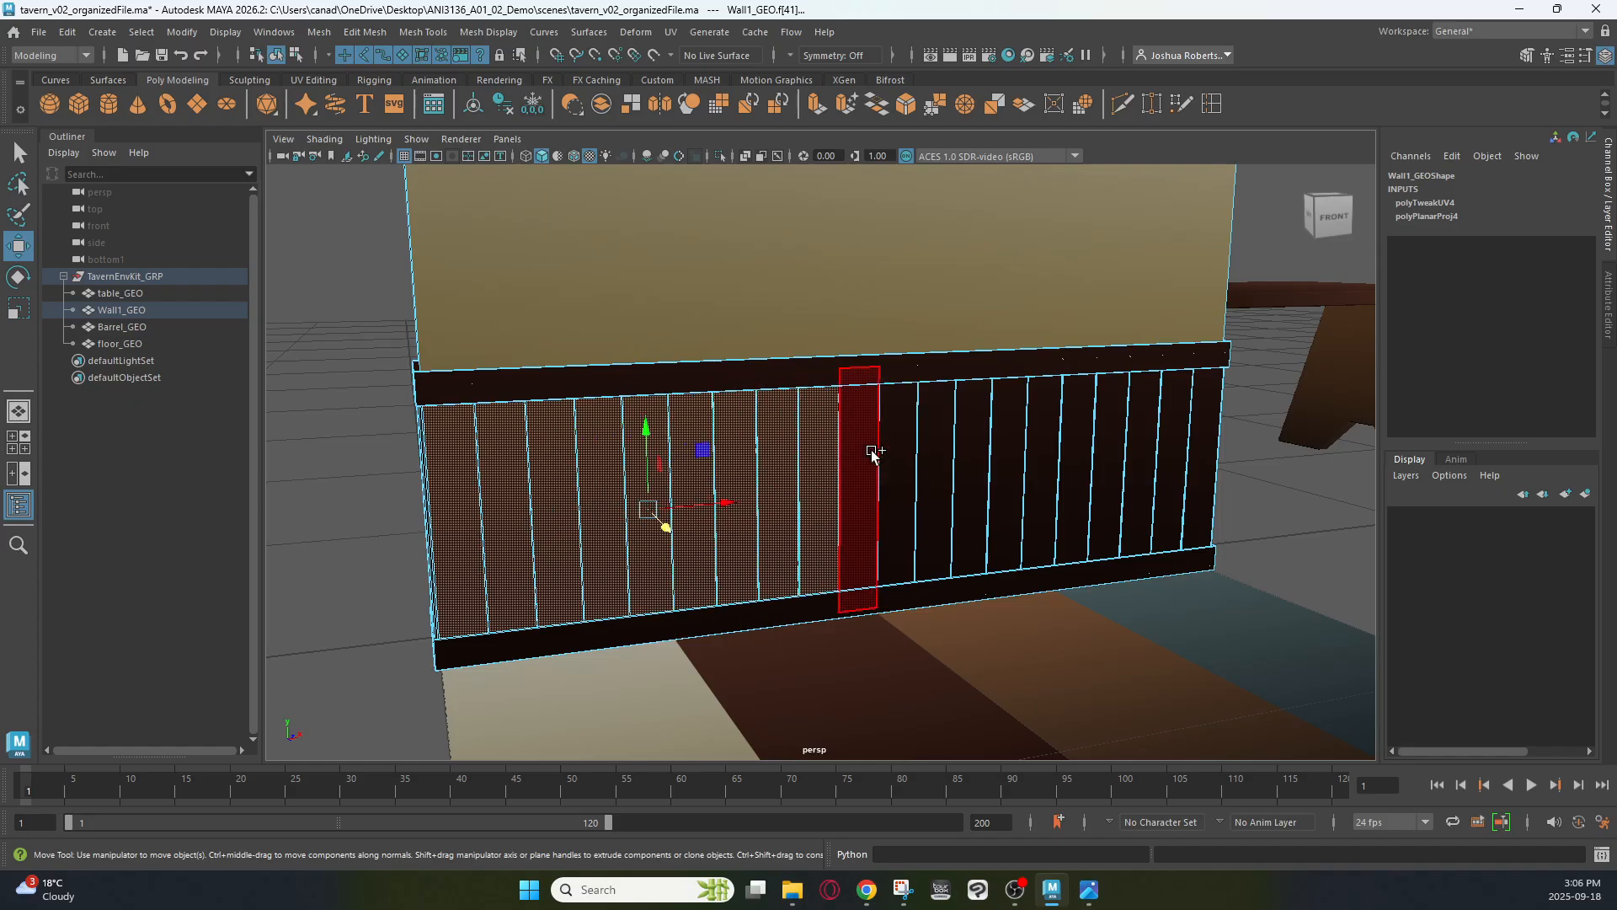
shift+click(868, 452)
shift+click(906, 454)
shift+click(931, 455)
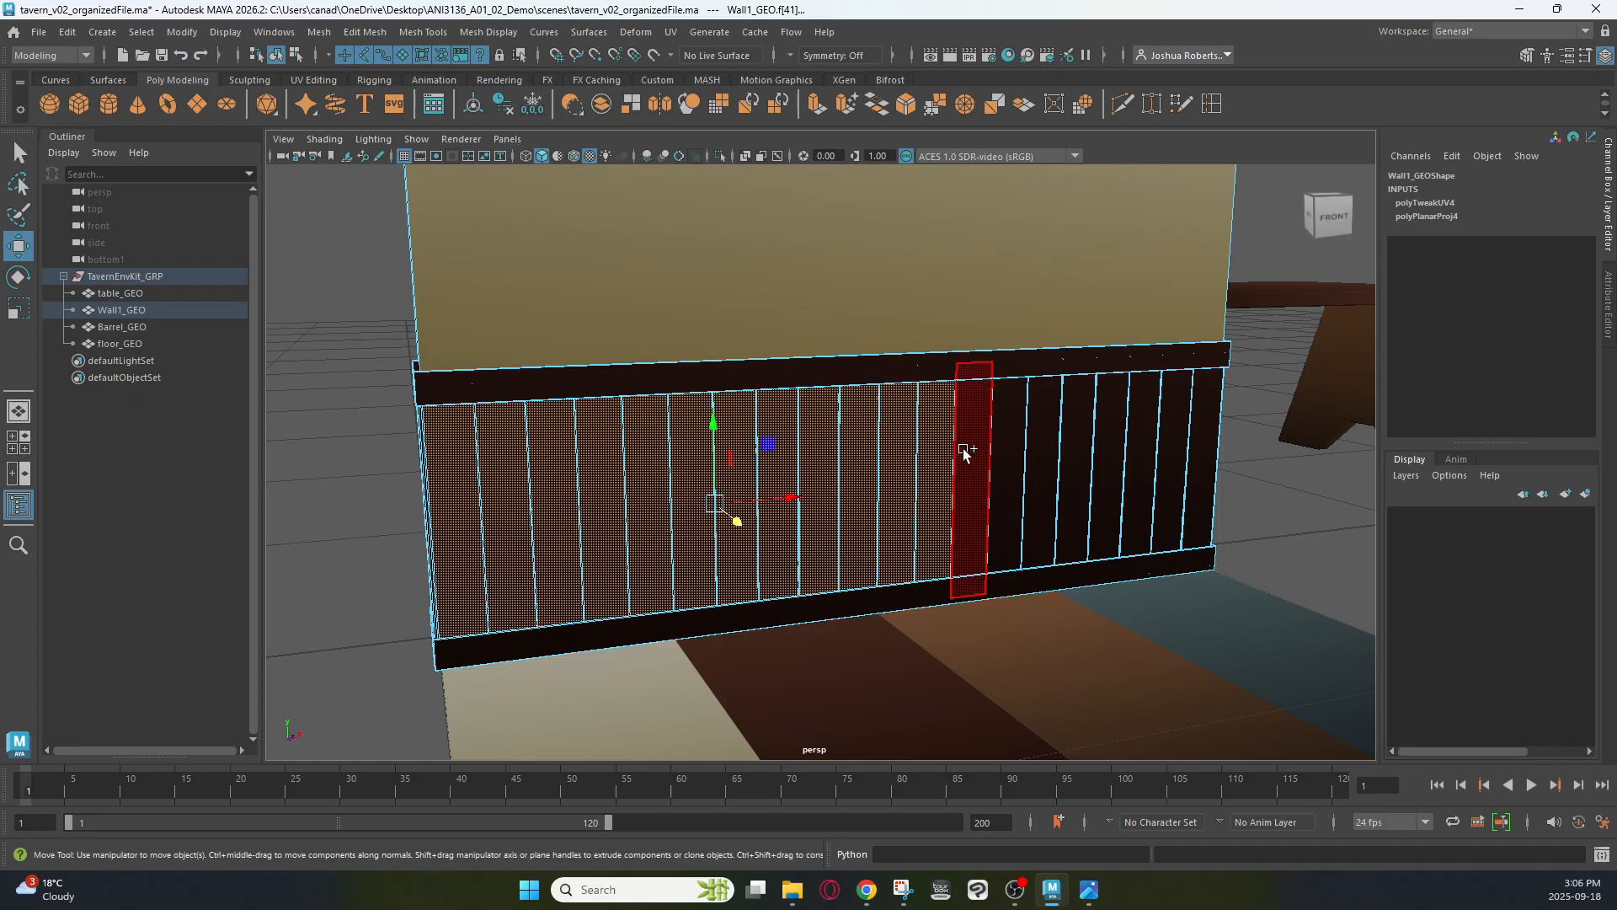
shift+click(967, 454)
shift+click(1004, 456)
shift+click(1042, 456)
shift+click(1082, 455)
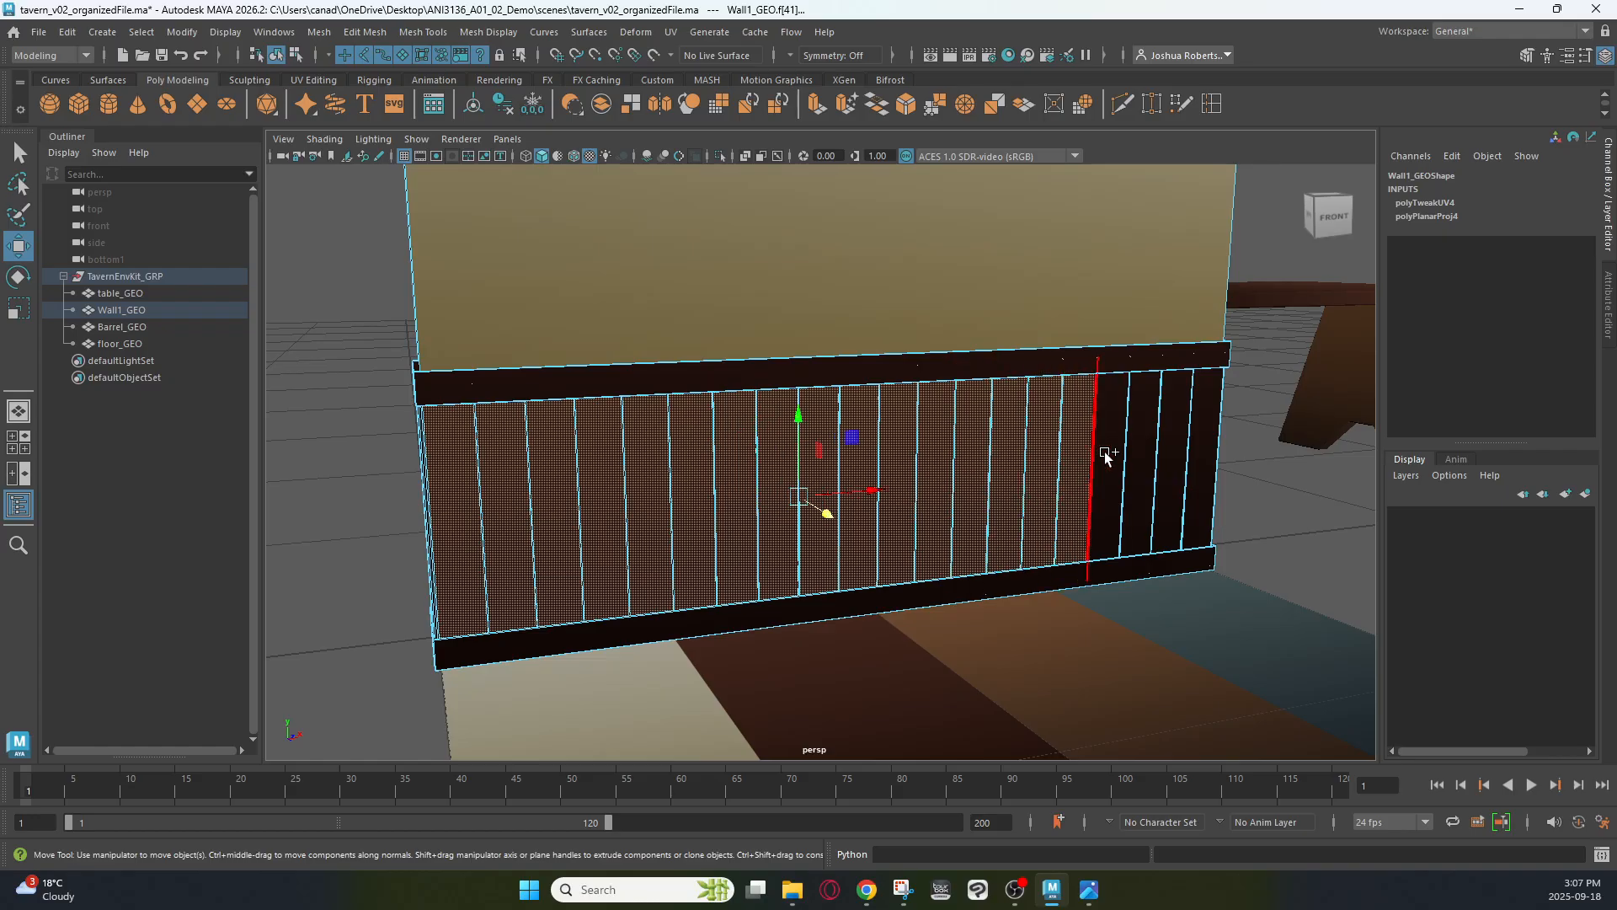
shift+click(1115, 455)
shift+click(1141, 455)
shift+click(1178, 455)
shift+click(1205, 454)
alt+drag(1204, 455, 1155, 592)
shift+click(1155, 592)
Add all the plank faces on the back of the wall to the selection, leaving out the large upper panel
alt+drag(1281, 451, 834, 502)
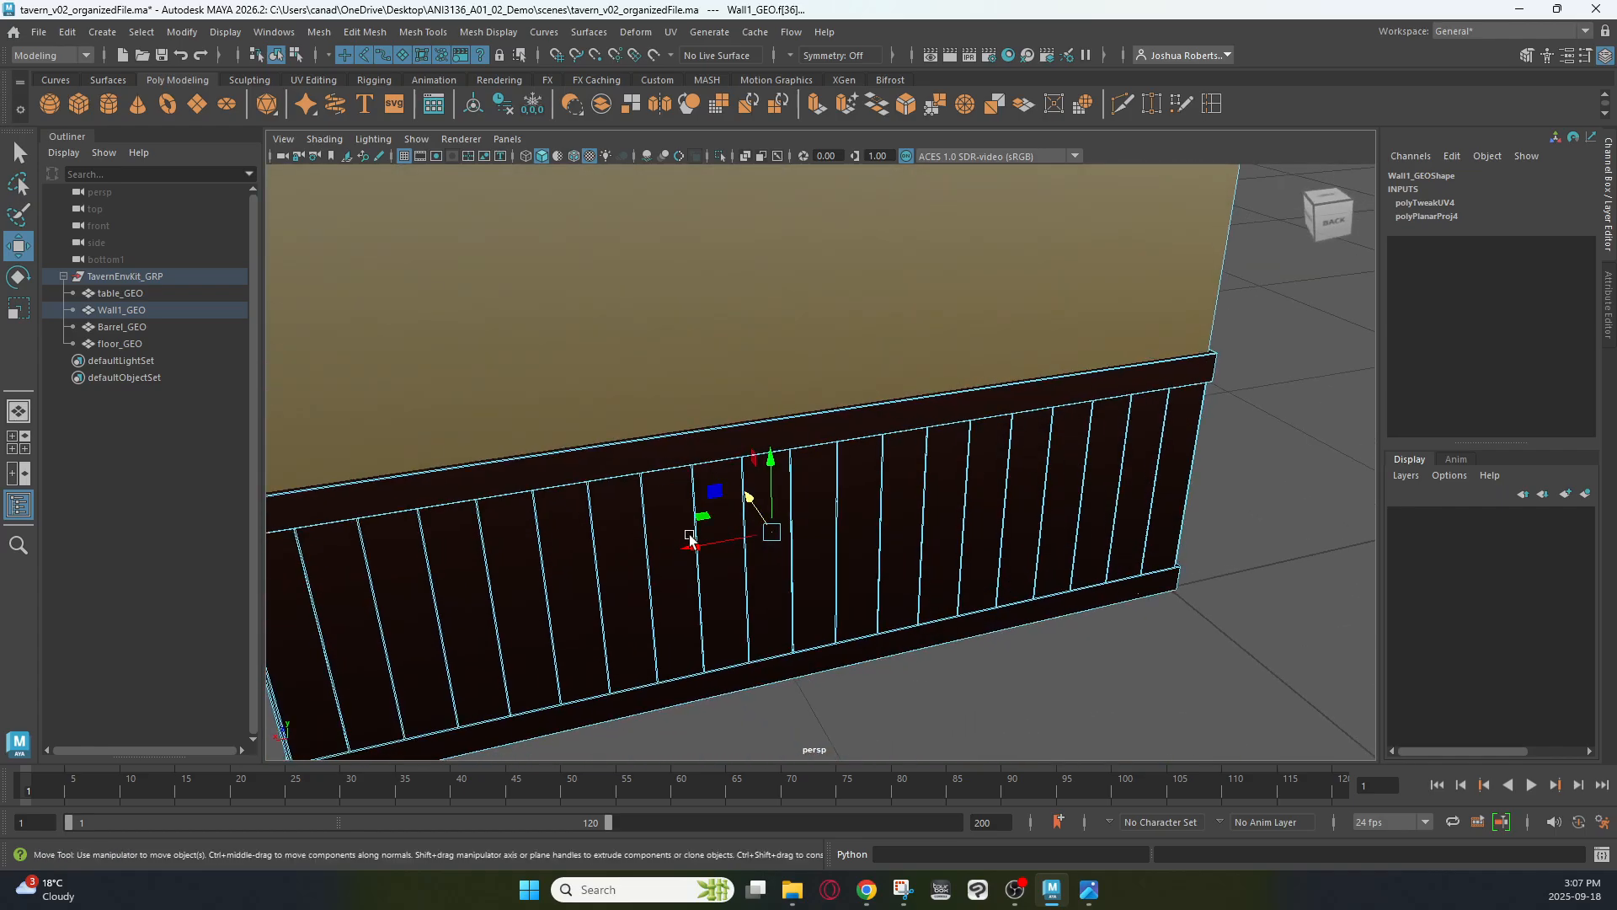
shift+click(371, 670)
shift+click(440, 642)
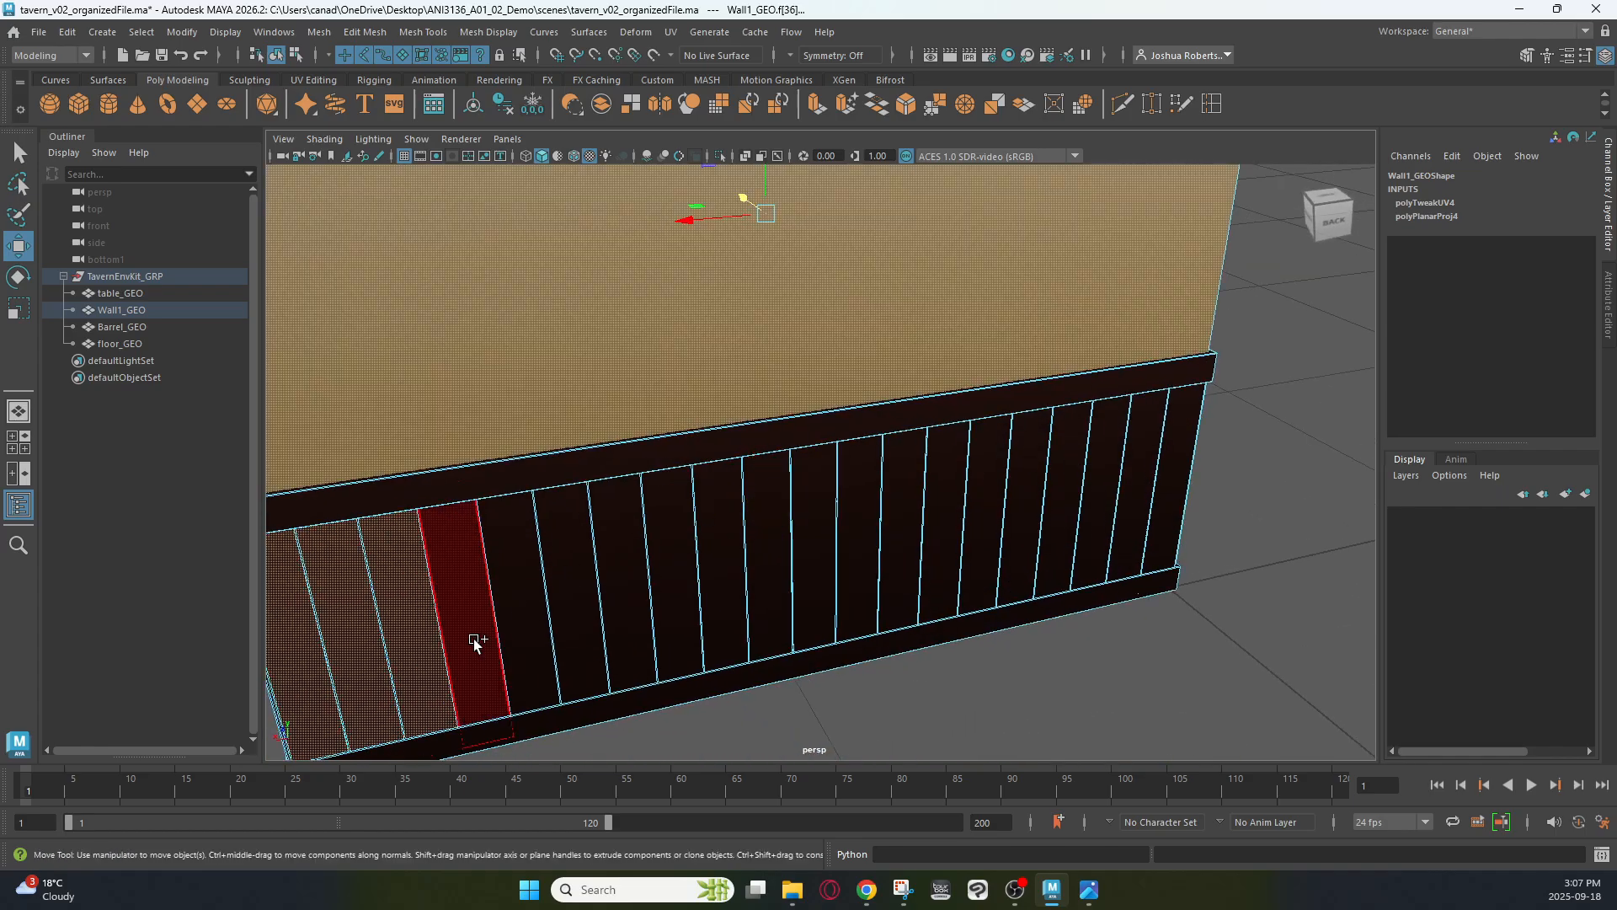
key(ctrl+z)
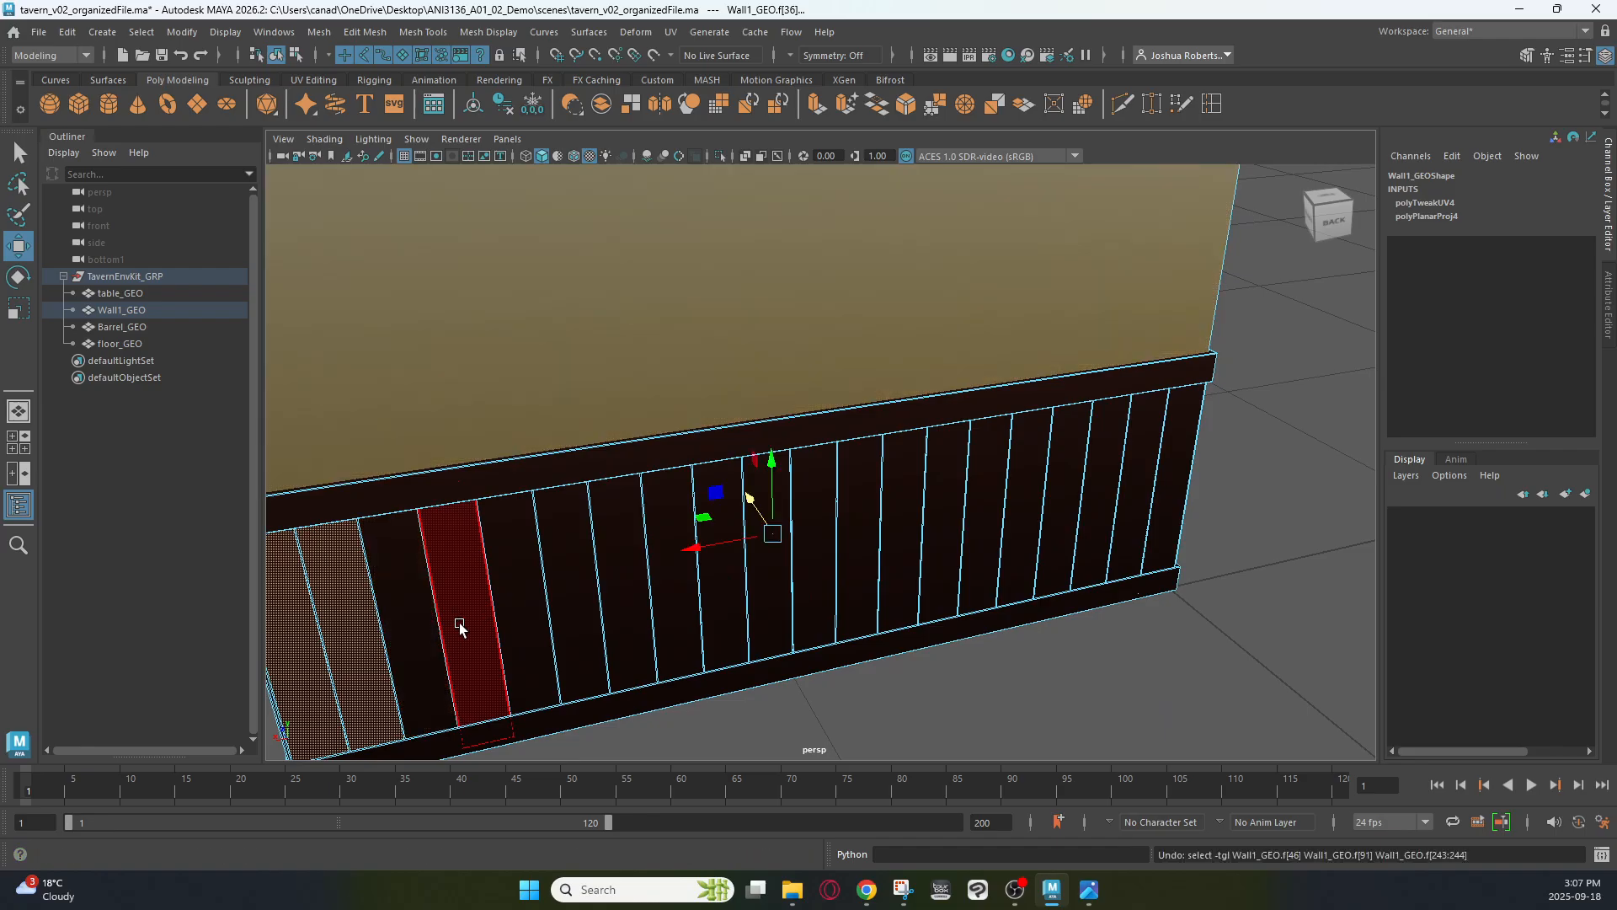
shift+click(418, 643)
shift+click(480, 671)
shift+click(529, 613)
shift+click(587, 606)
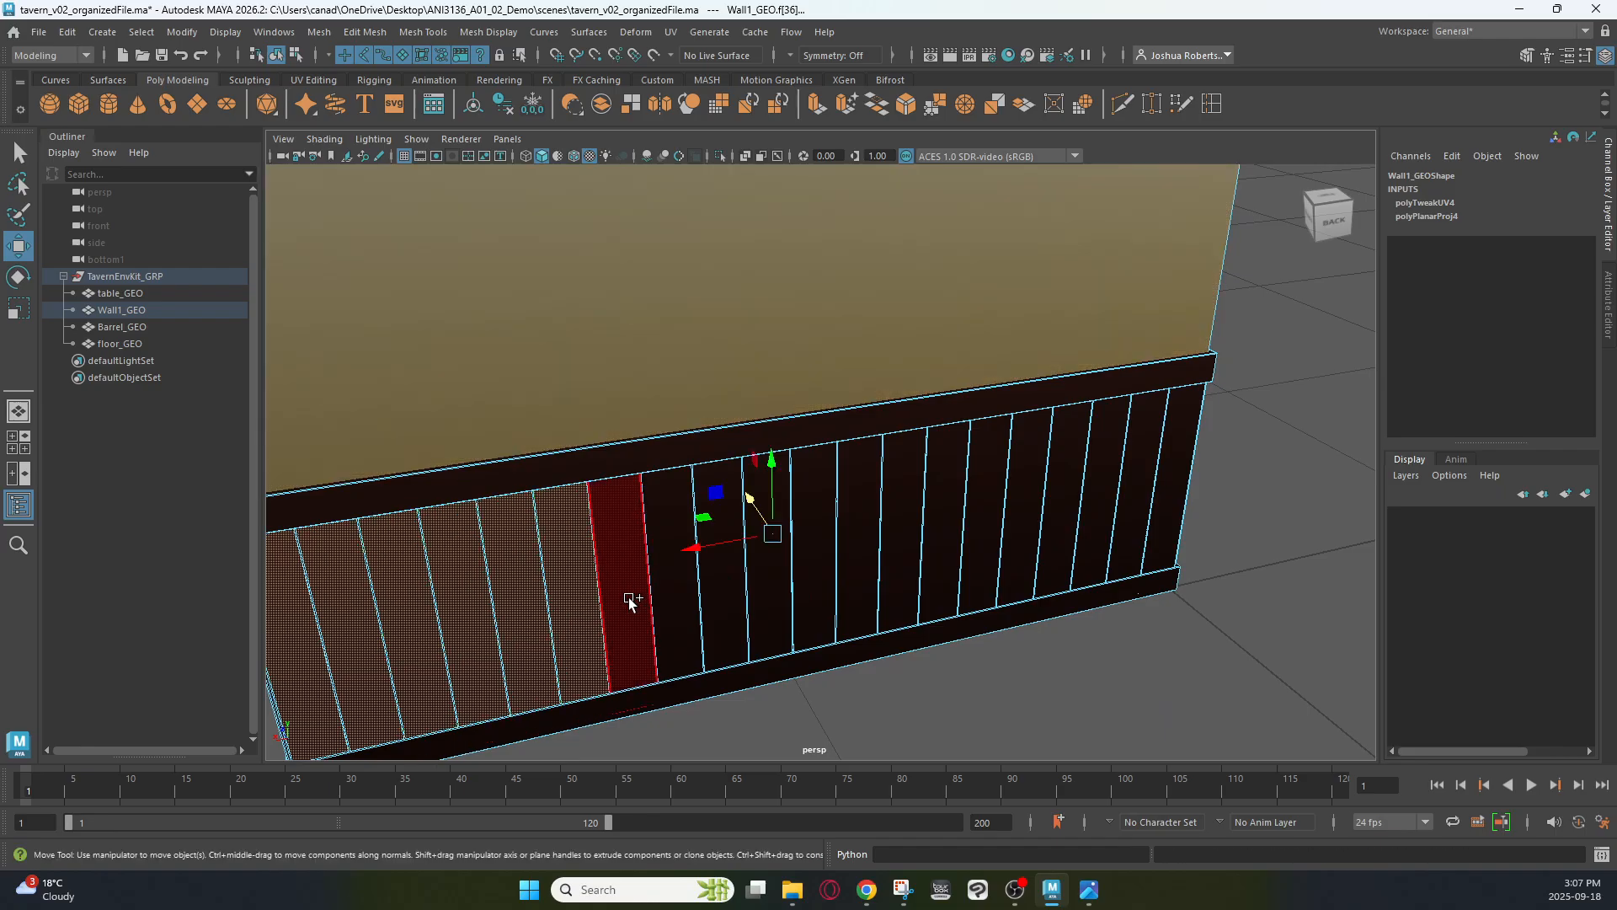
shift+click(631, 597)
shift+click(683, 605)
shift+click(706, 608)
shift+click(762, 607)
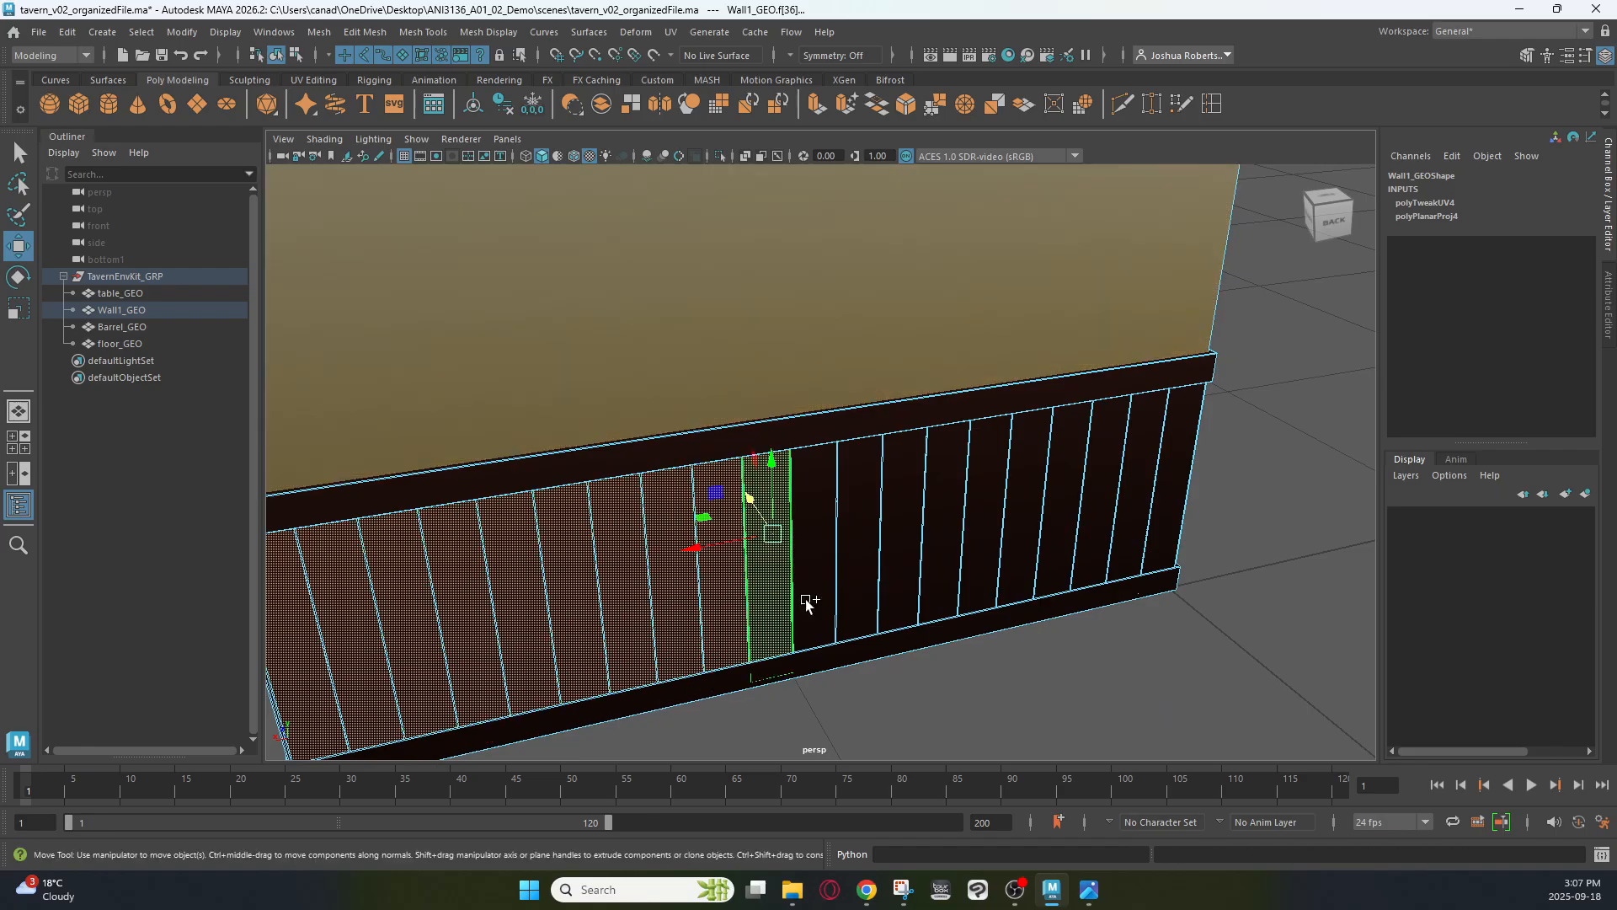
shift+click(809, 603)
shift+click(852, 589)
shift+click(903, 564)
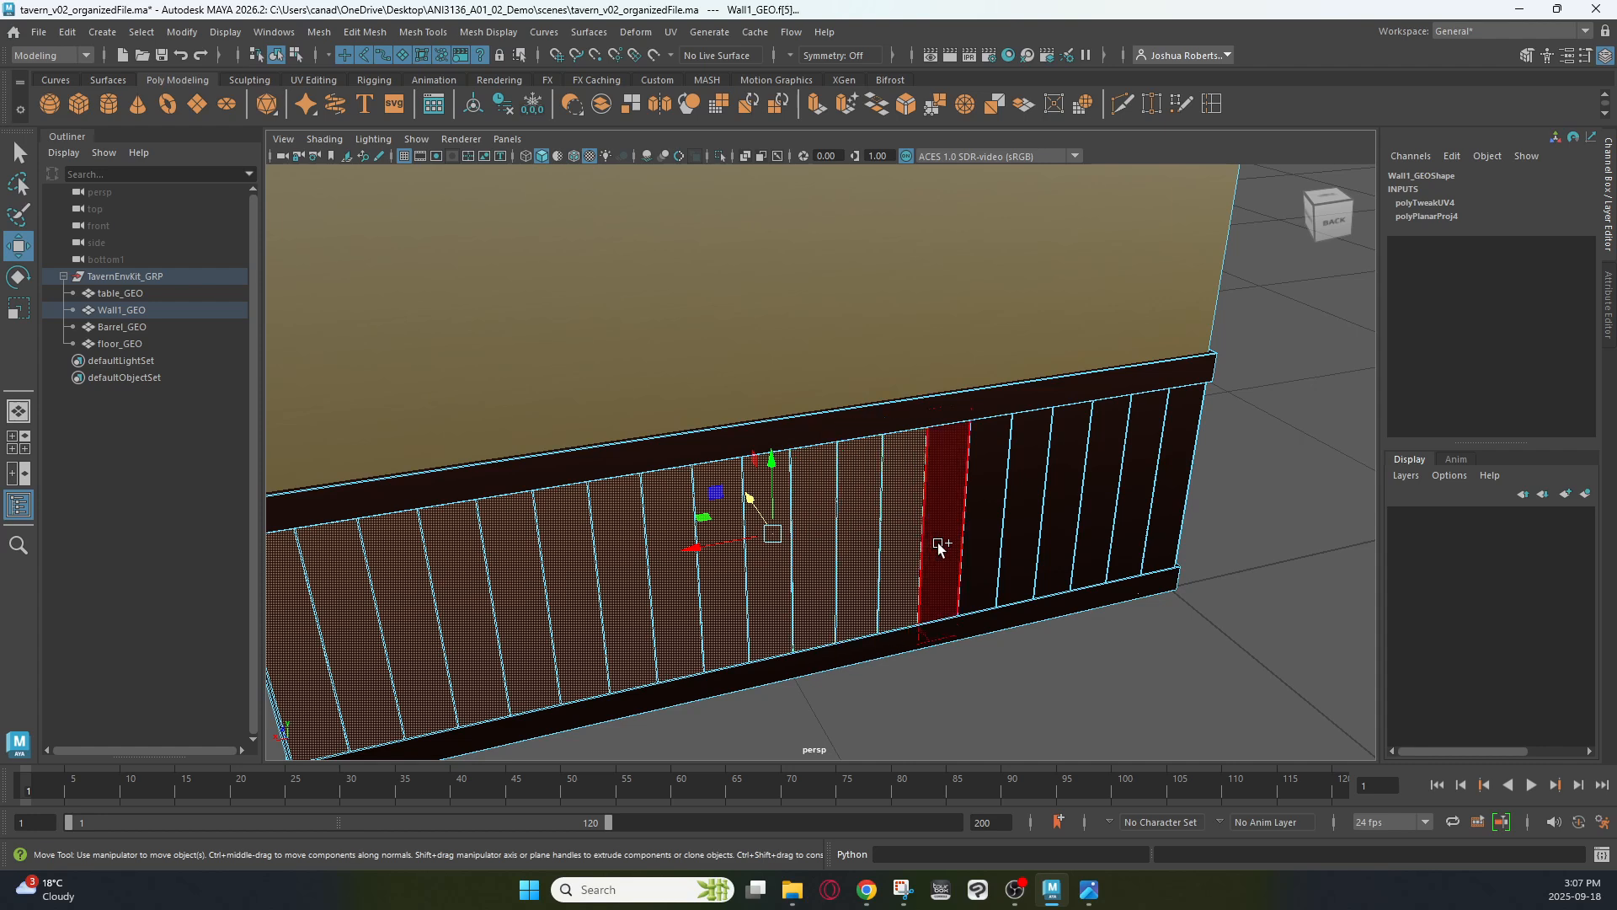
shift+click(941, 547)
shift+click(979, 533)
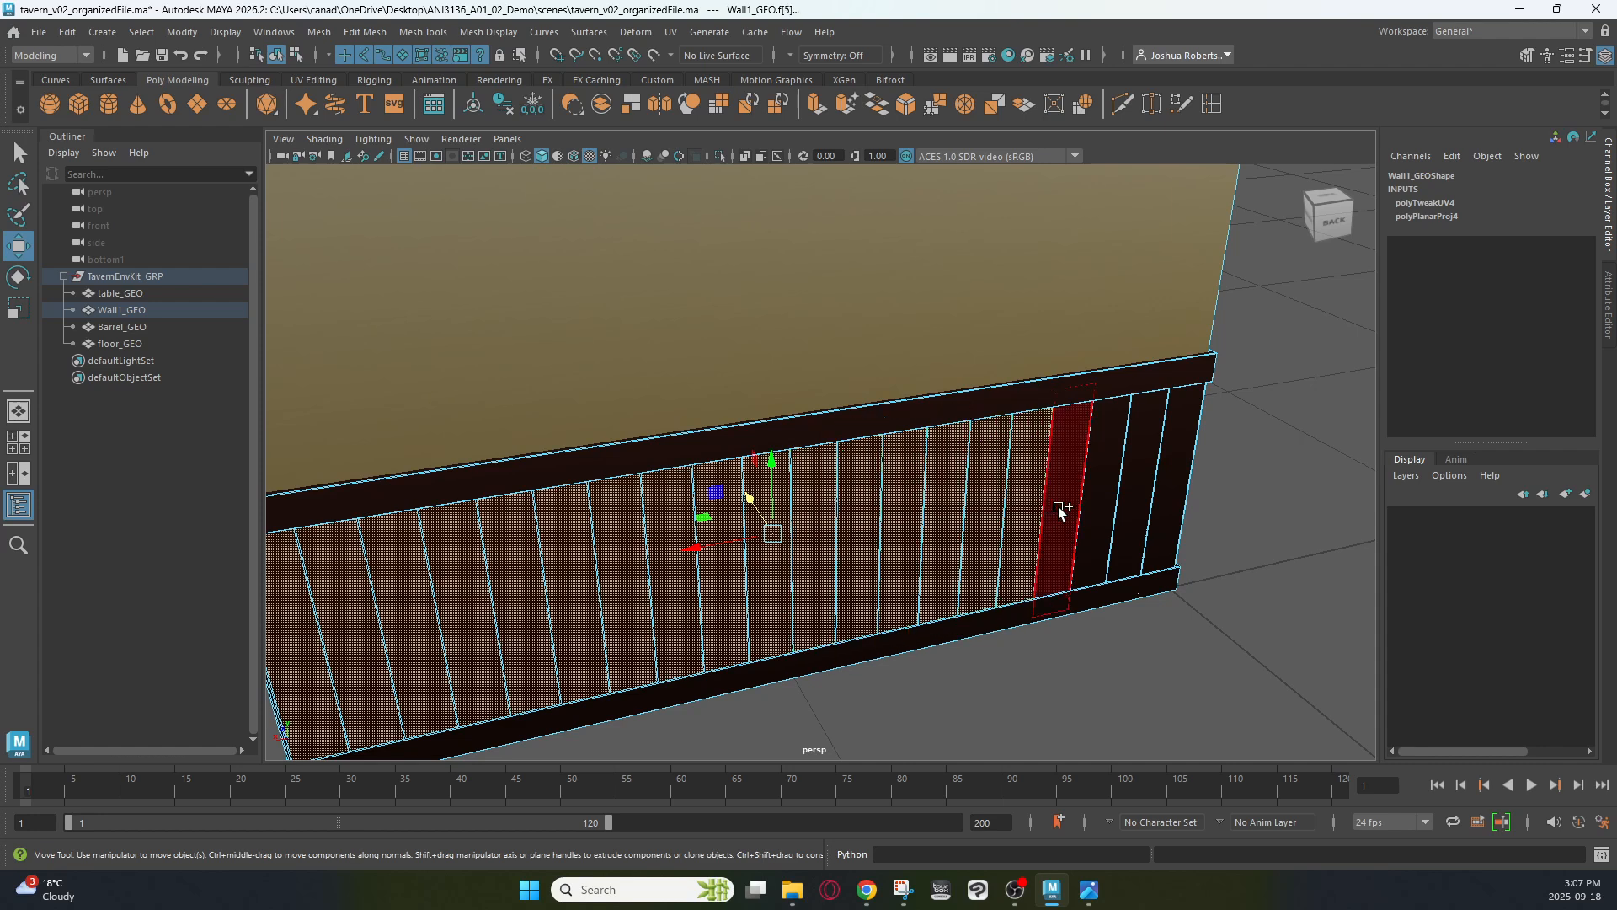
shift+click(1174, 486)
Create new Camera-based UVs for the selected plank faces from the front view
alt+drag(1224, 485, 955, 497)
alt+drag(837, 640, 648, 556)
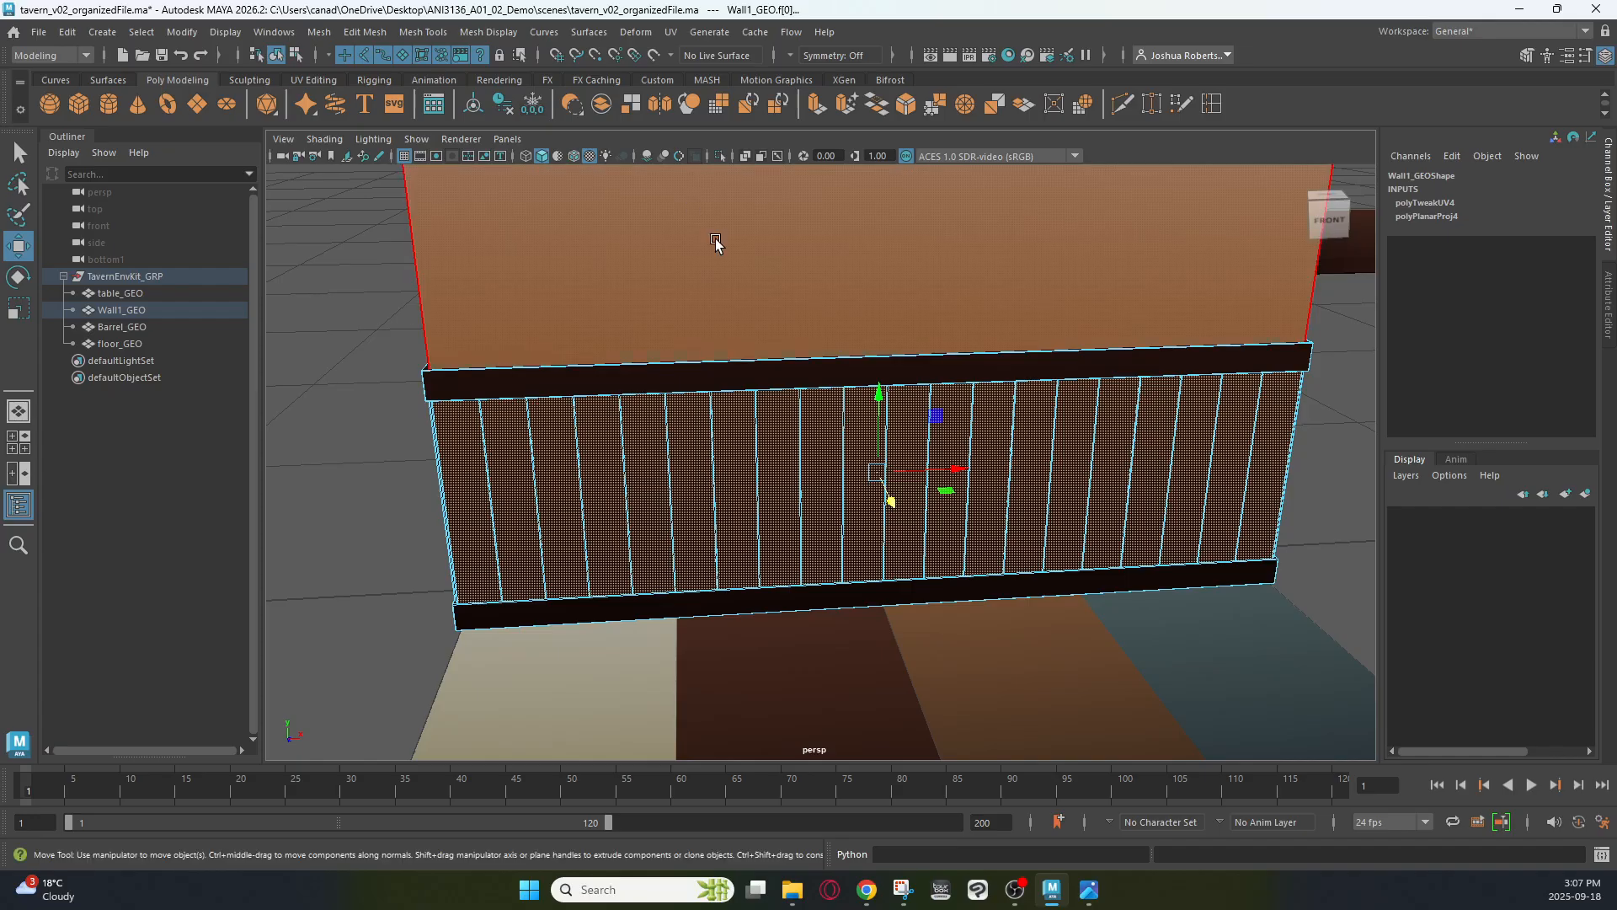
key(space)
key(space)
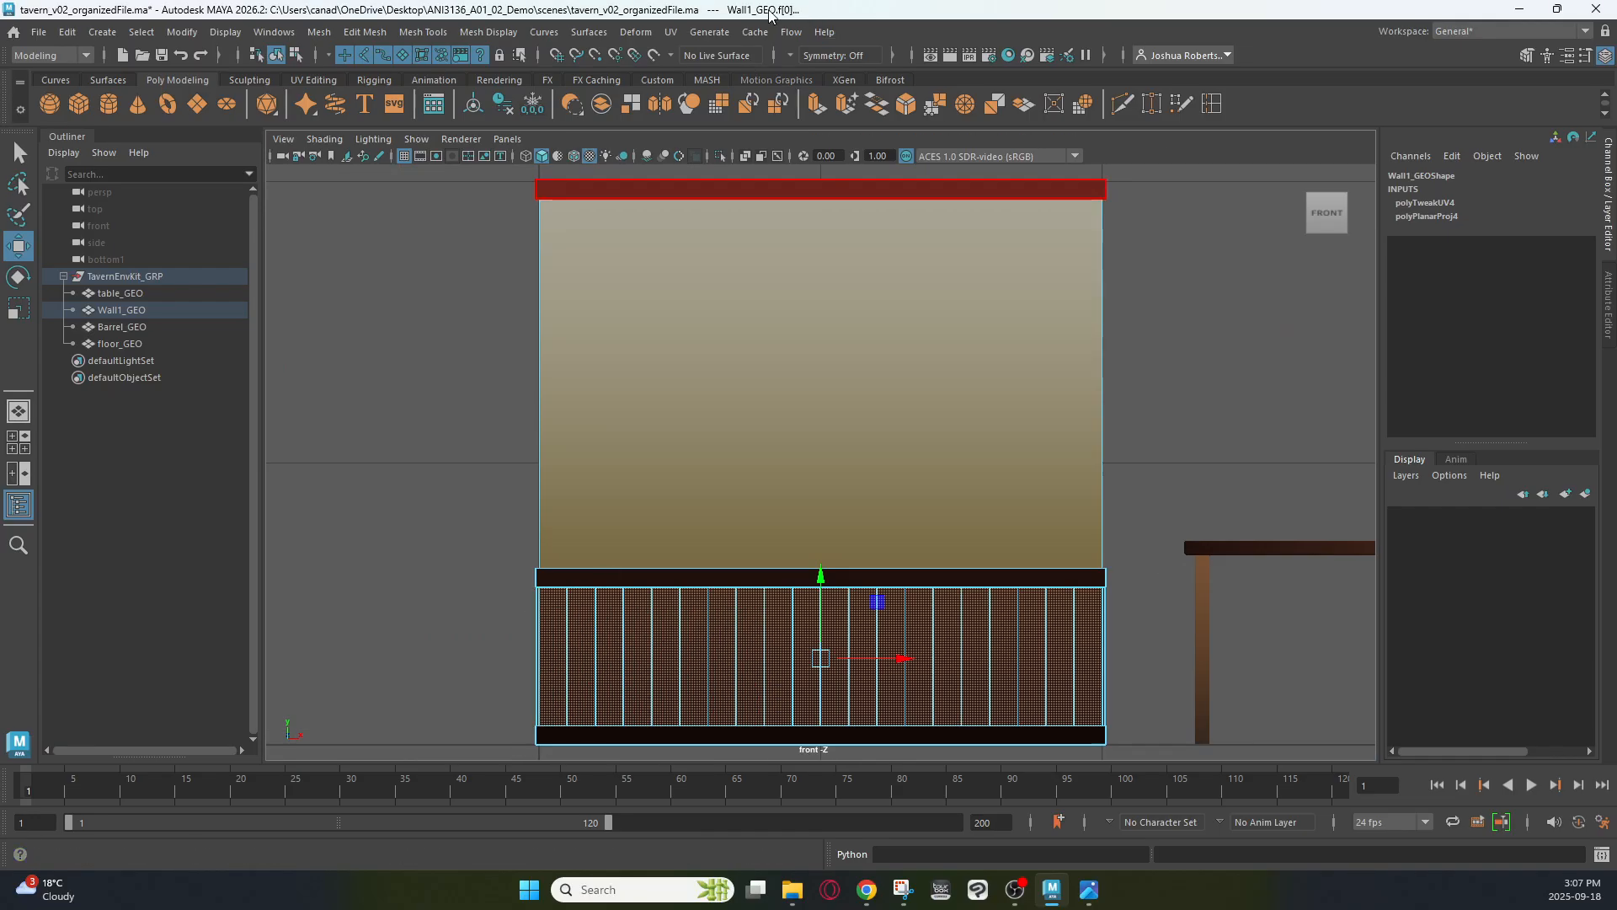
click(670, 31)
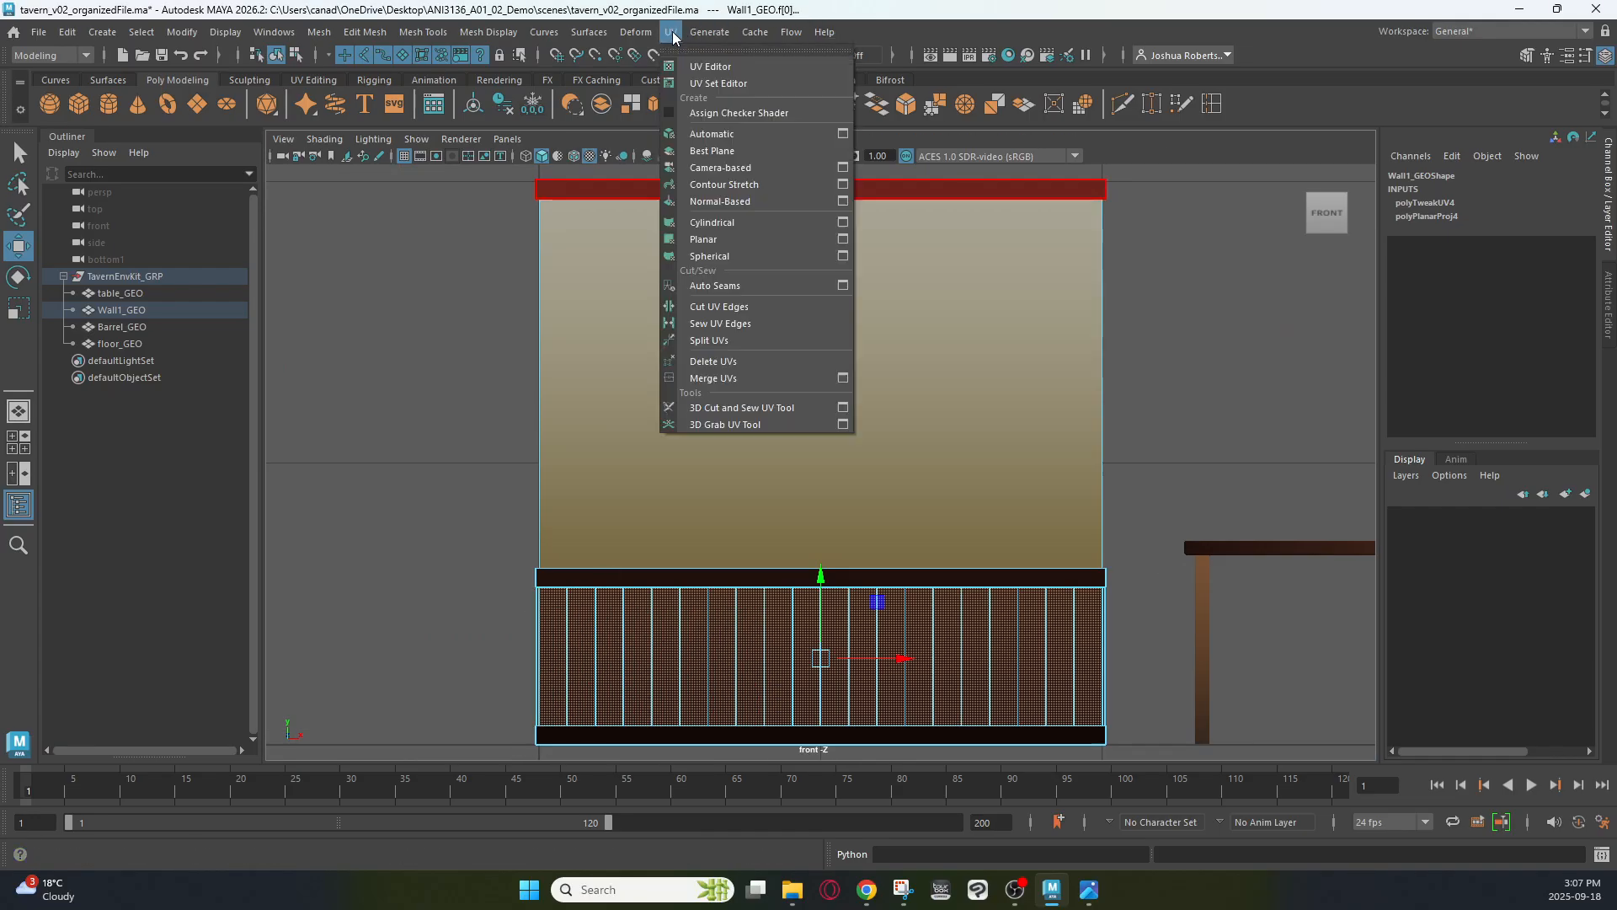
click(726, 168)
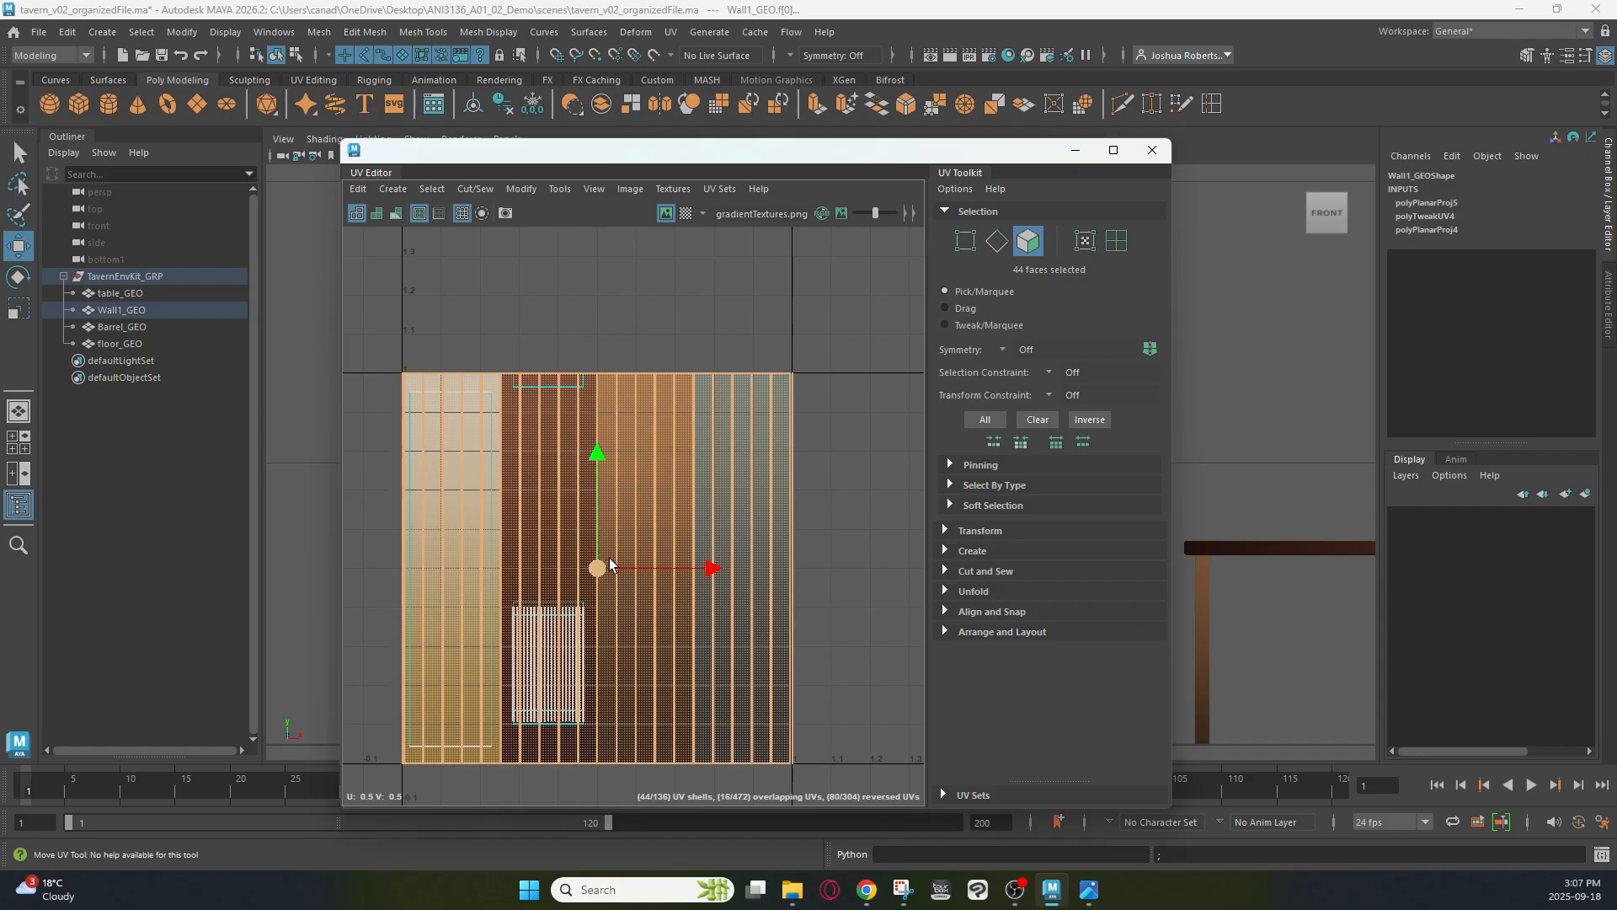
Scale the plank UVs down and fit them in the upper part of the dark brown strip, clearing the UV Editor from the view
key(r)
drag(705, 567, 608, 571)
key(w)
key(r)
key(w)
key(r)
drag(542, 455, 547, 532)
key(w)
drag(544, 457, 544, 353)
drag(657, 465, 666, 465)
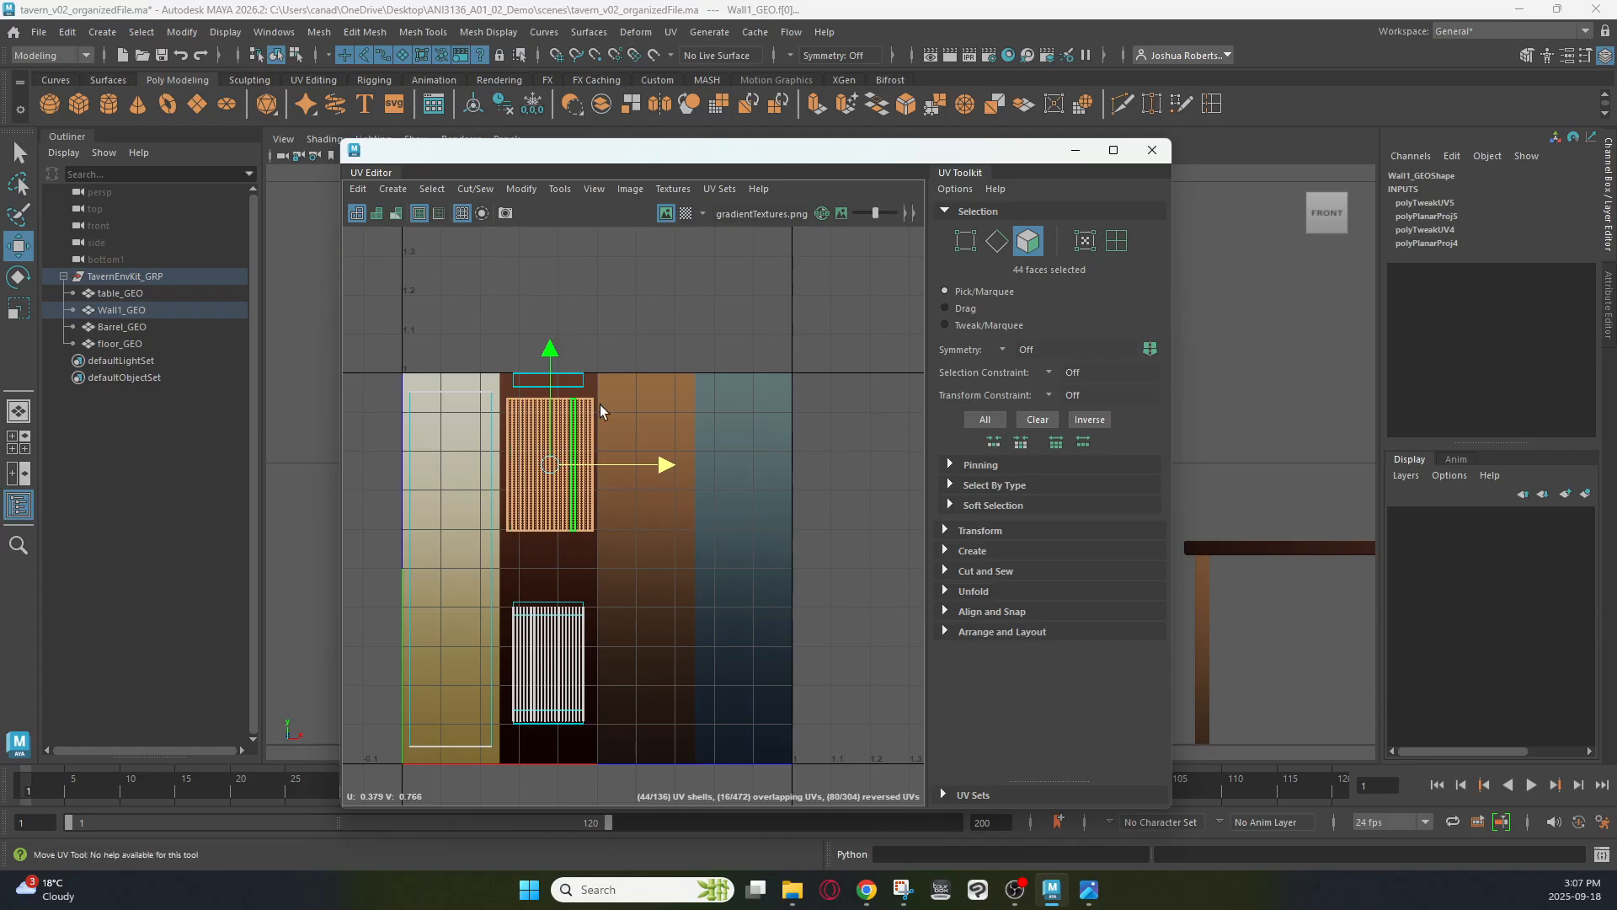
drag(933, 152, 0, 290)
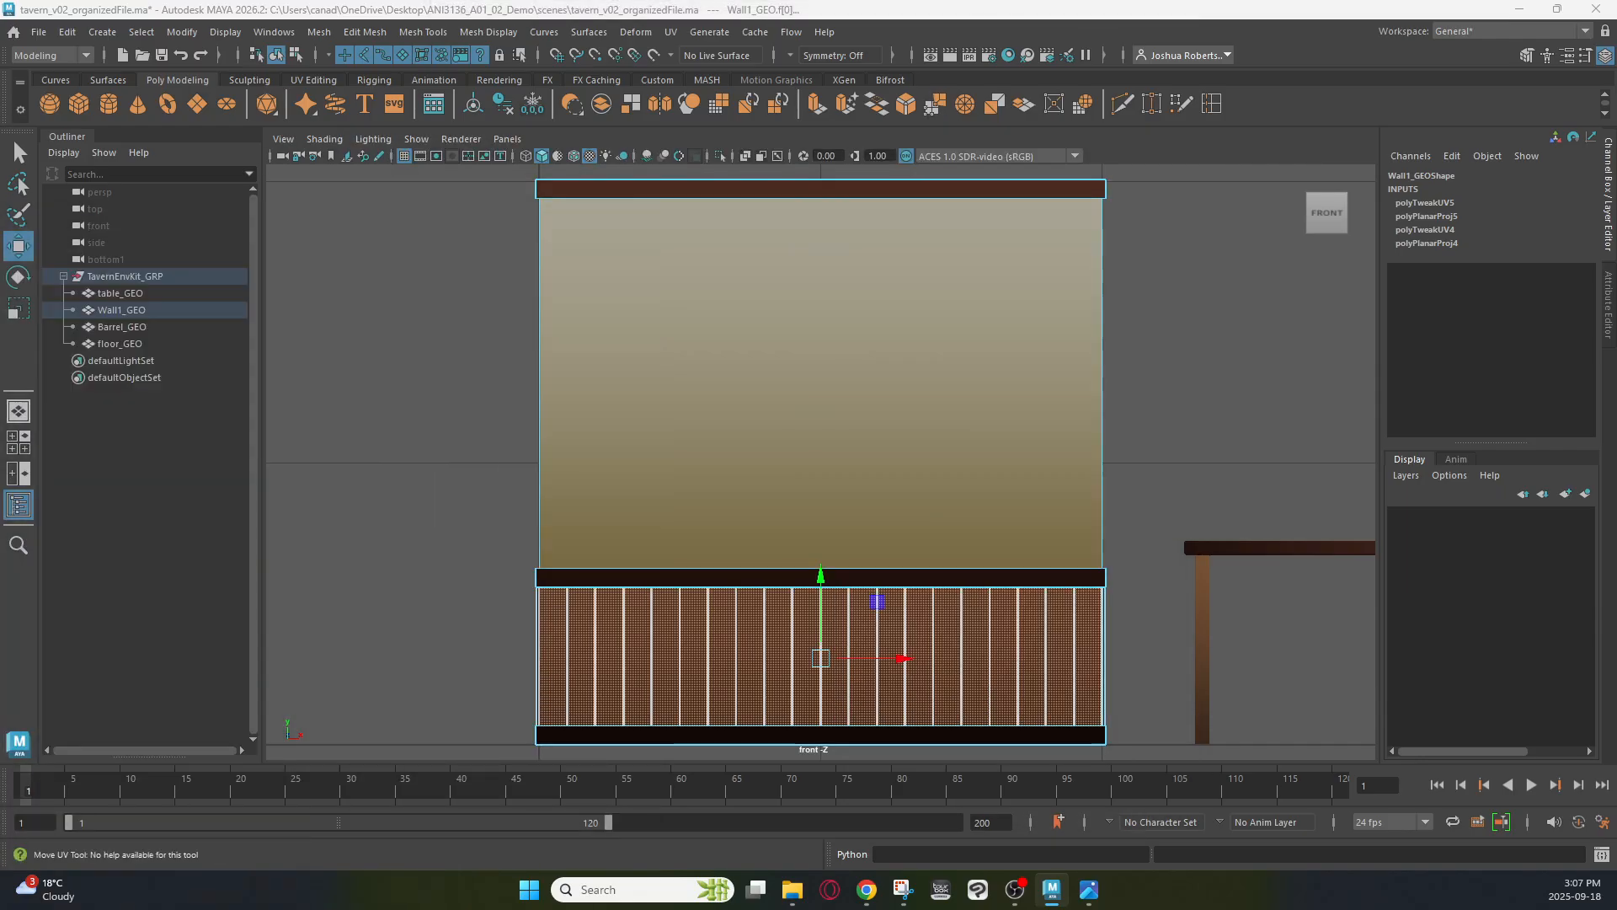
Return the wall to object mode, undo its accidental move in the front view and go back to the perspective view
right_drag(830, 389, 987, 337)
click(1239, 357)
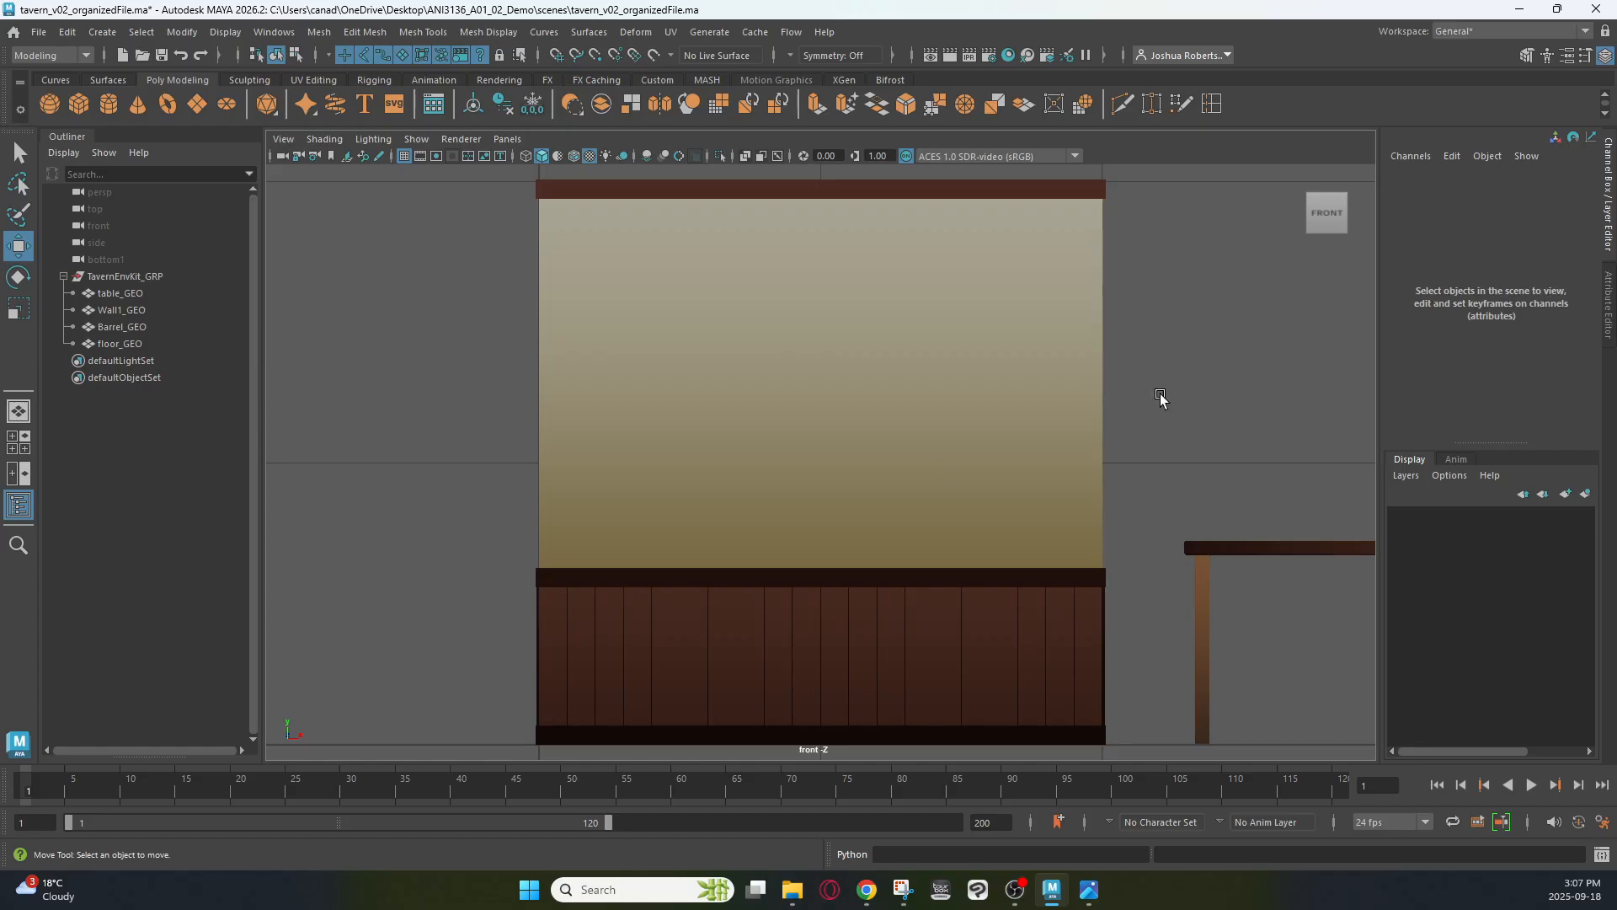
mouse_move(751, 478)
alt+mouse_down()
mouse_move(821, 487)
mouse_move(760, 489)
alt+mouse_up()
key(ctrl+z)
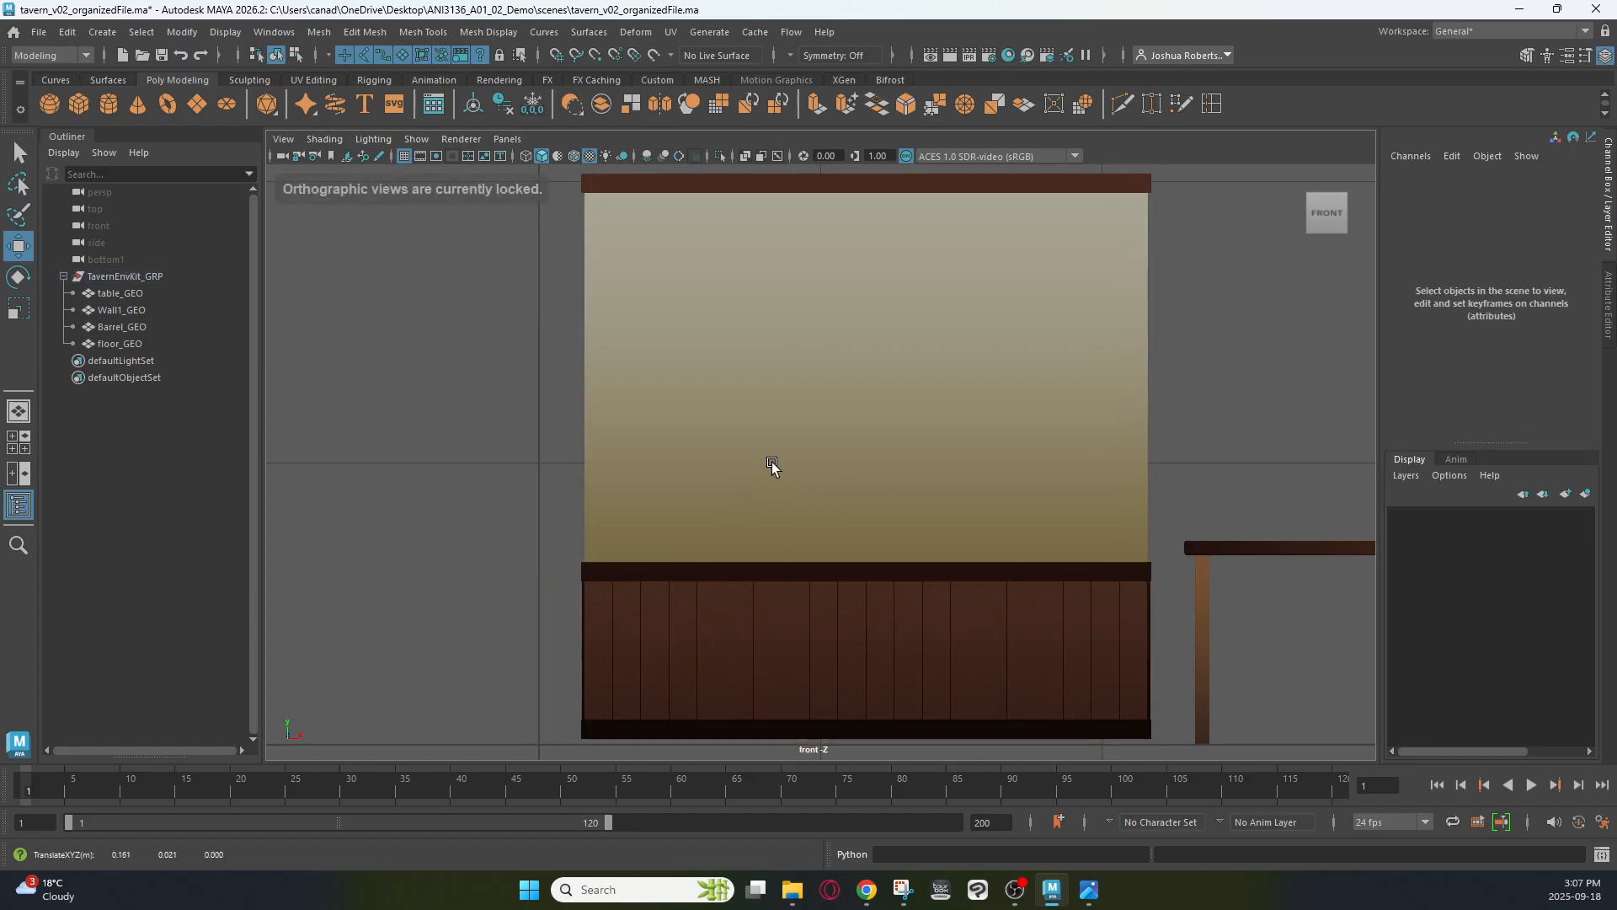
key(ctrl+z)
key(space)
key(space)
mouse_move(751, 447)
alt+mouse_down()
mouse_move(664, 407)
mouse_move(976, 416)
mouse_move(913, 452)
mouse_move(882, 449)
mouse_move(949, 437)
mouse_move(764, 418)
alt+mouse_up()
alt+drag(951, 444, 829, 440)
Select the faces of the trim board above the planks and bring the UV Editor back into view
click(838, 361)
right_drag(816, 364, 817, 396)
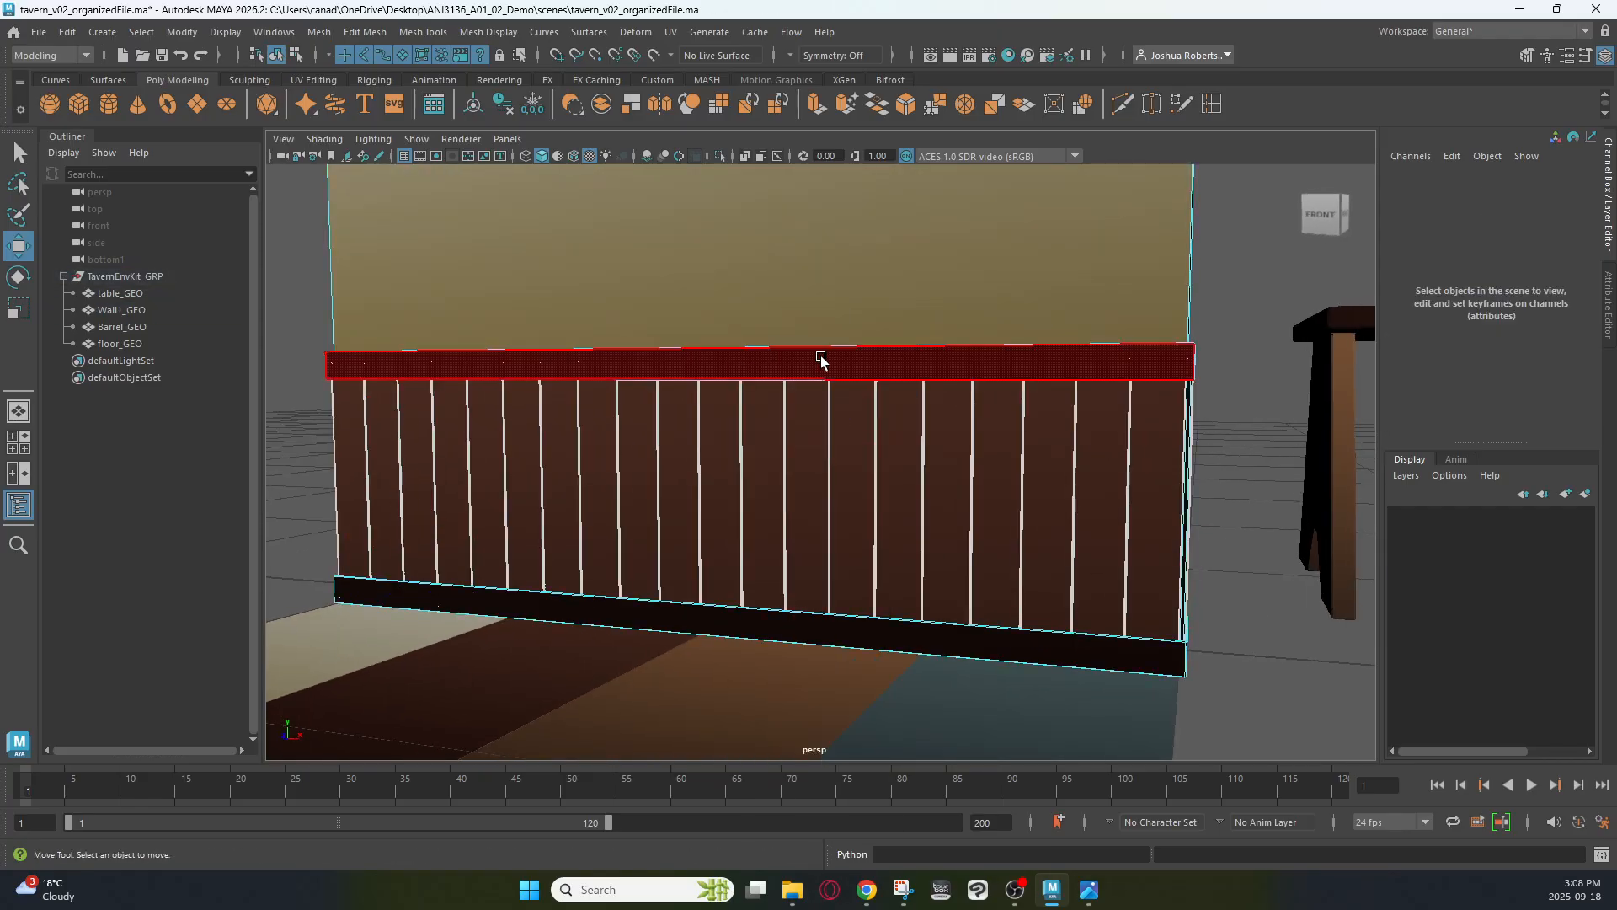
click(823, 362)
shift+click(844, 630)
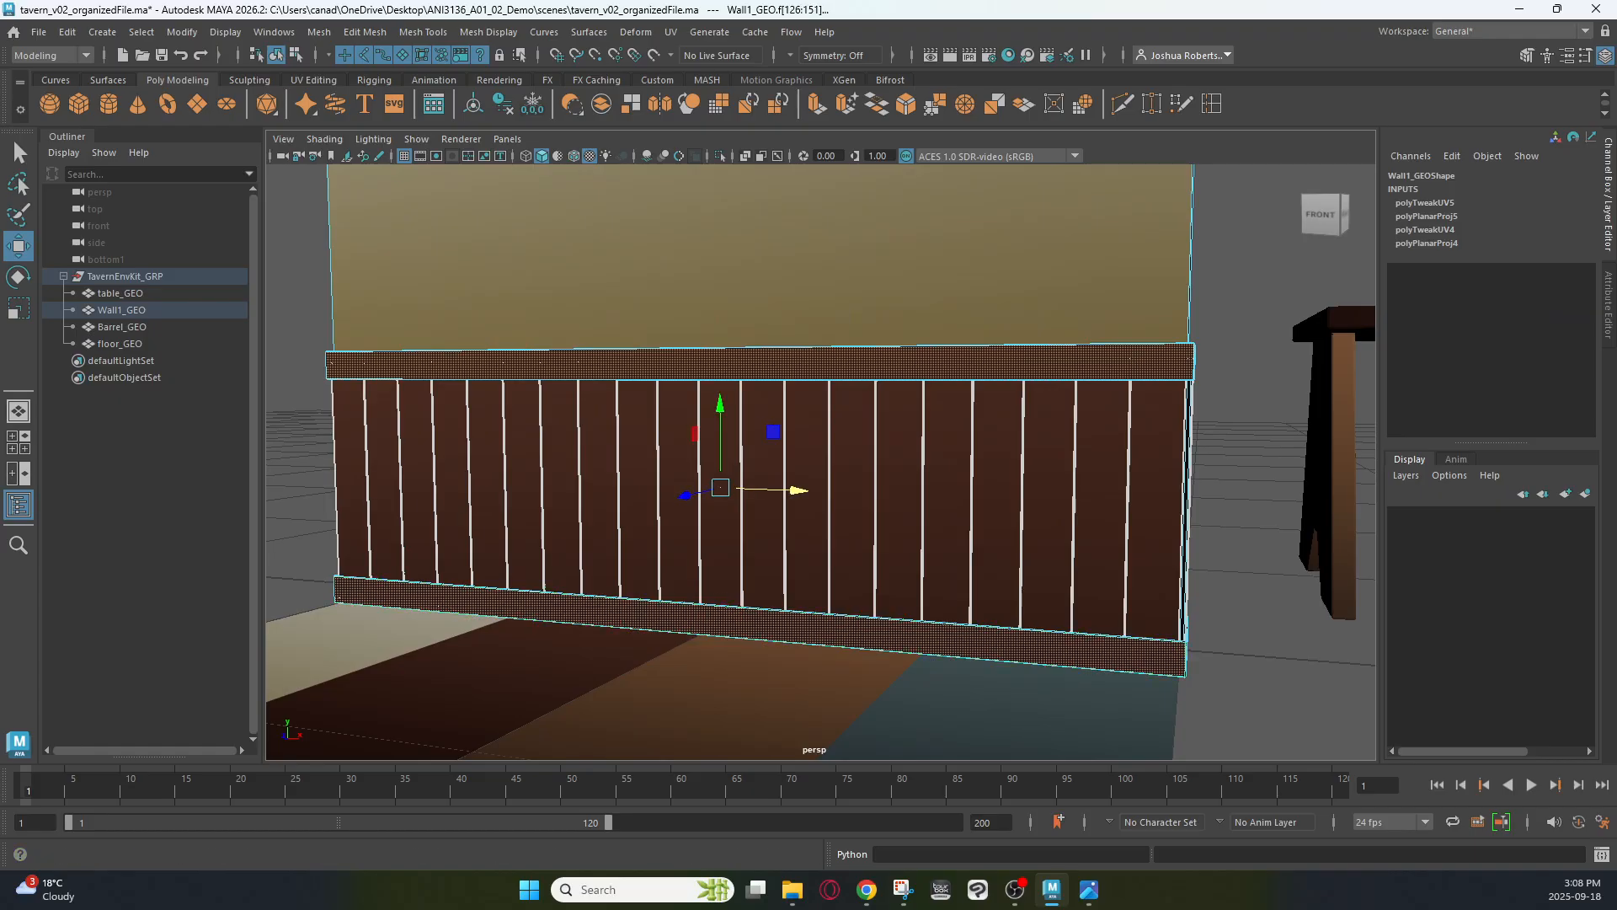
drag(0, 160, 140, 205)
click(888, 364)
drag(271, 209, 818, 205)
Stretch the upper trim board's UVs vertically and move them up to the top part of the dark brown strip
key(r)
drag(525, 547, 517, 198)
key(w)
drag(525, 542, 526, 365)
drag(652, 187, 245, 170)
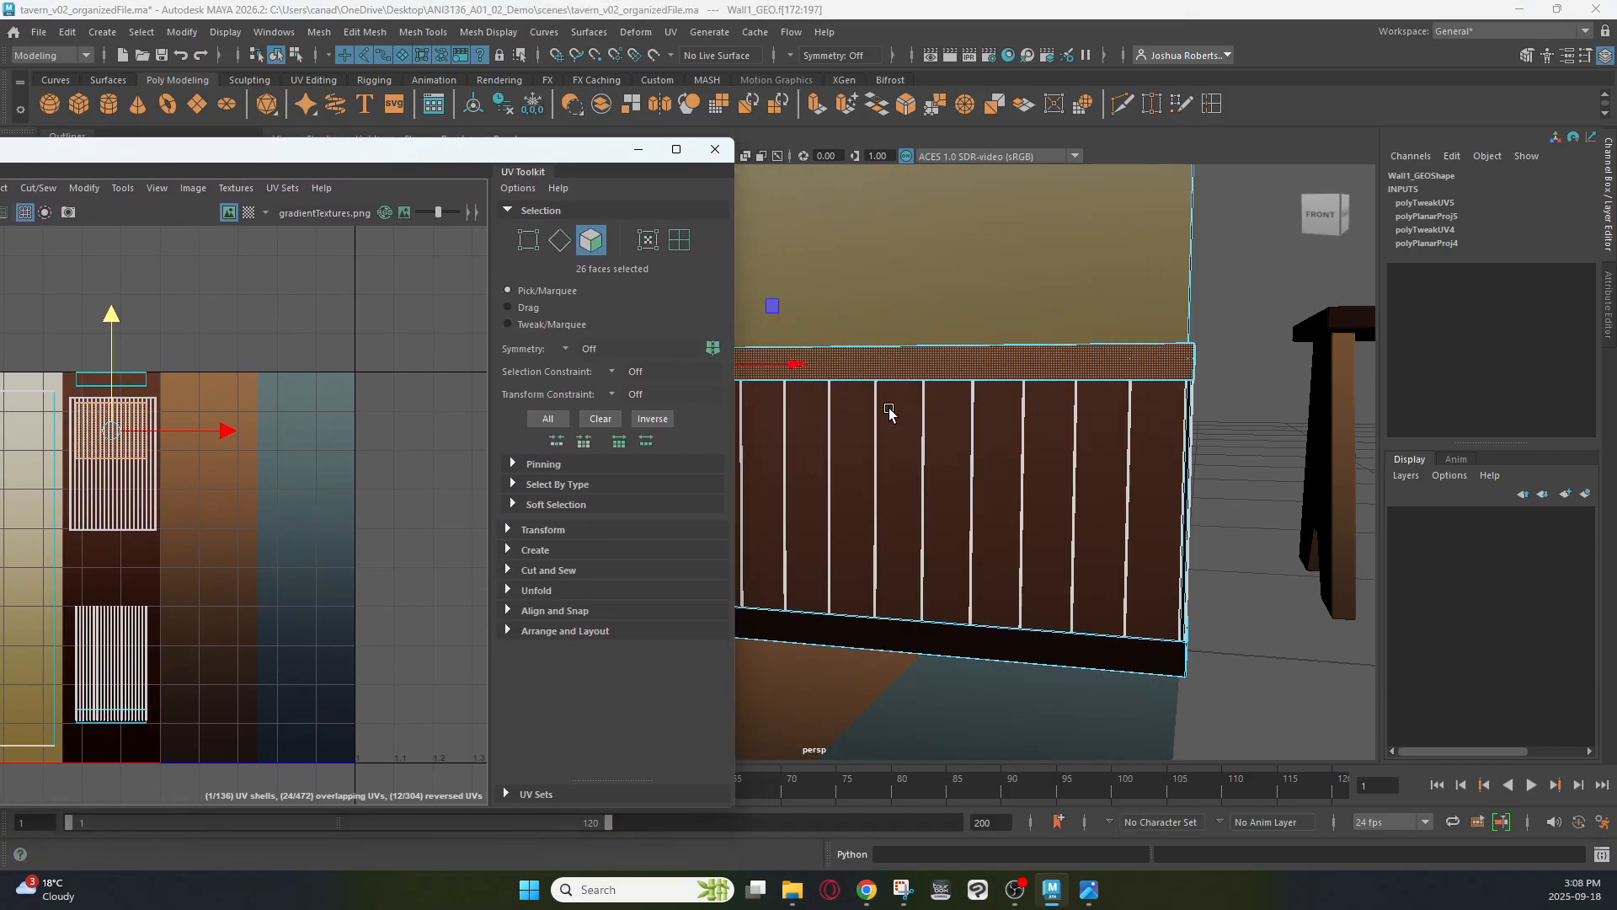
Check the wall in object mode, reselect the upper trim board's faces and move their UVs down to a darker part of the strip
right_drag(918, 368, 909, 316)
click(1268, 271)
alt+drag(1042, 431, 988, 354)
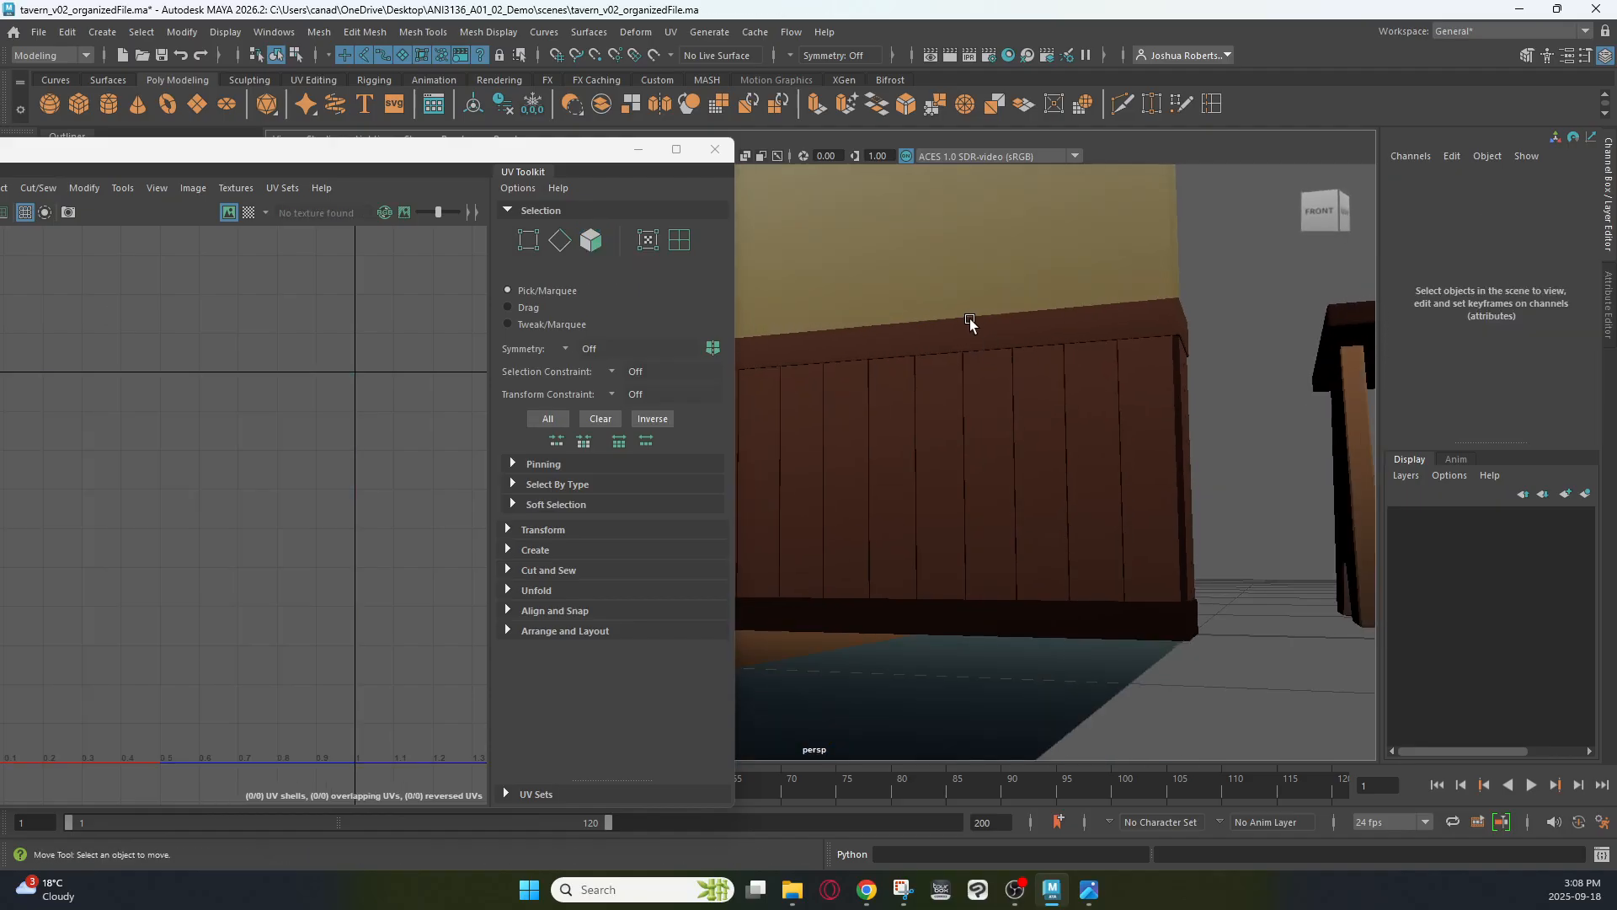
click(946, 340)
right_drag(888, 343, 893, 364)
double_click(891, 356)
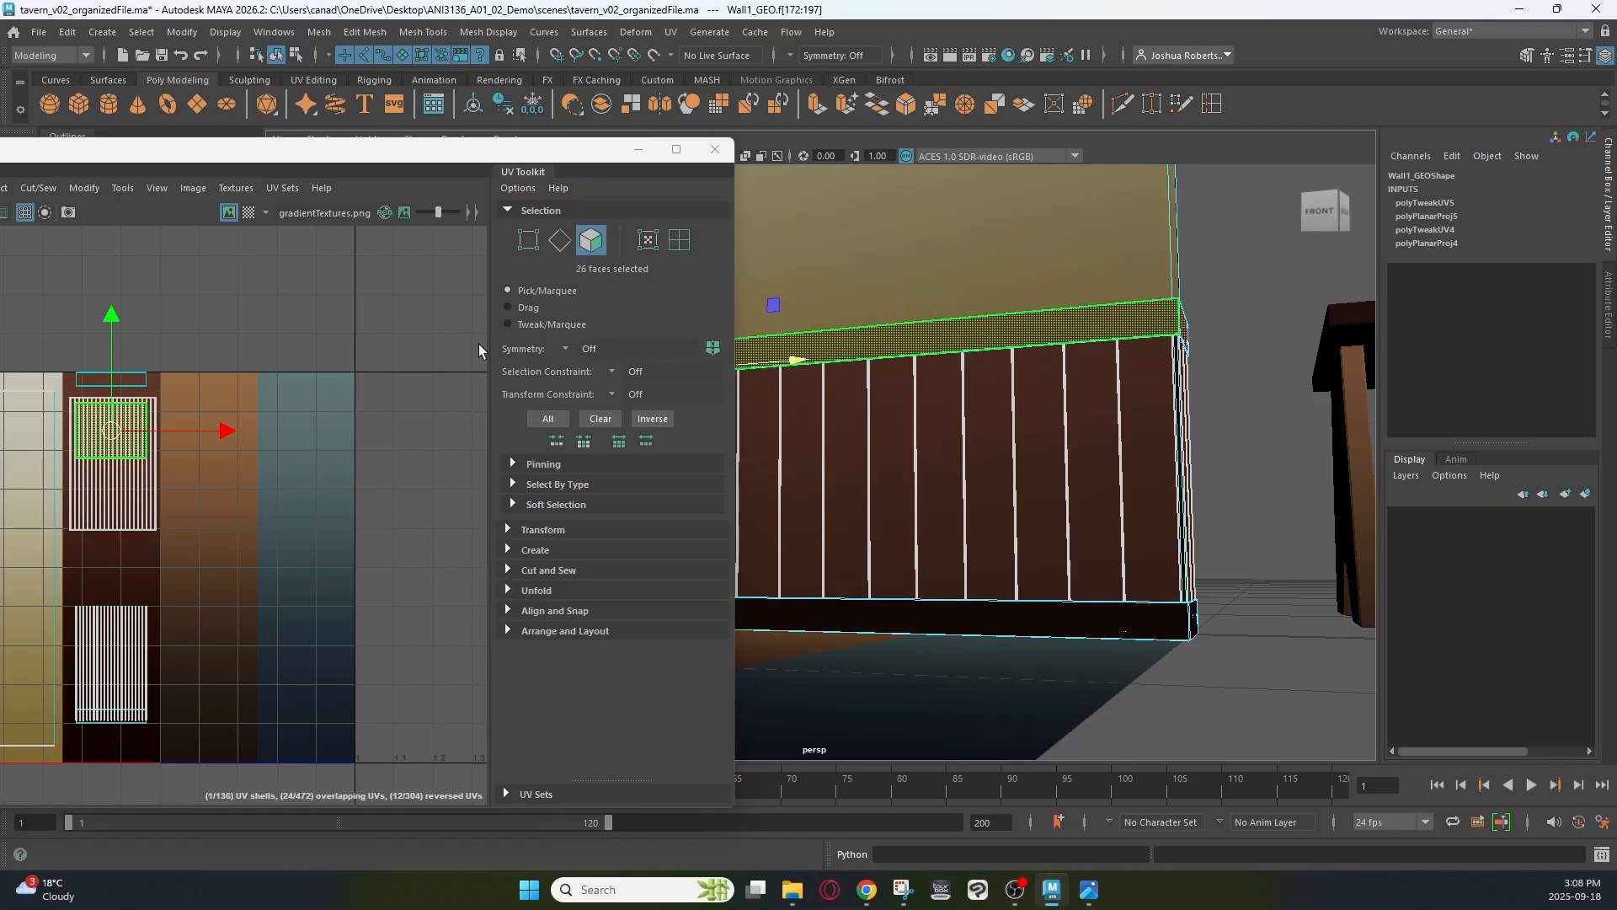
drag(115, 316, 137, 378)
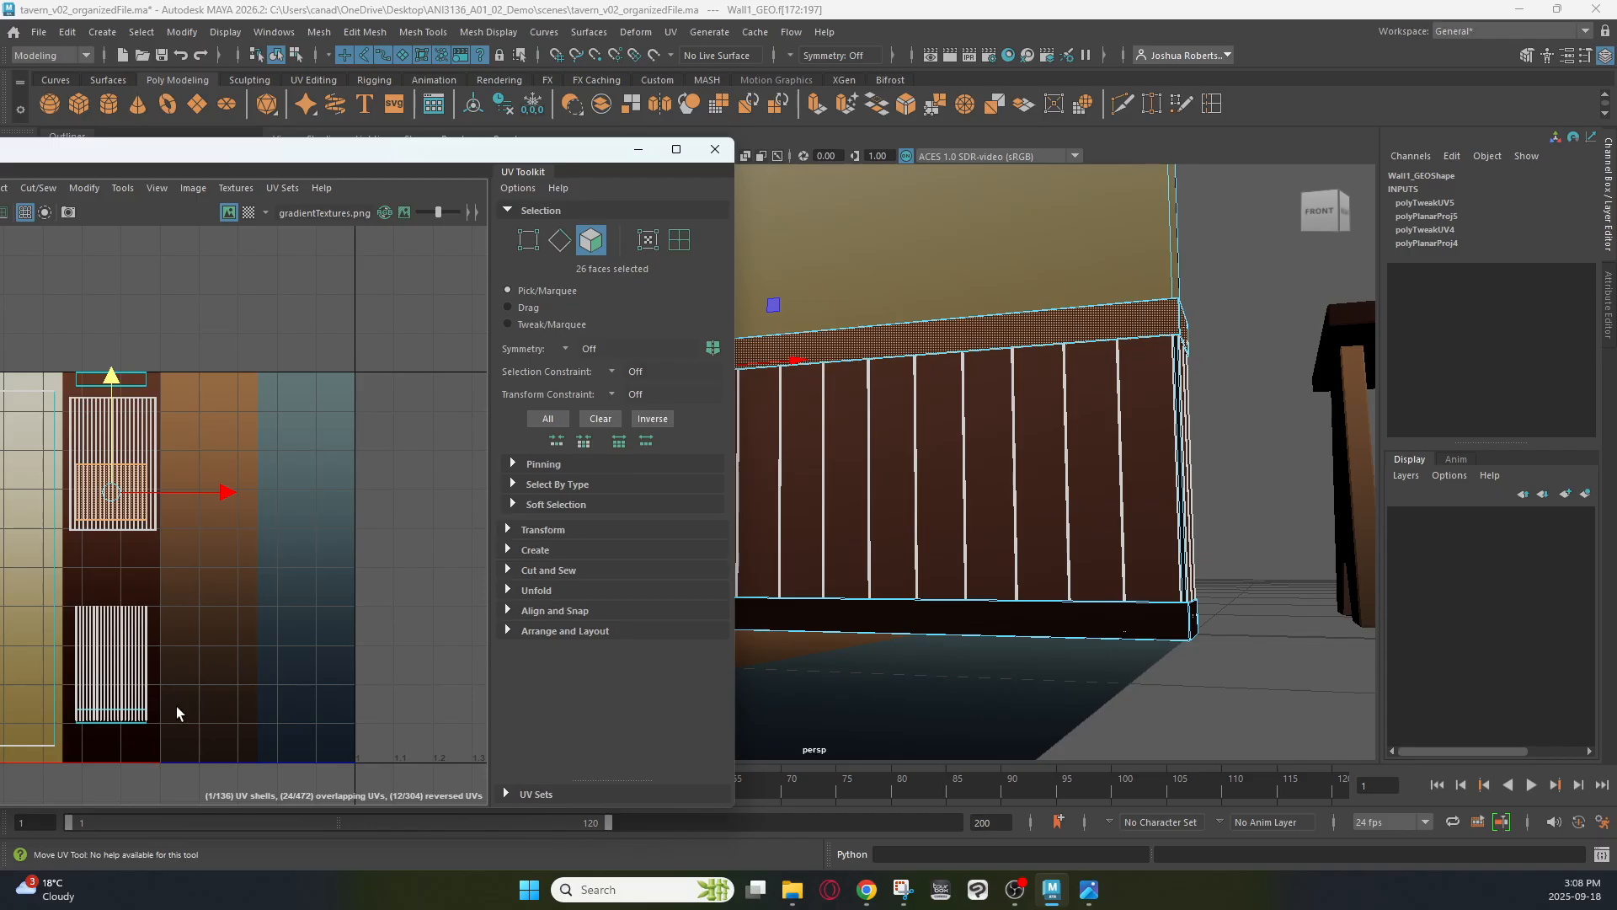
Select the baseboard's faces, stretch their UVs vertically and move them up to the middle of the dark brown strip
double_click(992, 632)
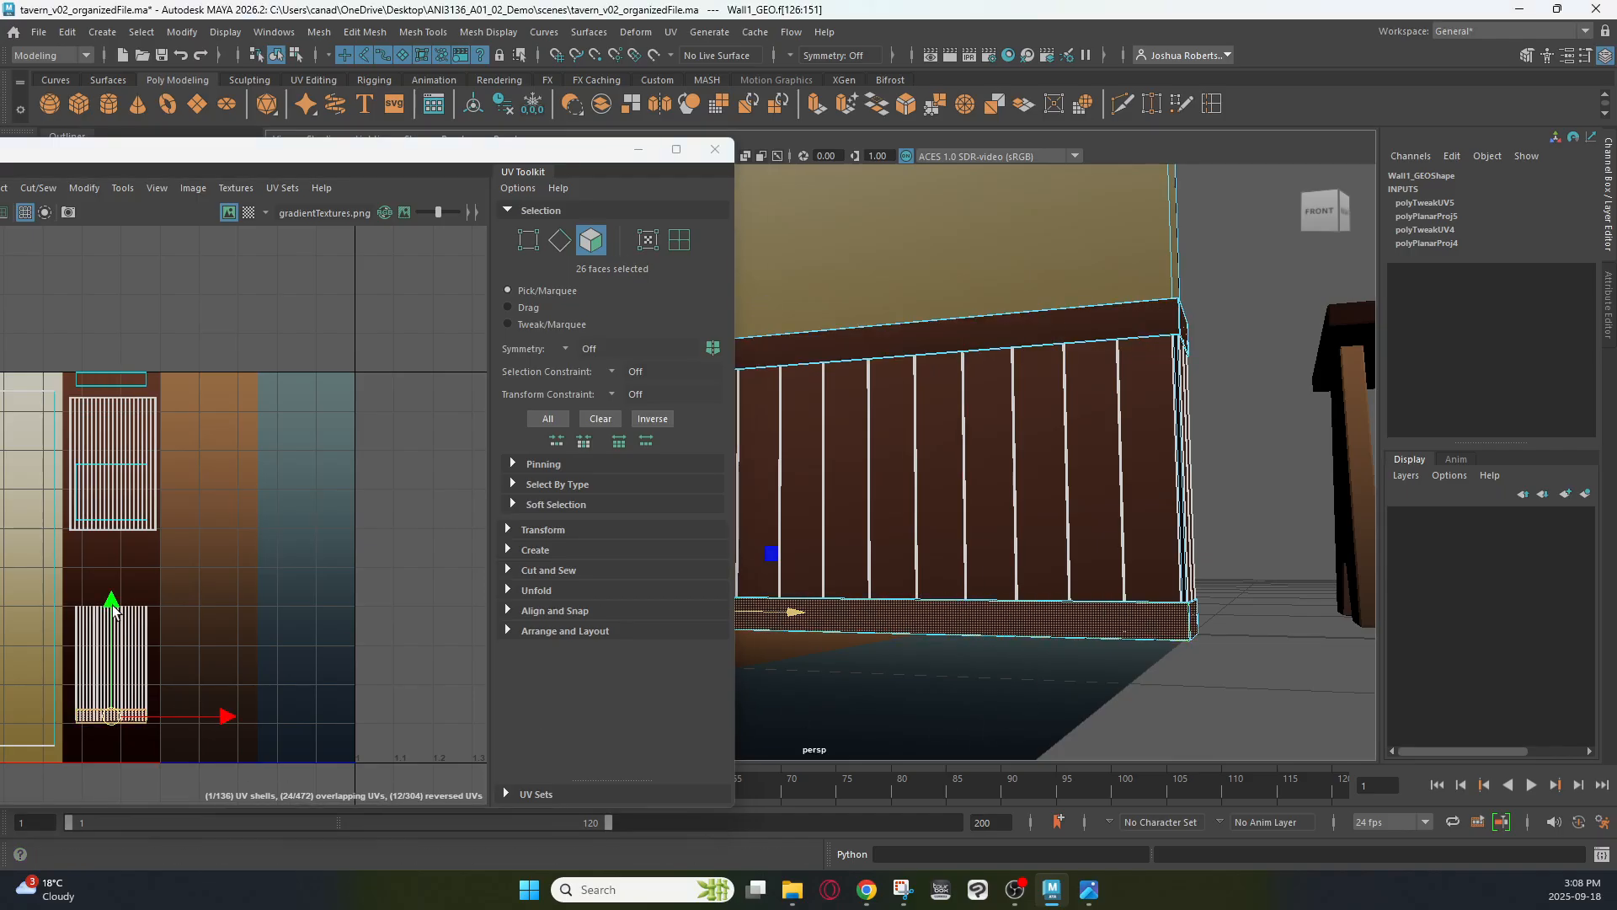
key(r)
drag(112, 607, 112, 324)
key(w)
drag(112, 604, 124, 460)
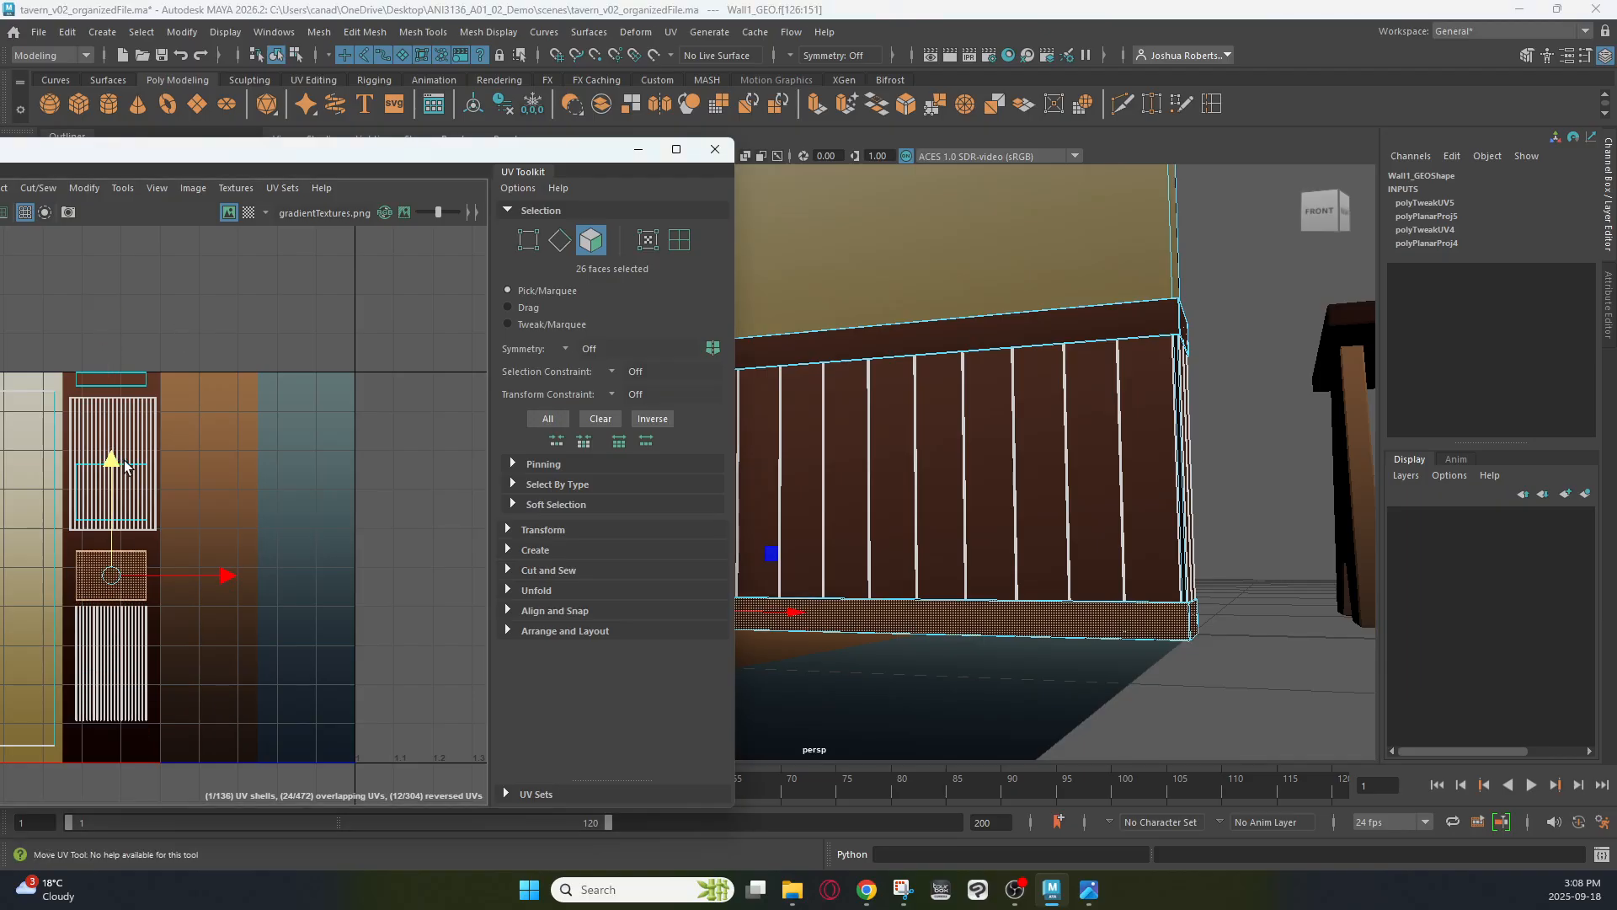
Return the wall to object mode and examine the whole textured wall beside the table and barrel
right_drag(928, 622, 1051, 354)
click(1226, 316)
alt+drag(995, 477, 1045, 477)
alt+right_drag(1045, 478, 960, 387)
alt+middle_drag(960, 386, 1177, 498)
alt+right_drag(1177, 498, 1003, 408)
alt+middle_drag(1003, 408, 1051, 467)
alt+drag(1153, 581, 1099, 412)
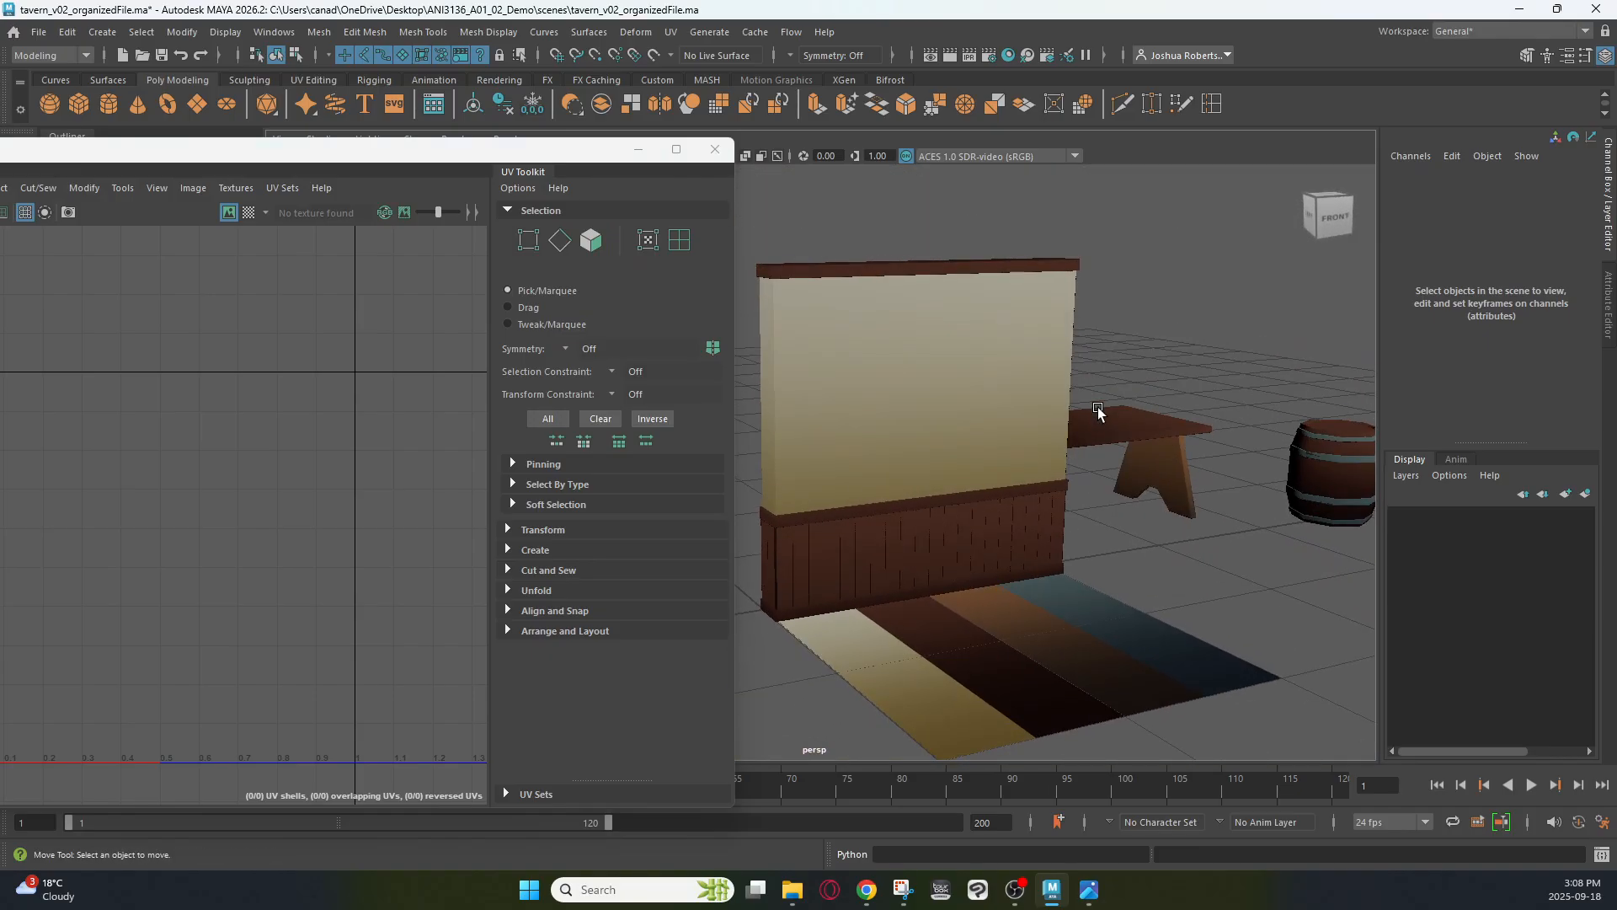
Select all of the floor's UVs and scale them down uniformly to a small square
alt+drag(1014, 560, 977, 476)
click(985, 621)
alt+middle_drag(201, 486, 282, 490)
right_drag(390, 456, 461, 455)
drag(473, 338, 13, 806)
key(r)
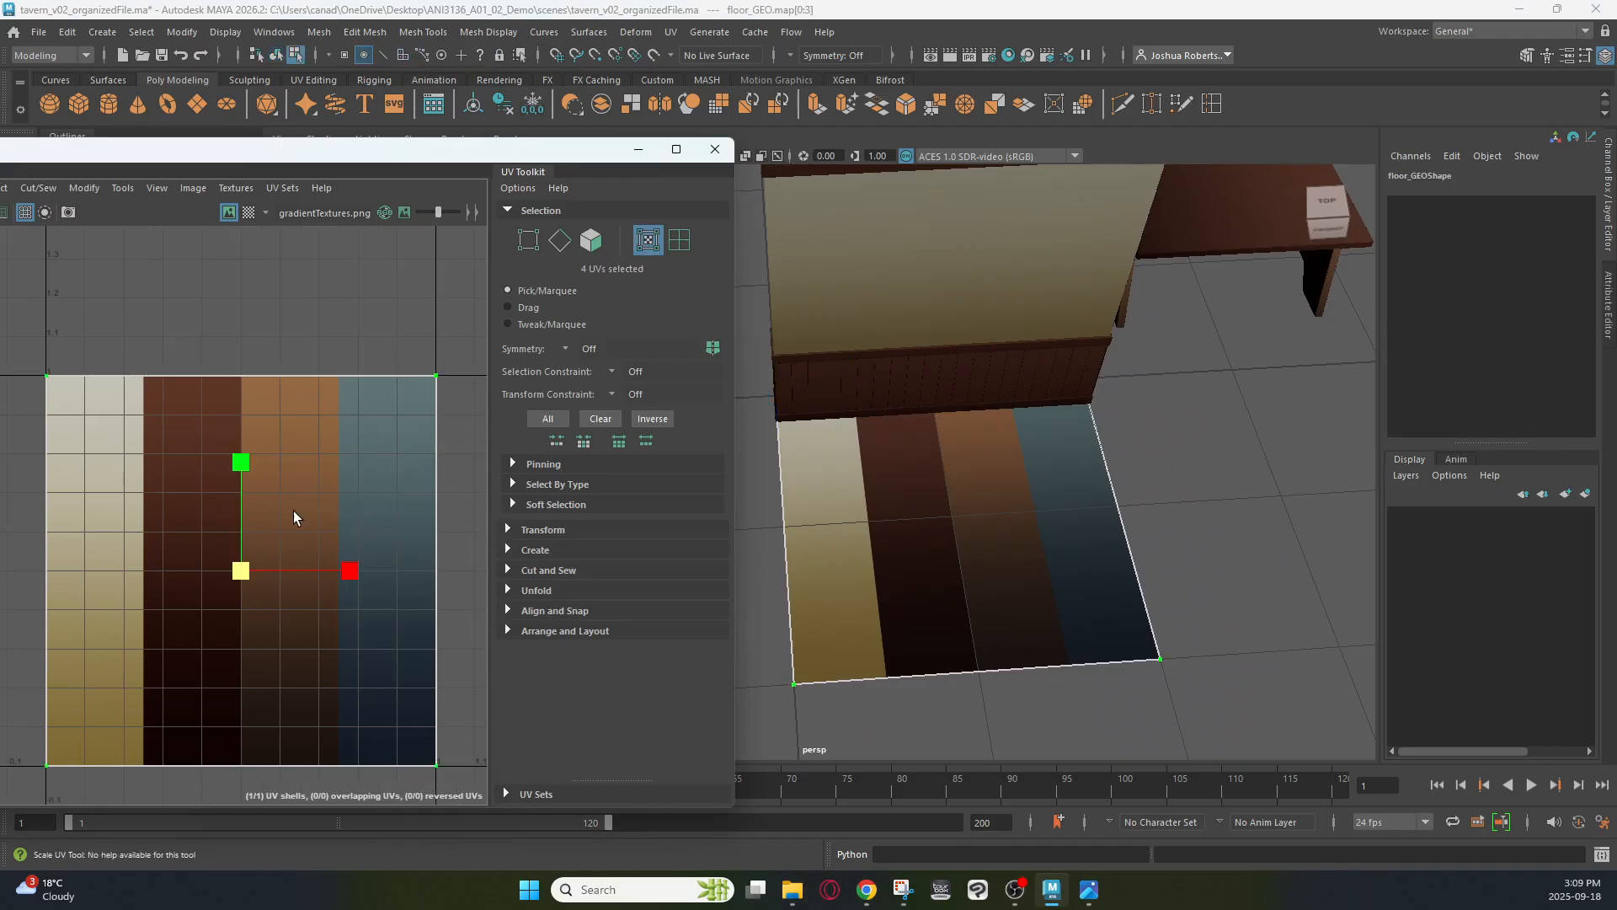
drag(241, 576, 149, 600)
Move the floor's UVs onto the upper-middle part of the blue-grey strip and return the floor to object mode
key(w)
drag(240, 571, 375, 487)
key(r)
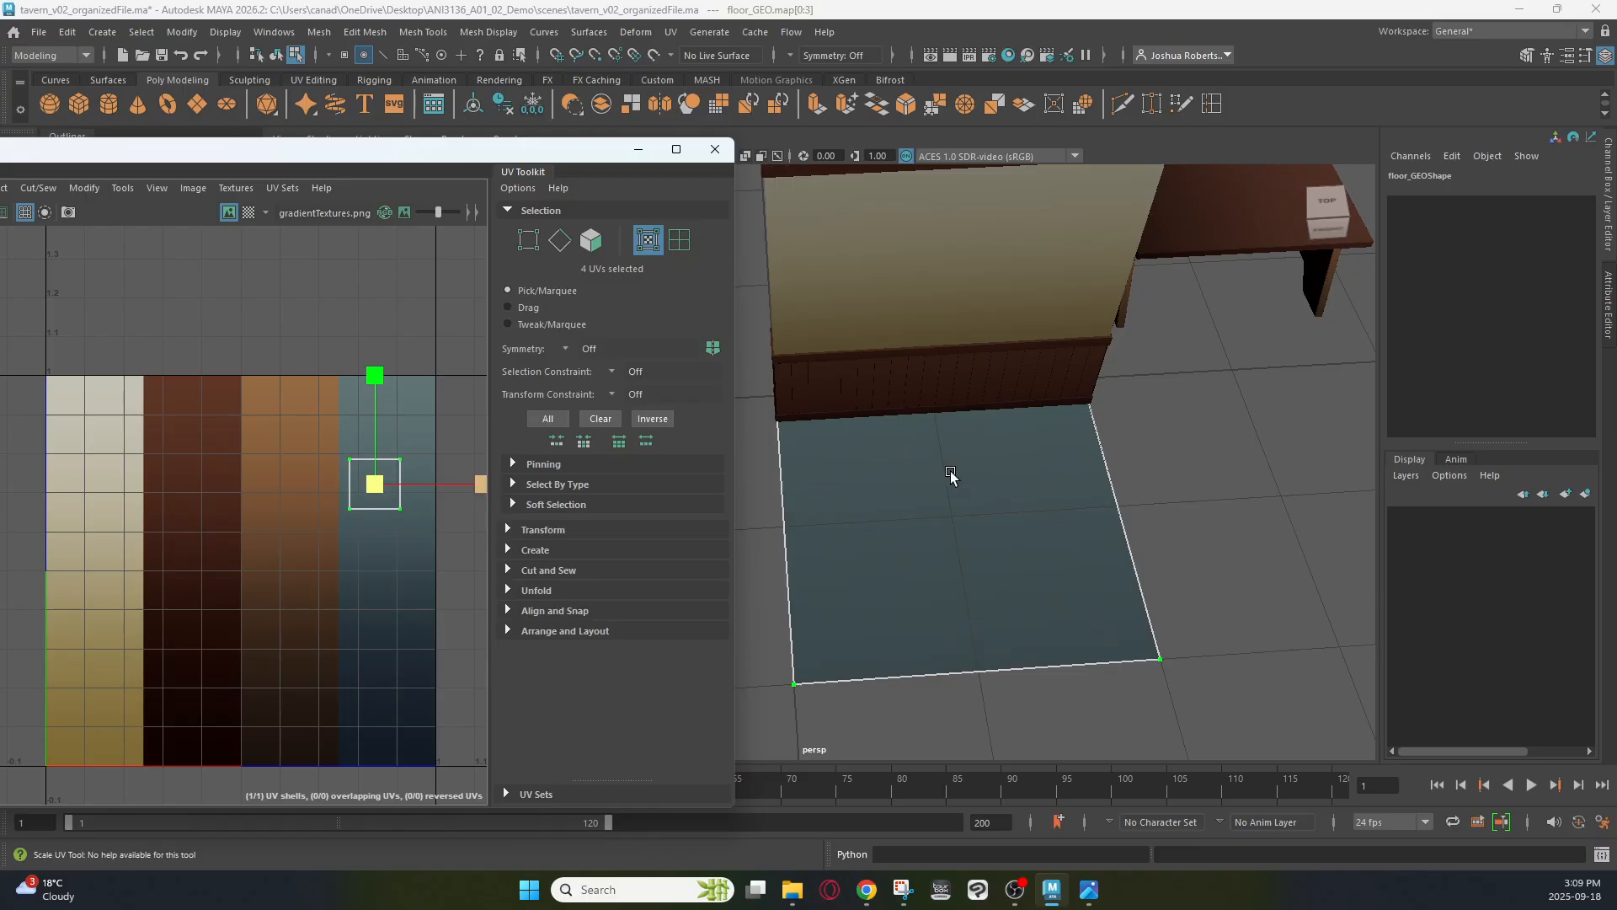
key(w)
drag(389, 492, 403, 514)
right_drag(896, 515, 977, 362)
click(1121, 506)
Move the UV editor out of the way and examine the textured wall, floor, table and barrel from several angles
alt+drag(920, 578, 918, 540)
alt+middle_drag(918, 540, 911, 544)
drag(453, 157, 0, 202)
alt+drag(721, 406, 822, 380)
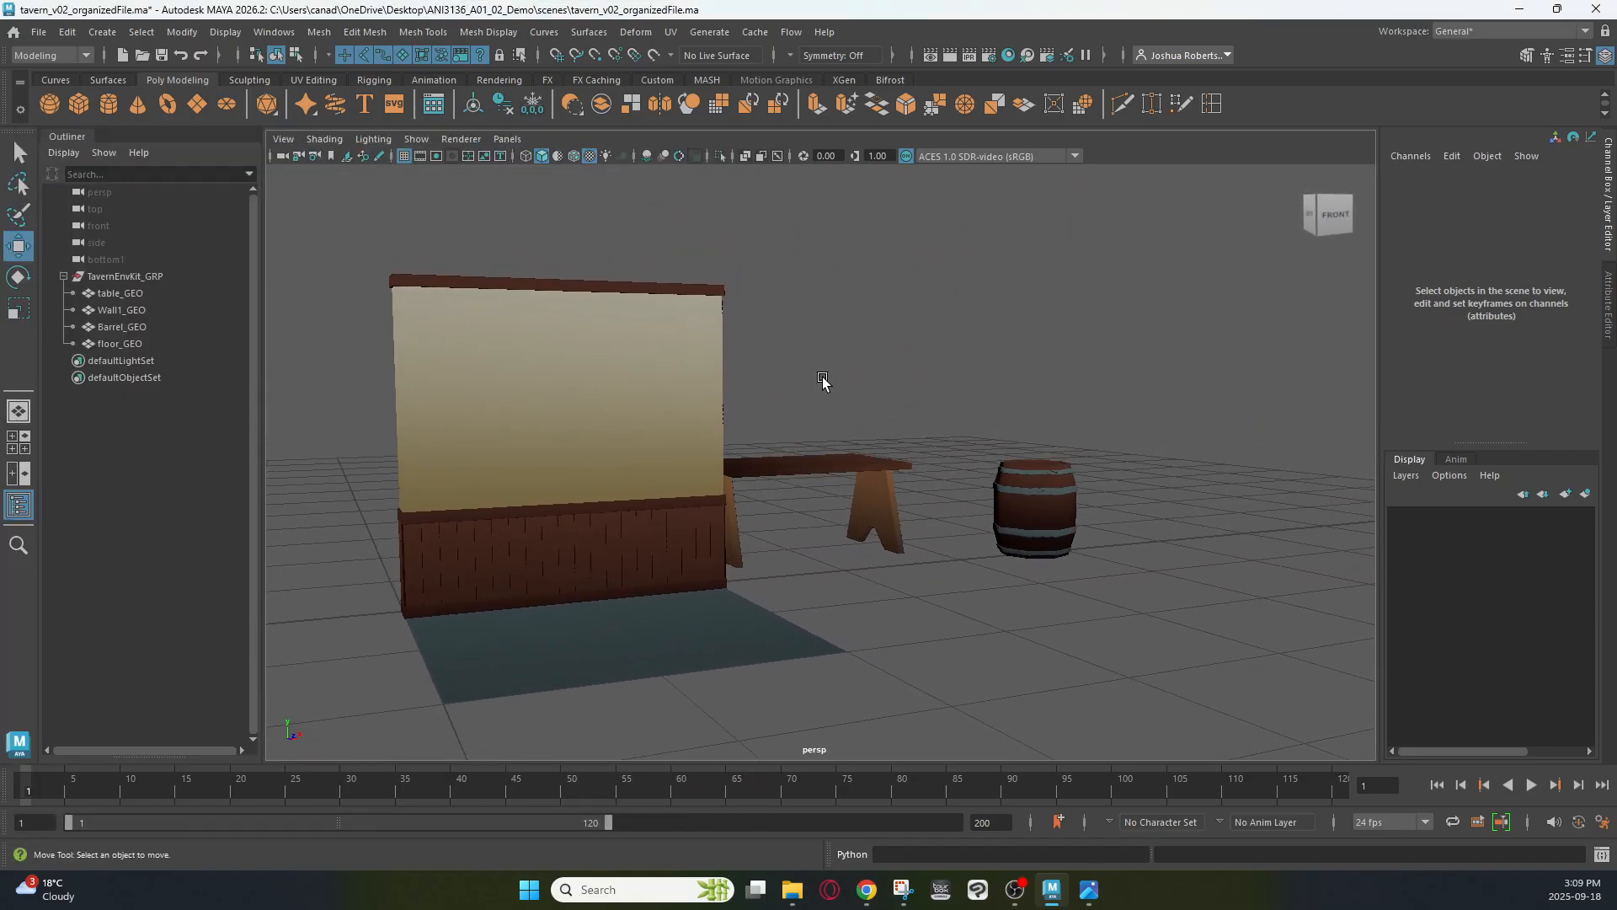
alt+drag(939, 392, 902, 418)
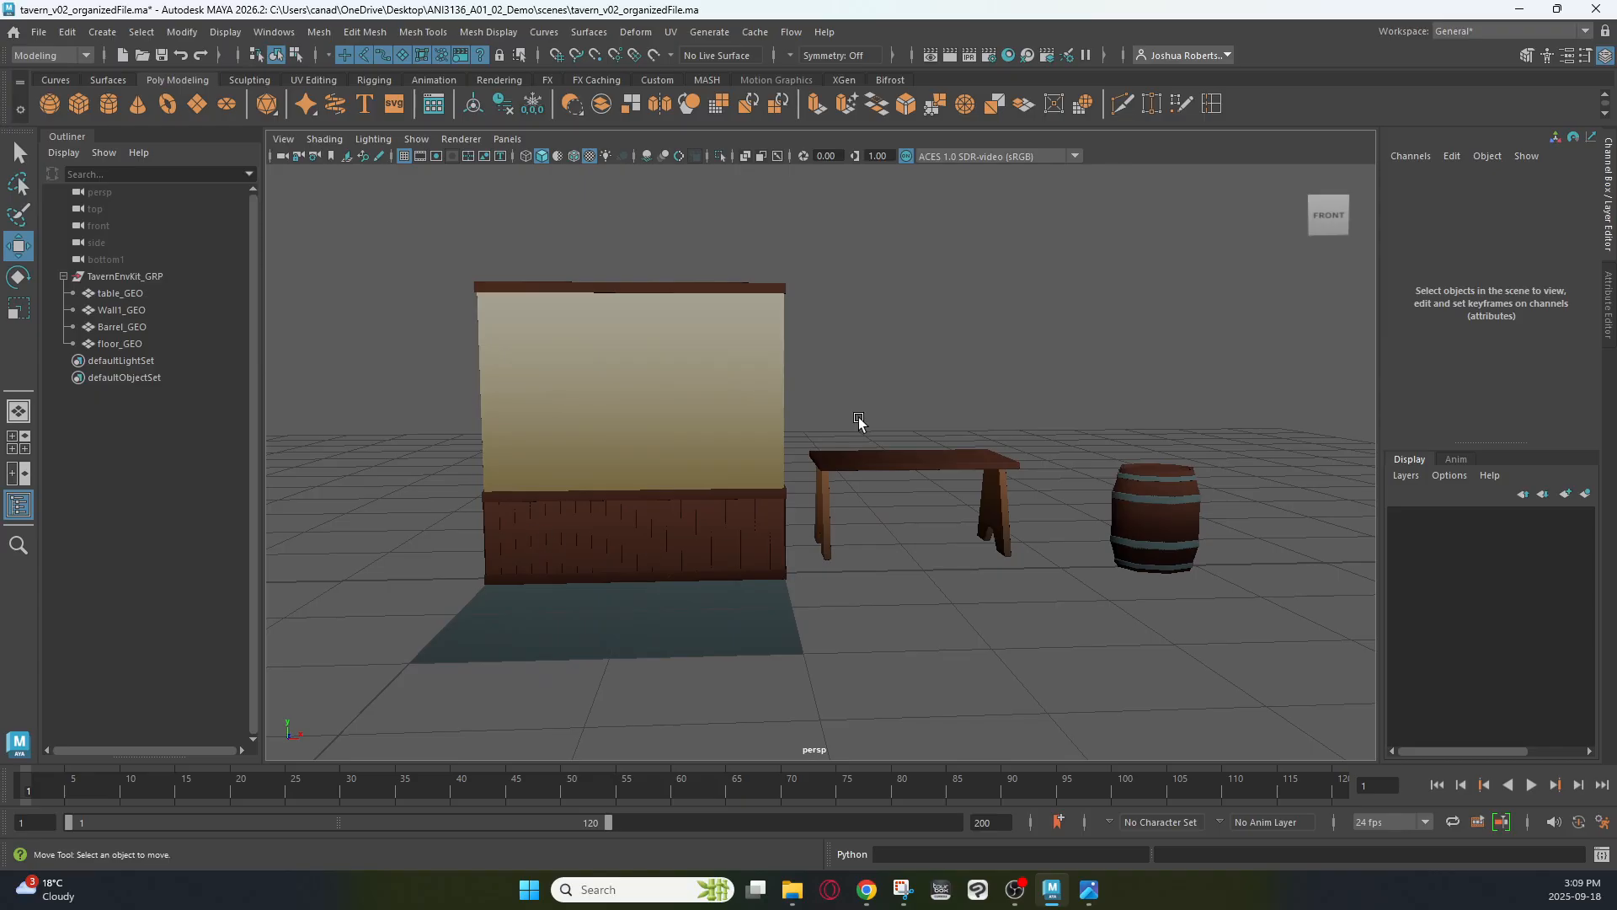
mouse_move(898, 593)
alt+mouse_down()
mouse_move(846, 599)
mouse_move(871, 596)
alt+mouse_up()
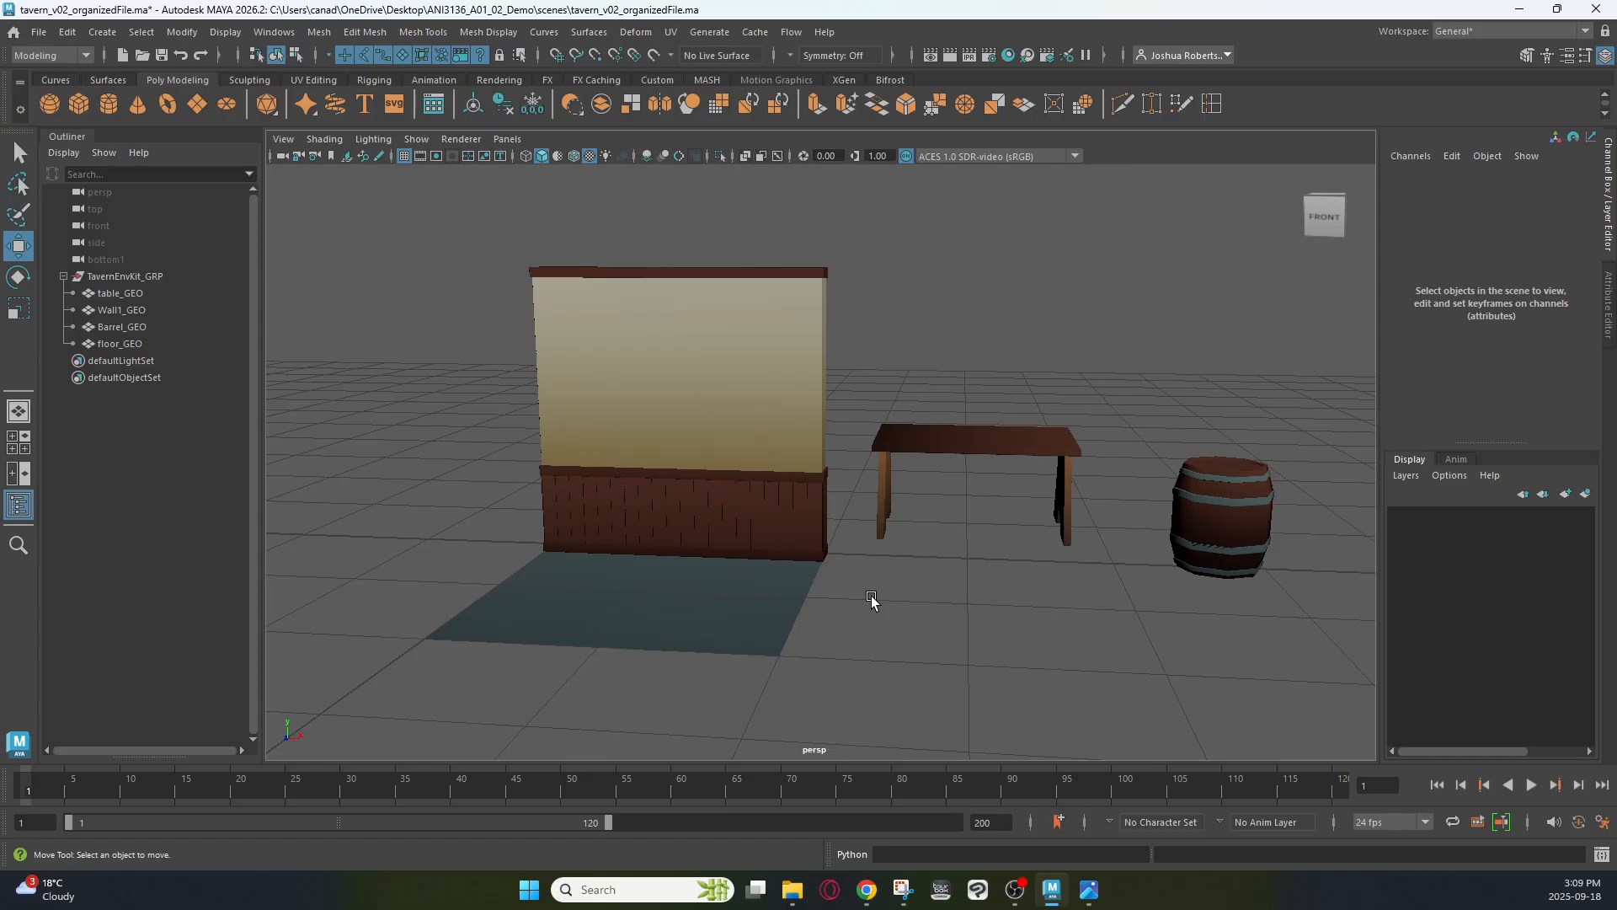
alt+drag(826, 401, 759, 430)
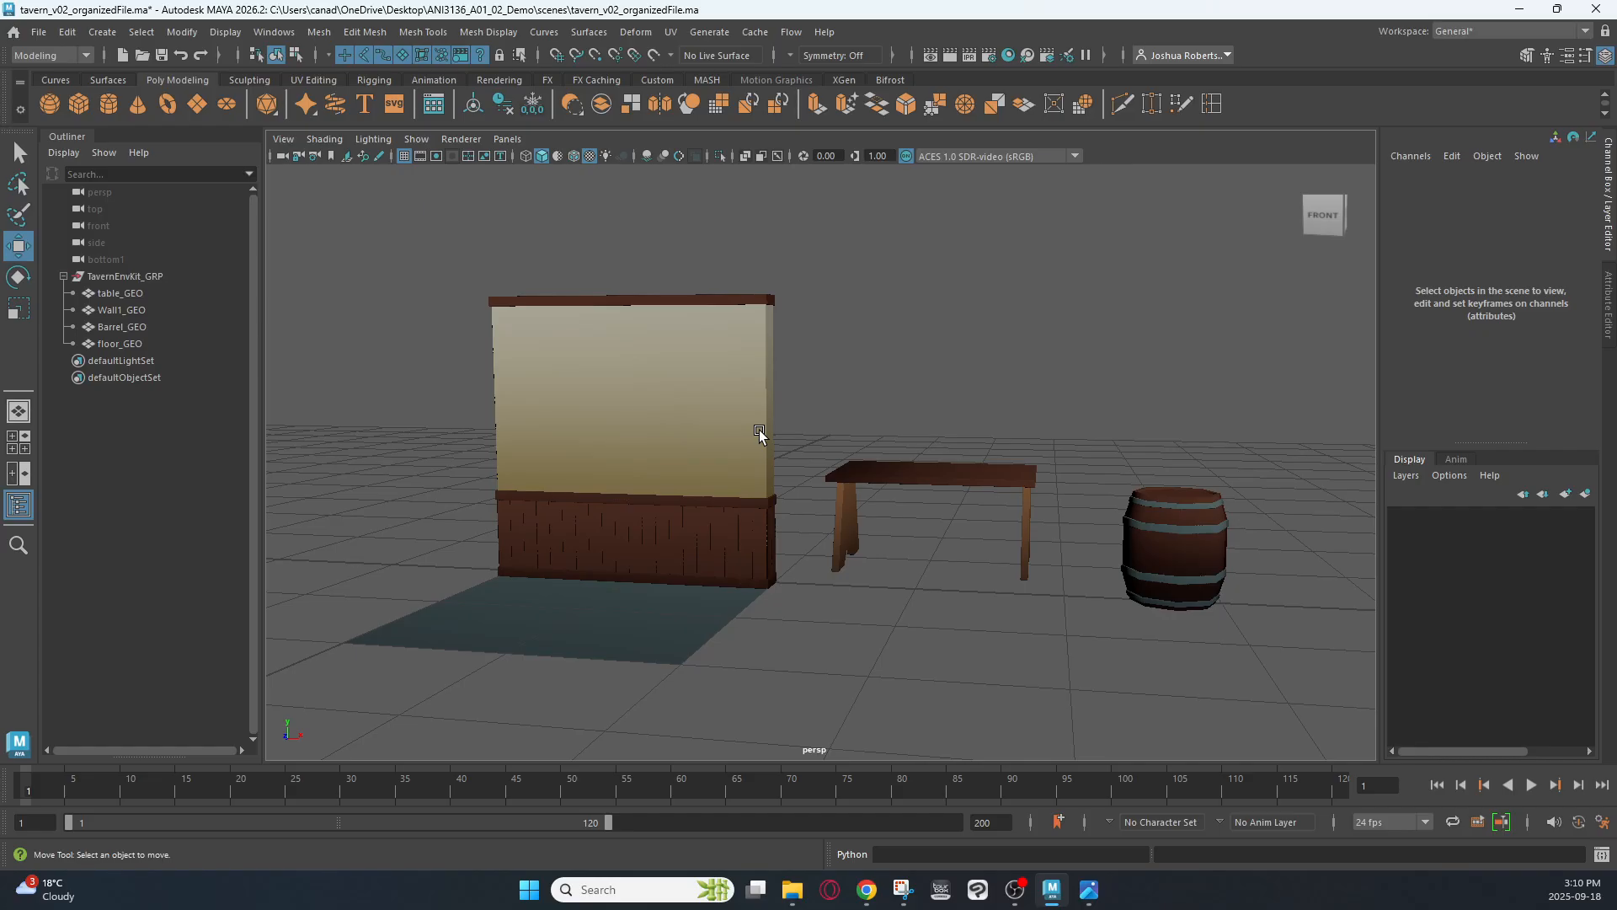
mouse_move(823, 404)
alt+mouse_down()
mouse_move(844, 404)
mouse_move(830, 393)
alt+mouse_up()
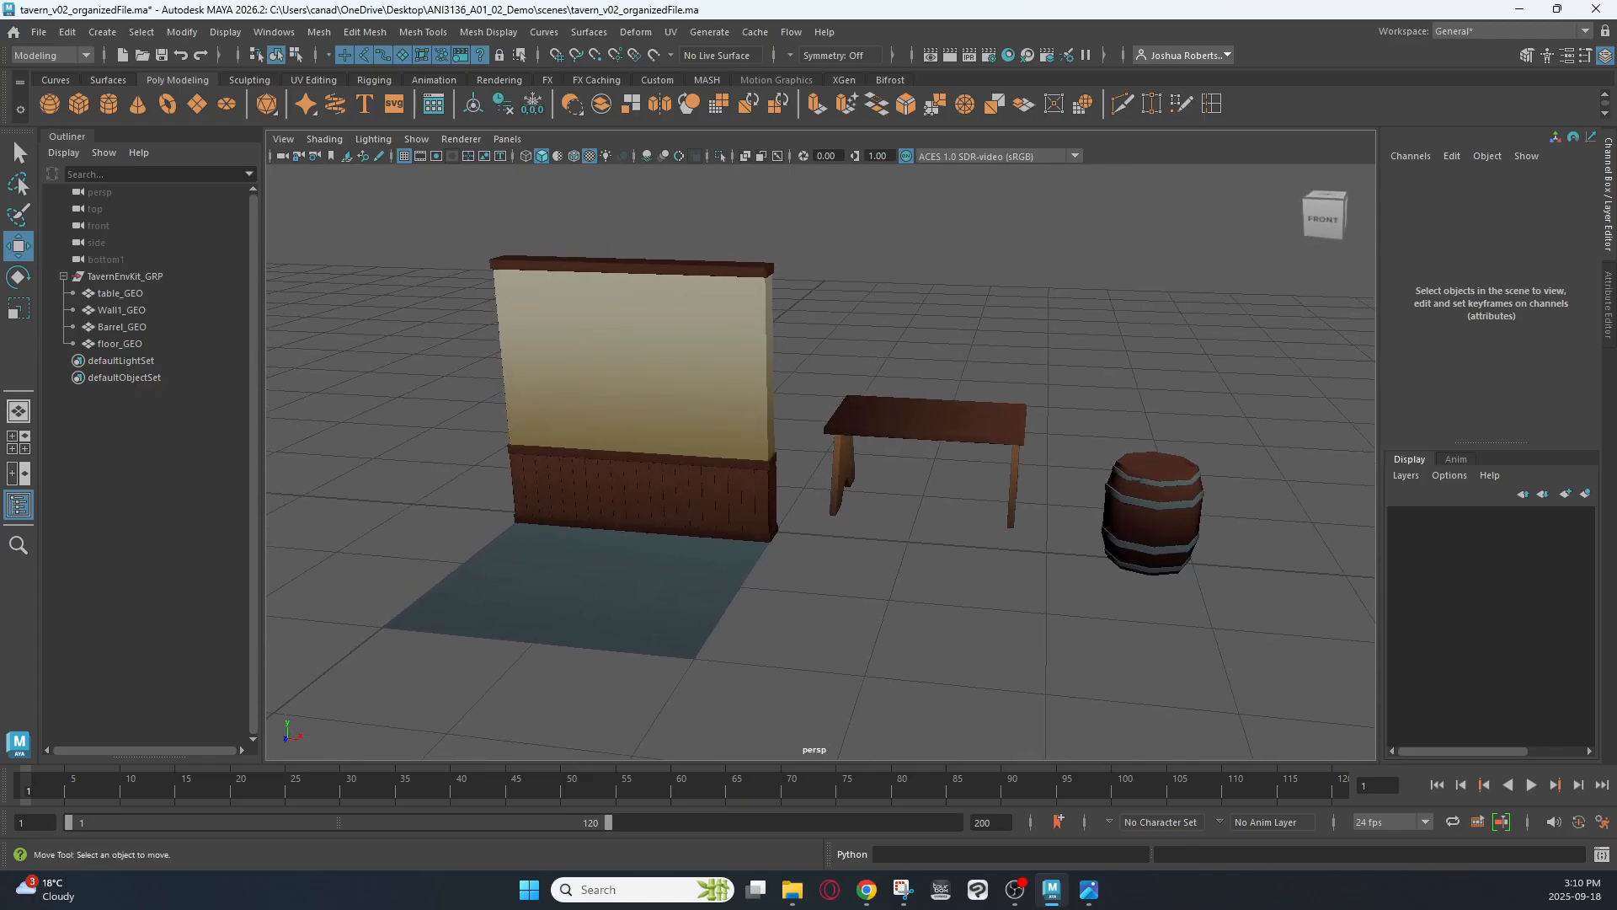
alt+drag(512, 460, 600, 450)
scroll(807, 498, down, 1)
alt+drag(807, 499, 928, 472)
alt+middle_drag(927, 473, 798, 437)
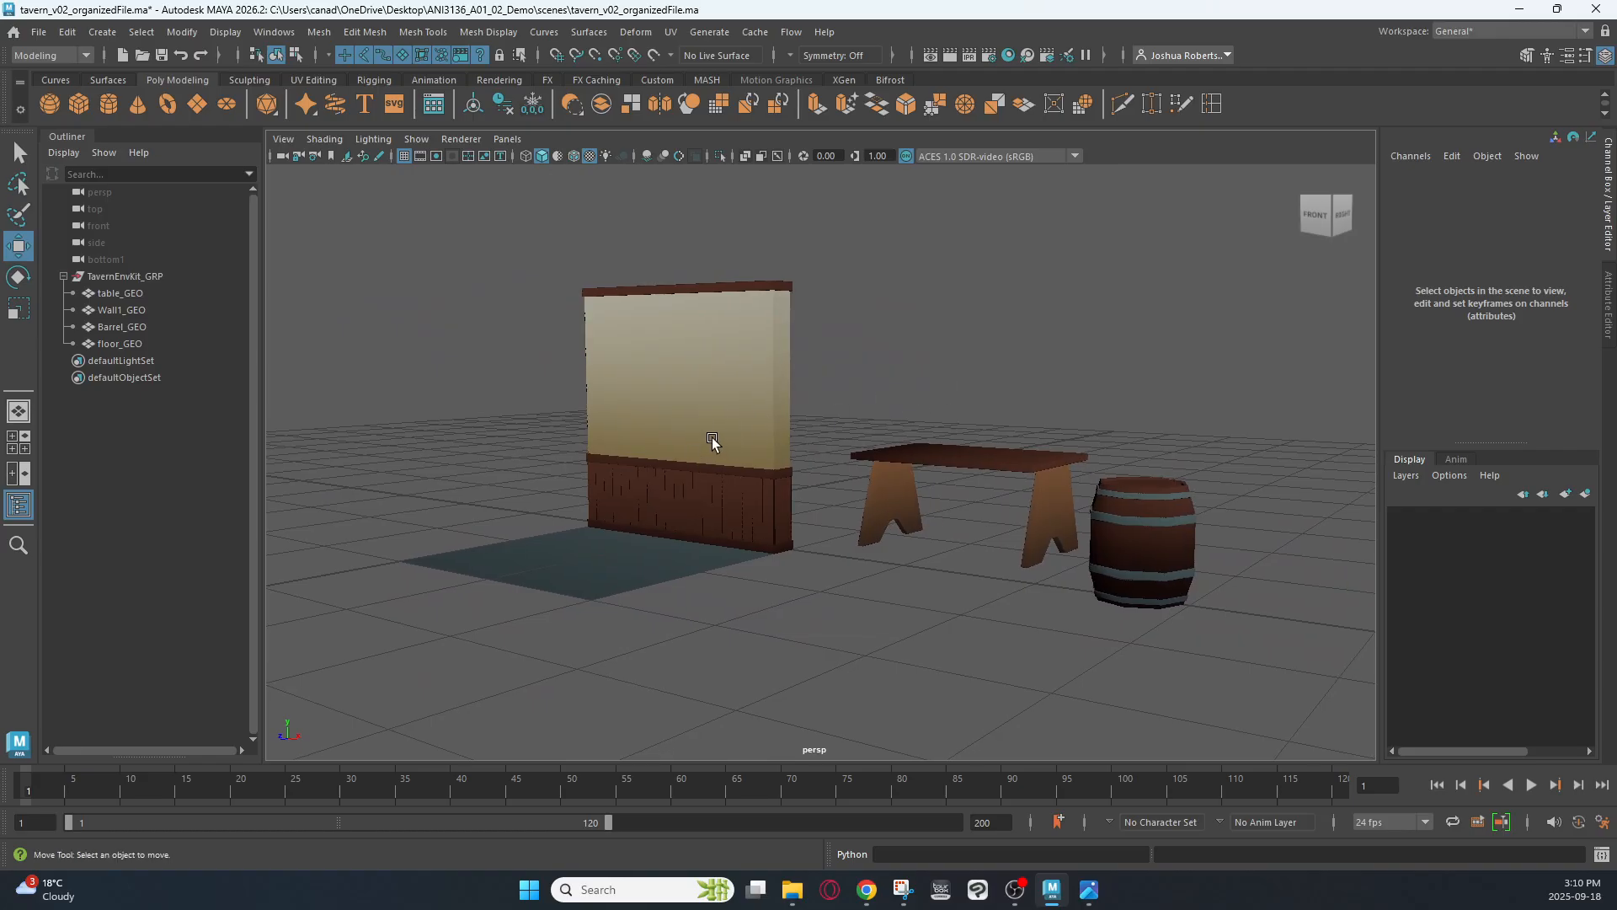
alt+drag(606, 398, 776, 410)
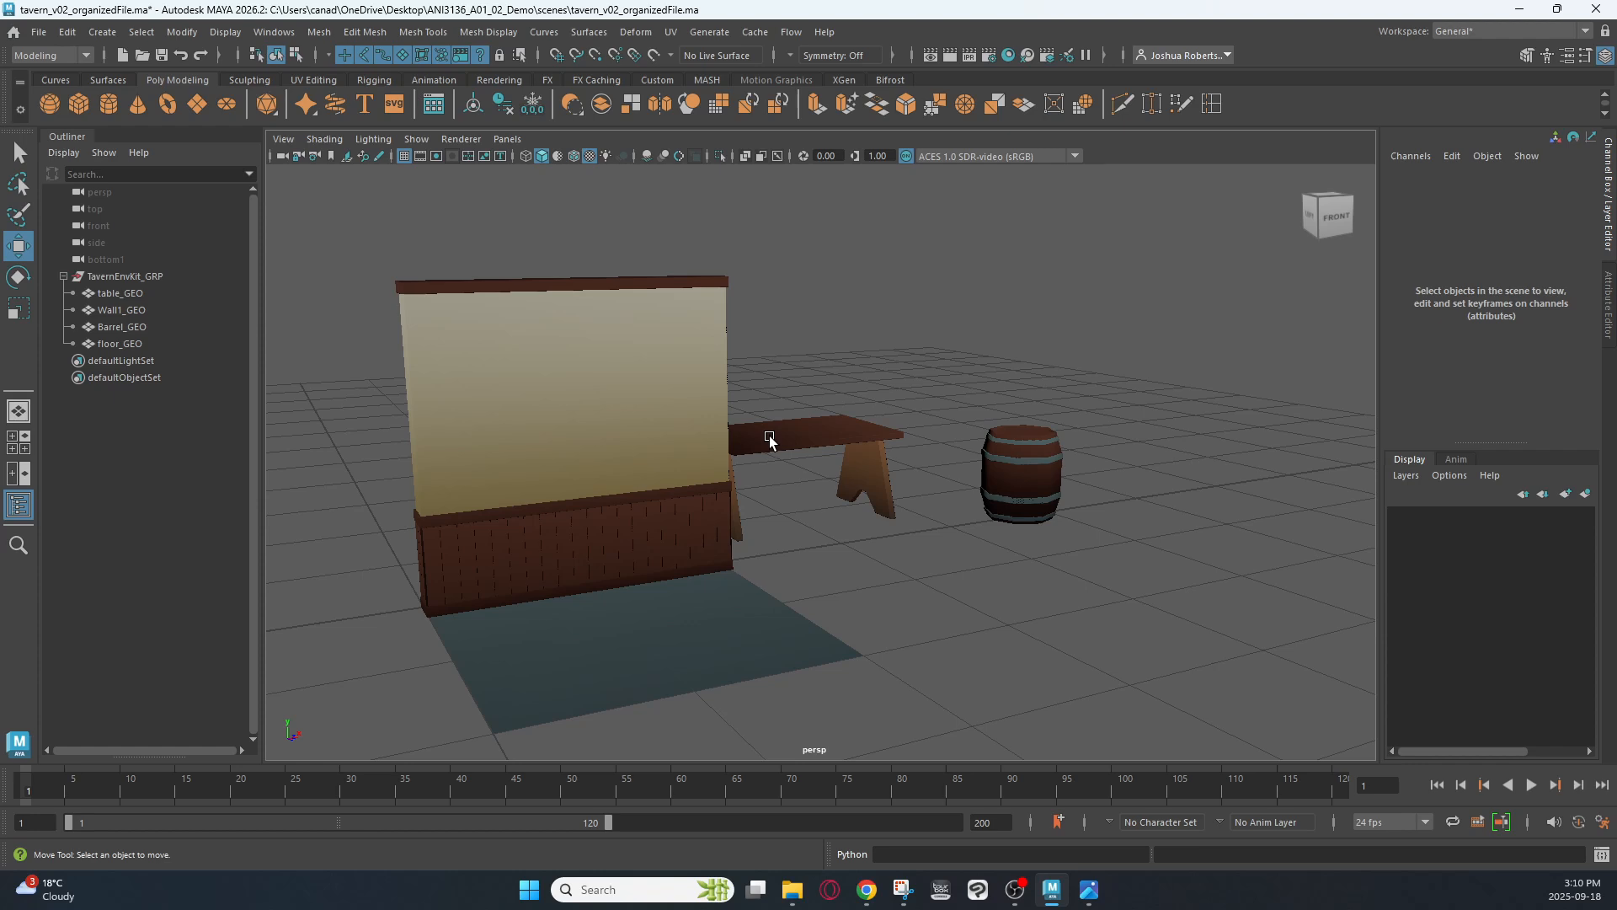
Move the table forward along Z to 0.003 so it stands beside the wall, and delete its keyframe at frame 1
click(769, 440)
drag(838, 534, 891, 571)
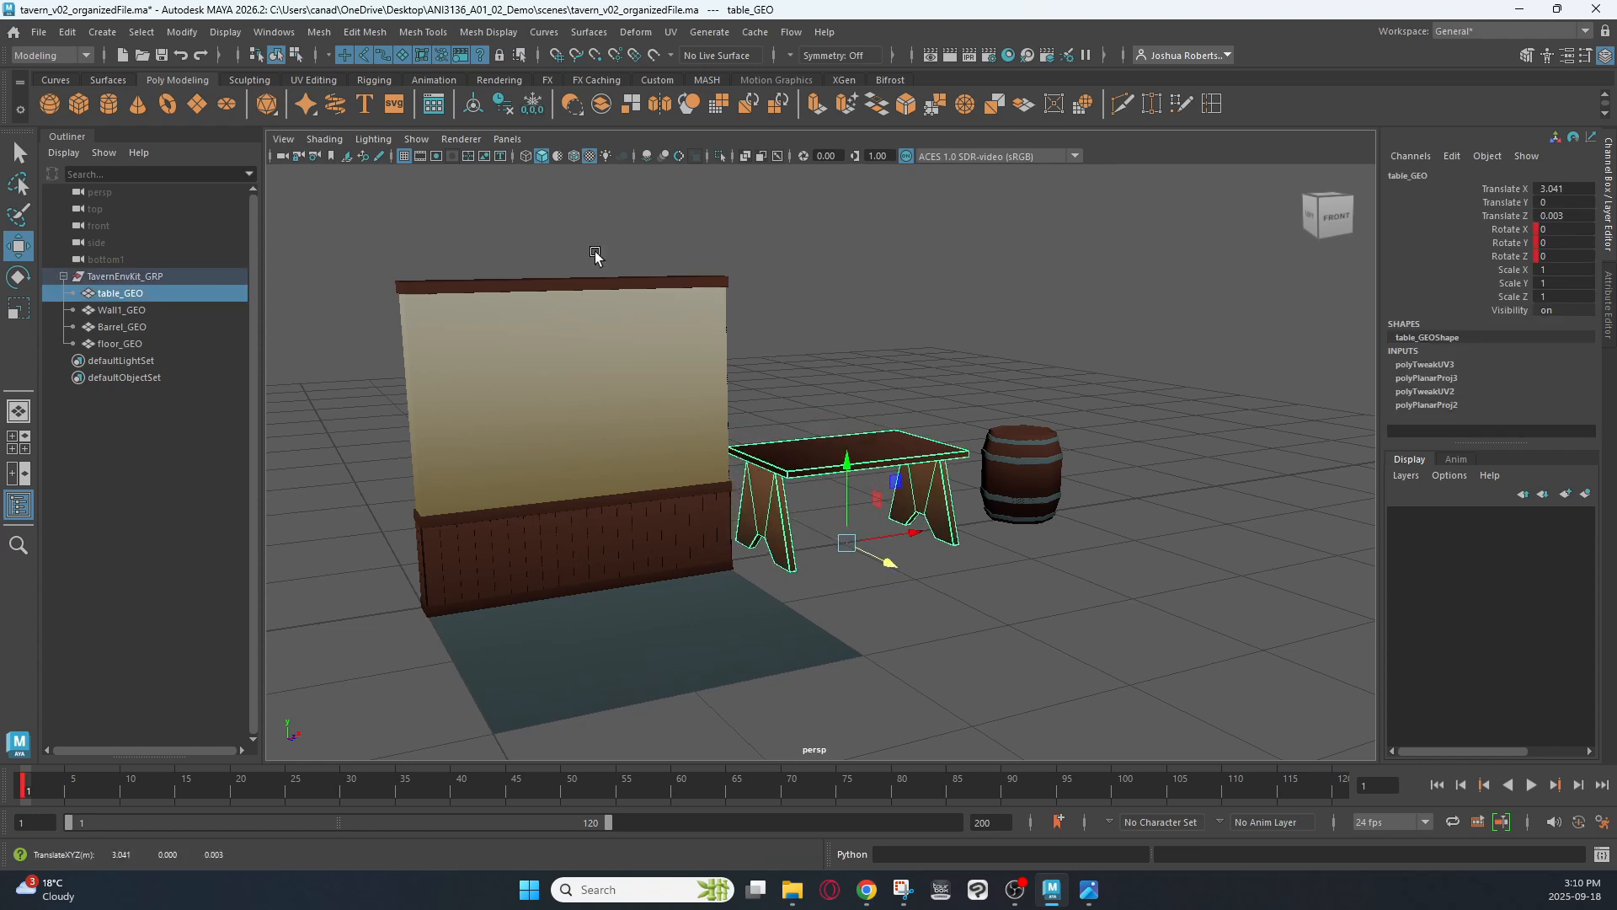
right_click(26, 795)
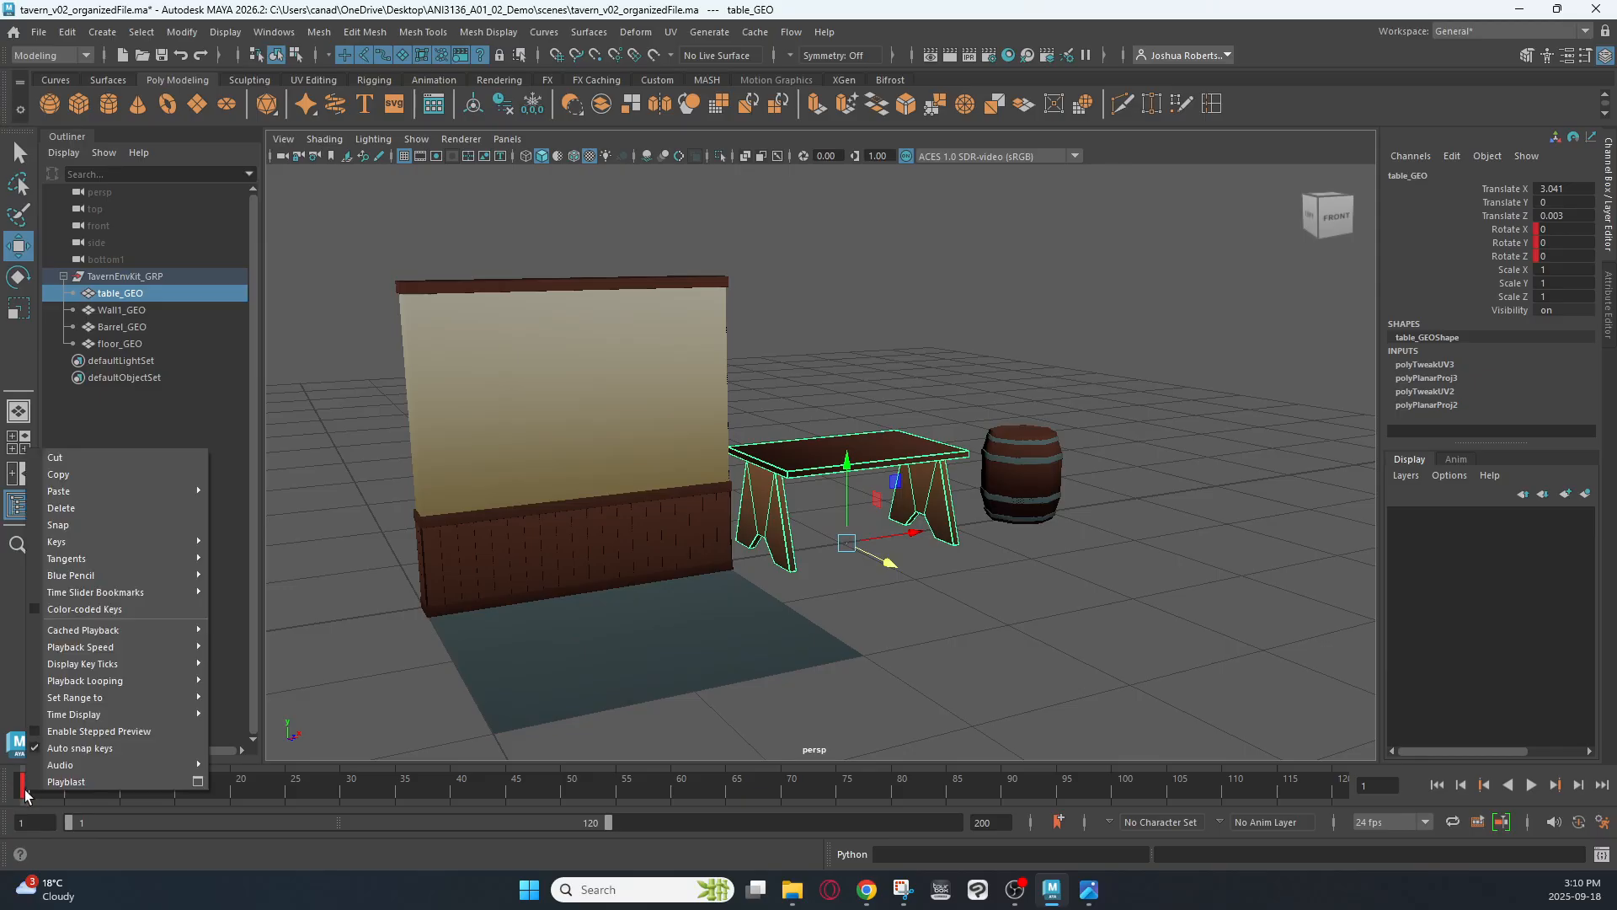
click(75, 509)
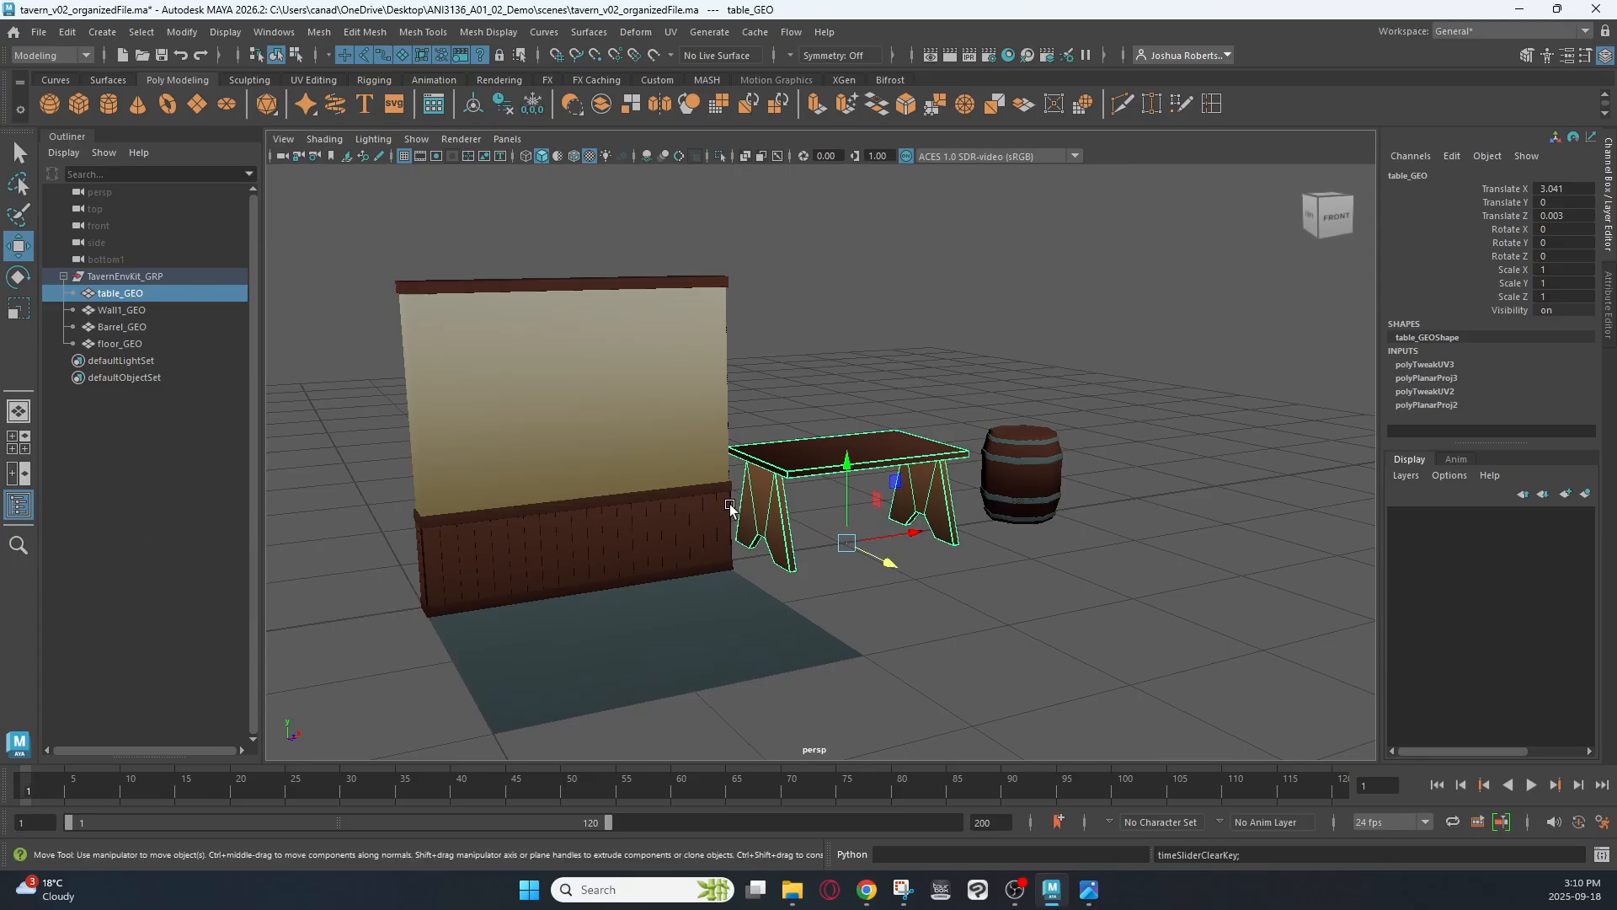
Check the inputs on the wall and barrel, select all four kit objects and delete their construction history
click(596, 399)
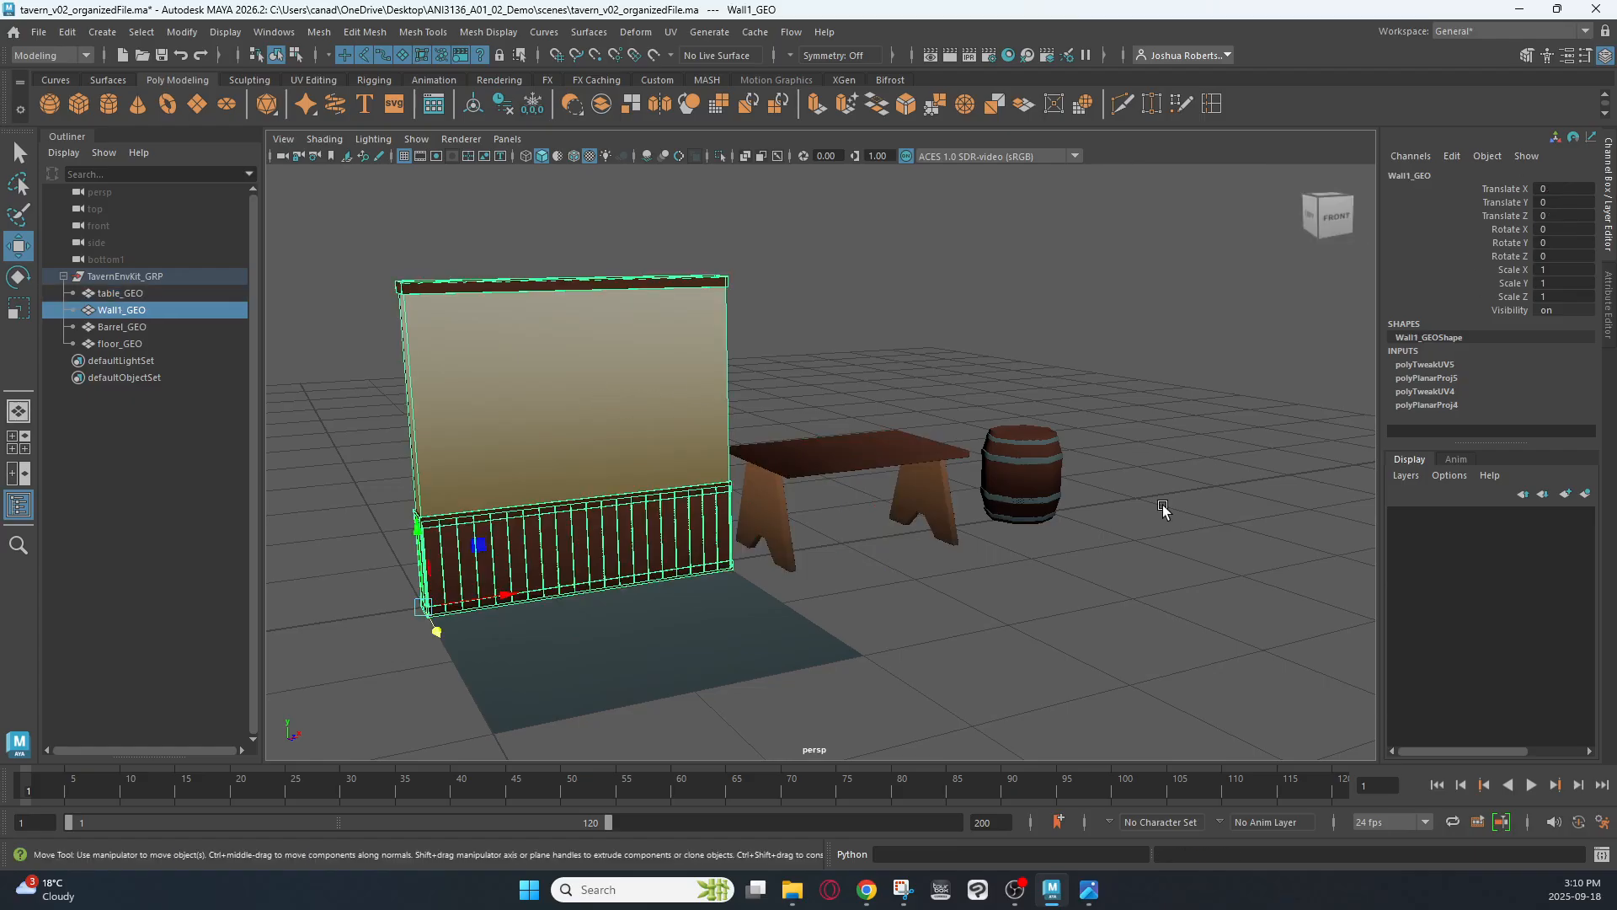
click(1026, 469)
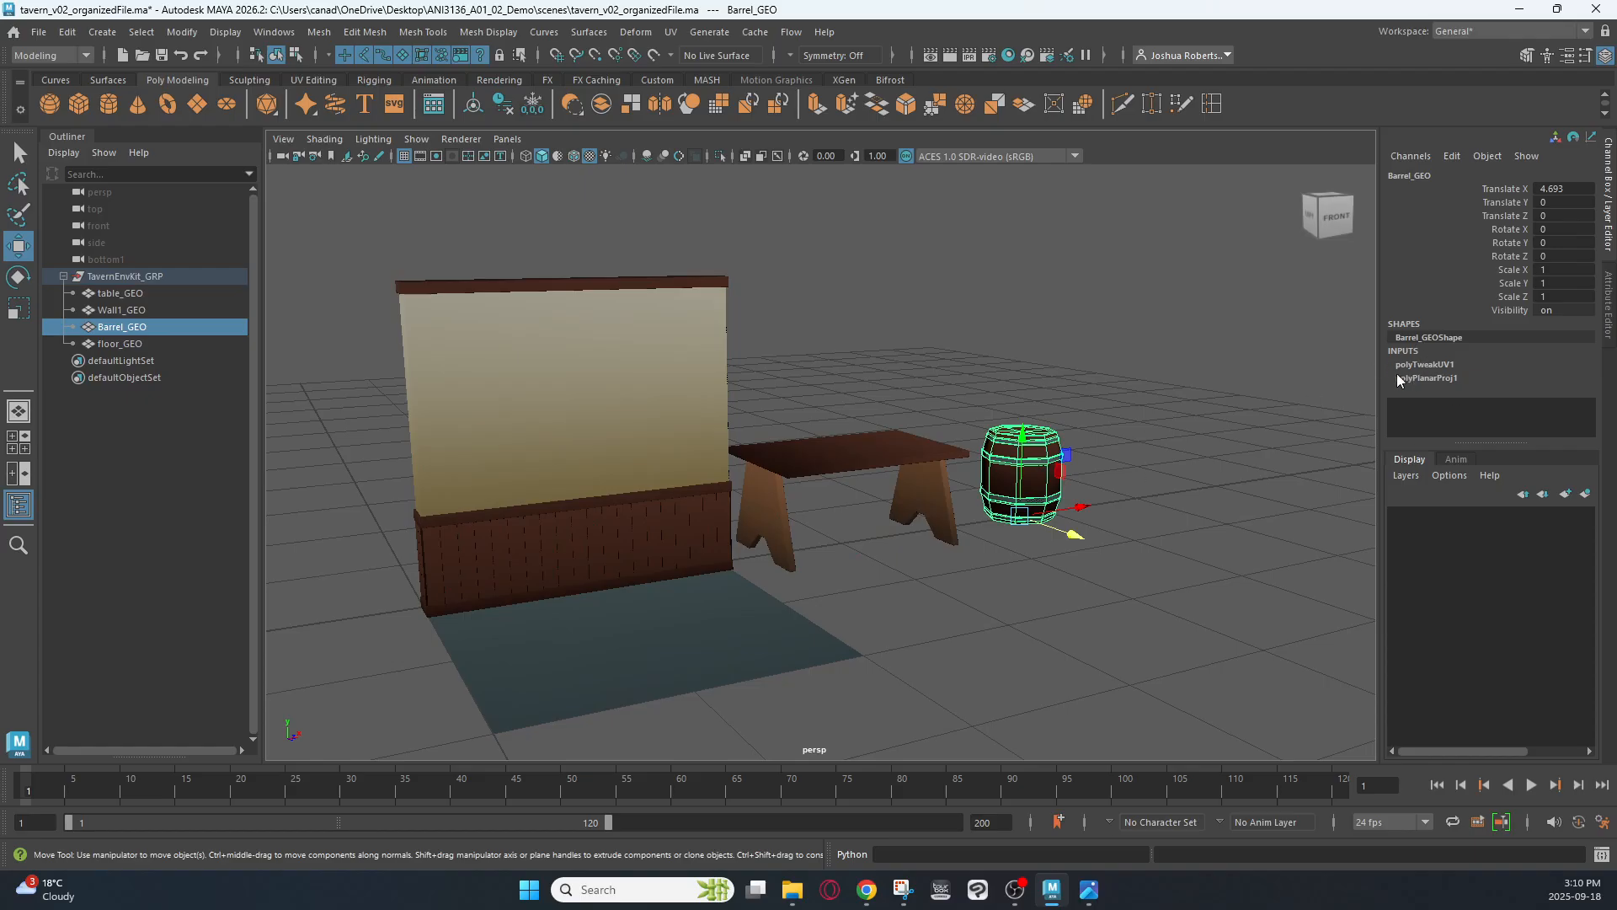
drag(1160, 231, 282, 754)
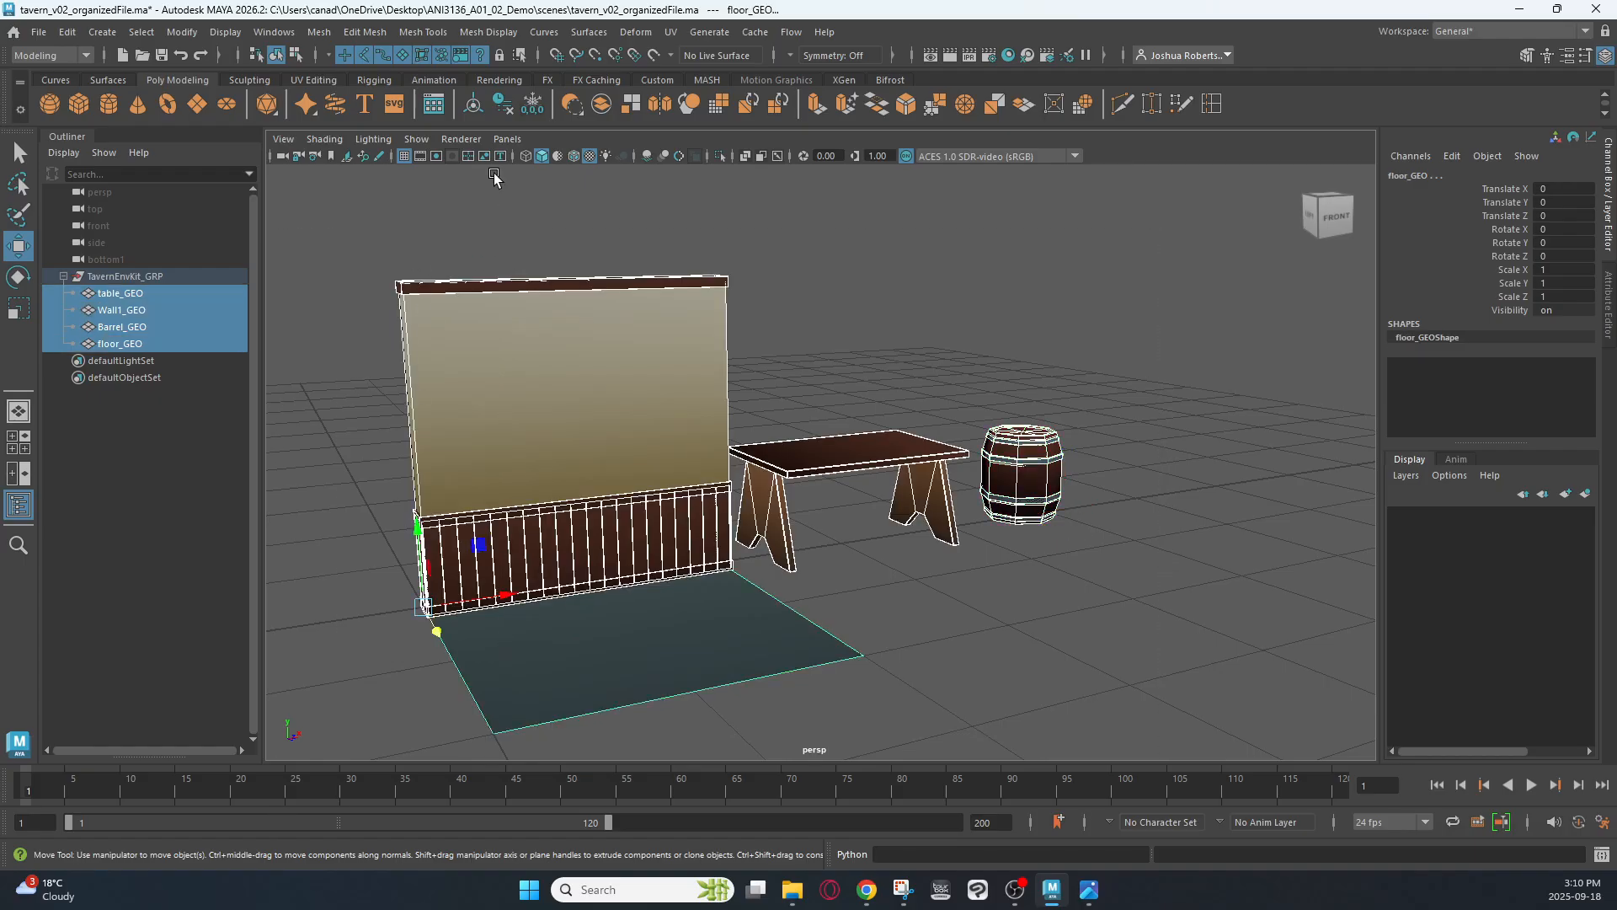
click(500, 101)
click(661, 383)
click(856, 346)
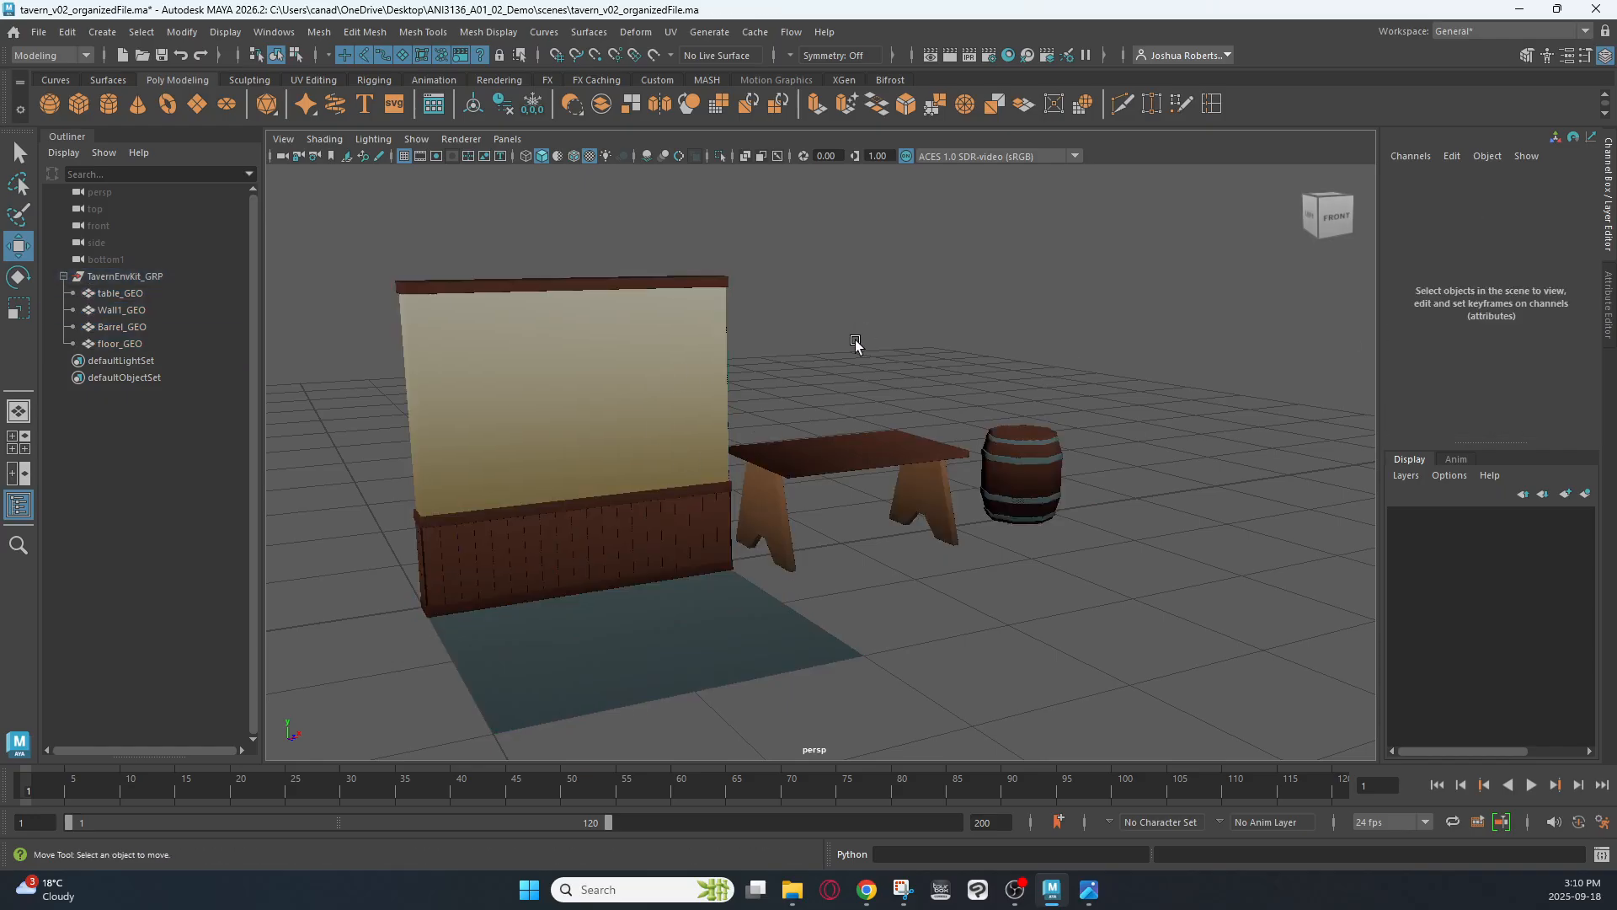